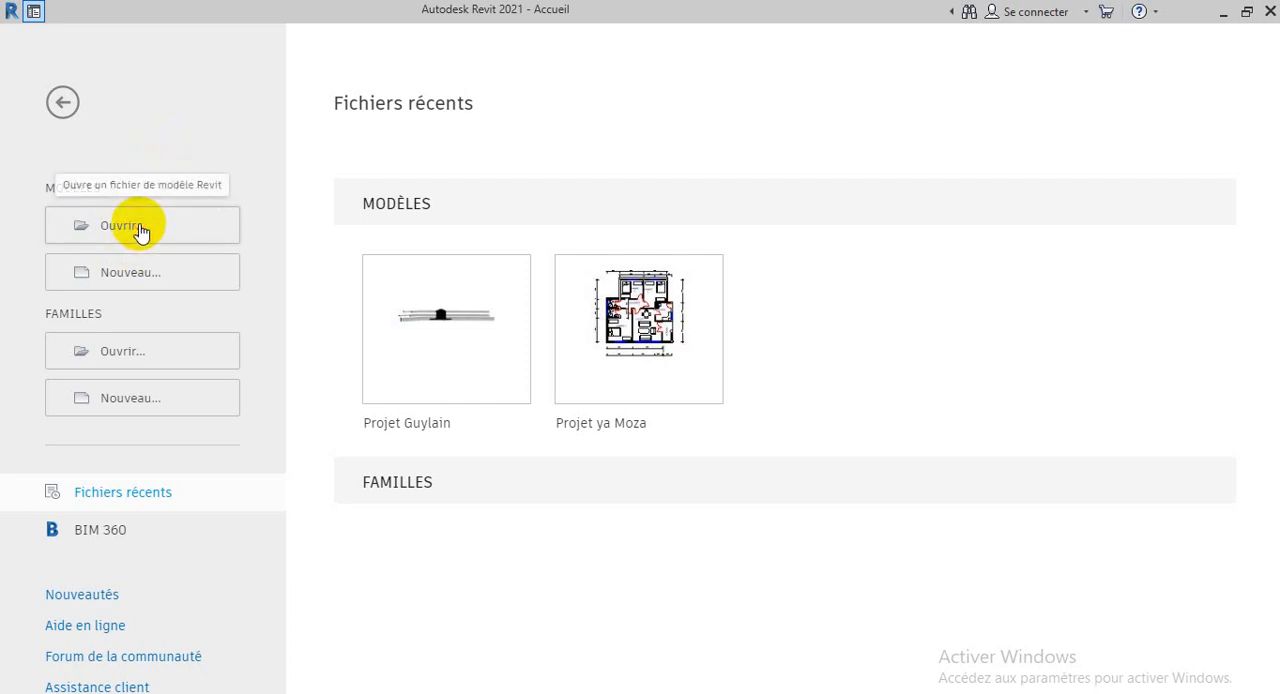
View the model opening dialog and the new-project dialog's list of template files, closing each without choosing anything
click(138, 226)
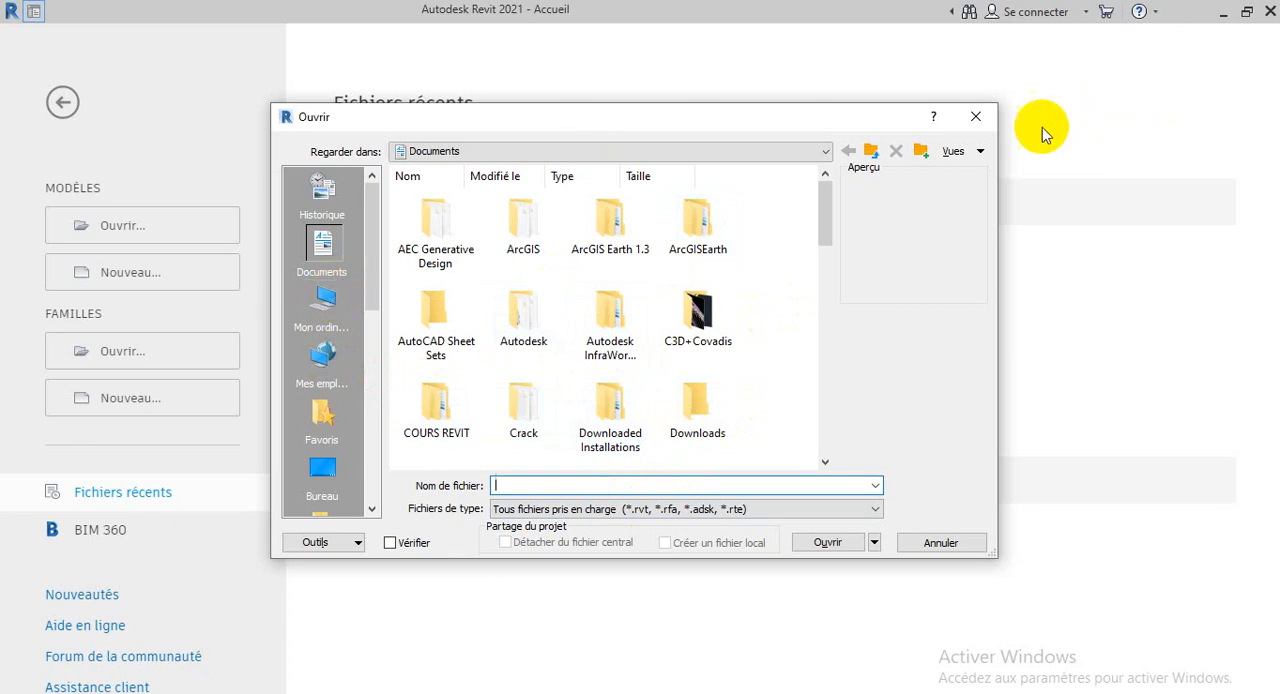
click(978, 116)
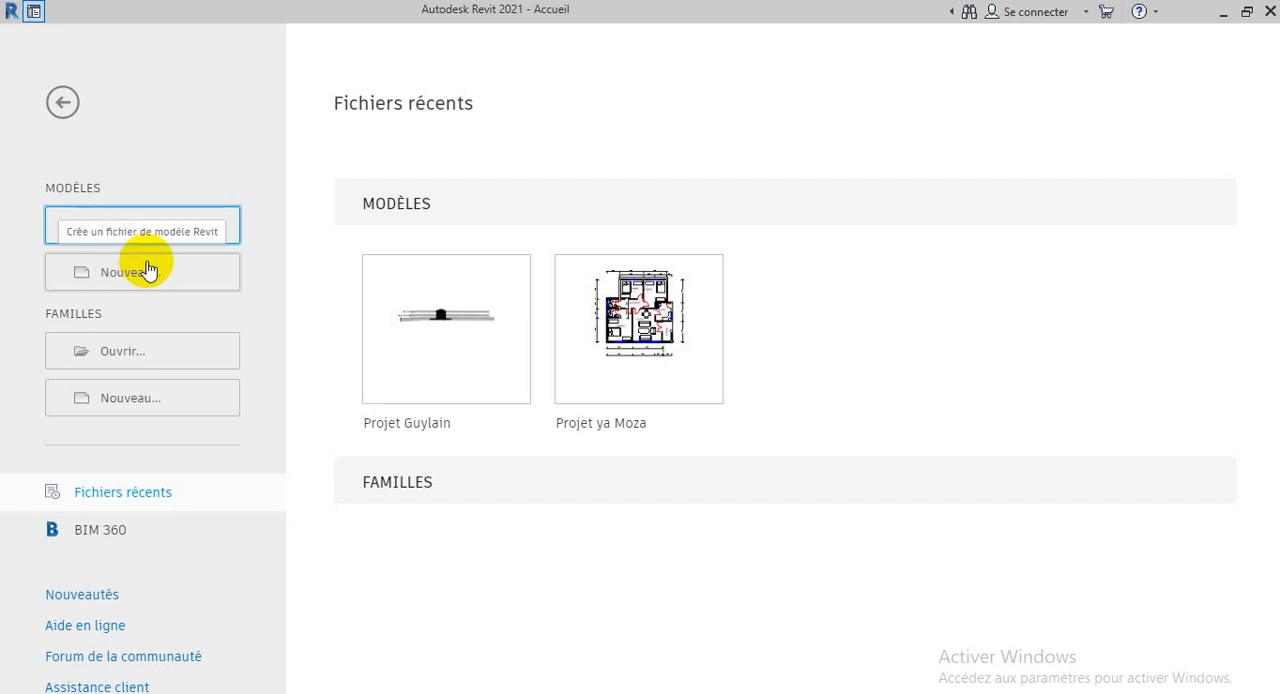
click(145, 283)
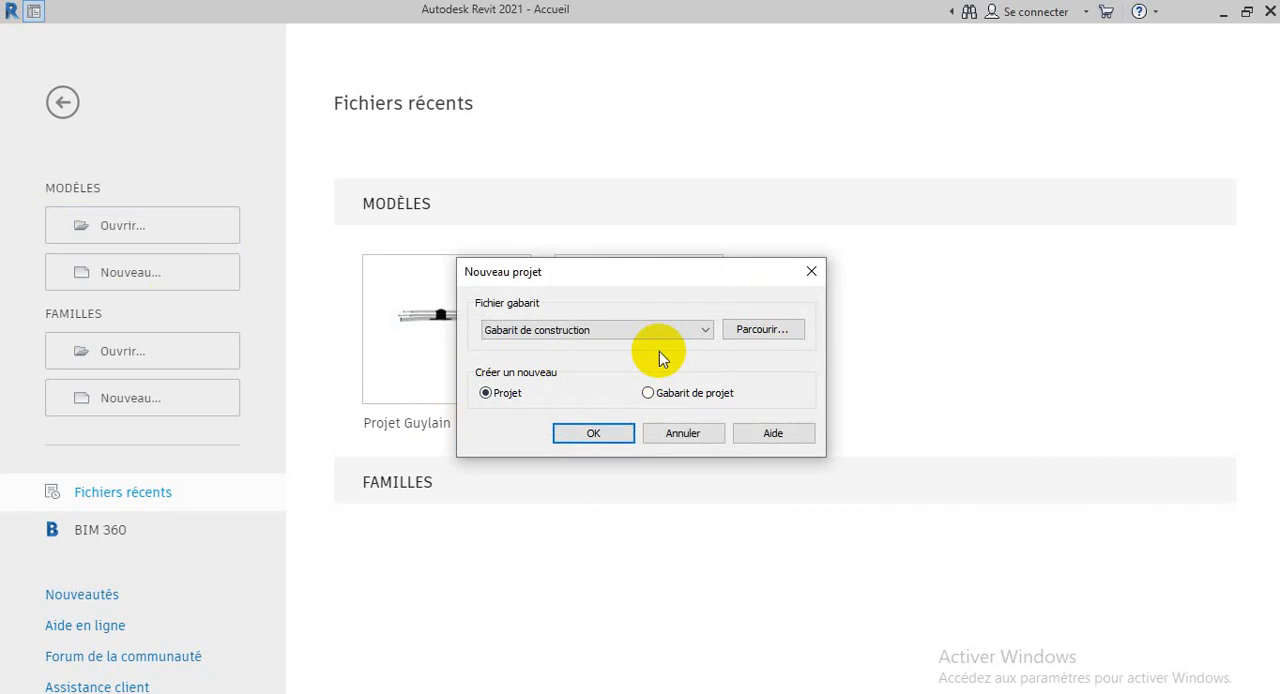
click(704, 329)
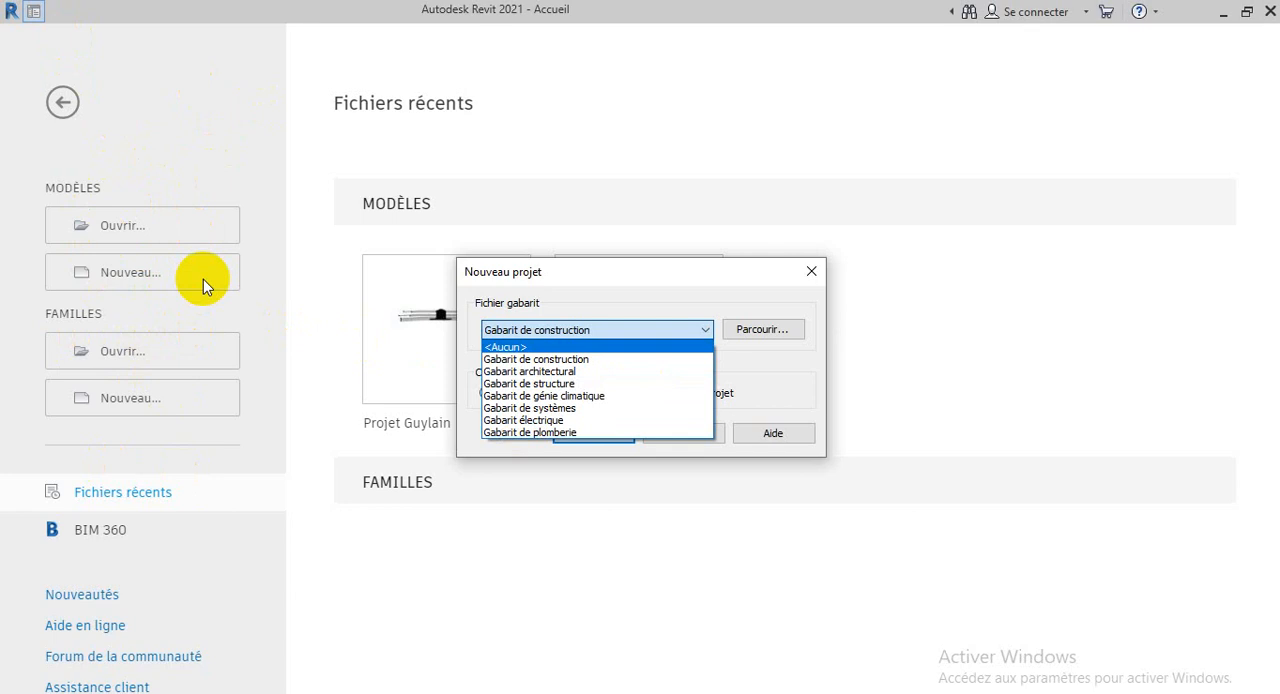
click(656, 562)
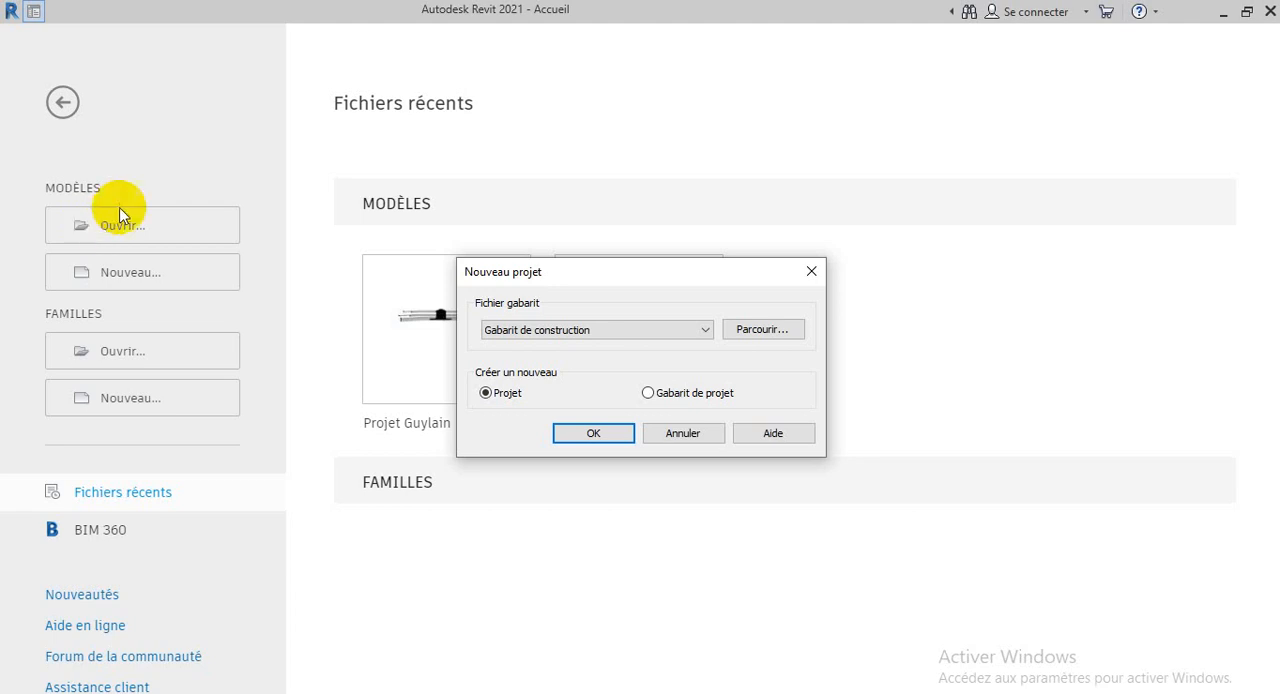
click(808, 272)
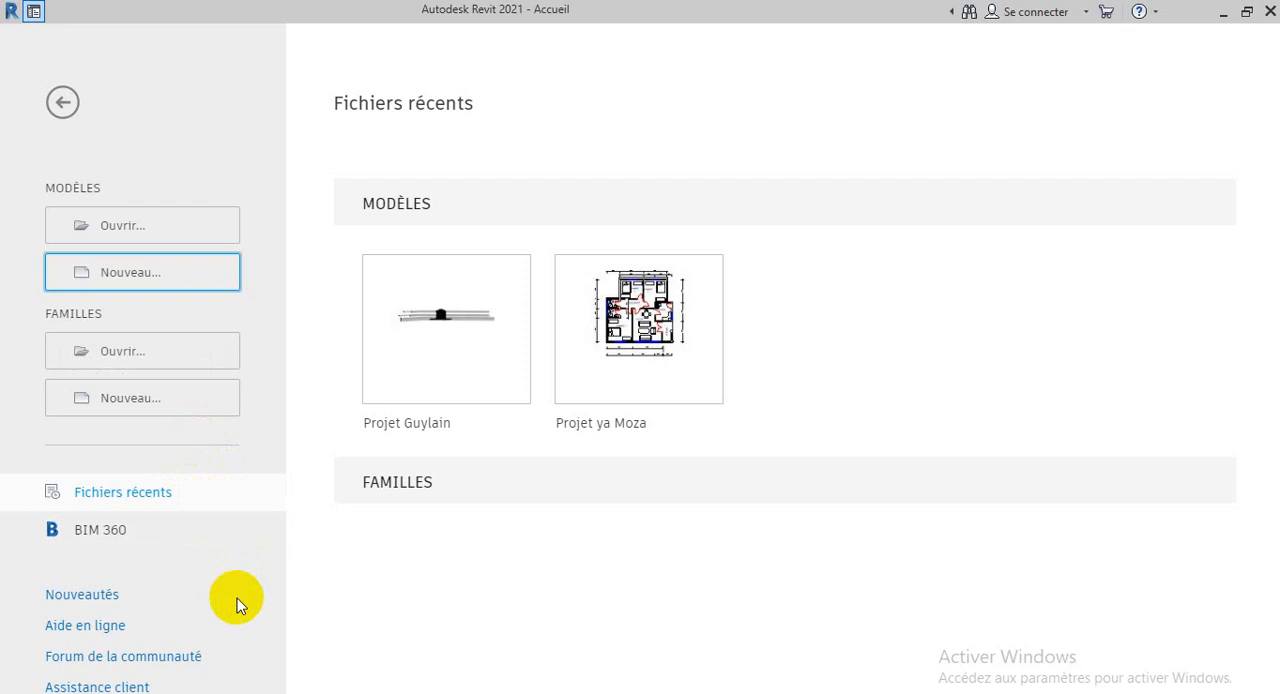
Start a new project and examine the available template files, leaving Gabarit de construction selected
click(190, 276)
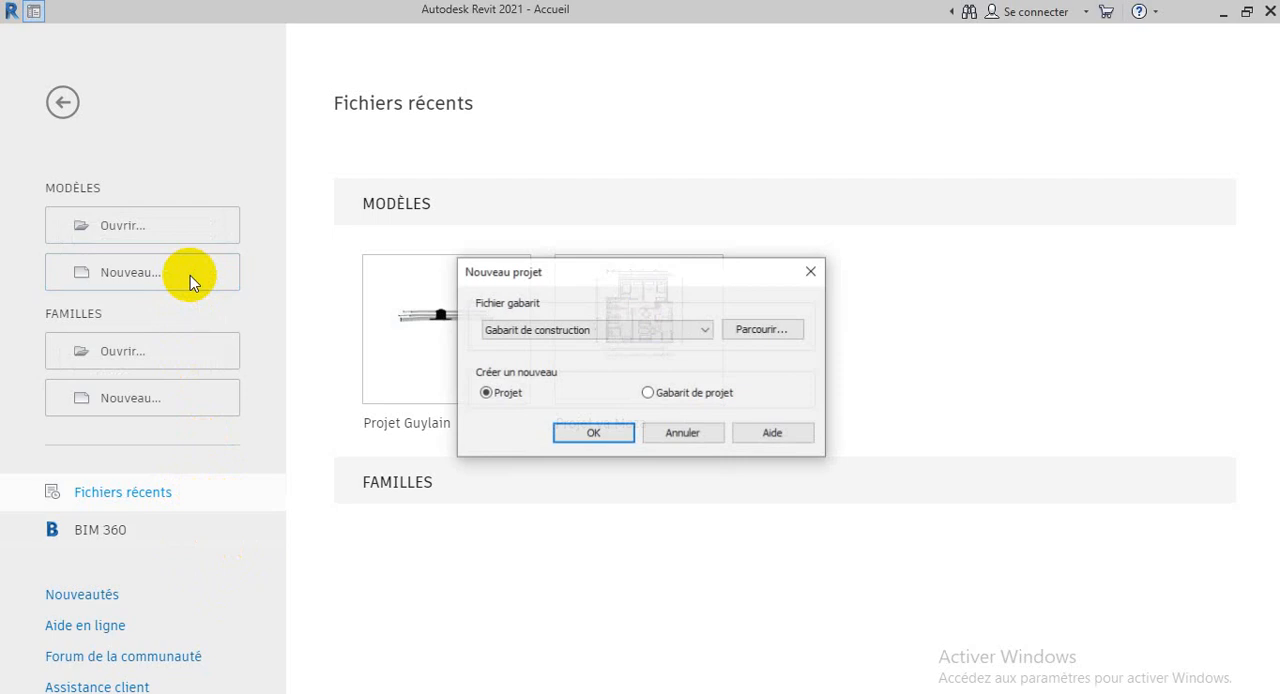
click(571, 329)
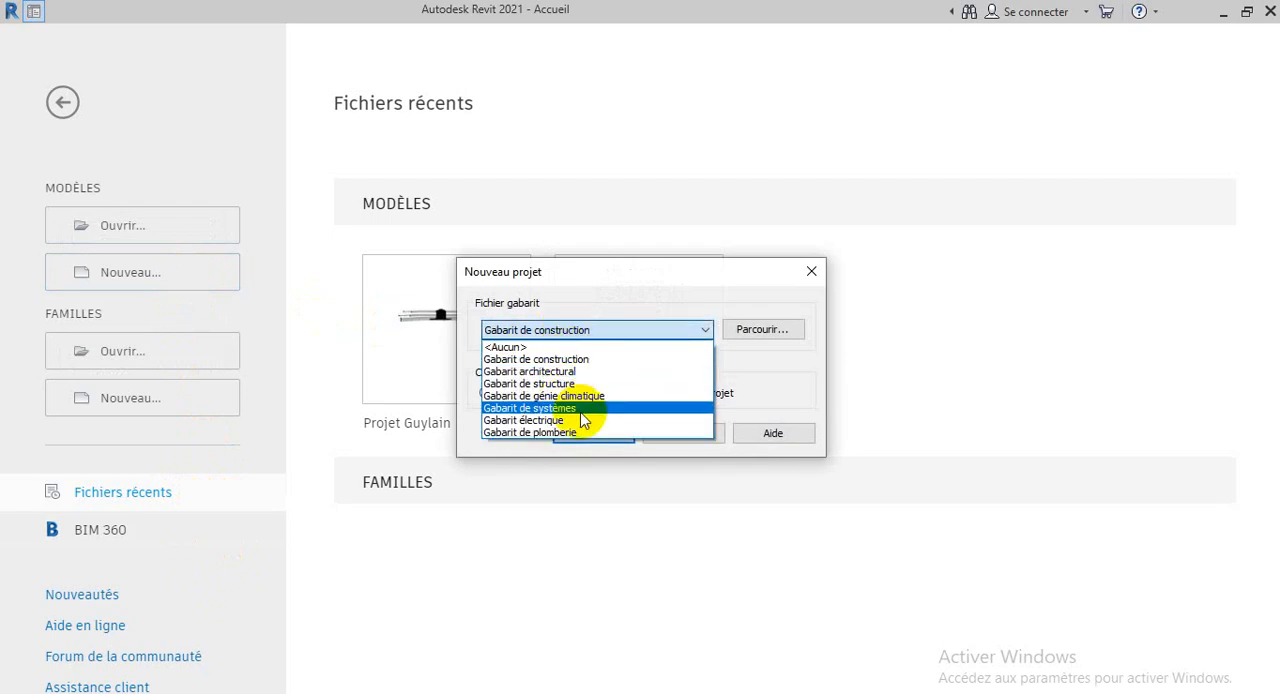
click(782, 370)
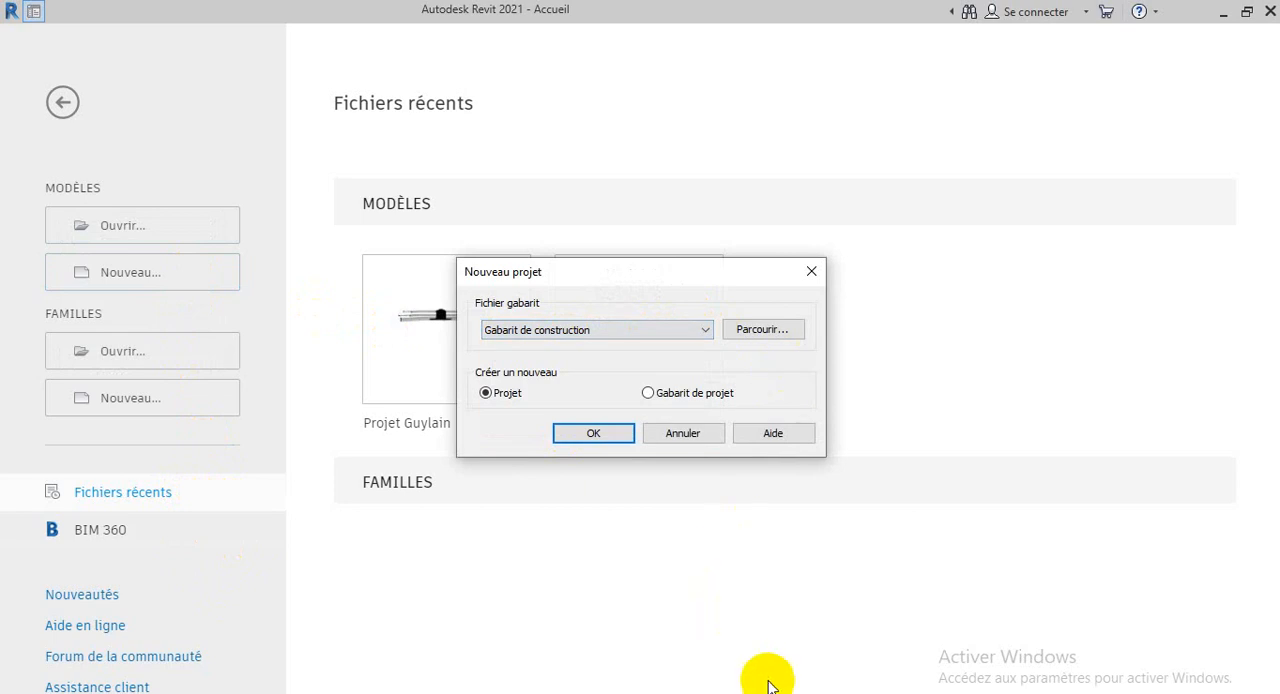
click(750, 693)
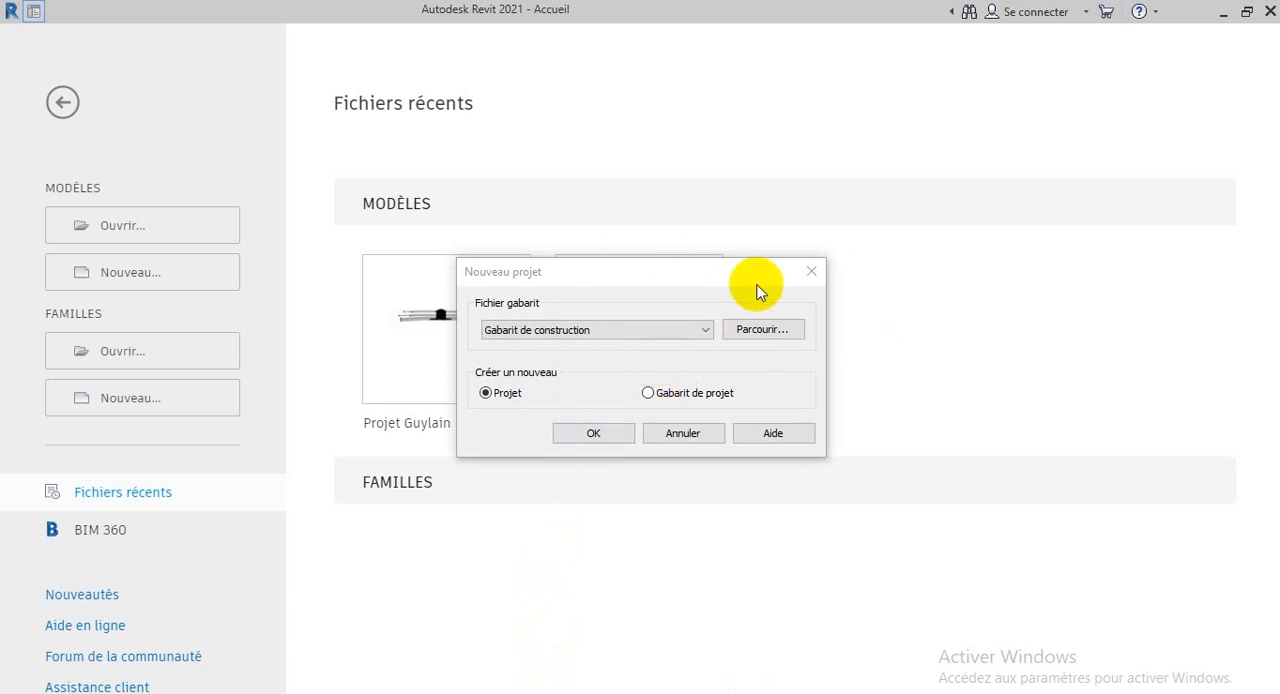
click(663, 337)
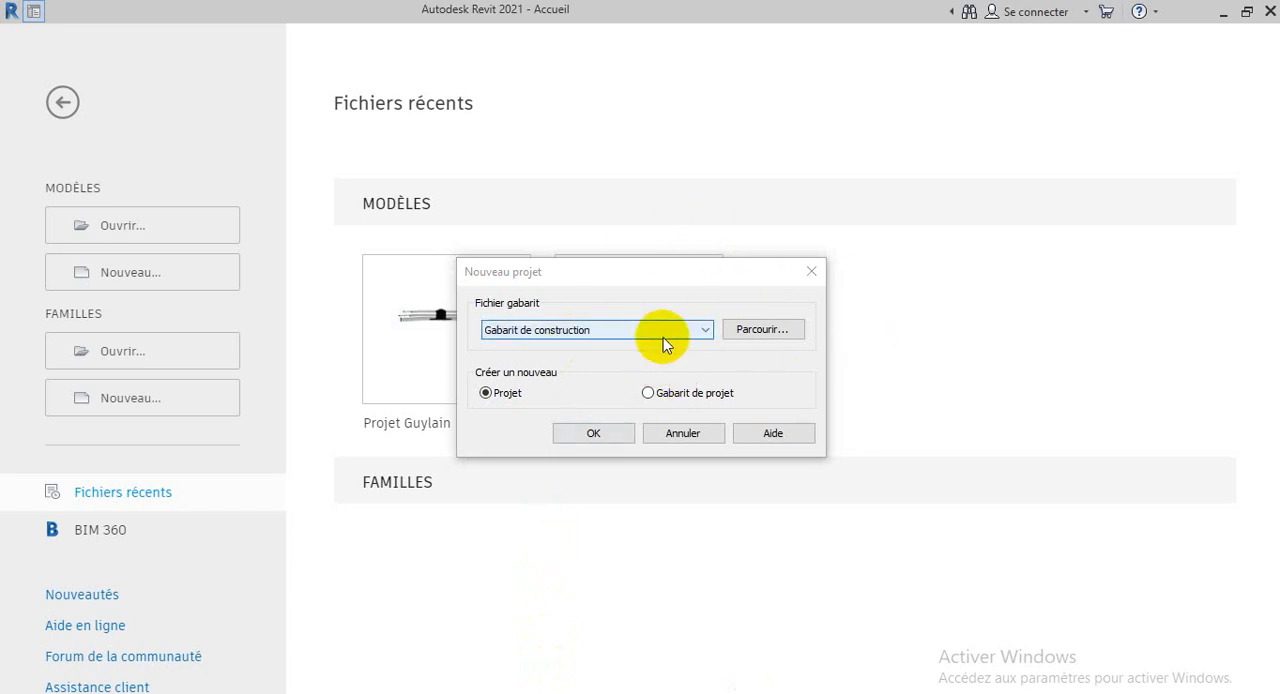
click(667, 333)
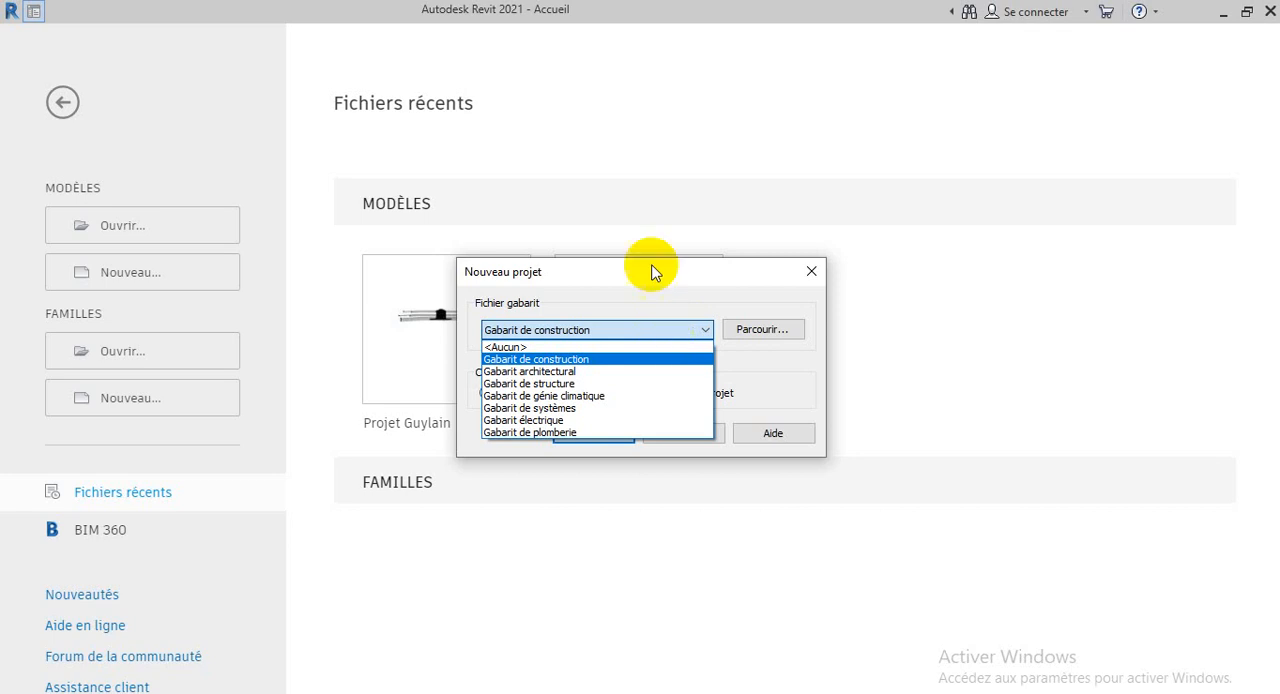
click(735, 362)
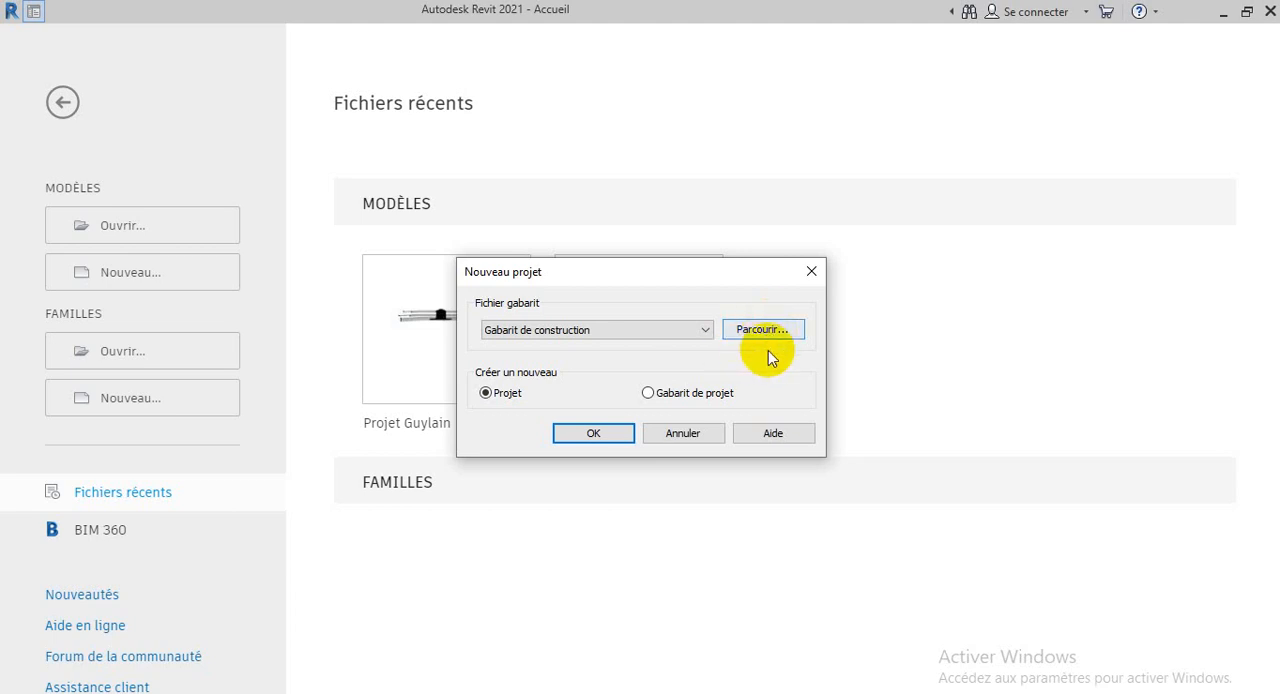
Browse for a template file and look through the language folders in the RVT 2021 Templates folder
click(763, 330)
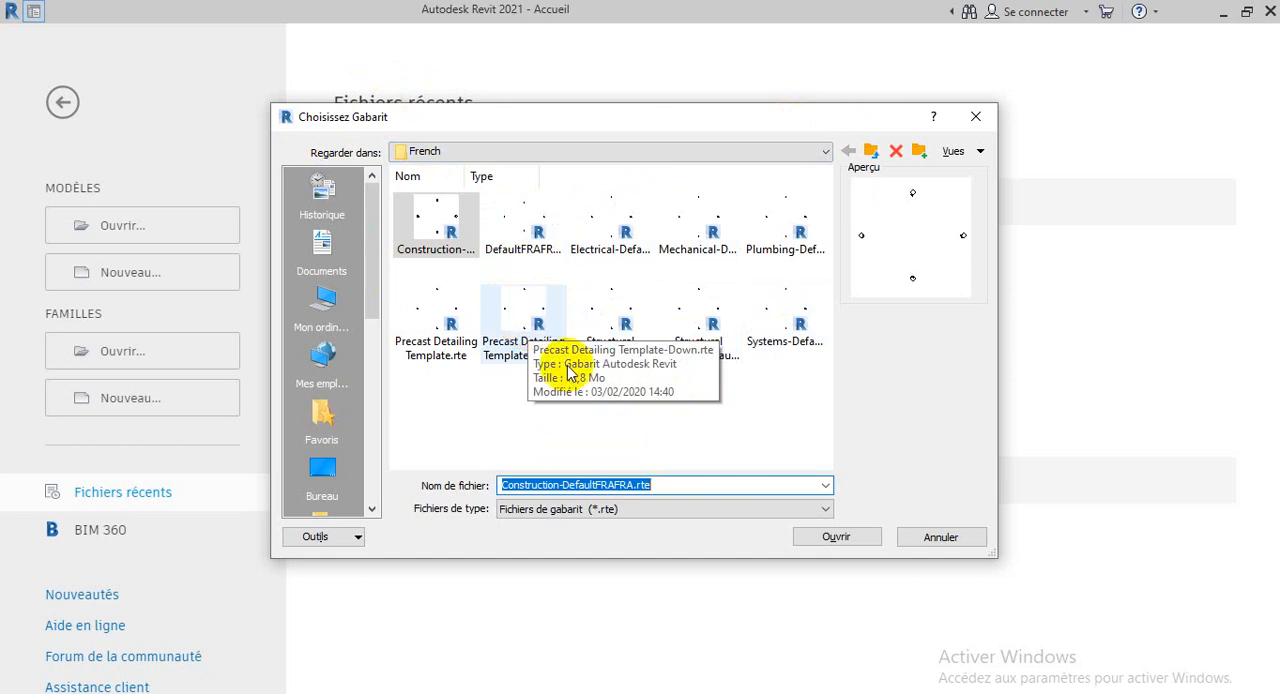
click(828, 150)
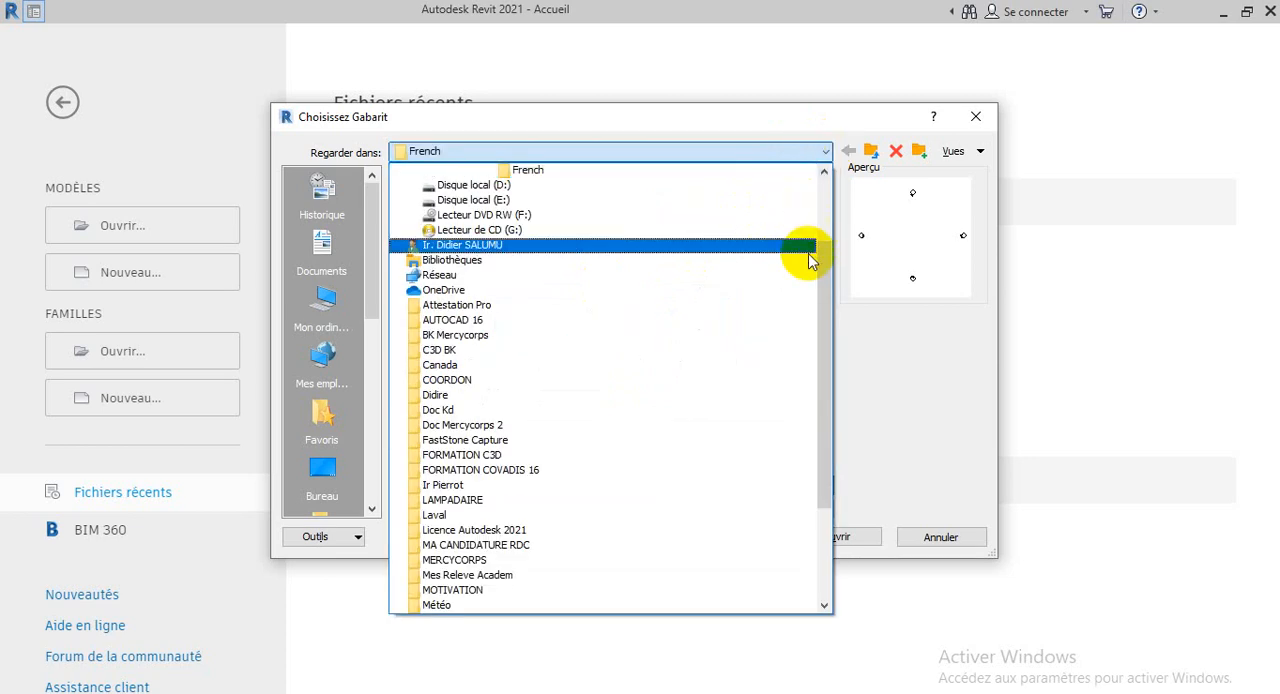
scroll(808, 254, up, 3)
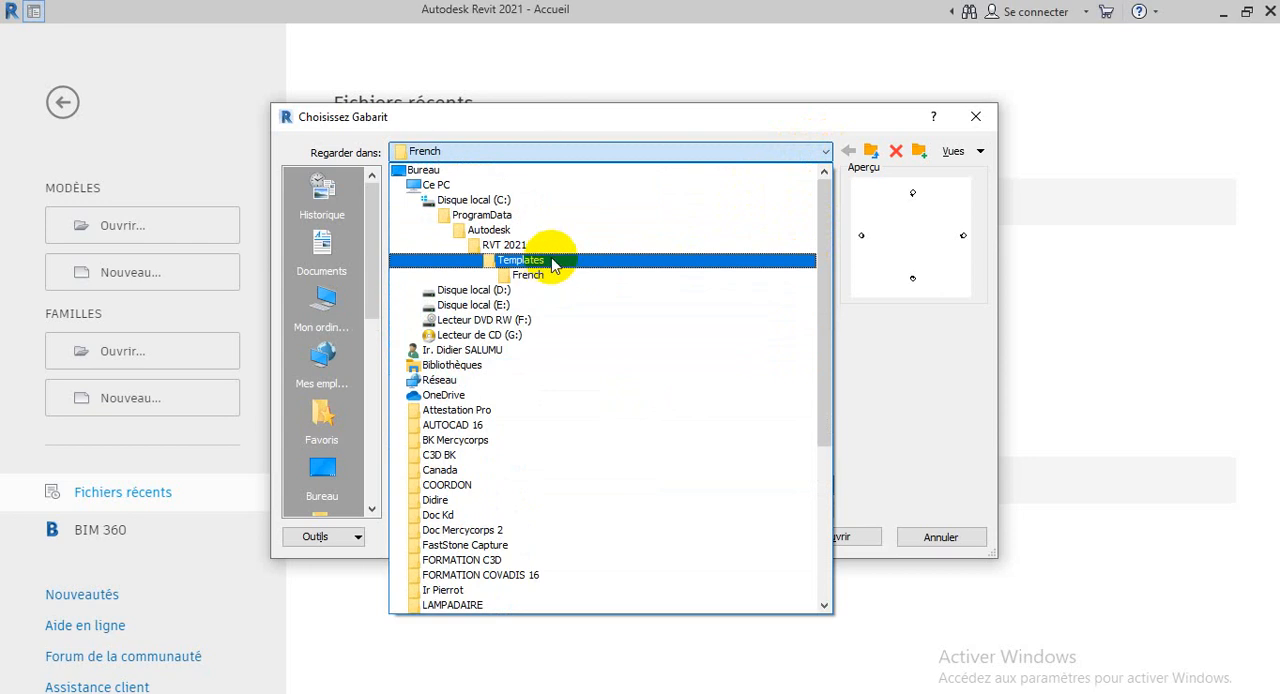
click(550, 260)
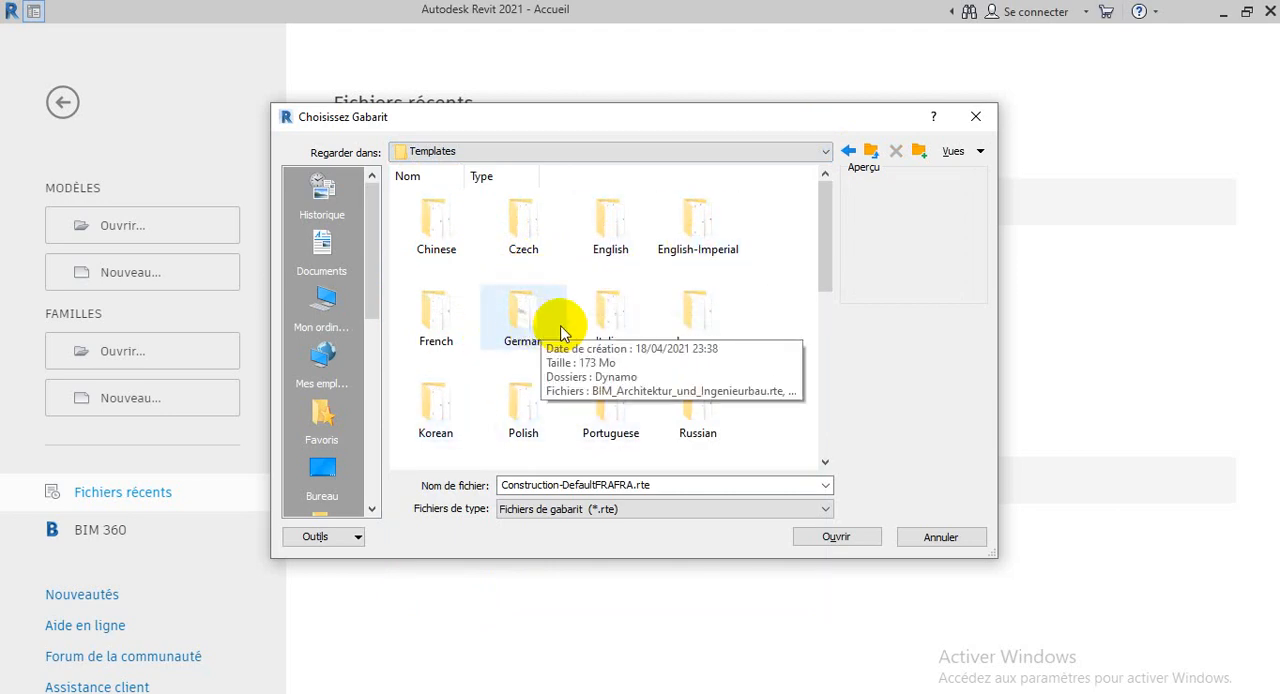
scroll(560, 330, down, 1)
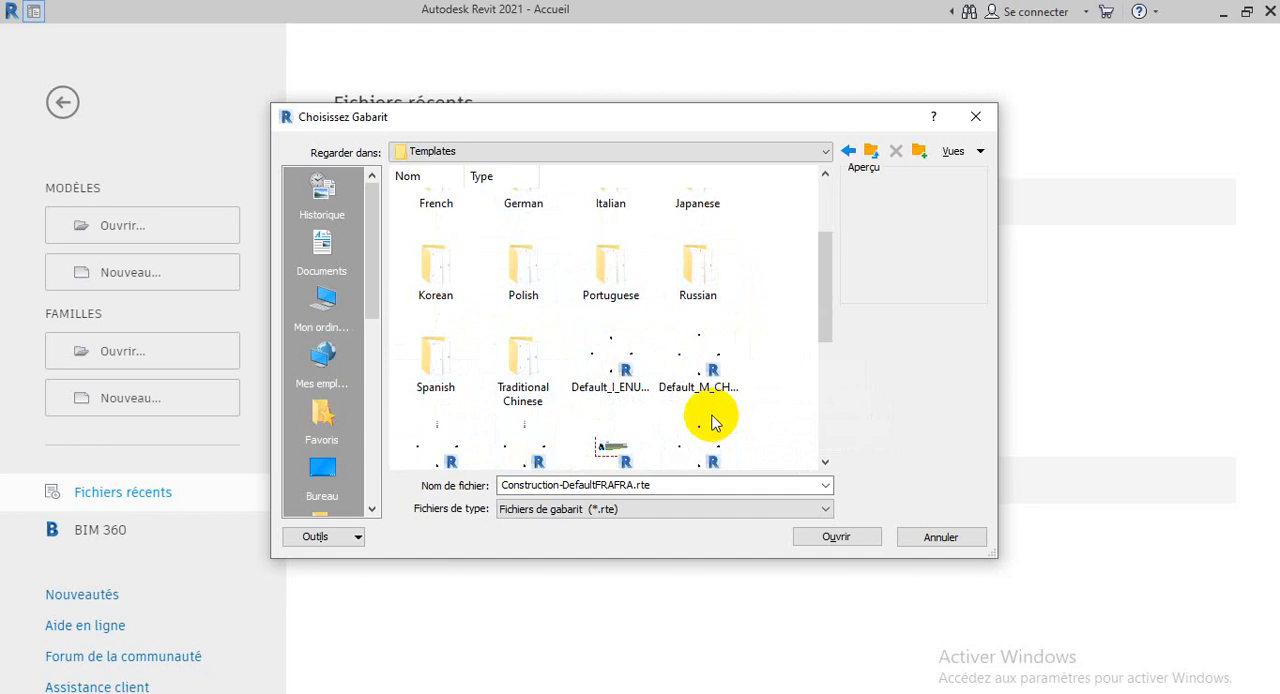
scroll(712, 422, up, 2)
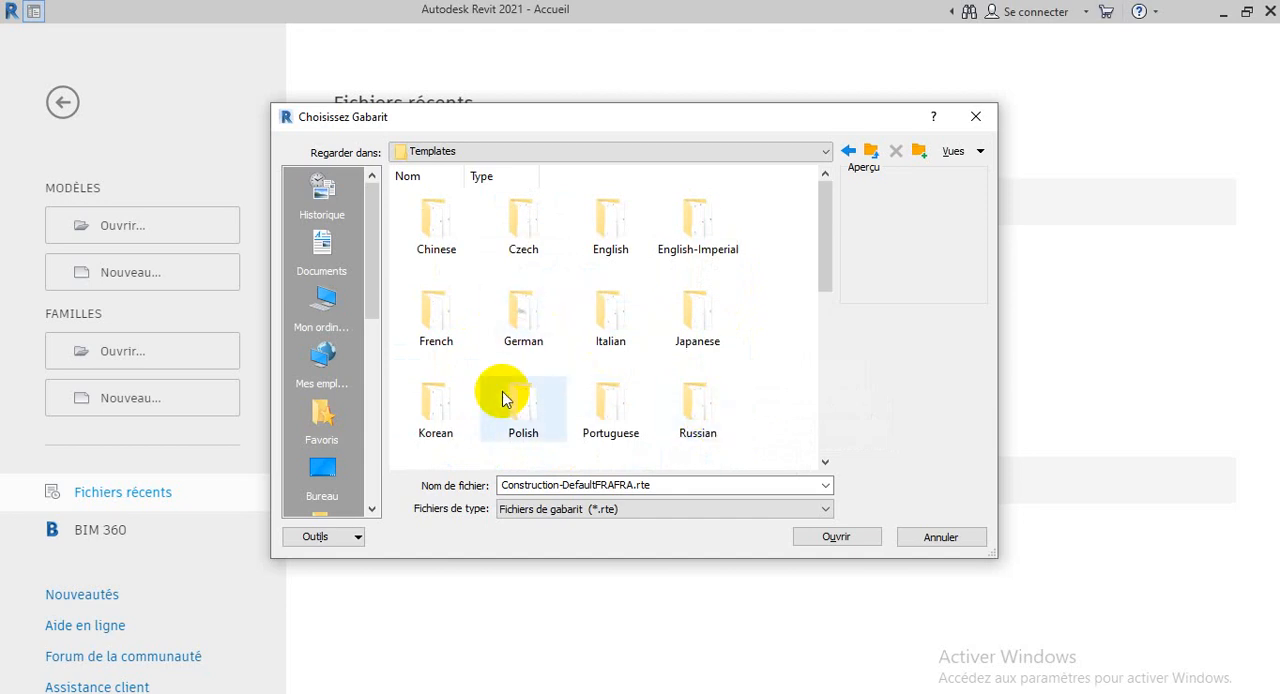
Open the English template folder and look through its template files
double_click(600, 230)
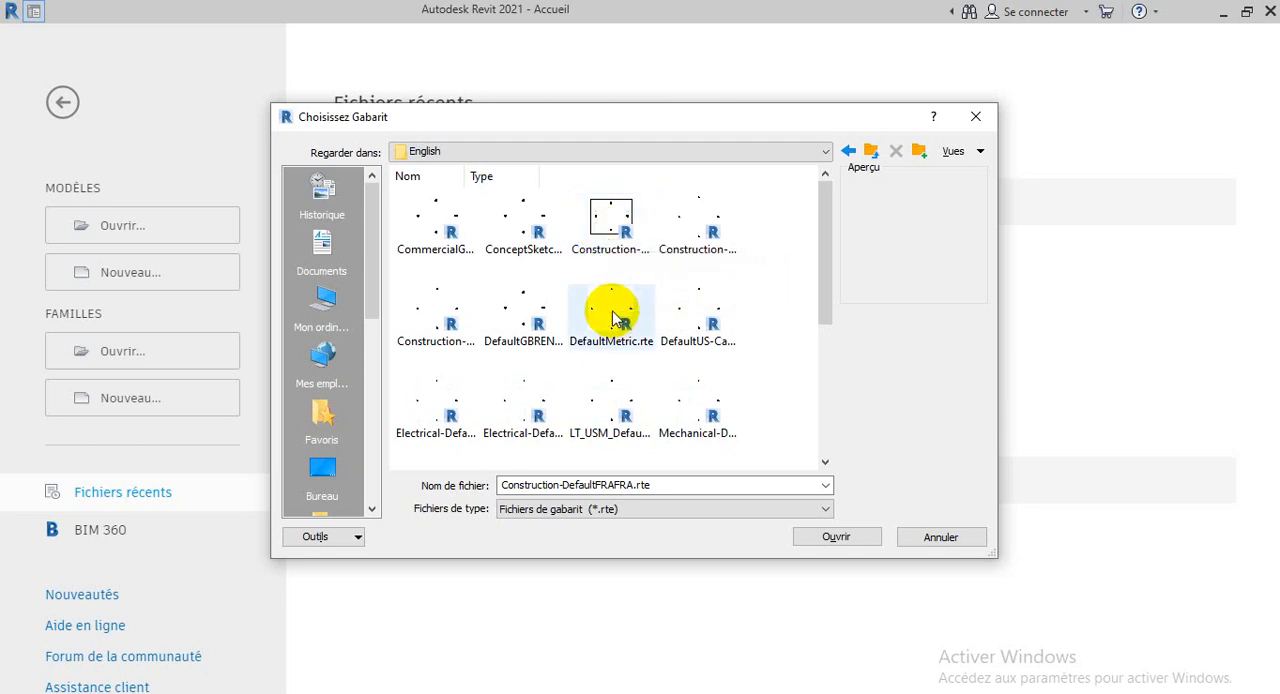
scroll(614, 320, down, 5)
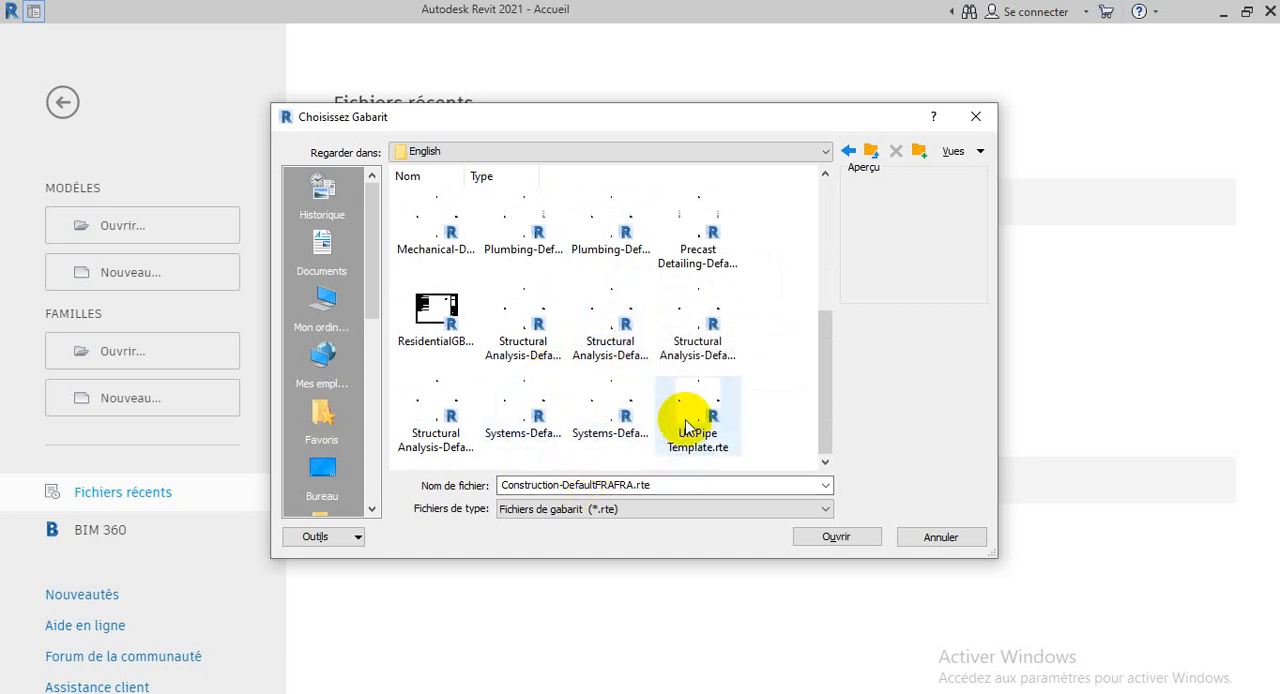
scroll(686, 428, up, 3)
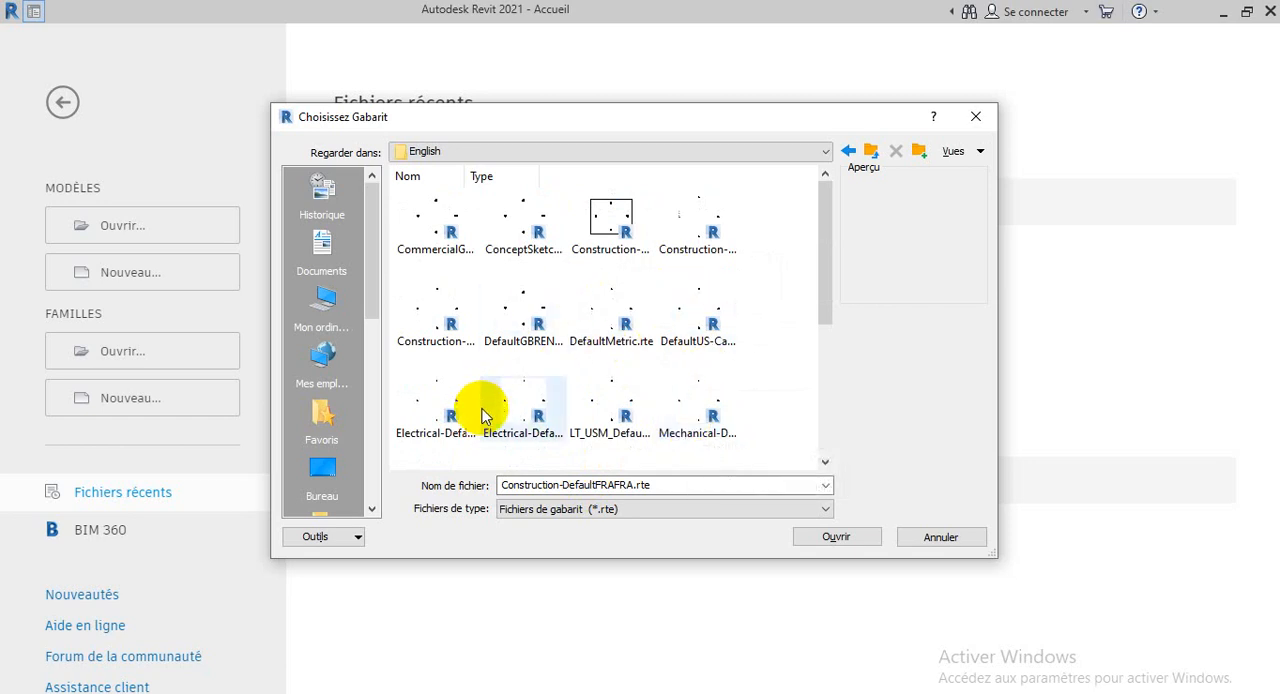
scroll(705, 428, down, 3)
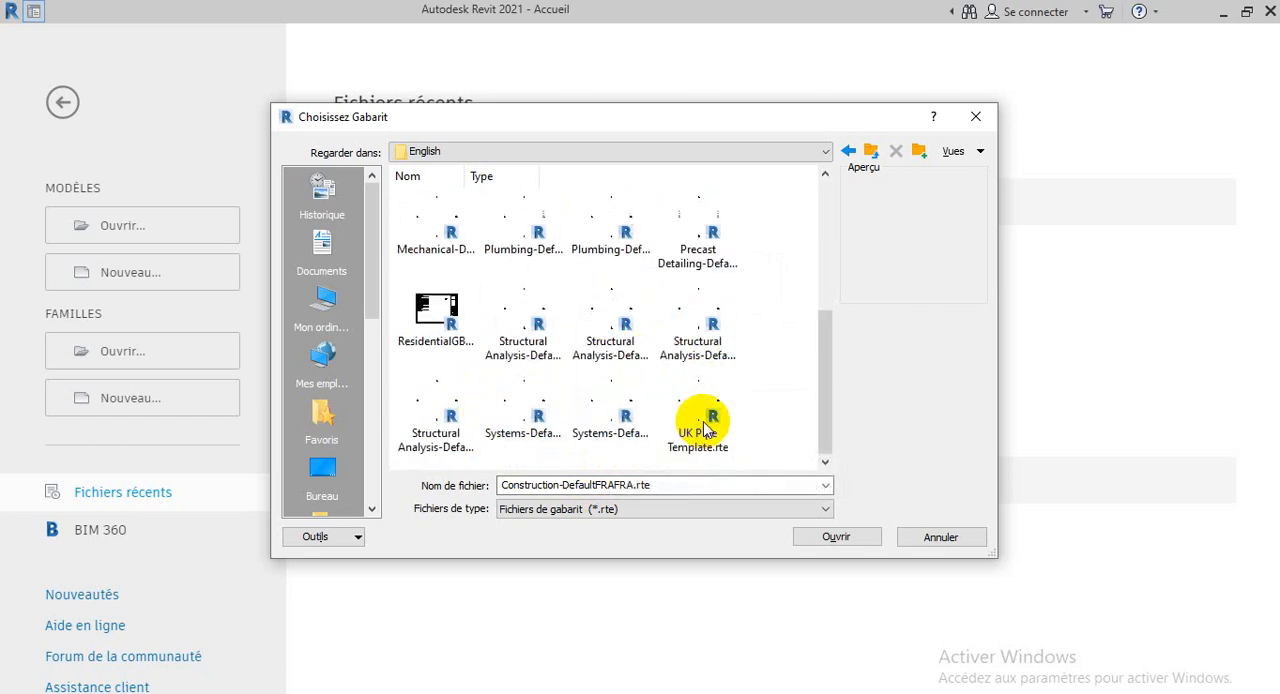
Go back to the Templates folder, examine the files in the English-Imperial folder, and return to Templates
click(847, 152)
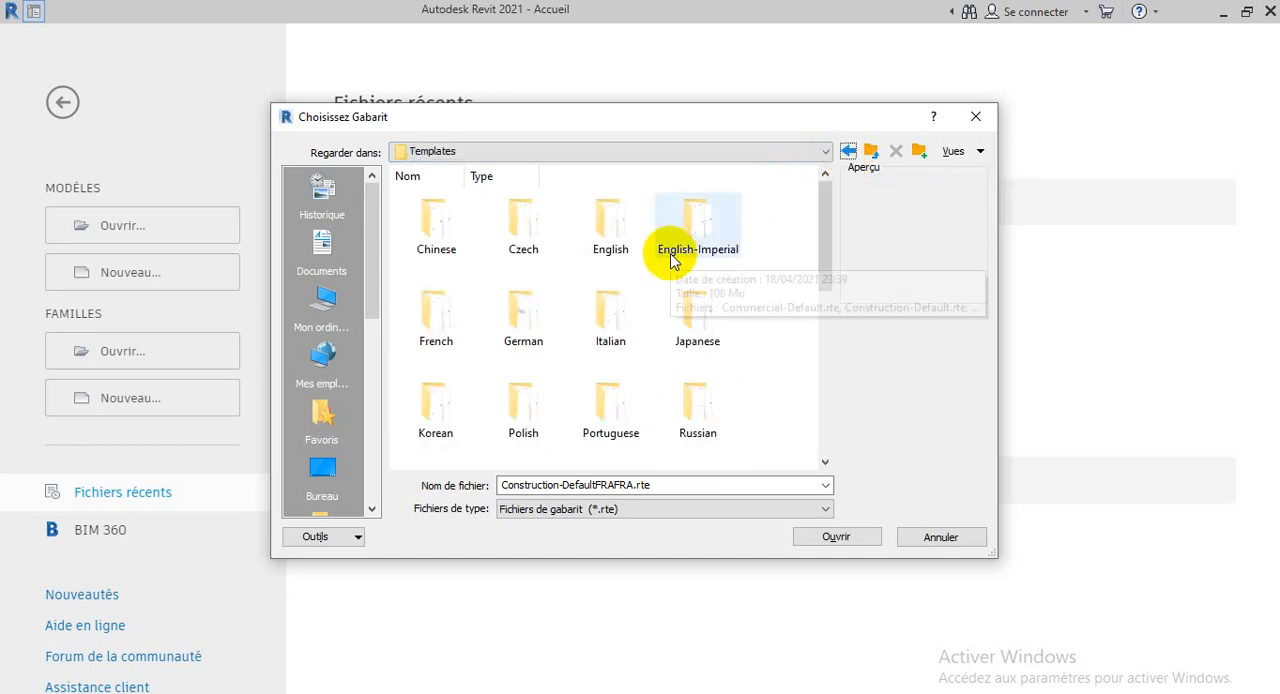
scroll(671, 258, down, 2)
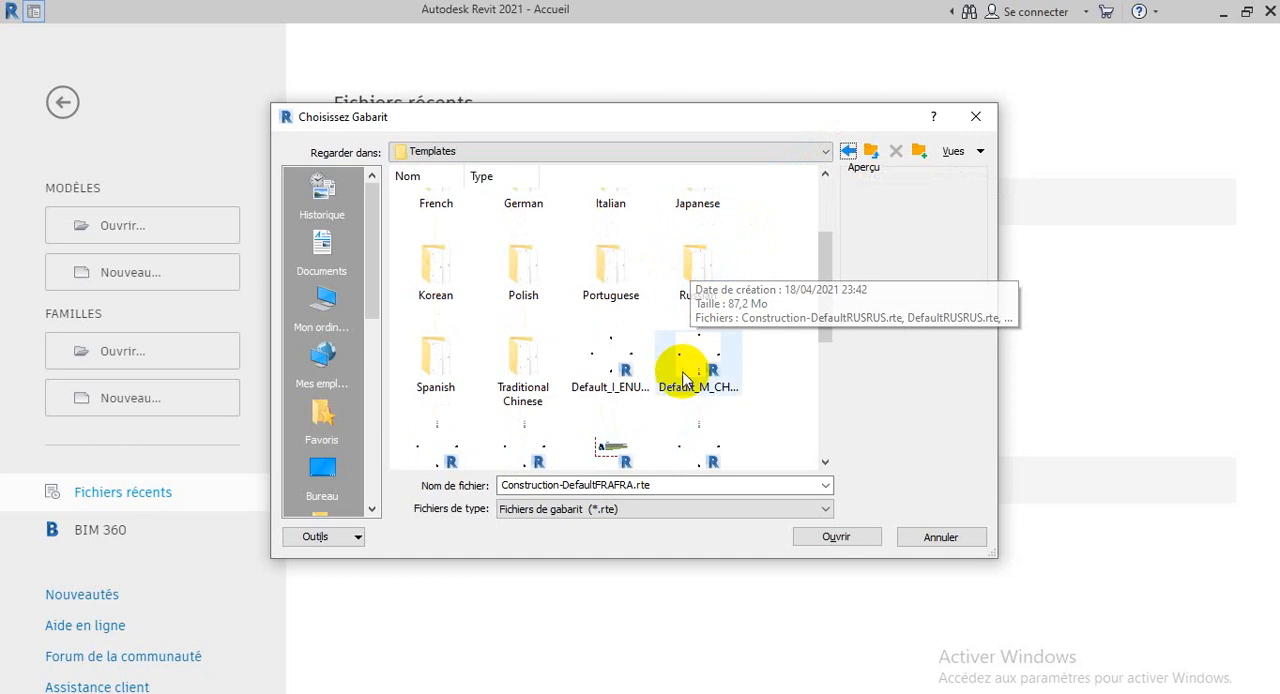
scroll(622, 373, up, 2)
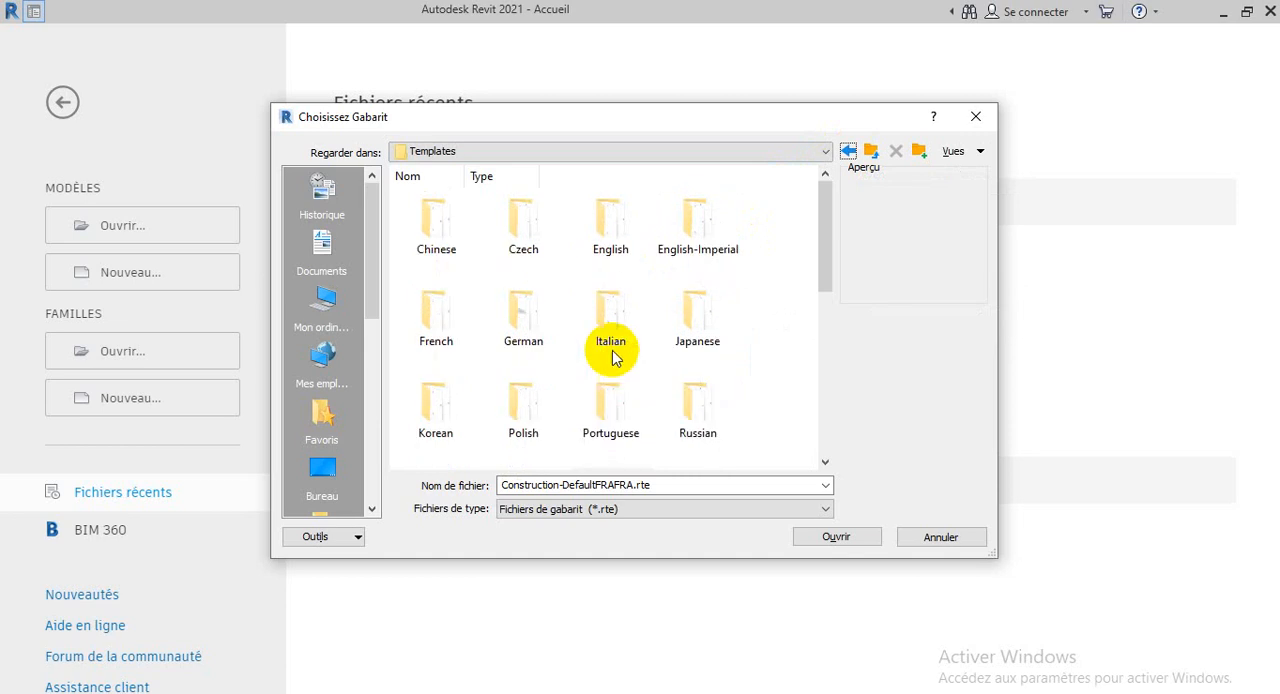
double_click(693, 240)
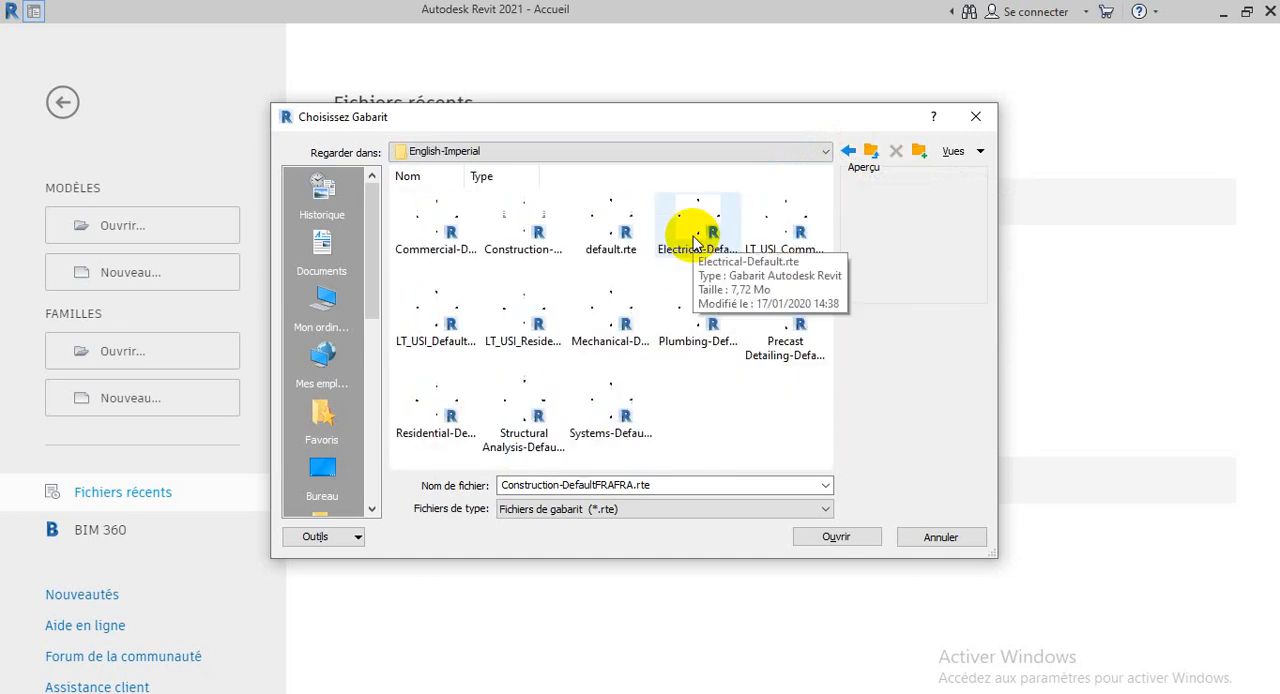
click(871, 151)
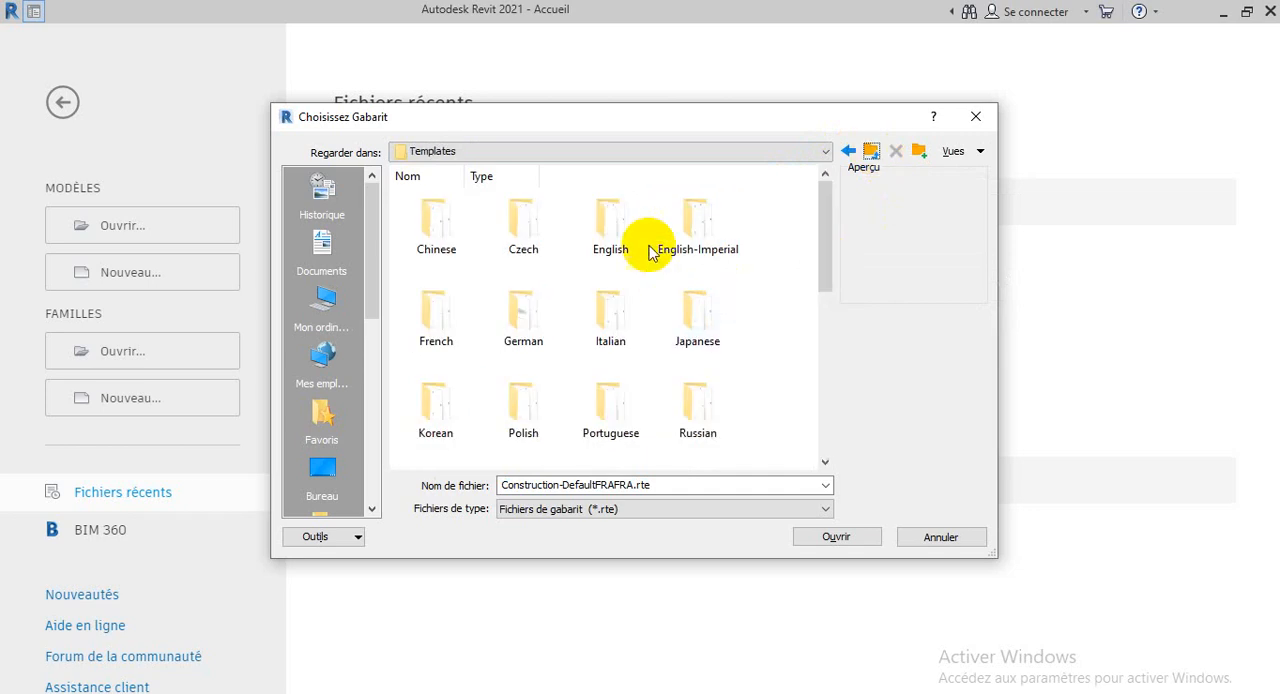
Review the English folder's templates again and close the template chooser without picking a file
double_click(625, 235)
scroll(652, 285, down, 3)
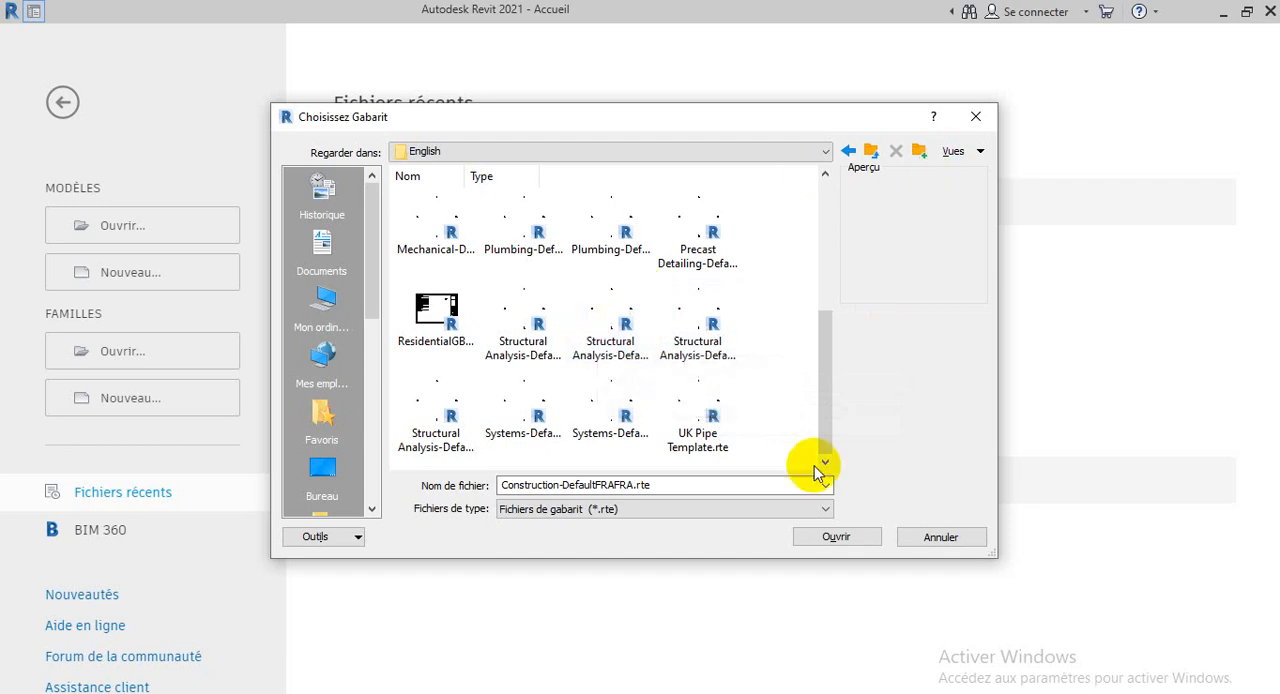
click(976, 119)
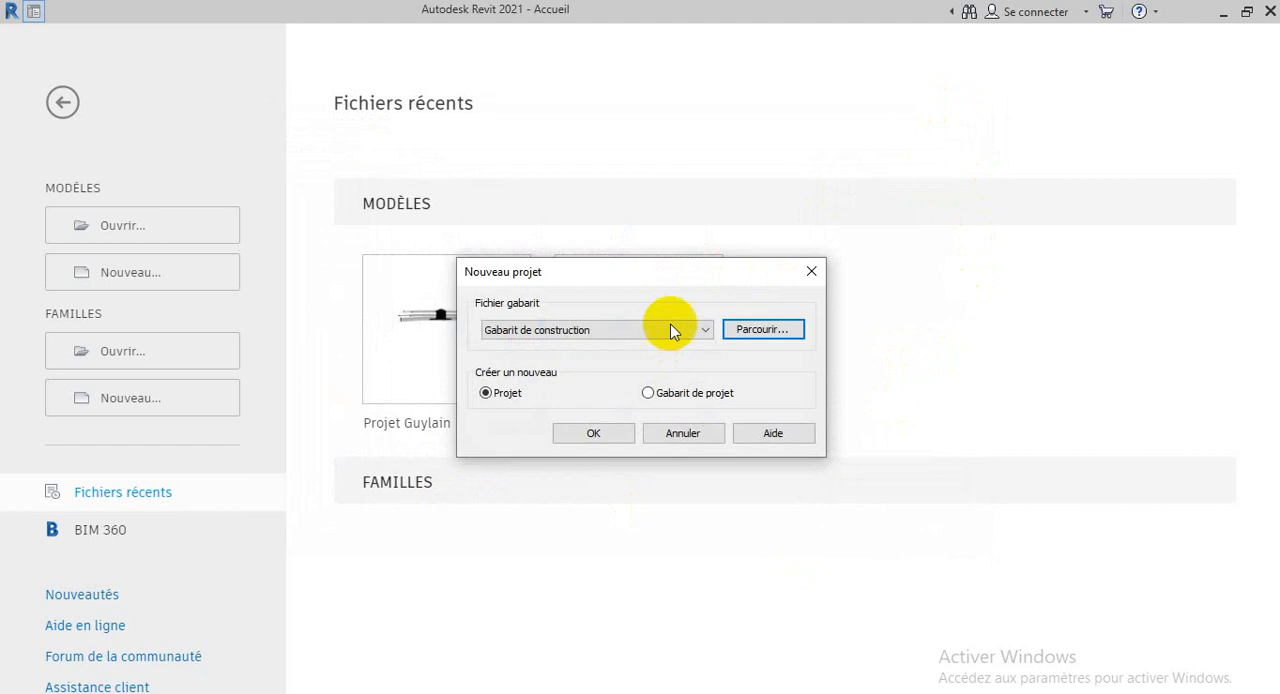
Browse for a template file, go from the French folder up to Templates, and look through its language folders and files
click(752, 331)
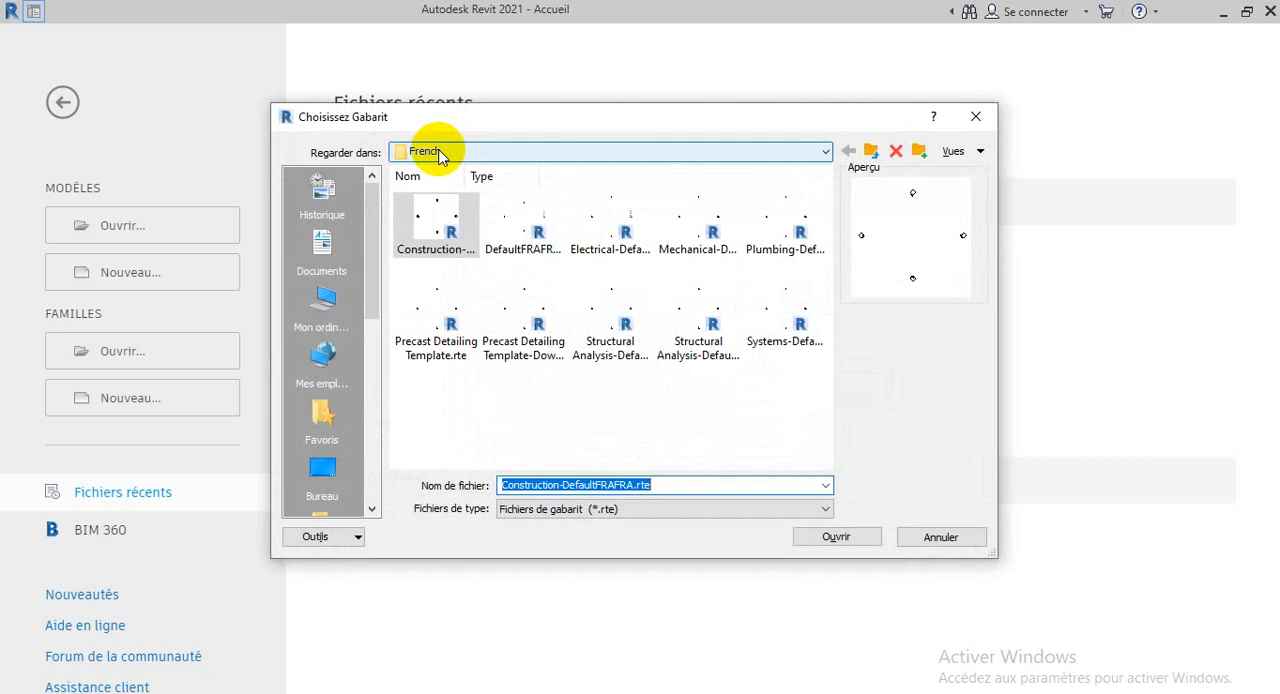
click(825, 153)
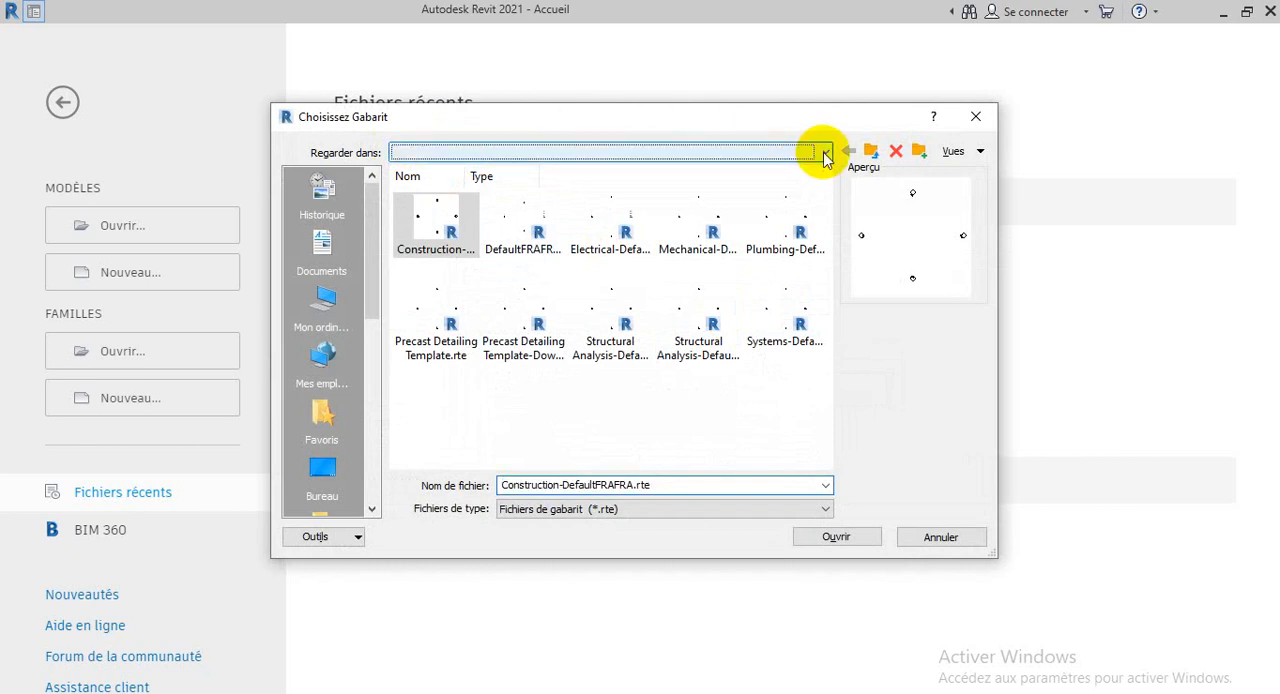
scroll(786, 243, up, 3)
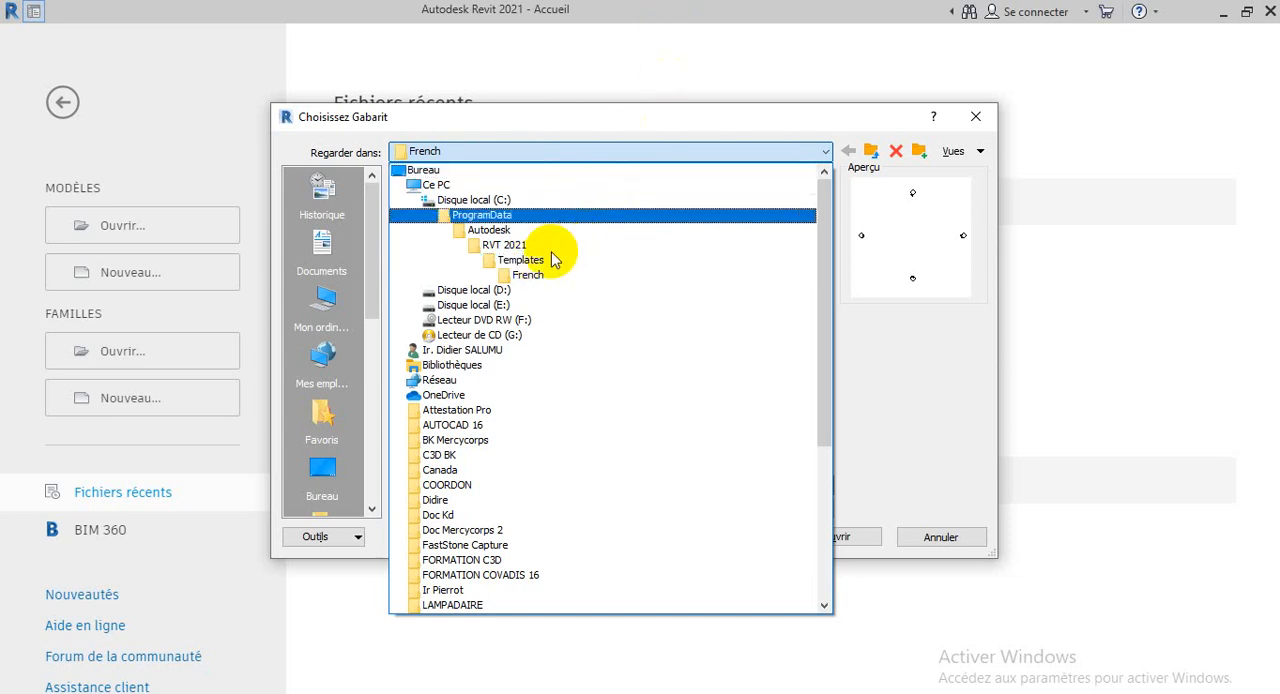
click(548, 260)
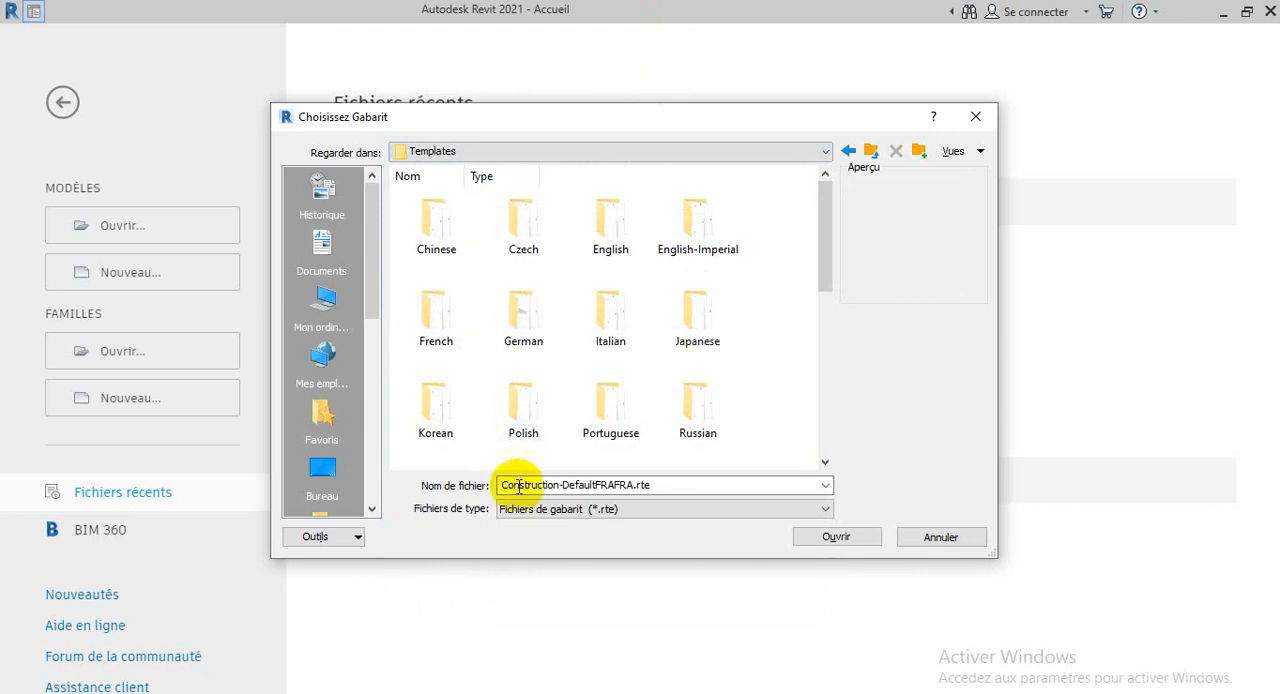
scroll(578, 374, down, 3)
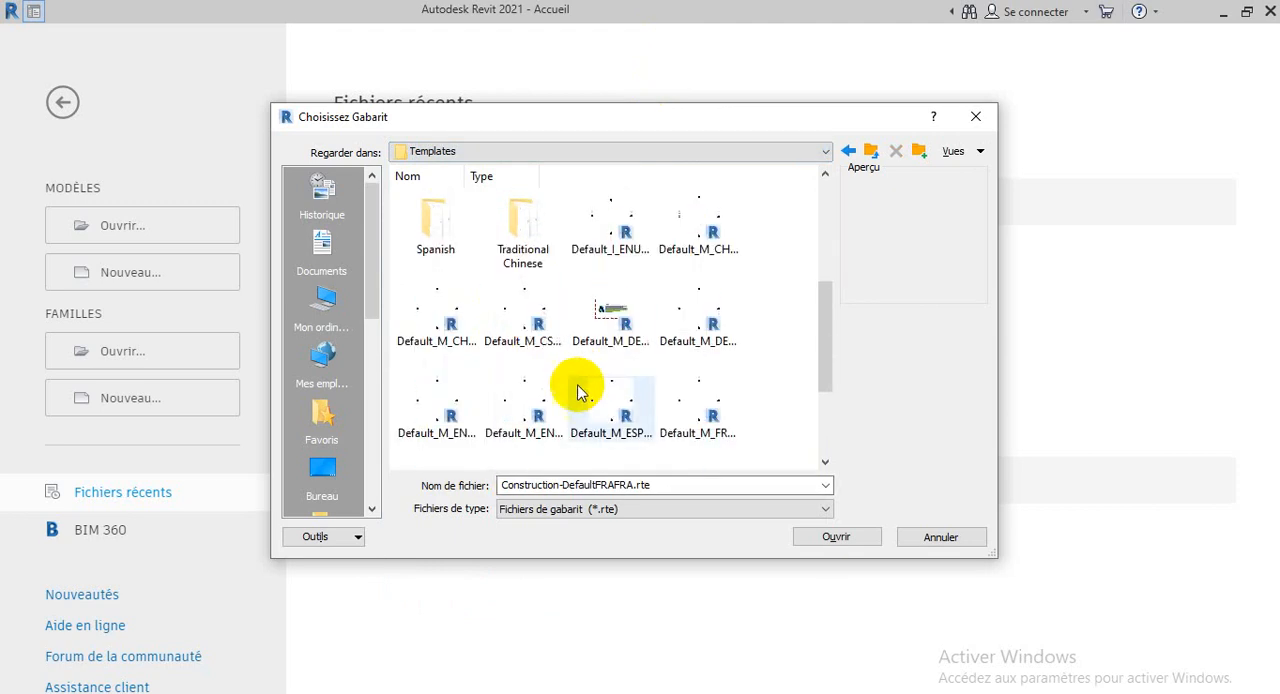
scroll(525, 360, up, 3)
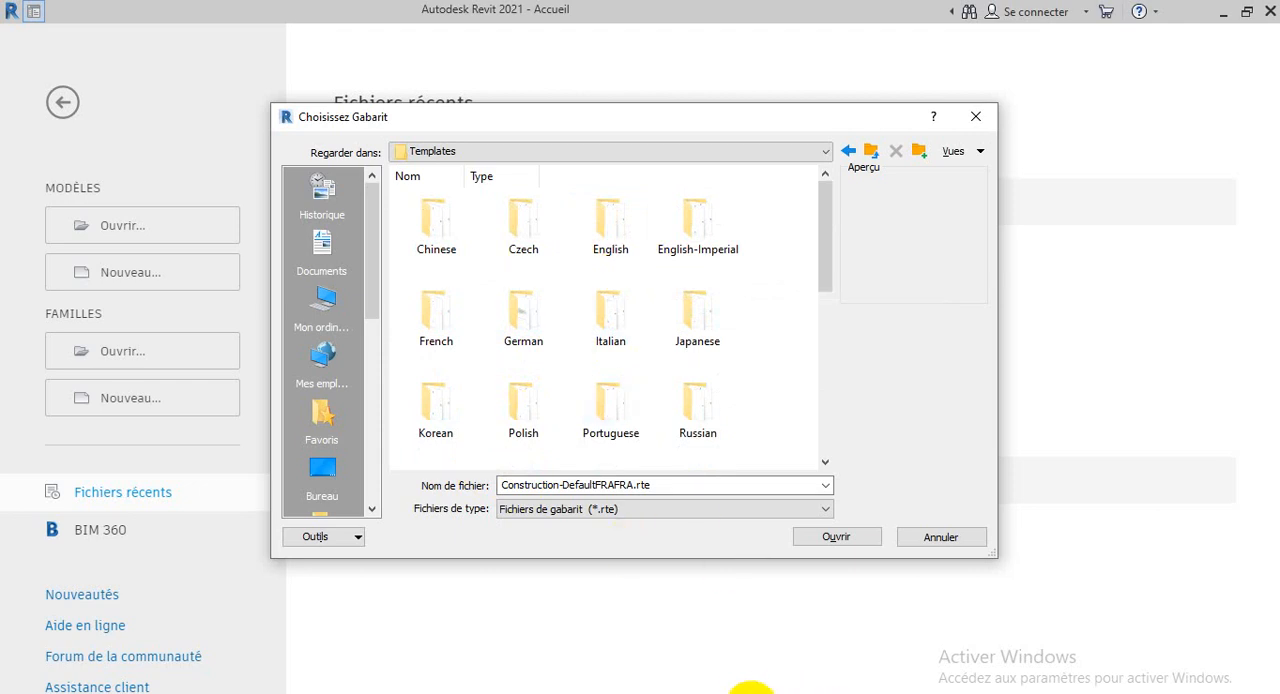
click(751, 693)
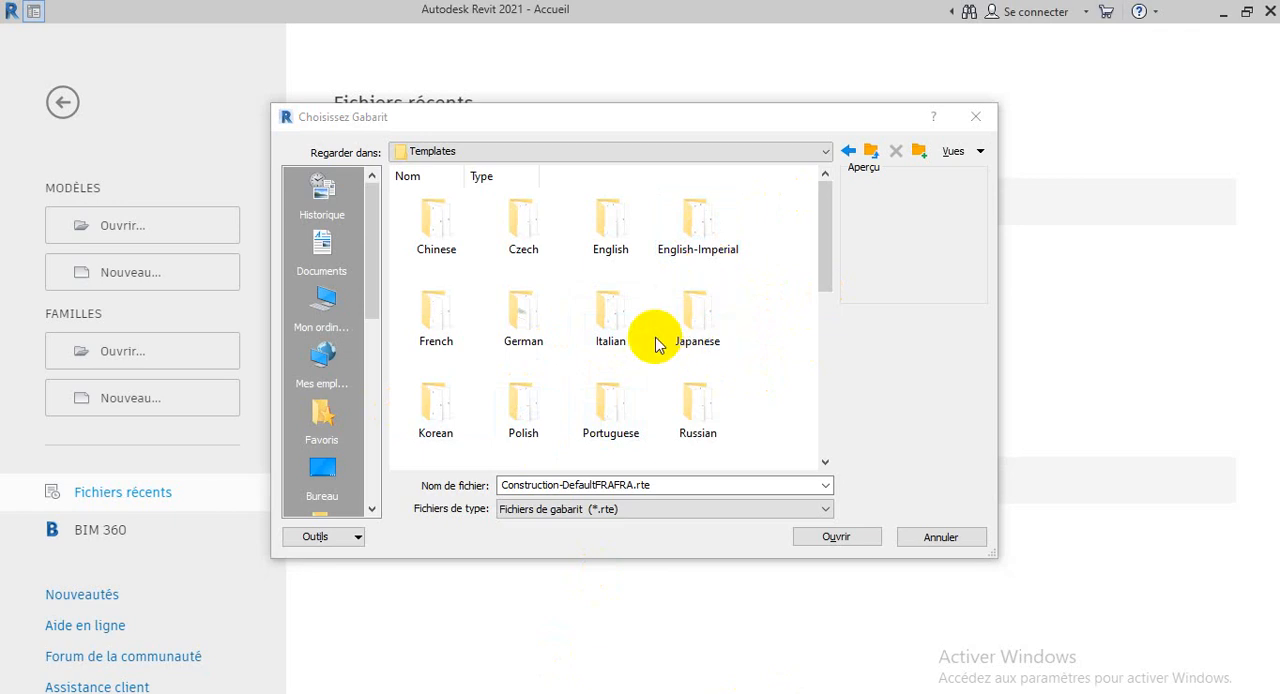
scroll(655, 345, down, 2)
scroll(655, 340, down, 2)
scroll(655, 343, up, 4)
Open the English template folder, look through its templates, and display them in list view
double_click(636, 226)
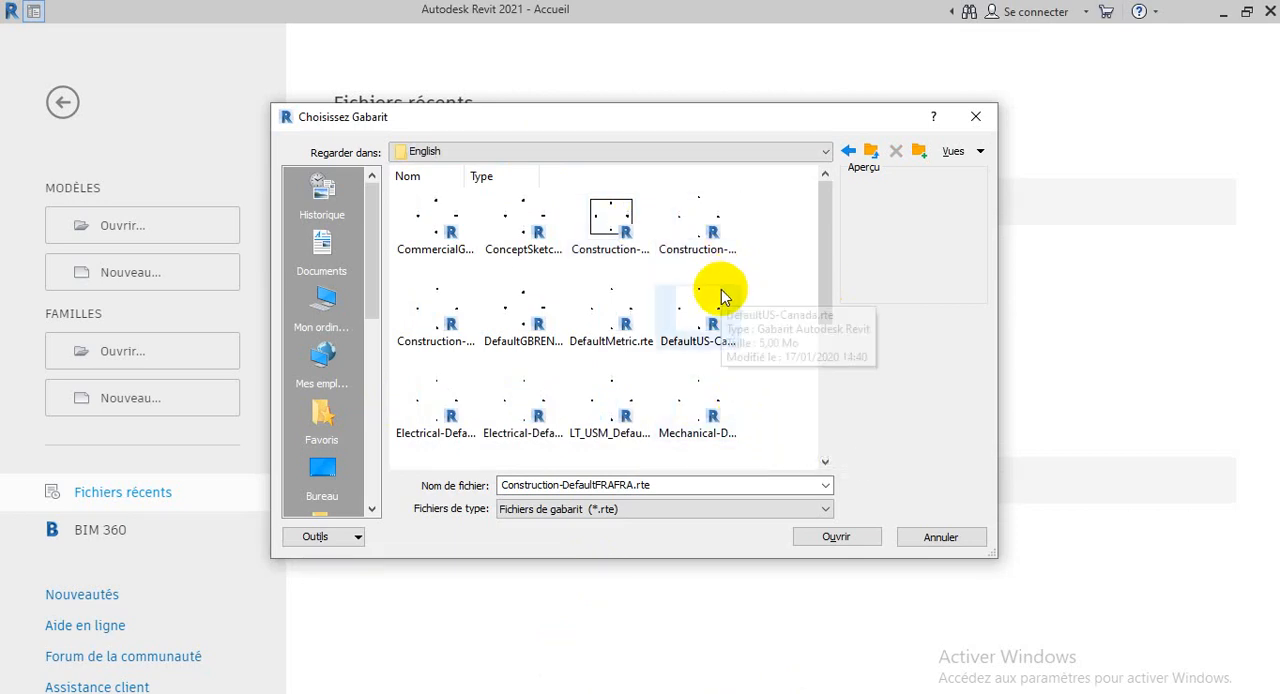
scroll(585, 393, down, 3)
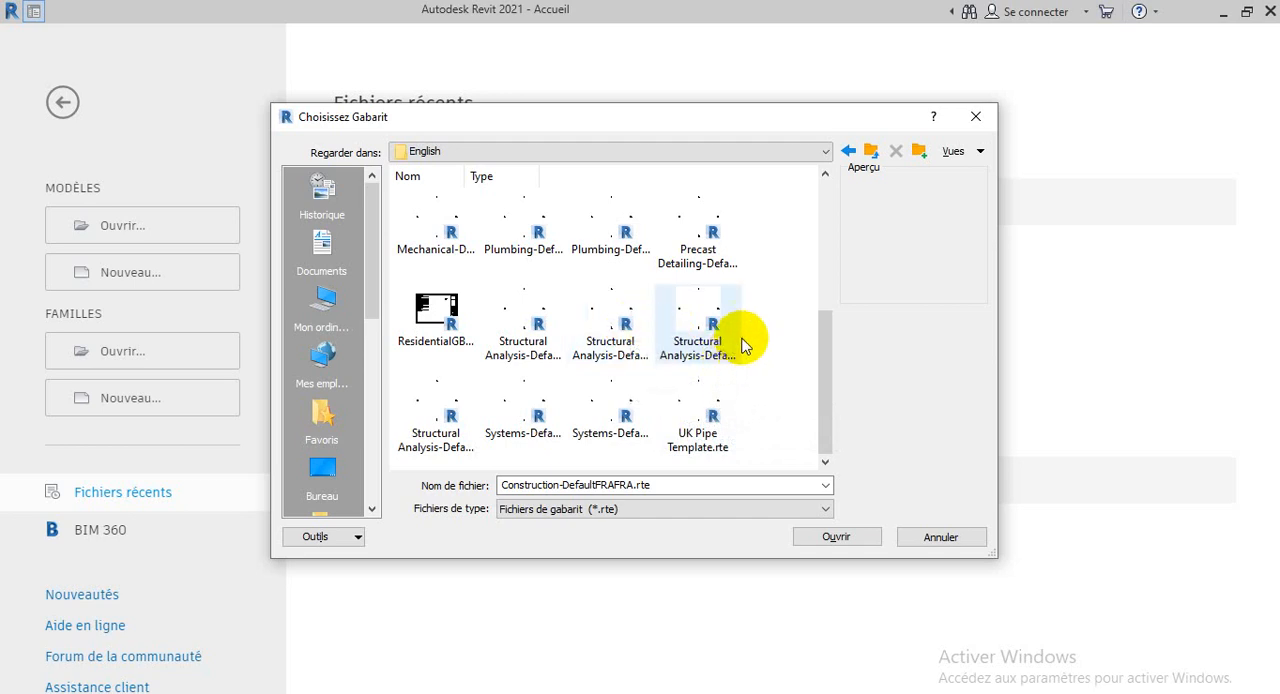
click(985, 152)
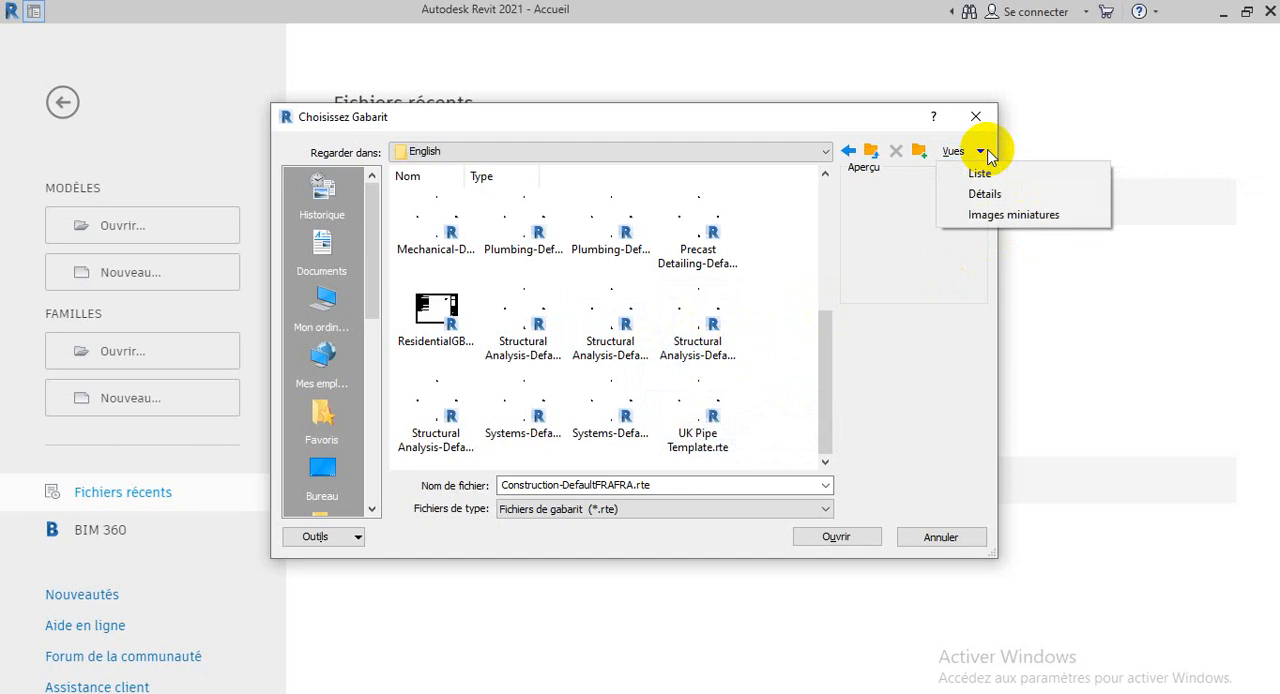
click(980, 173)
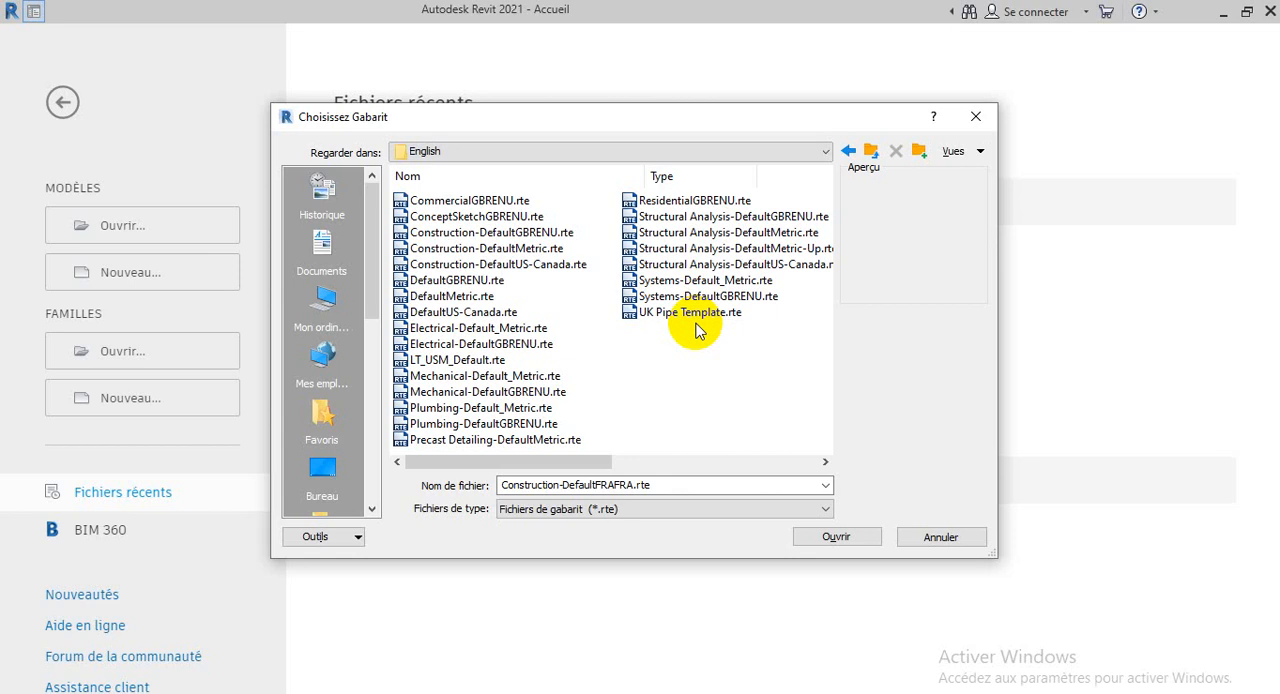
Choose Structural Analysis-DefaultUS-Canada.rte as the template and create the new project from it
click(715, 264)
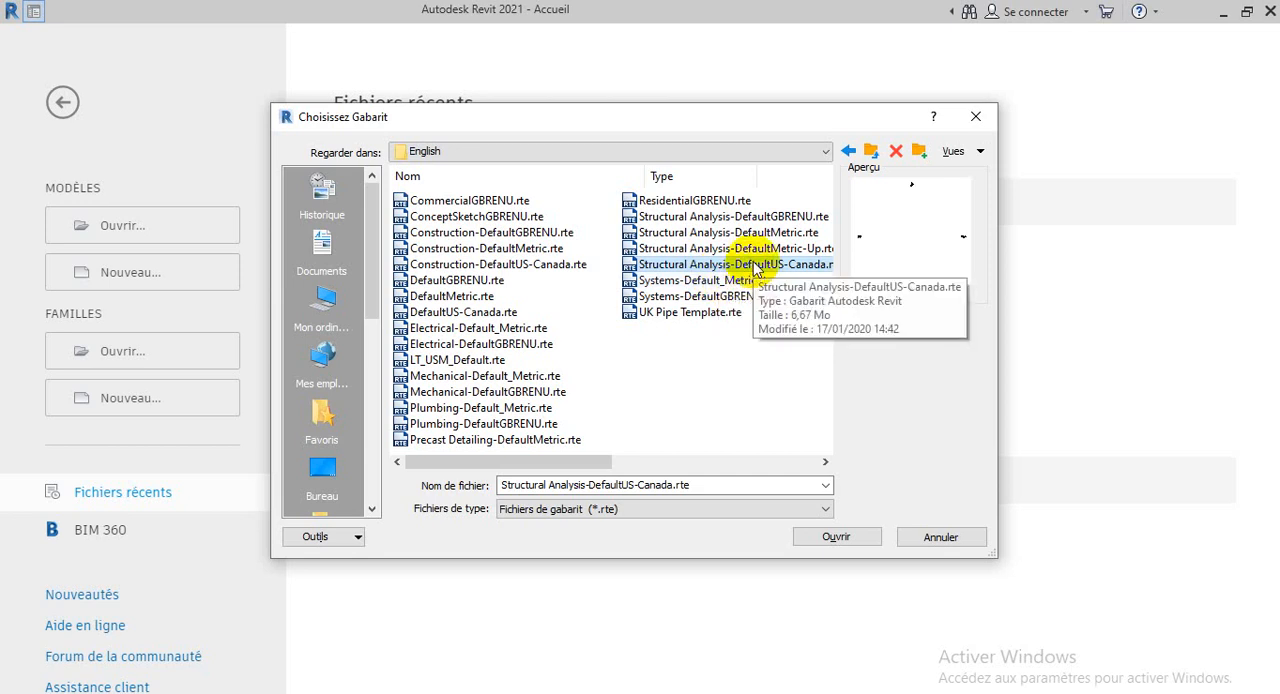
click(840, 540)
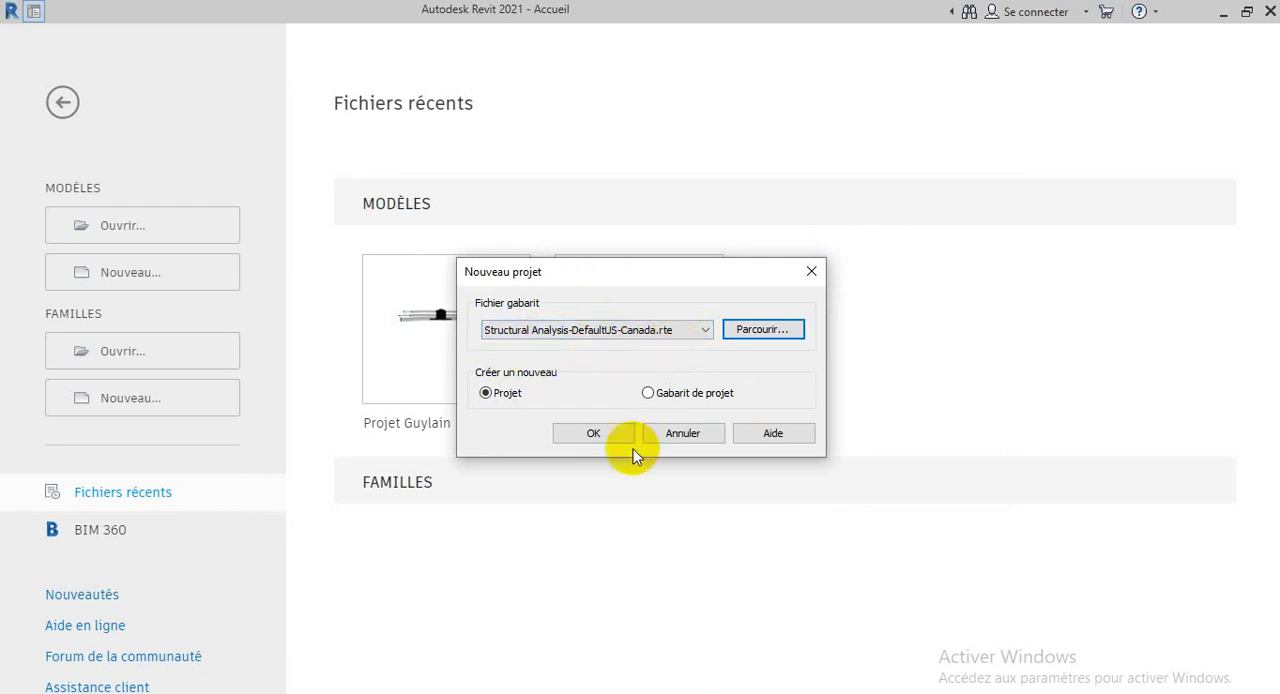
click(585, 432)
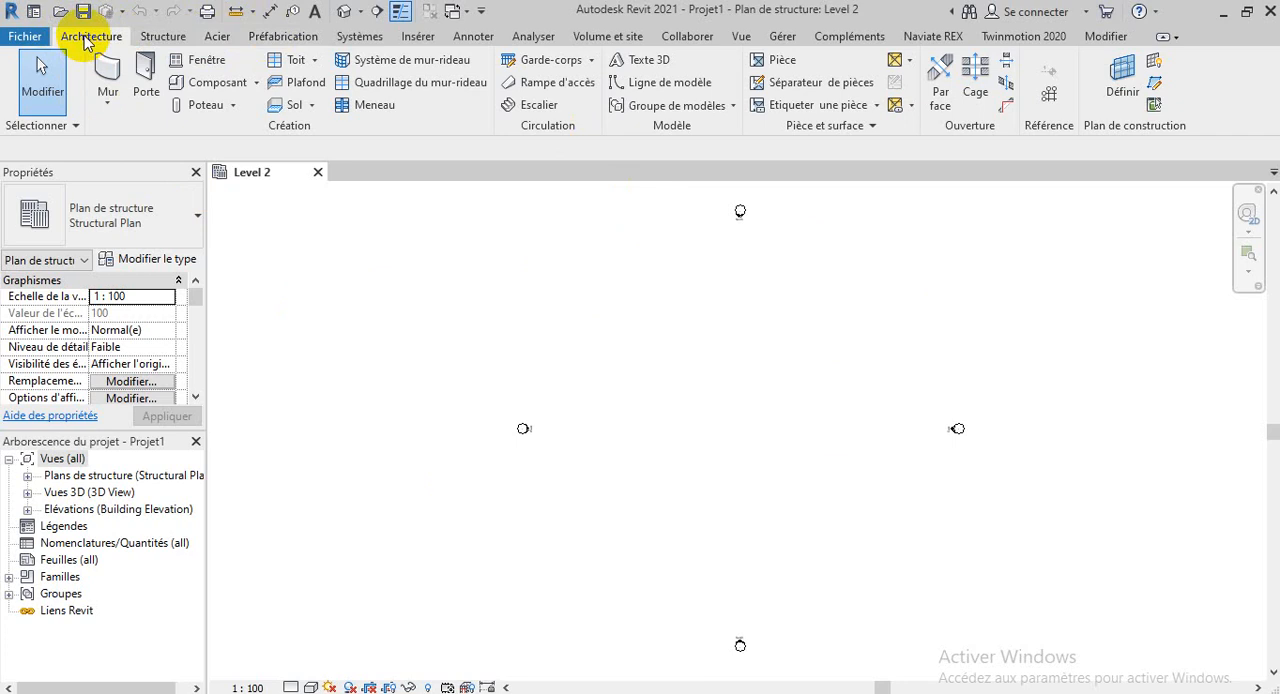
Look through the Structure, Steel, Systems, Insert, Annotate and Analyze tool sets of the new project
click(162, 37)
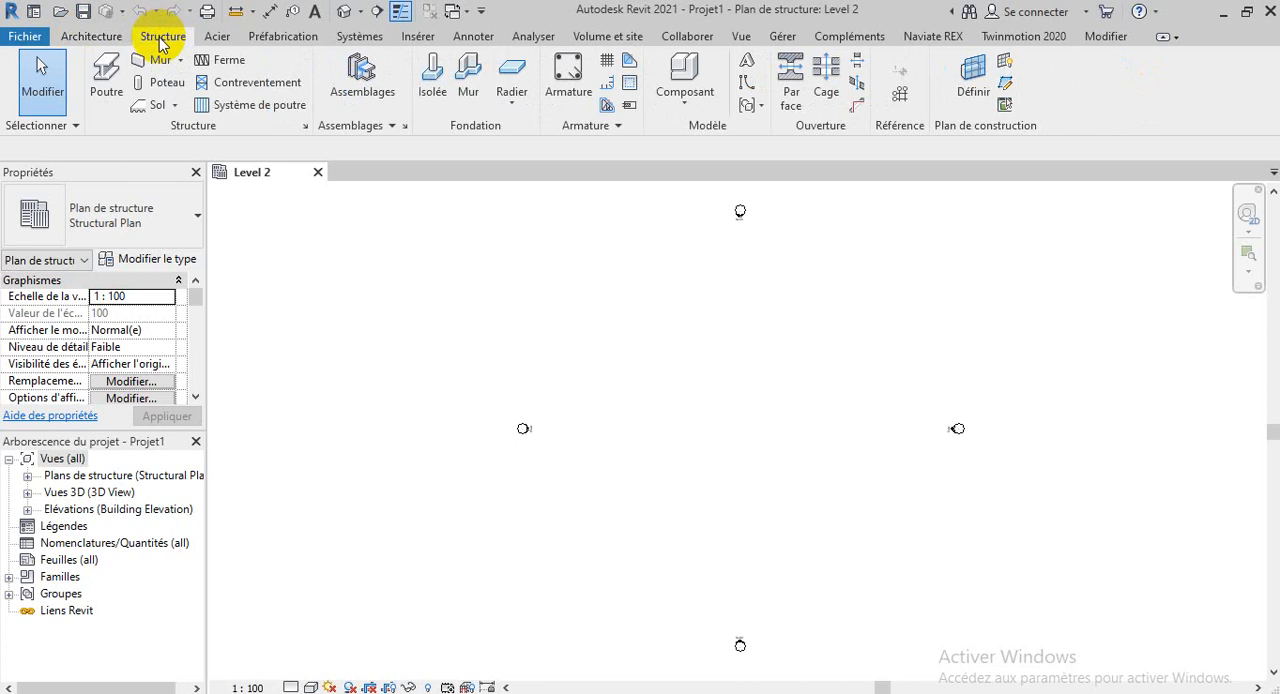
click(226, 44)
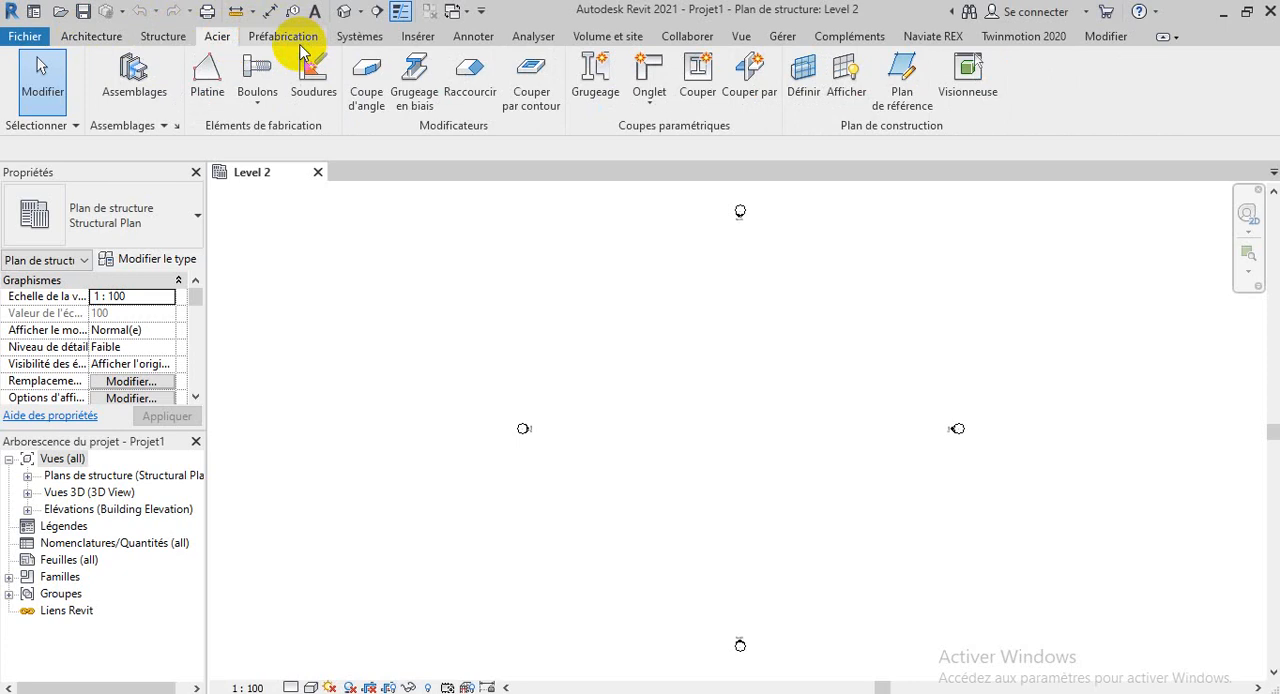
click(362, 37)
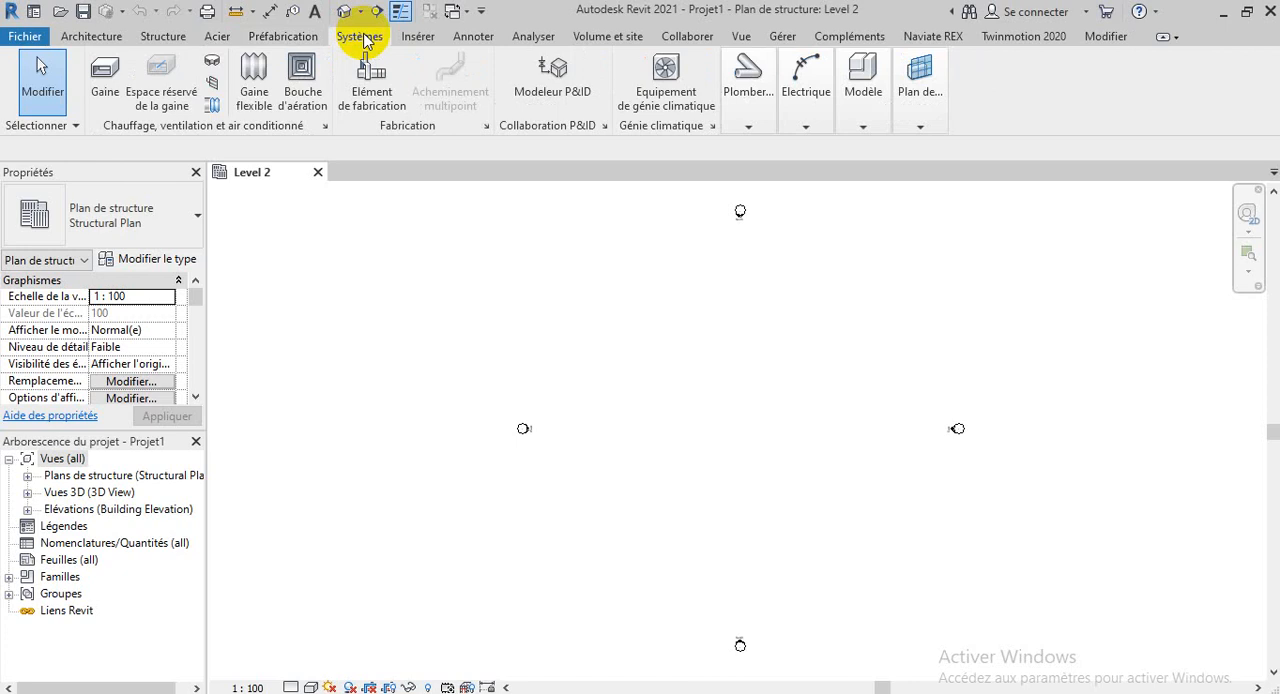
click(418, 40)
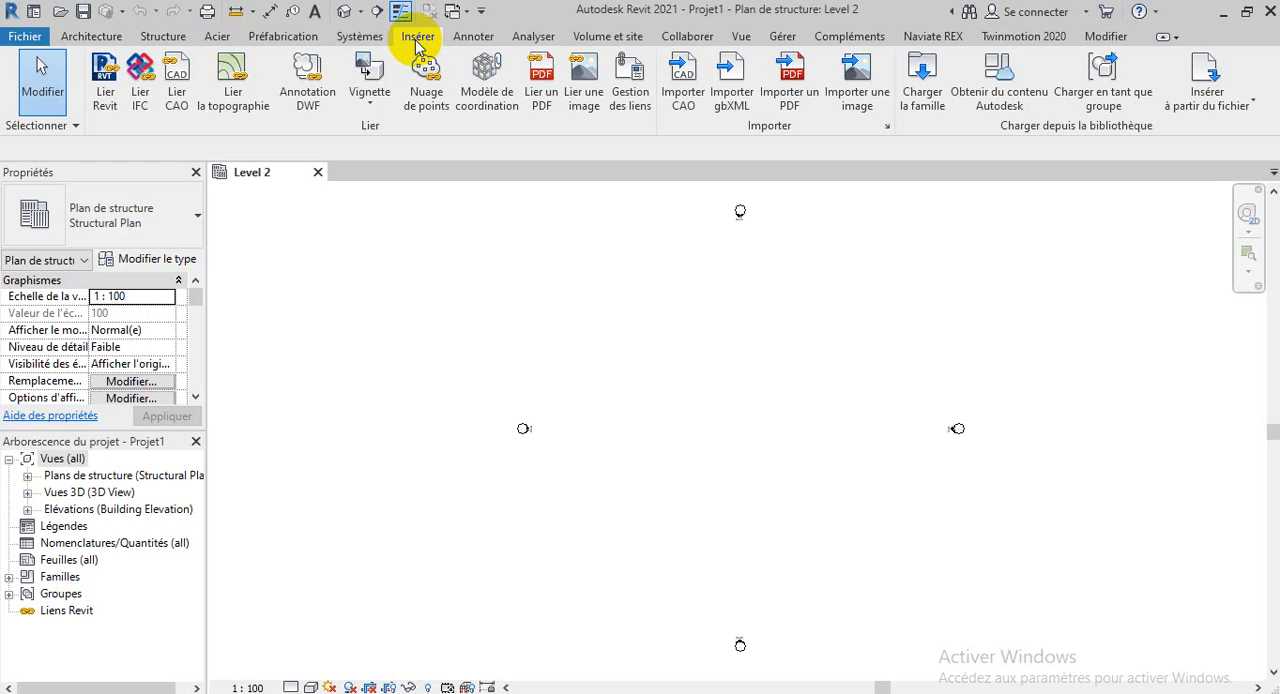
click(472, 40)
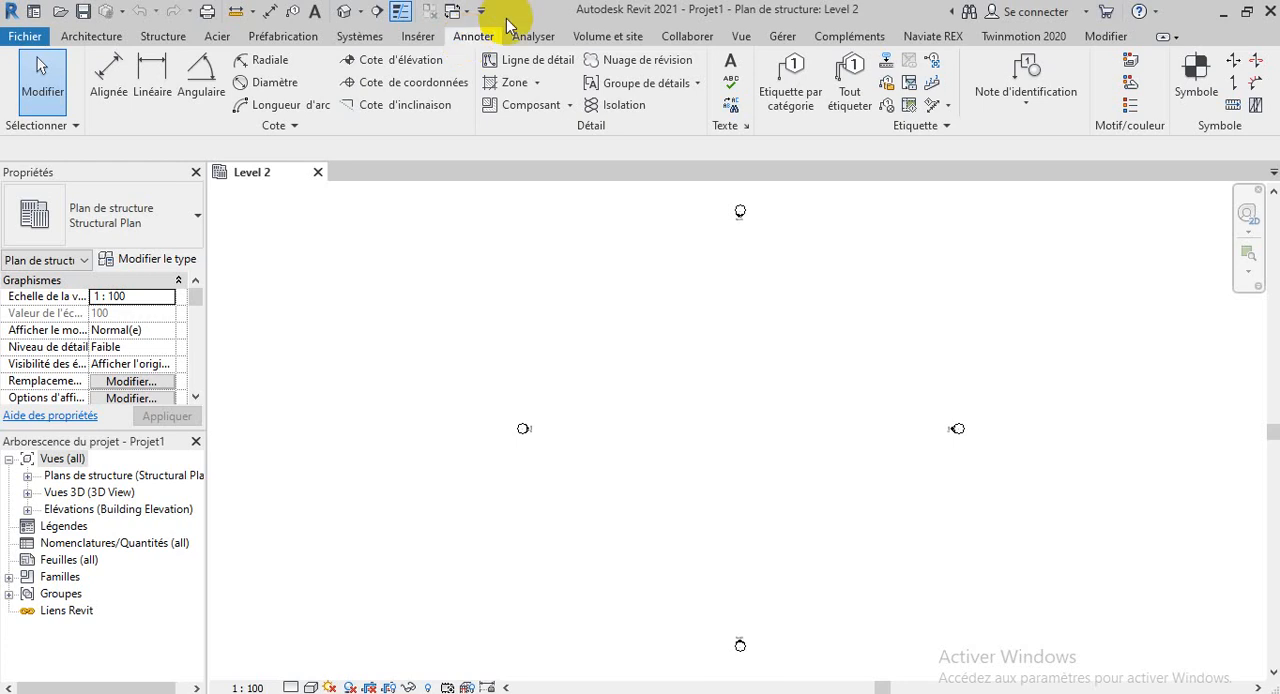
click(531, 36)
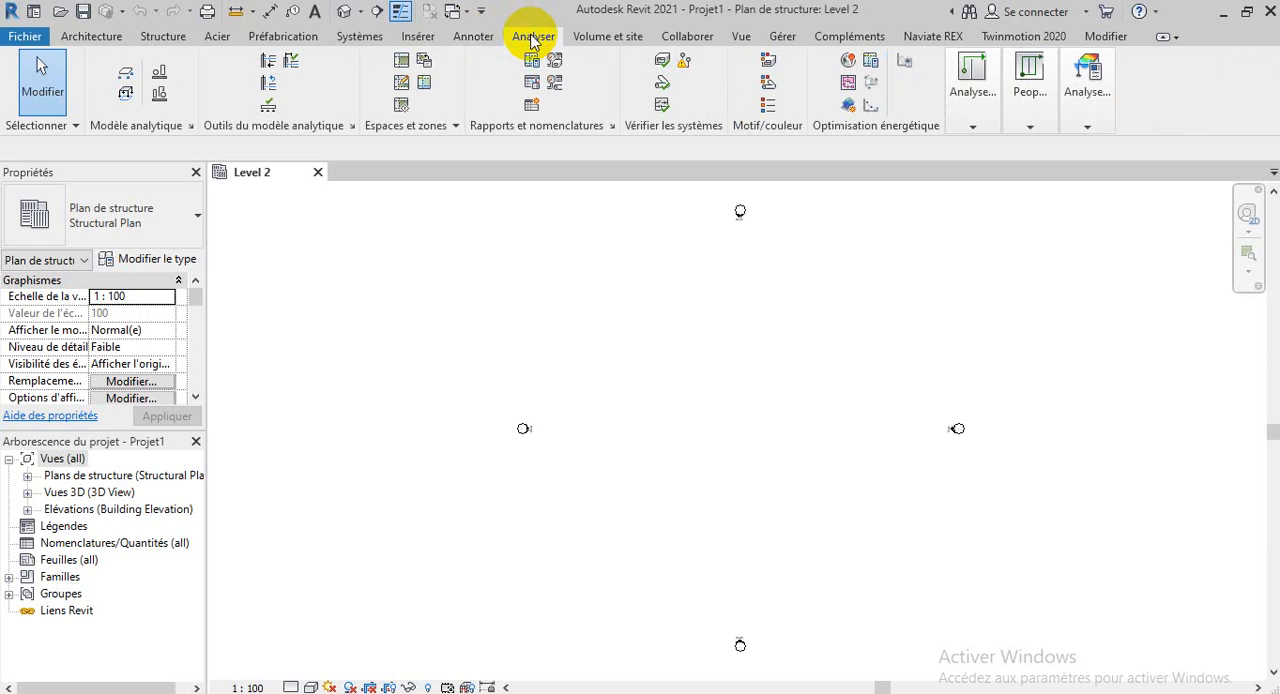
Look through the Massing and Site, Collaborate, View, Manage, Add-Ins and Modify tool sets, then return to the Structure tools
click(612, 38)
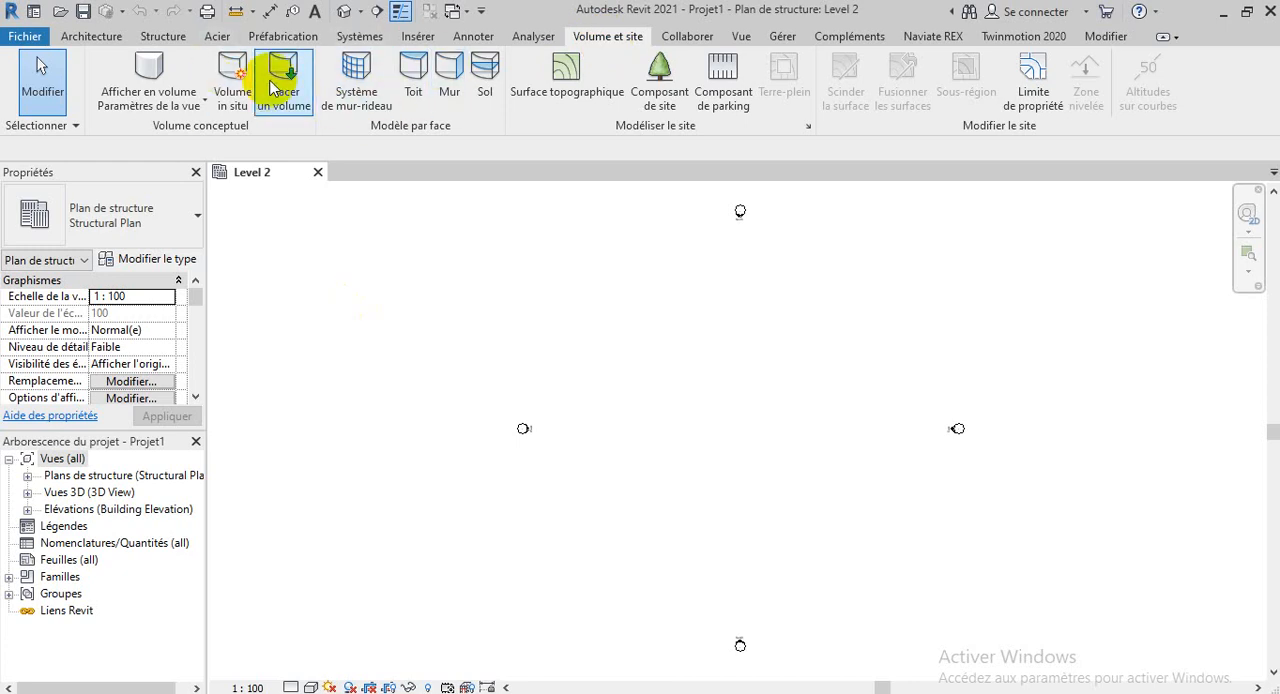
click(700, 41)
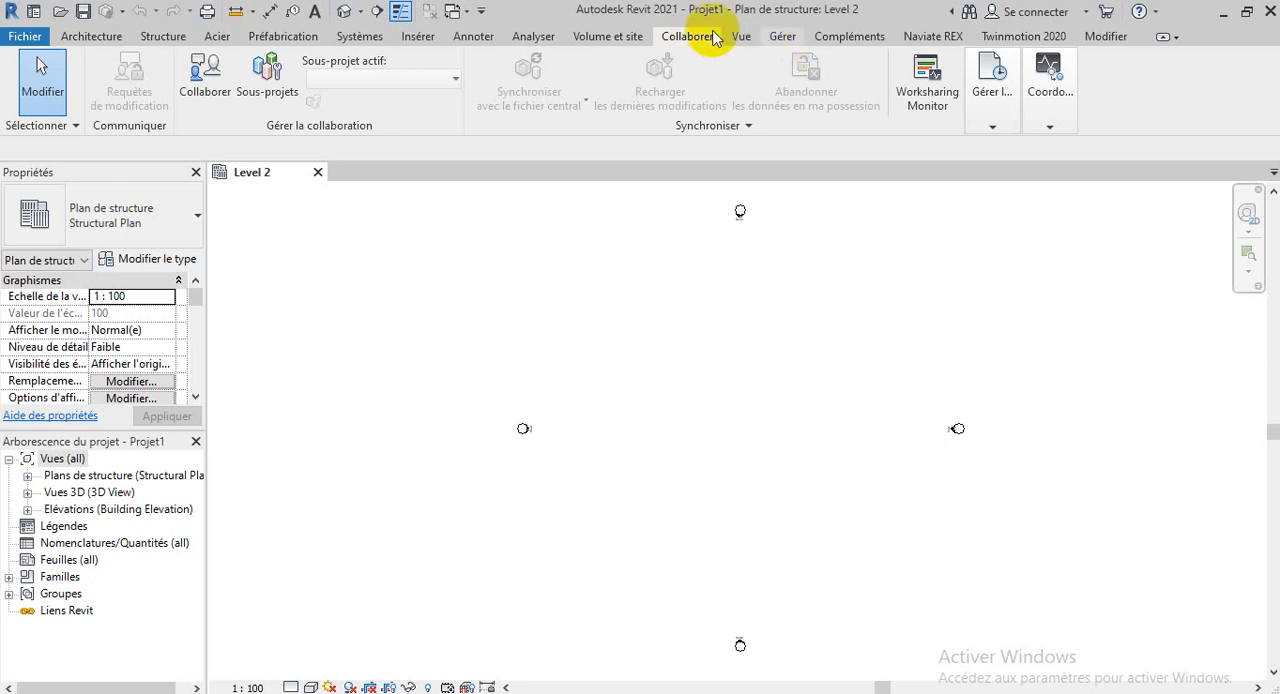
click(742, 37)
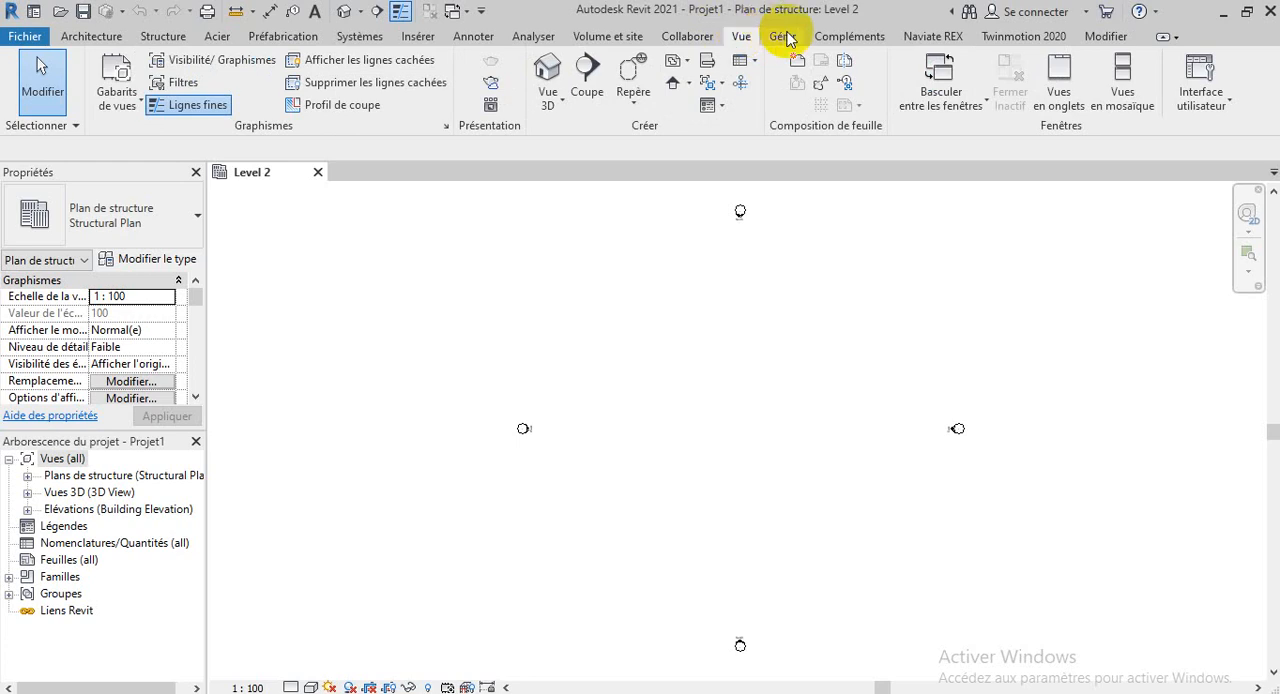
click(783, 36)
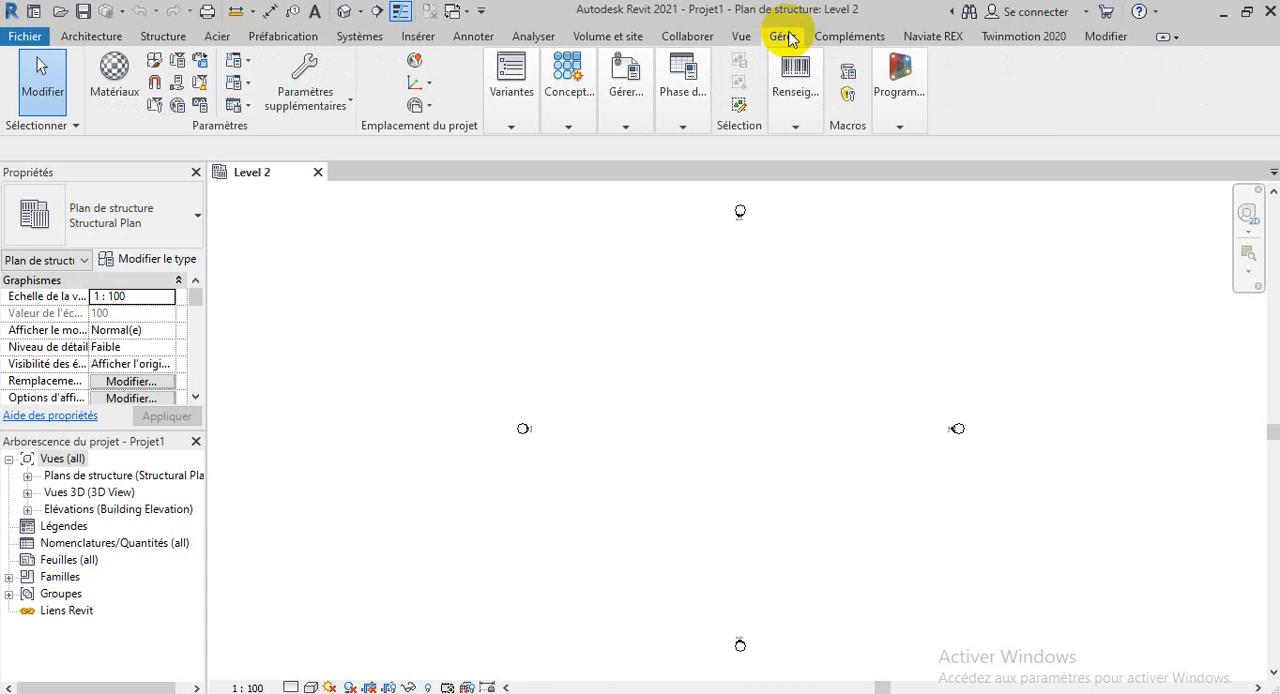
click(870, 37)
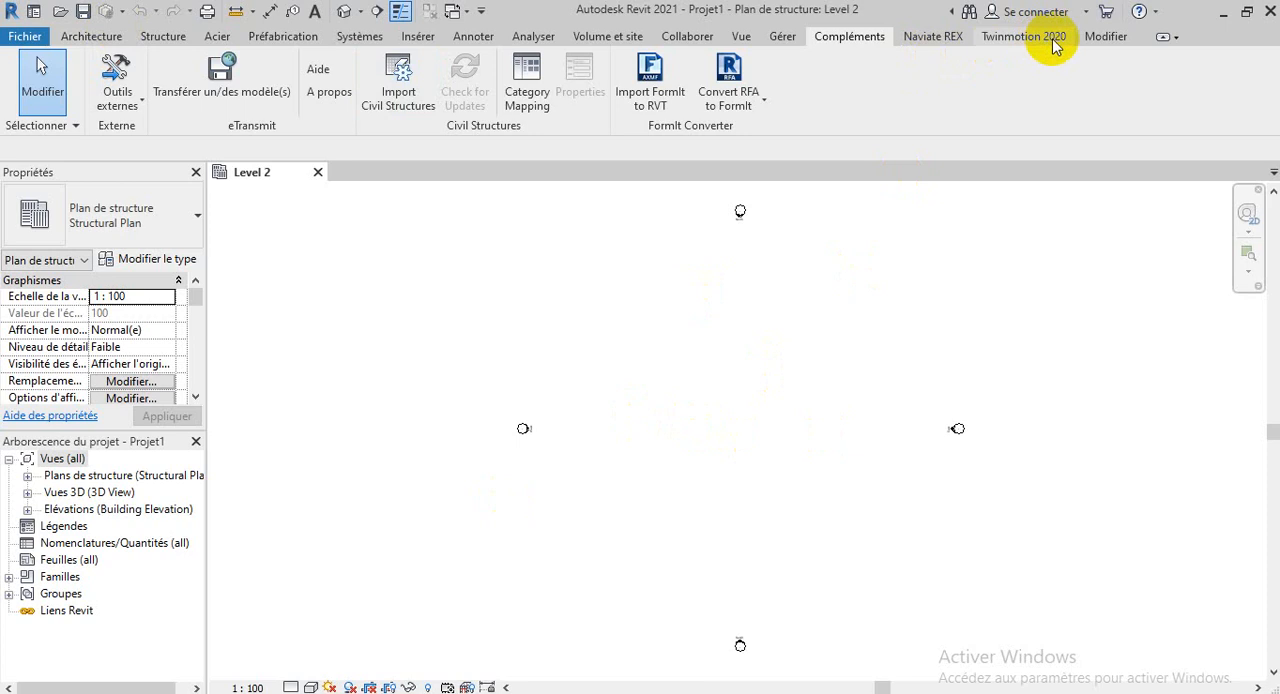
click(1106, 38)
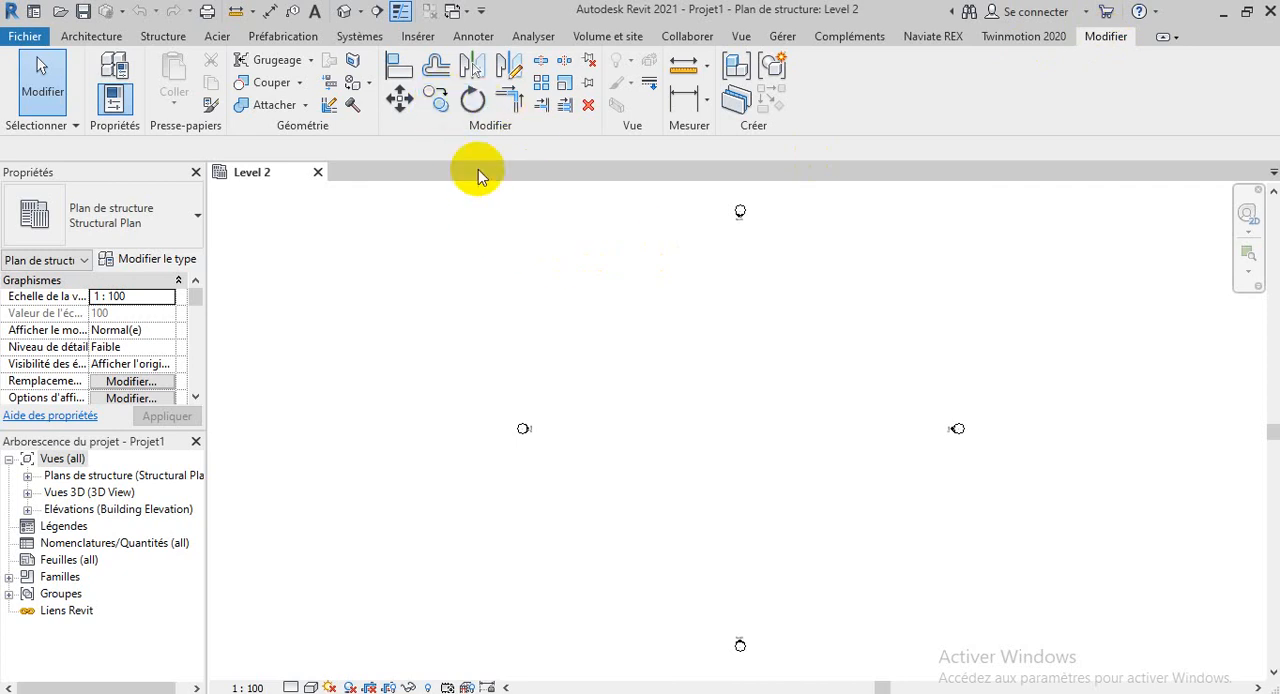
click(165, 37)
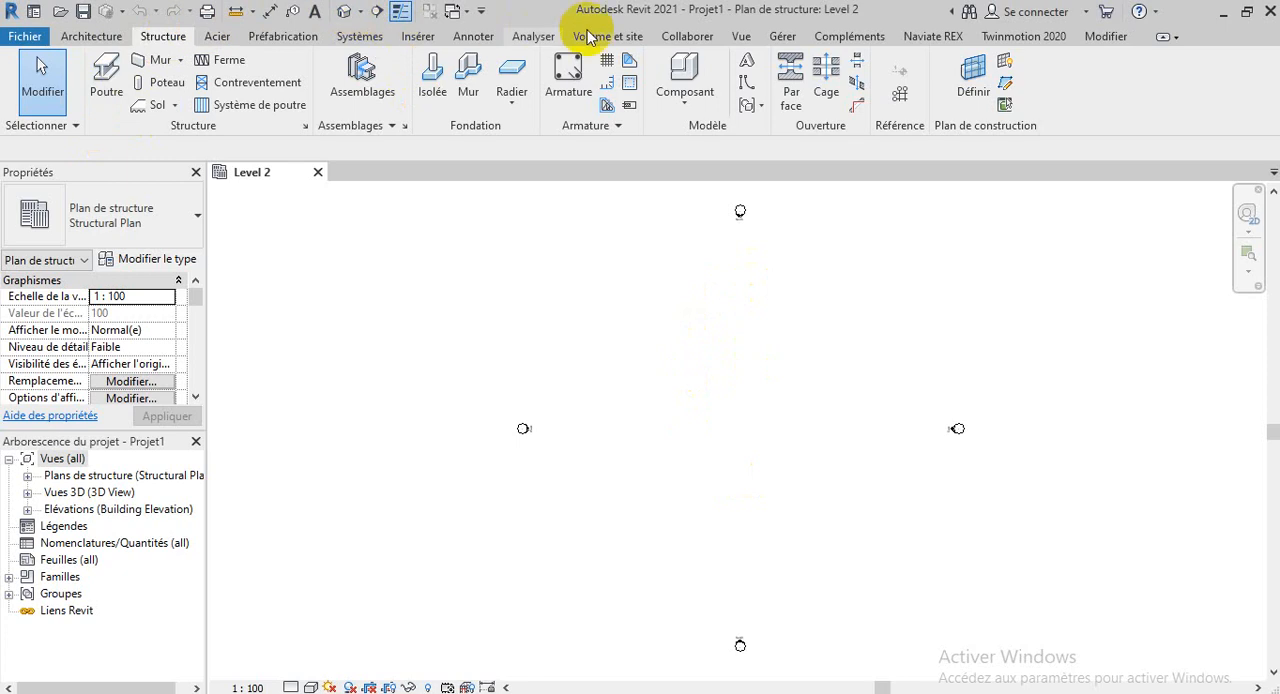
Check the angle and mass density formats in the project units, and set the length format to centimetres with the cm symbol
click(784, 37)
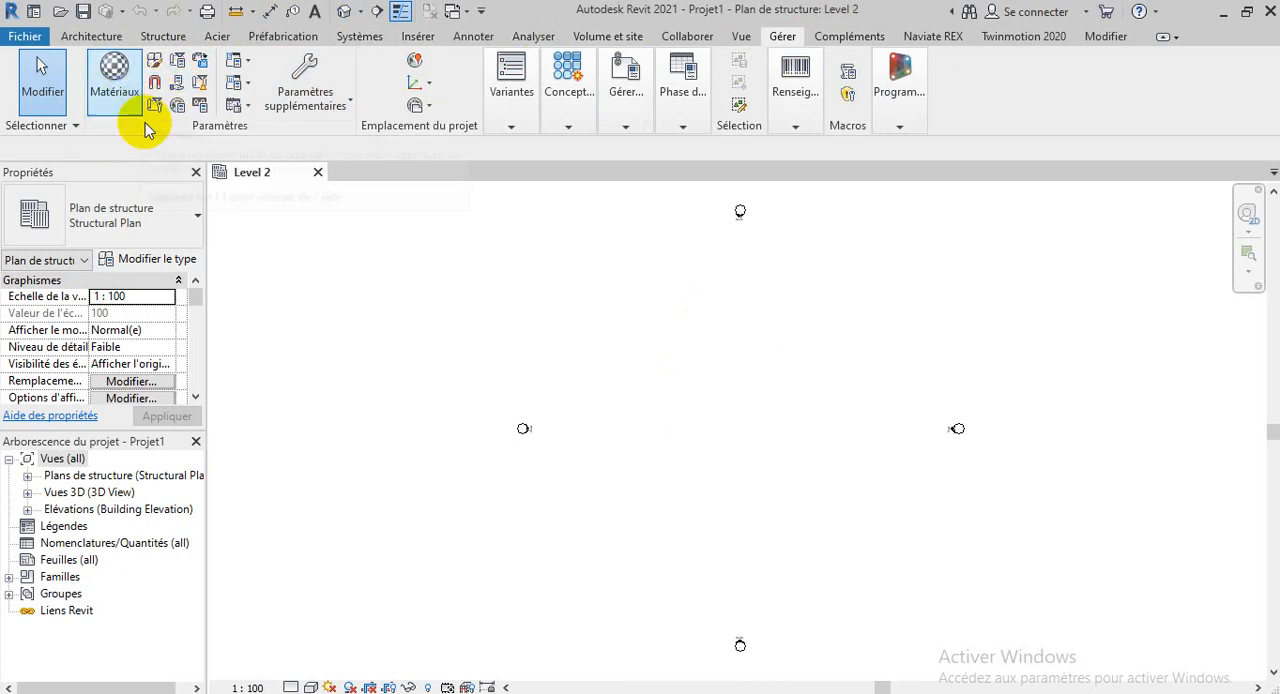
click(201, 105)
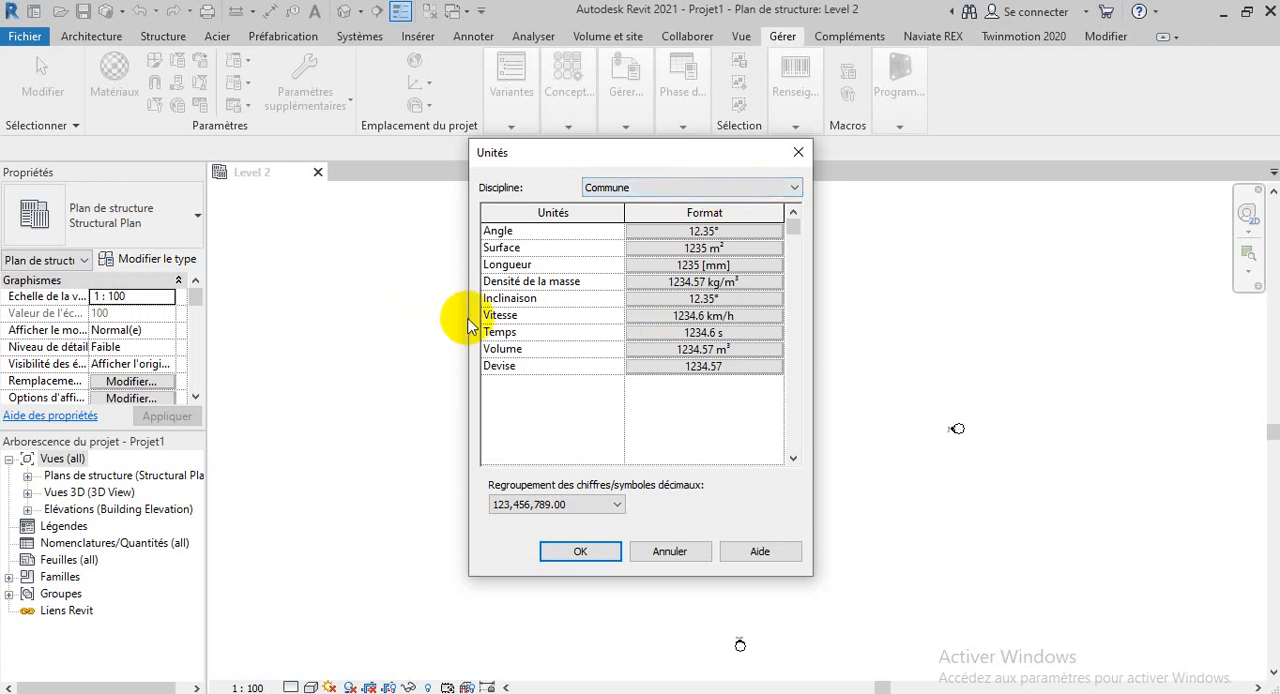
click(680, 236)
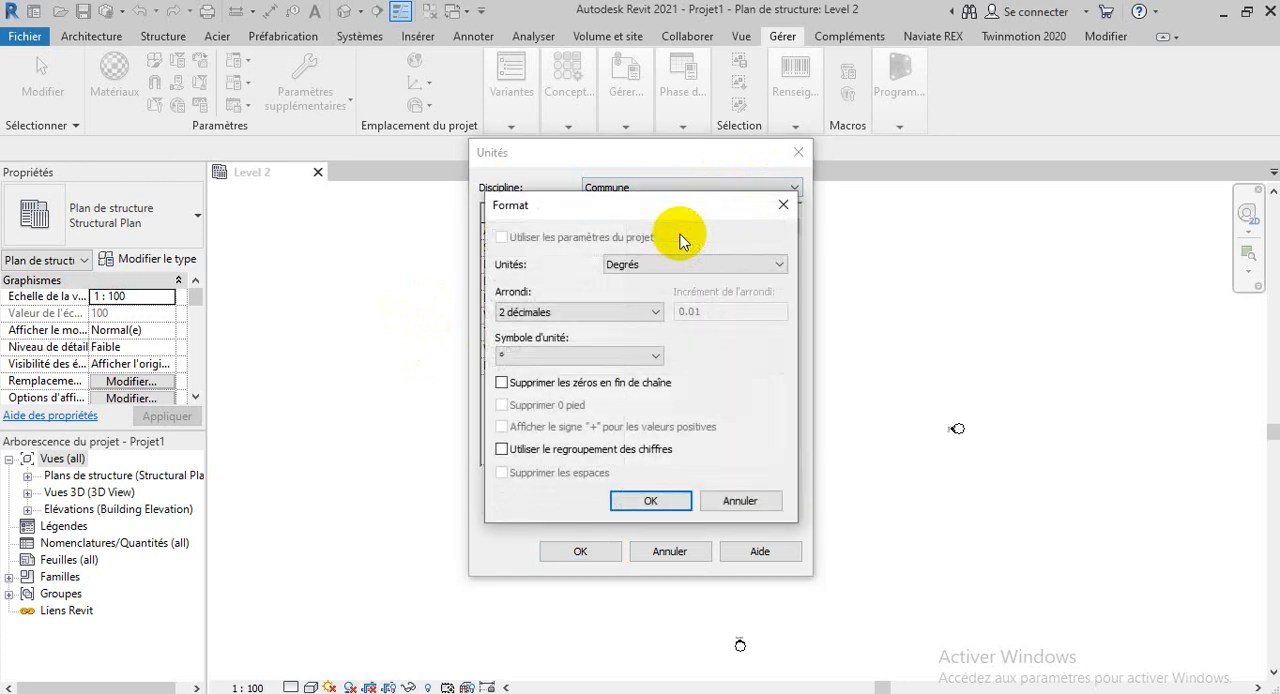
click(783, 204)
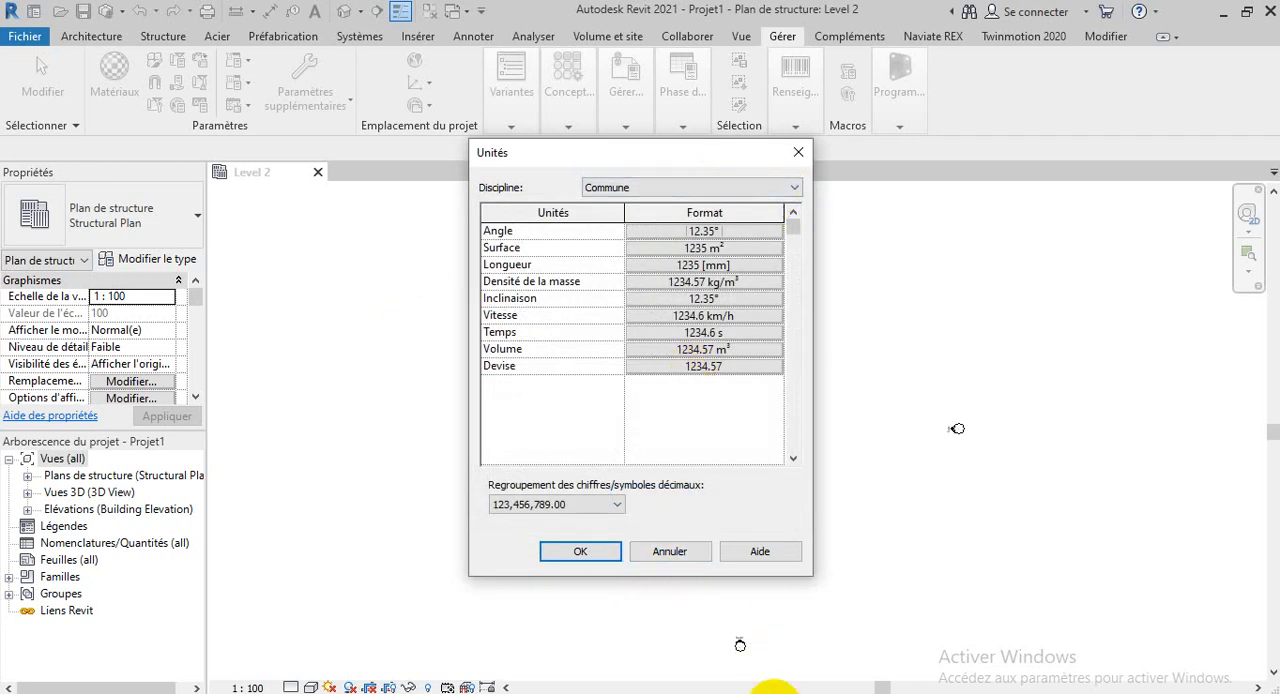
click(660, 281)
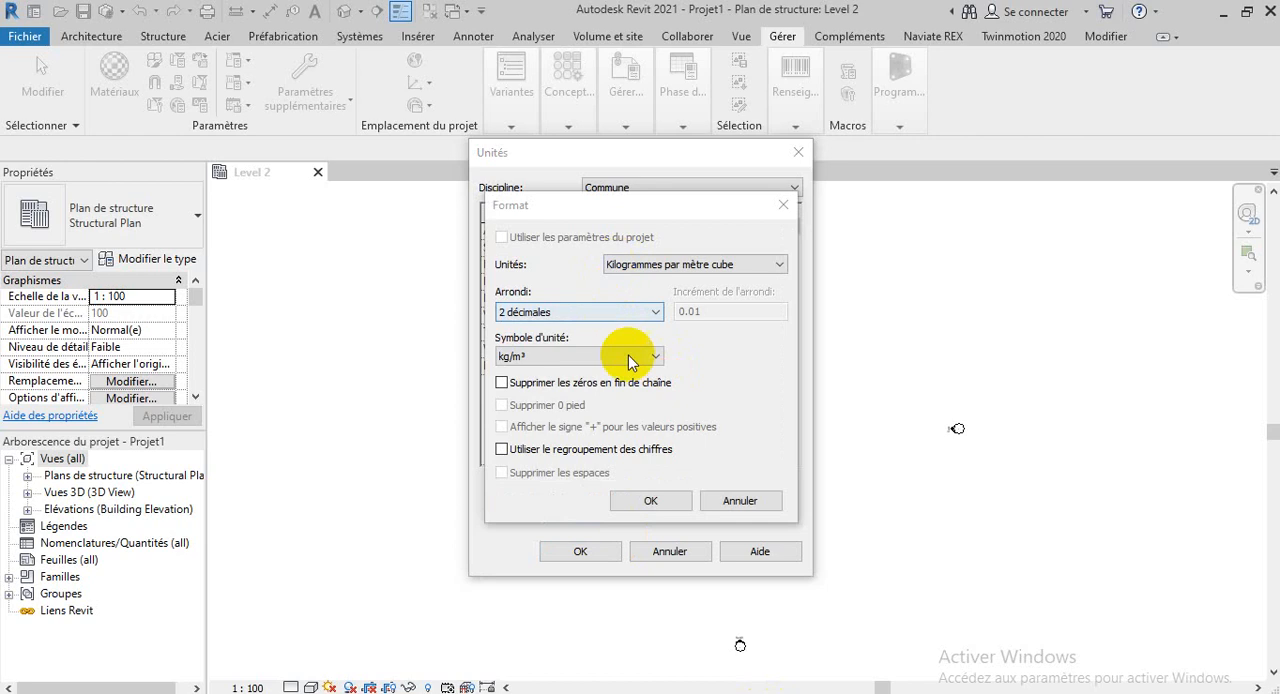
click(783, 205)
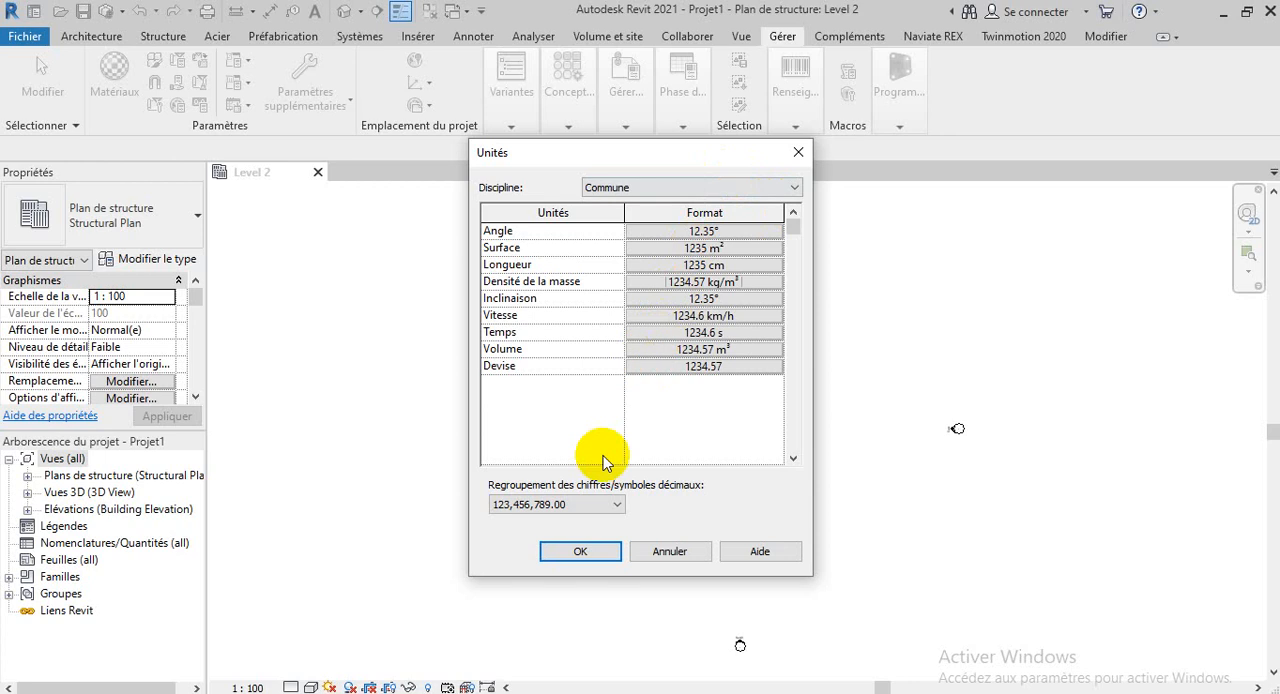
click(572, 553)
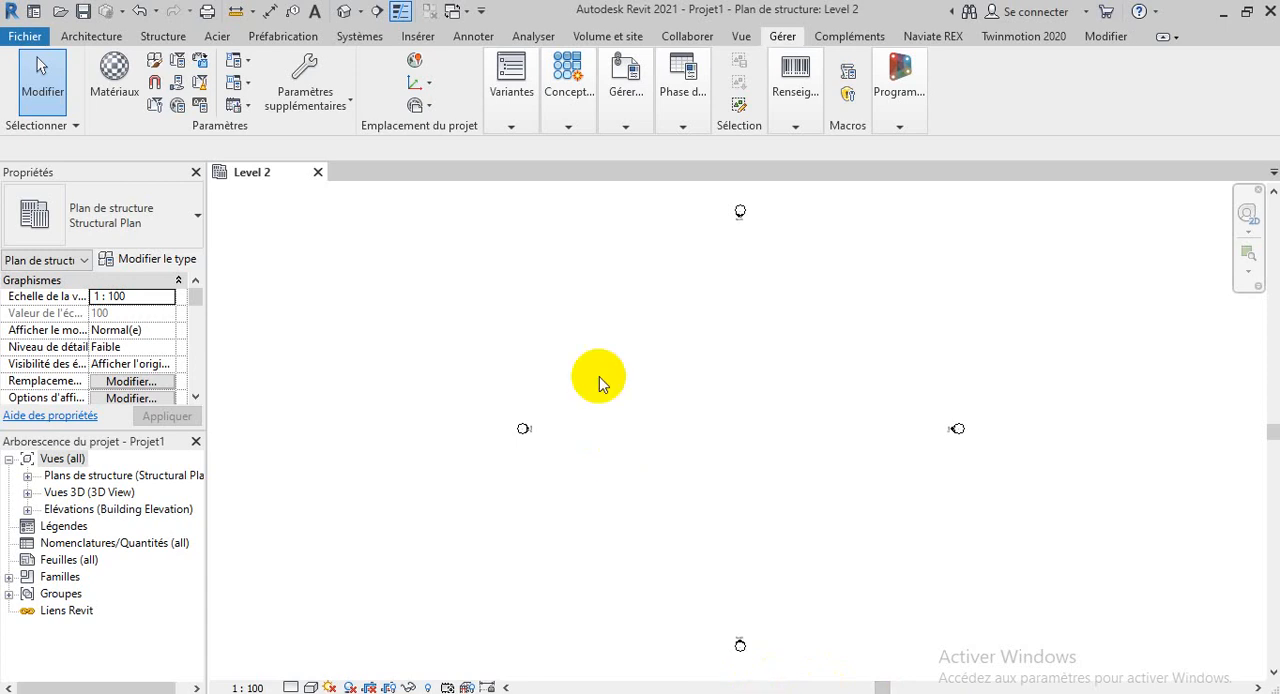
Review the available disciplines and the angle format in the project units, keeping the Commune discipline, and accept the units
click(199, 106)
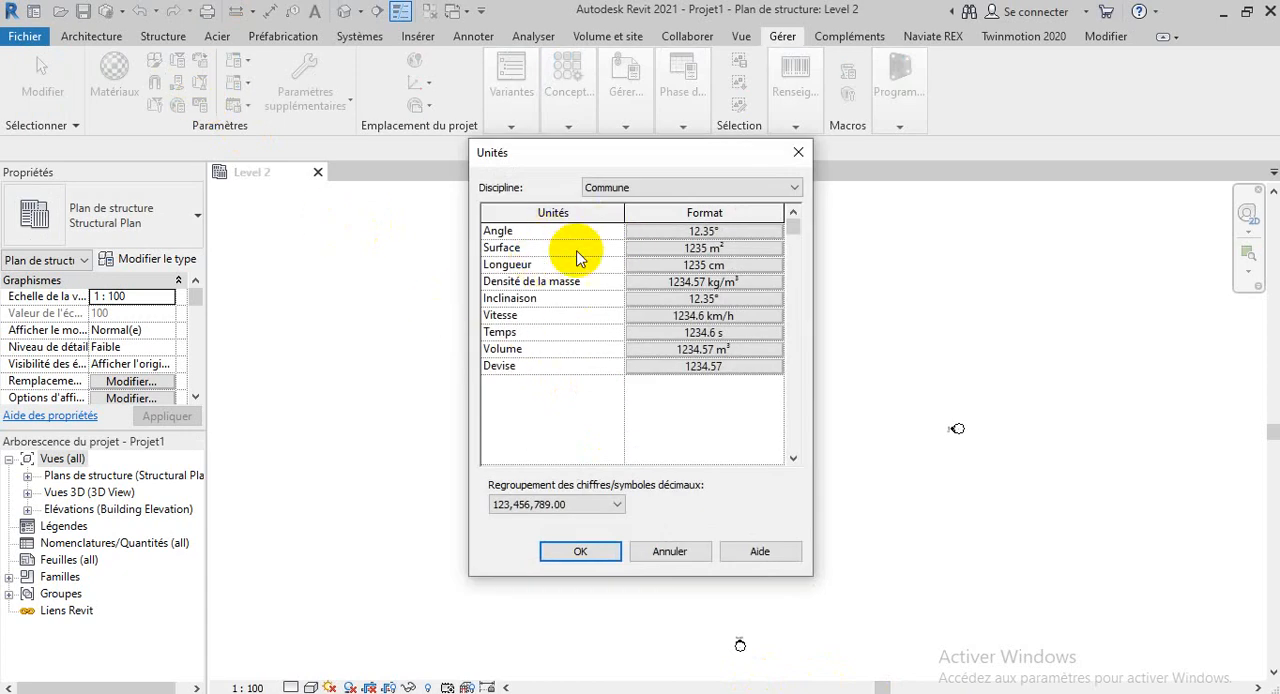
click(656, 190)
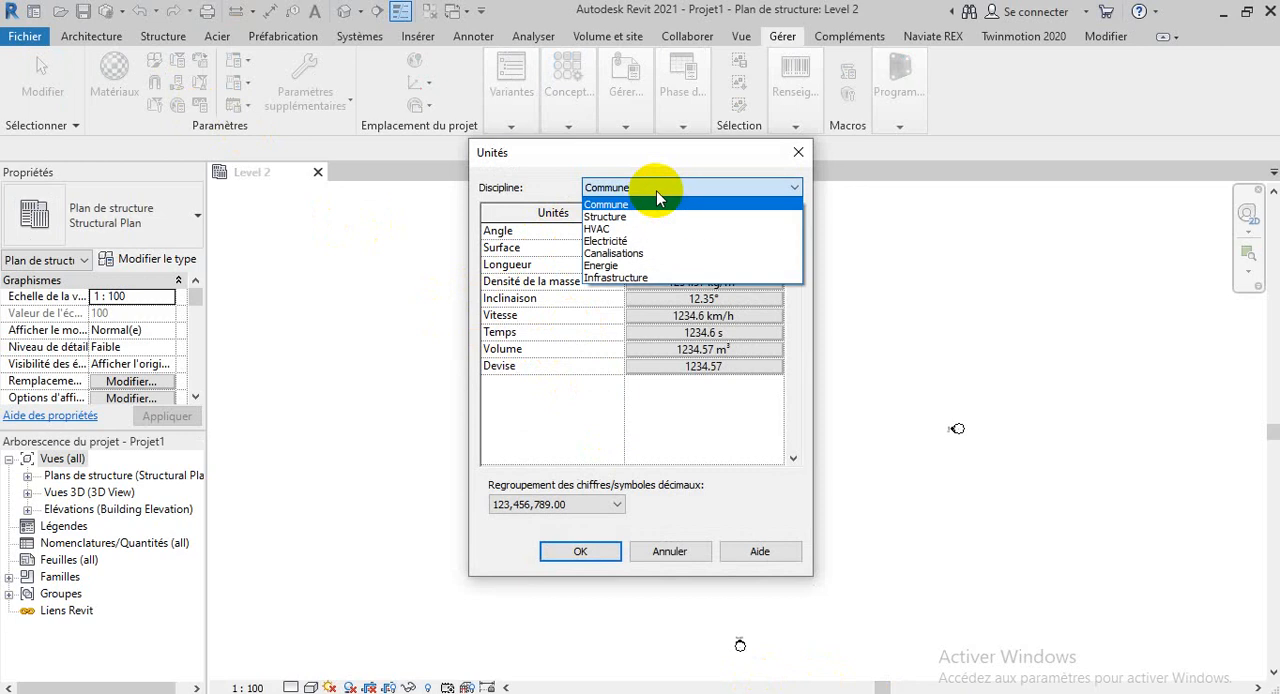
click(600, 454)
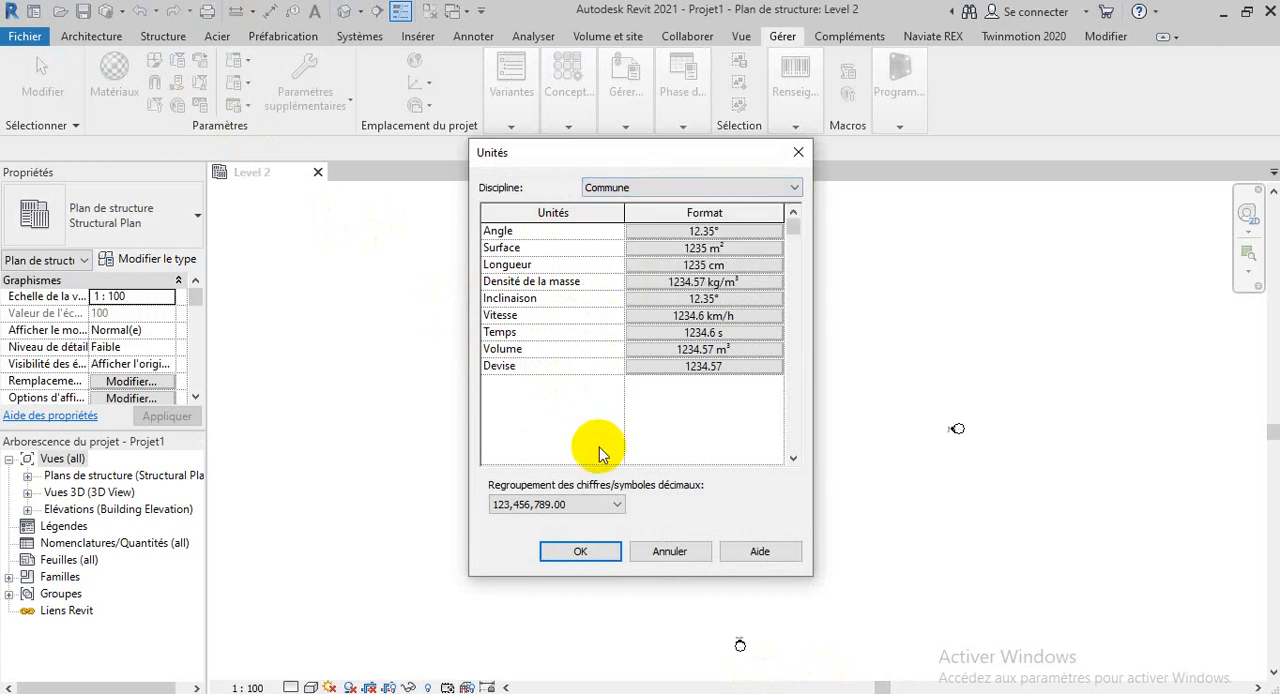
click(716, 190)
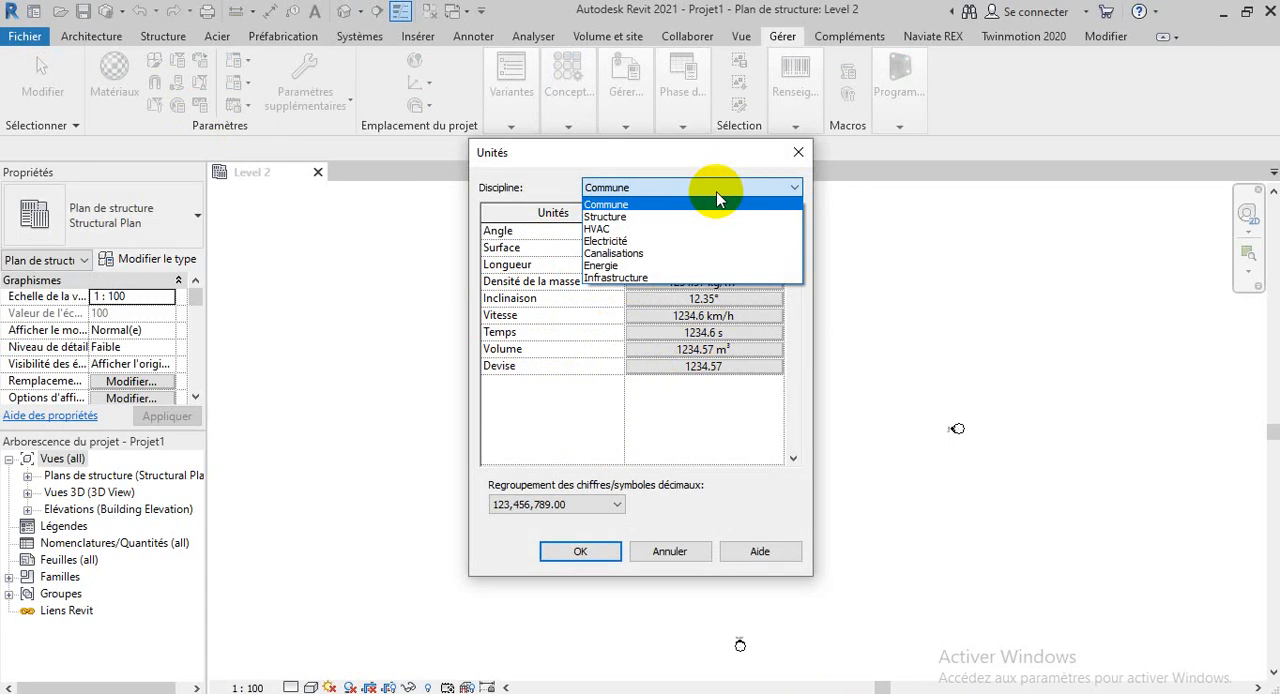
click(636, 190)
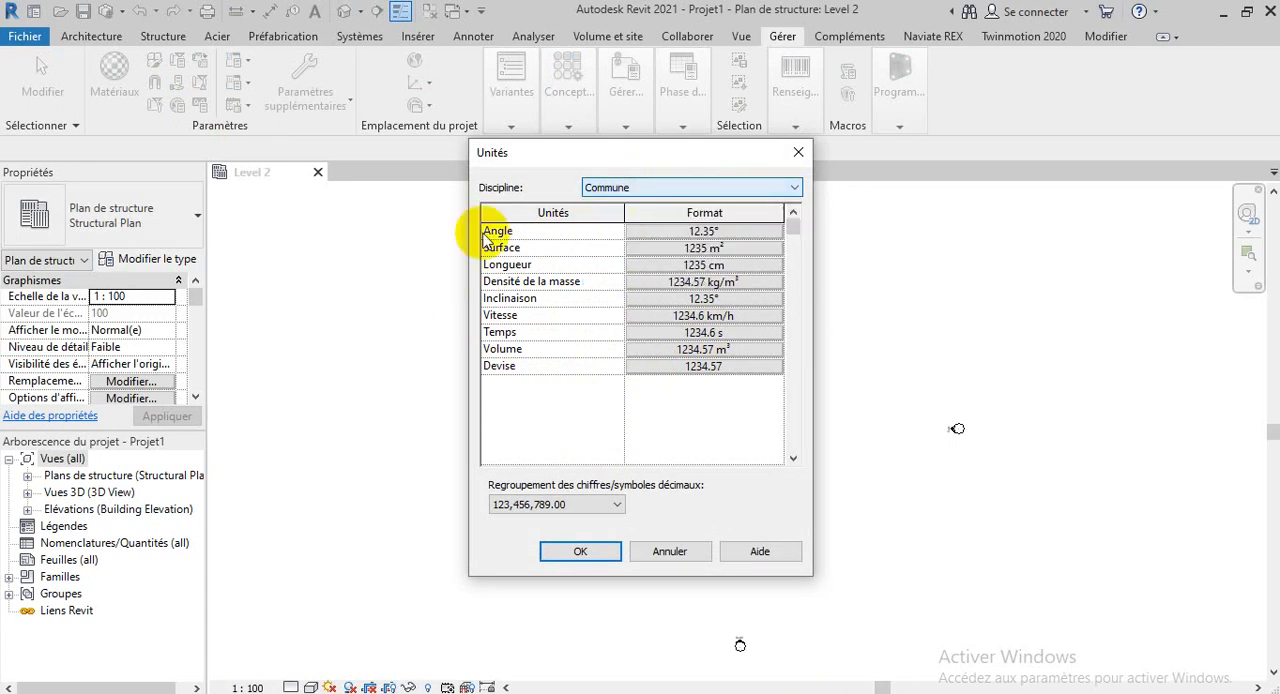
click(705, 232)
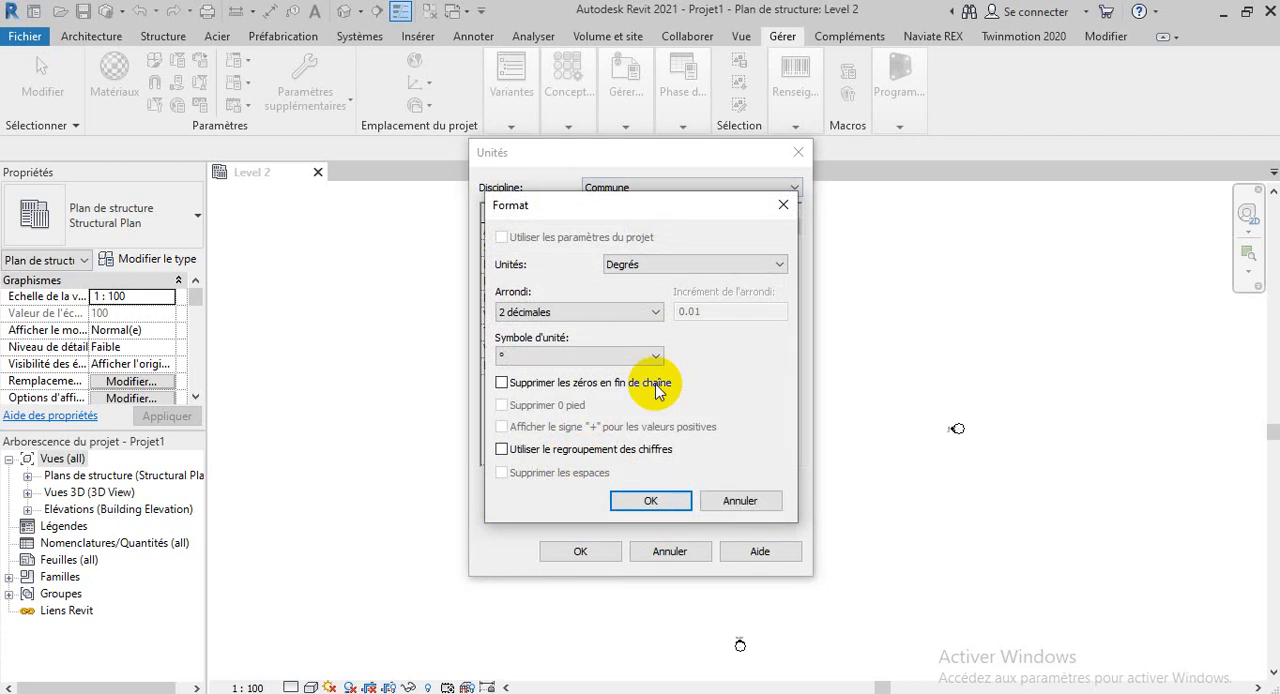
click(650, 500)
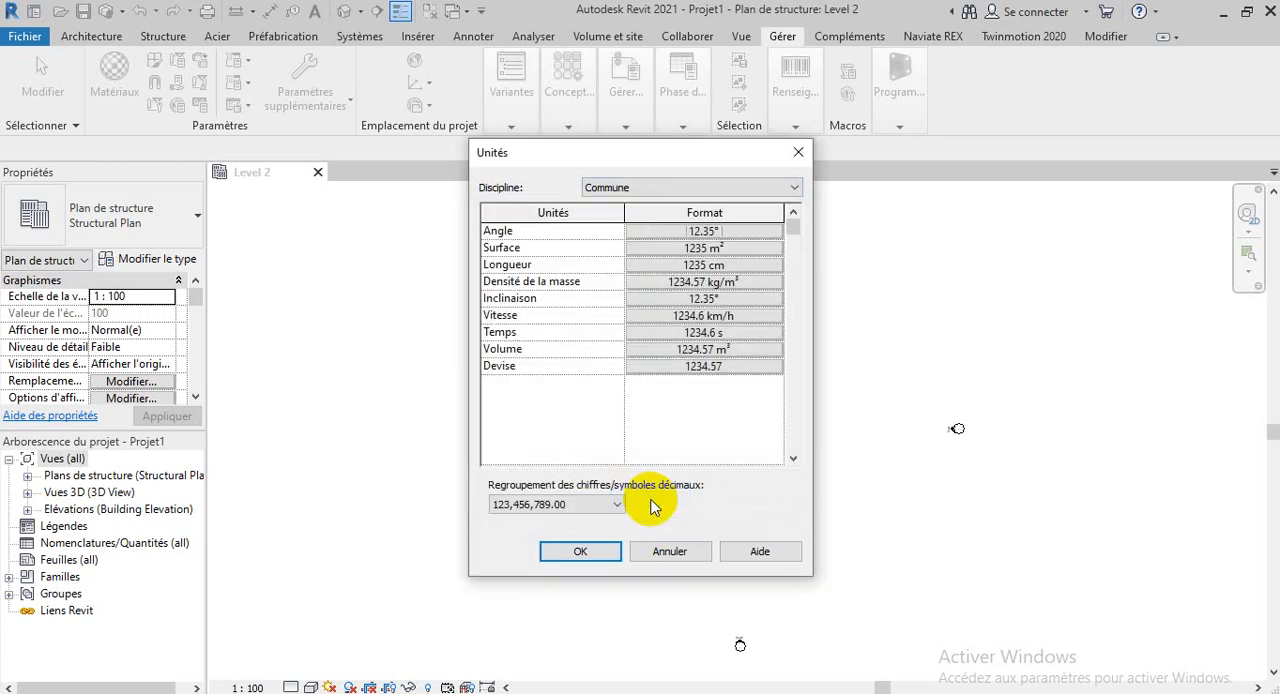
click(612, 553)
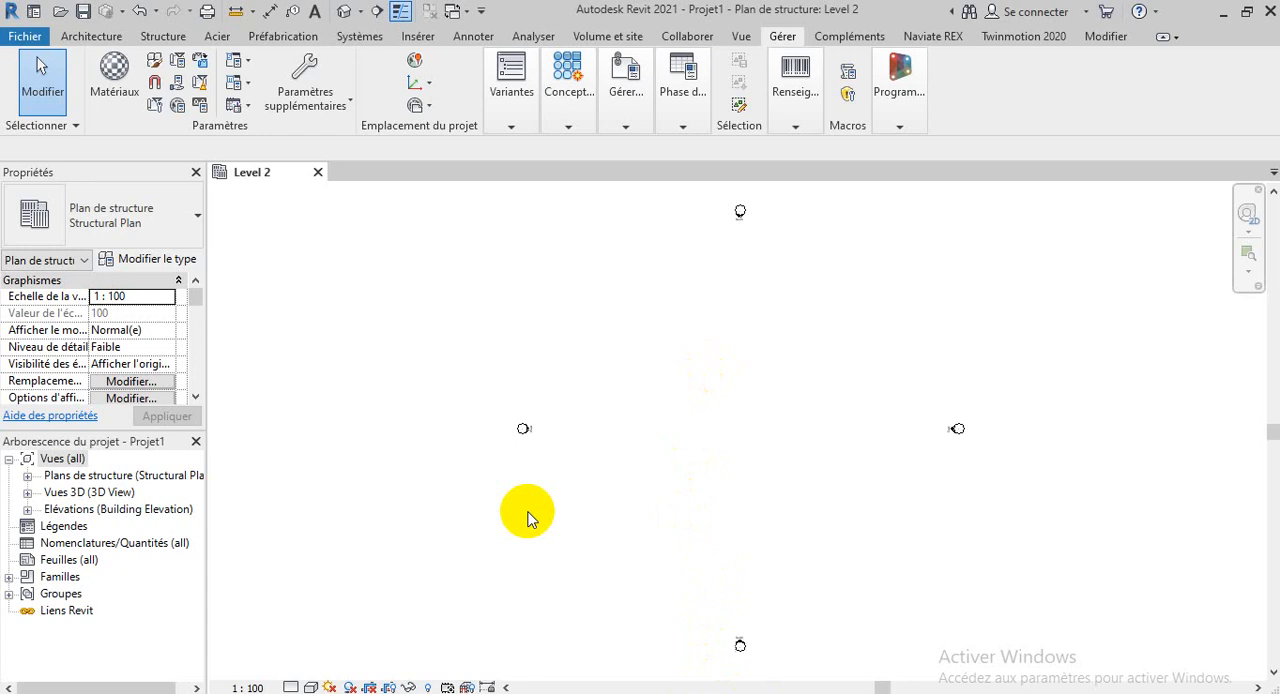
Return to the Structure tools and look through the view properties of the Level 2 structural plan
click(176, 40)
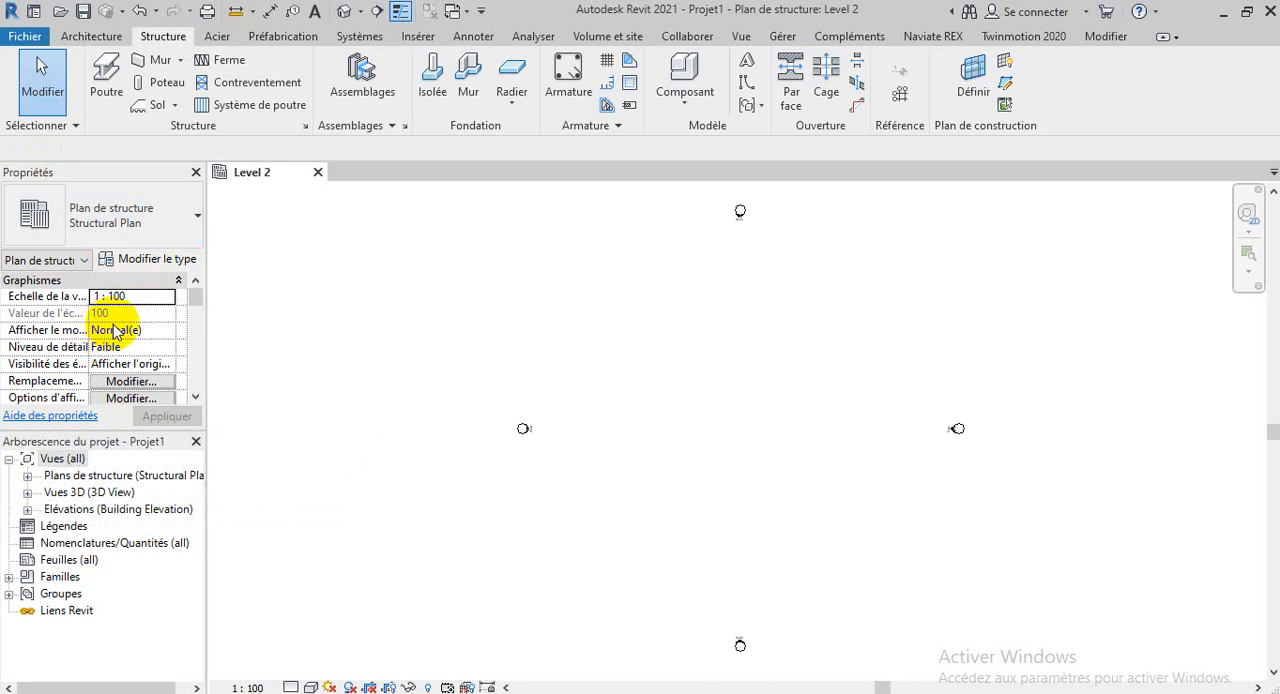
scroll(113, 325, down, 1)
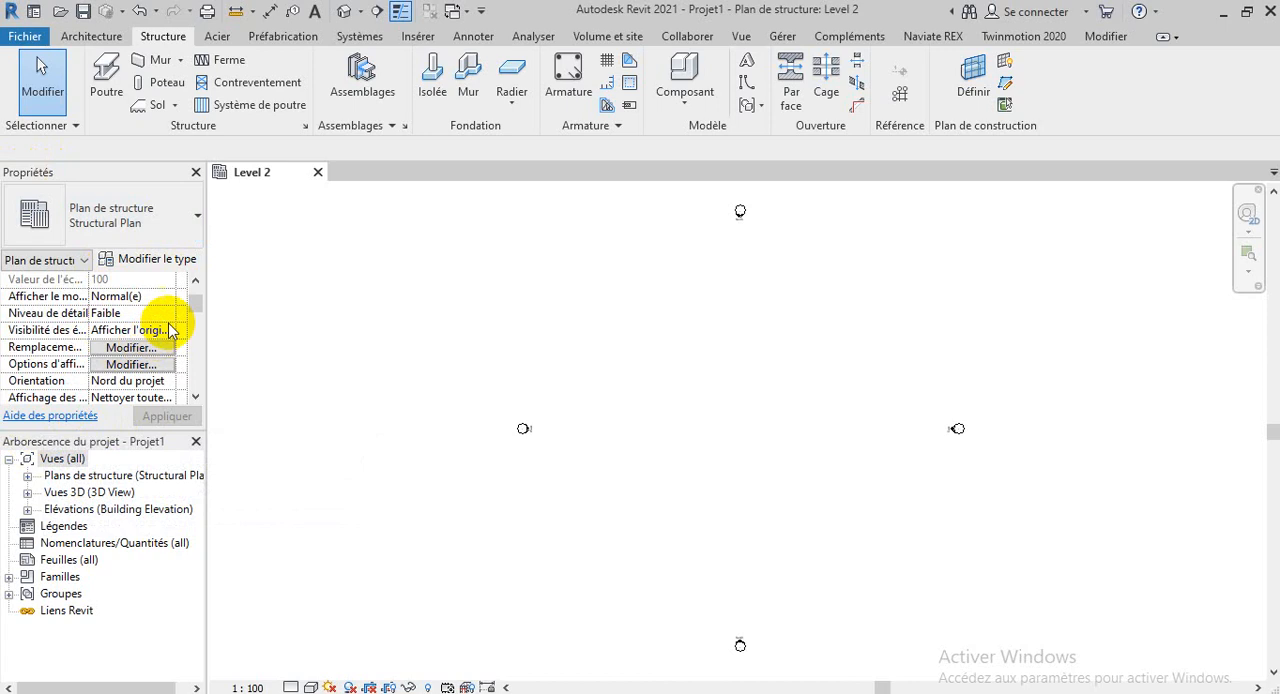
mouse_move(197, 301)
mouse_down()
mouse_move(201, 385)
mouse_move(199, 303)
mouse_up()
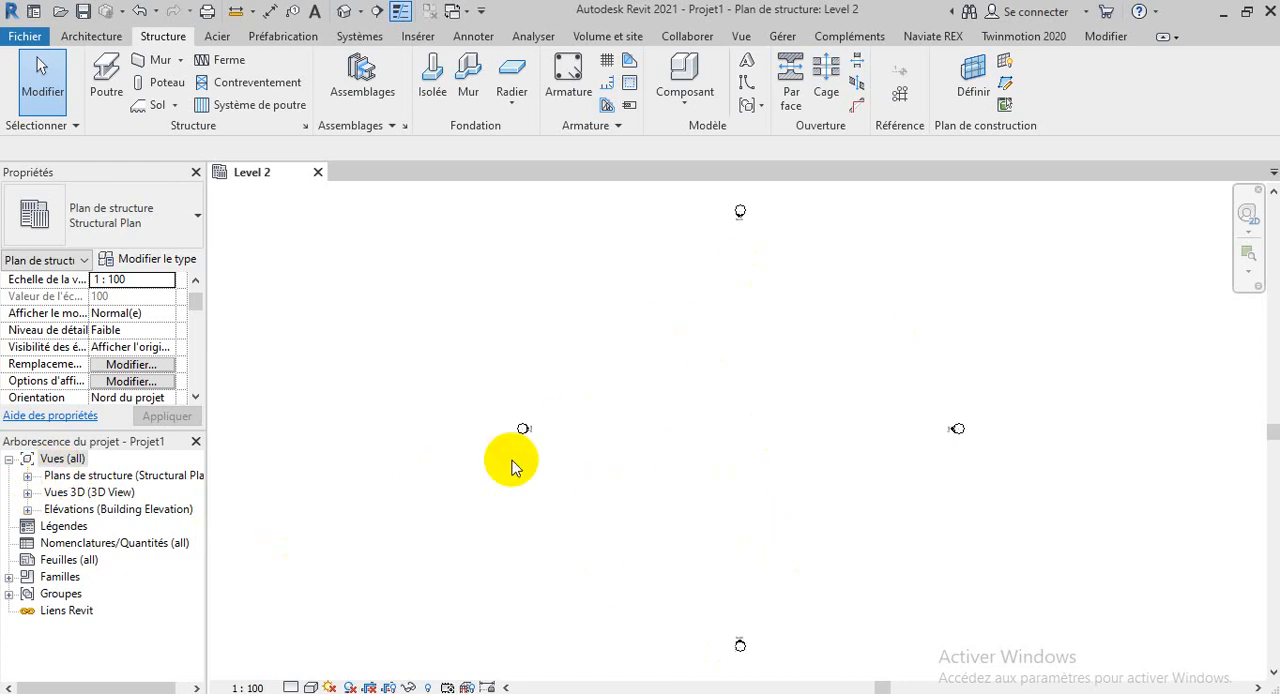
Examine the drawing area of the Level 2 structural plan and the elevation markers around it
scroll(787, 330, up, 2)
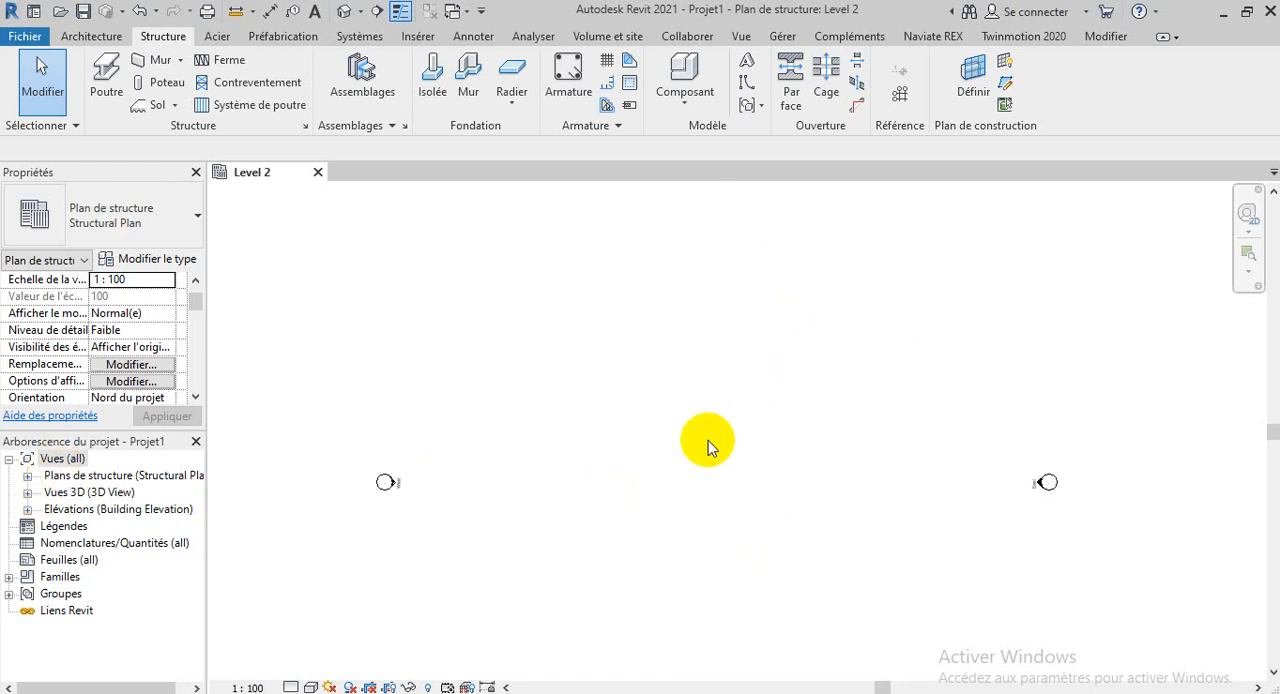
scroll(365, 497, down, 2)
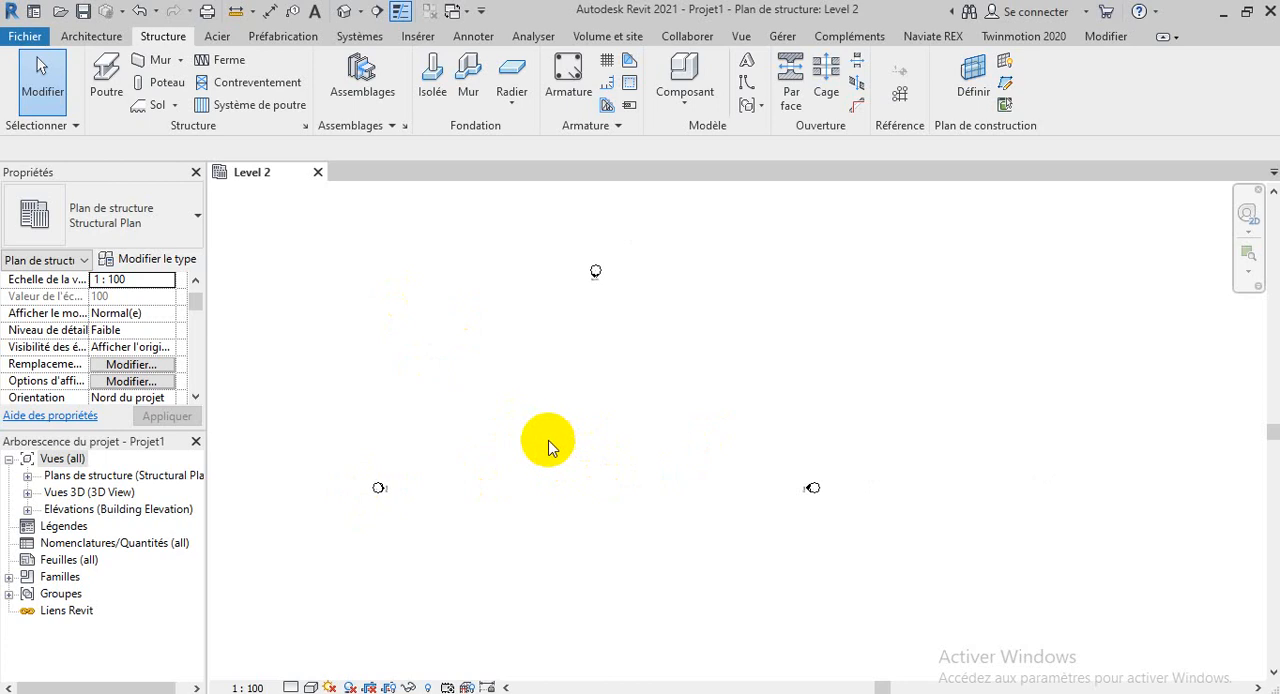
scroll(546, 443, up, 2)
scroll(1003, 580, down, 2)
scroll(626, 314, down, 2)
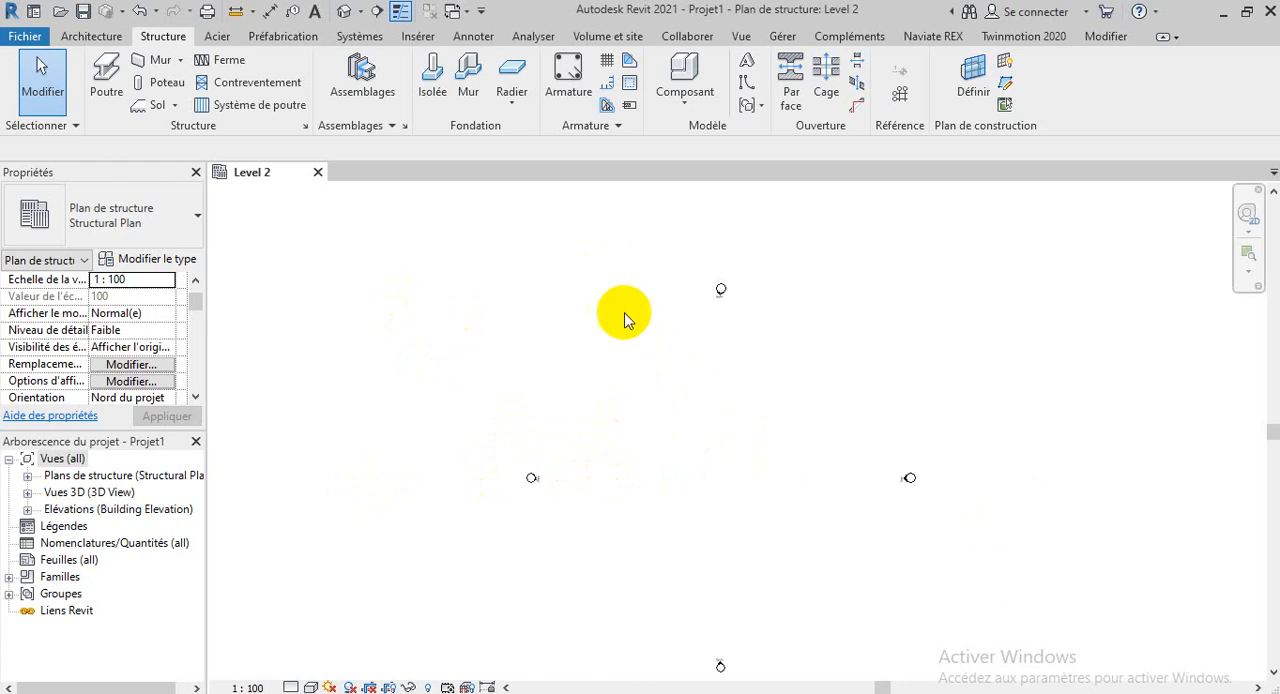
scroll(673, 374, up, 1)
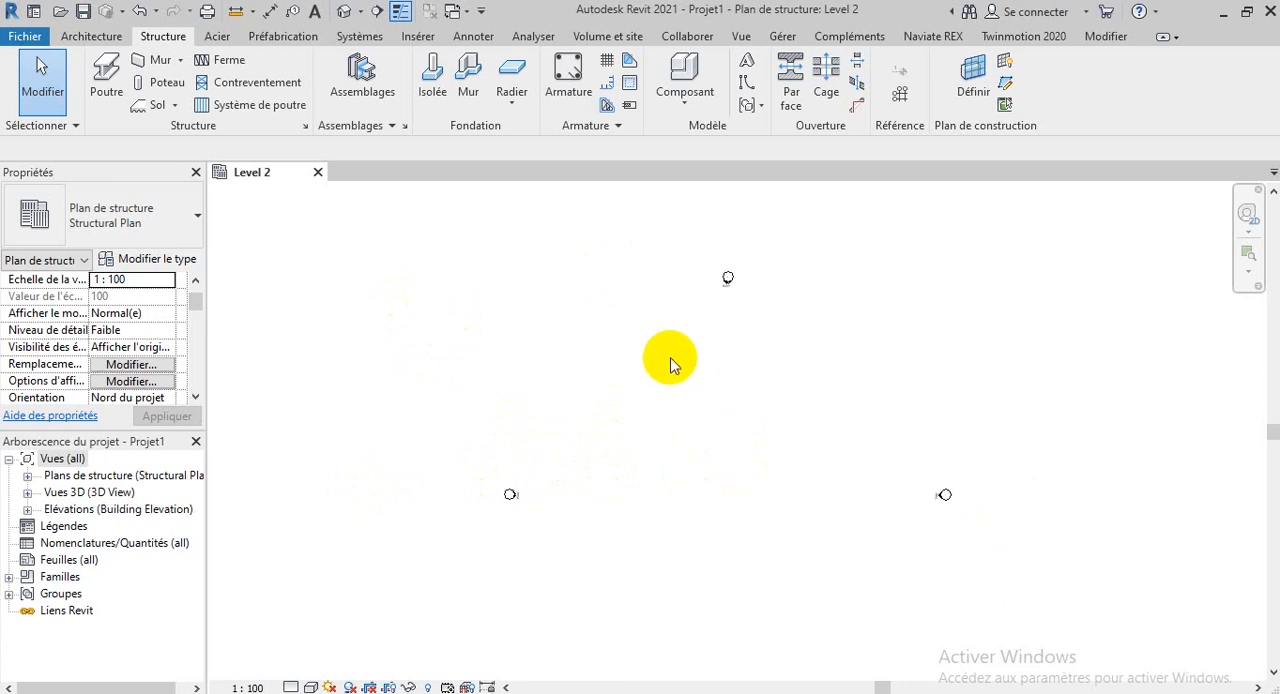
scroll(651, 280, down, 2)
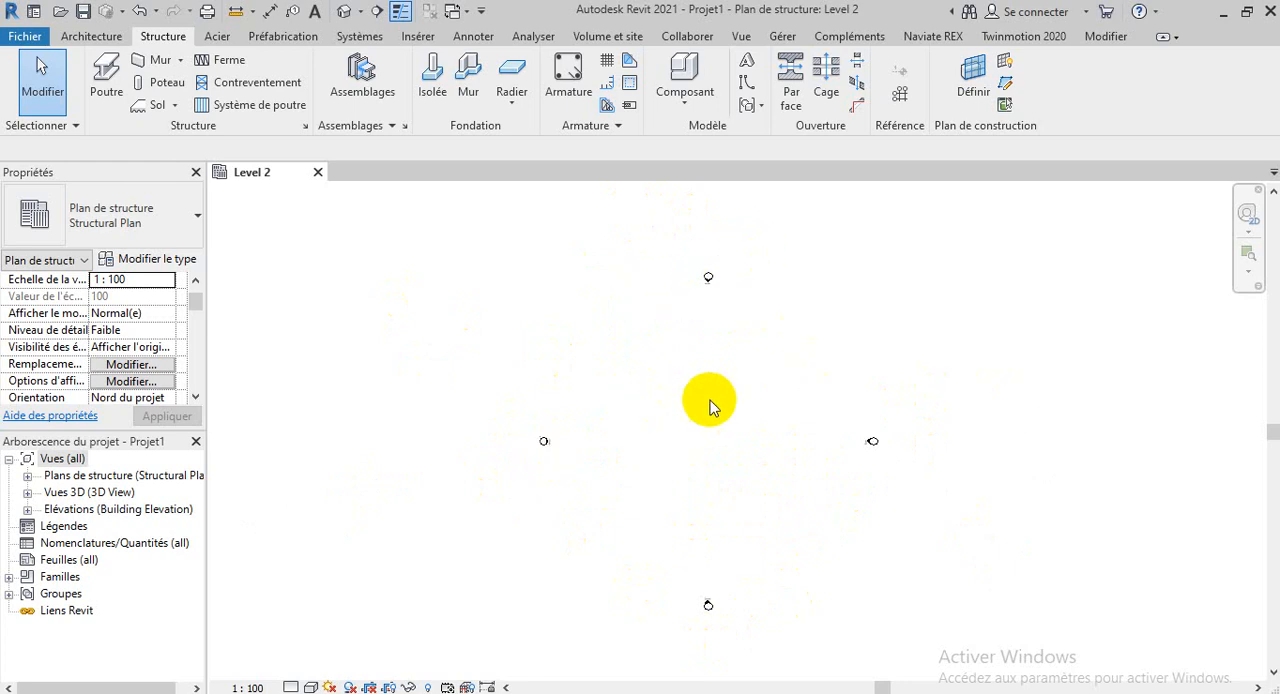
scroll(712, 357, up, 2)
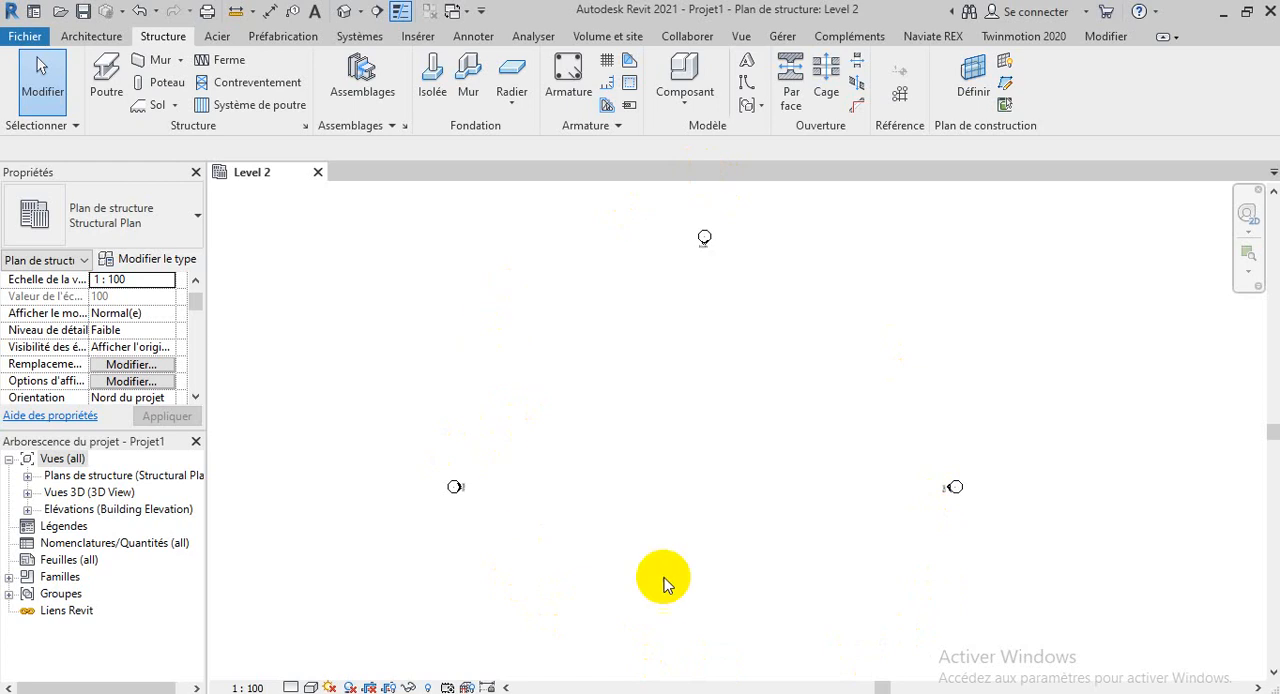
scroll(628, 485, down, 2)
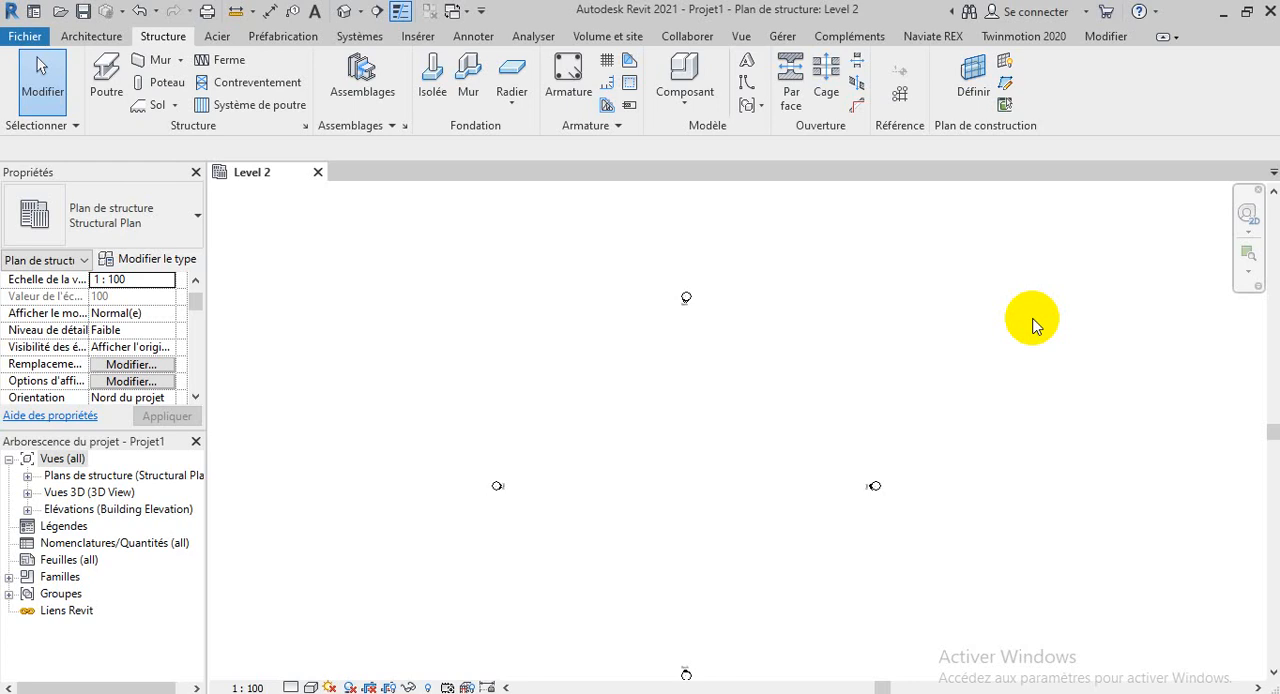
scroll(726, 418, up, 1)
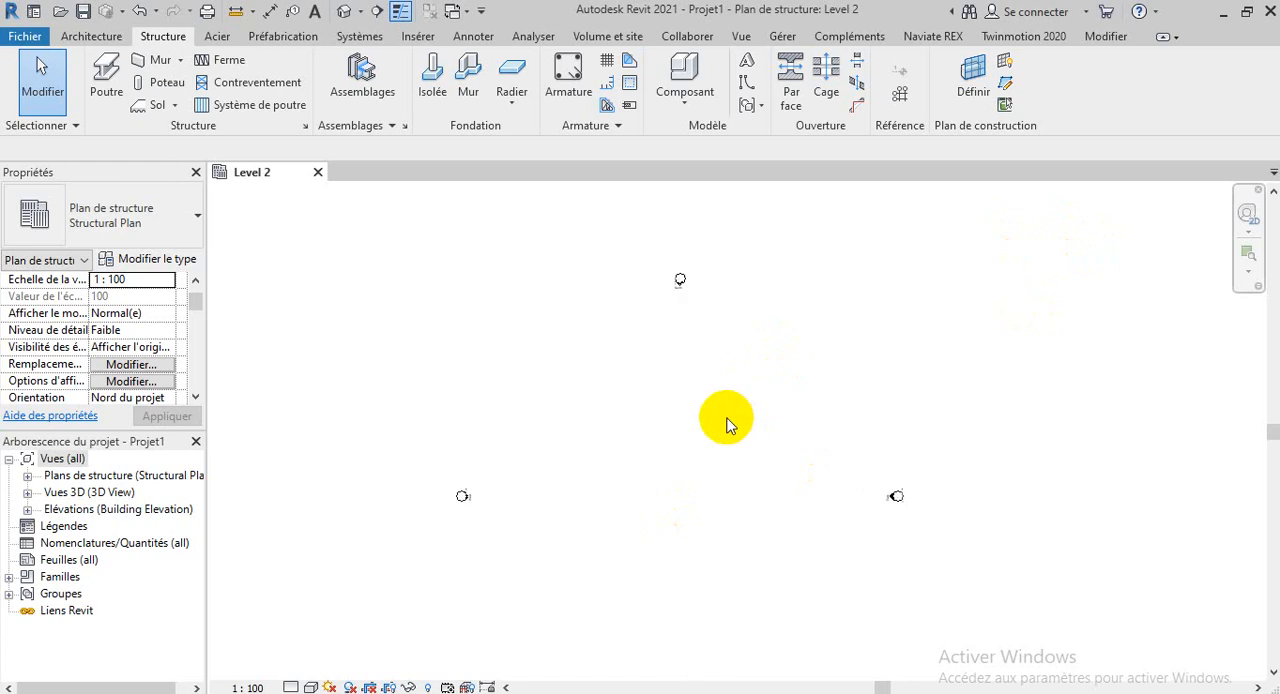
scroll(726, 418, up, 1)
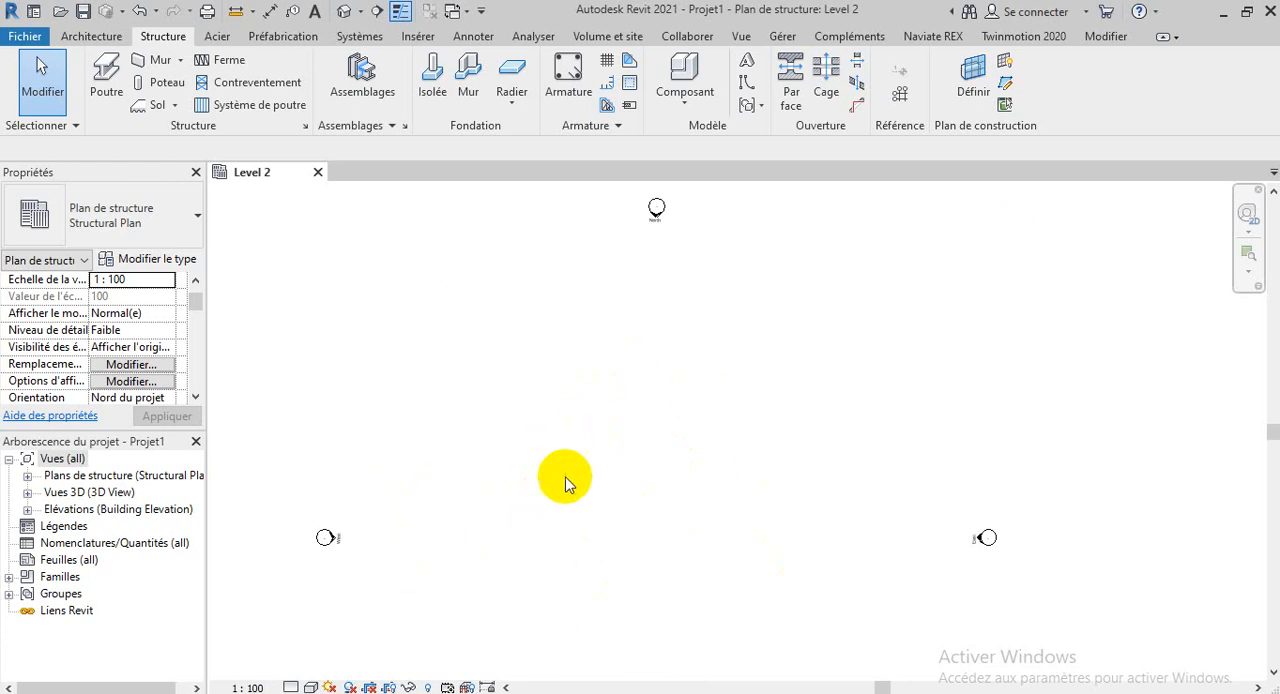
scroll(568, 475, down, 2)
scroll(958, 328, down, 1)
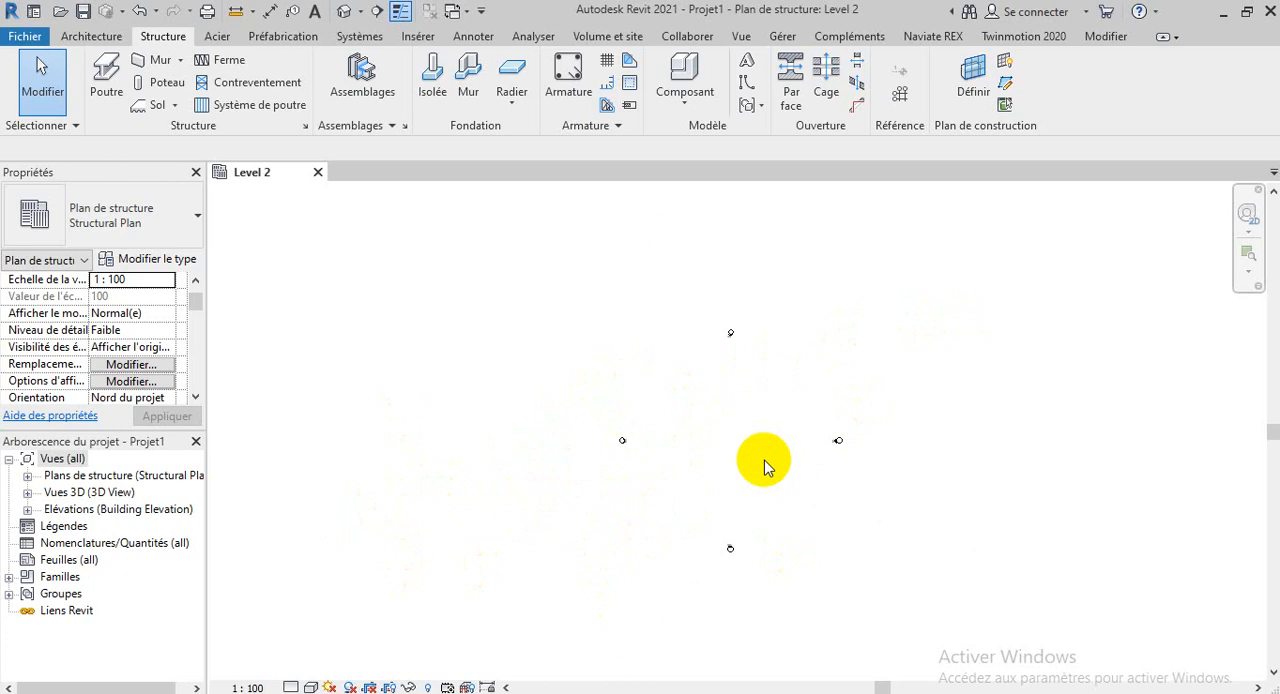
scroll(750, 485, up, 2)
scroll(750, 485, up, 1)
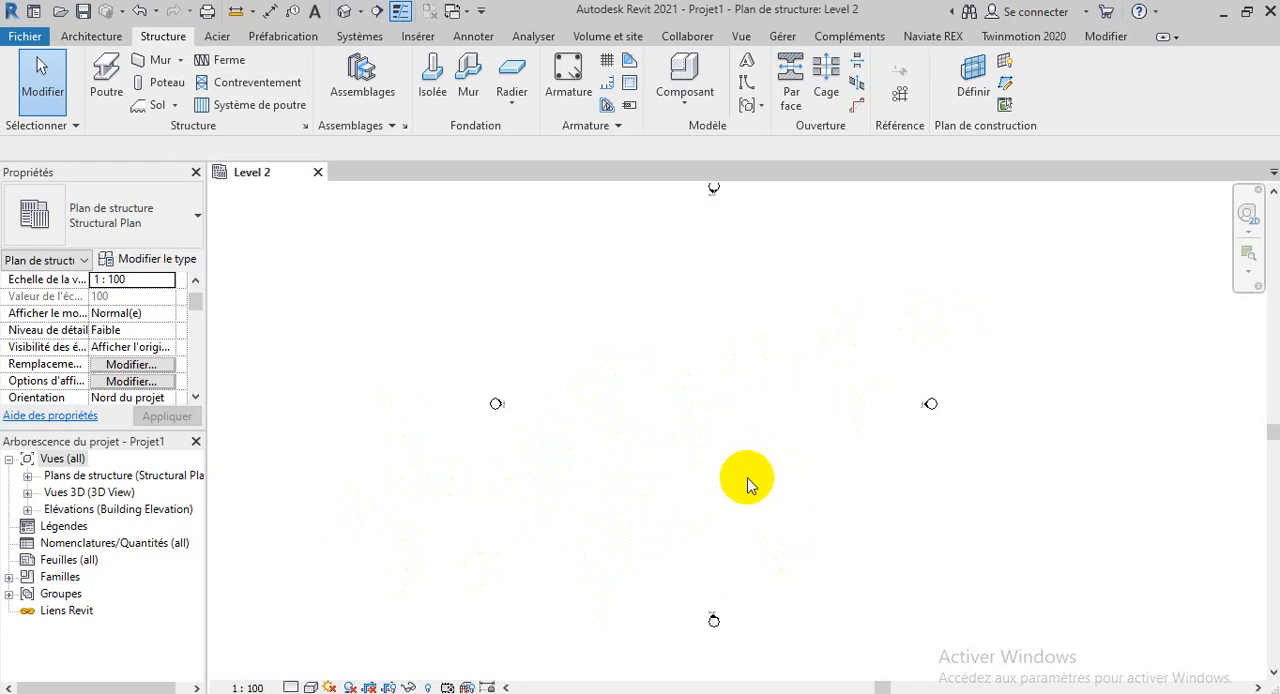
scroll(750, 485, up, 3)
scroll(750, 485, down, 3)
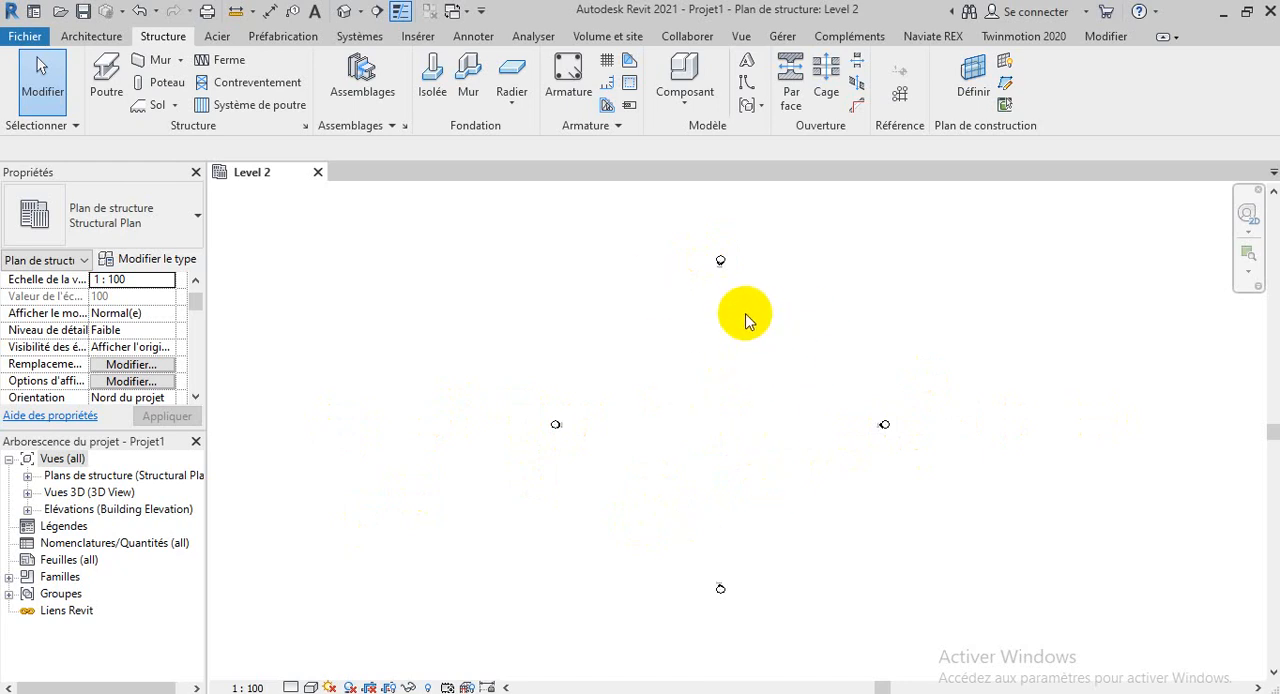
scroll(745, 320, up, 3)
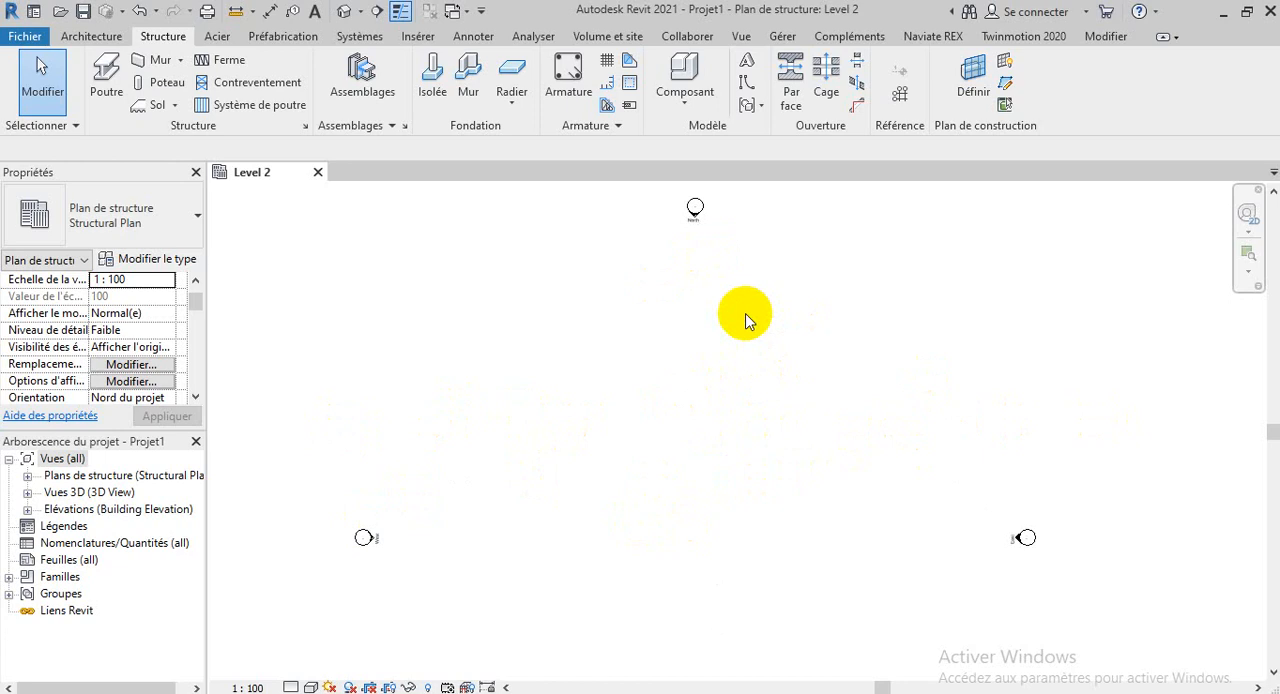
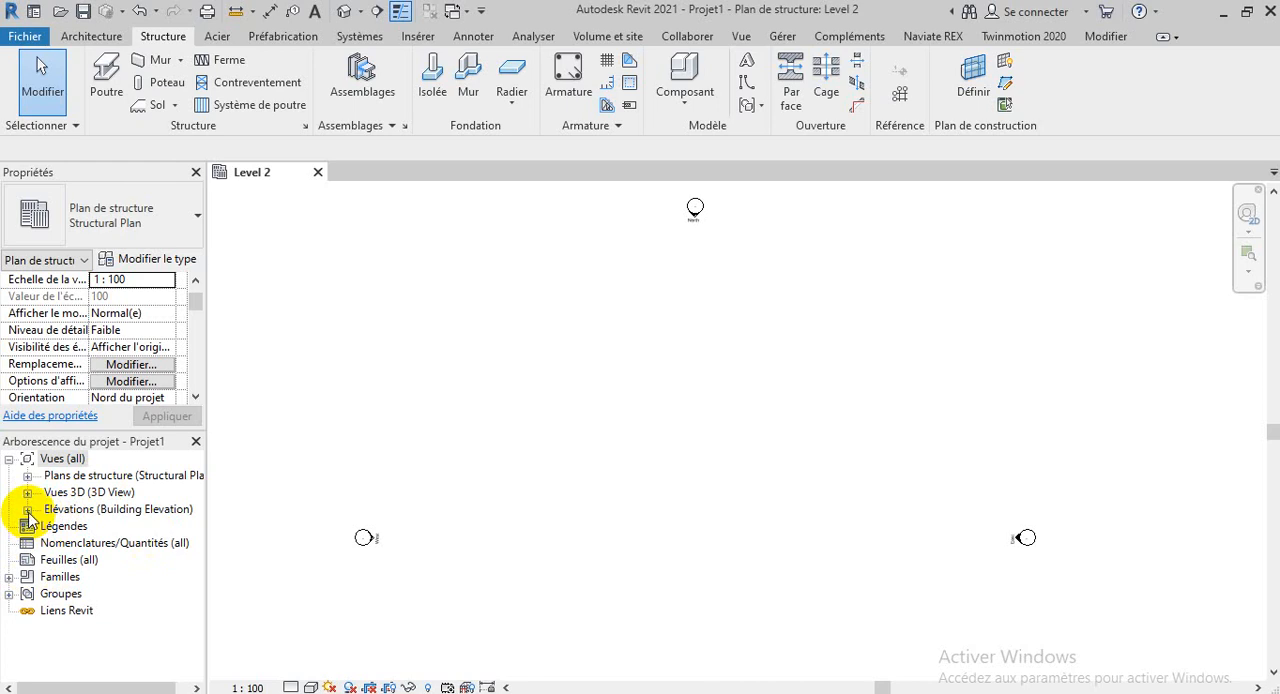
View the East, North, South and West building elevations in turn, and return to the East elevation showing both levels
click(28, 511)
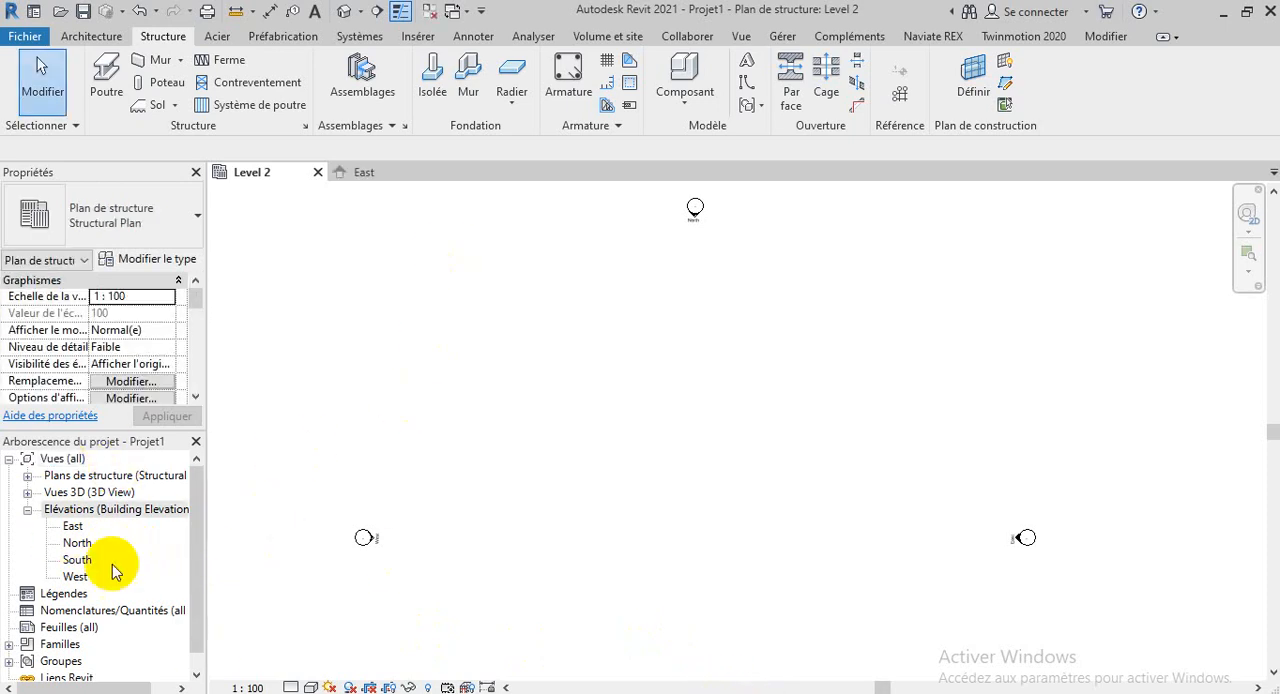
double_click(72, 527)
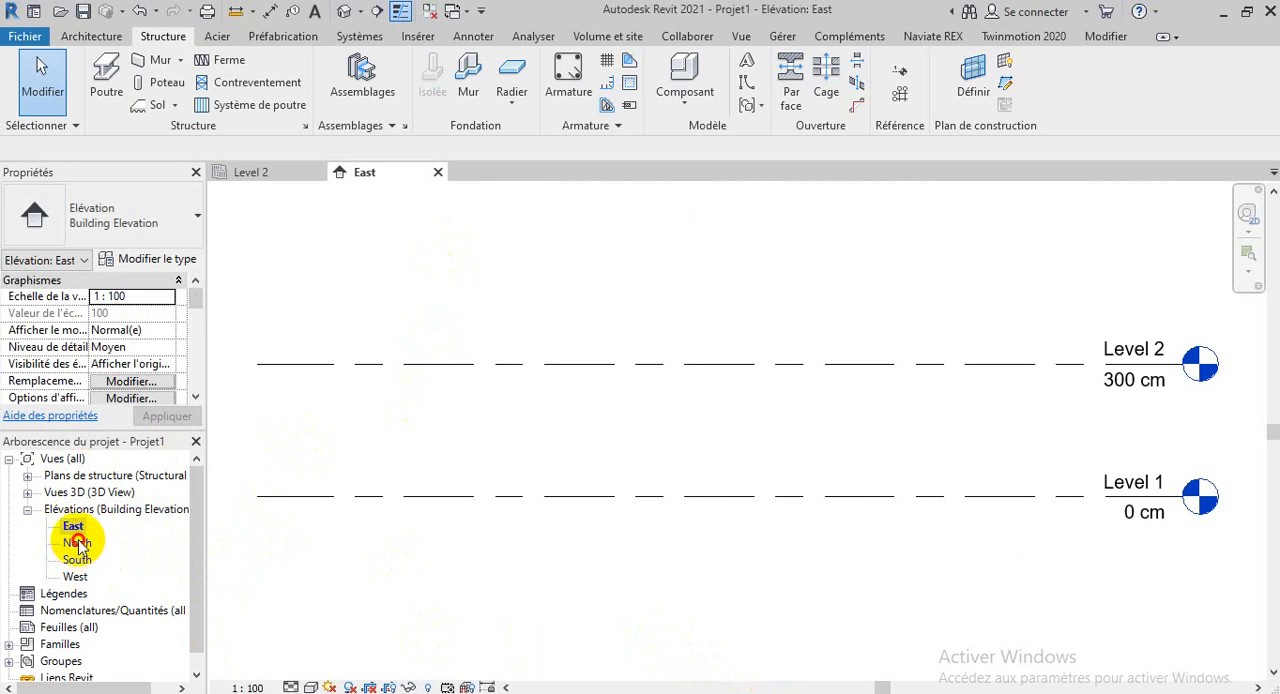
double_click(78, 543)
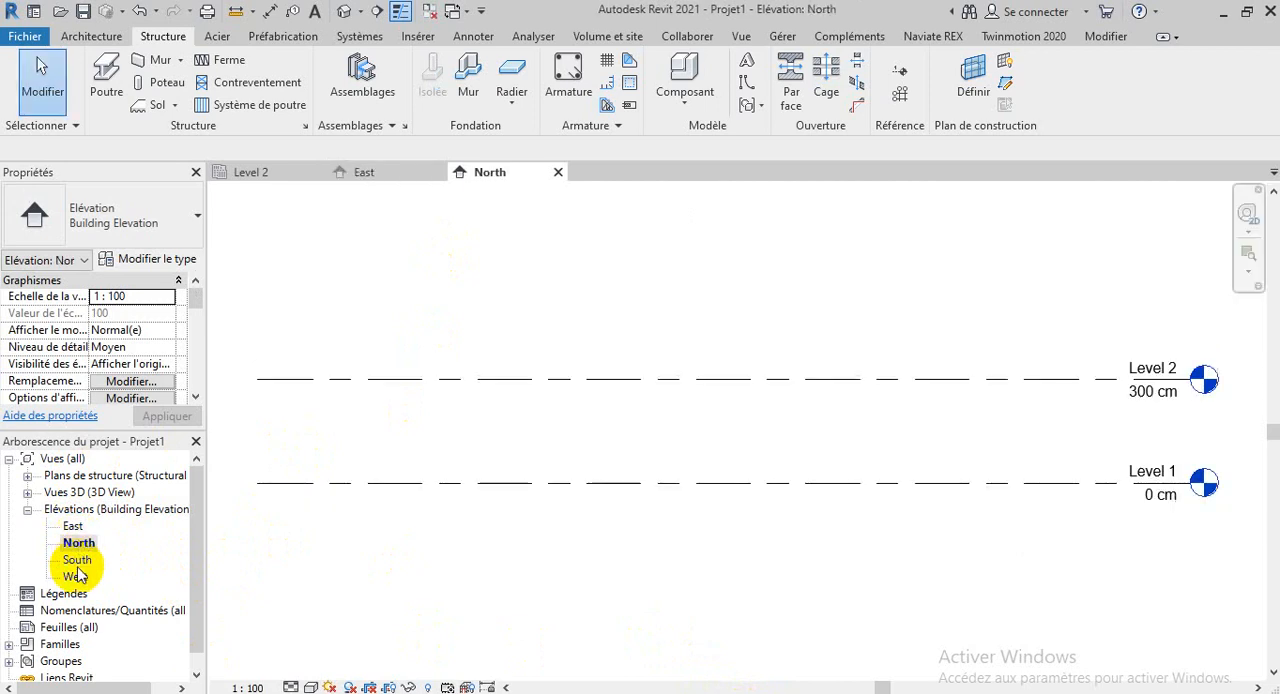
double_click(79, 560)
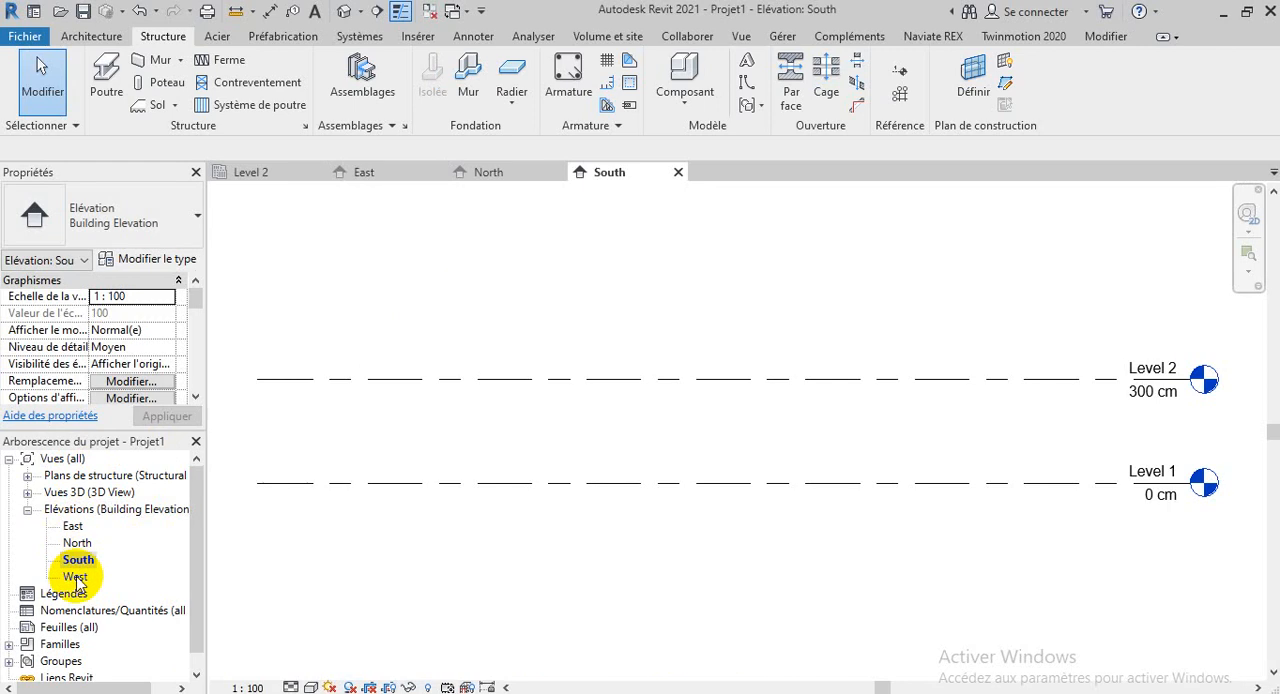
double_click(76, 577)
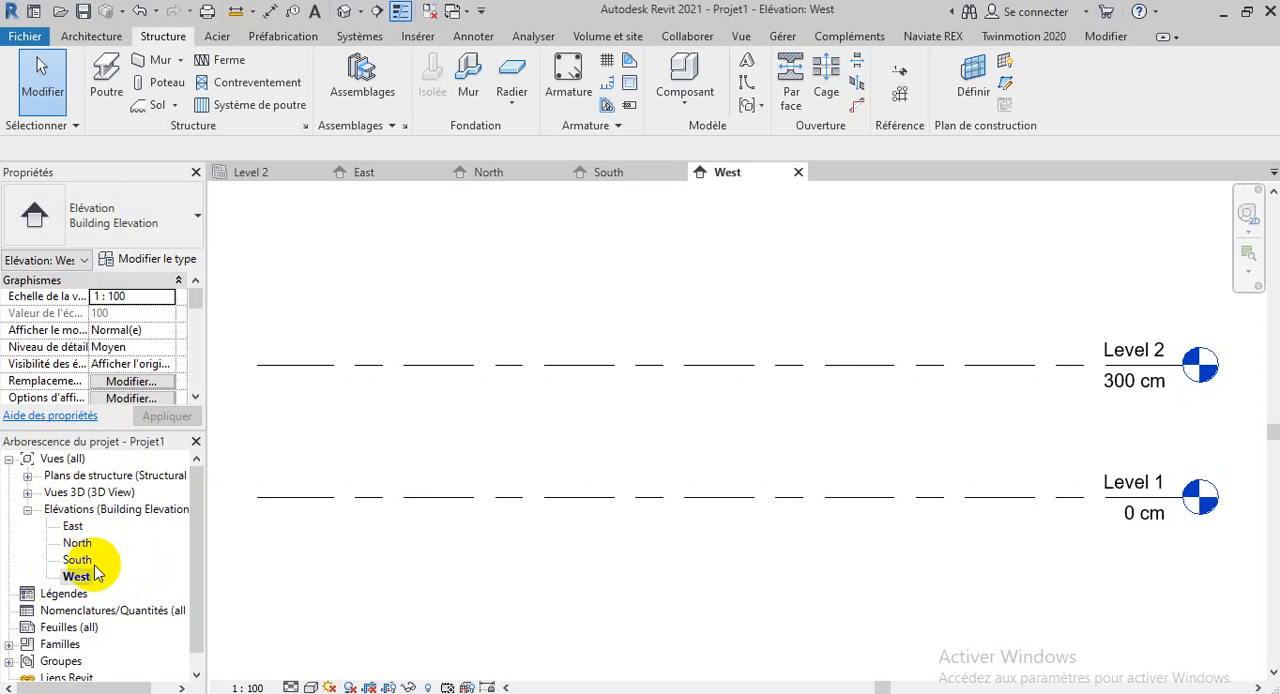
double_click(72, 526)
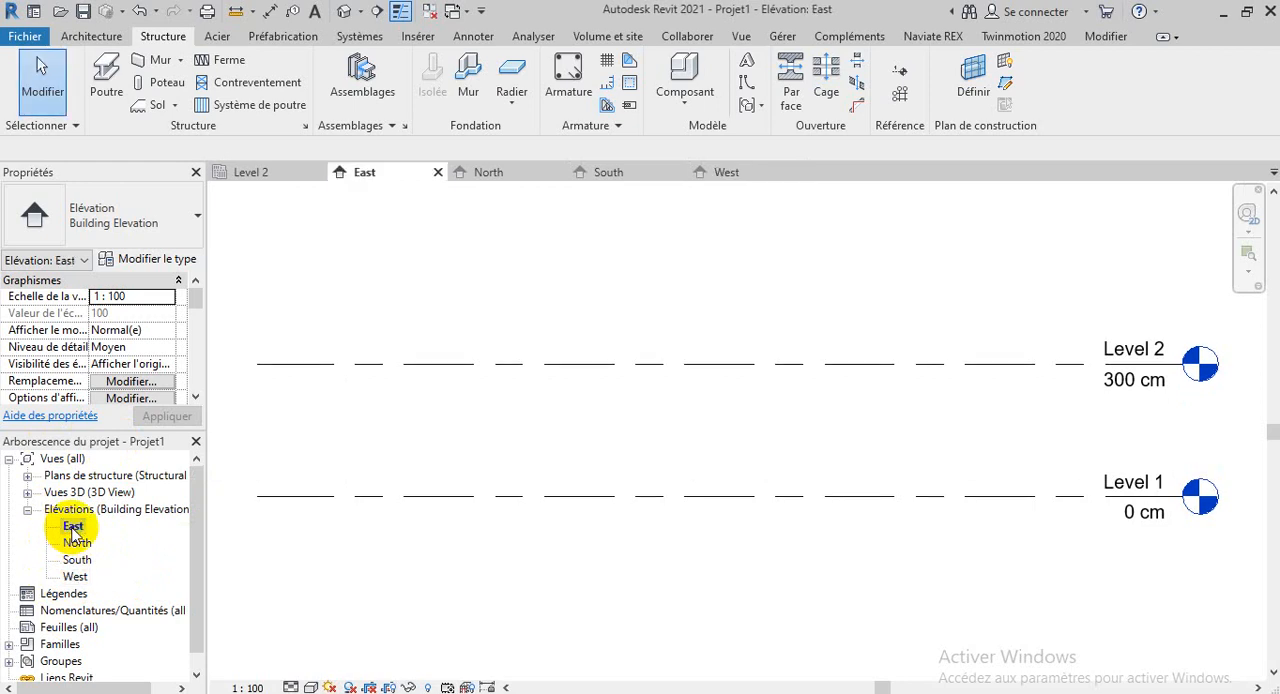
scroll(555, 490, down, 3)
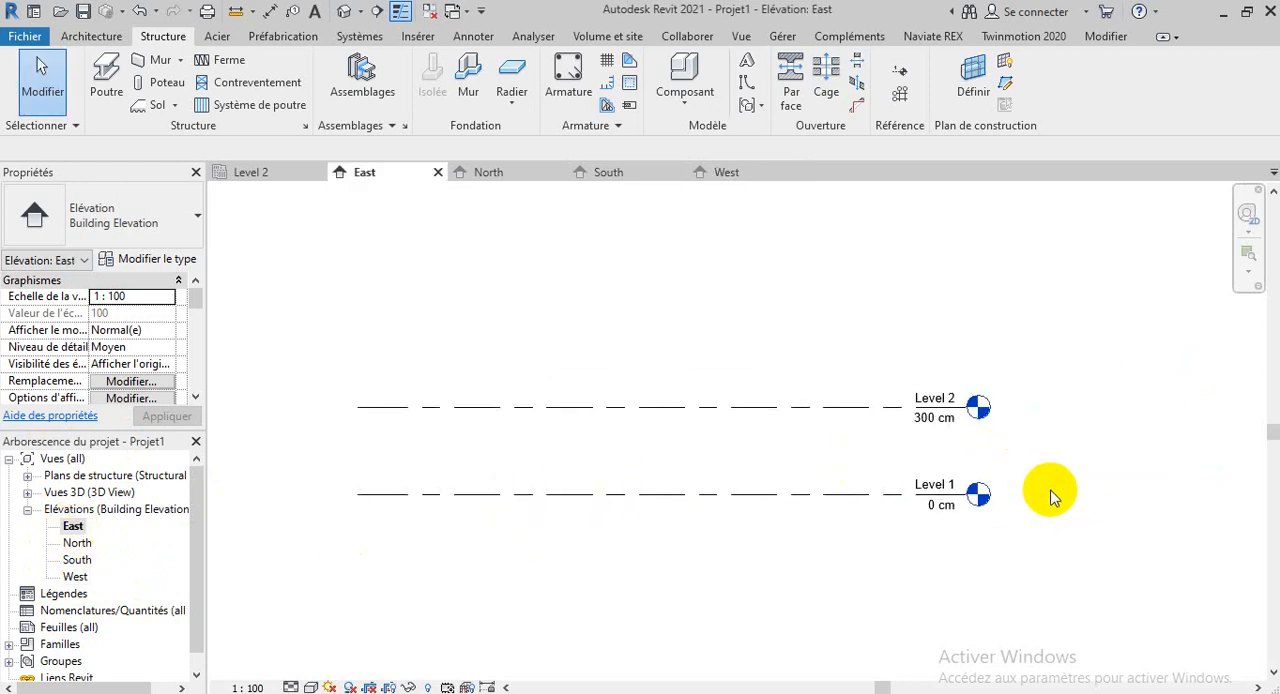
scroll(1050, 495, down, 1)
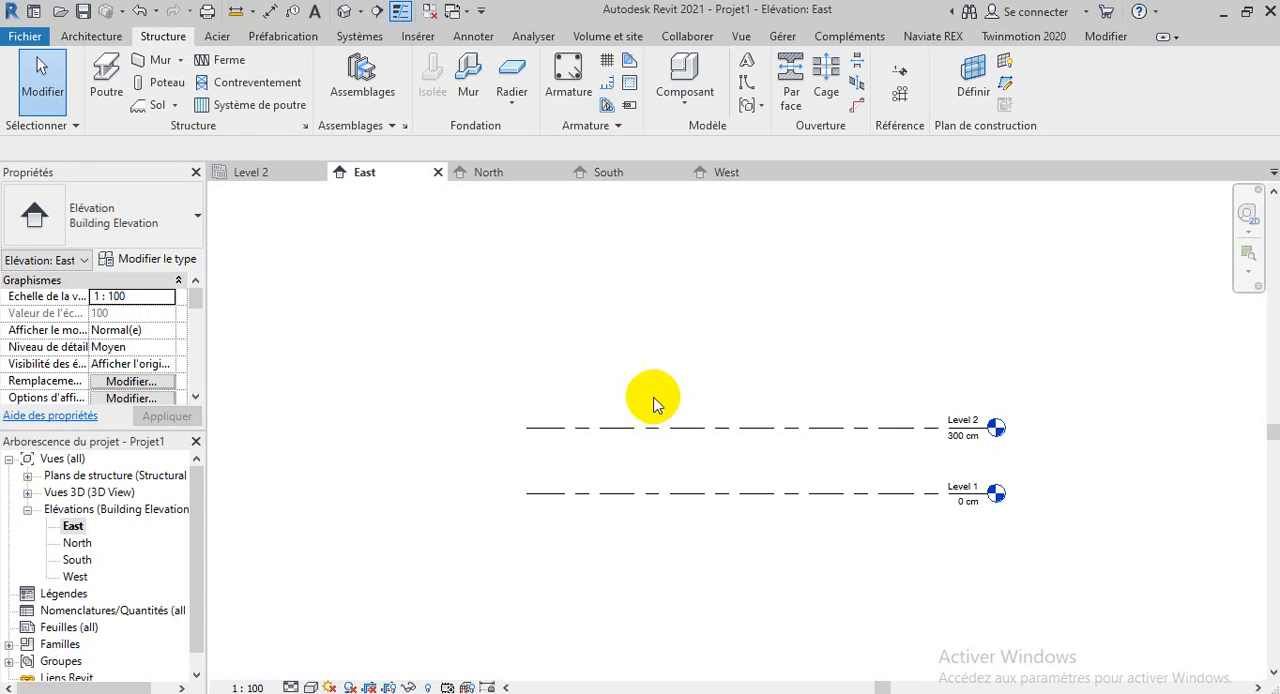
Select the Level 2 line in the East elevation and review its constraints, dimensions, extents and identity data, including its name
click(697, 430)
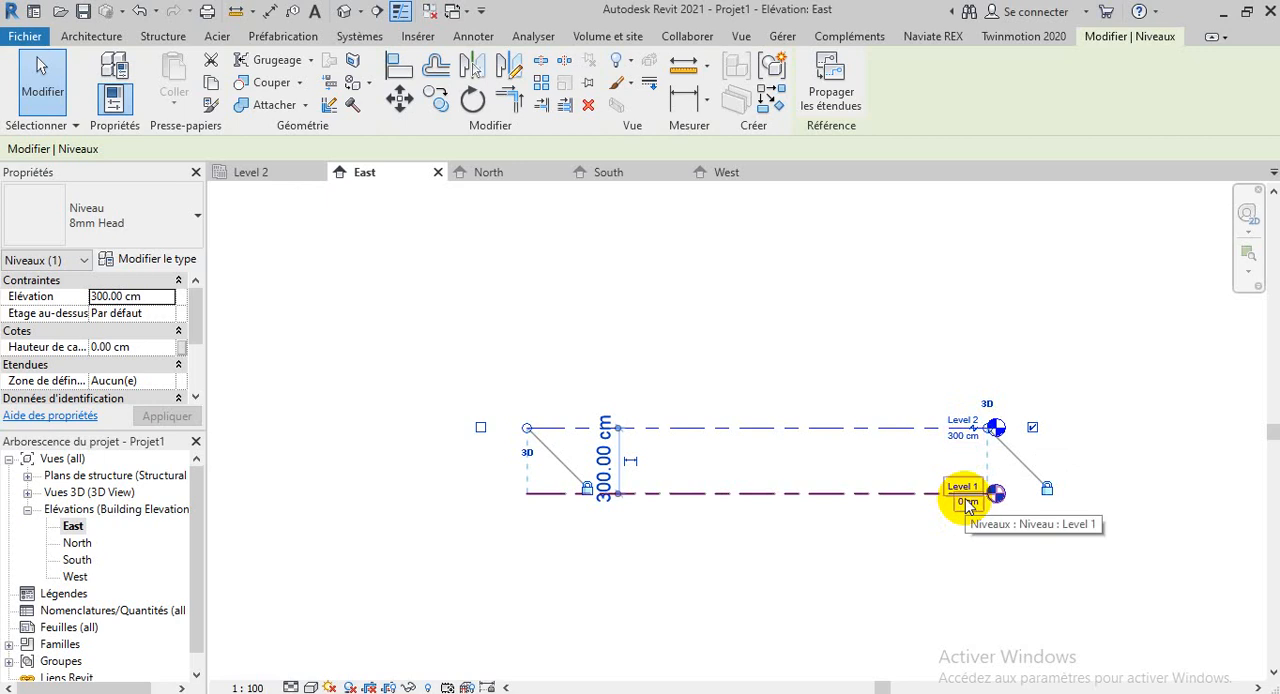
scroll(128, 322, down, 4)
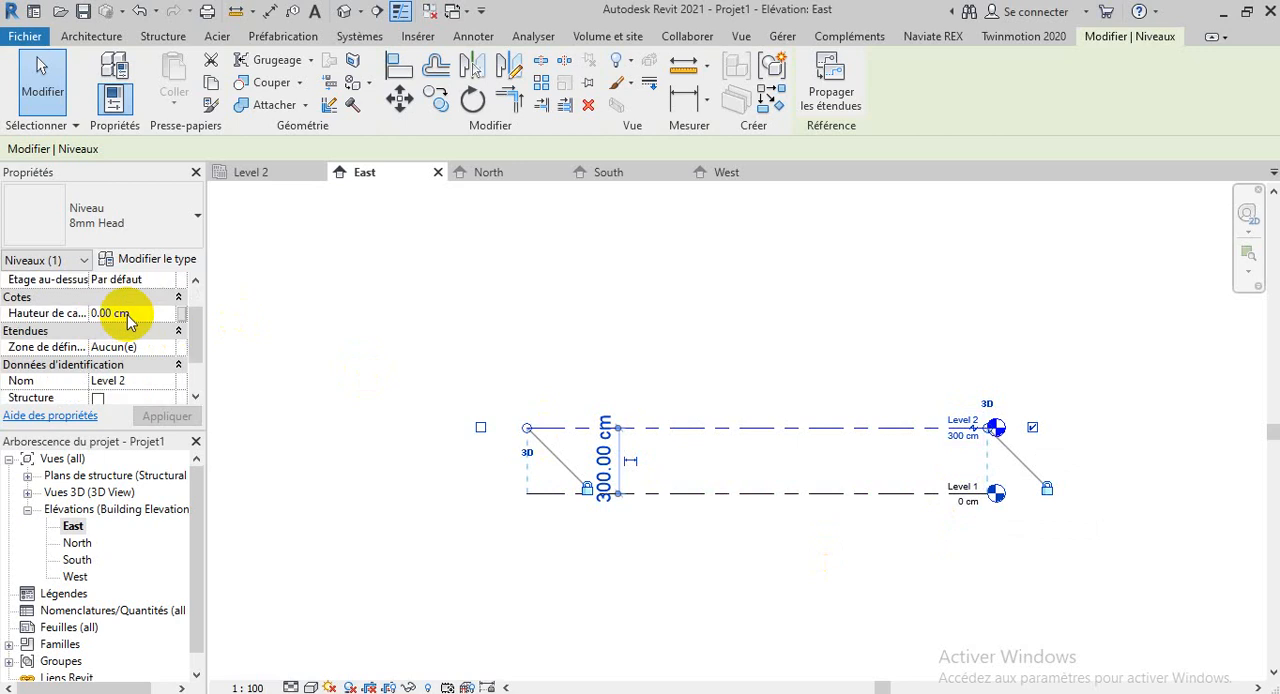
scroll(120, 360, up, 3)
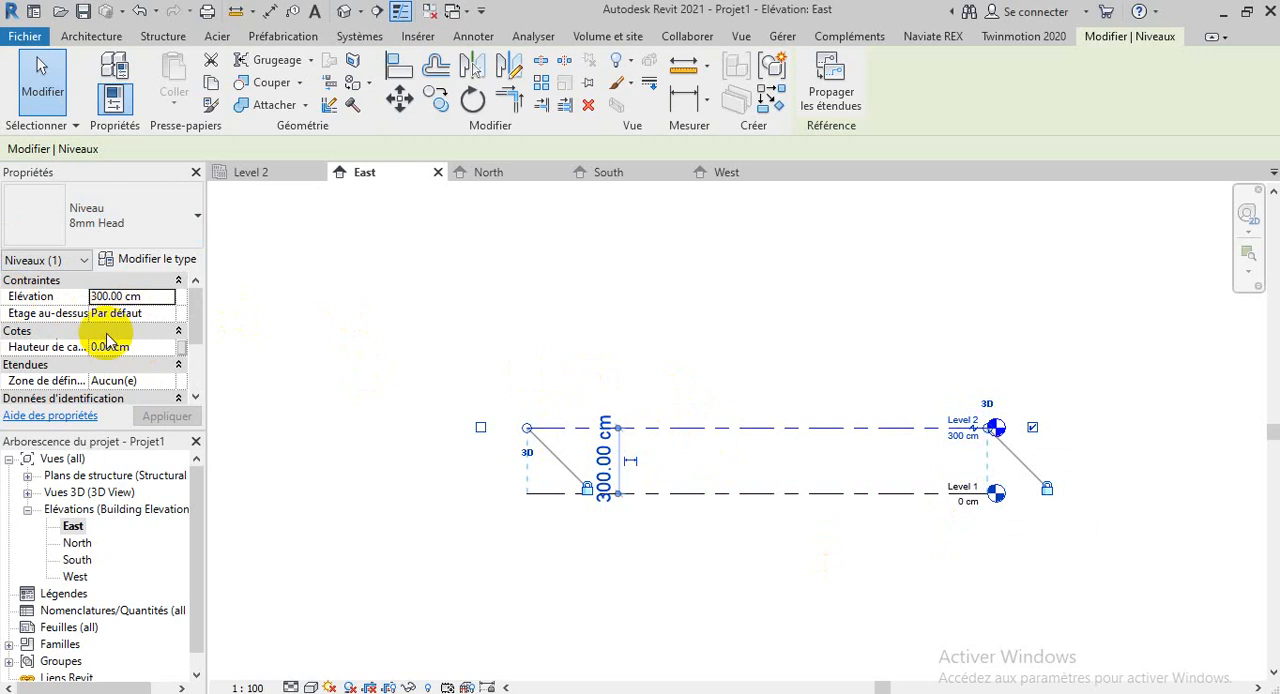
scroll(107, 343, down, 3)
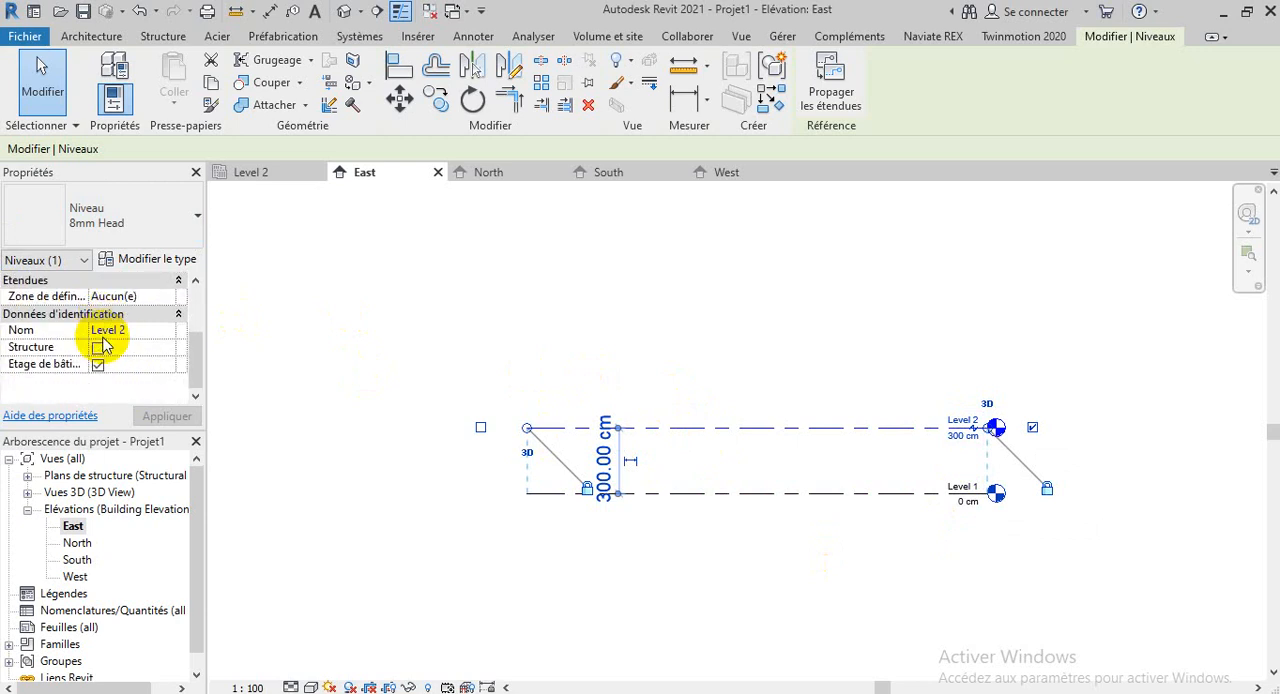
scroll(103, 343, up, 3)
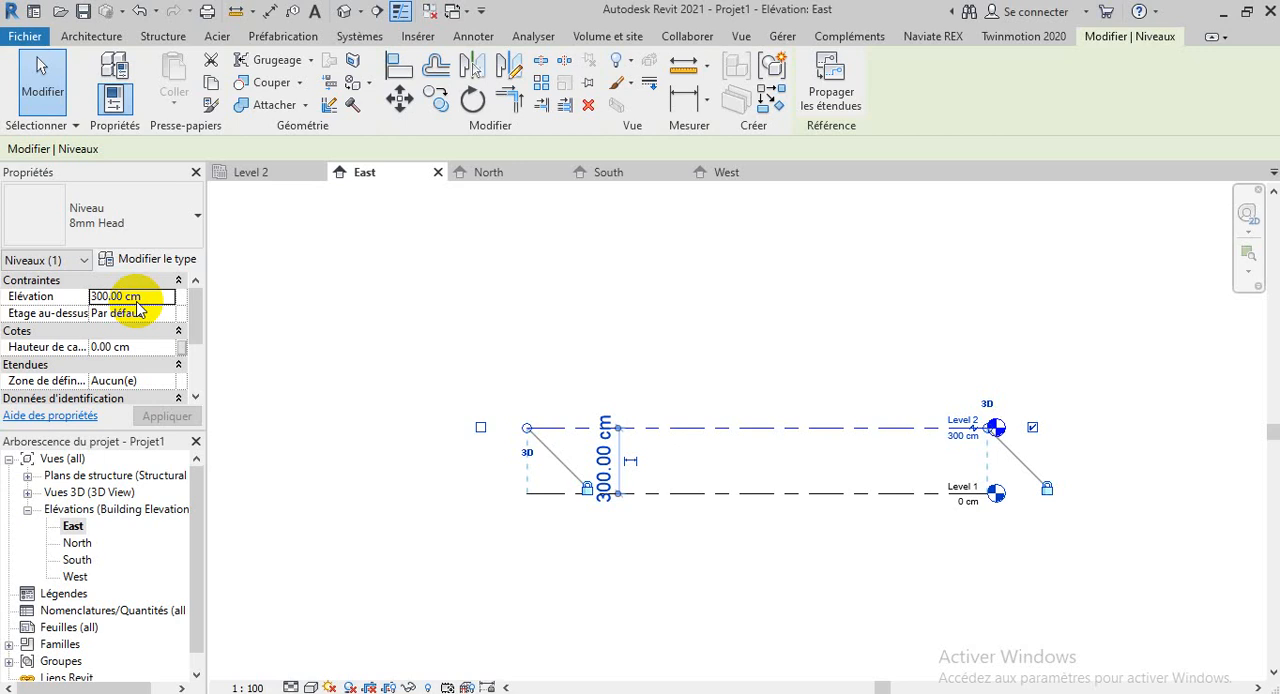
scroll(140, 310, down, 2)
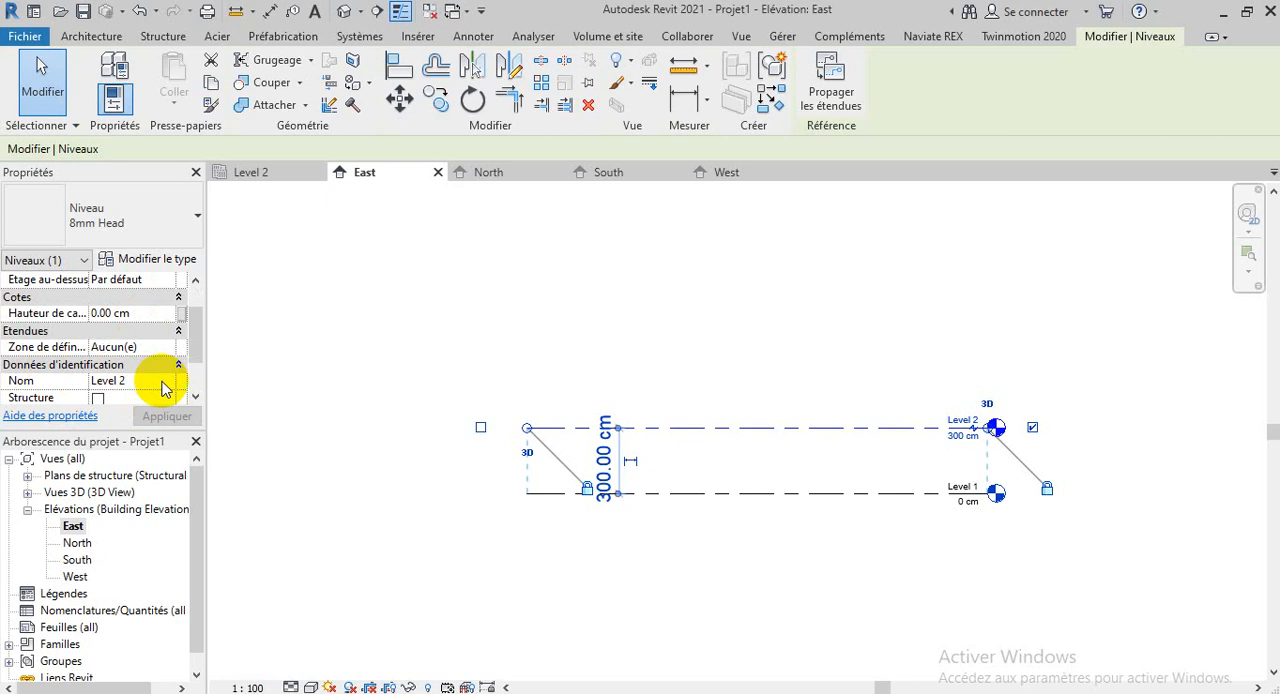
click(127, 381)
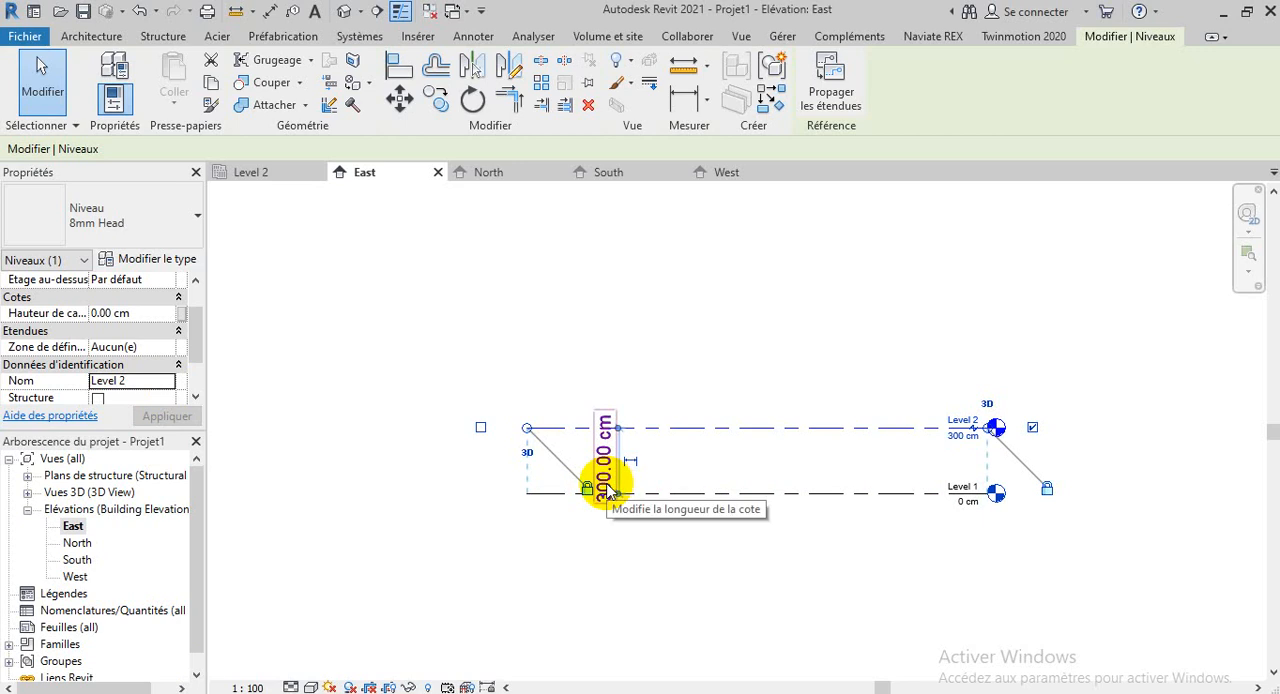
Set the height of Level 2 to 400 cm directly on its level head label and deselect the level
scroll(966, 428, up, 3)
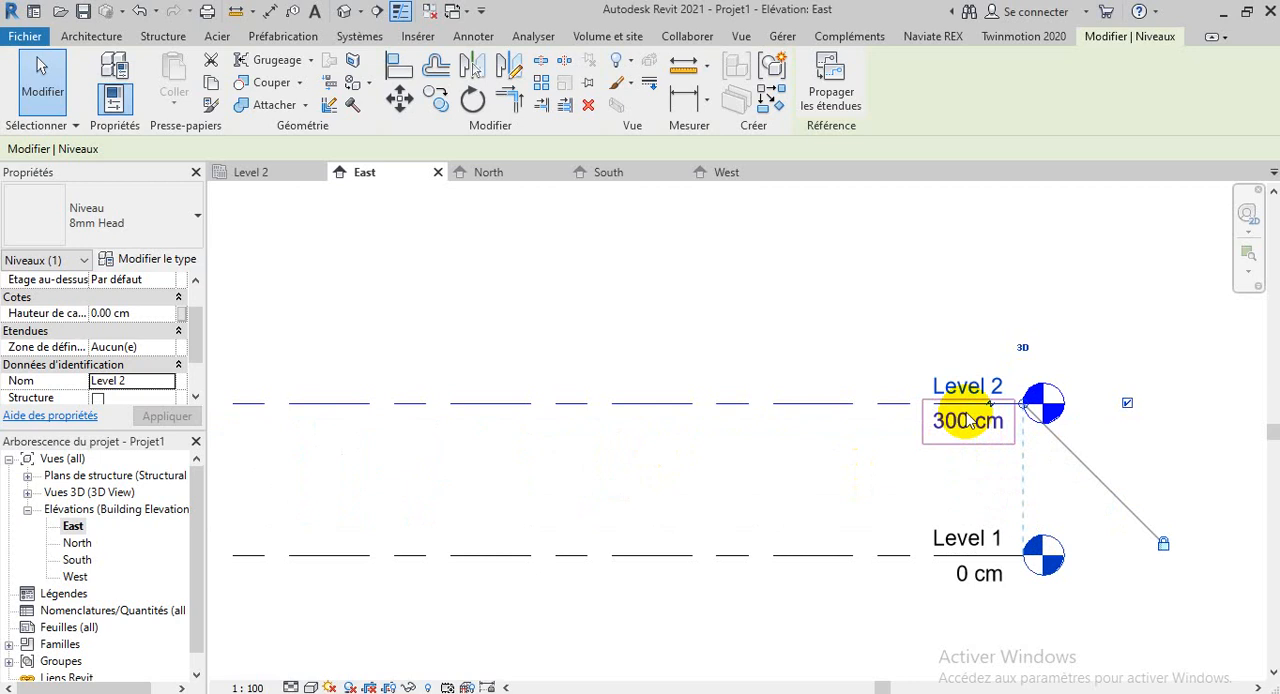
click(966, 420)
key(BackSpace)
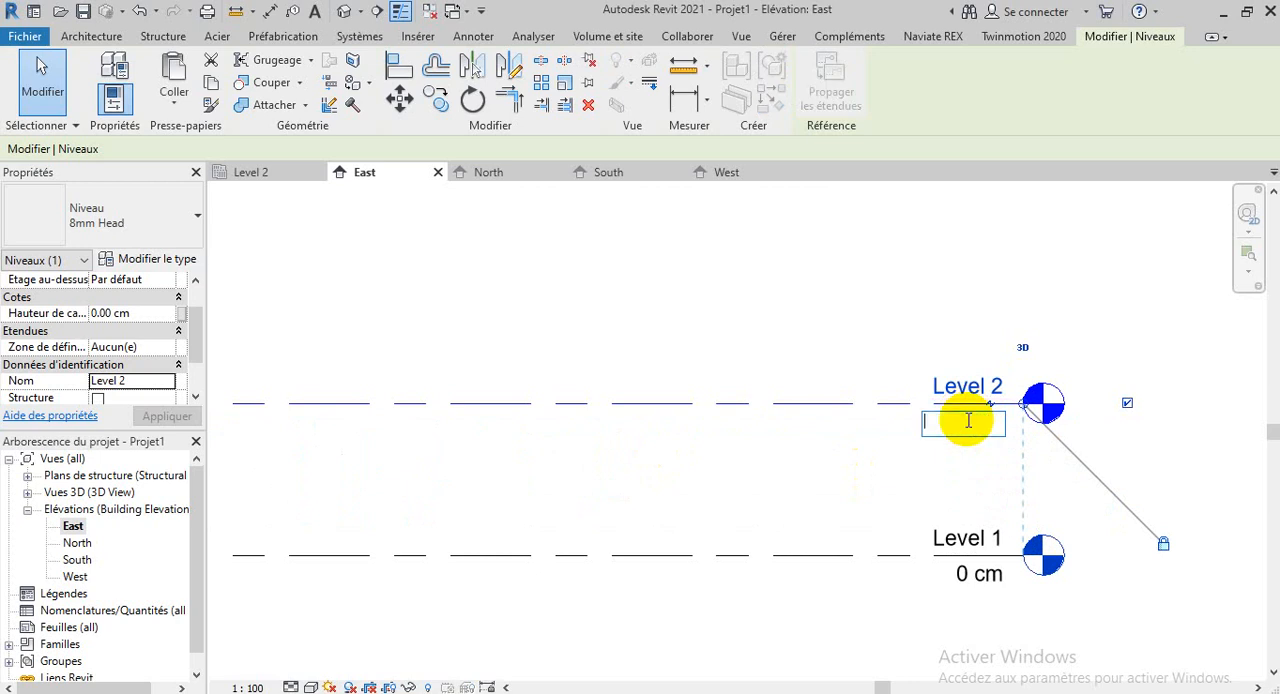
text(400)
key(Return)
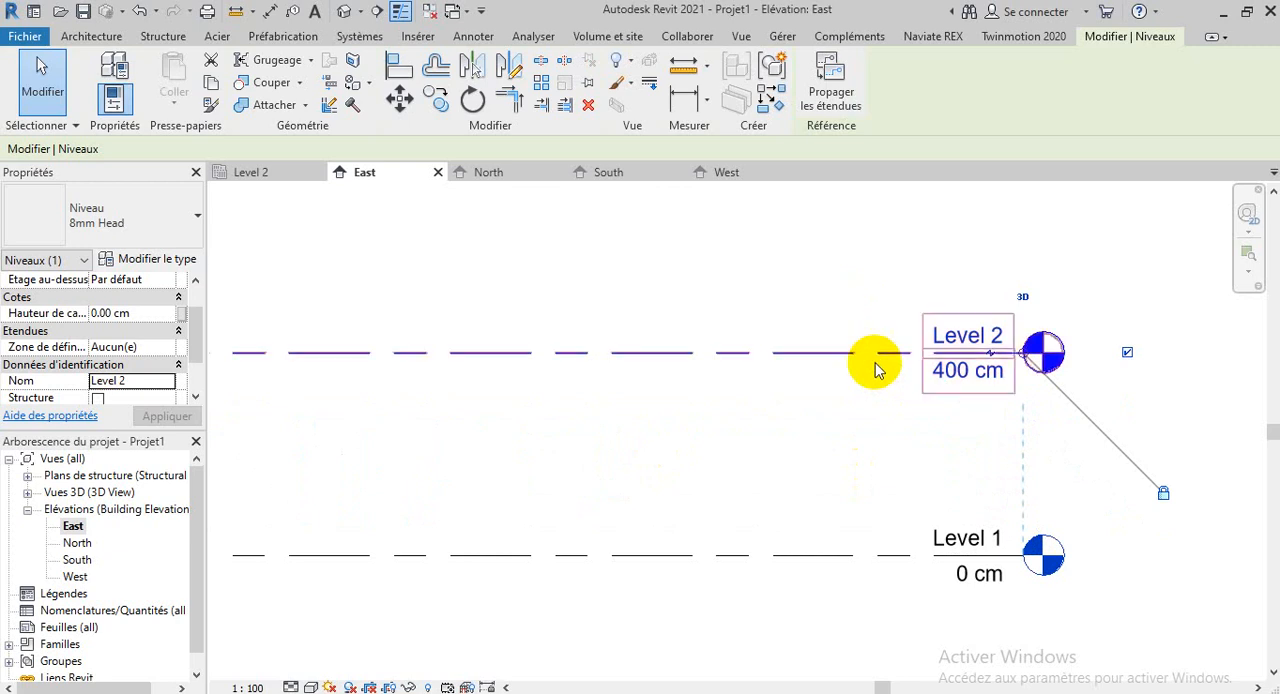
scroll(910, 425, down, 3)
click(808, 466)
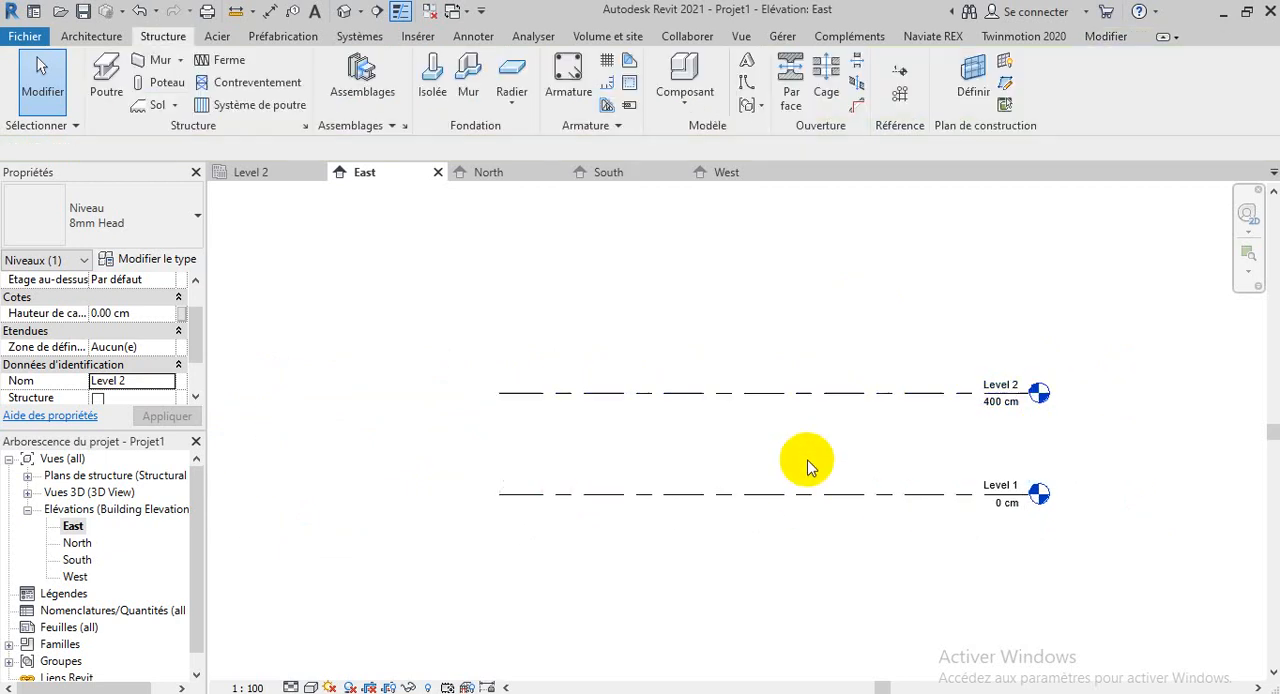
Select Level 2 again and set the height on its level head label to 300 cm
click(804, 396)
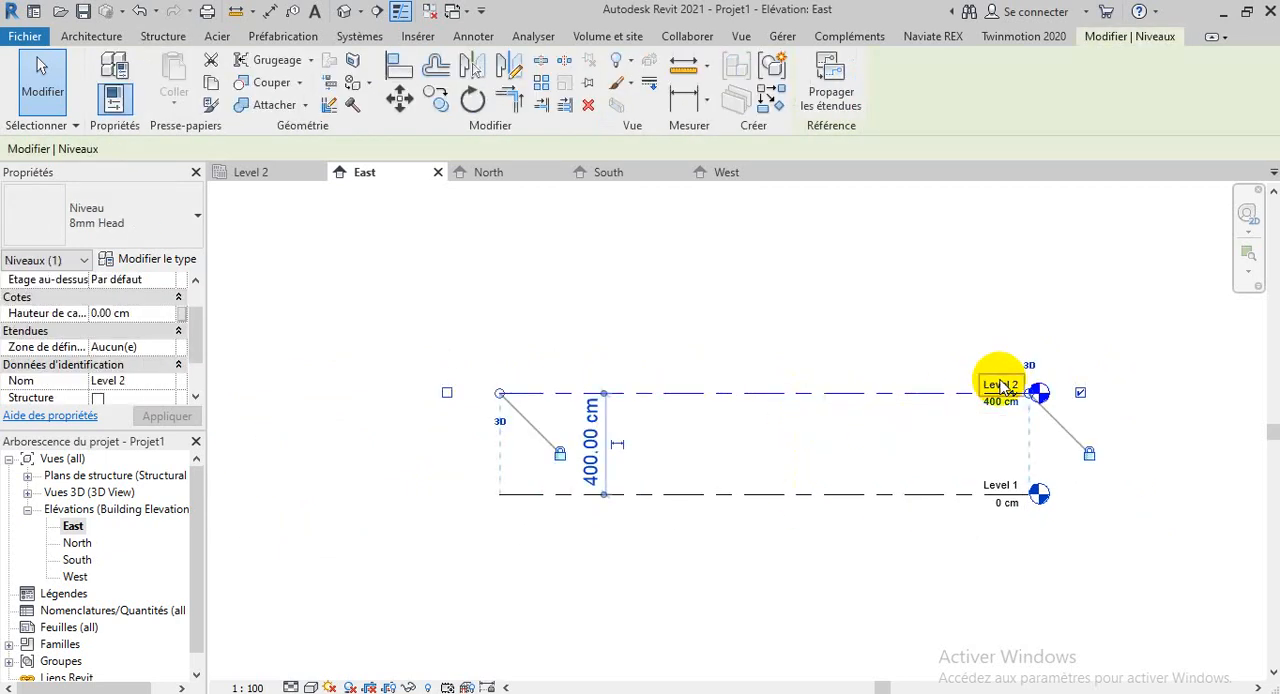
scroll(996, 388, up, 2)
scroll(998, 413, up, 5)
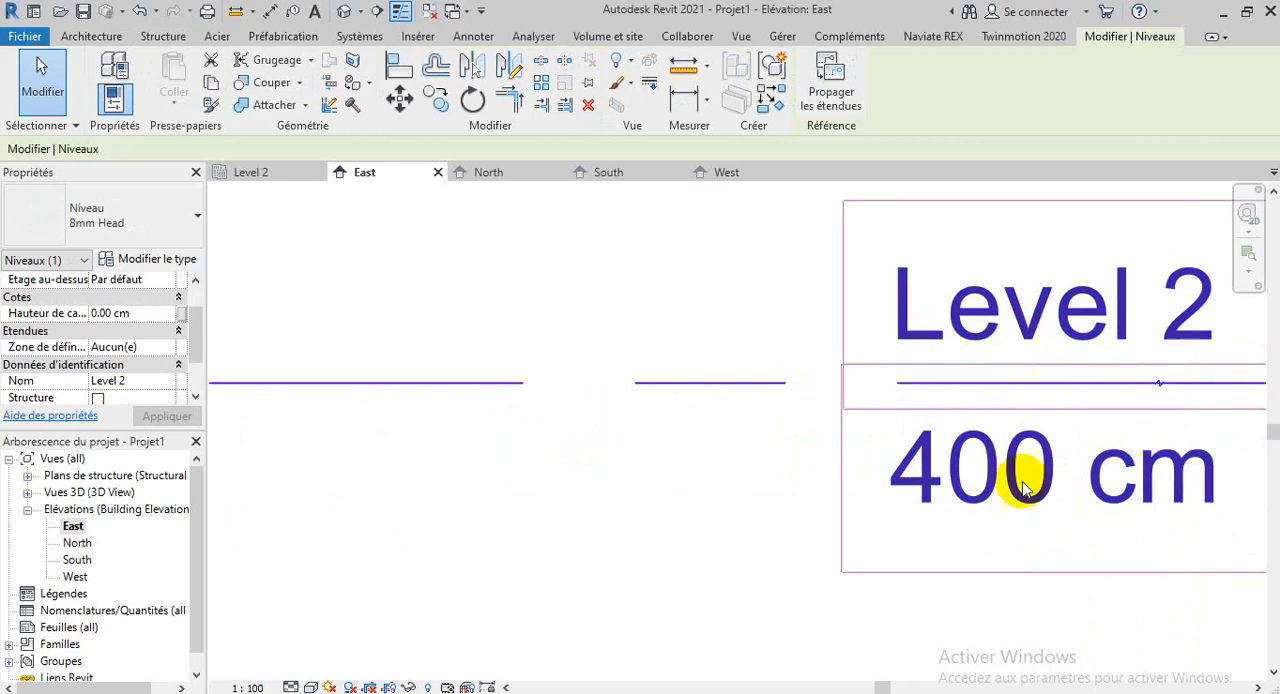
click(1021, 487)
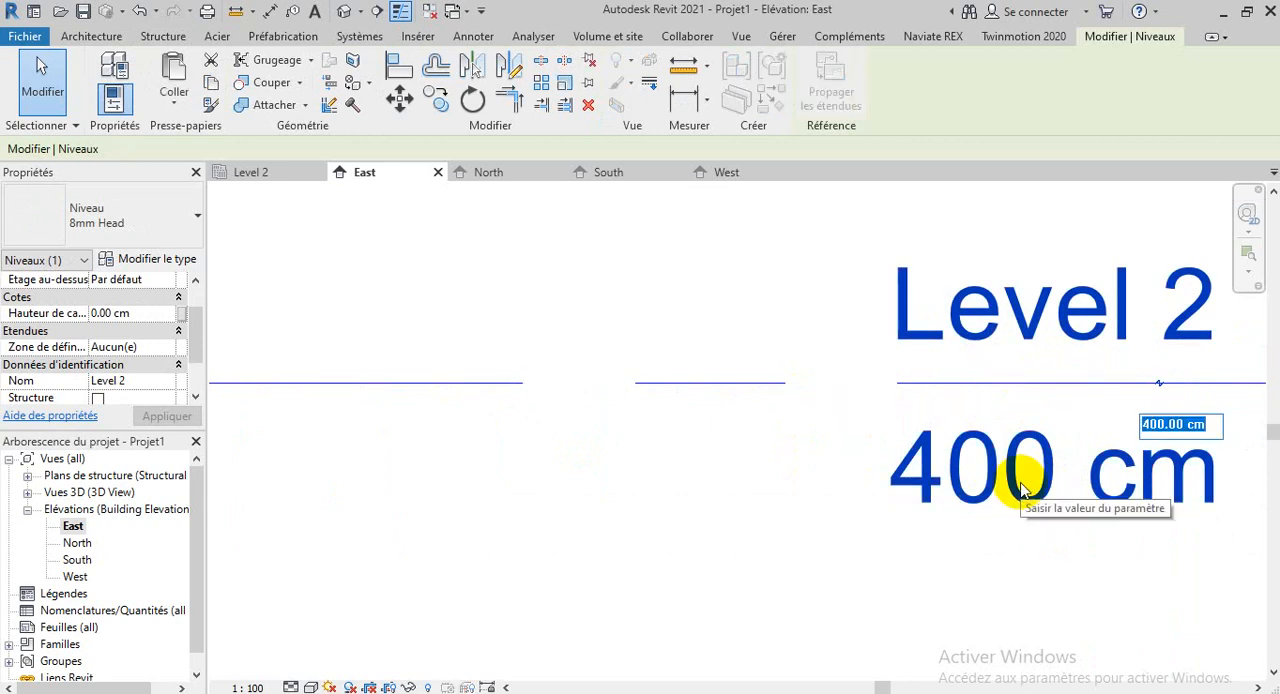
click(639, 475)
scroll(917, 511, down, 4)
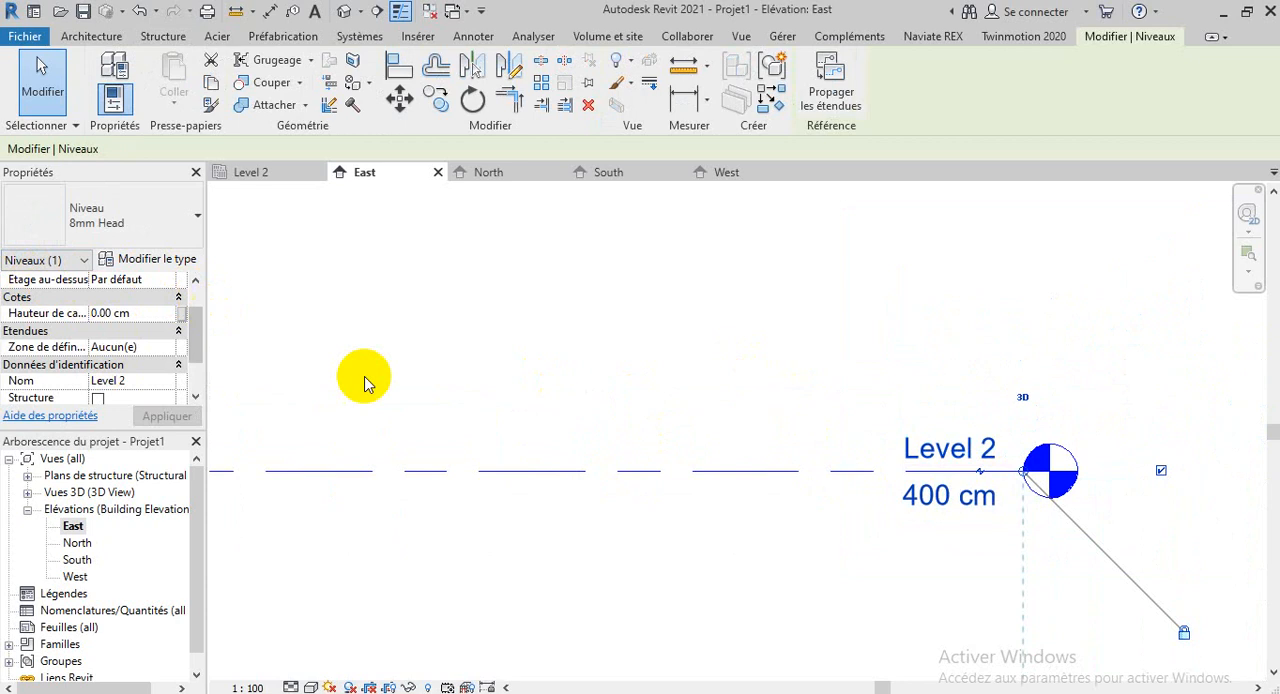
scroll(960, 502, down, 2)
click(955, 492)
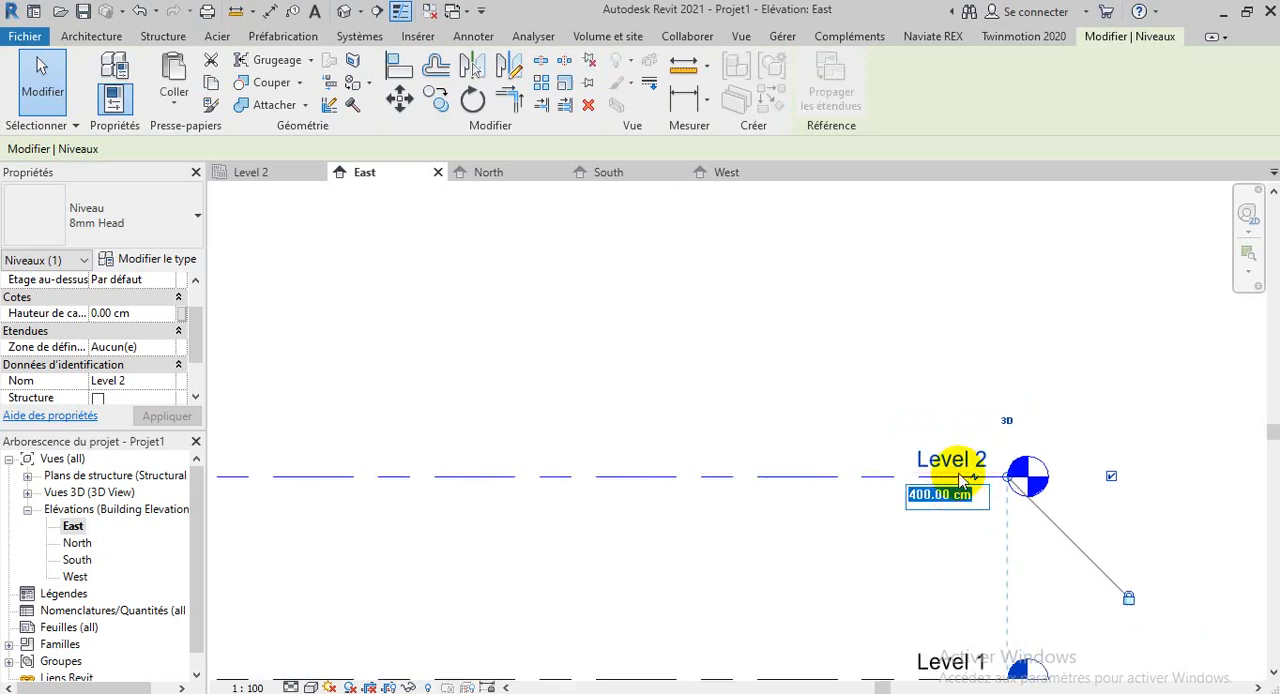
text(300)
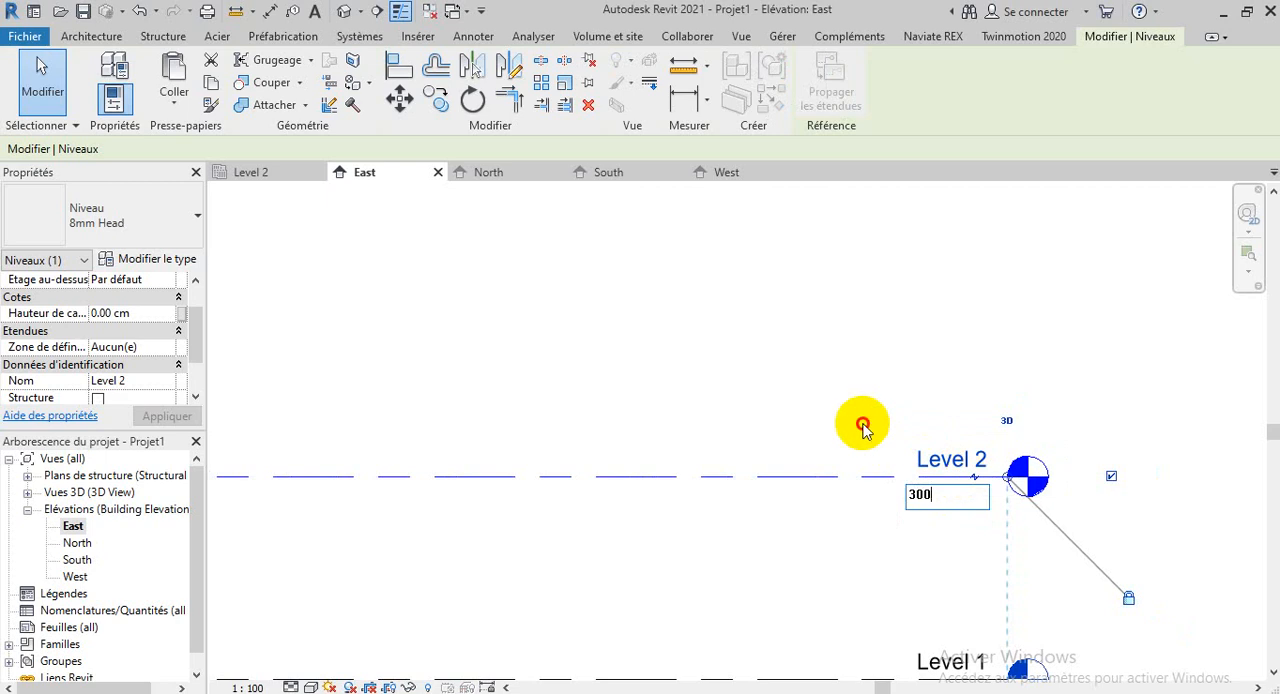
key(Return)
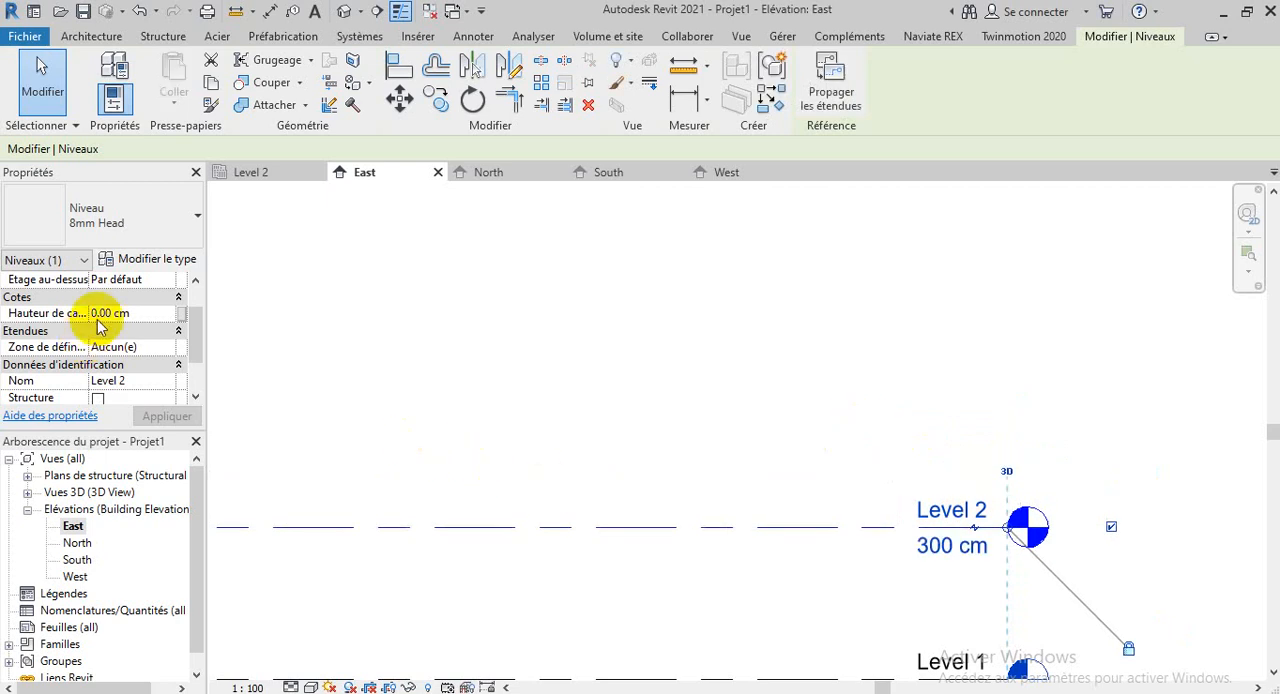
Set the Elévation property of the selected Level 2 to 400 cm and apply the change
scroll(110, 310, up, 2)
click(117, 295)
click(152, 297)
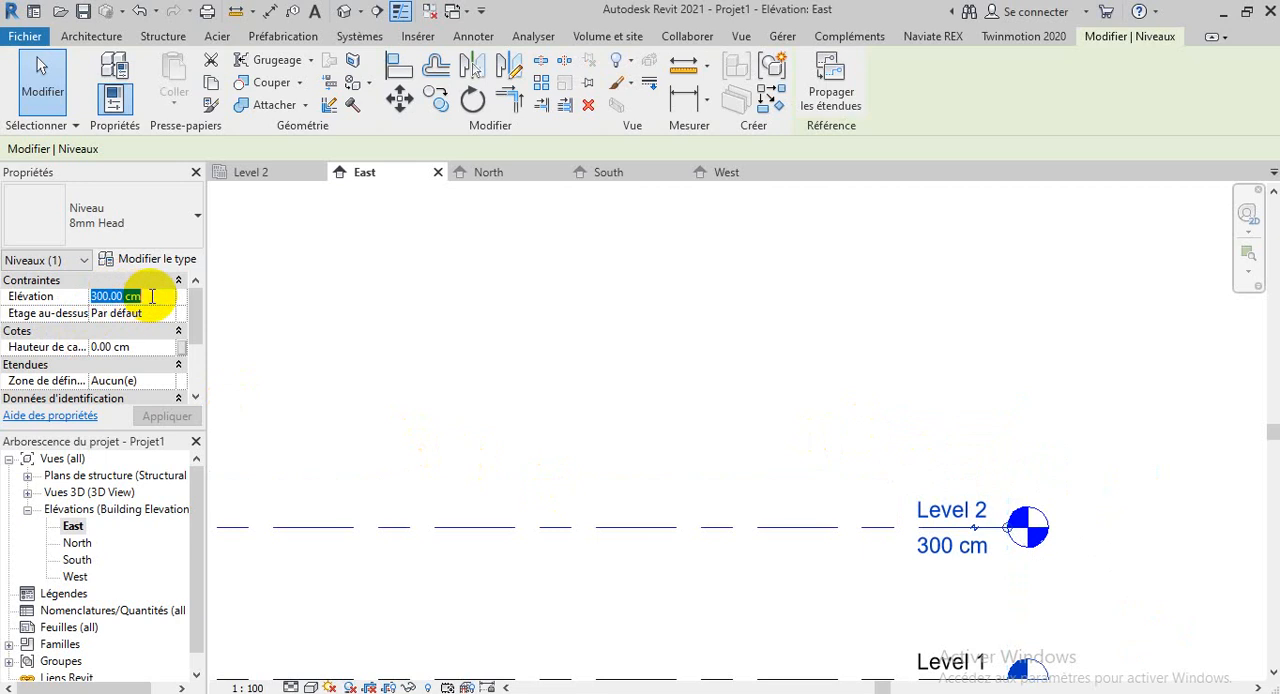
key(BackSpace)
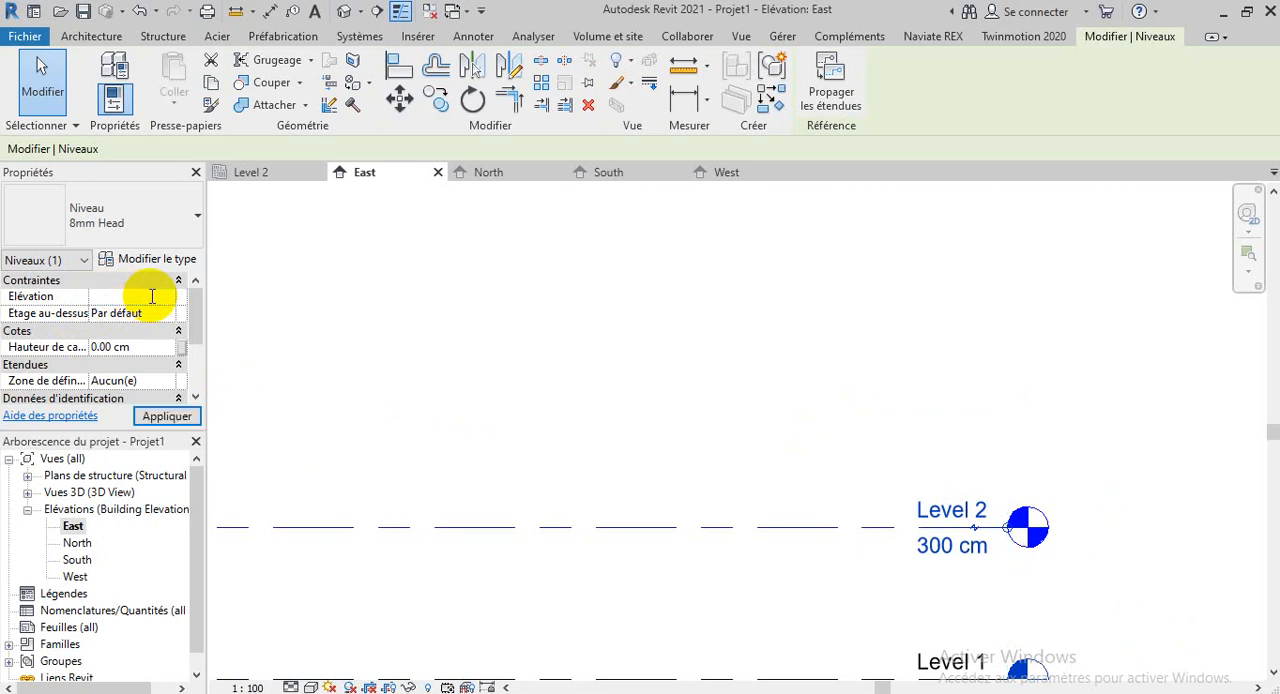
text(400)
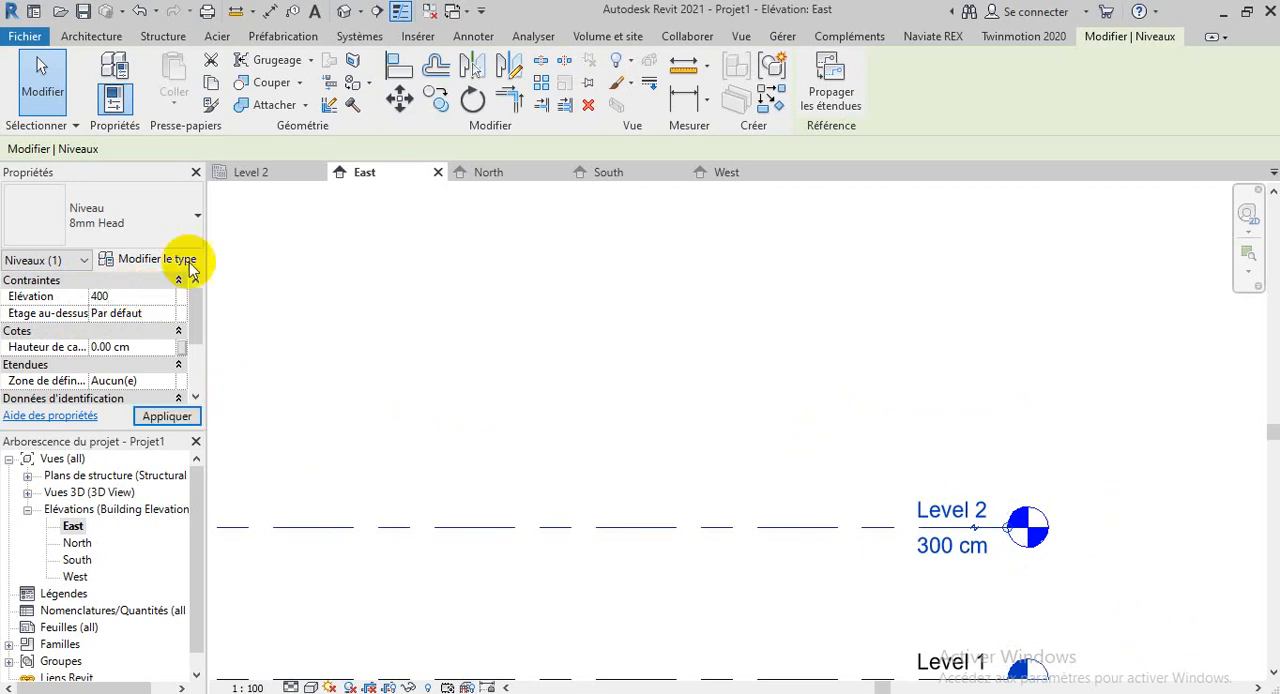
click(166, 416)
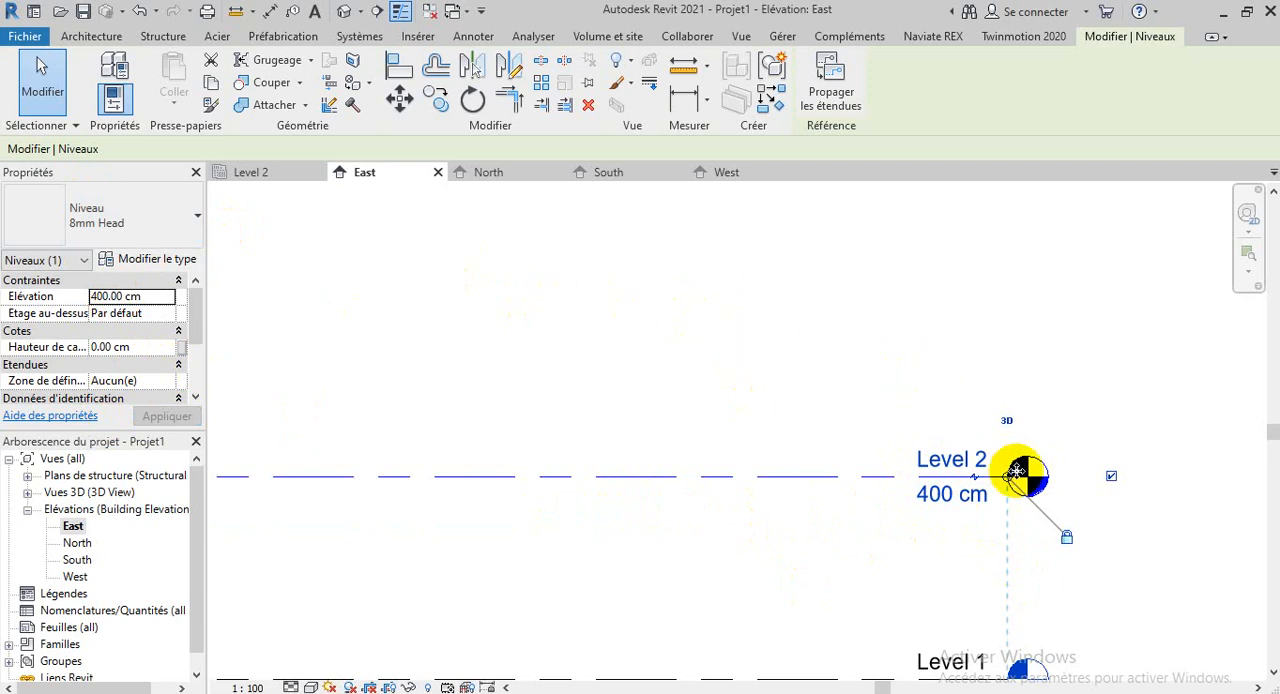
scroll(1010, 469, down, 2)
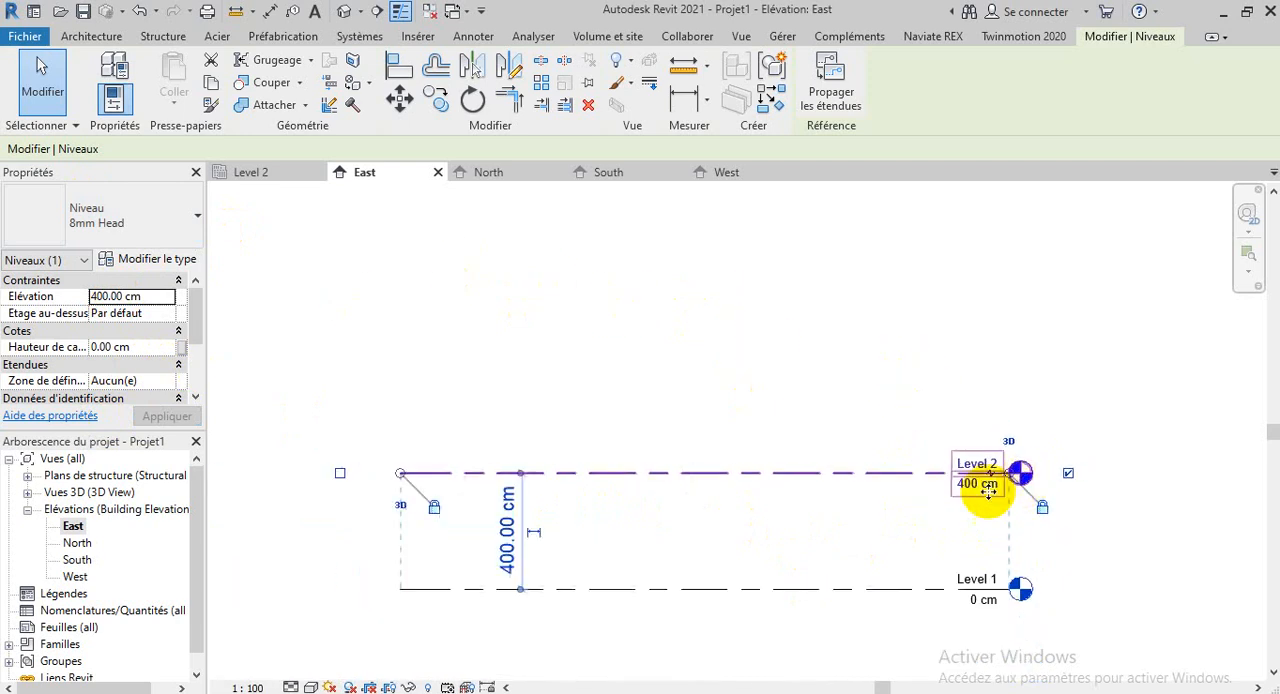
Set the Elévation property of Level 2 to 300 cm and deselect the level
click(141, 296)
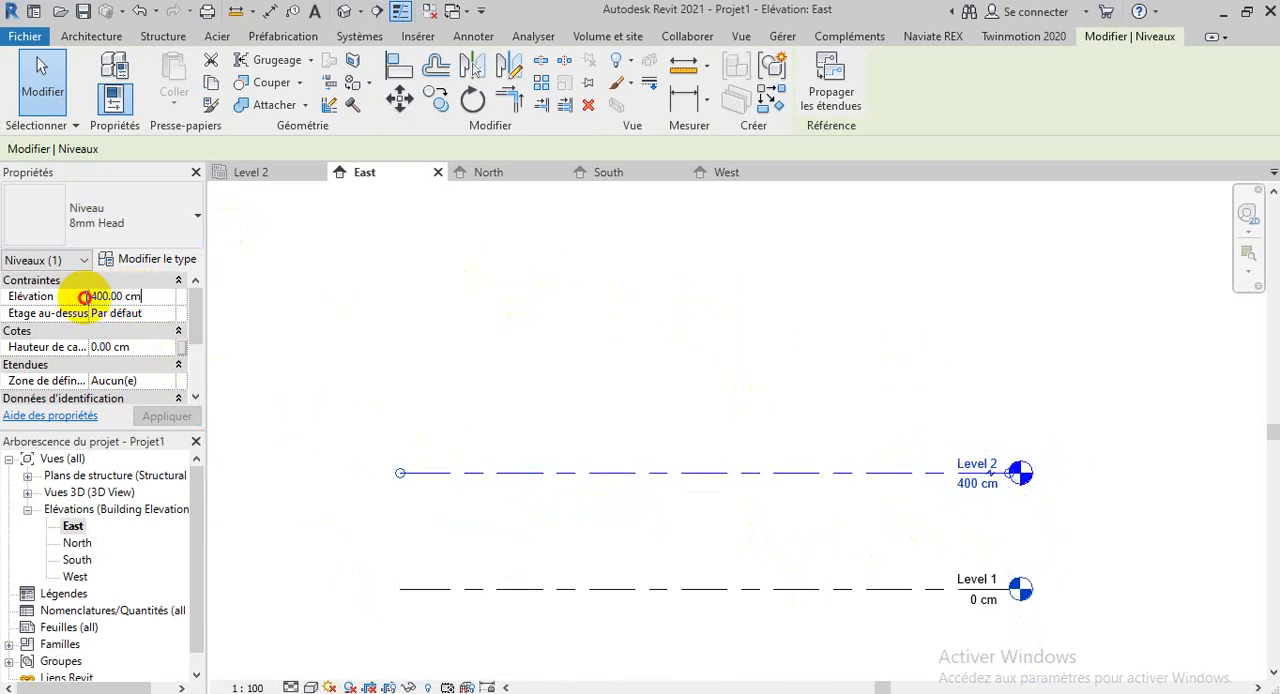
click(55, 303)
text(300)
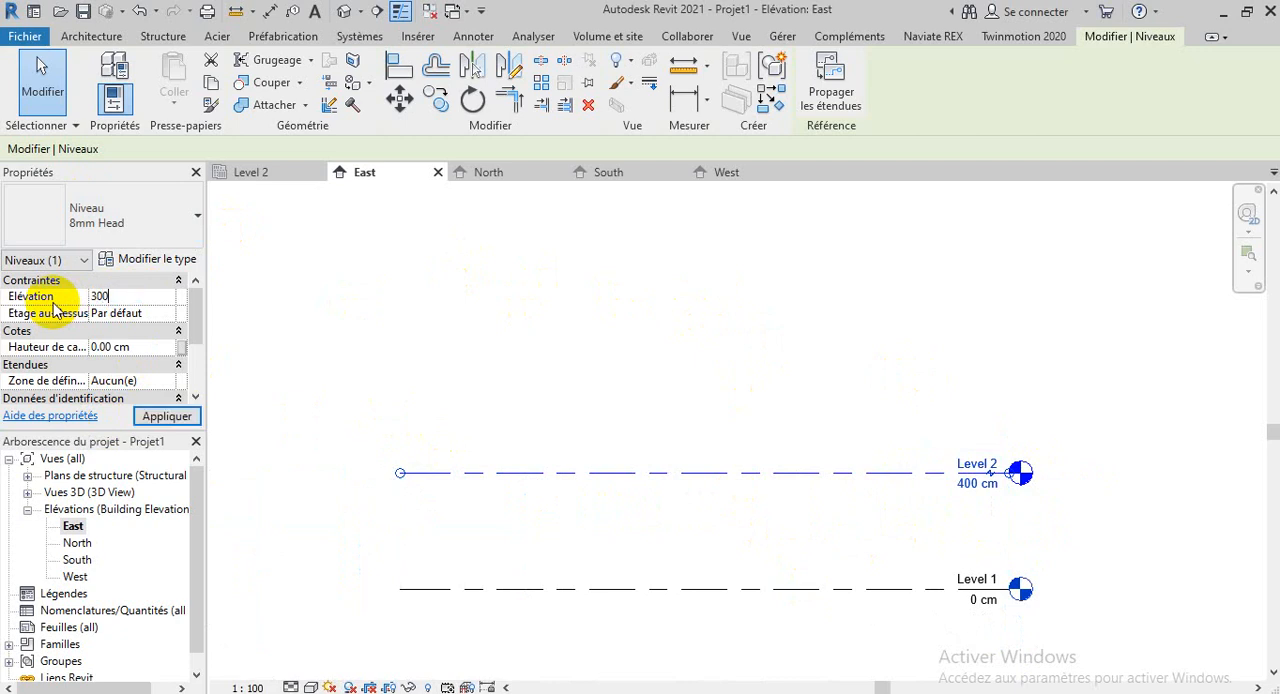
click(322, 333)
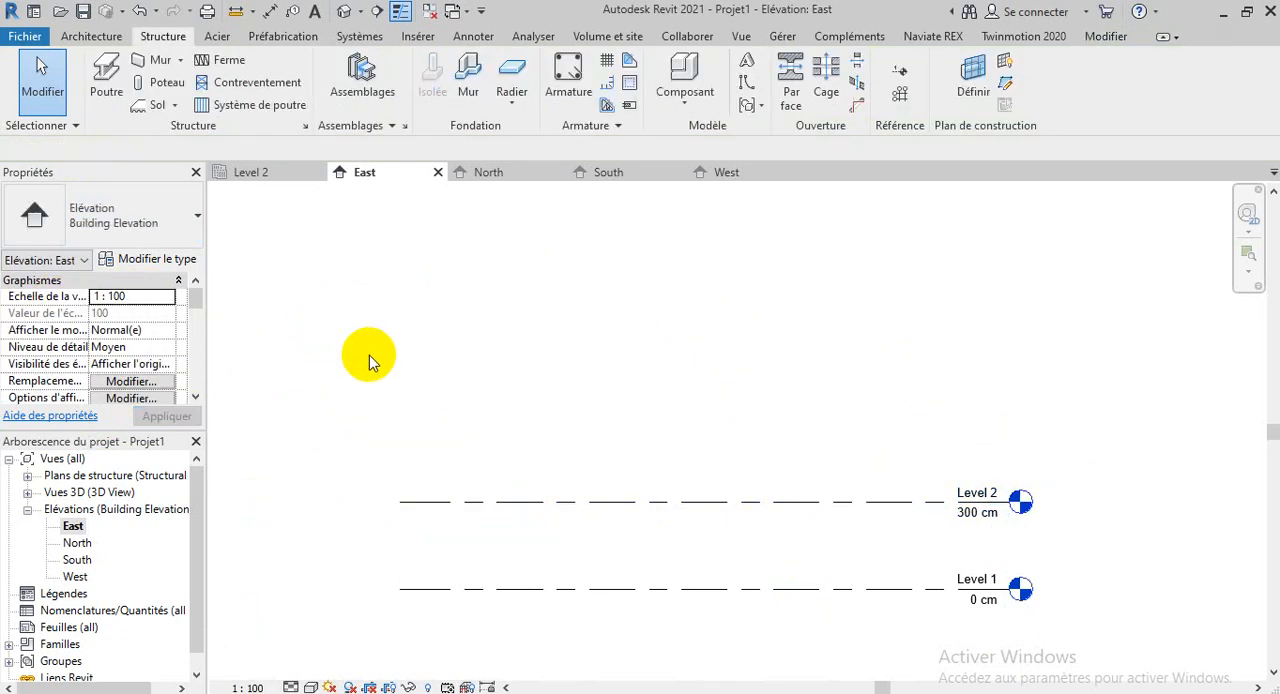
scroll(1018, 503, up, 5)
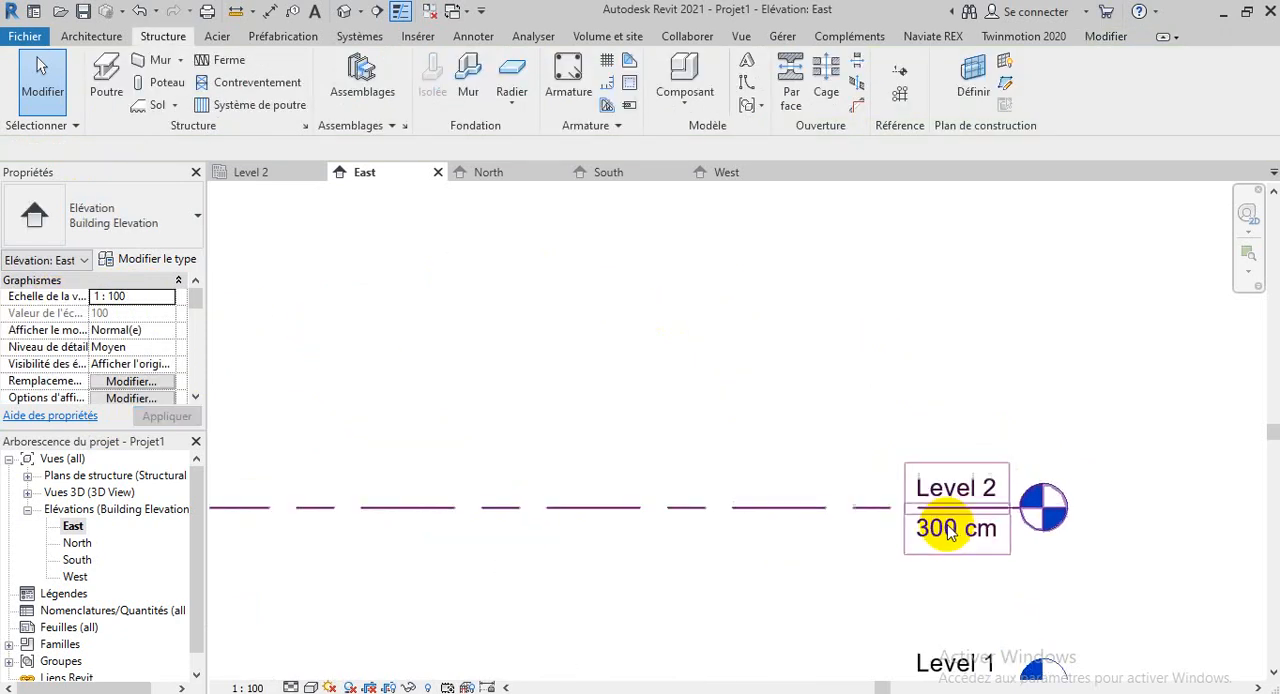
click(962, 467)
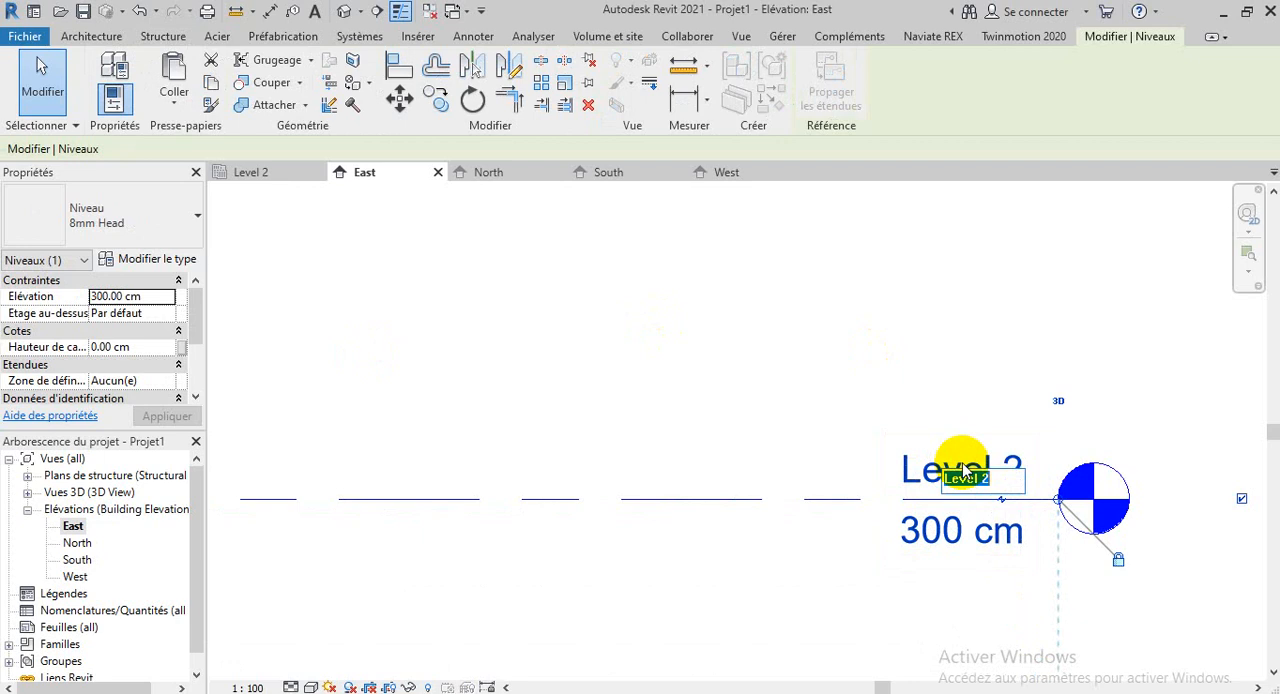
key(Return)
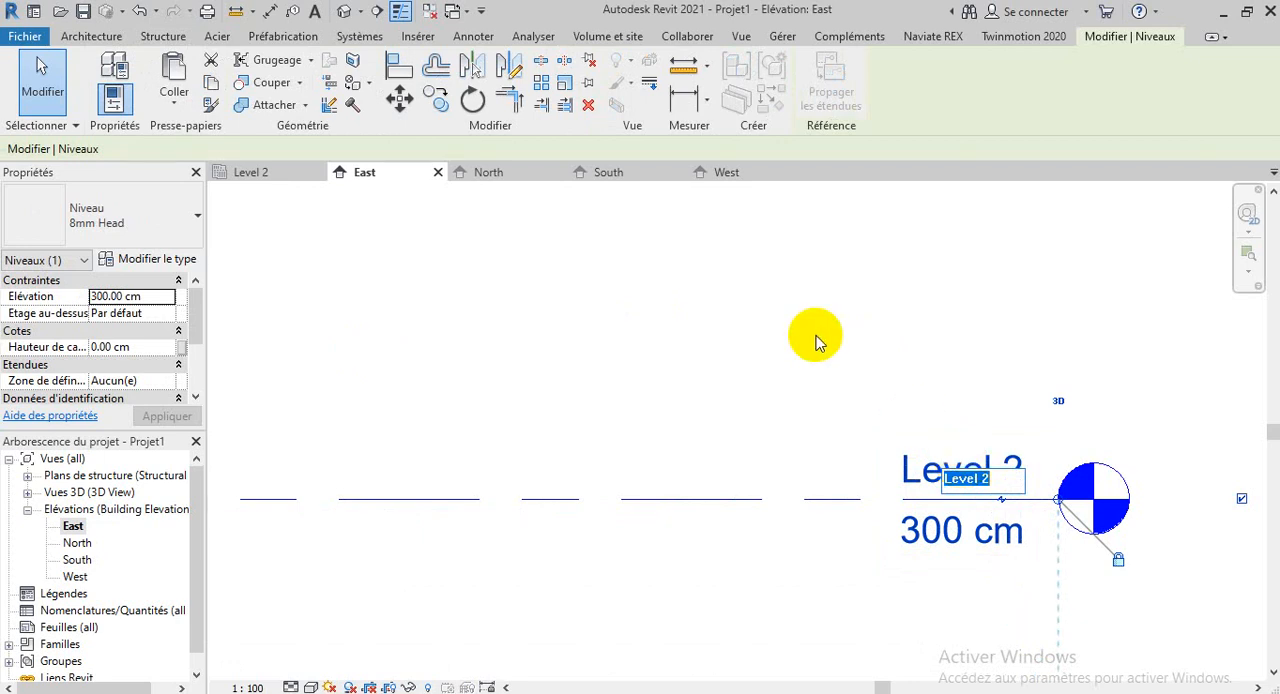
scroll(928, 345, down, 3)
Rename Level 1 to RDC and accept renaming the corresponding views as well
click(982, 527)
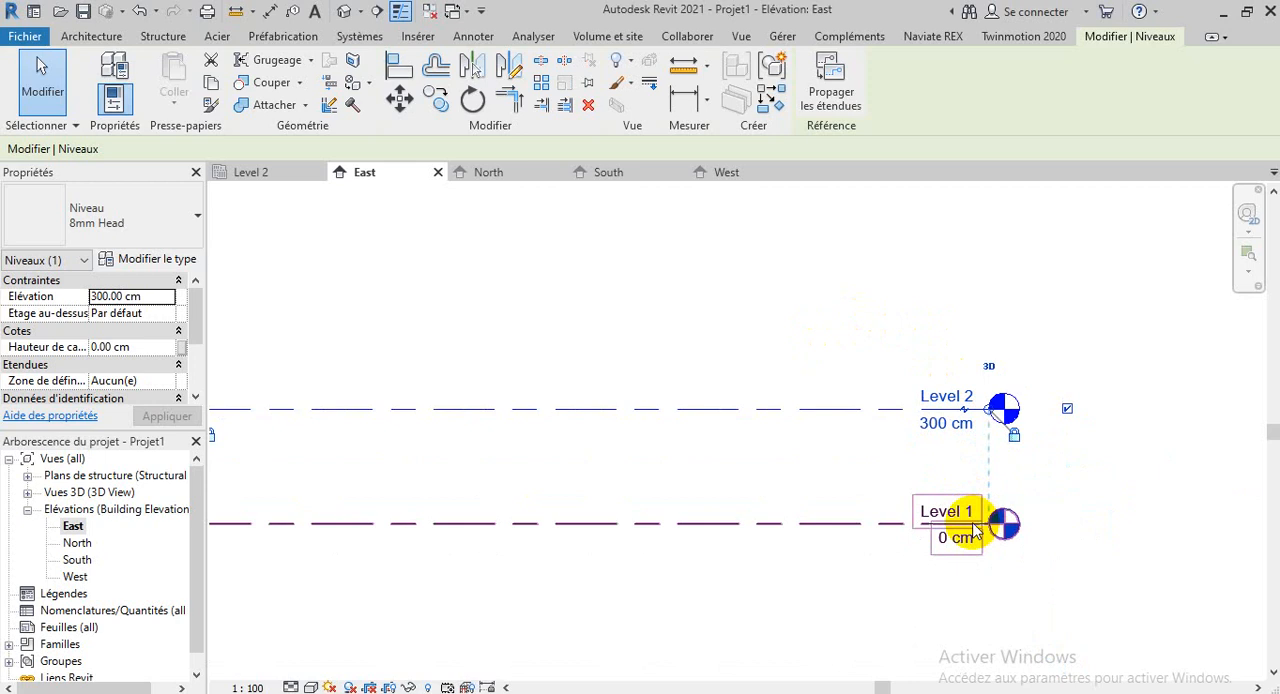
scroll(943, 520, up, 2)
click(938, 503)
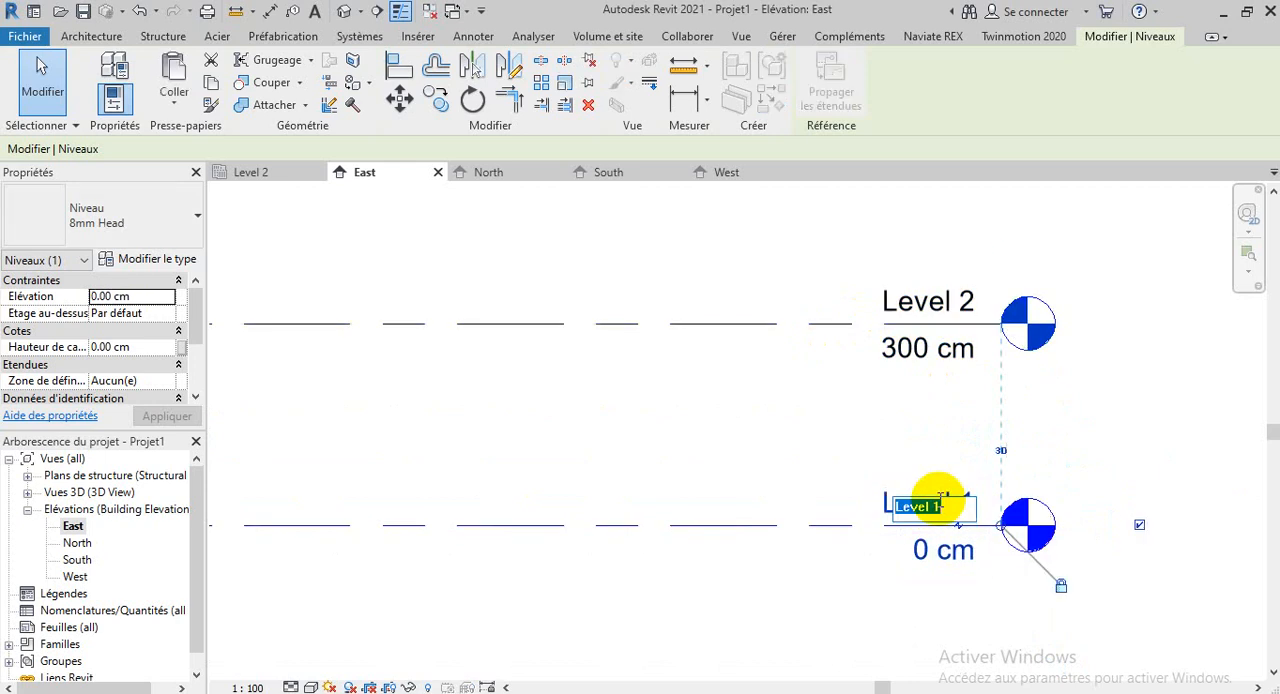
text(DRC)
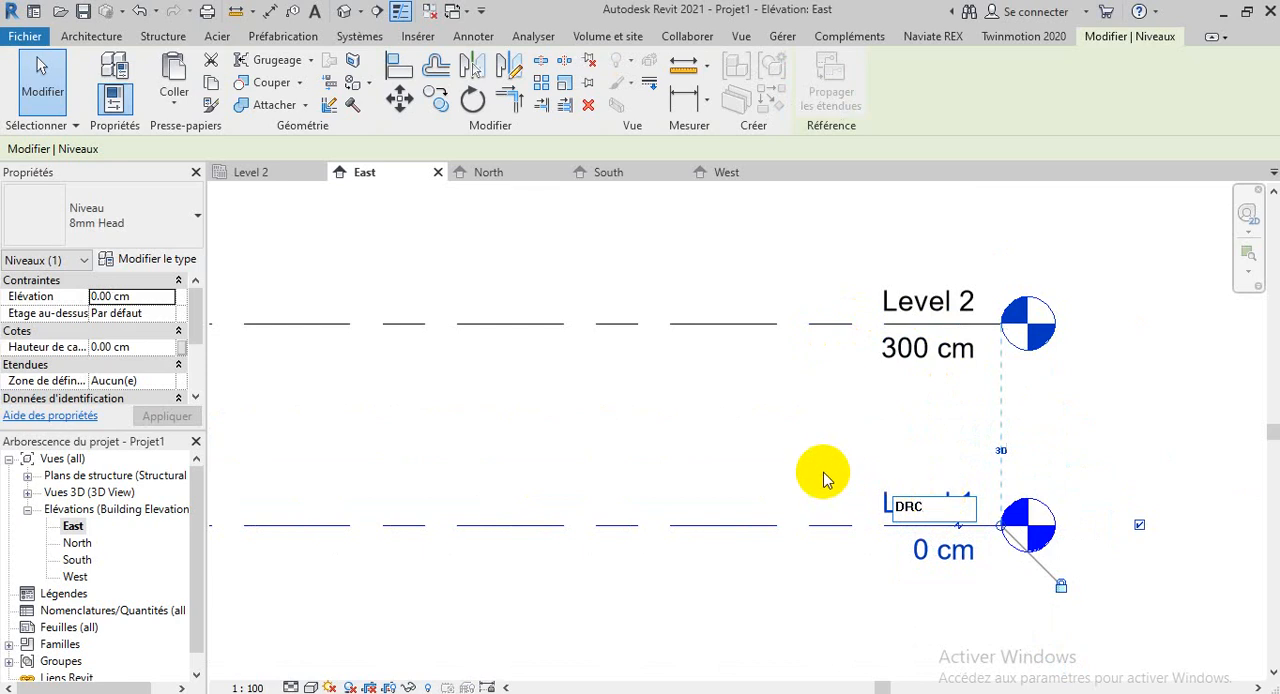
key(BackSpace)
key(BackSpace)
key(BackSpace)
text(RDC)
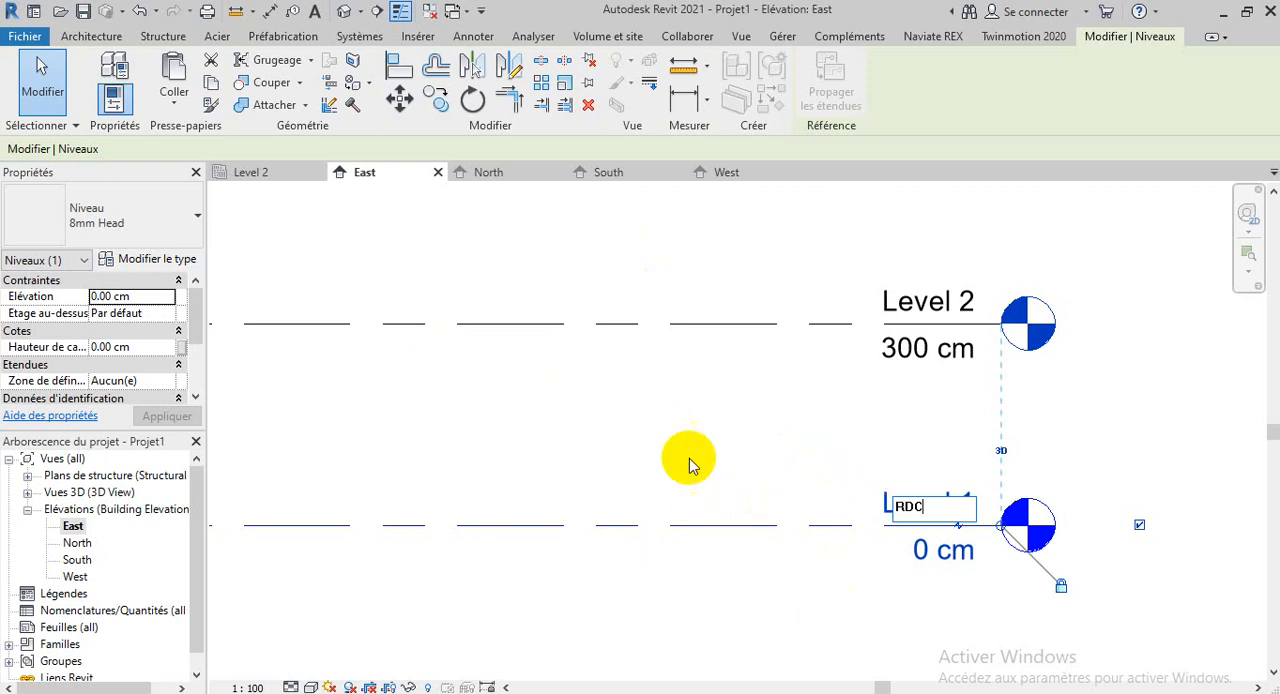
scroll(1014, 423, down, 2)
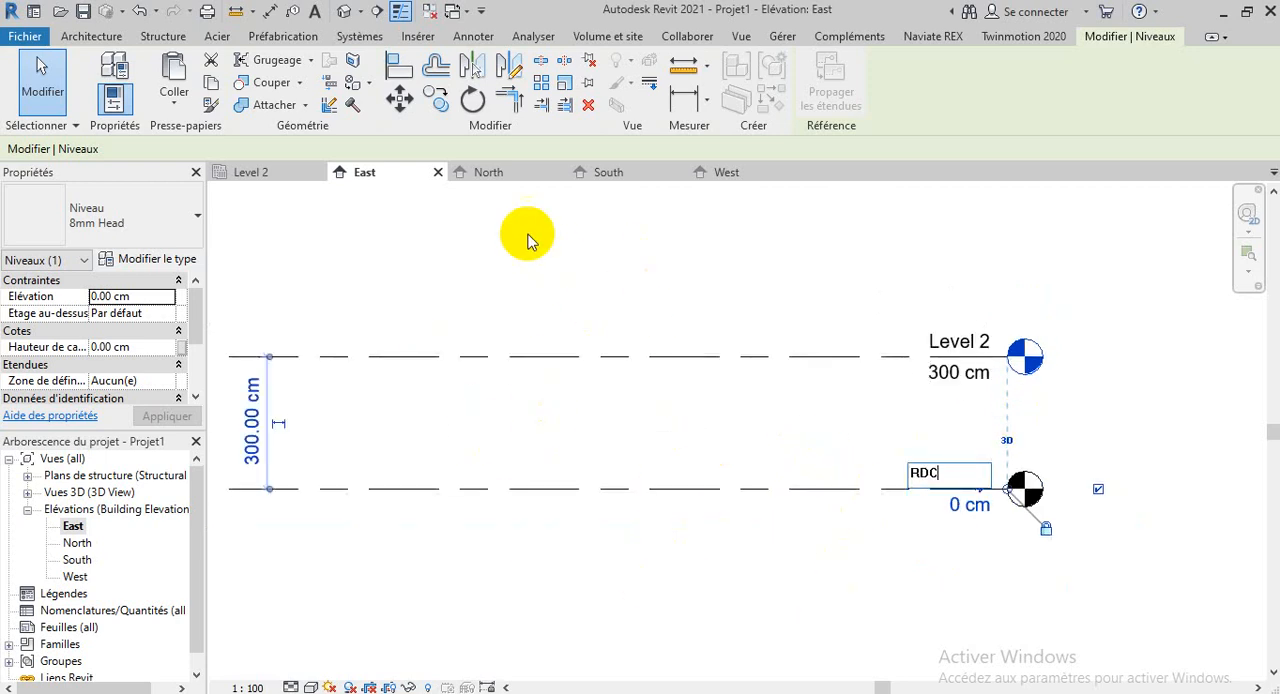
click(629, 268)
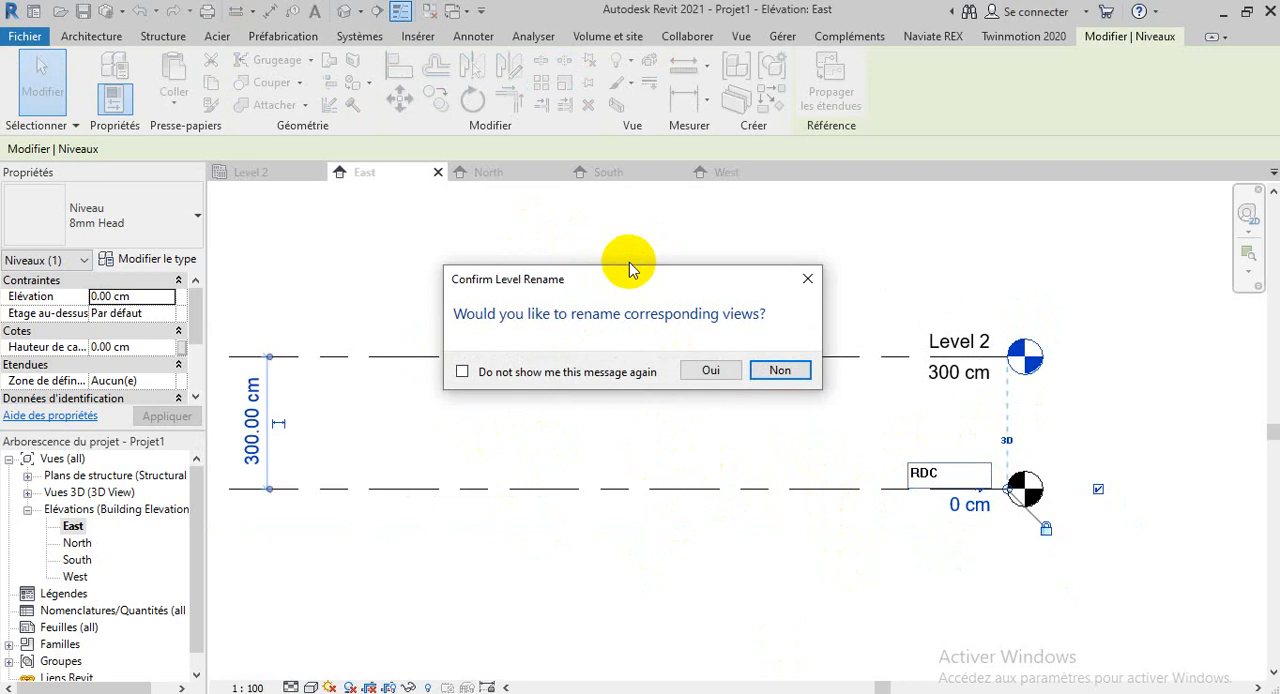
click(710, 370)
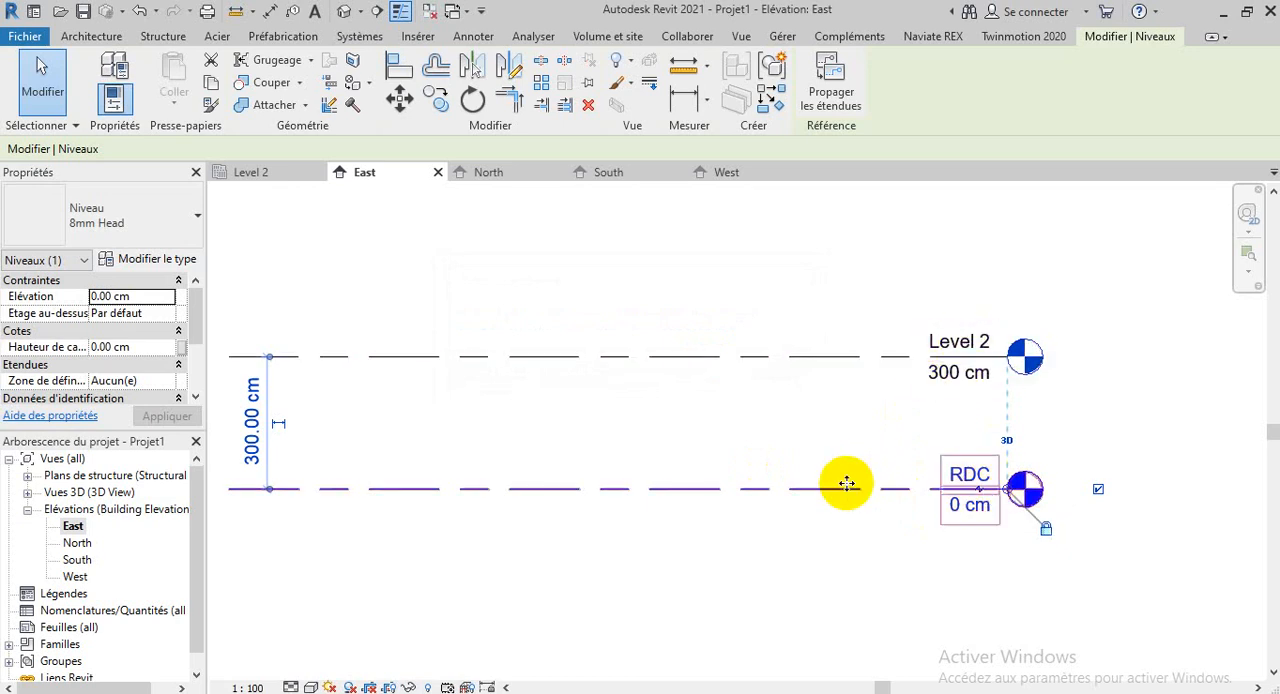
Rename Level 2 to ETAGE 1, accept renaming the corresponding views, and deselect the level
click(962, 342)
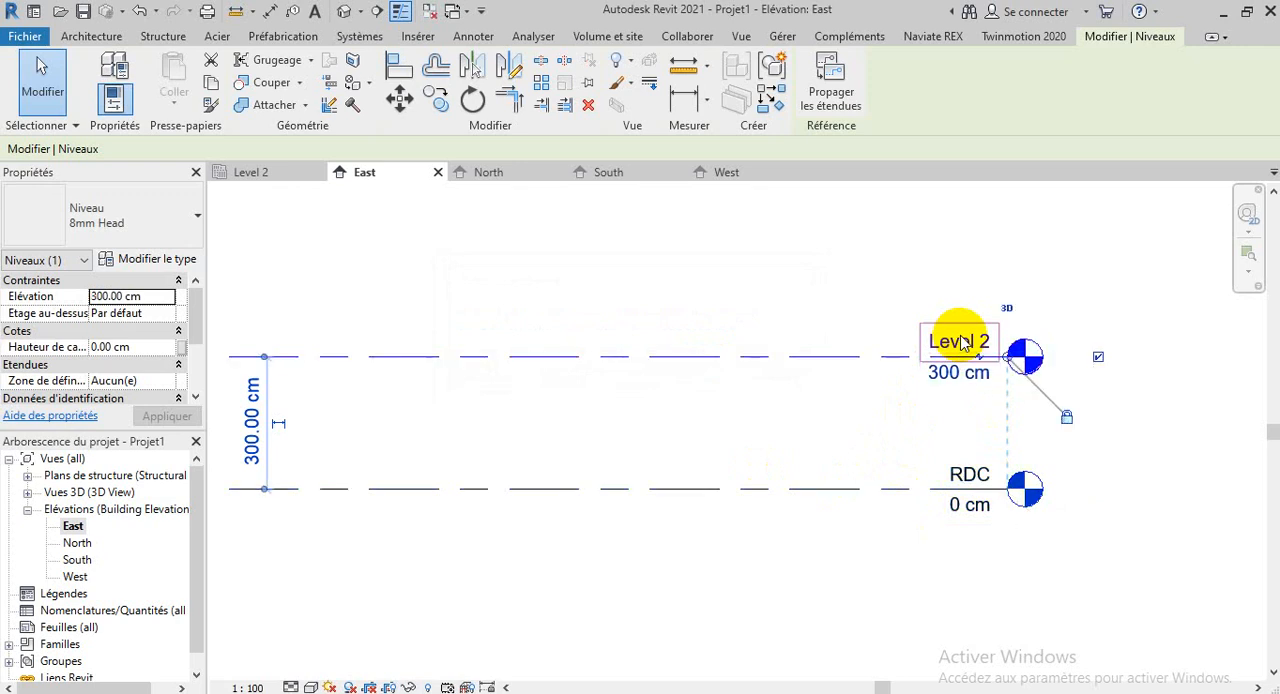
click(962, 340)
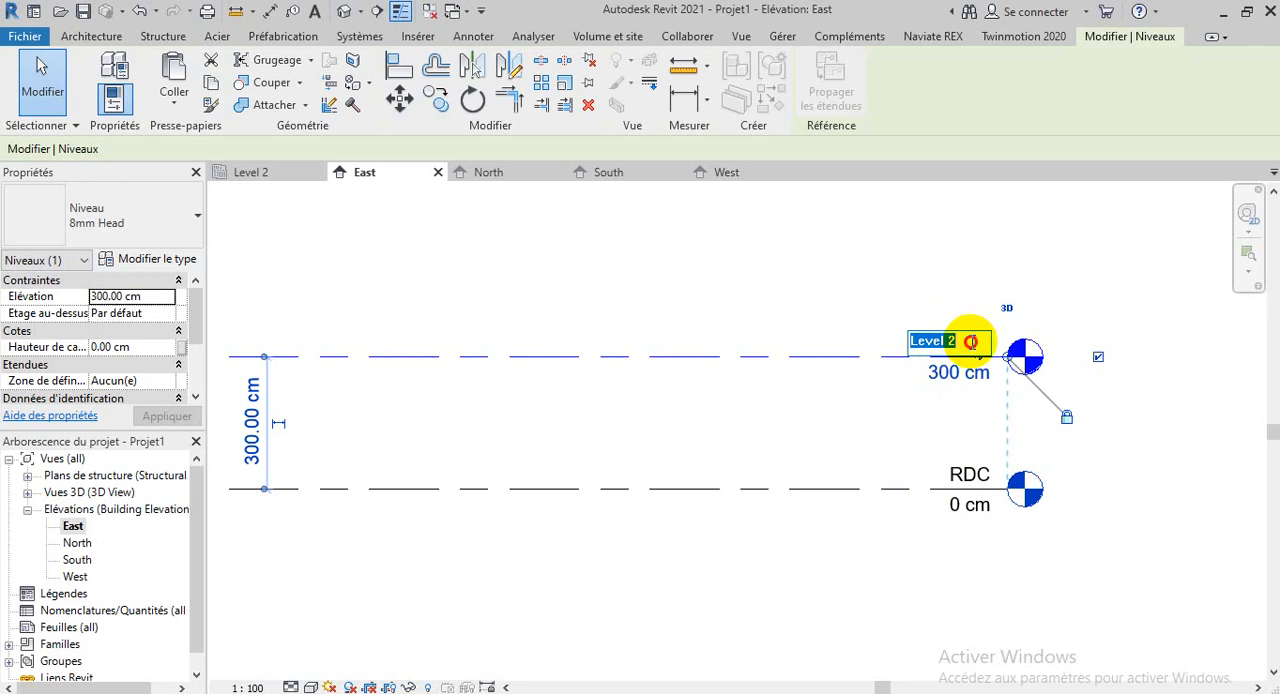
click(972, 342)
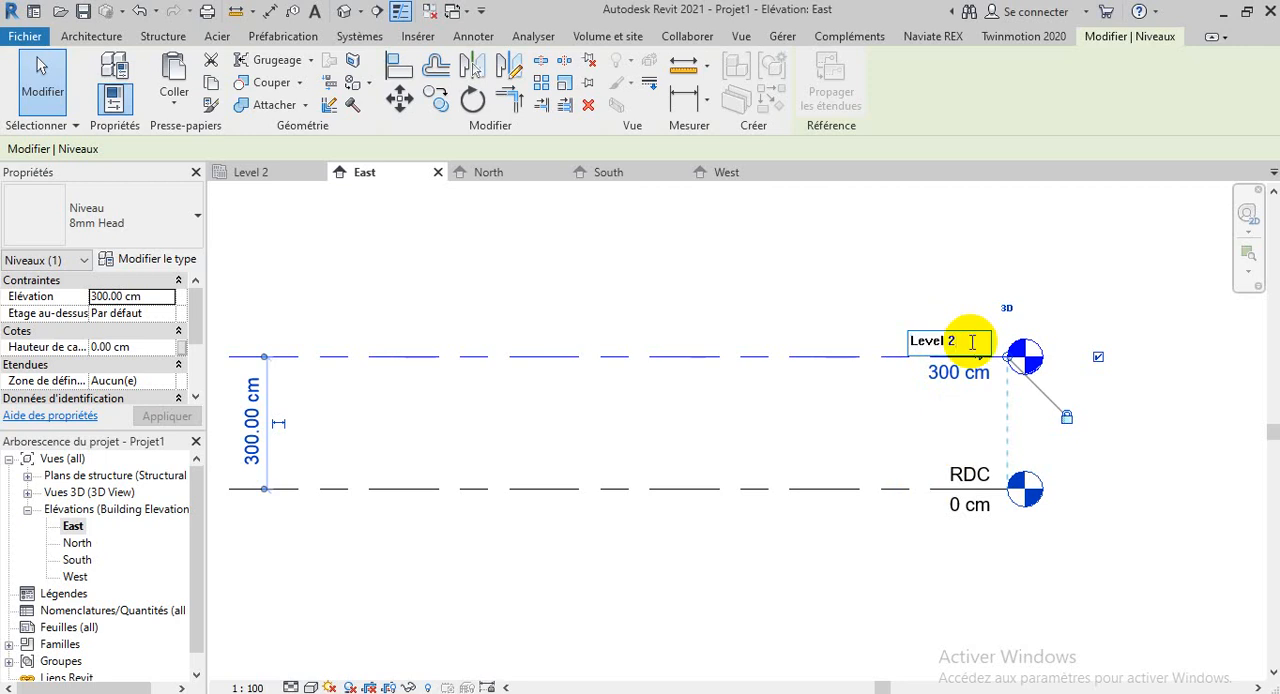
key(BackSpace)
key(BackSpace)
key(BackSpace)
key(BackSpace)
key(BackSpace)
key(BackSpace)
key(BackSpace)
text(ETAGE 1)
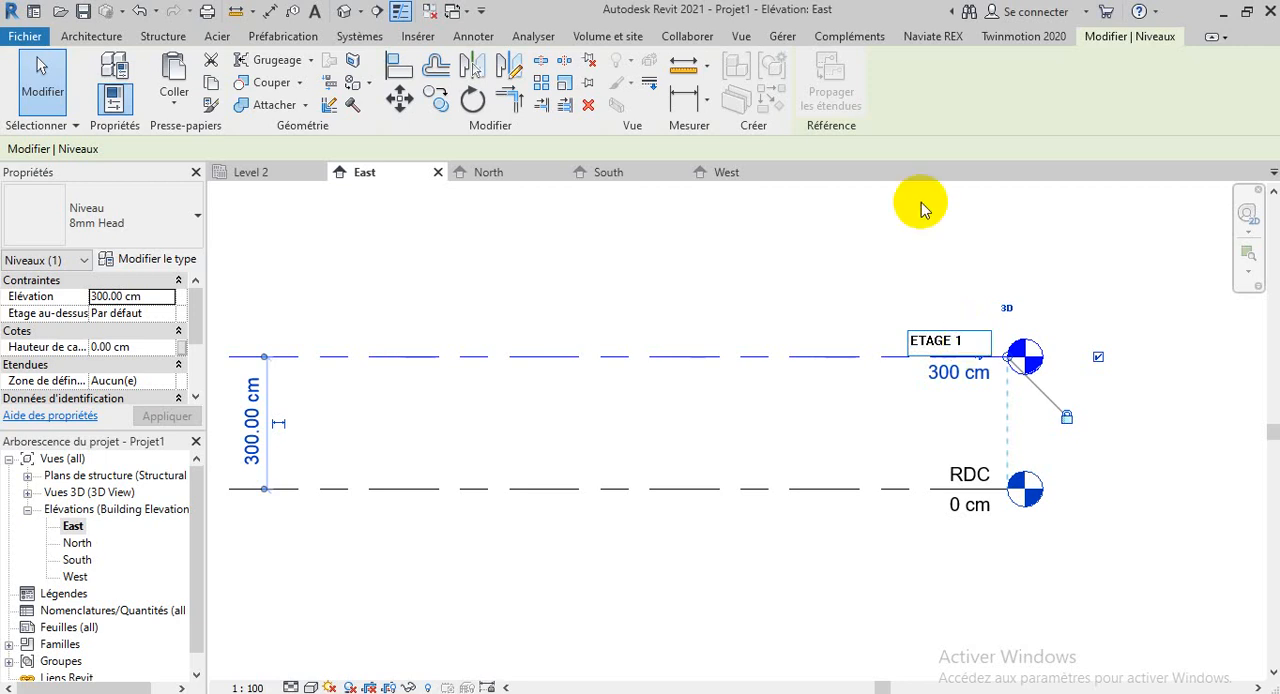
click(709, 266)
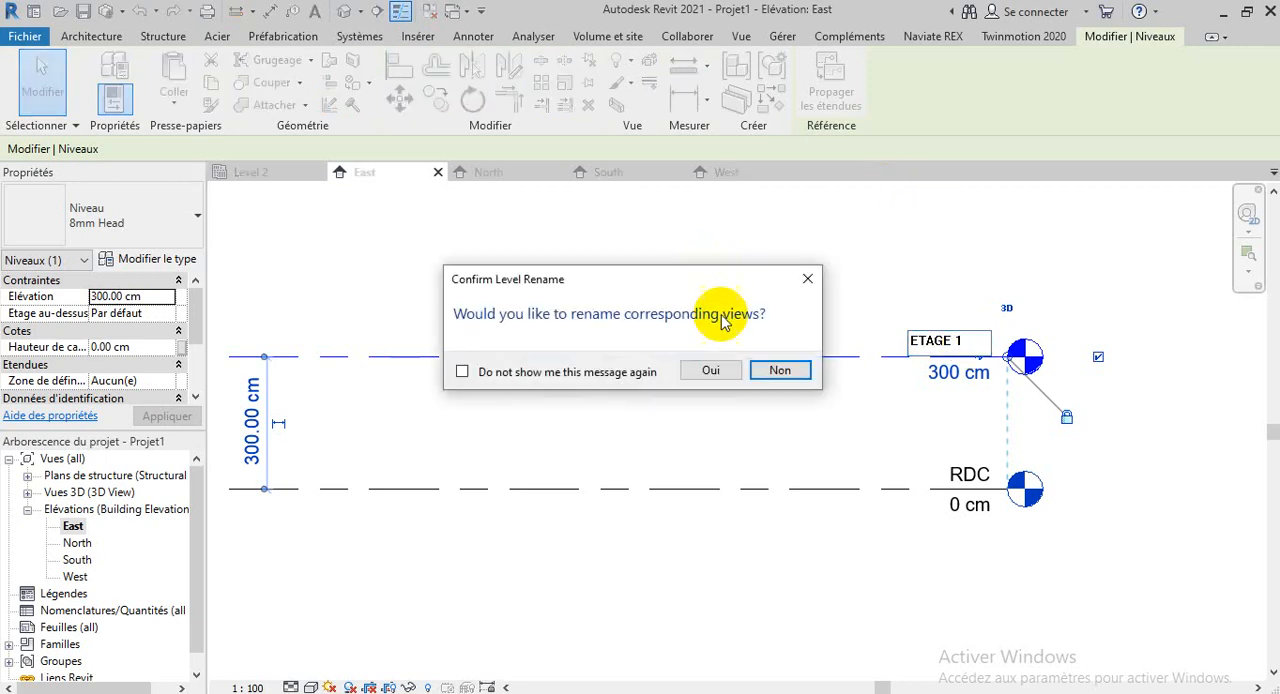
click(710, 372)
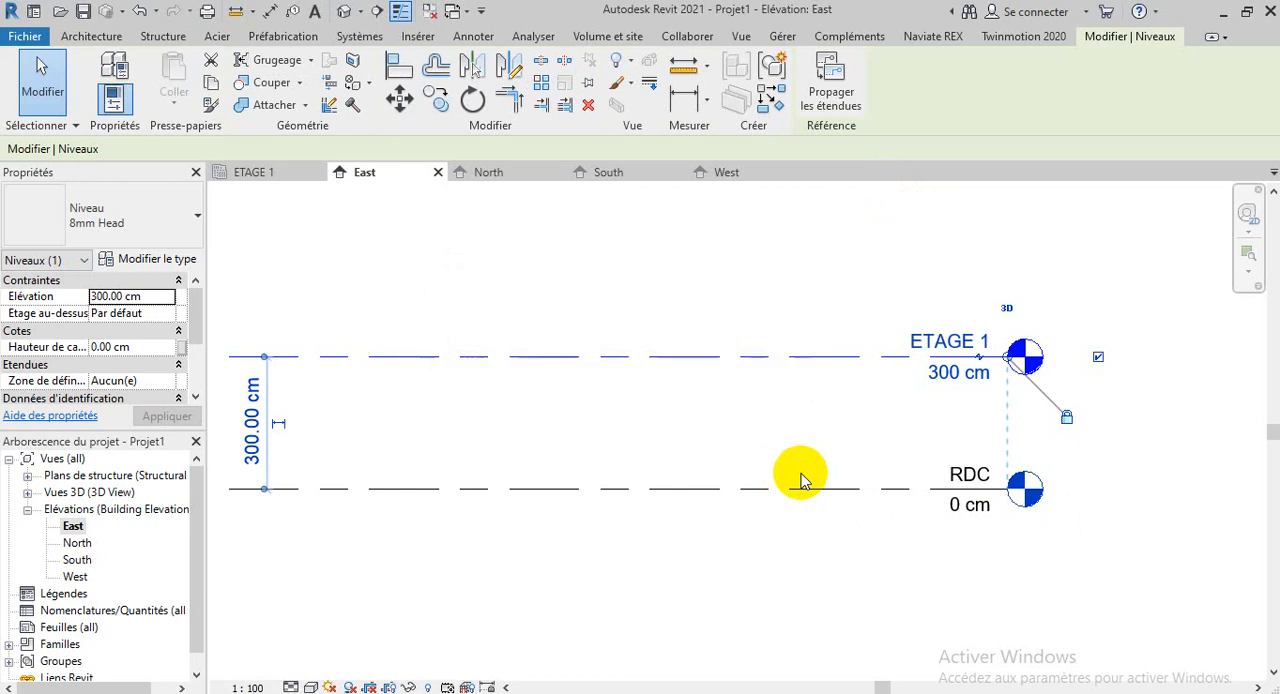
click(787, 403)
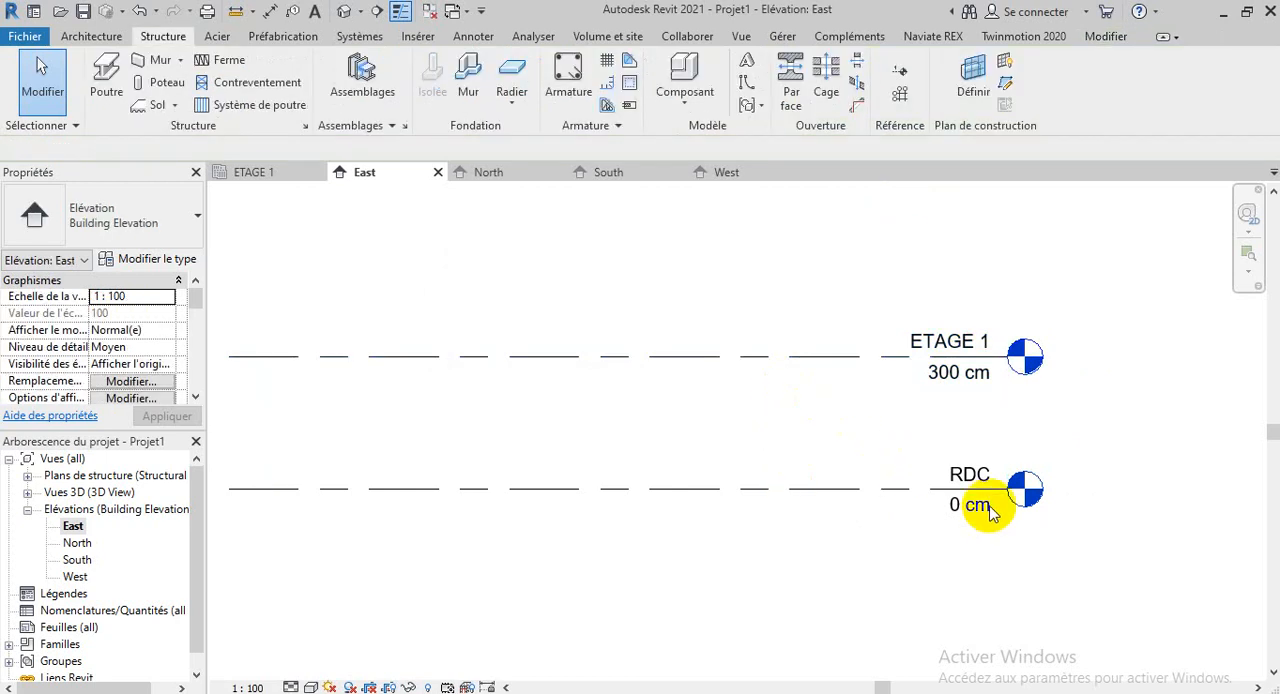
scroll(1106, 598, down, 3)
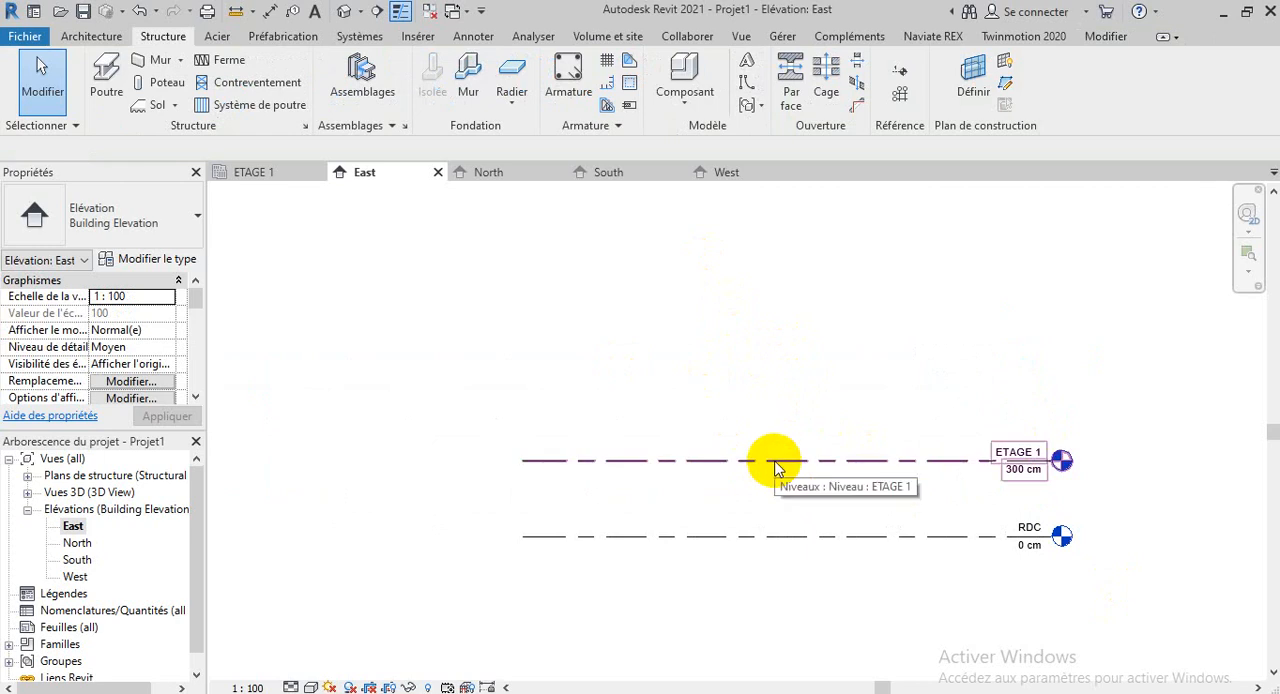
click(800, 537)
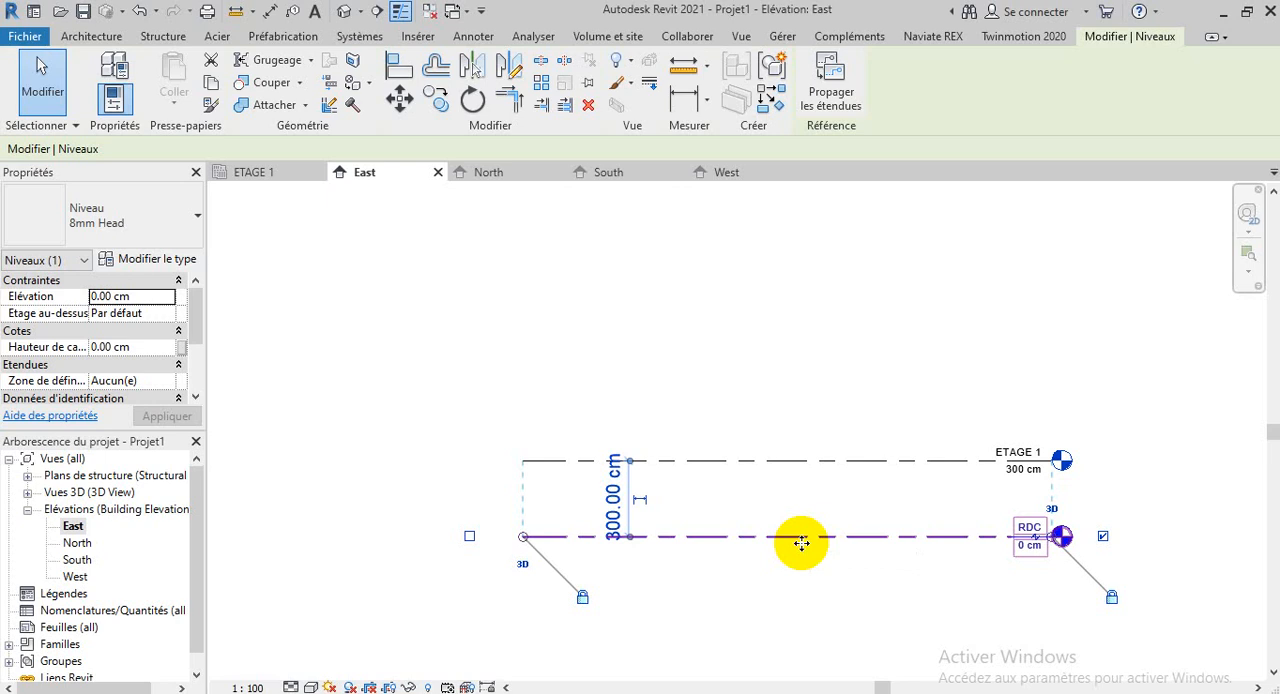
click(806, 400)
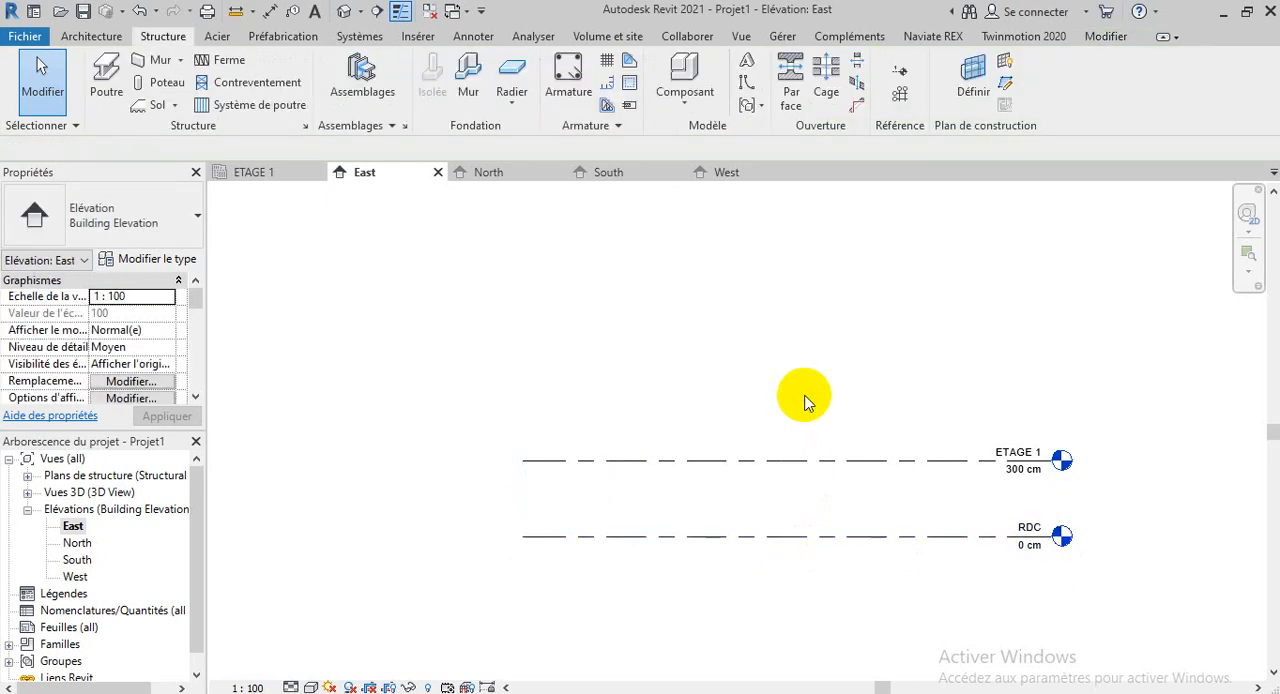
click(784, 462)
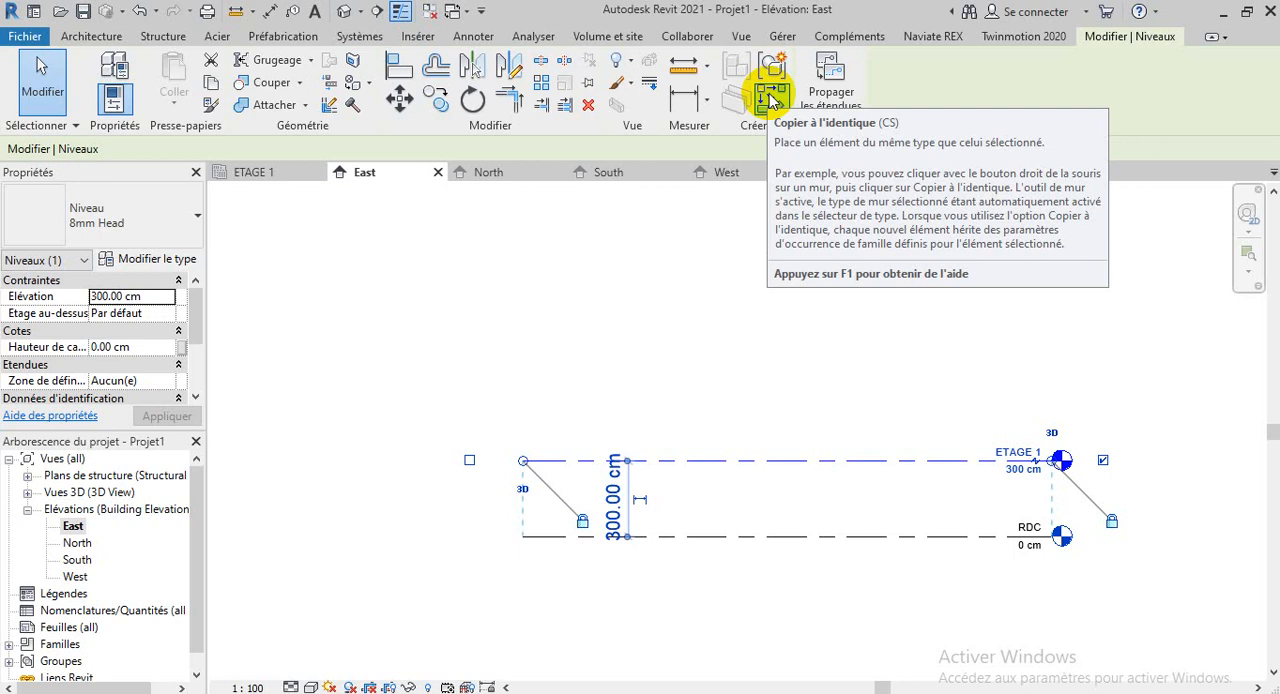
click(771, 100)
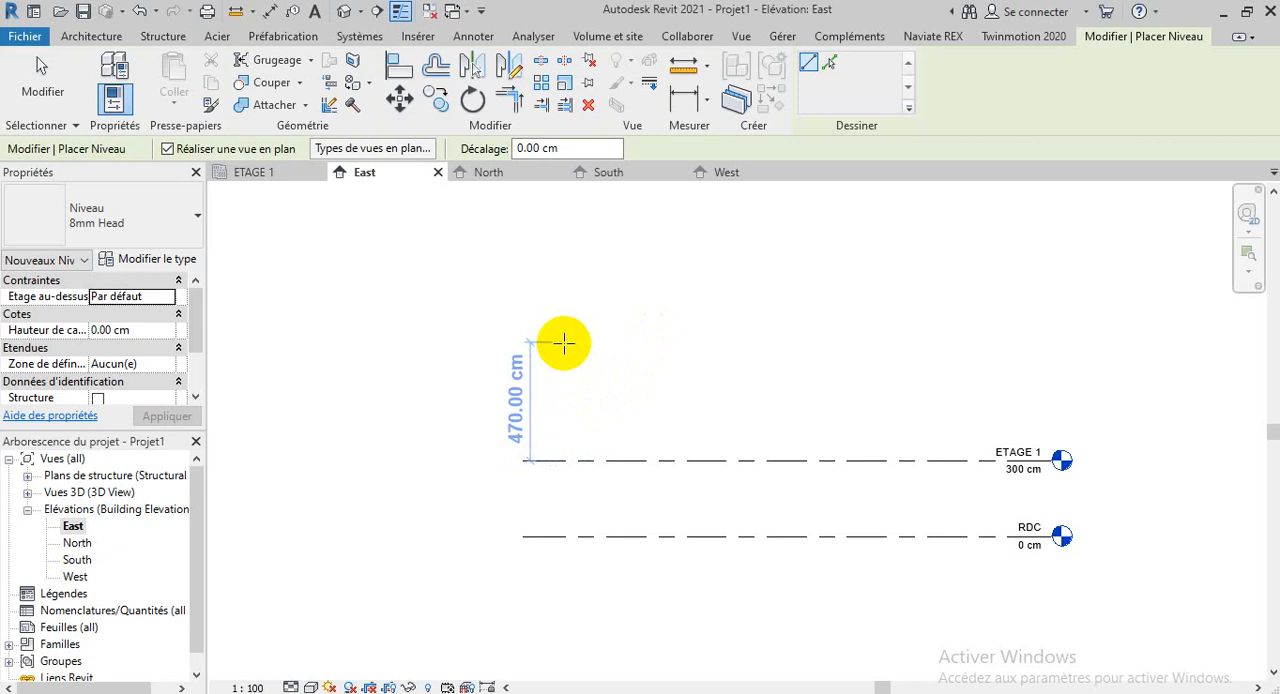
text(600)
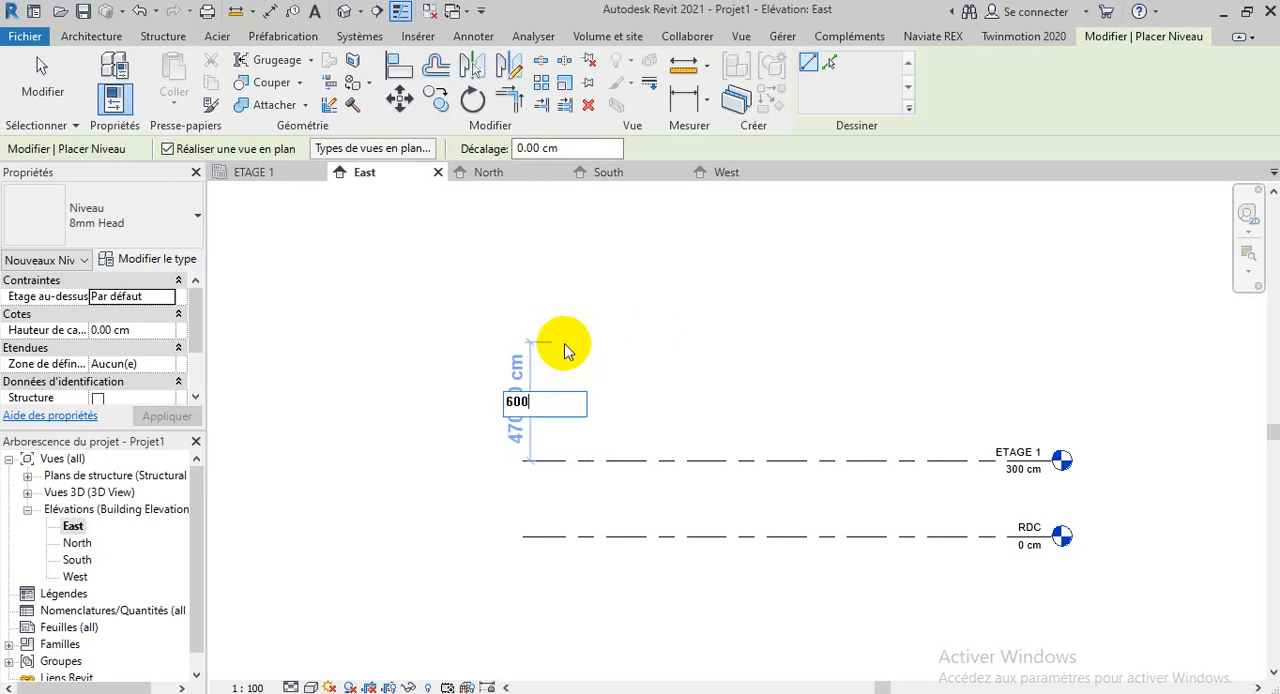
key(Return)
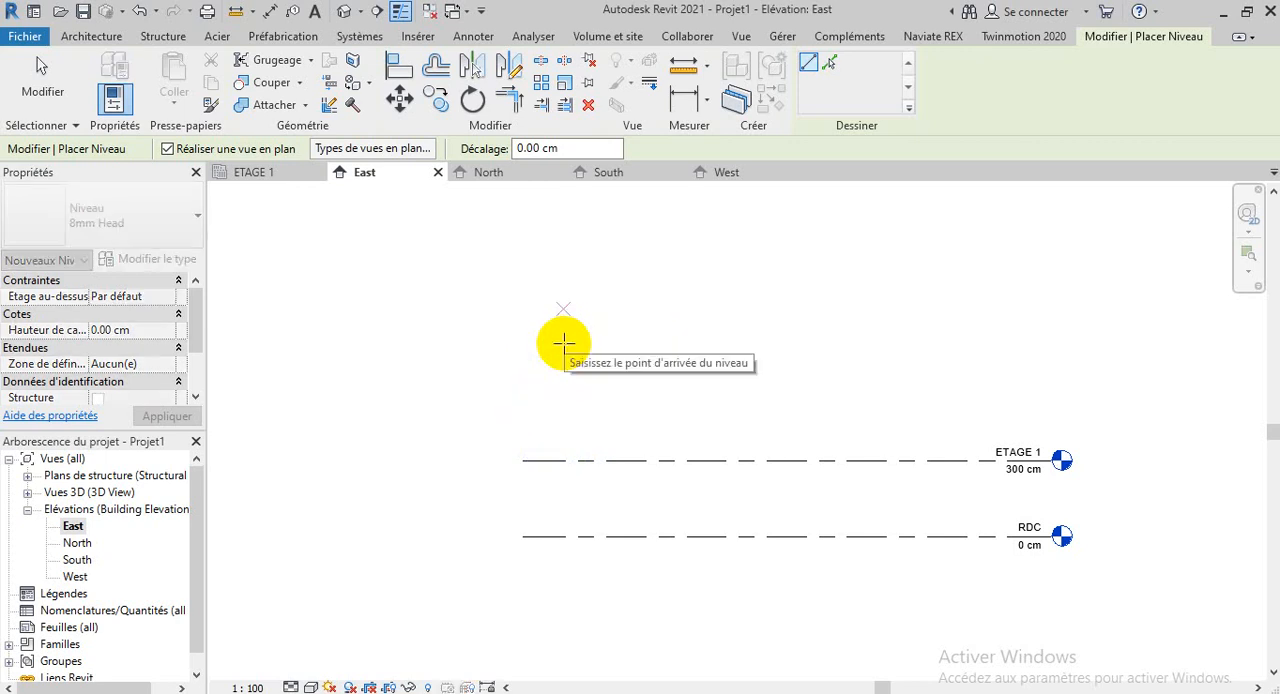
click(503, 332)
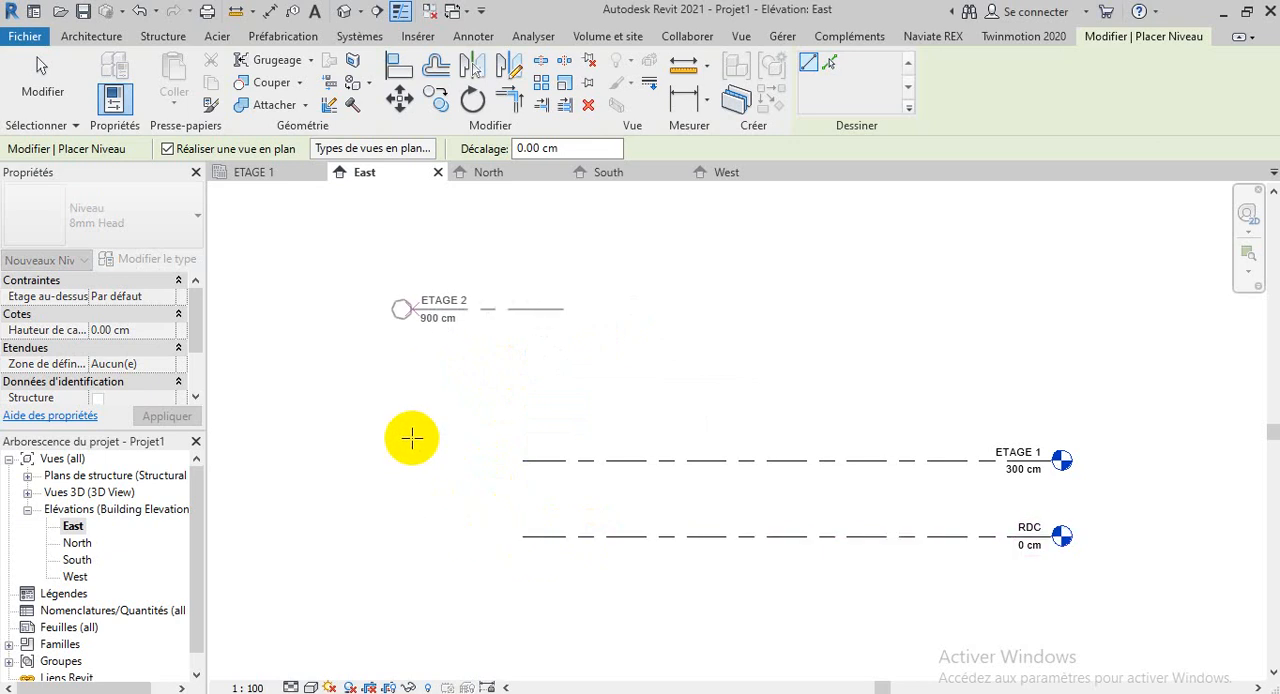
key(Escape)
key(Escape)
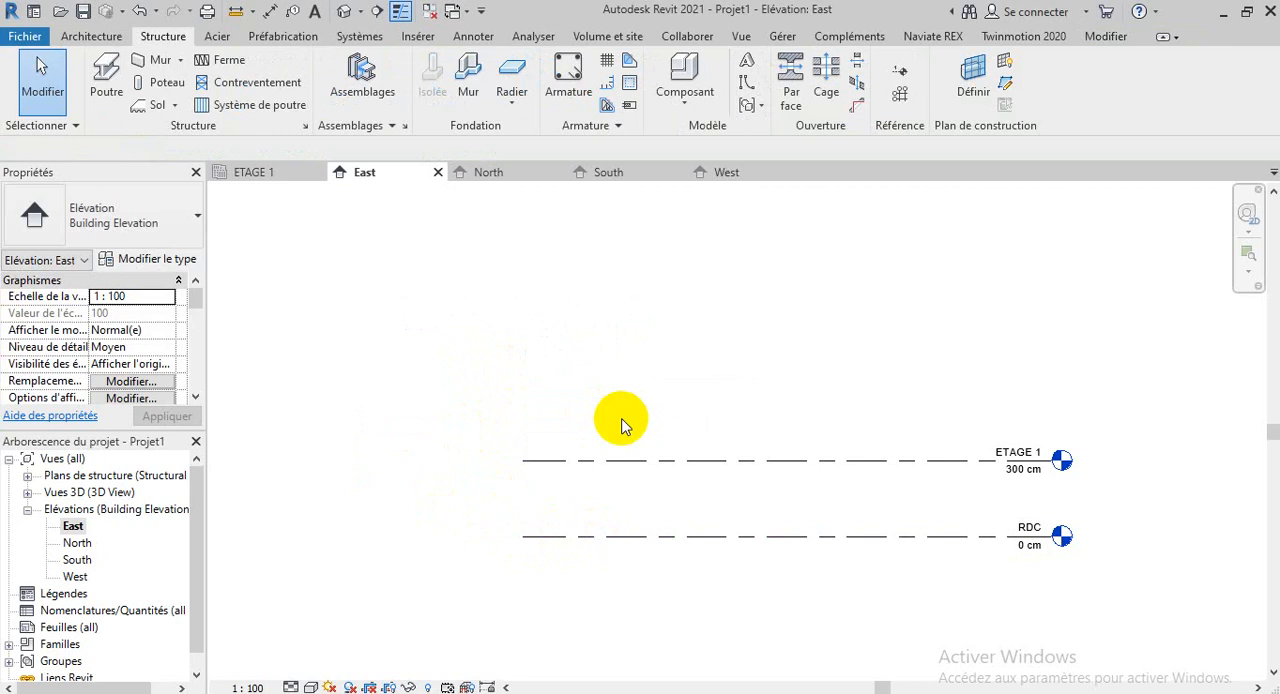
Use Create Similar on ETAGE 1 to draw a new level 300 cm above it, aligned with both ends of the existing levels
click(703, 462)
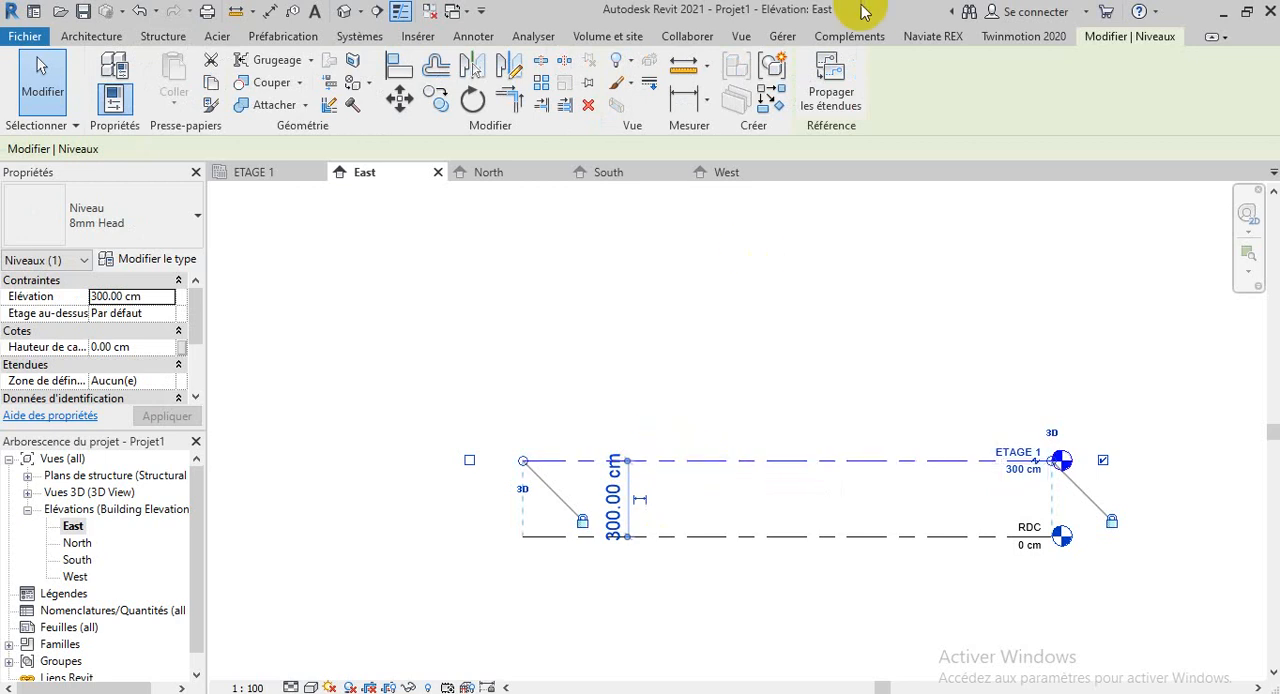
click(775, 96)
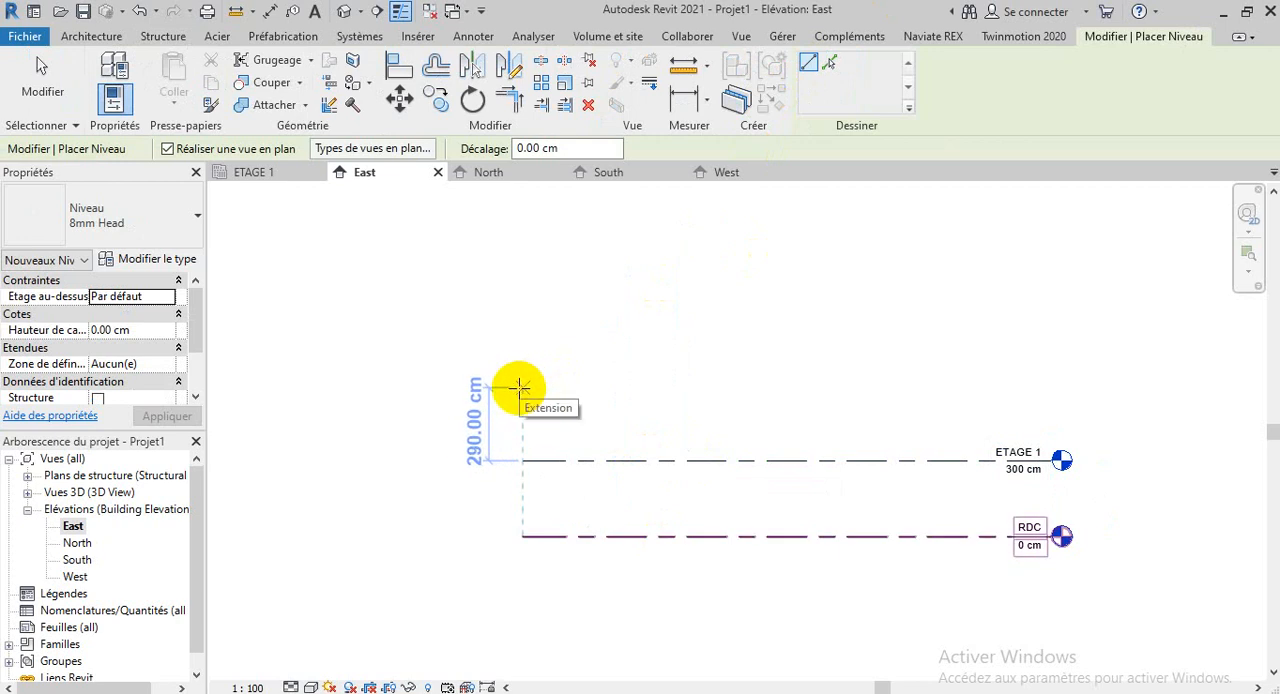
click(519, 384)
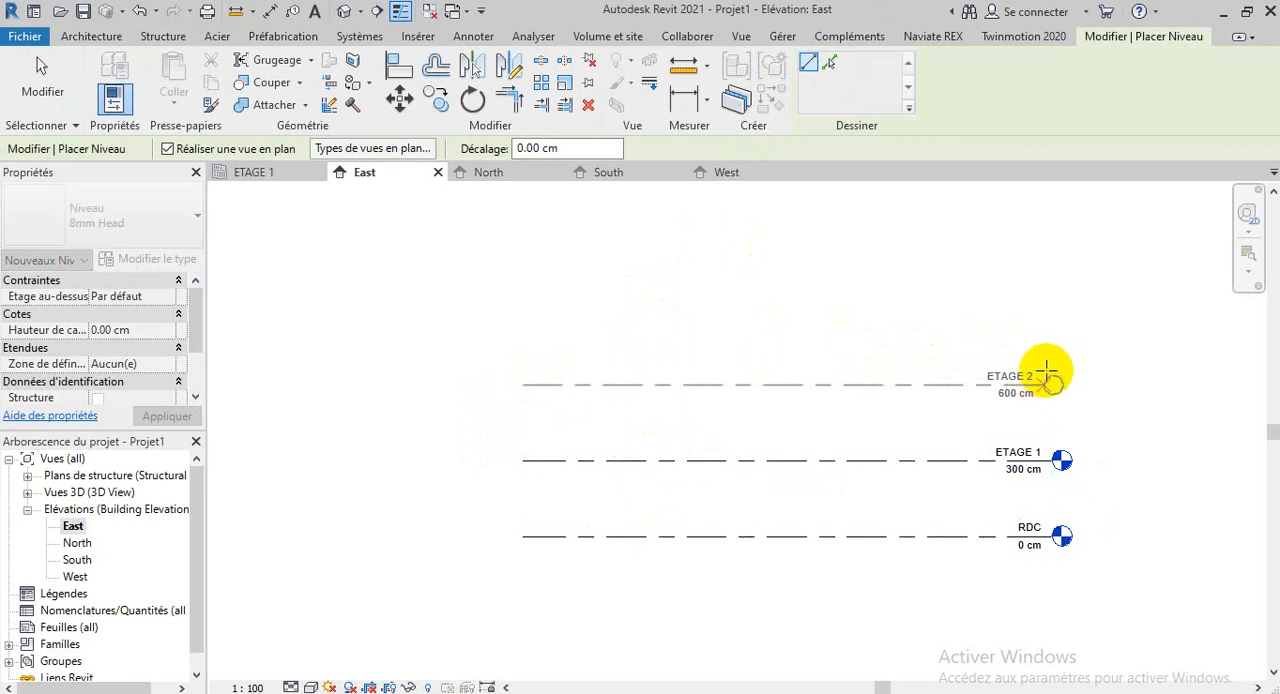
click(1052, 375)
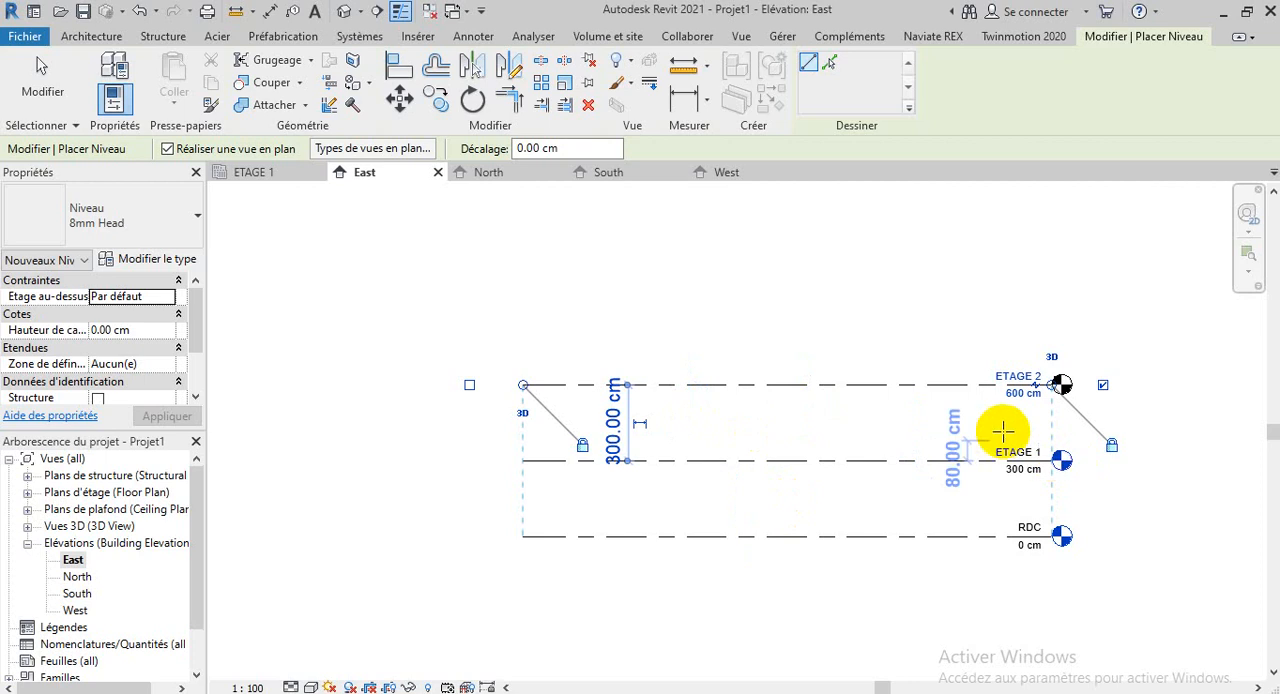
scroll(1020, 376, up, 3)
scroll(950, 378, up, 2)
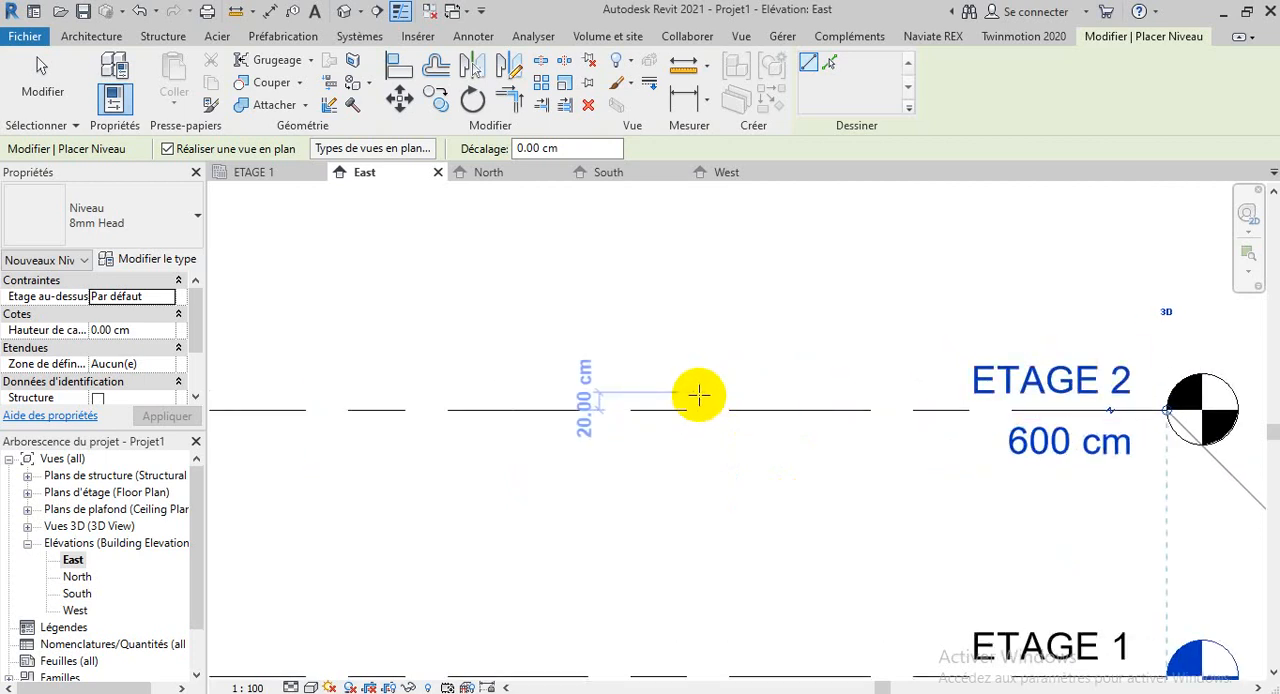
scroll(698, 396, down, 3)
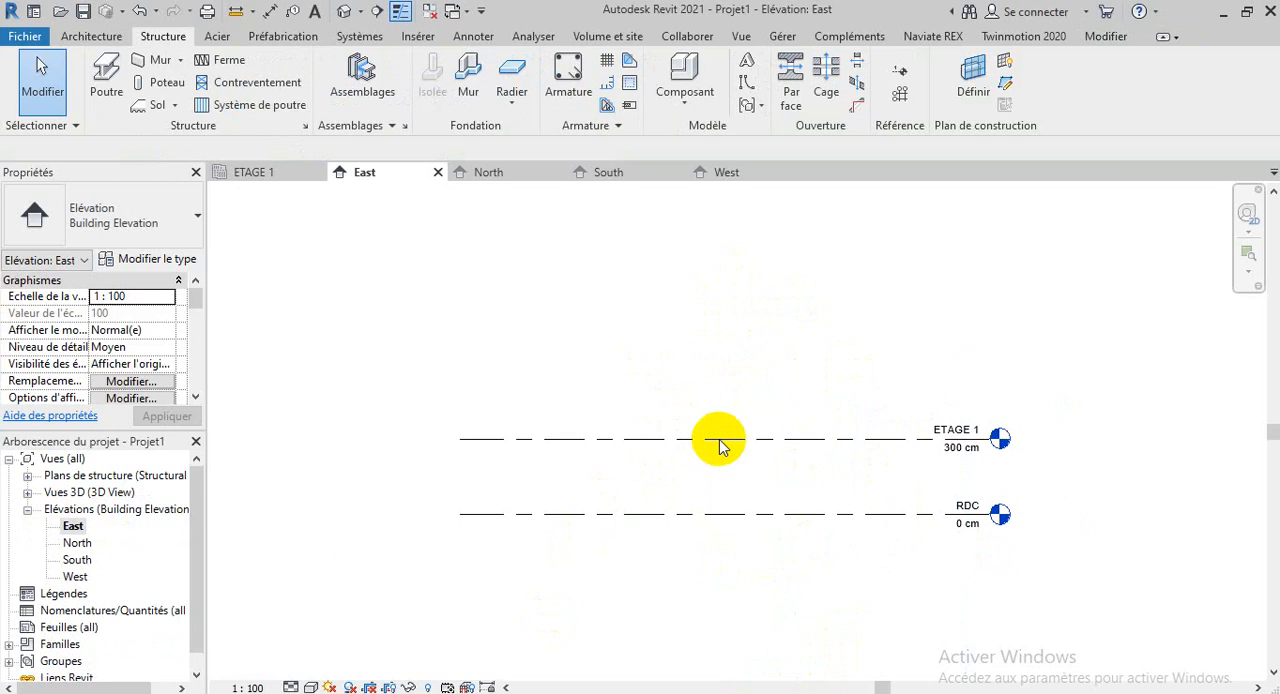
click(672, 360)
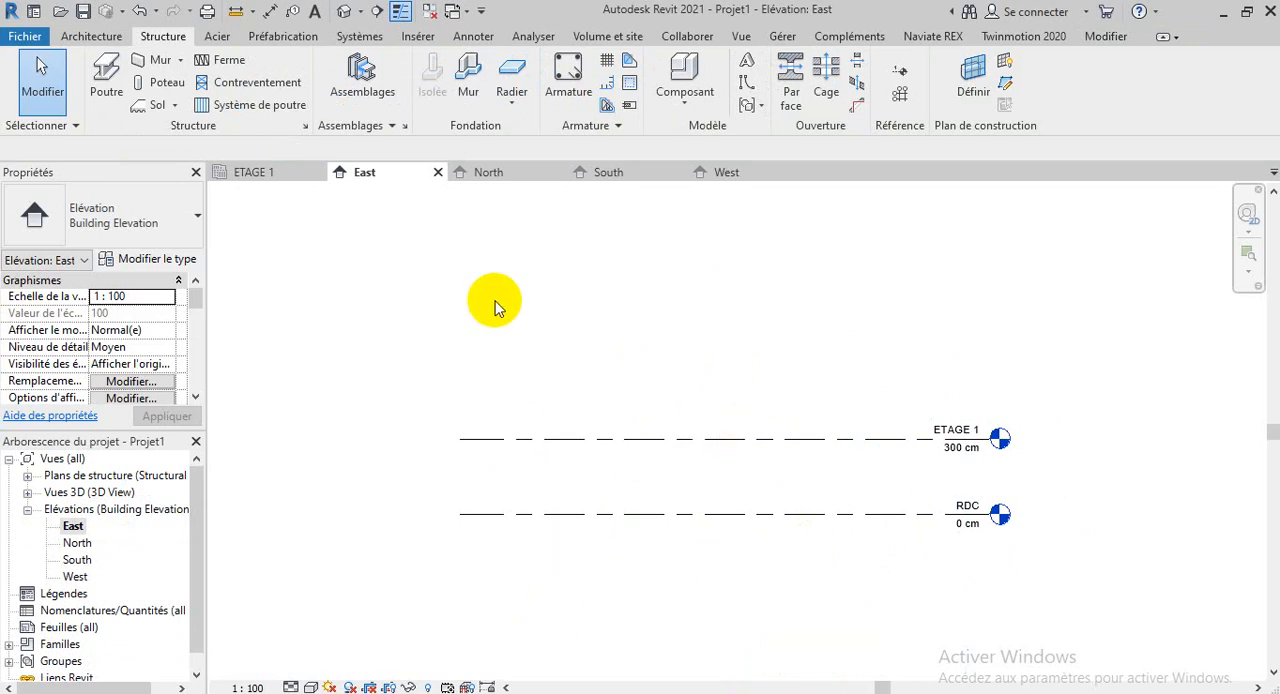
right_click(640, 242)
click(707, 258)
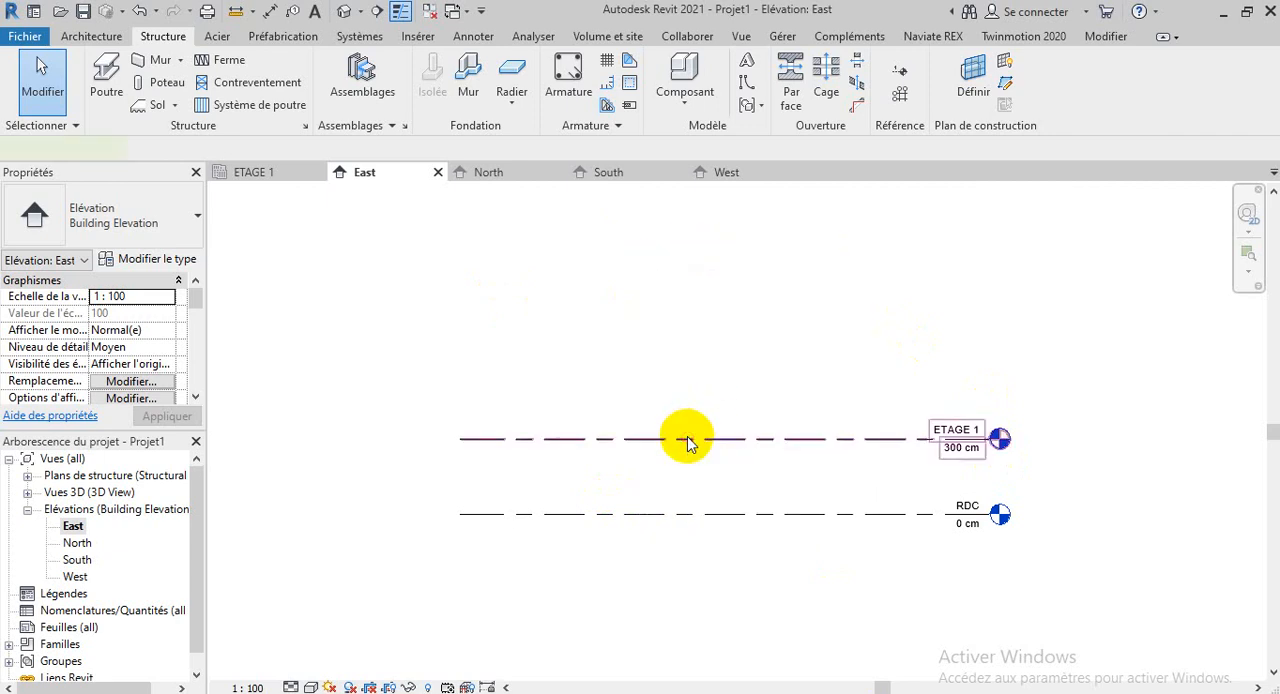
Redraw a level 300 cm above ETAGE 1 with Create Similar, matching the ends of the existing levels, and end the command
click(687, 440)
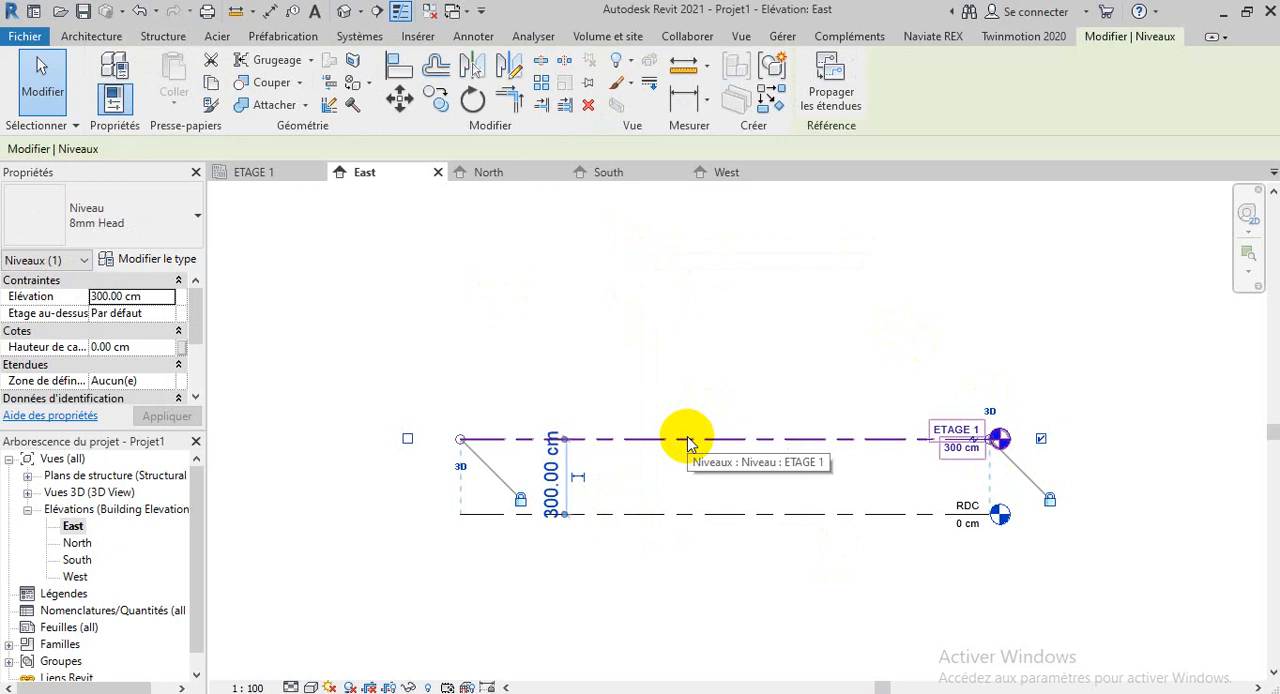
click(776, 104)
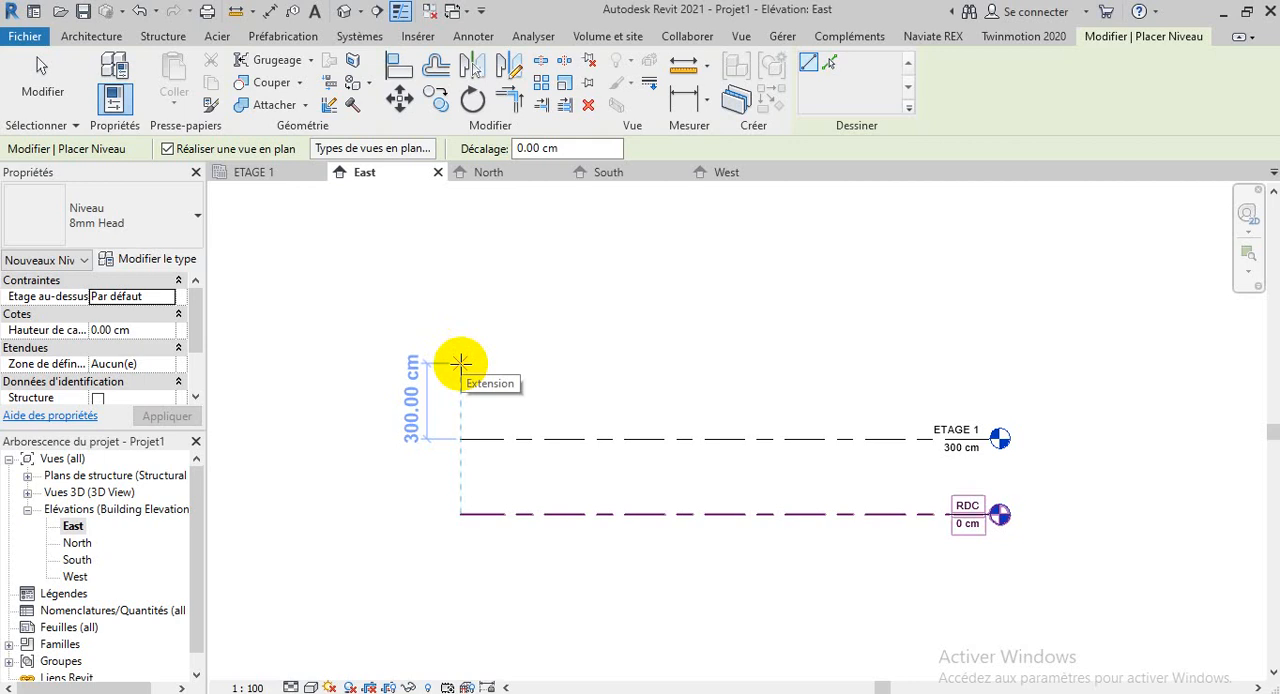
click(460, 362)
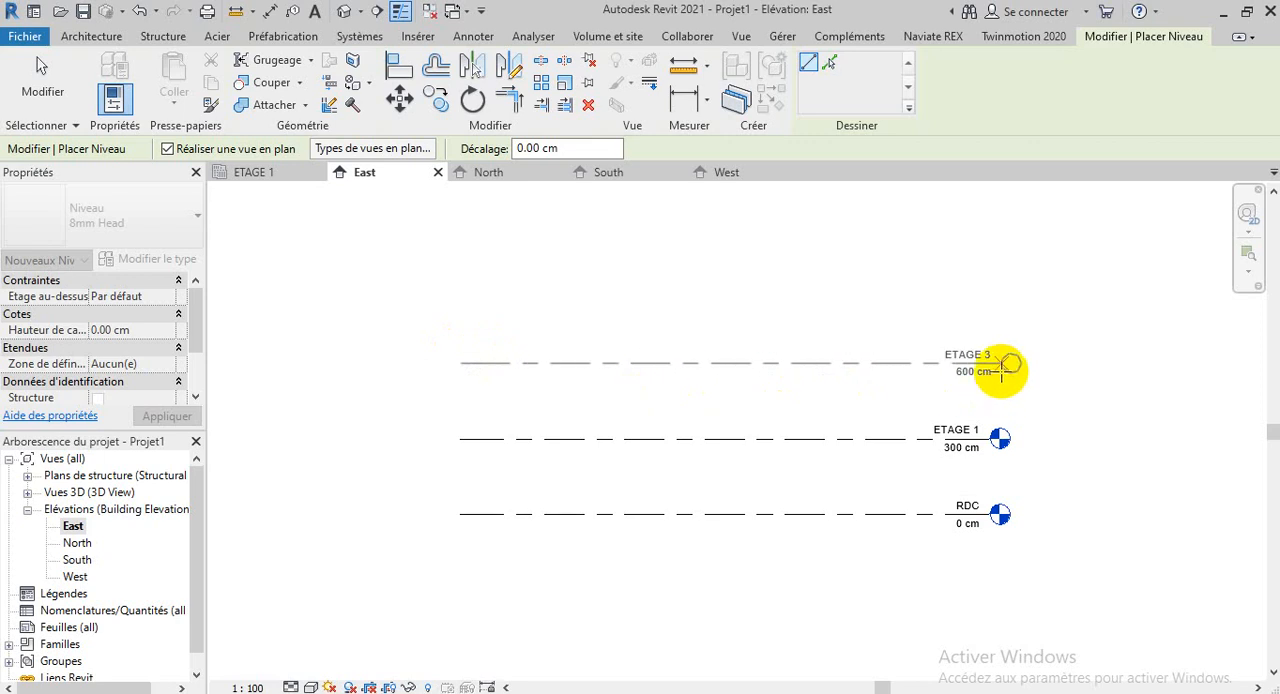
click(993, 363)
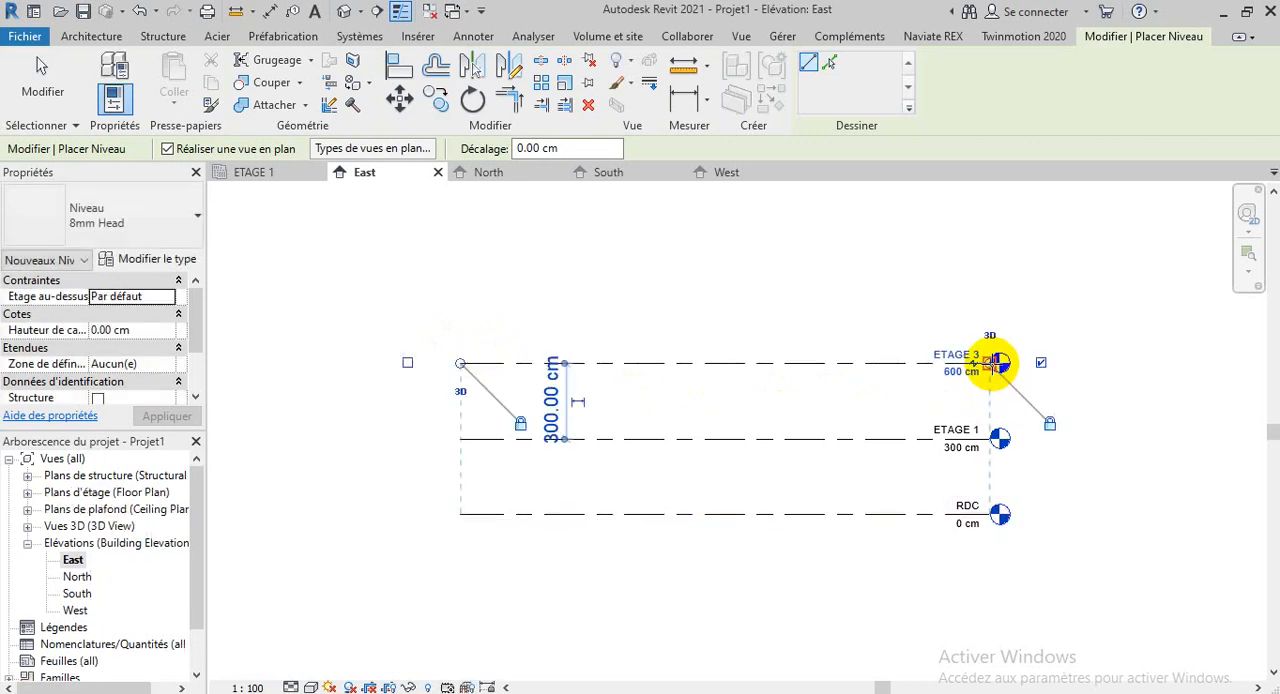
scroll(950, 358, up, 6)
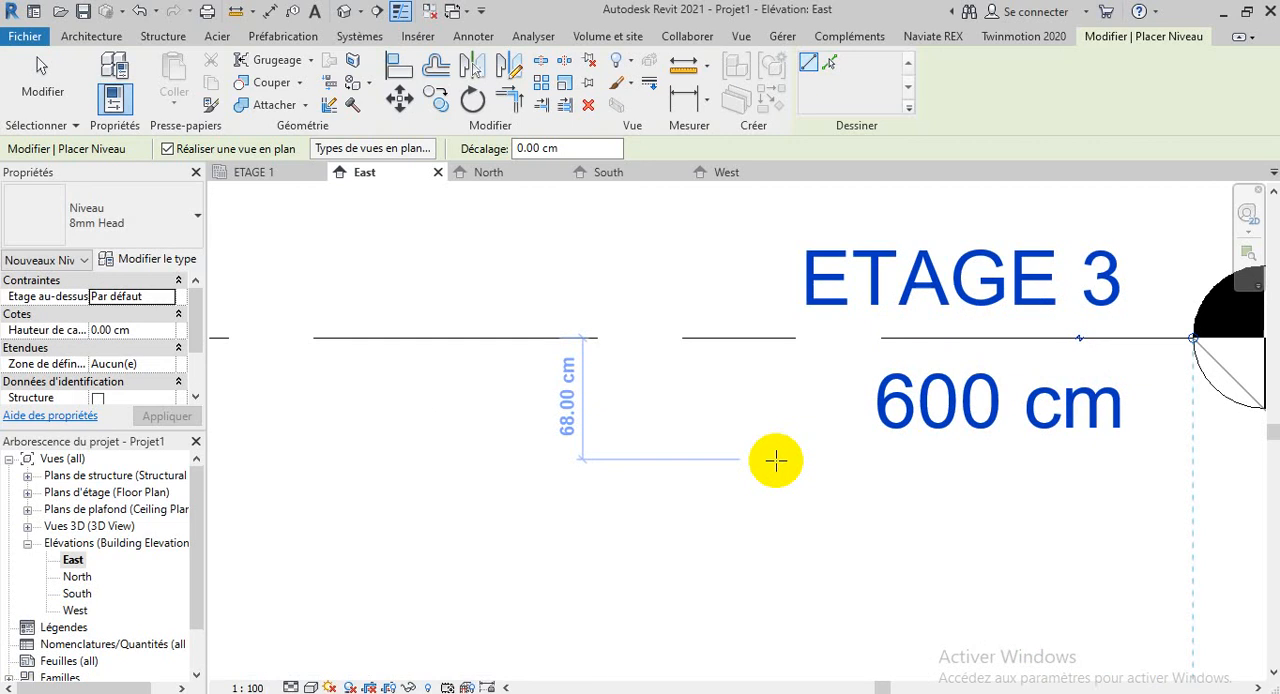
scroll(776, 462, down, 4)
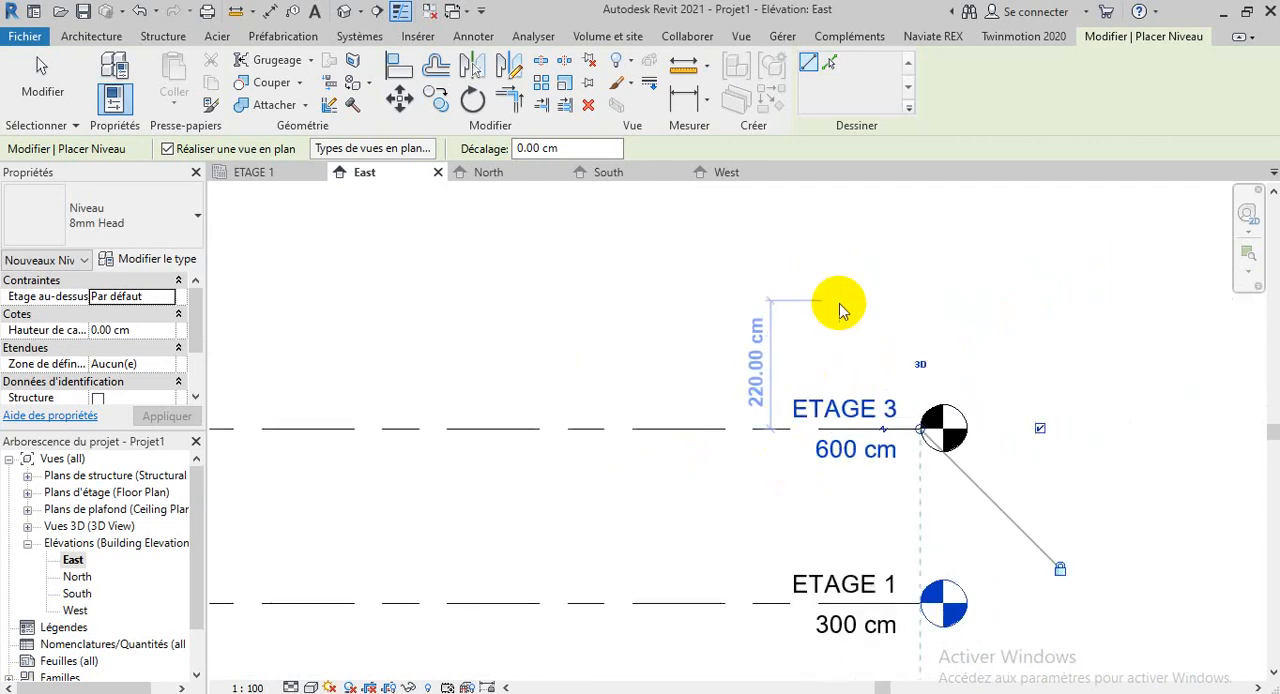
right_click(836, 303)
click(880, 316)
right_click(868, 276)
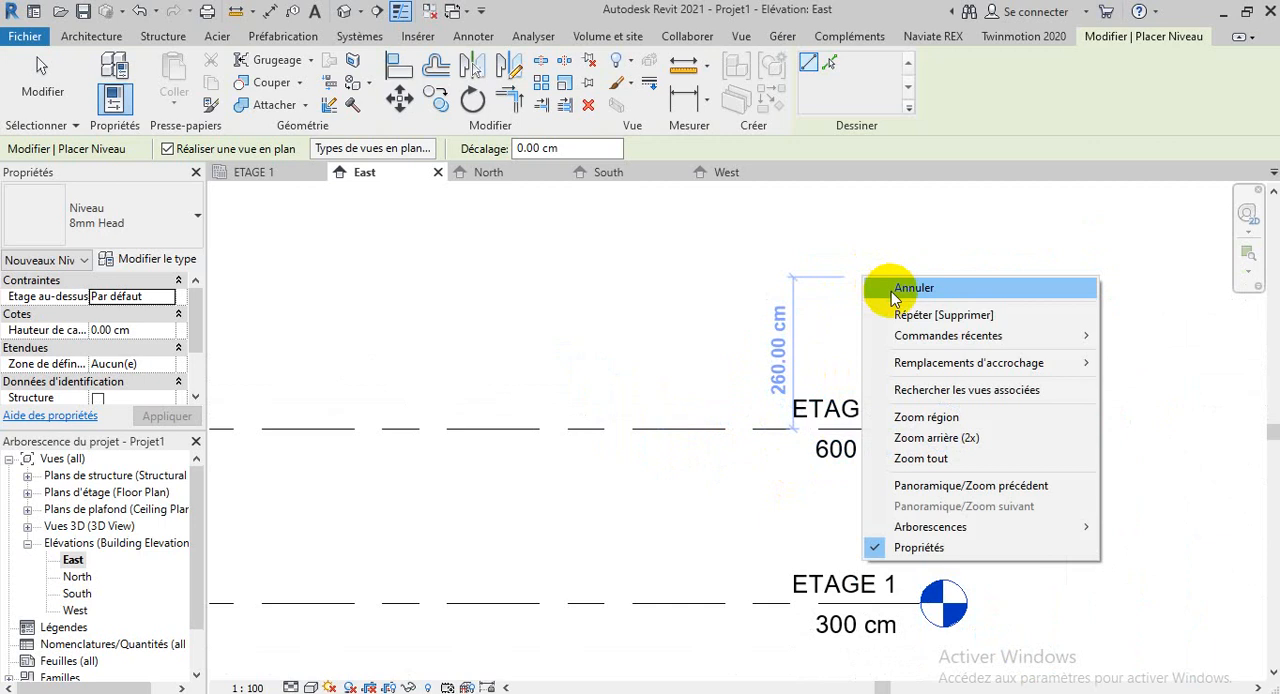
click(880, 287)
Rename the new 600 cm level to ETAGE 2, accept renaming the corresponding views, and deselect the level
double_click(885, 409)
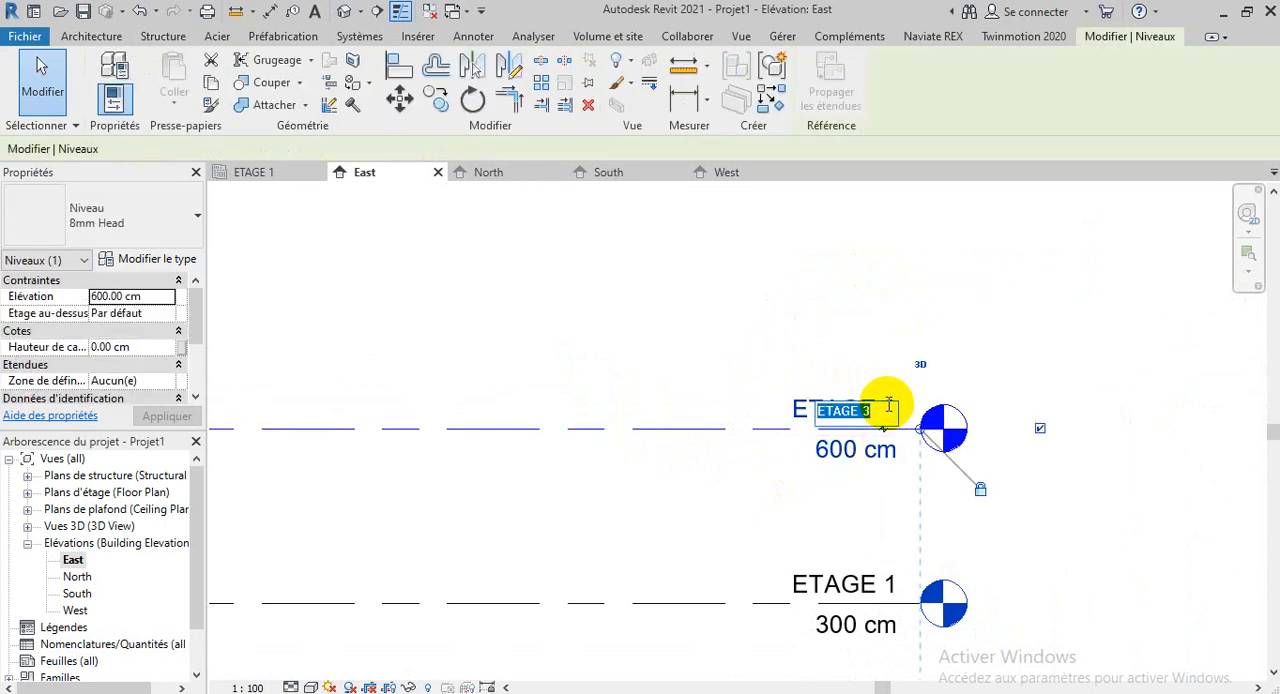
click(875, 412)
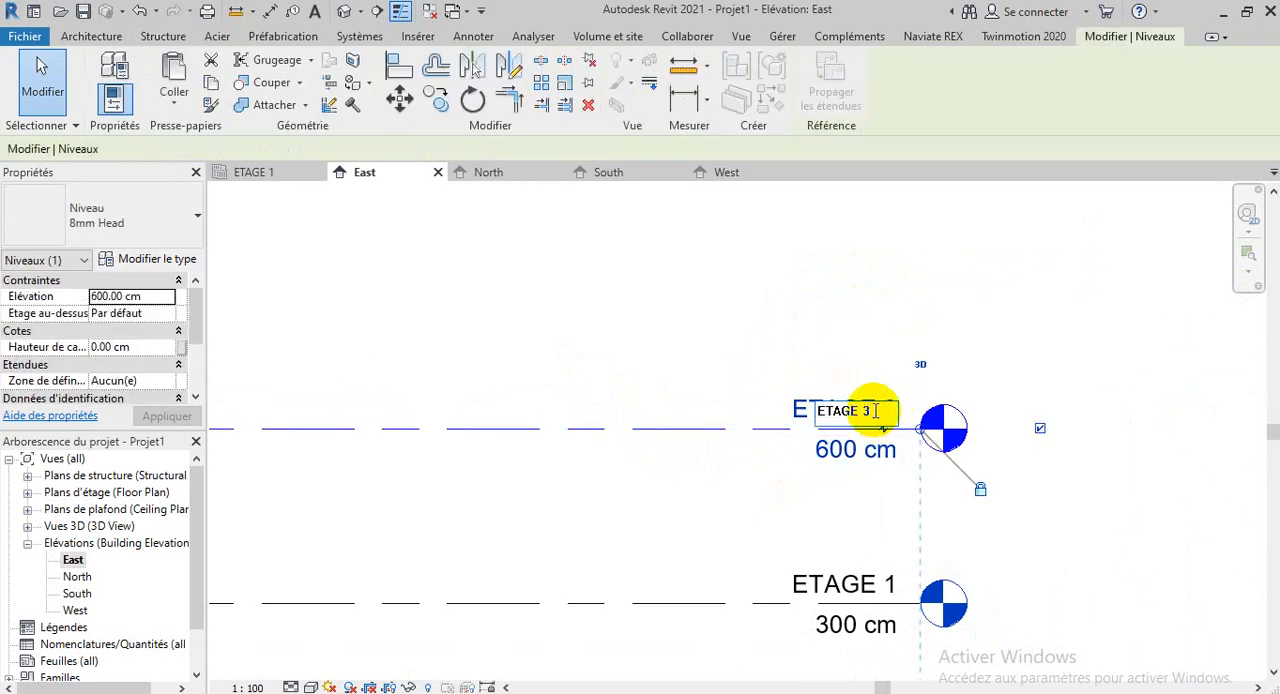
key(BackSpace)
text(2)
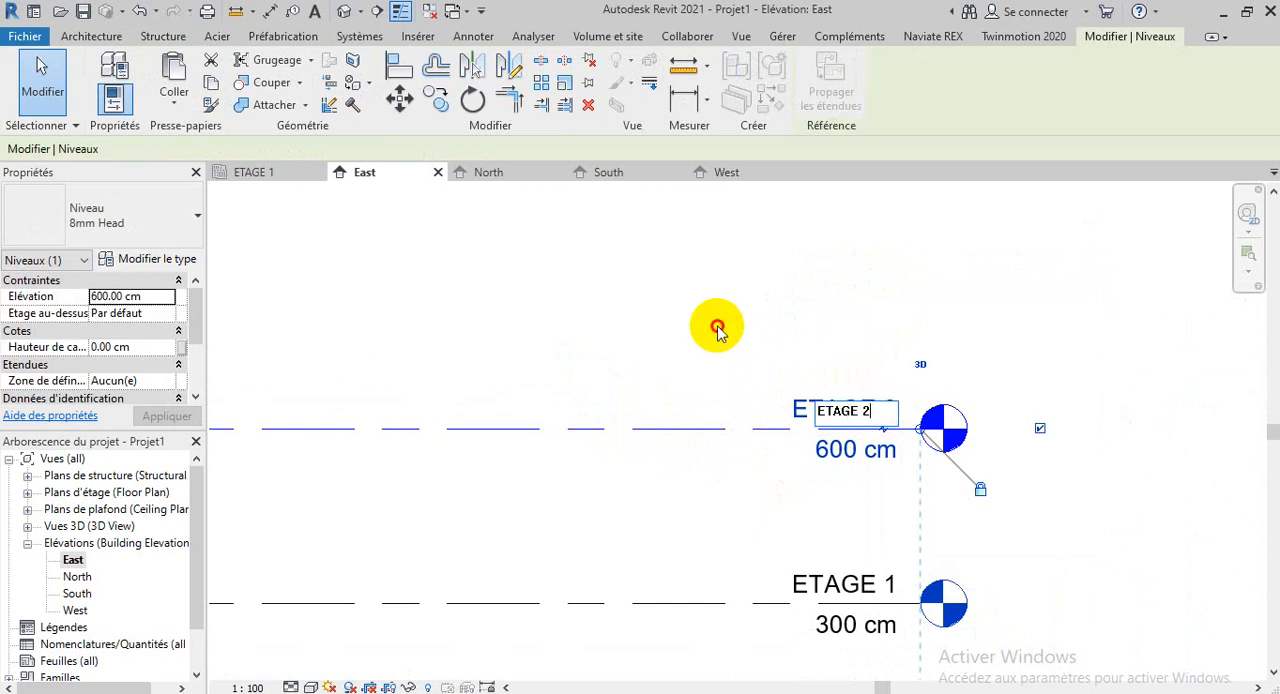
click(717, 330)
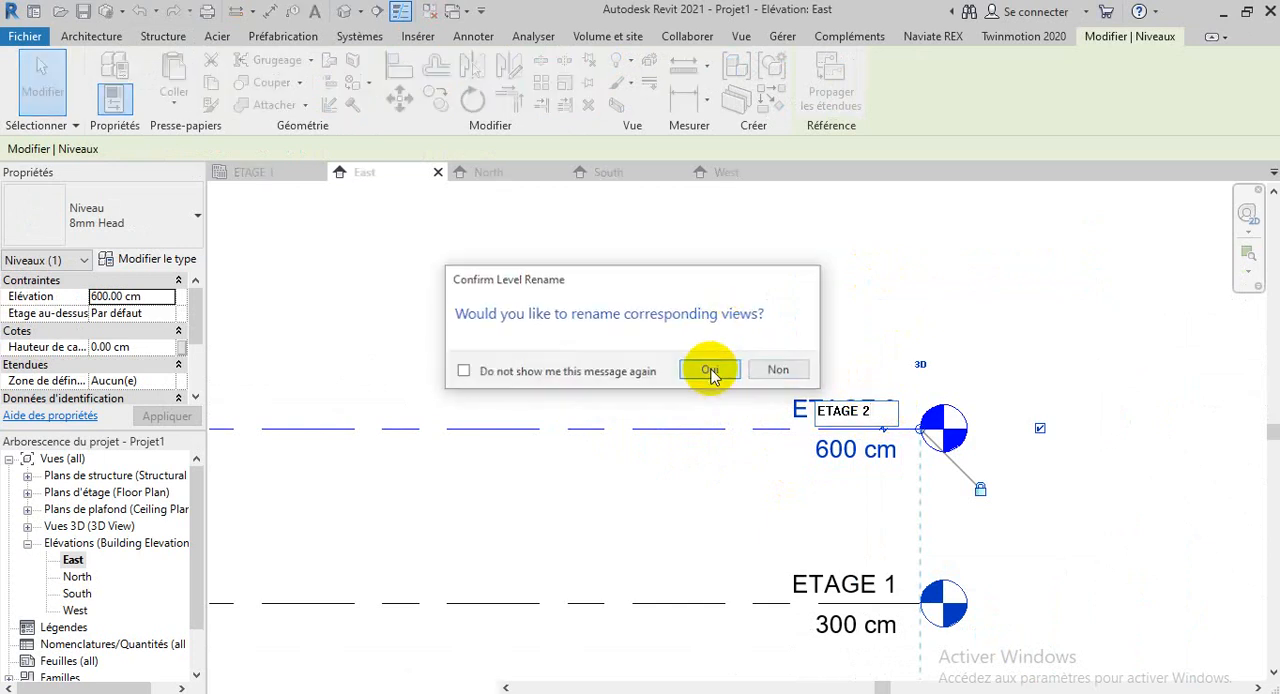
click(710, 371)
scroll(1030, 475, down, 2)
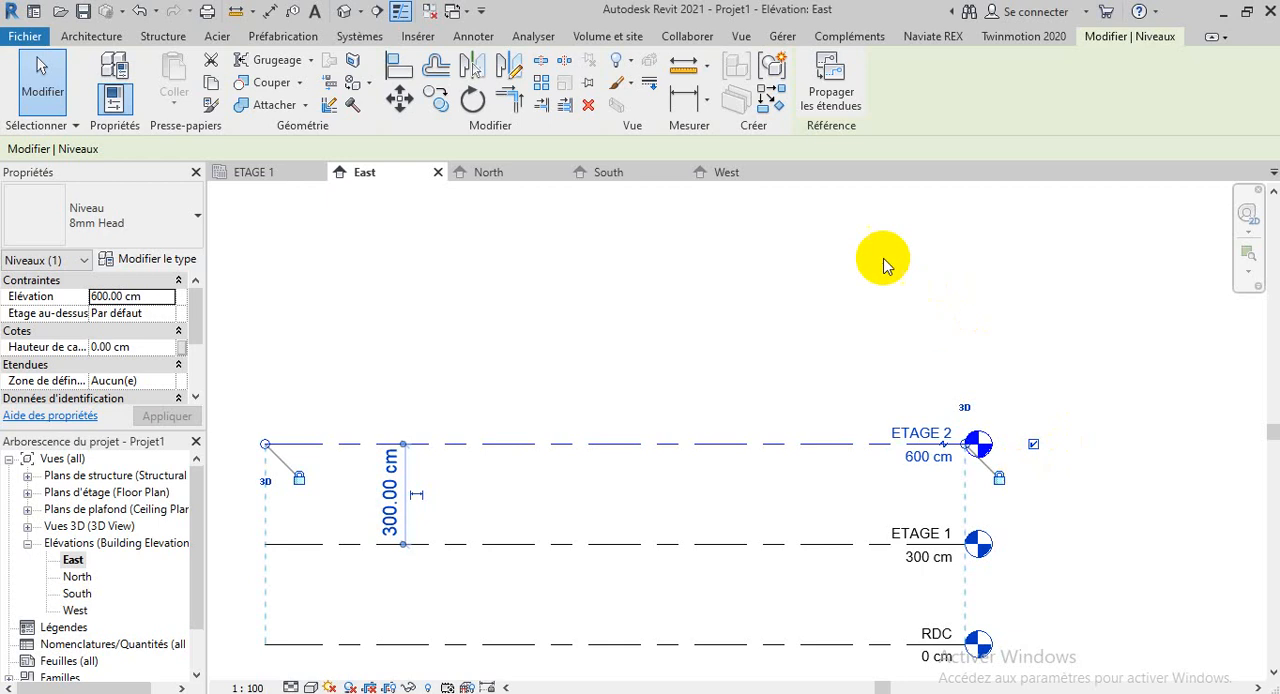
click(883, 312)
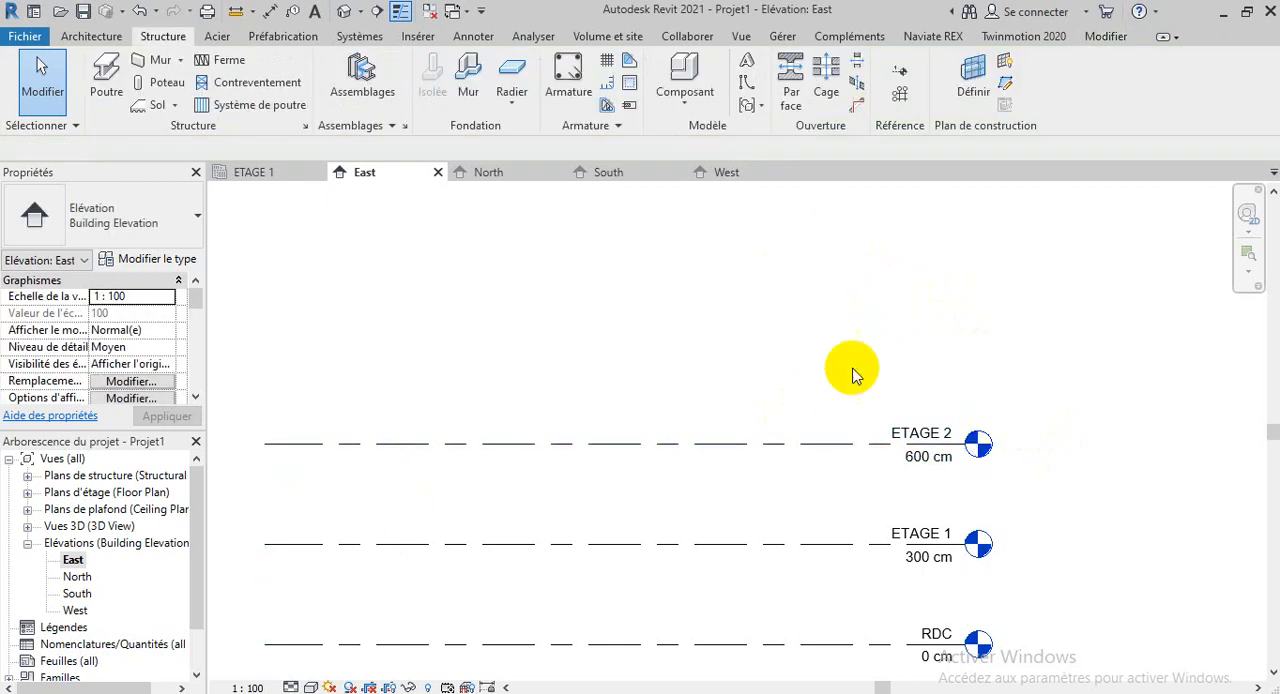
Use Create Similar on ETAGE 2 with Pick Lines and a 300 cm offset to add three successive levels above it
click(709, 444)
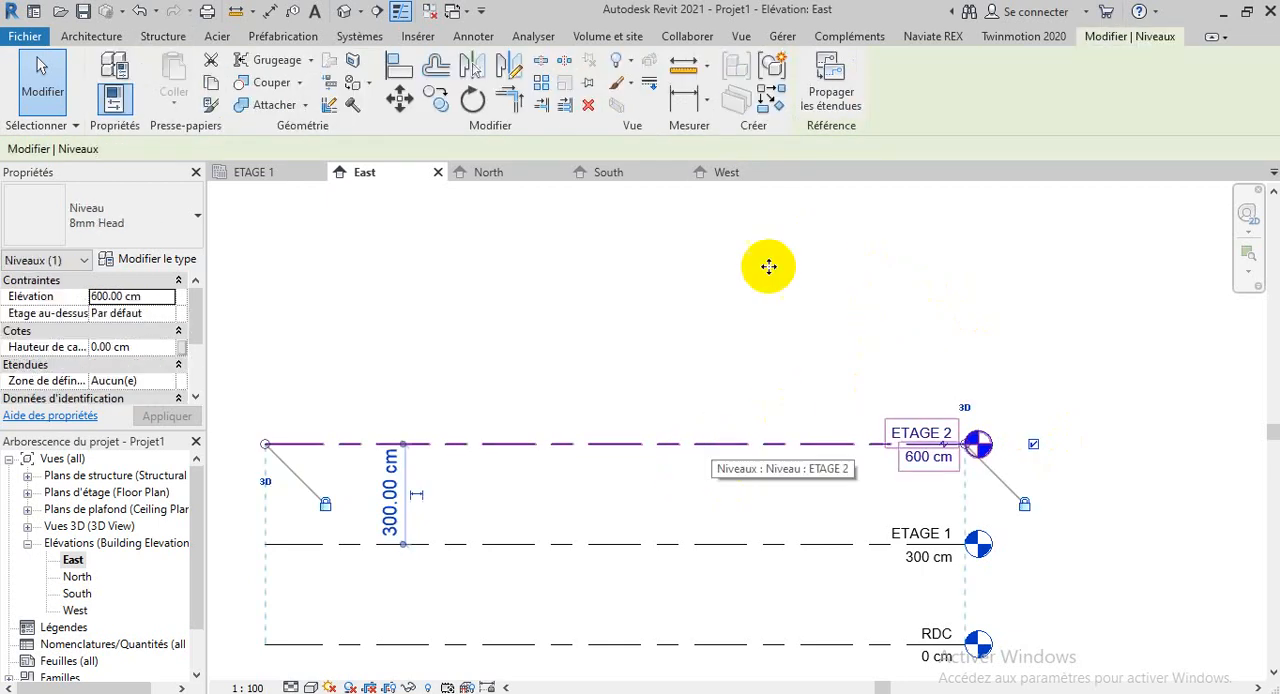
click(771, 68)
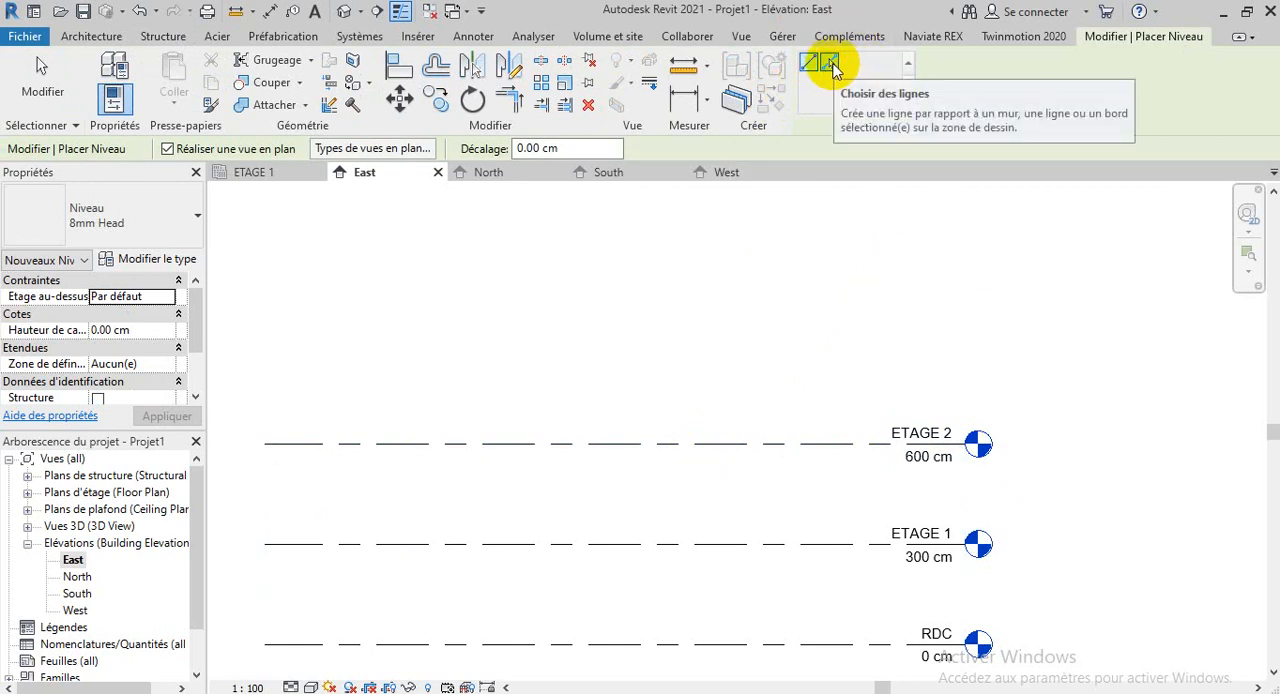
click(833, 66)
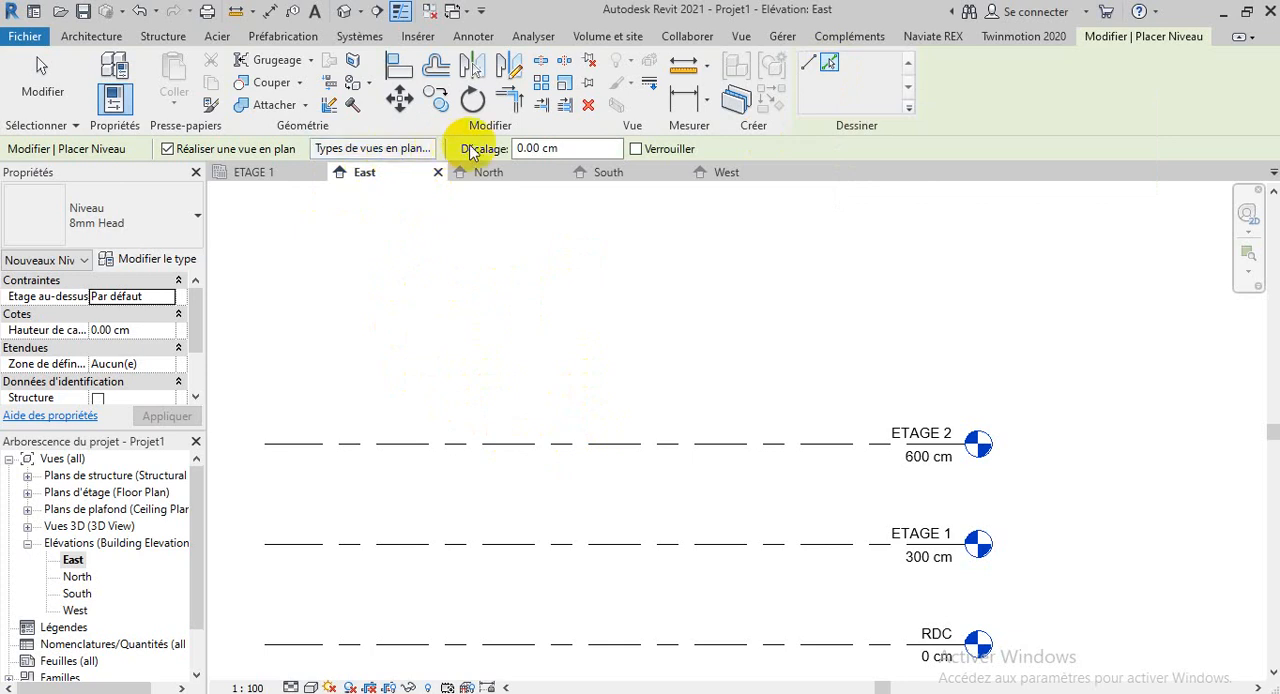
double_click(528, 148)
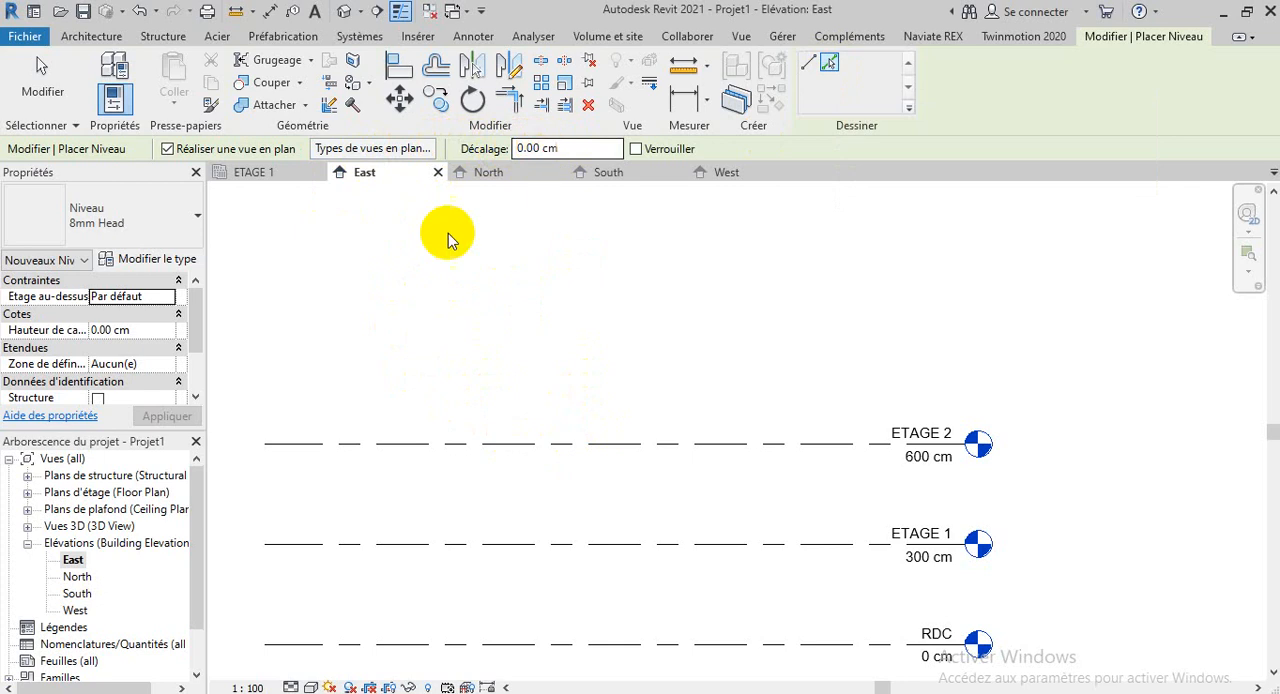
scroll(80, 345, down, 2)
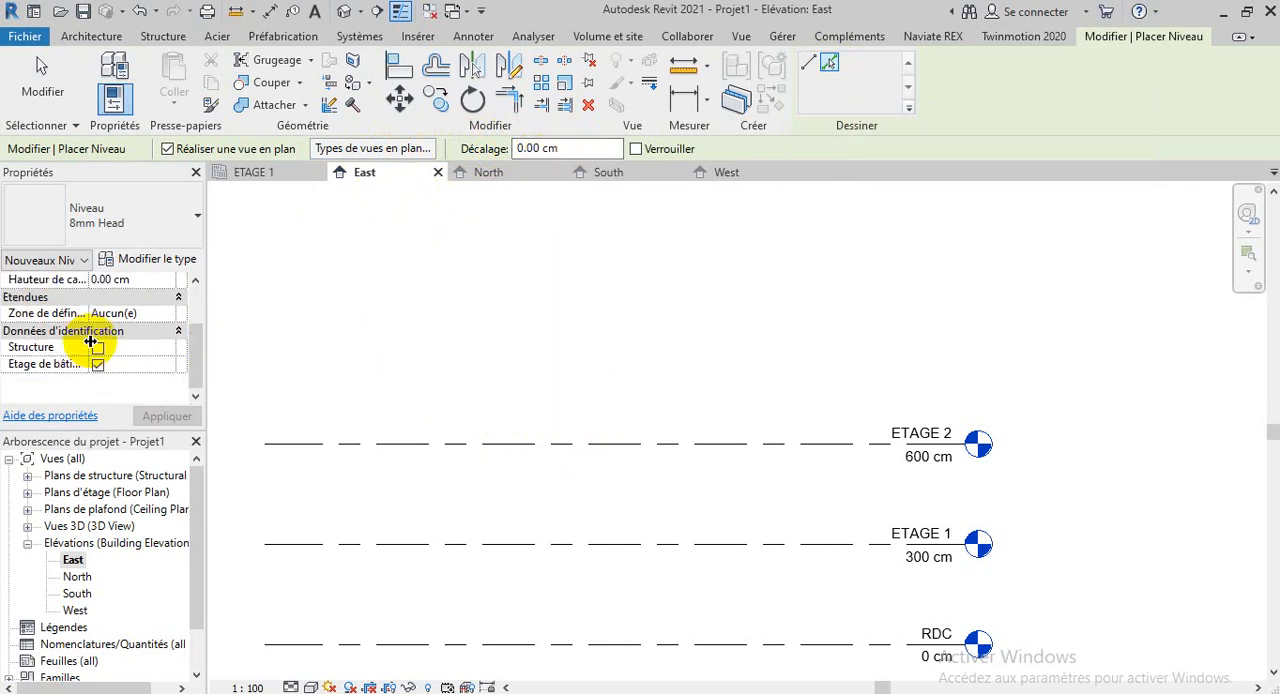
scroll(106, 325, up, 2)
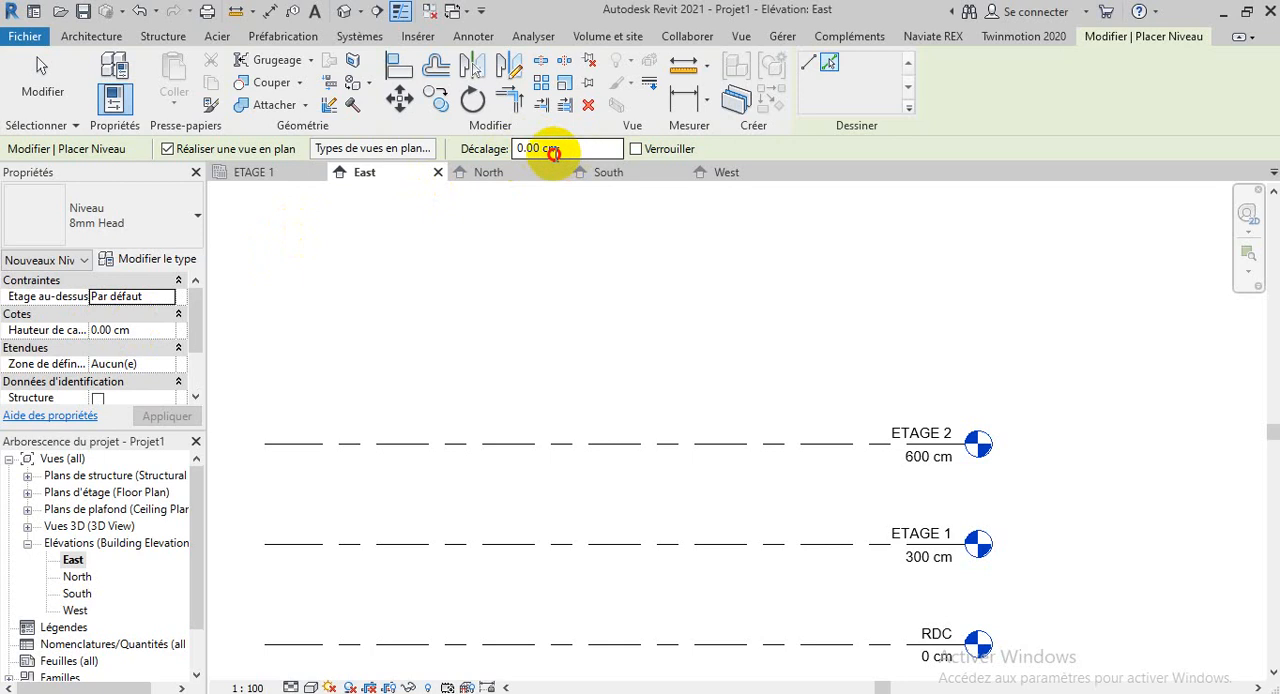
click(558, 148)
text(300)
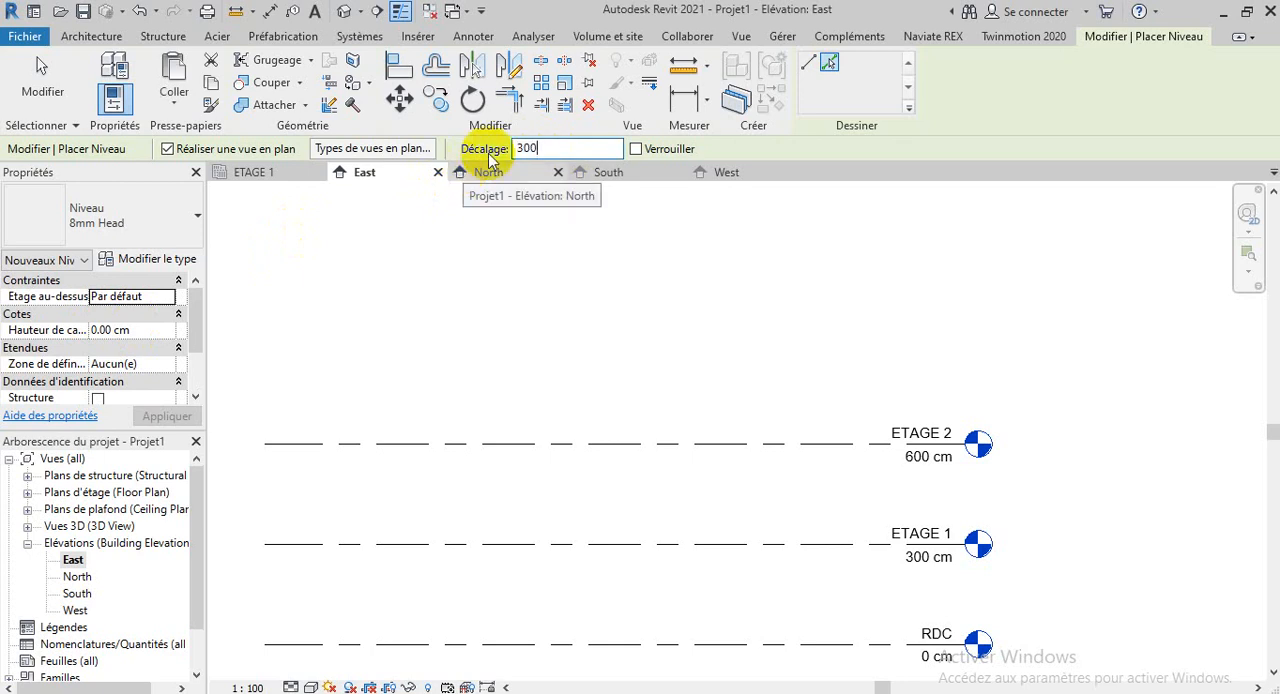
key(Return)
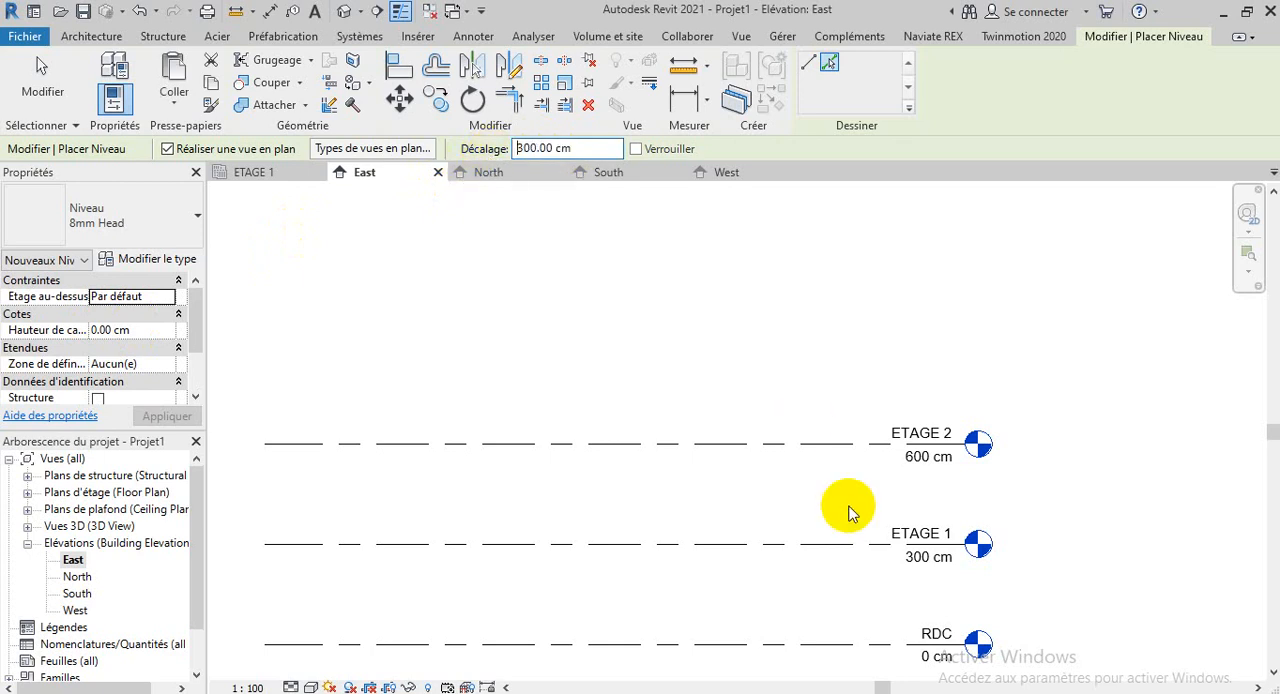
click(708, 442)
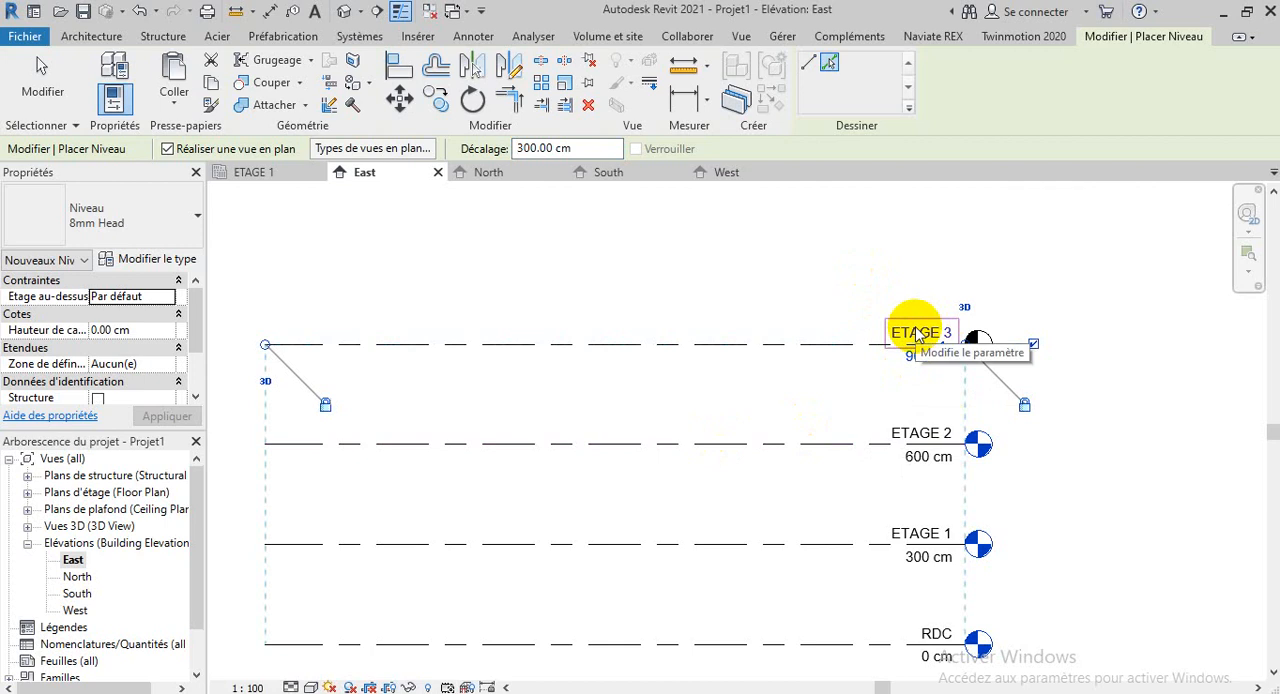
scroll(1034, 508, down, 3)
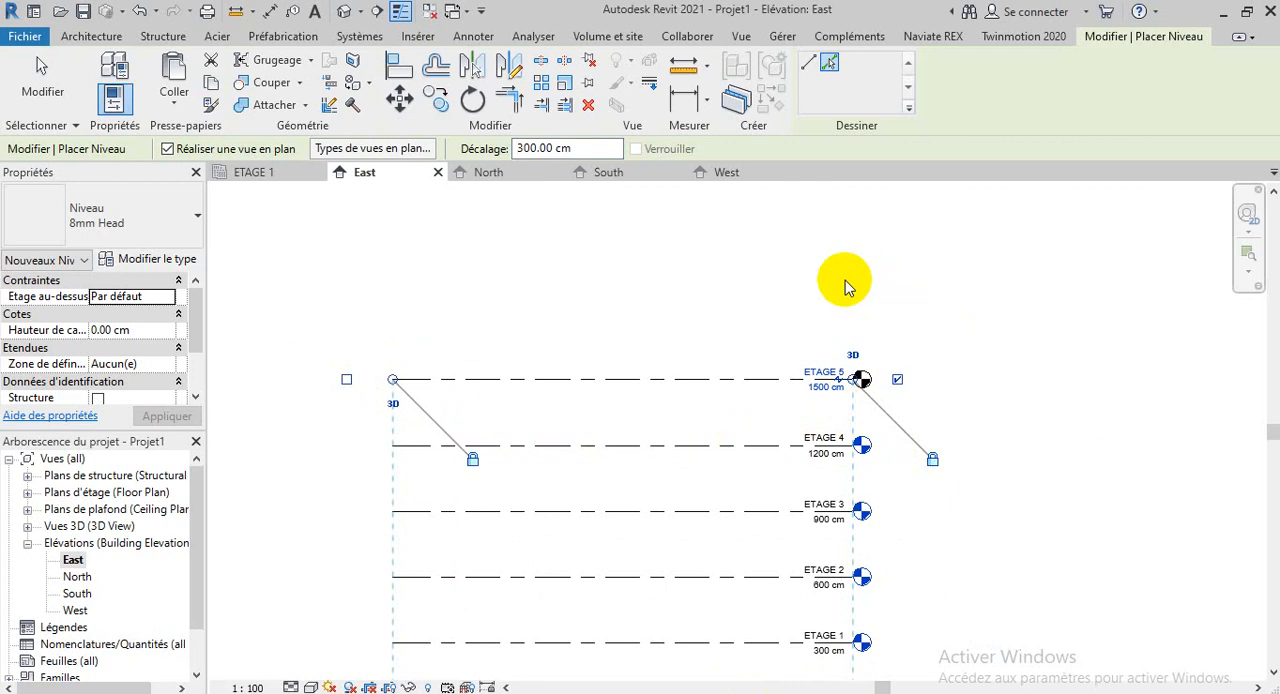
scroll(845, 287, down, 3)
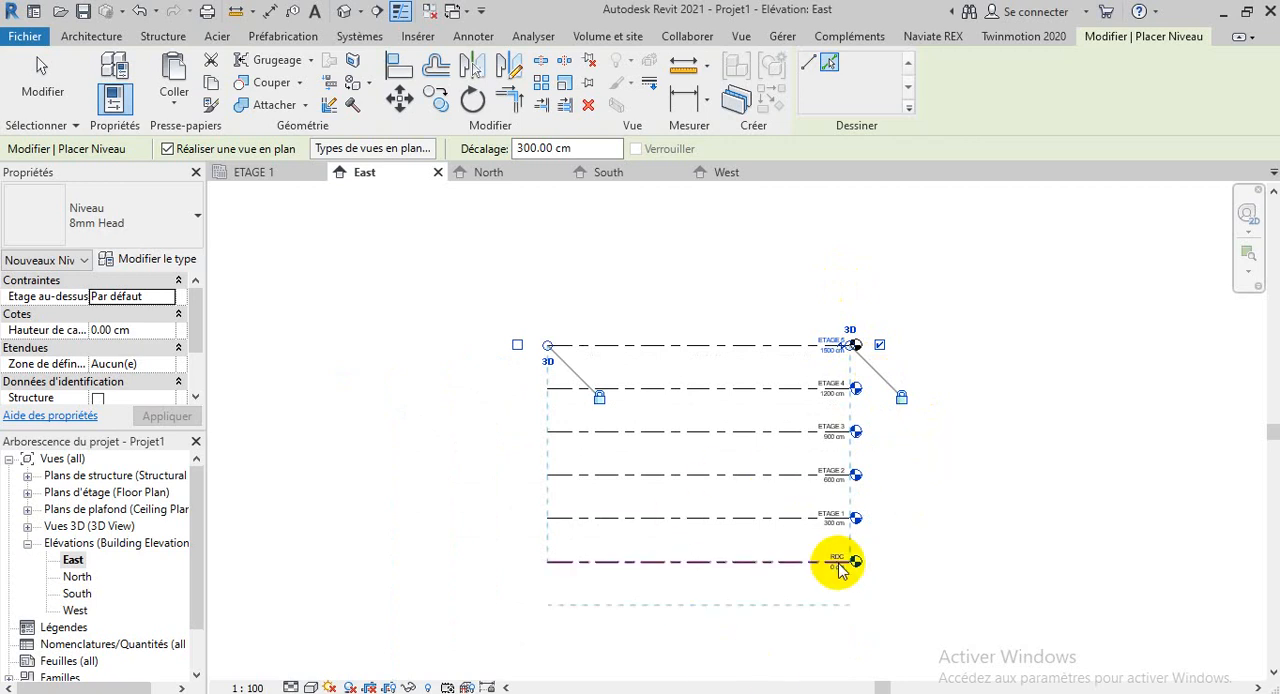
scroll(829, 563, up, 3)
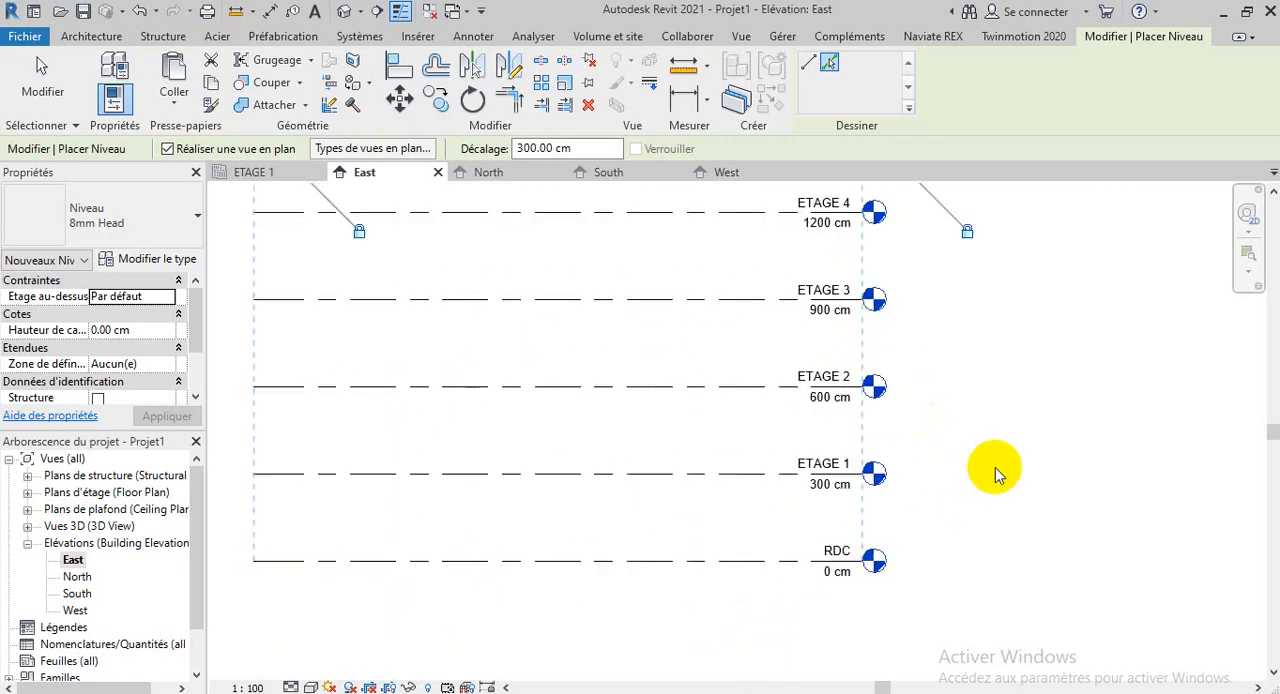
key(Escape)
key(Escape)
Start Create Similar on the RDC level with Pick Lines and set the offset to -150 cm
scroll(995, 467, down, 2)
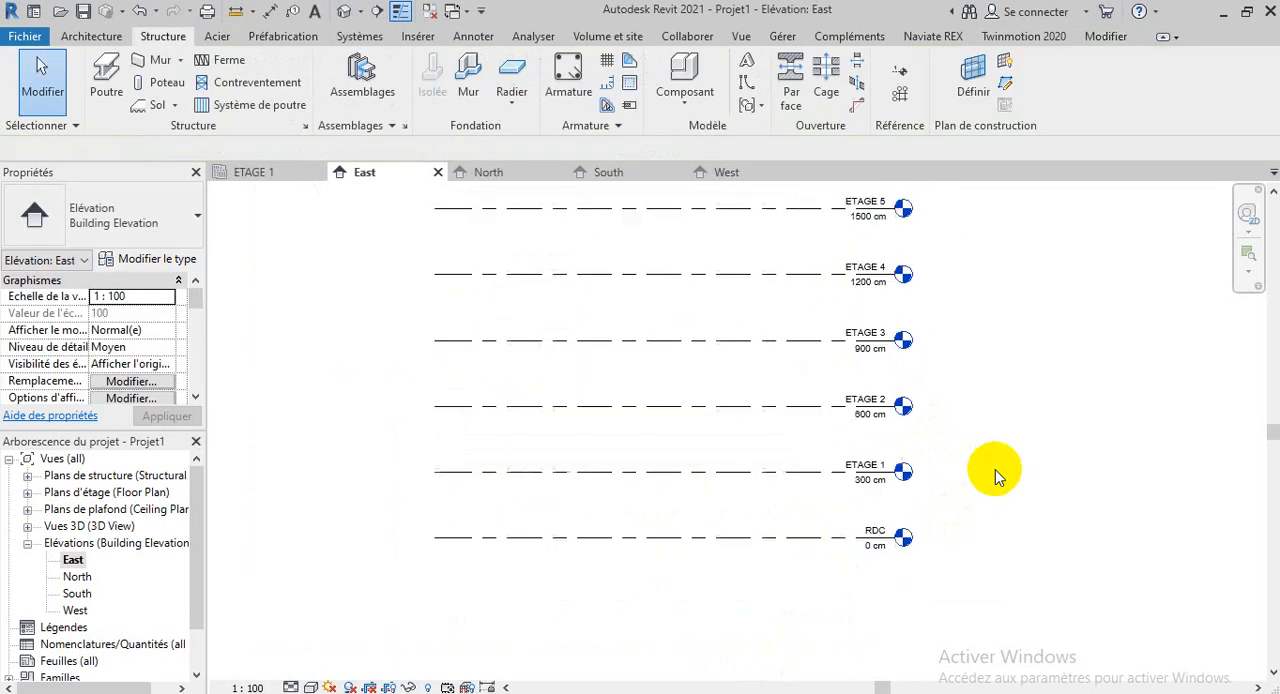
scroll(860, 555, up, 4)
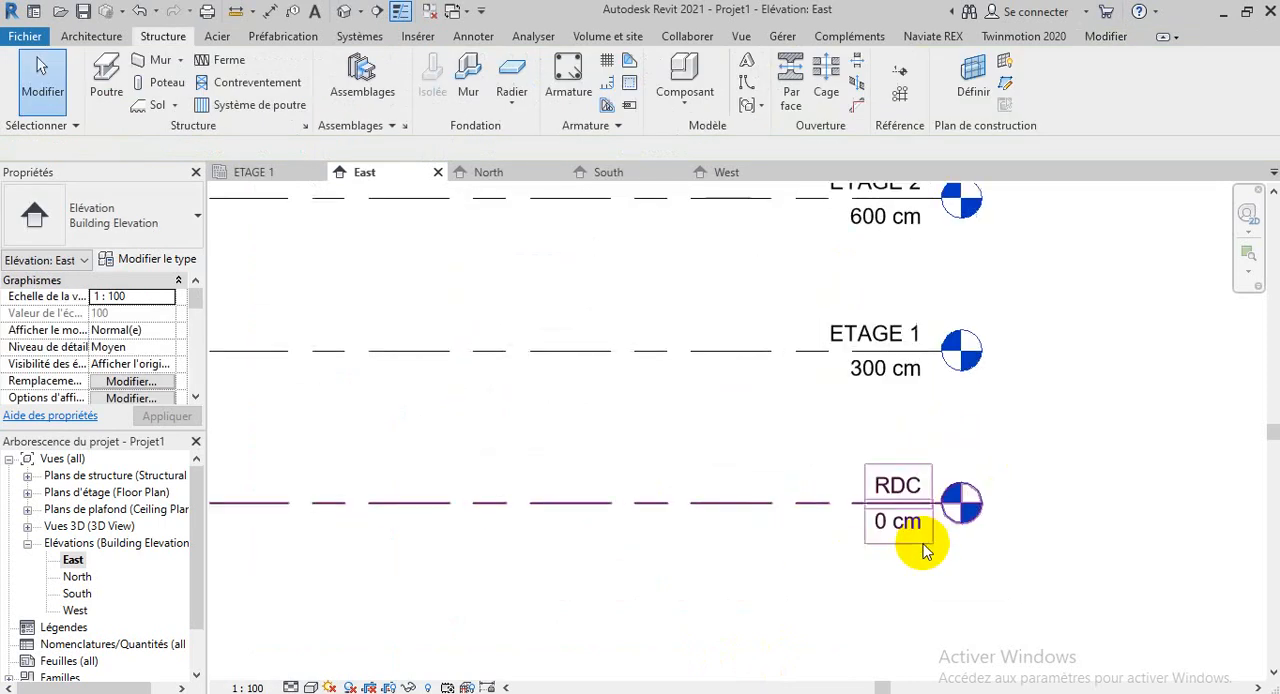
scroll(918, 545, up, 3)
scroll(916, 565, down, 3)
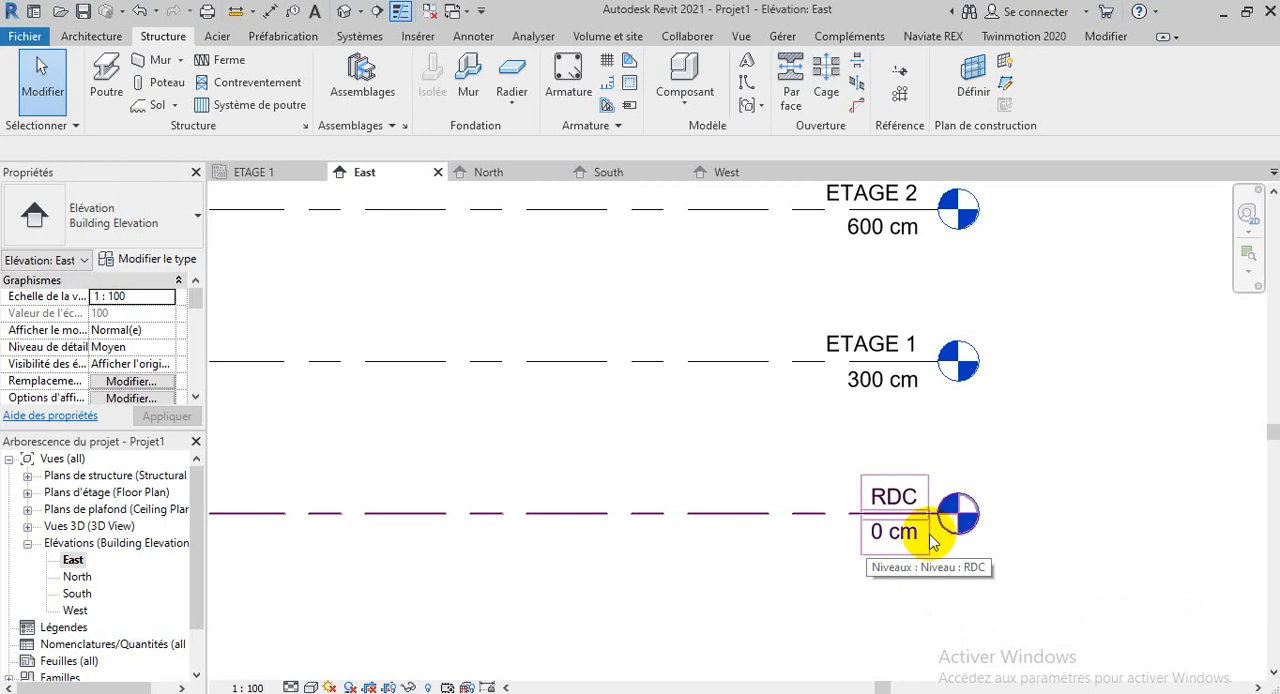
scroll(977, 548, down, 1)
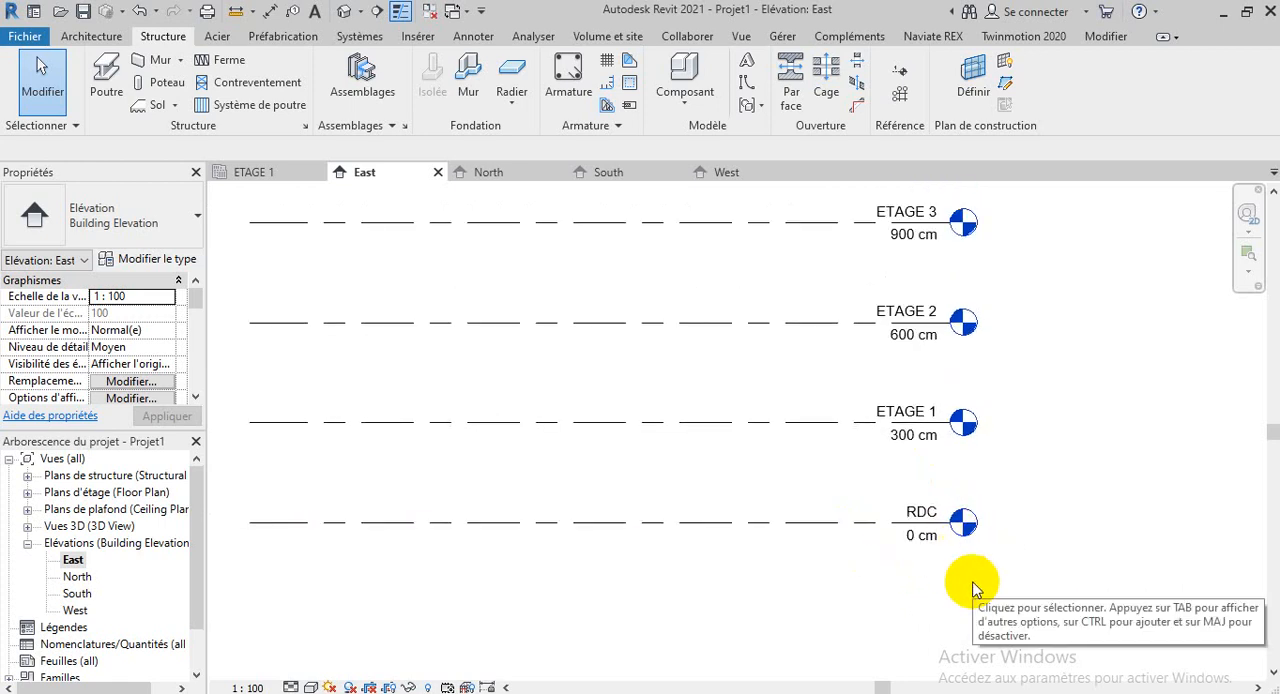
click(690, 522)
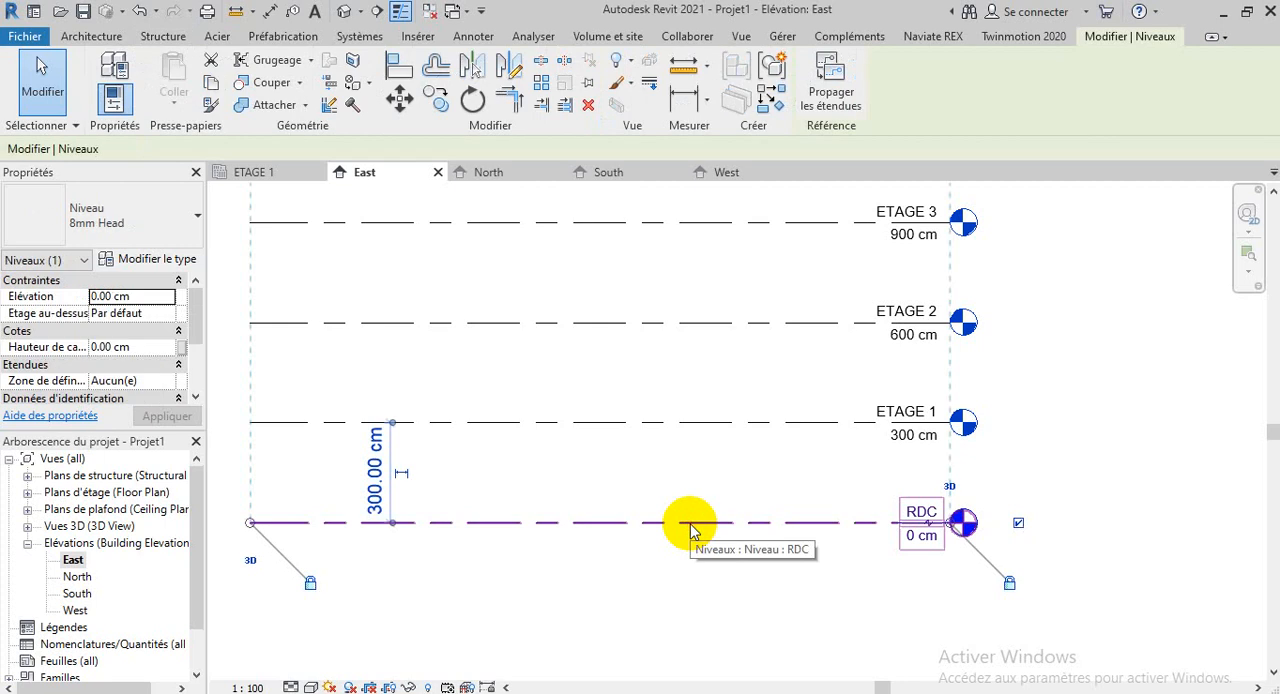
click(772, 95)
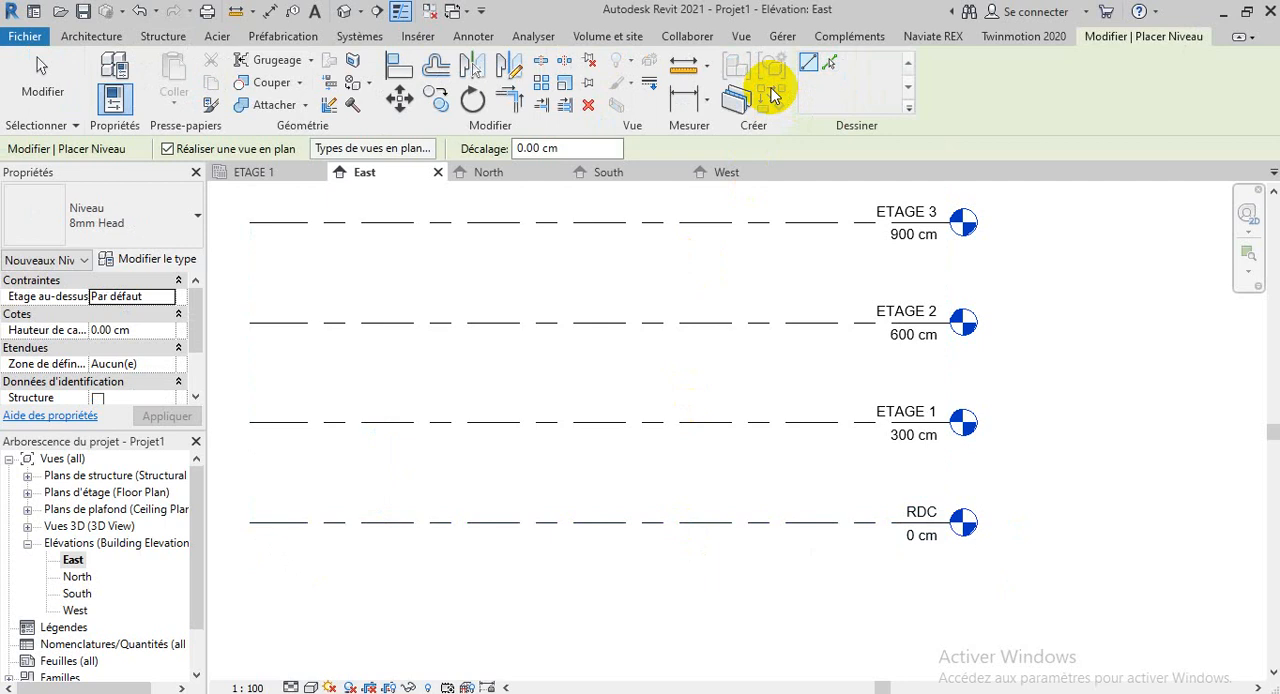
click(830, 63)
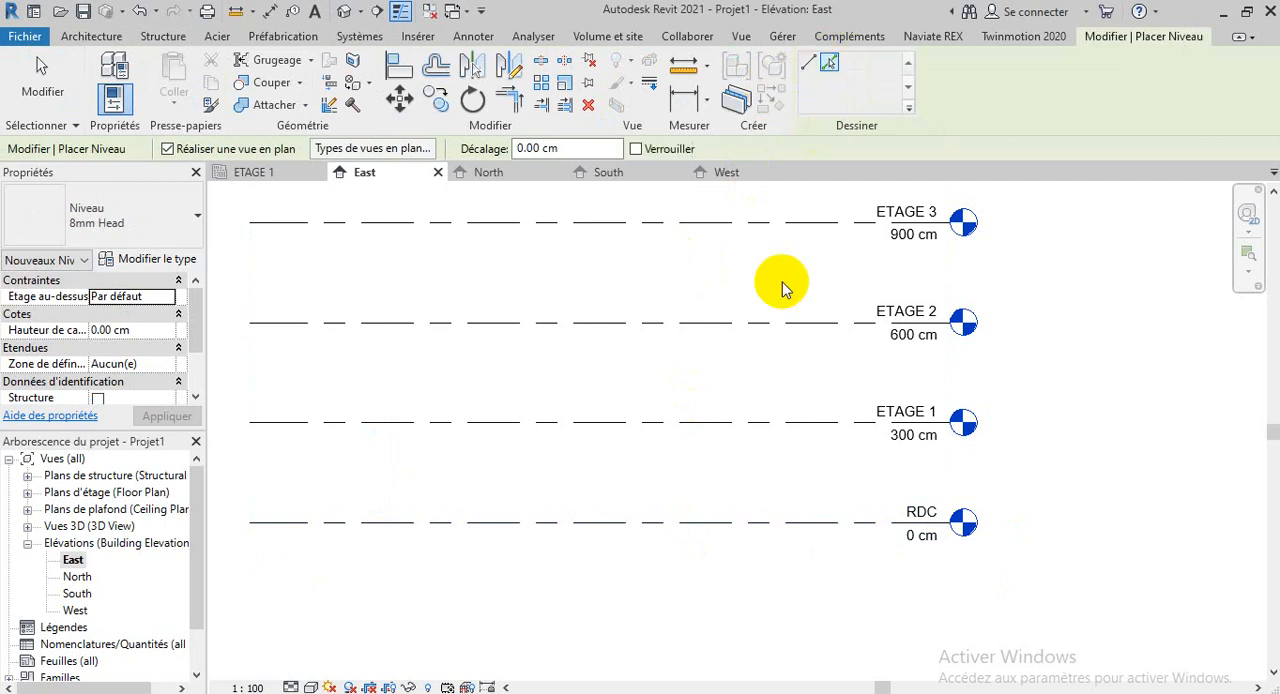
click(545, 147)
drag(545, 147, 518, 157)
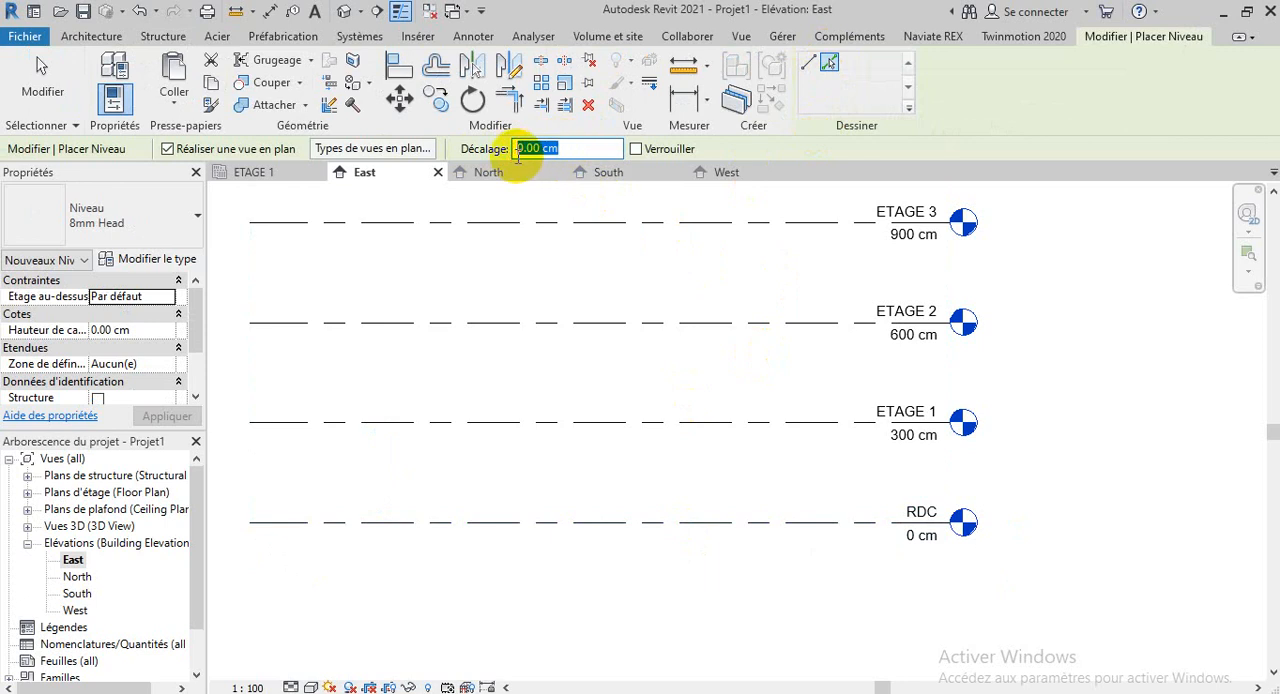
text(-150)
key(Return)
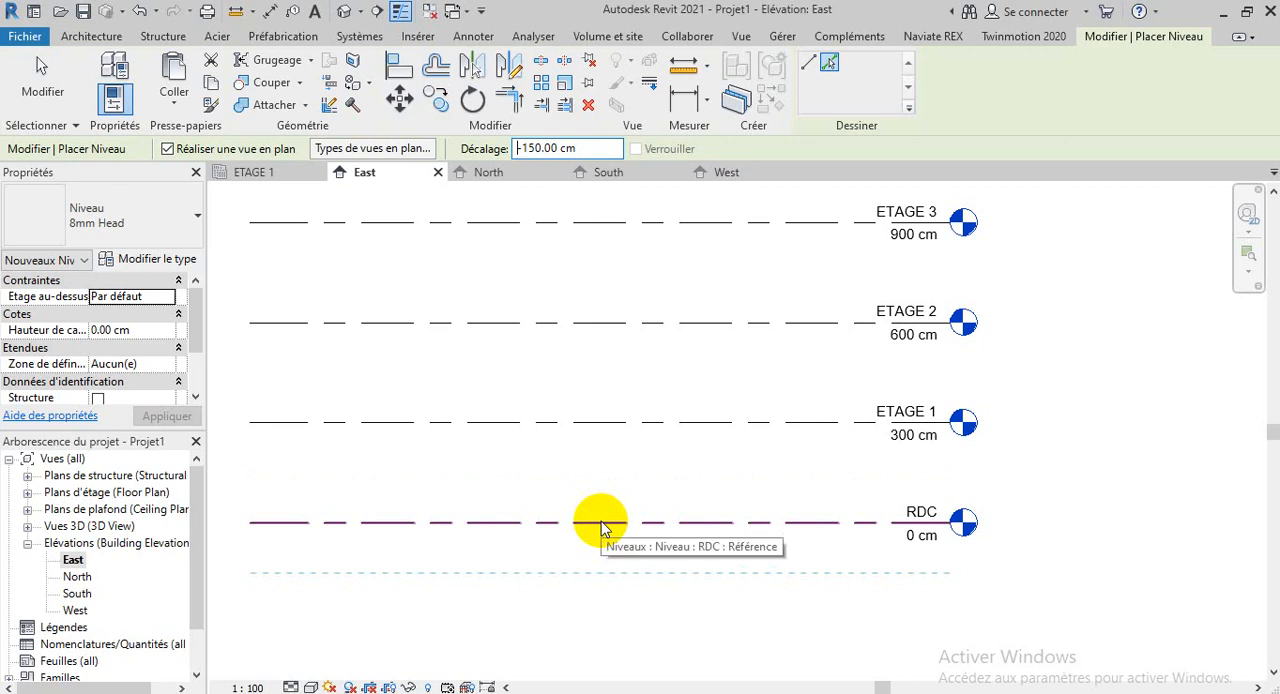
Try flipping the offset side to place the level 150 cm above RDC, and undo that placement
key(space)
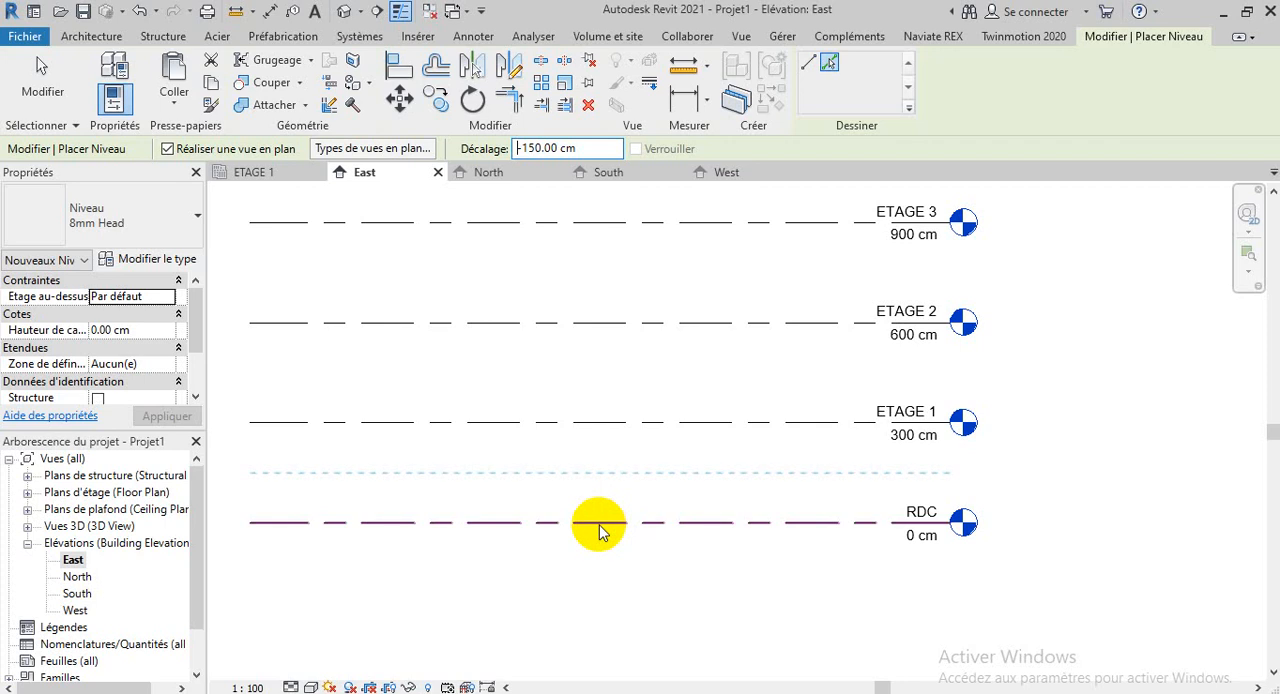
click(599, 523)
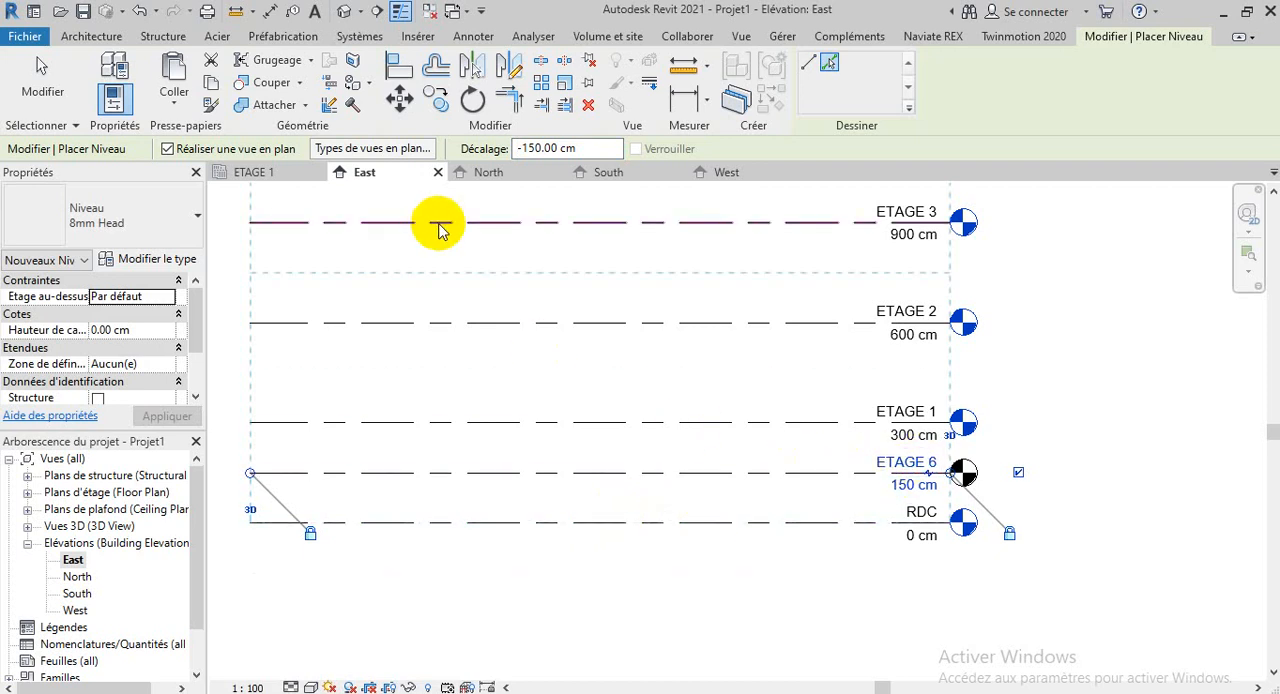
click(141, 10)
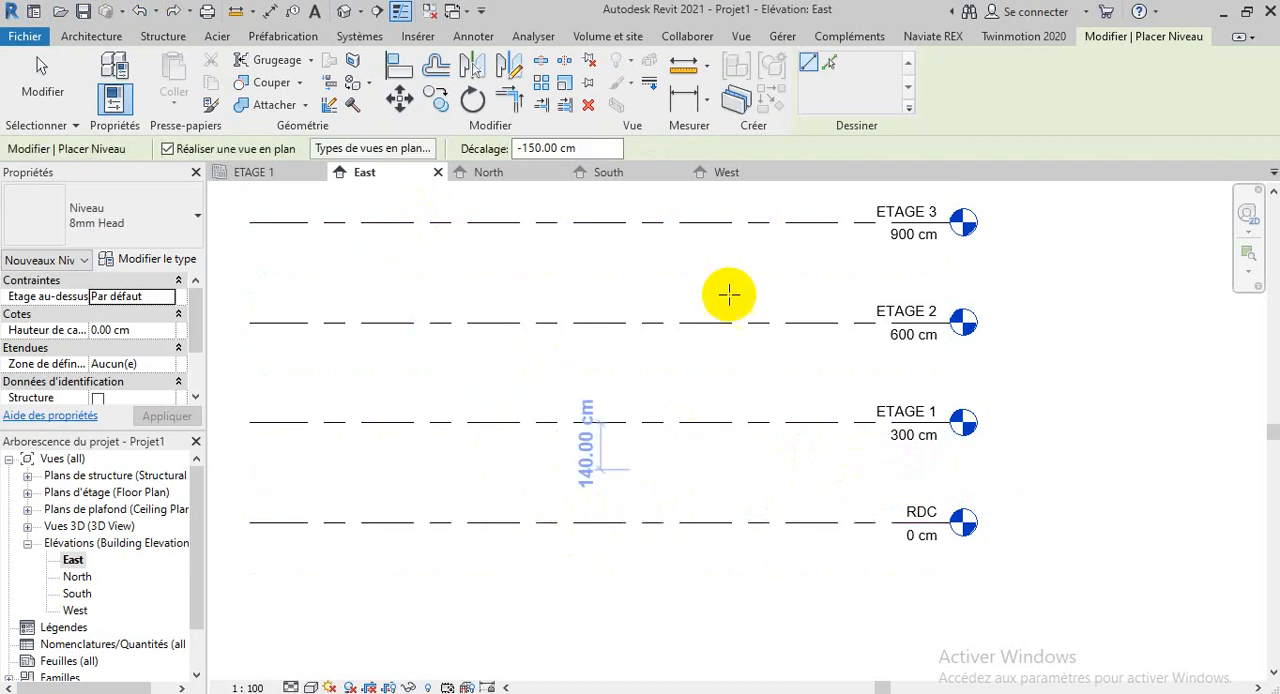
Place a new level 150 cm below RDC with Pick Lines and end the level command
click(829, 60)
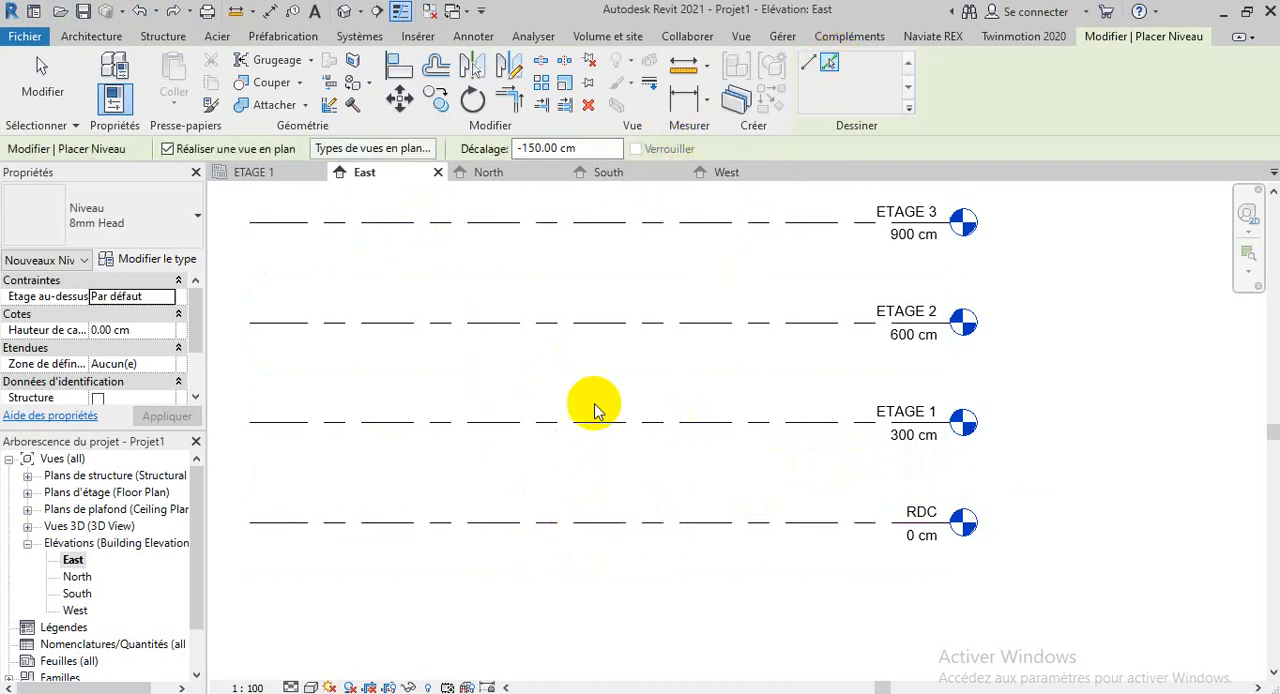
click(585, 523)
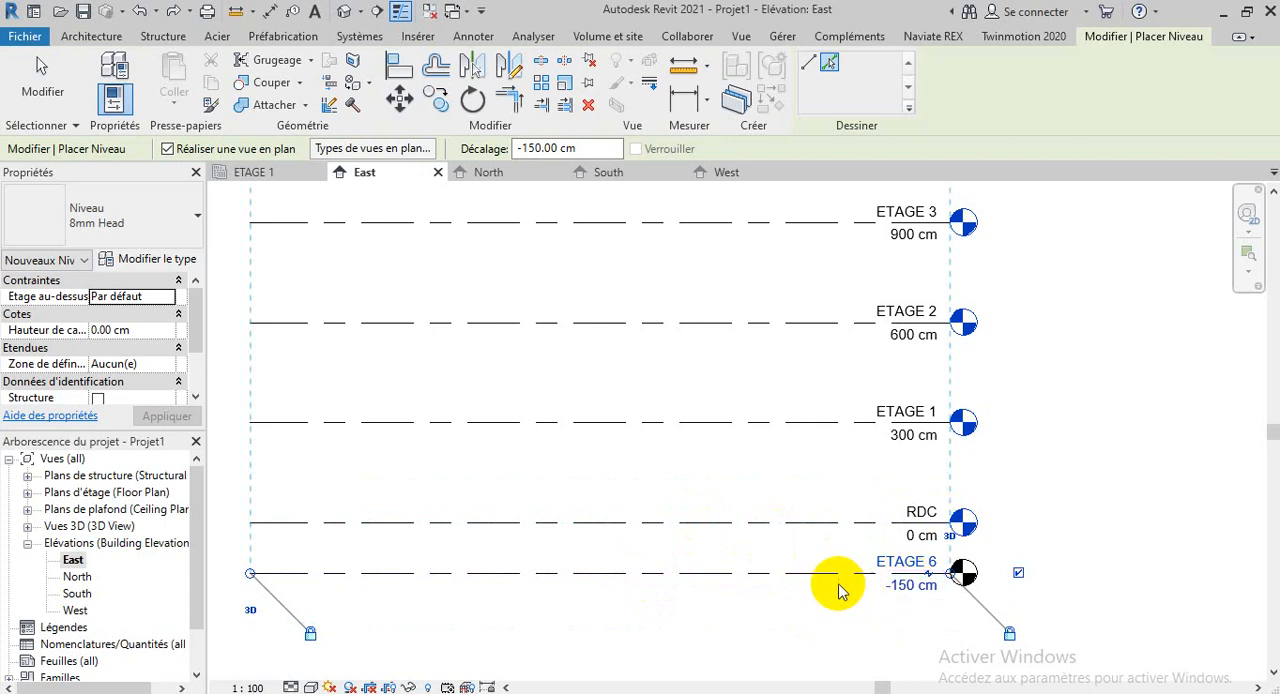
right_click(1008, 428)
click(1040, 436)
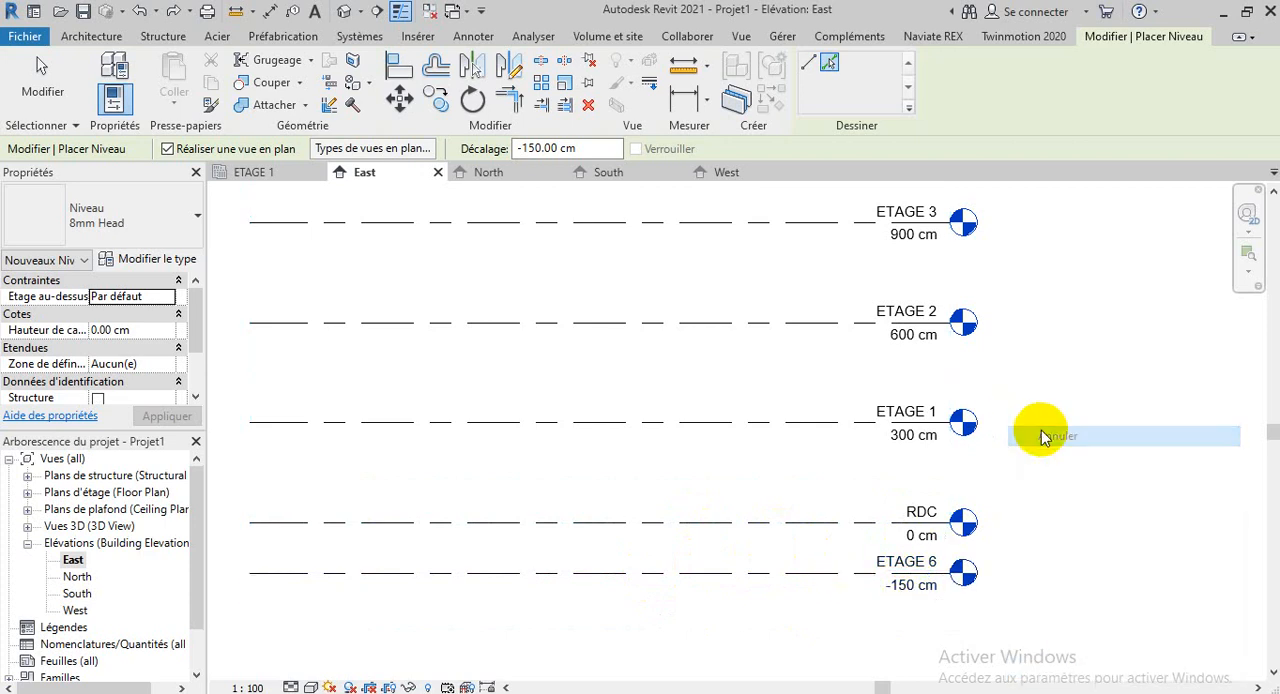
right_click(1040, 436)
click(1048, 436)
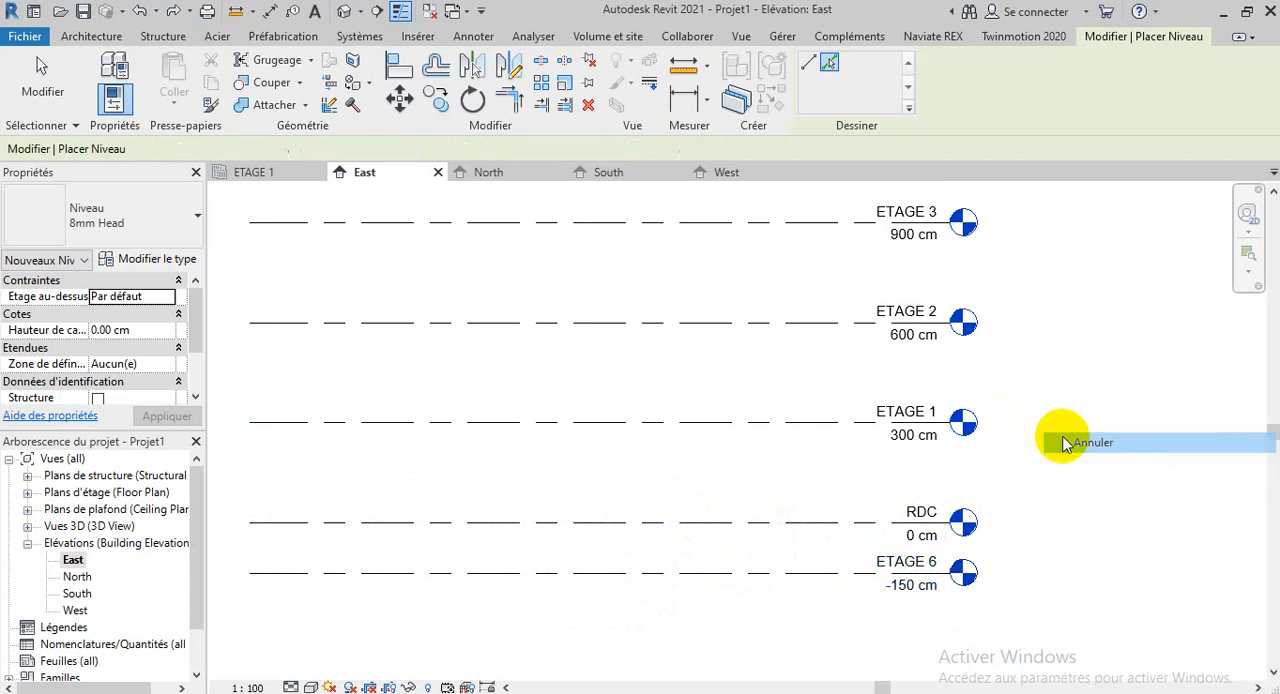
Rename the -150 cm level to FONDATION and accept renaming the corresponding views
click(921, 565)
click(920, 561)
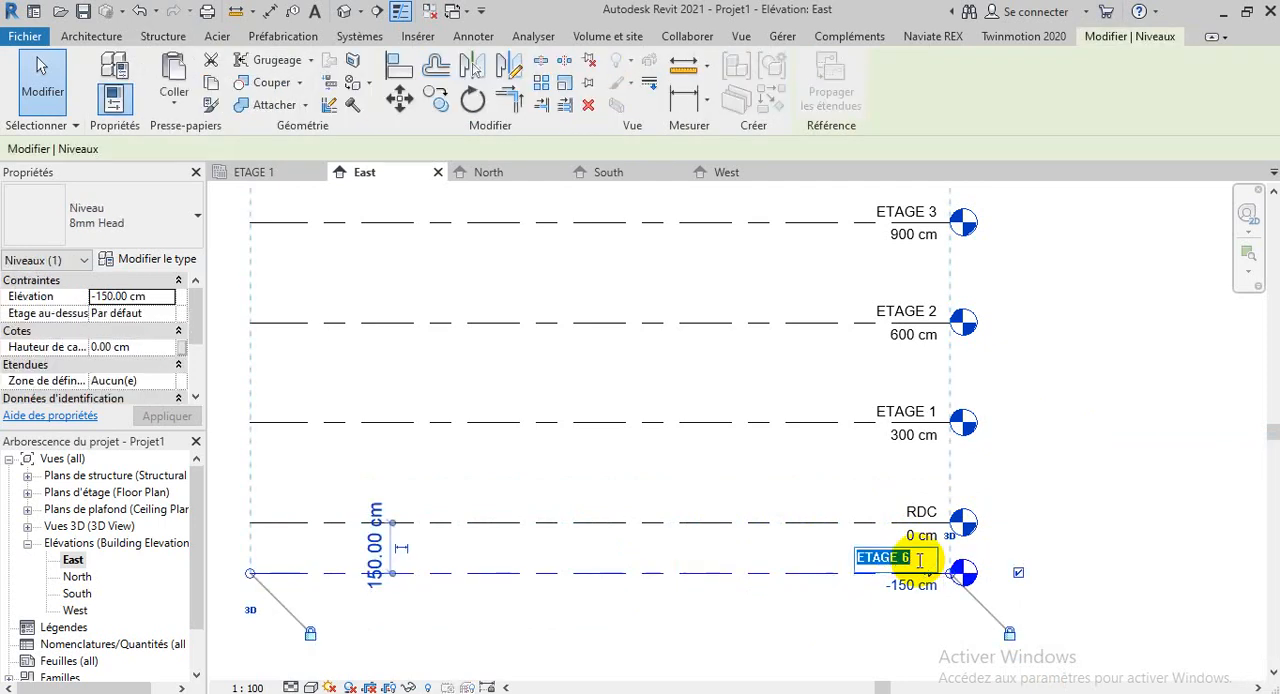
text(F)
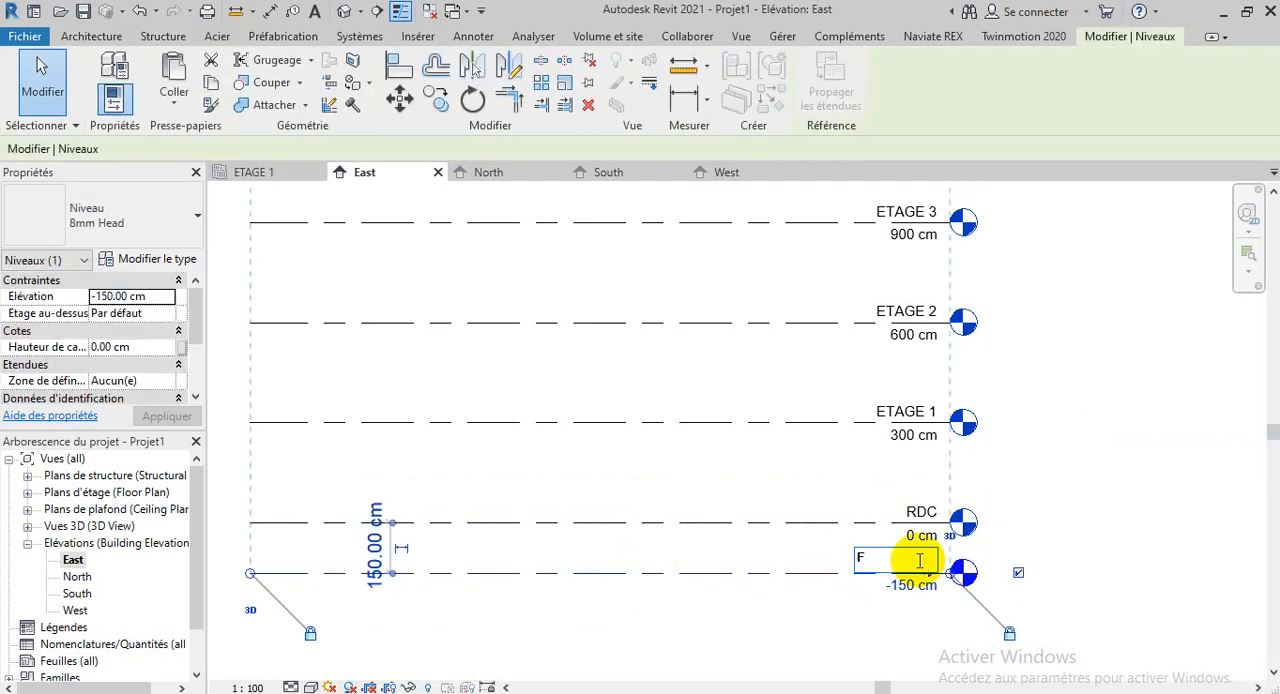
text(ONDATION)
key(Return)
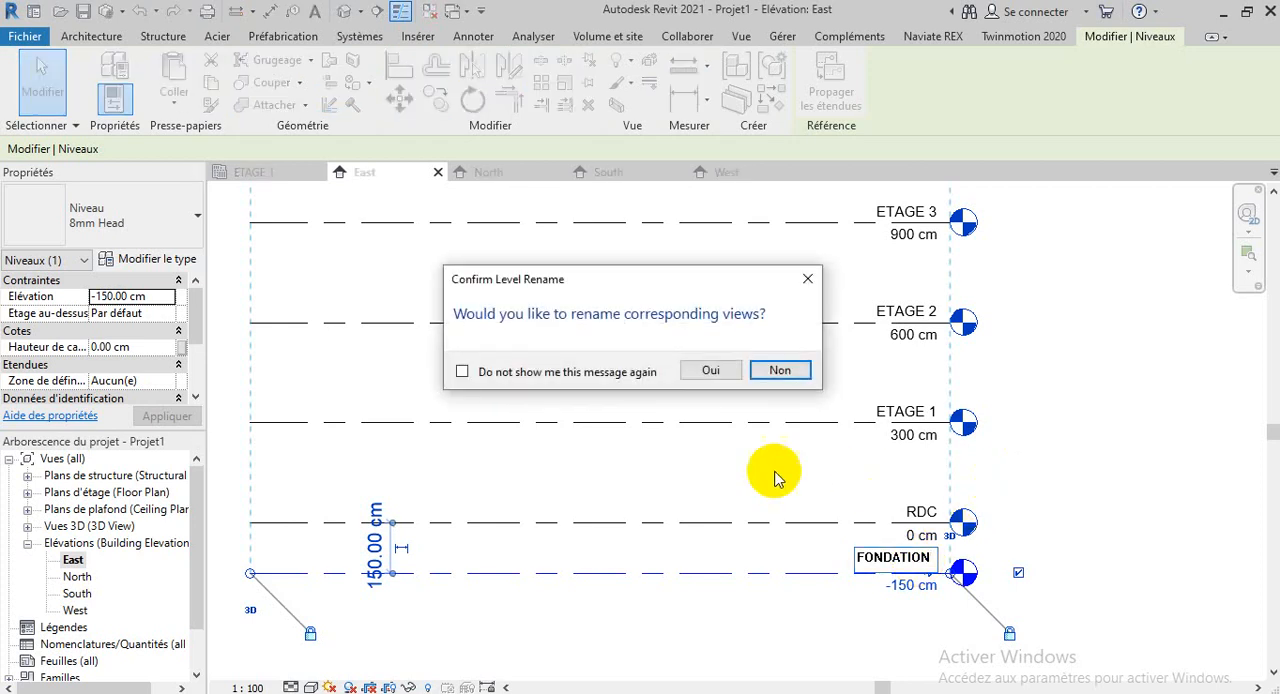
click(710, 370)
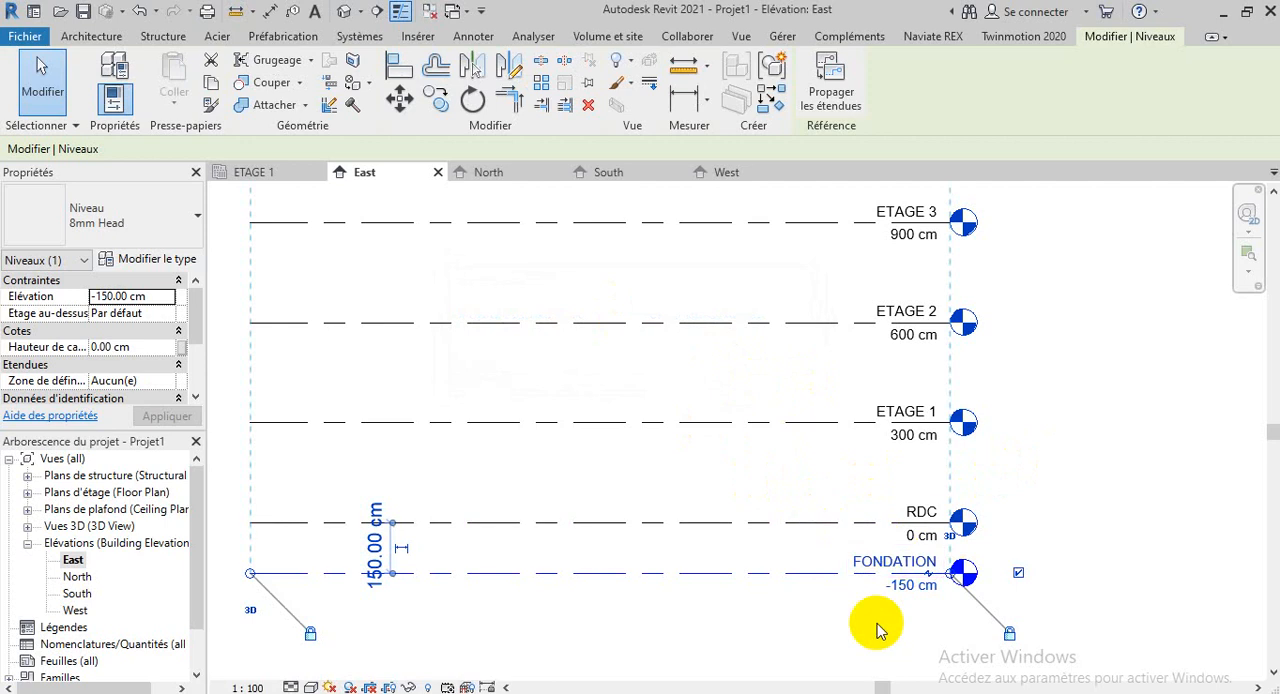
Collapse the elevations in the project browser, expand the structural plans and open the RDC structural plan
scroll(983, 627, down, 3)
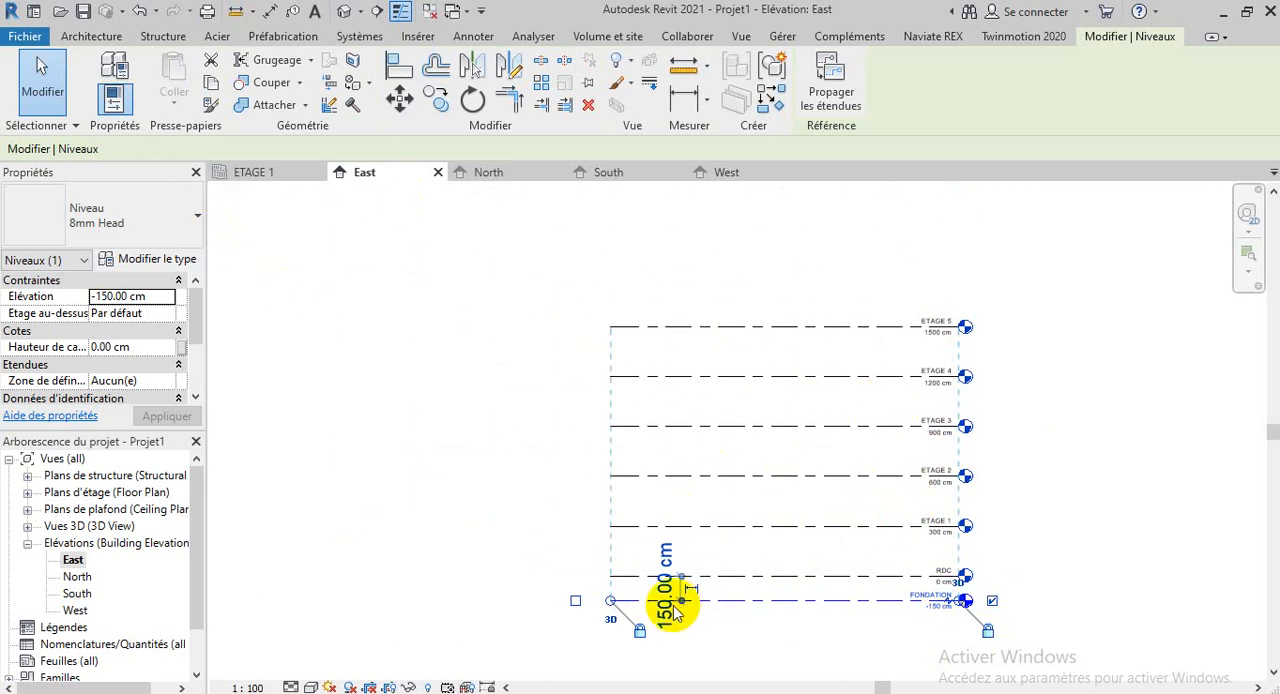
scroll(560, 455, down, 3)
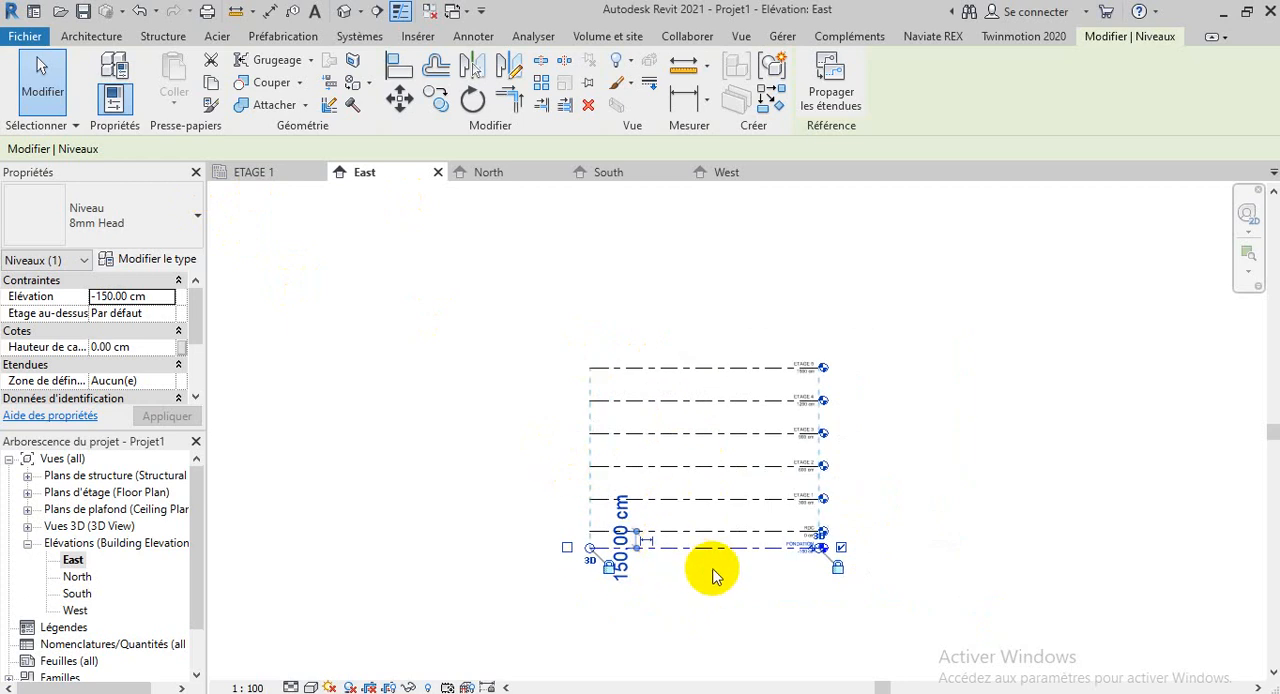
scroll(713, 572, up, 4)
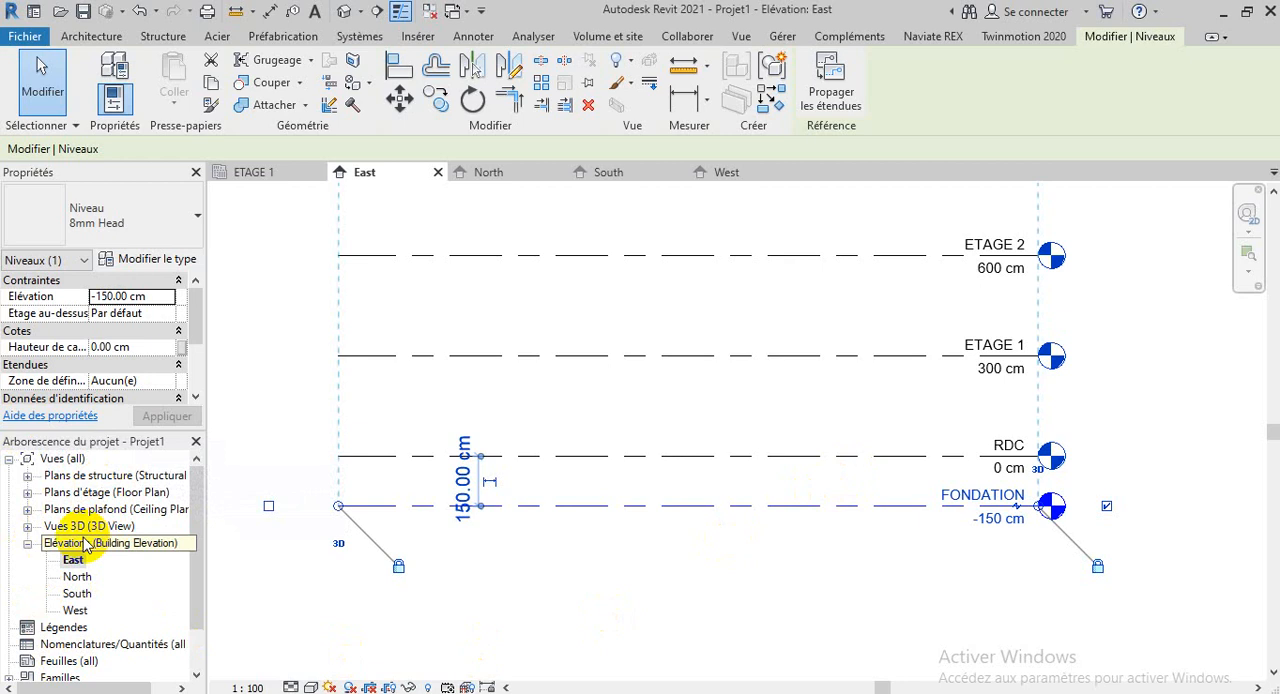
click(29, 546)
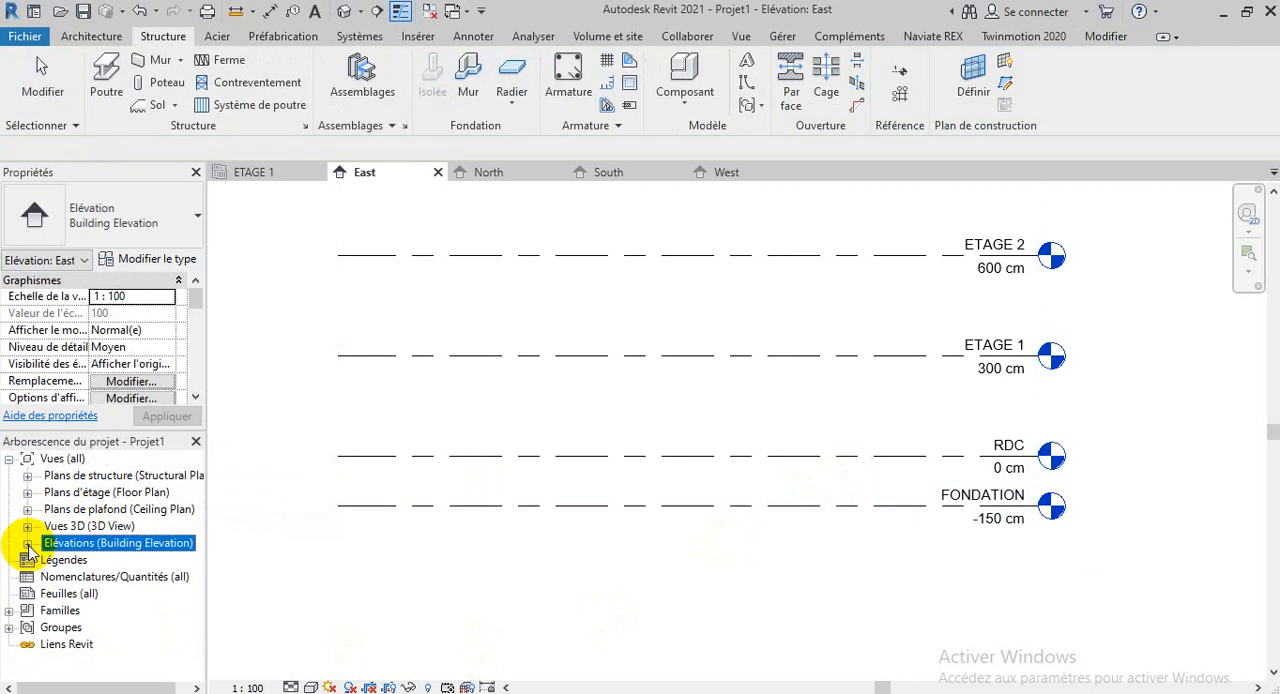
click(28, 476)
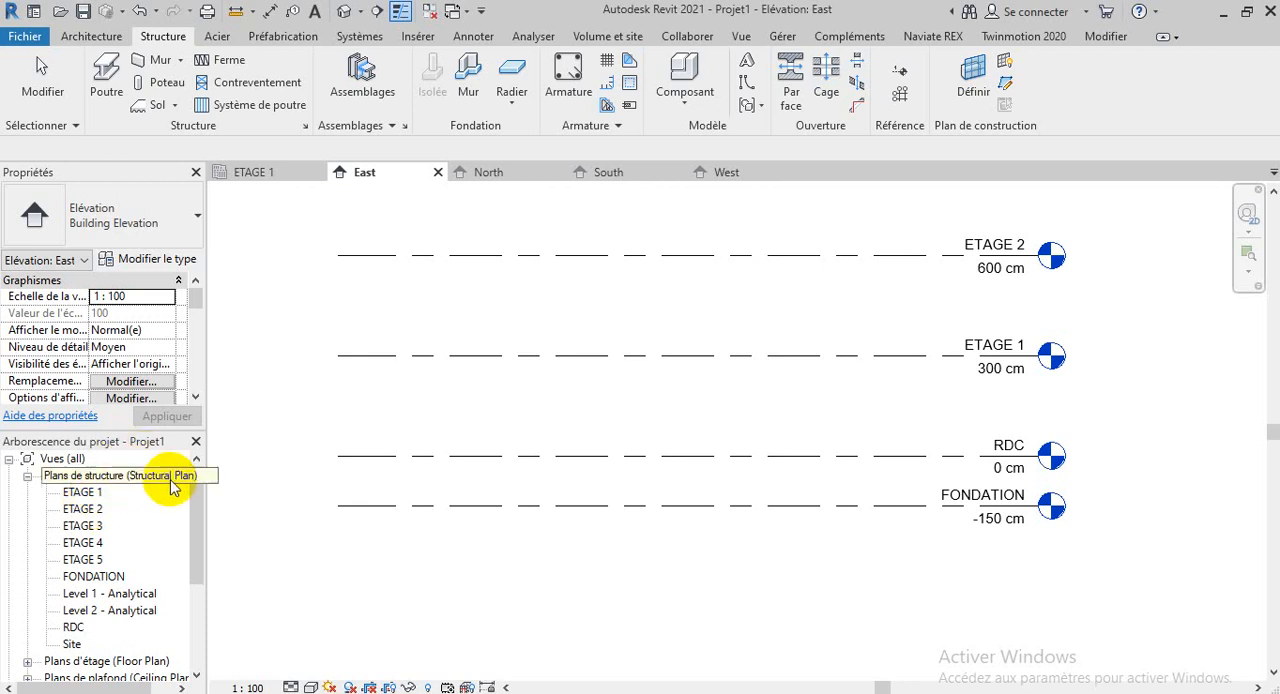
click(27, 476)
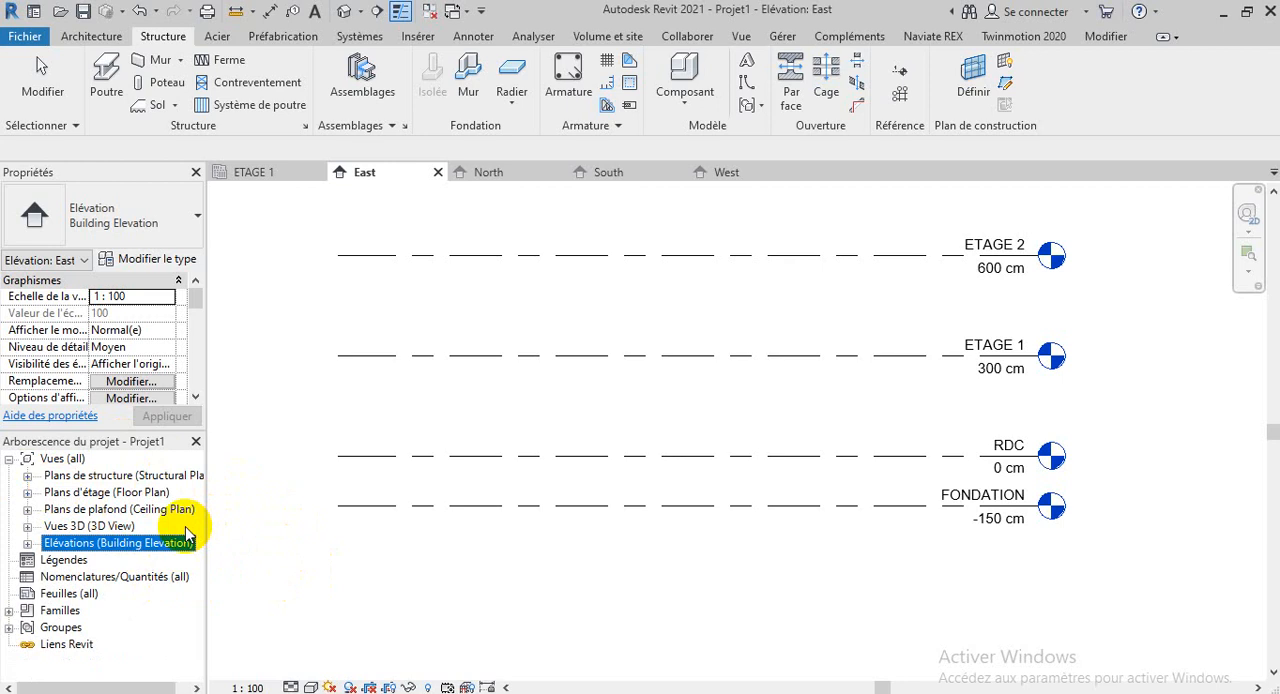
click(27, 477)
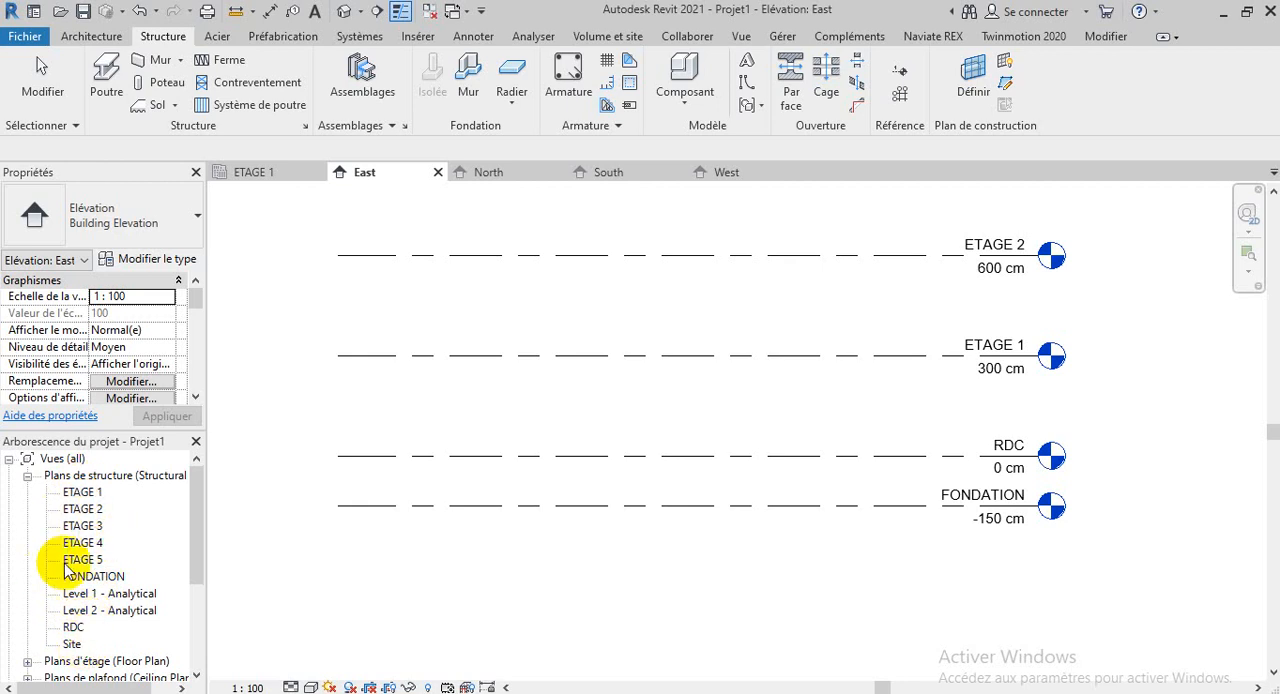
double_click(74, 630)
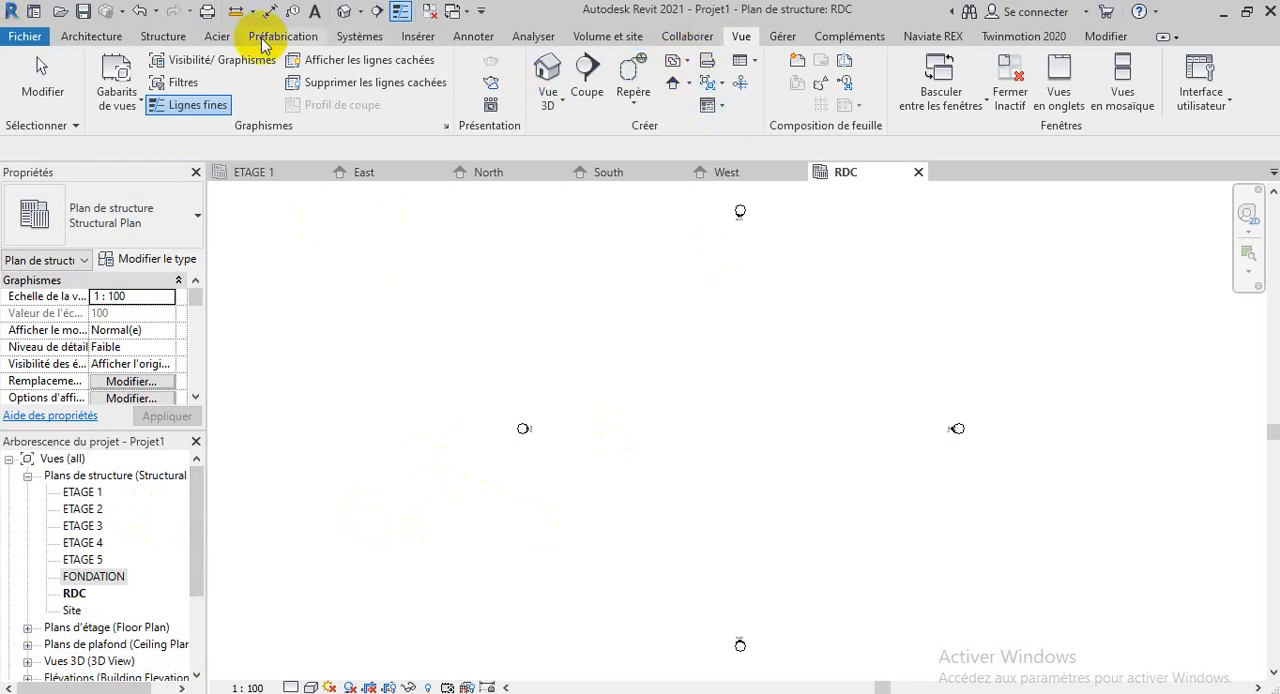
Open the Plan d'étage command among the plan view creation options
click(165, 37)
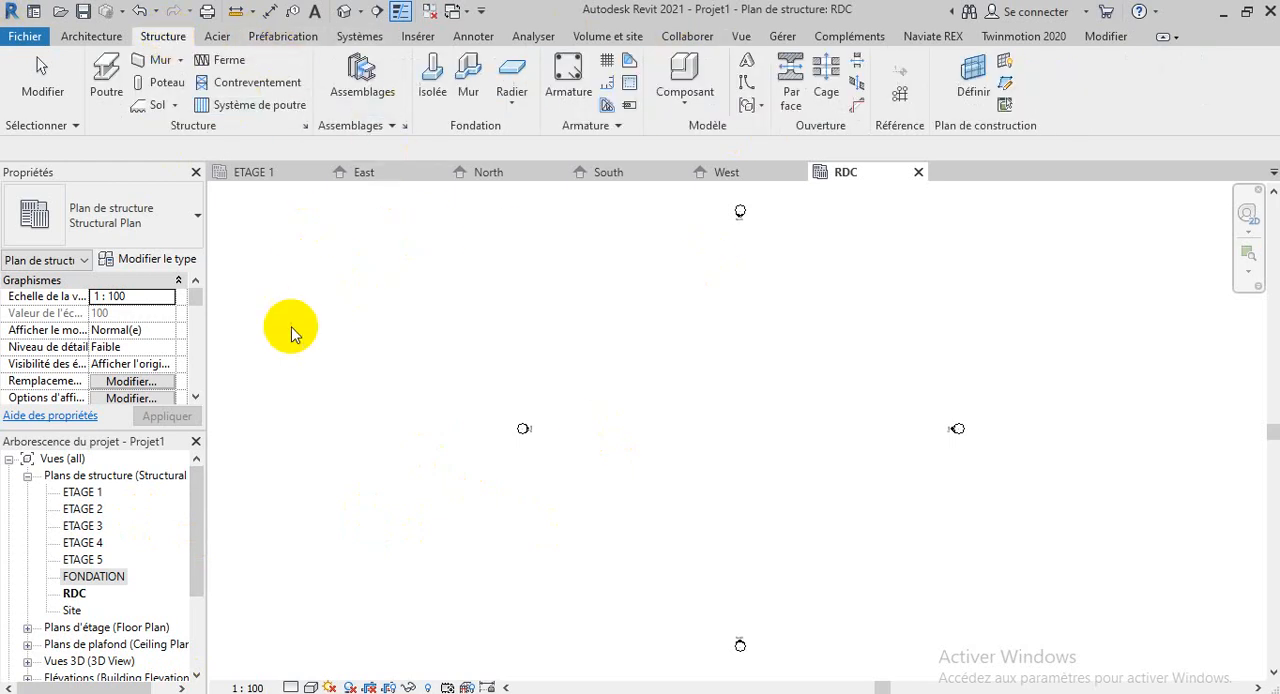
click(741, 37)
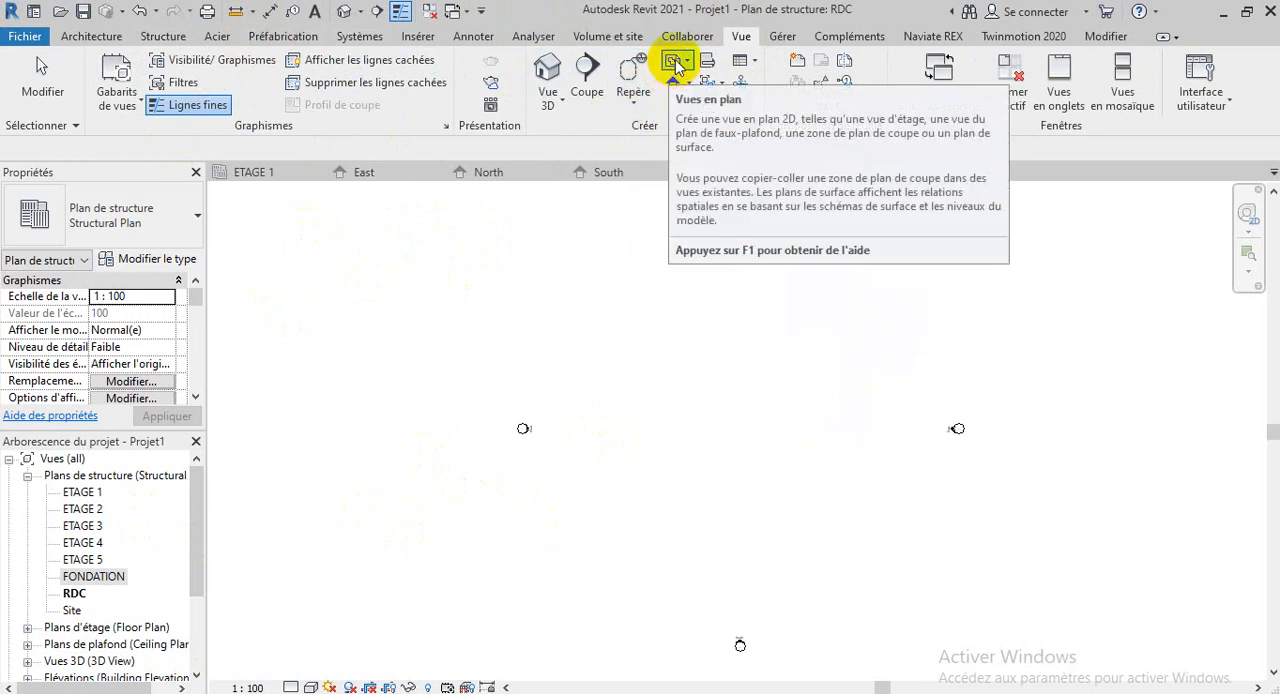
click(676, 64)
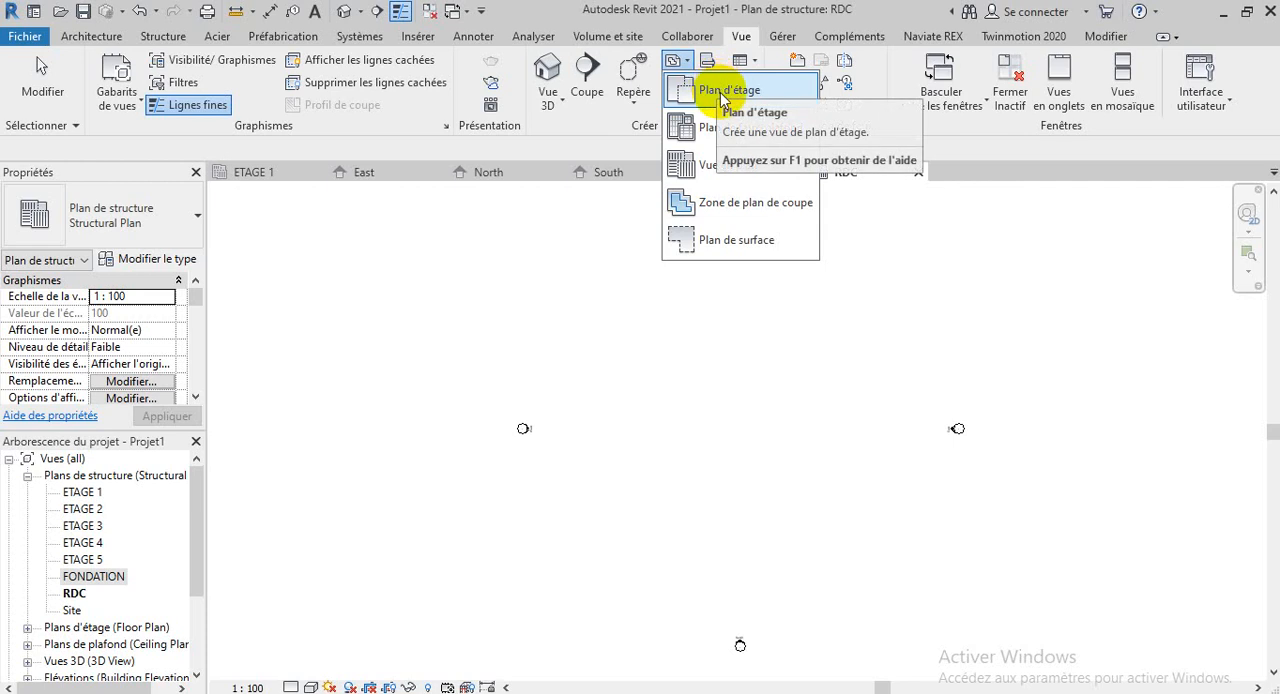
click(720, 95)
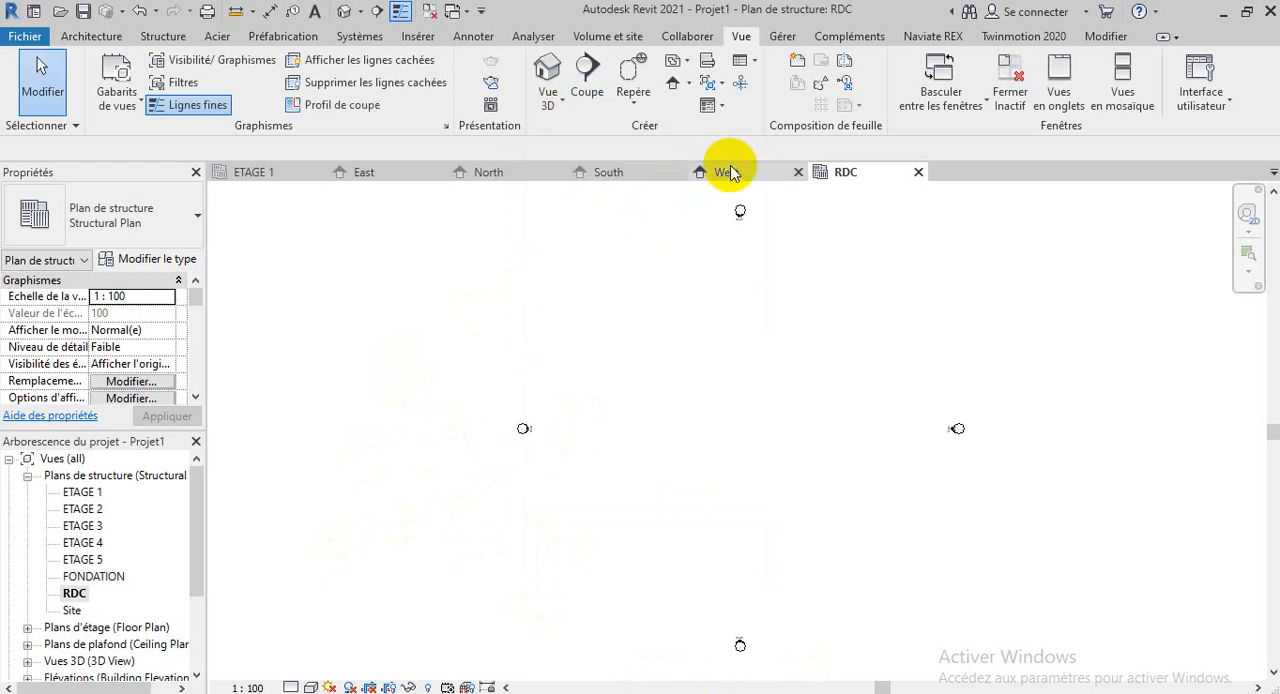
Close the West, South and North elevation views
click(798, 172)
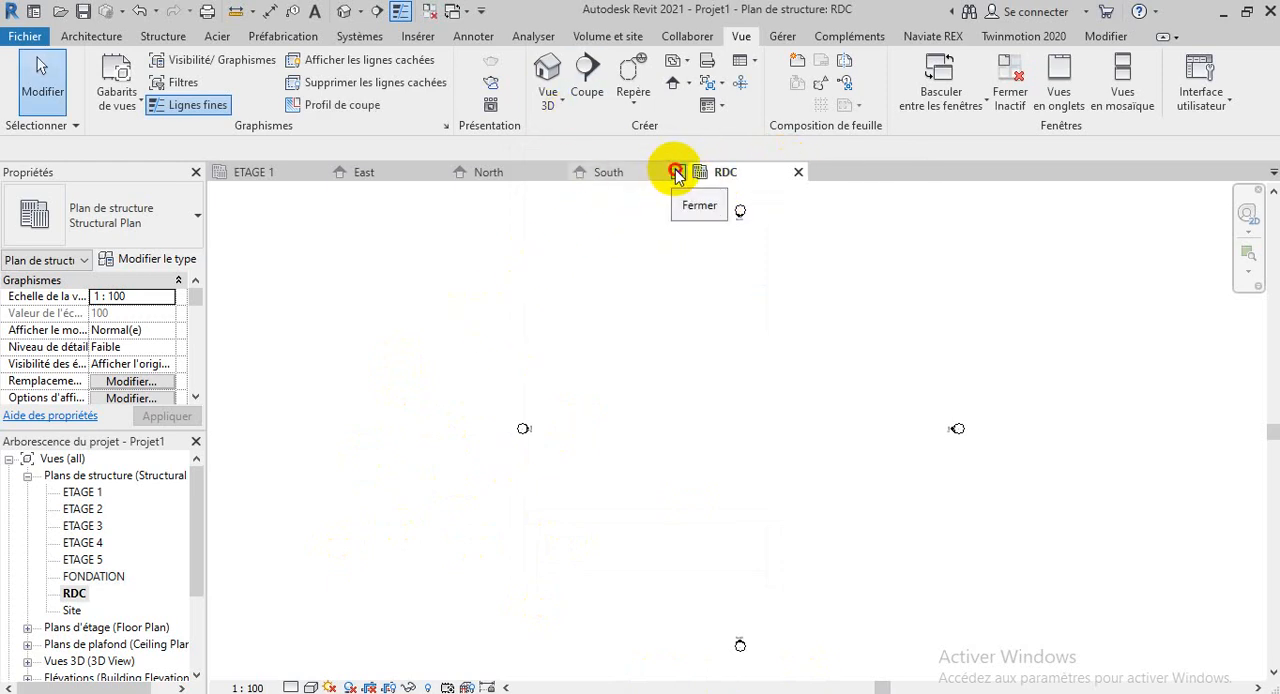
click(676, 172)
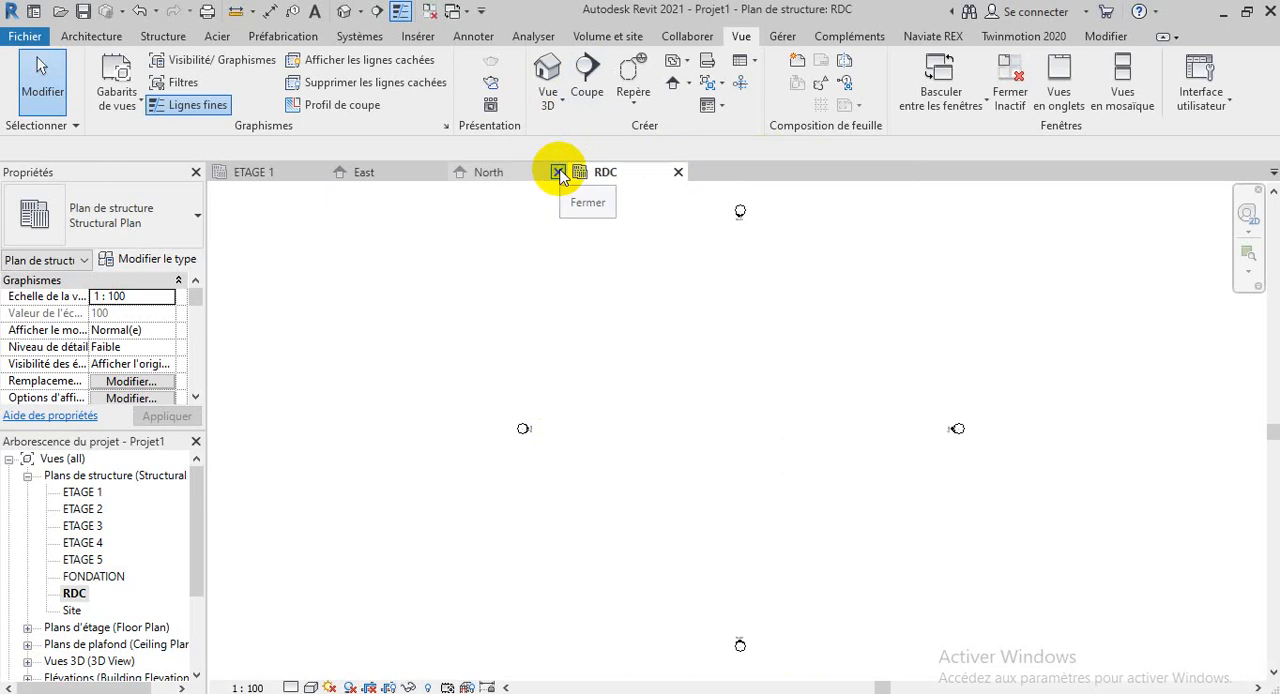
click(558, 172)
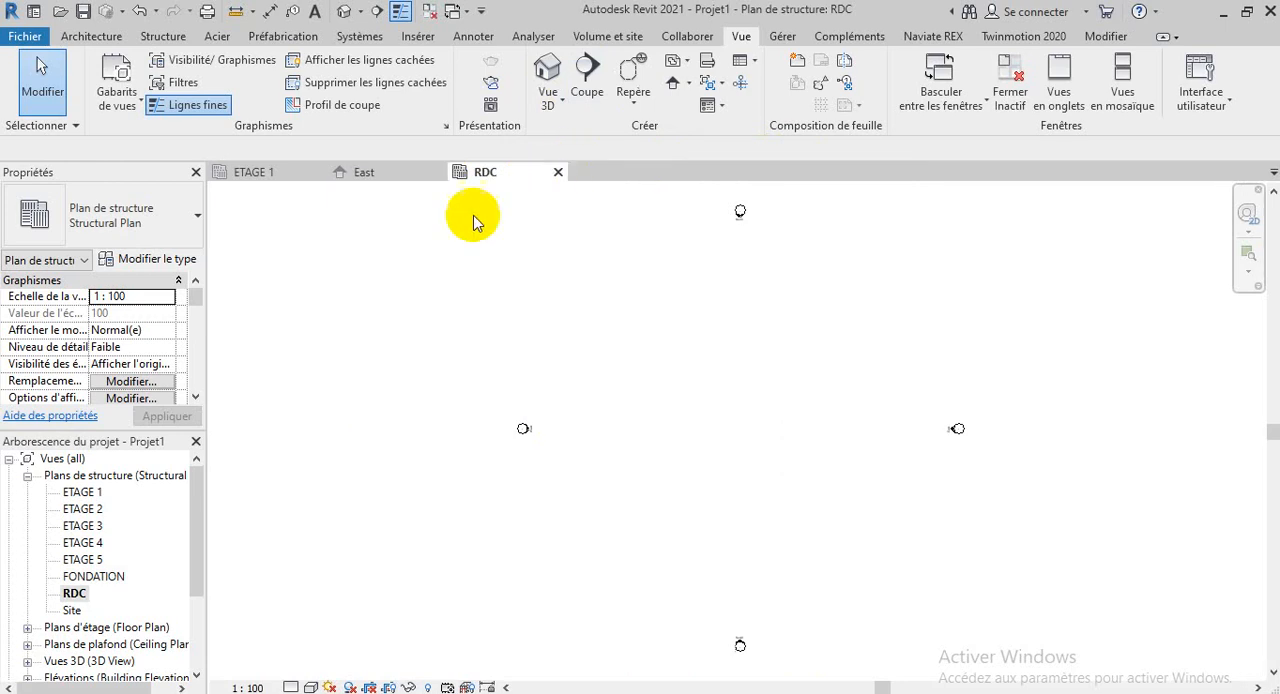
Close the ETAGE 1 structural plan, reopen it from the project browser and close it again
click(314, 173)
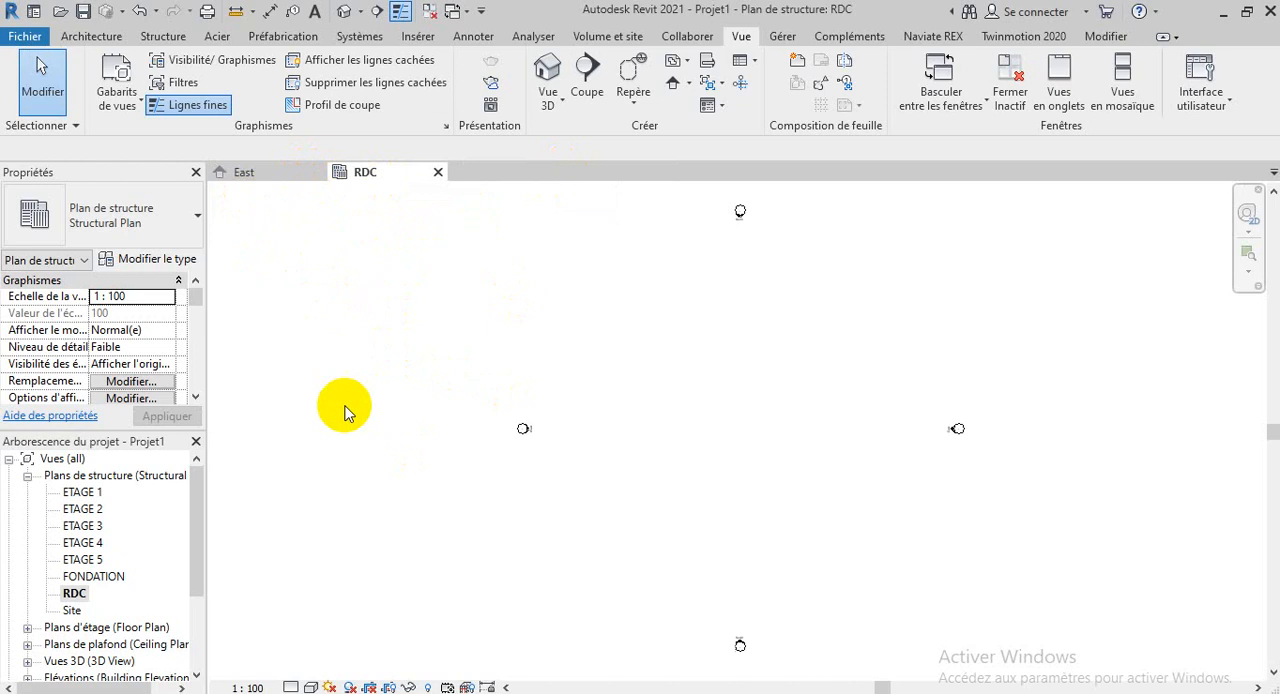
double_click(97, 492)
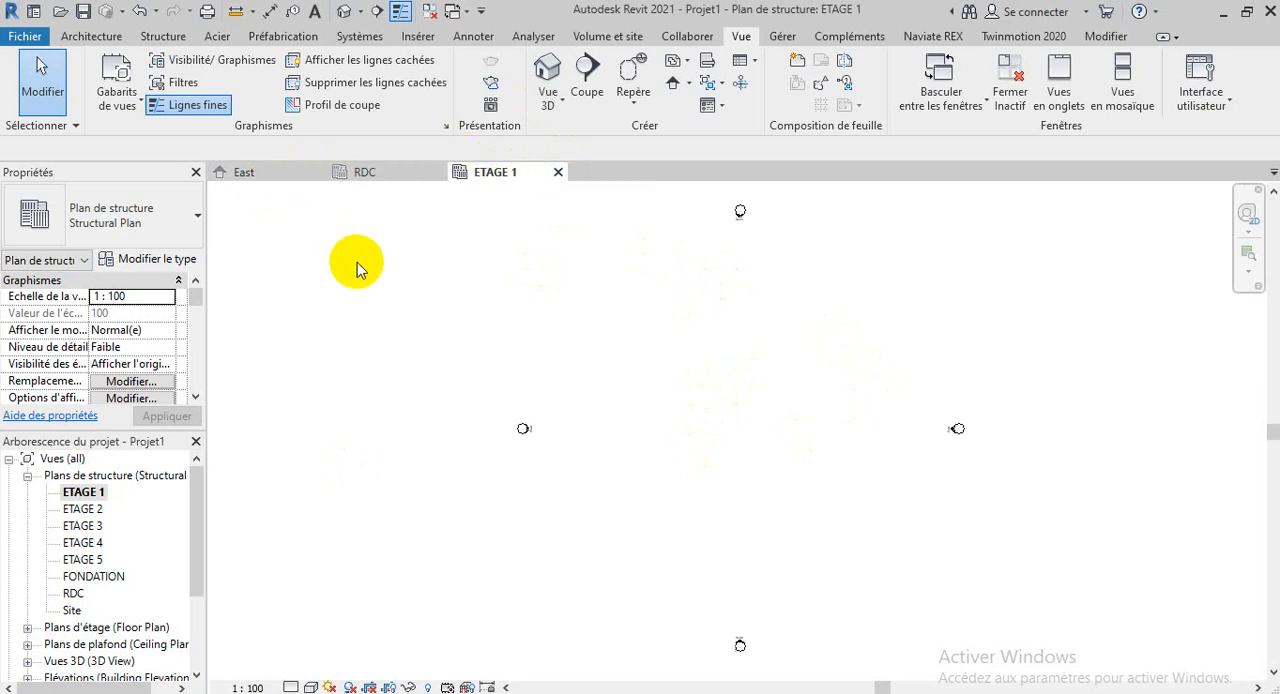
click(557, 173)
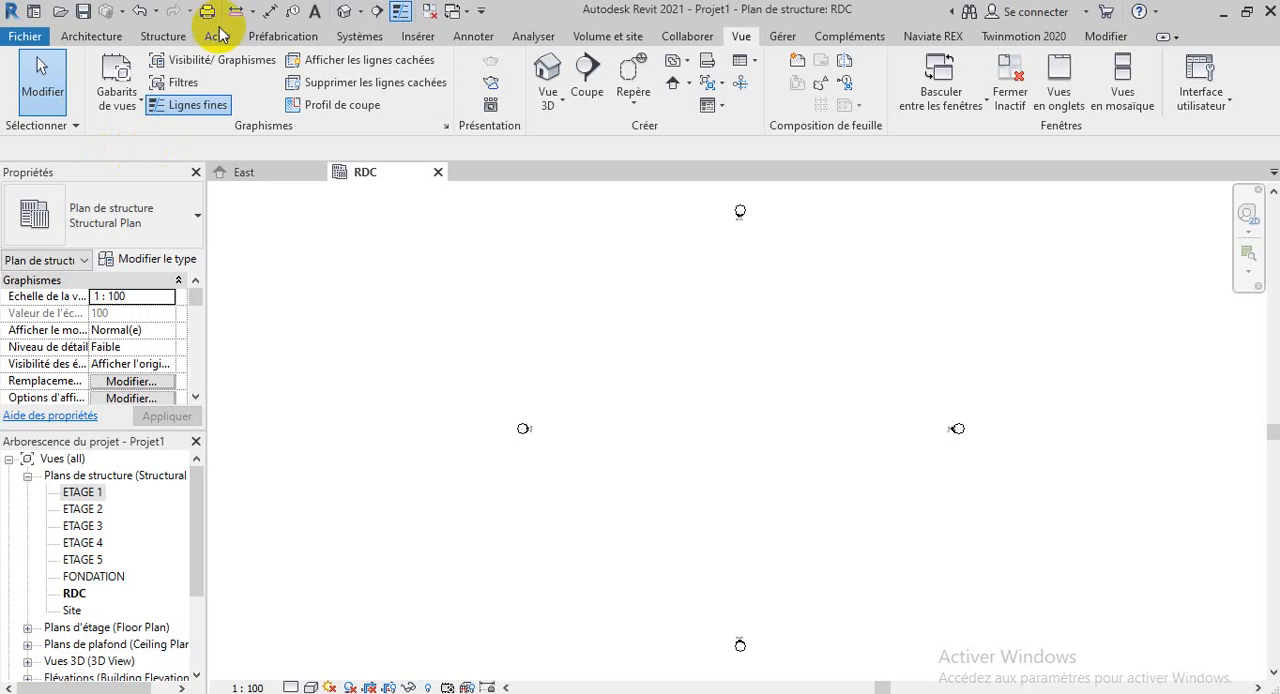
click(178, 38)
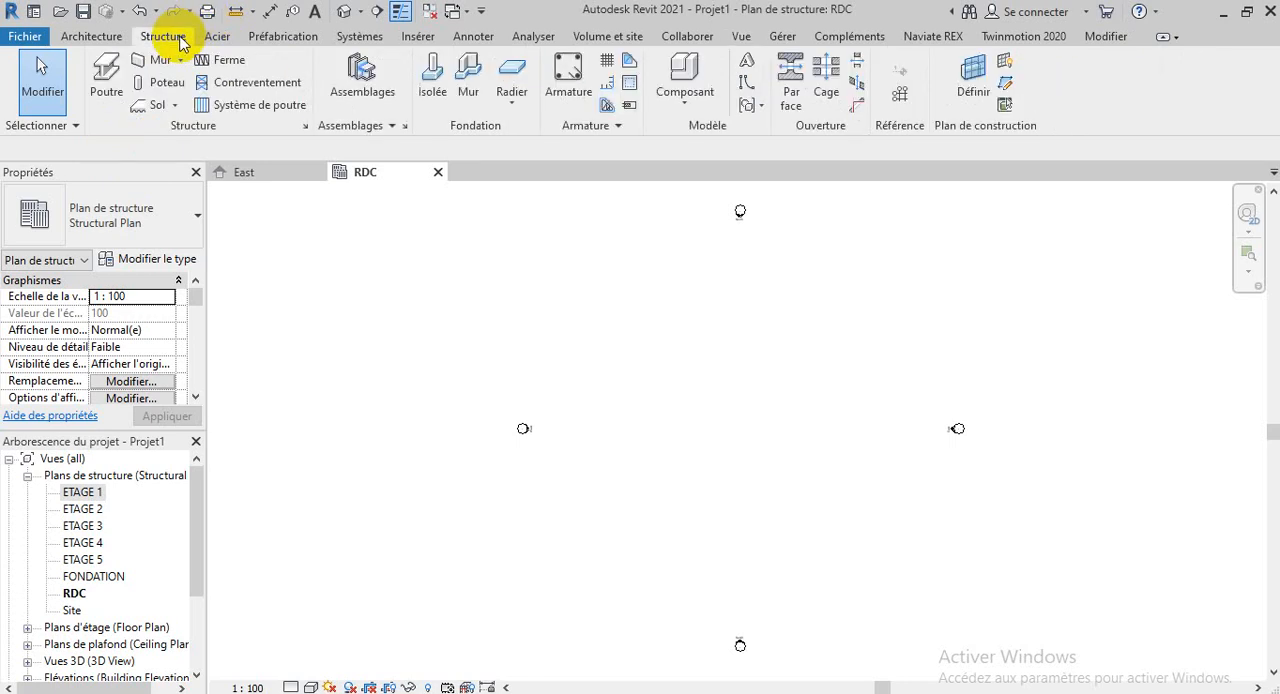
click(100, 38)
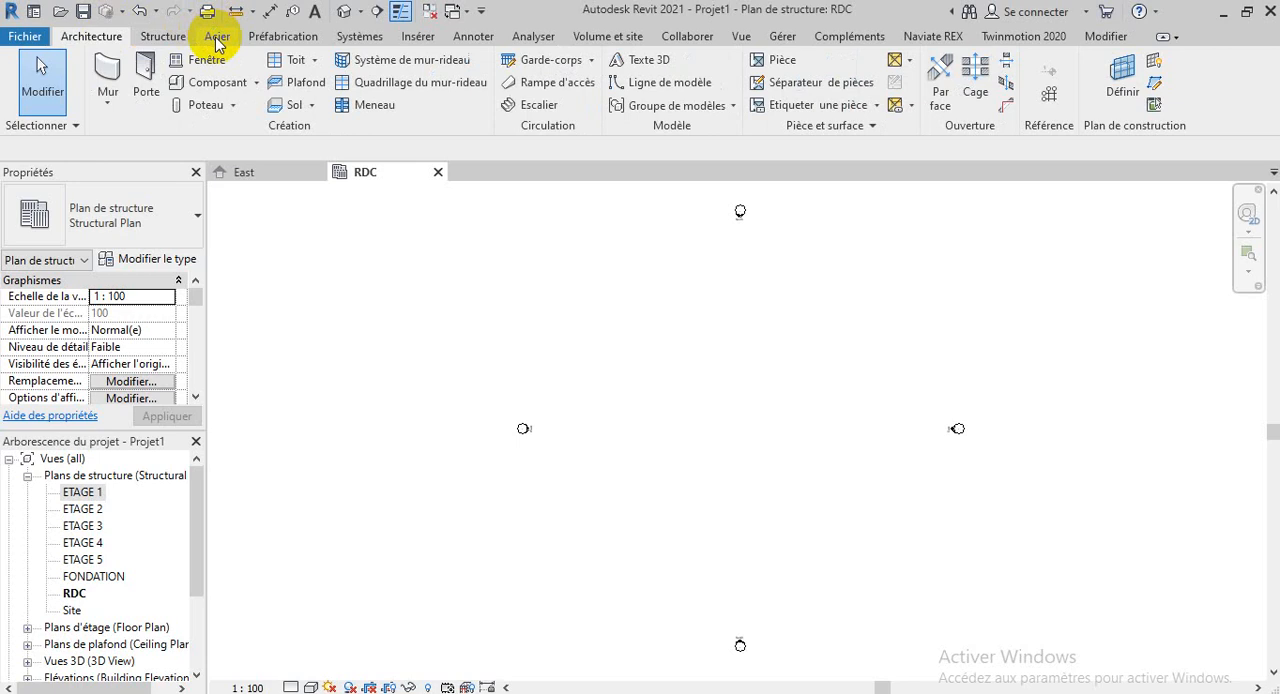
click(163, 36)
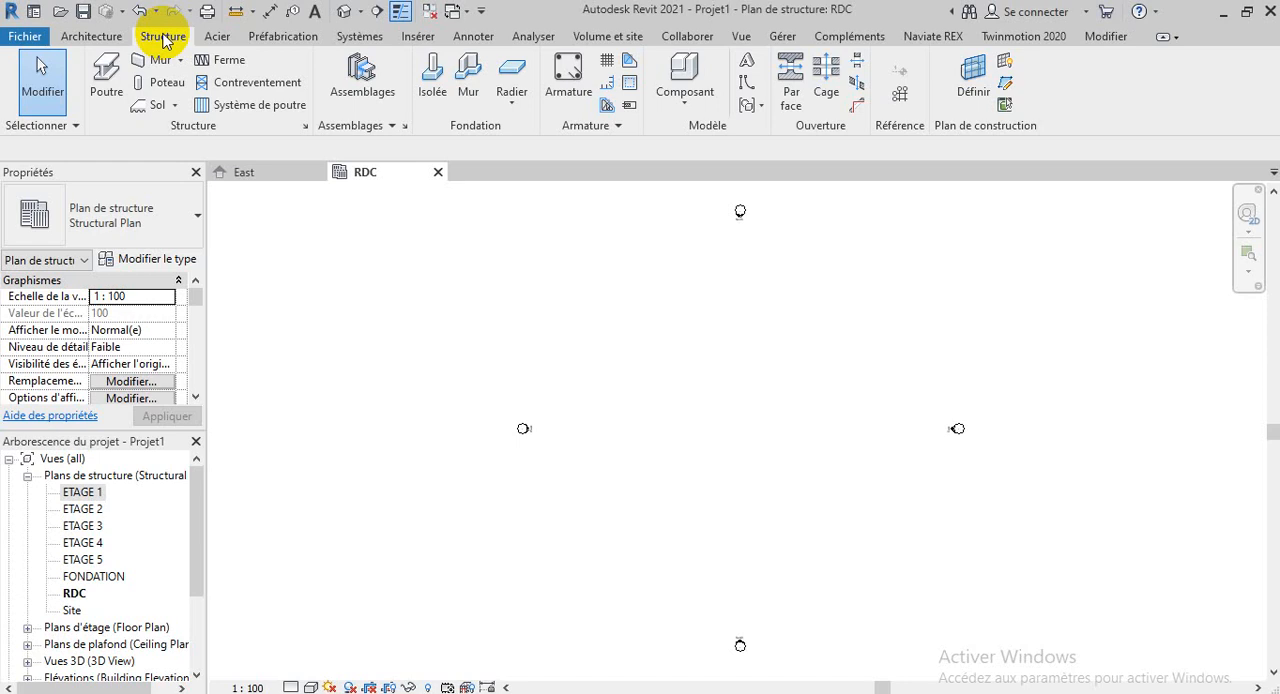
scroll(774, 334, up, 2)
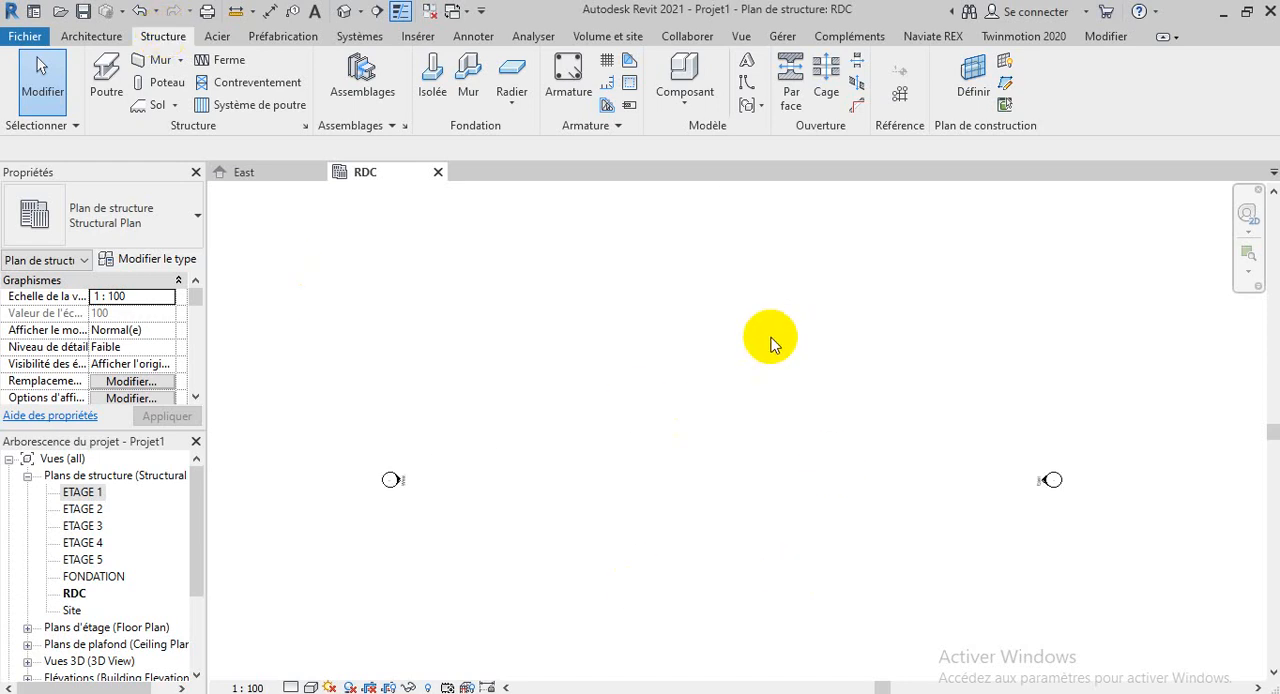
scroll(762, 355, down, 2)
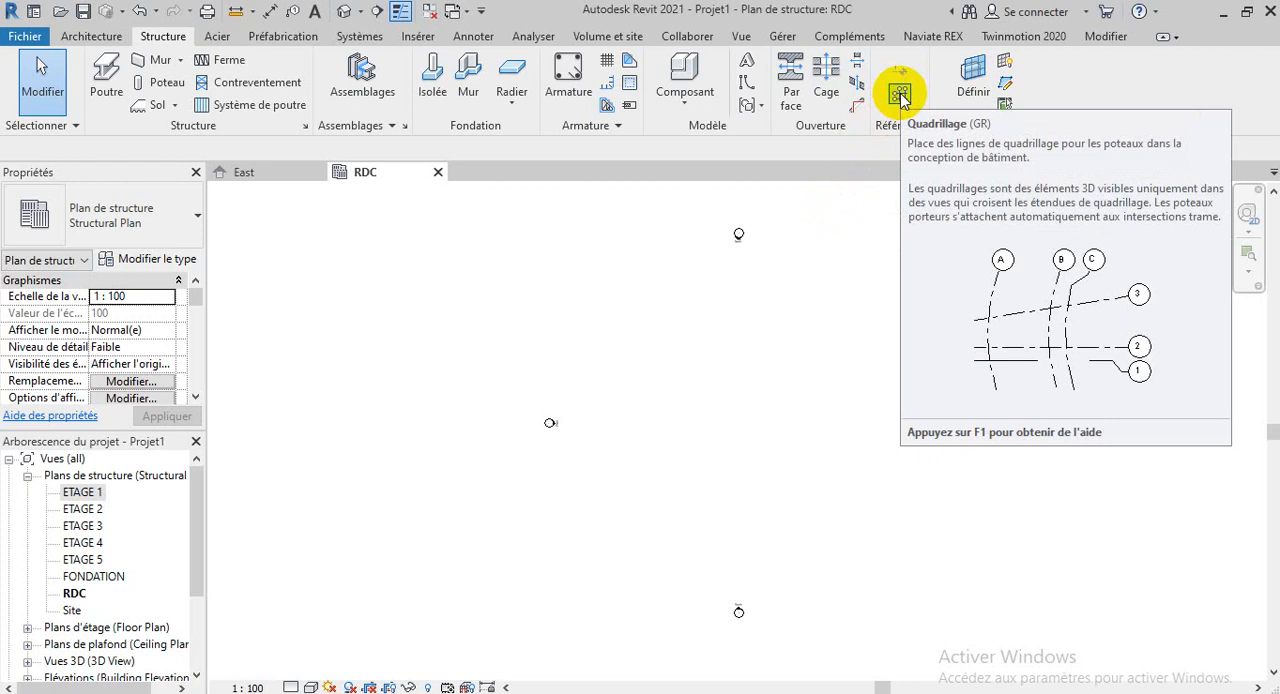
Draw three horizontal grid lines across the RDC plan, the second 500 cm above the first and the third below the first
click(899, 94)
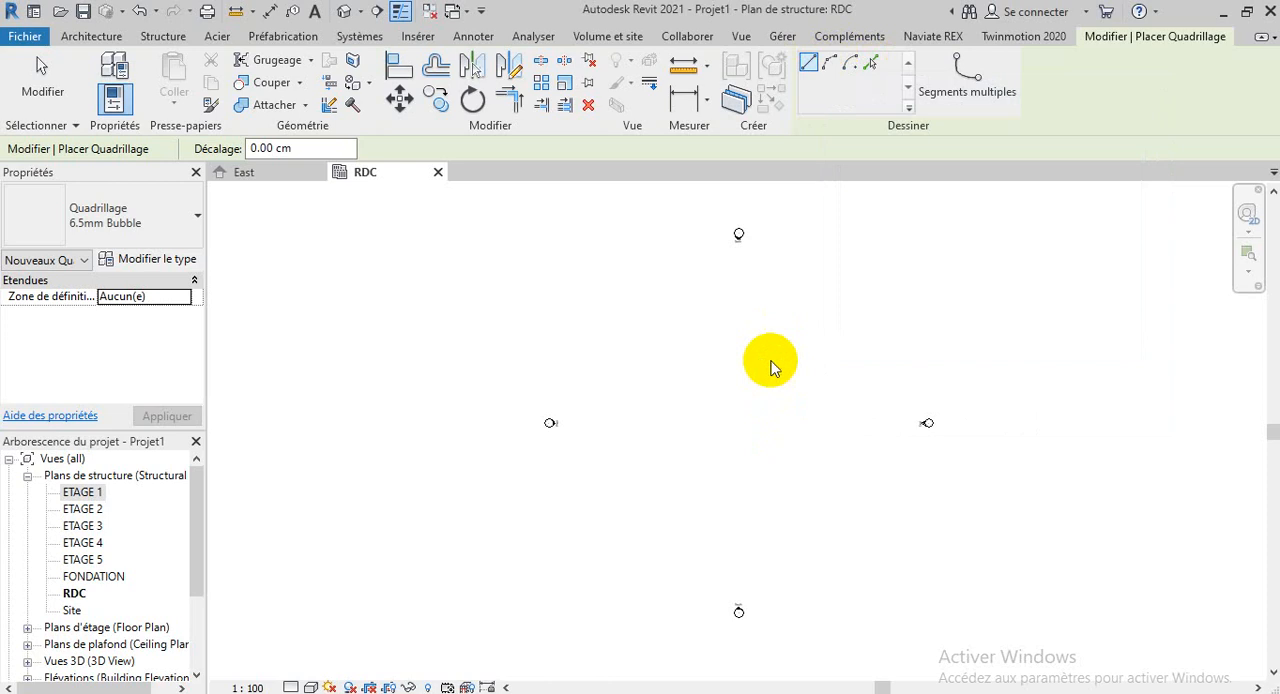
key(Escape)
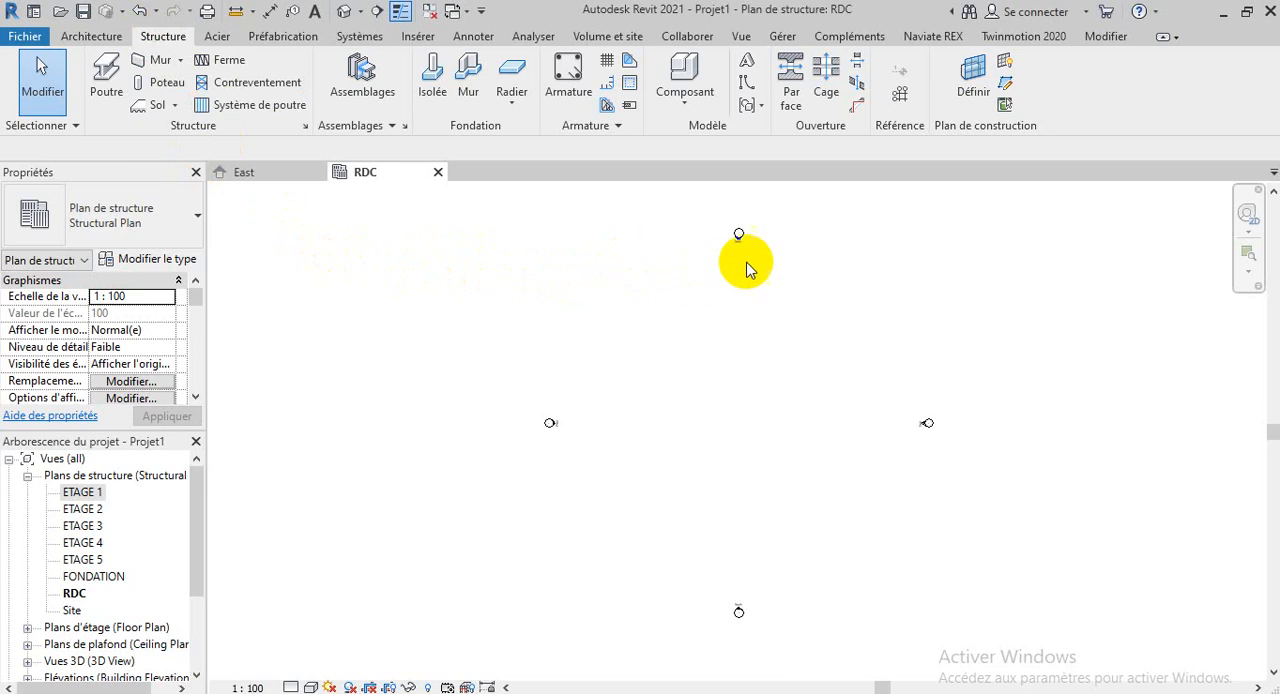
click(899, 95)
scroll(779, 431, up, 3)
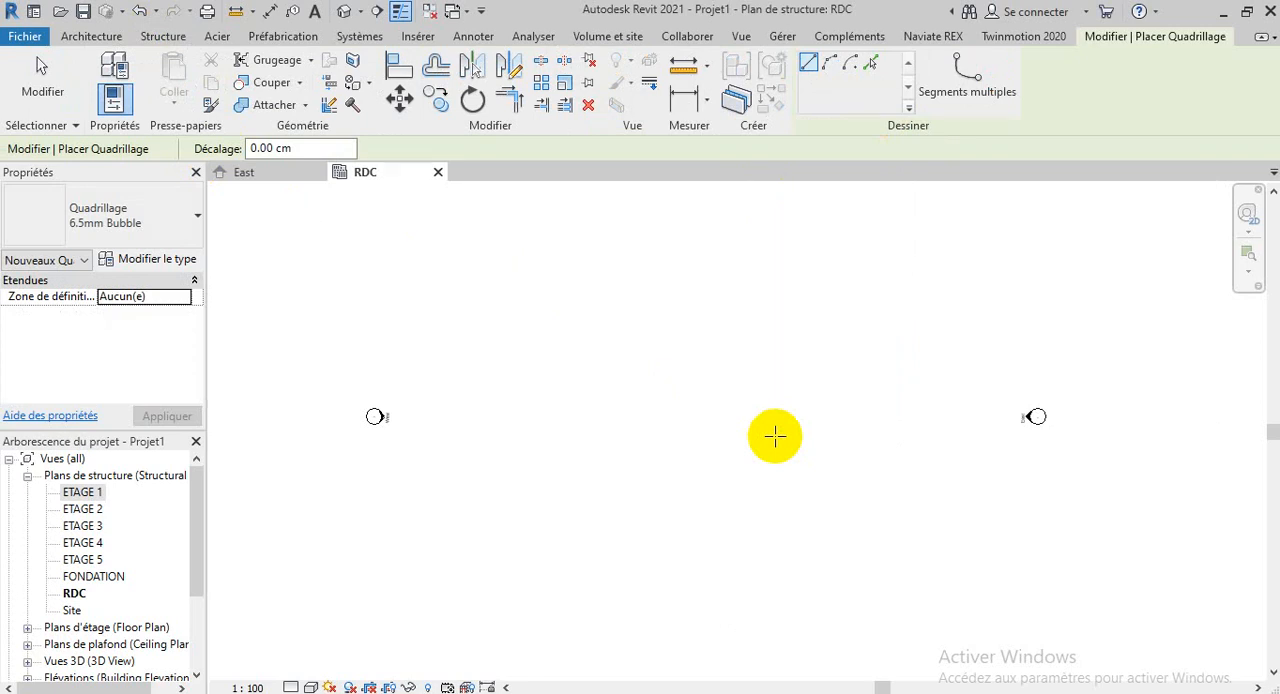
click(487, 411)
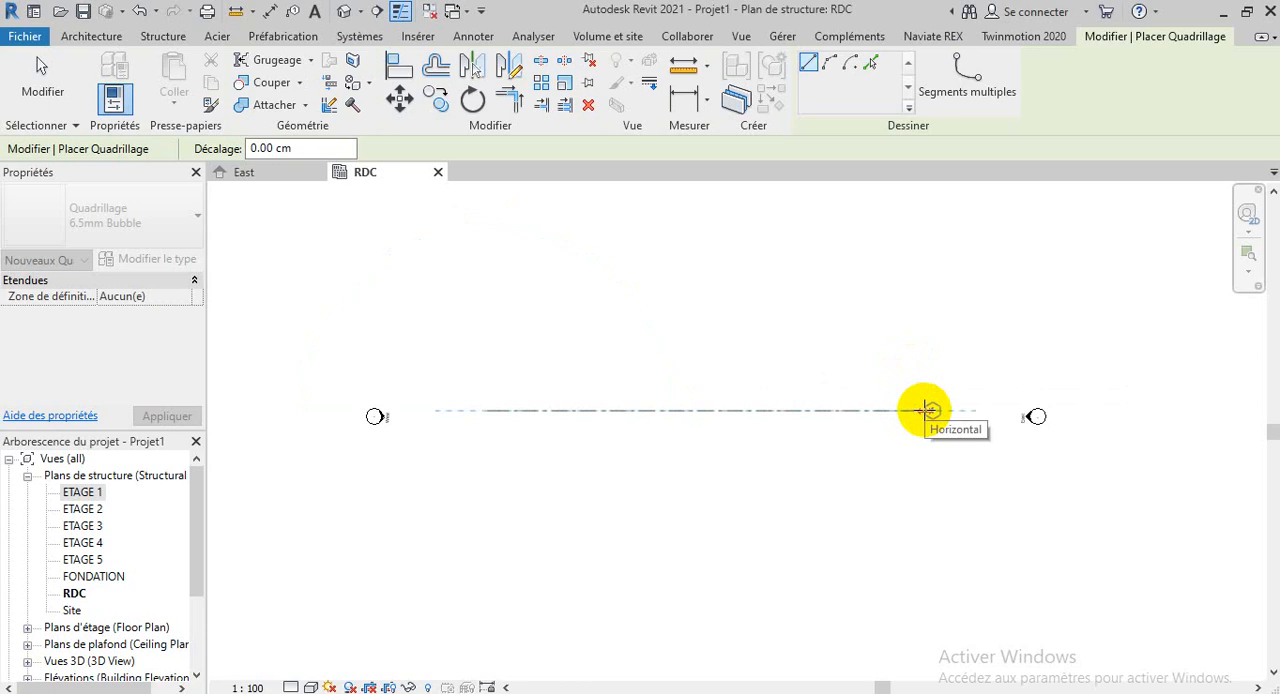
click(930, 410)
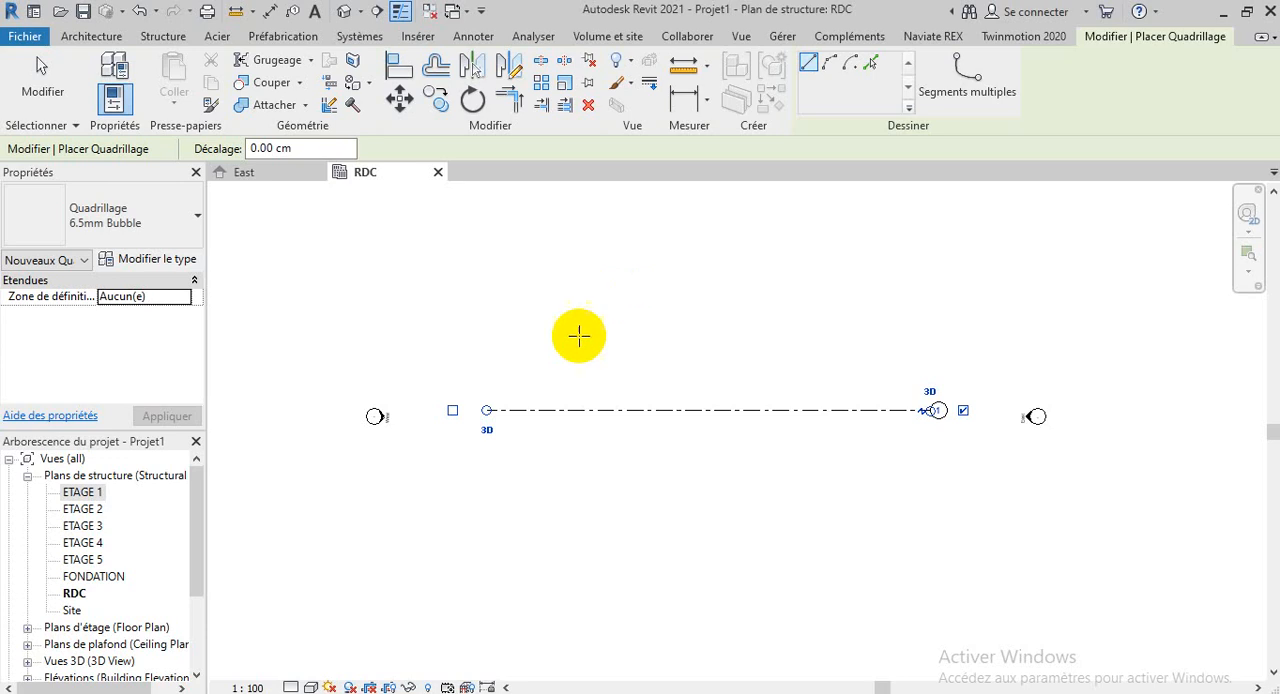
click(489, 342)
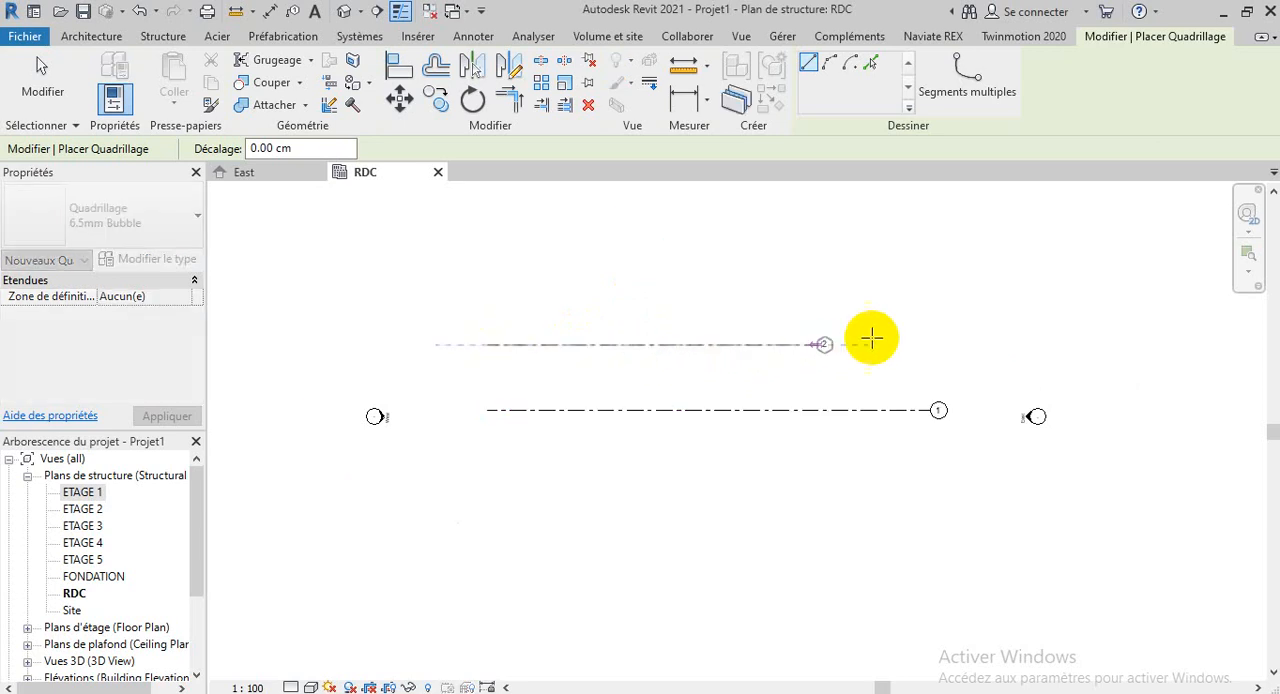
click(935, 344)
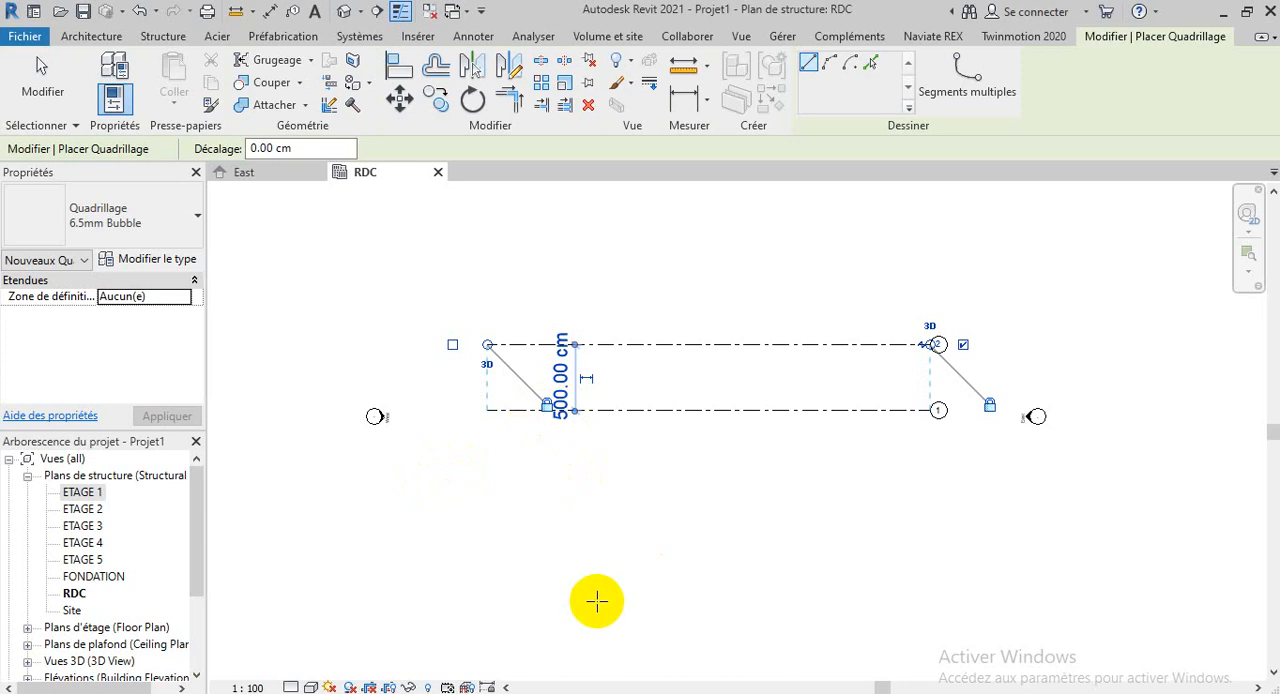
click(492, 471)
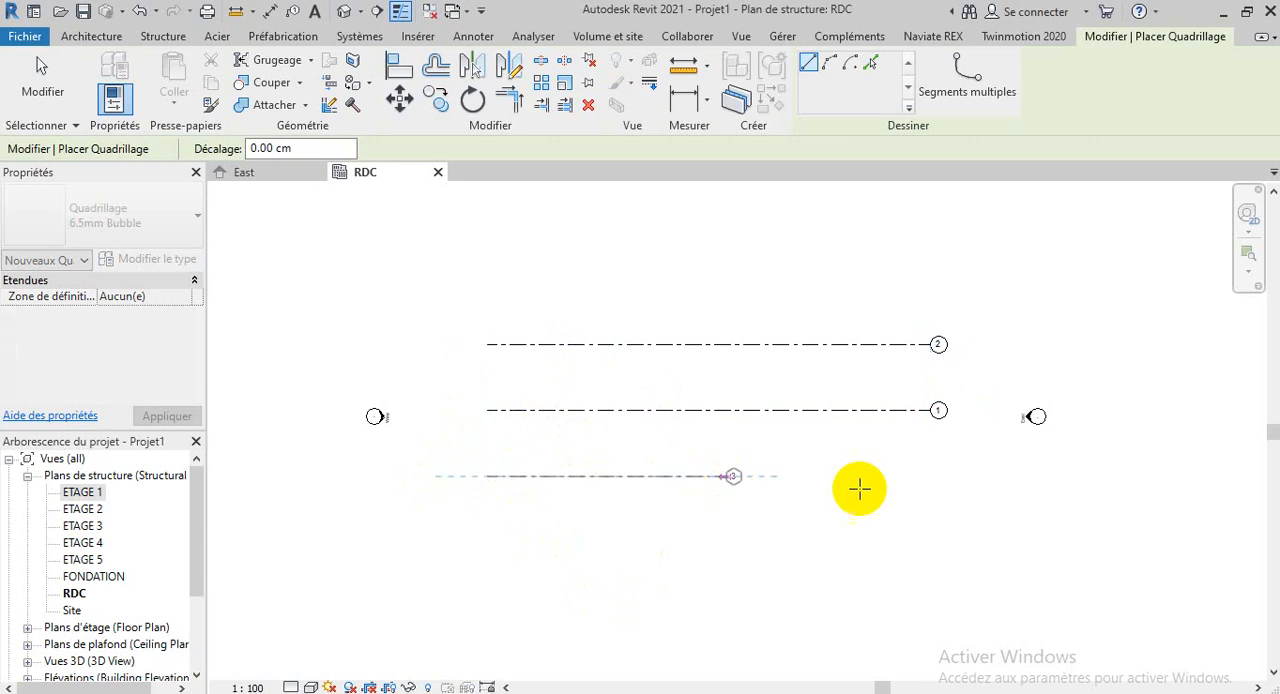
click(930, 474)
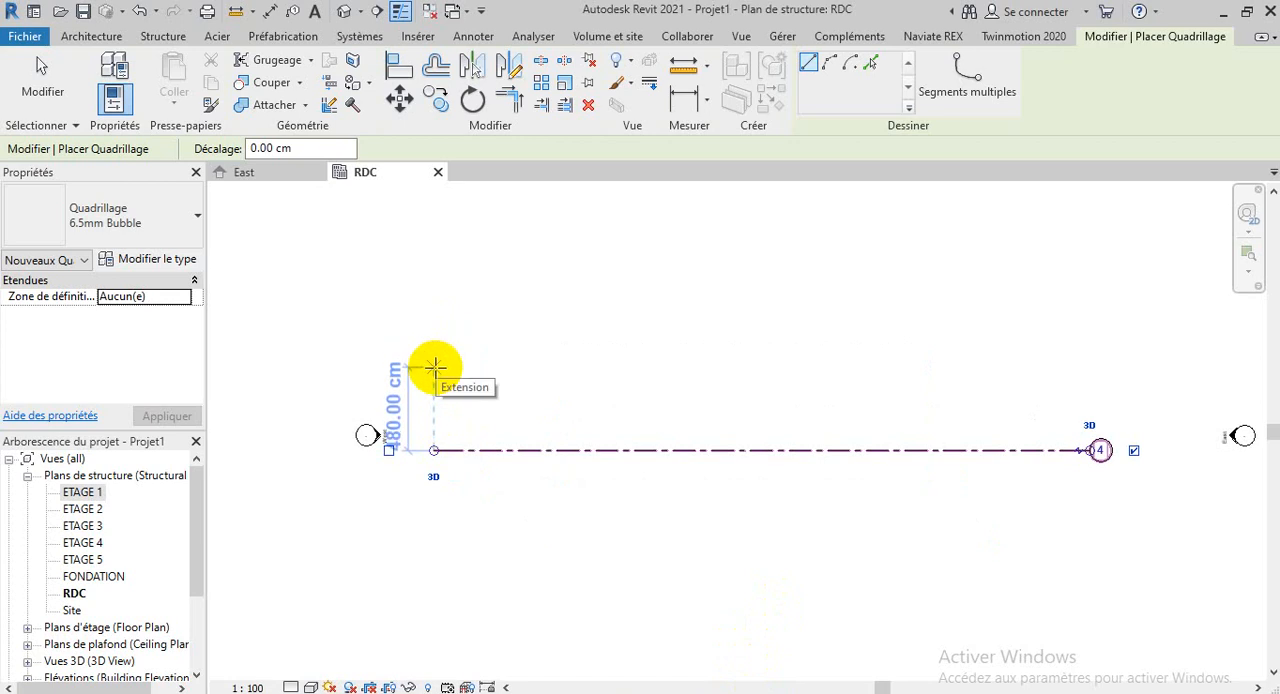
Add two horizontal grid lines above grid 4 at 300 cm spacing, aligned with its ends
text(300)
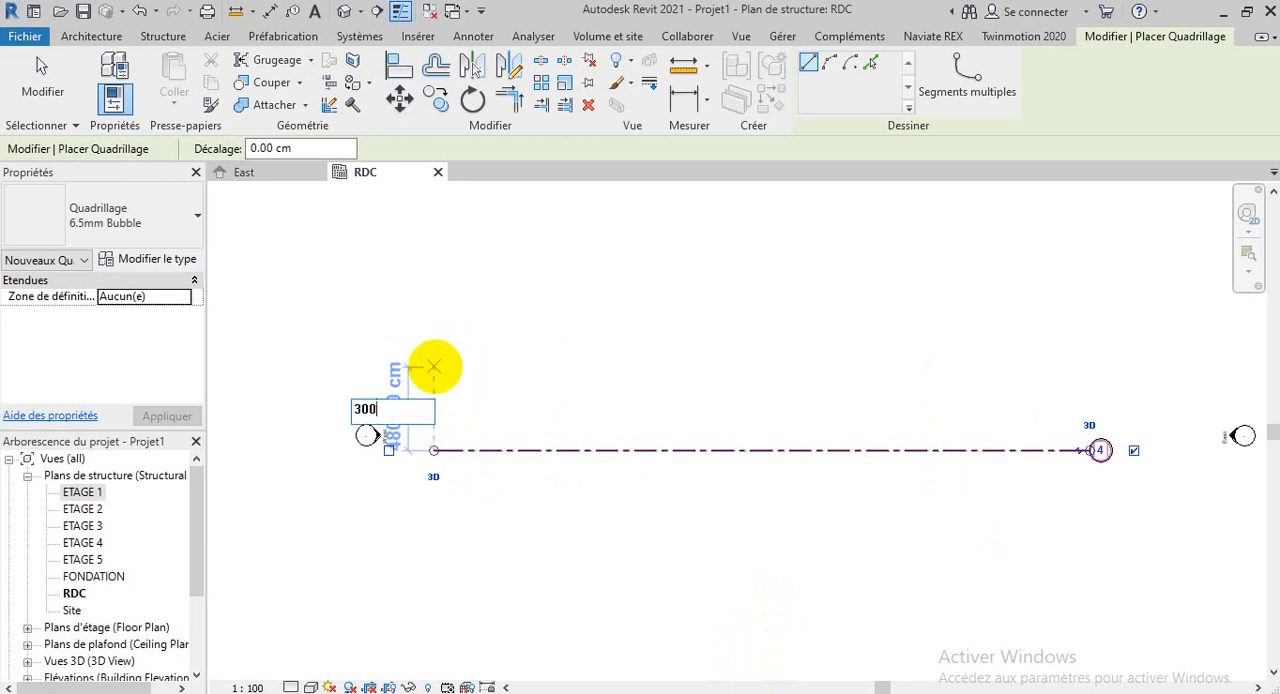
key(Return)
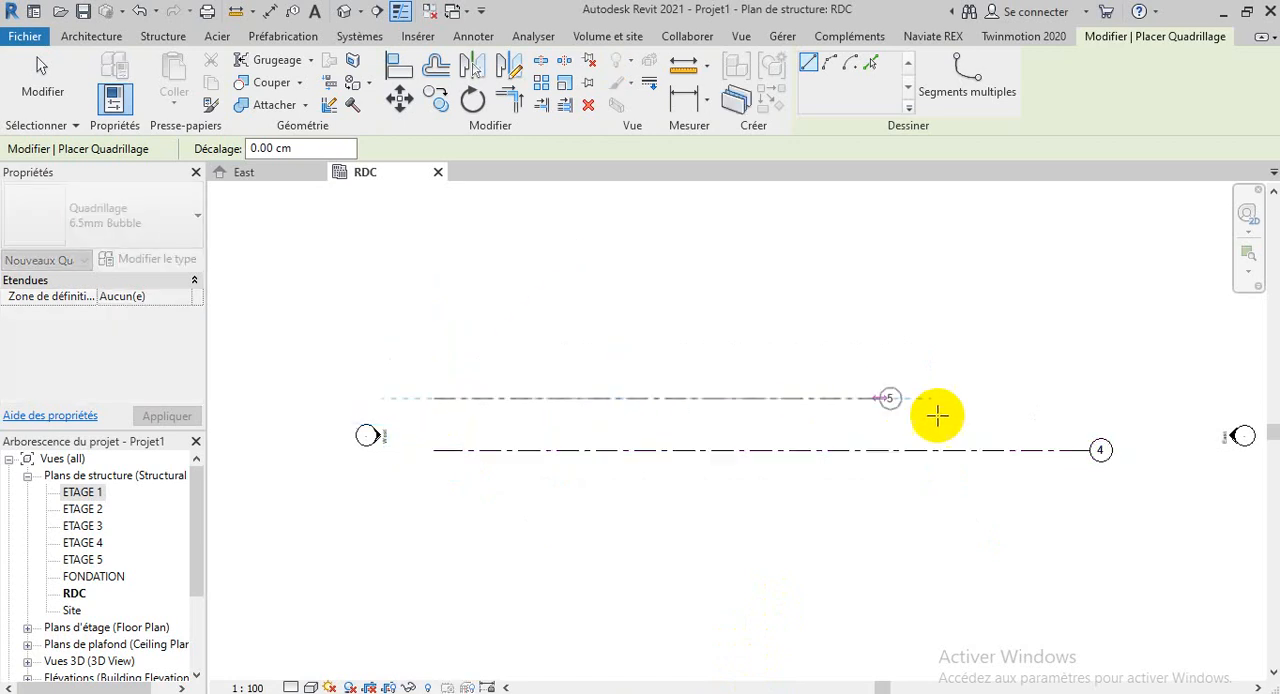
click(1090, 397)
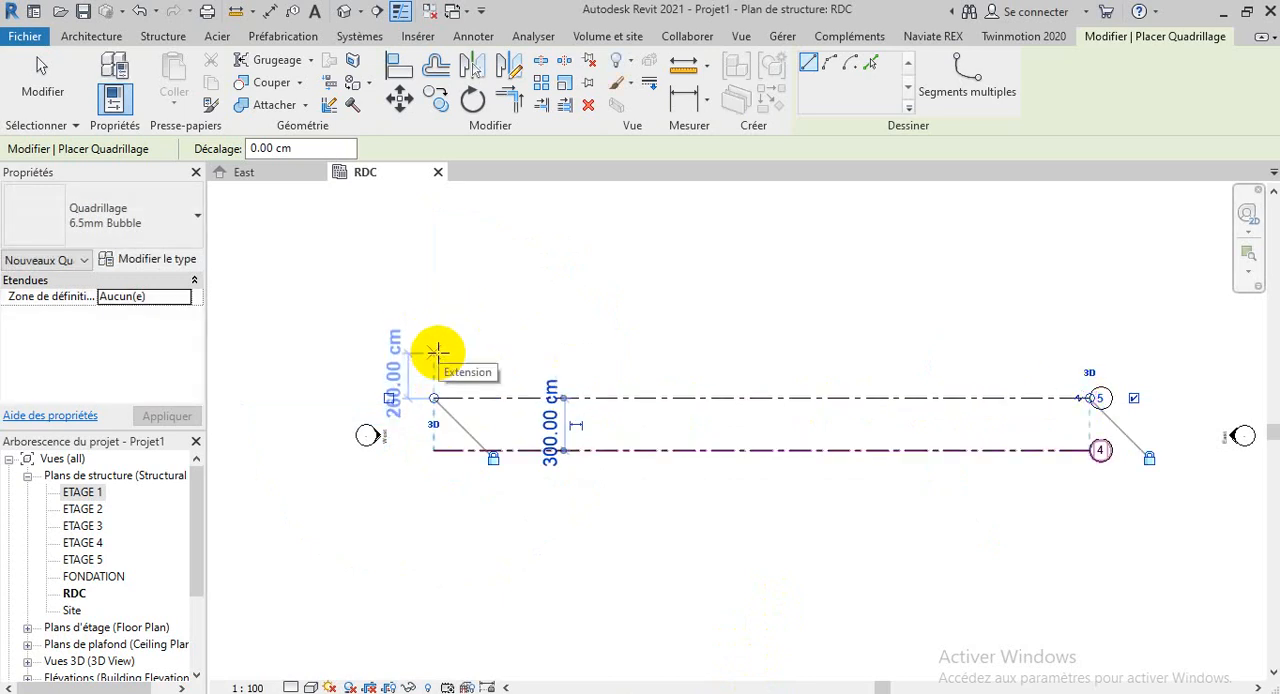
text(300)
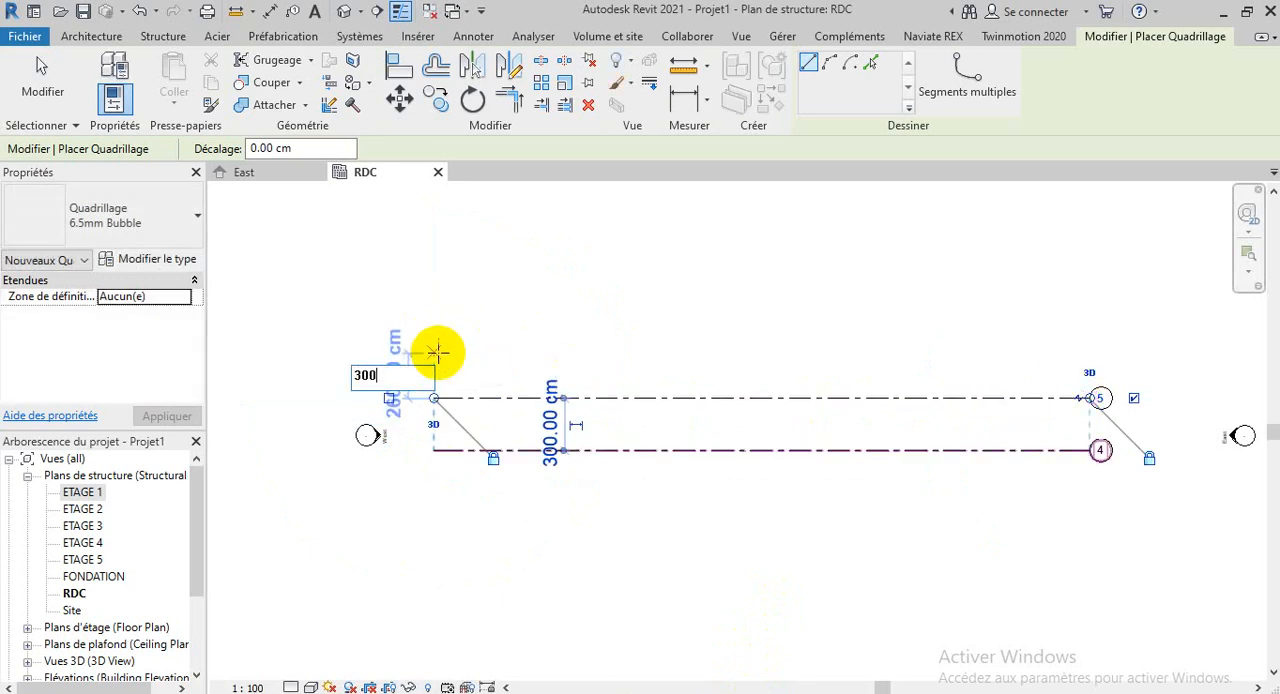
key(Return)
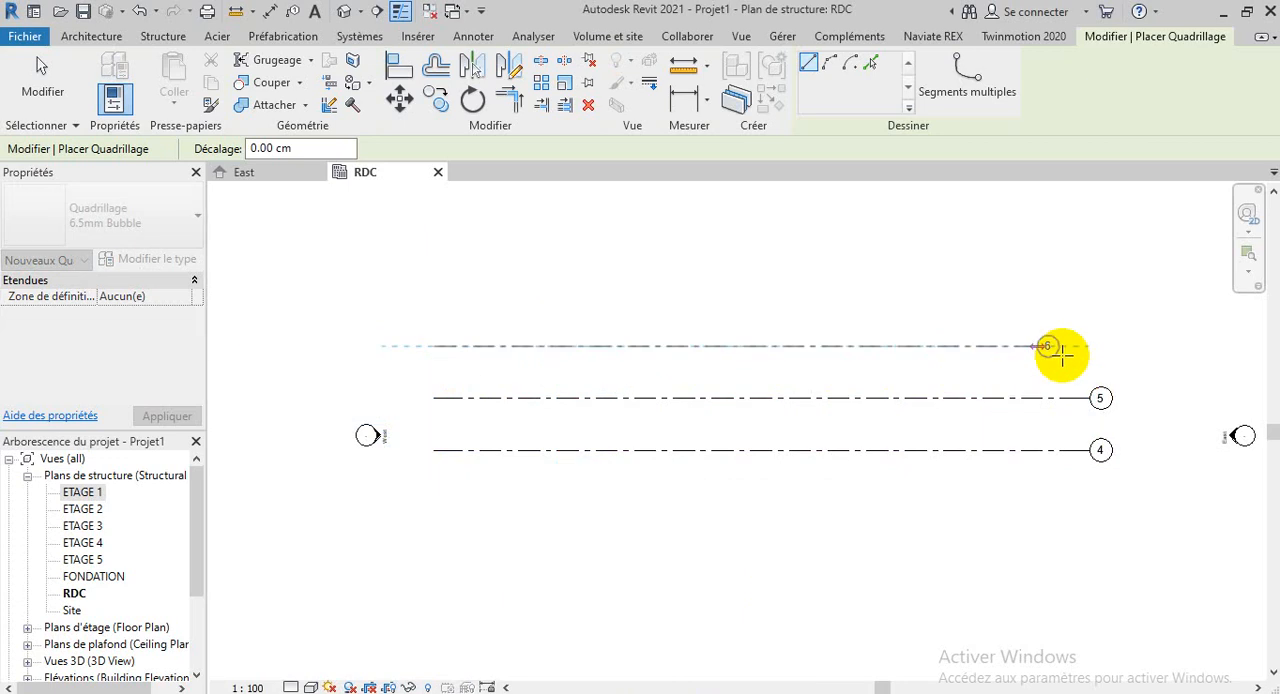
click(1095, 347)
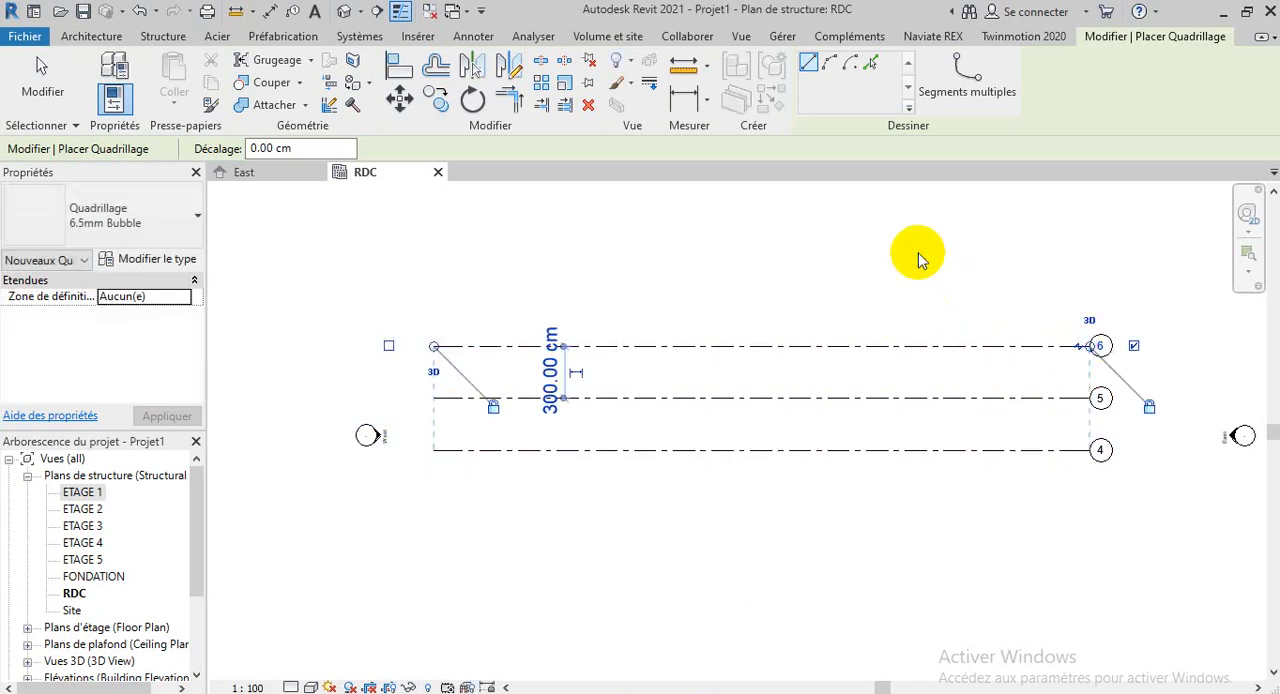
right_click(912, 250)
click(940, 264)
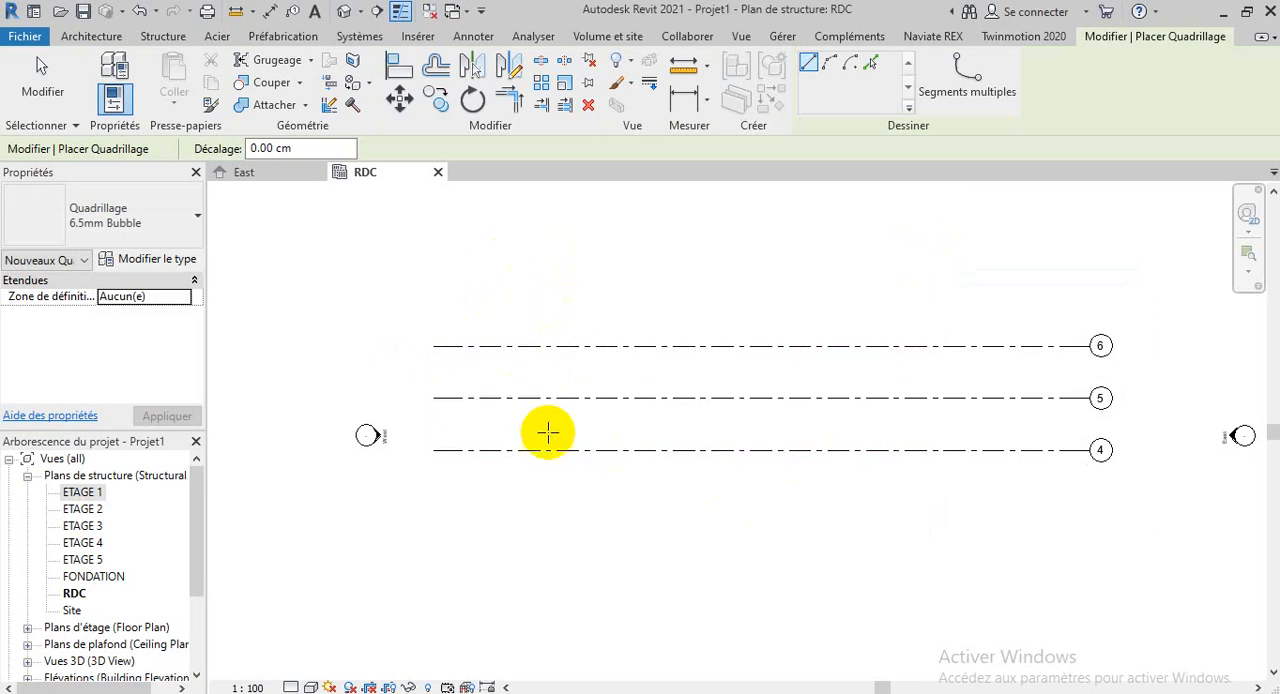
Draw two vertical grid lines 500 cm apart, crossing the three horizontal grids near their western end
click(519, 218)
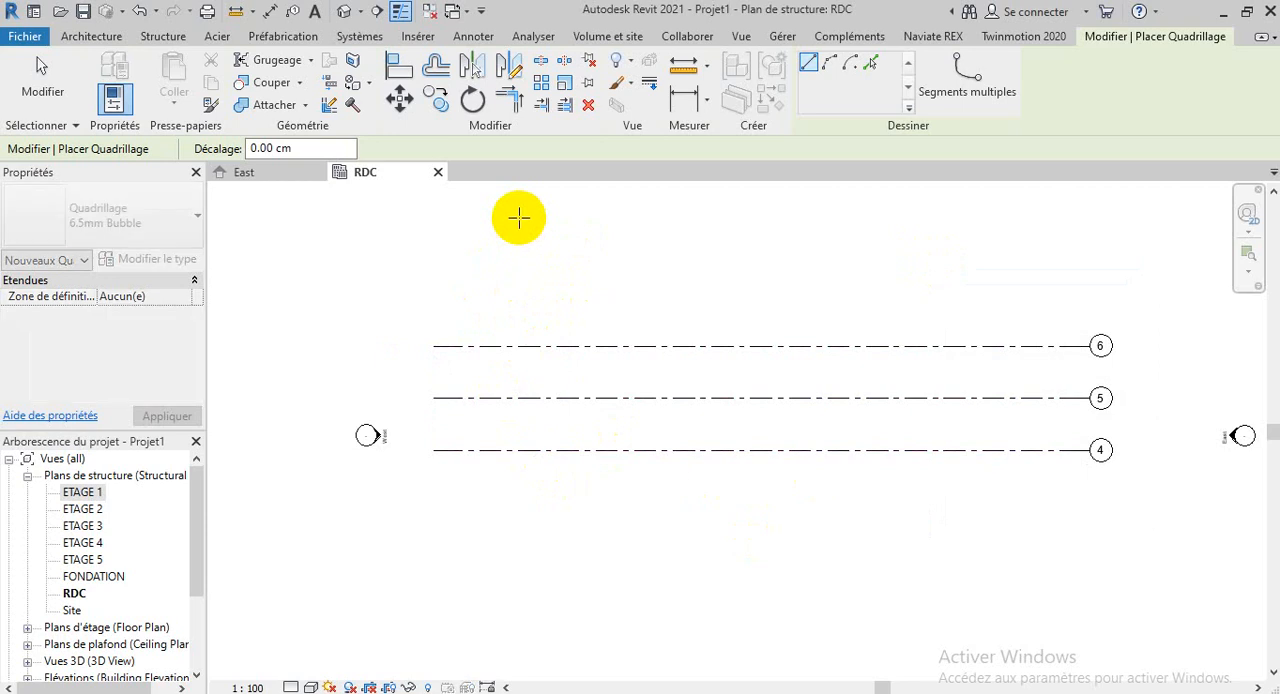
click(518, 612)
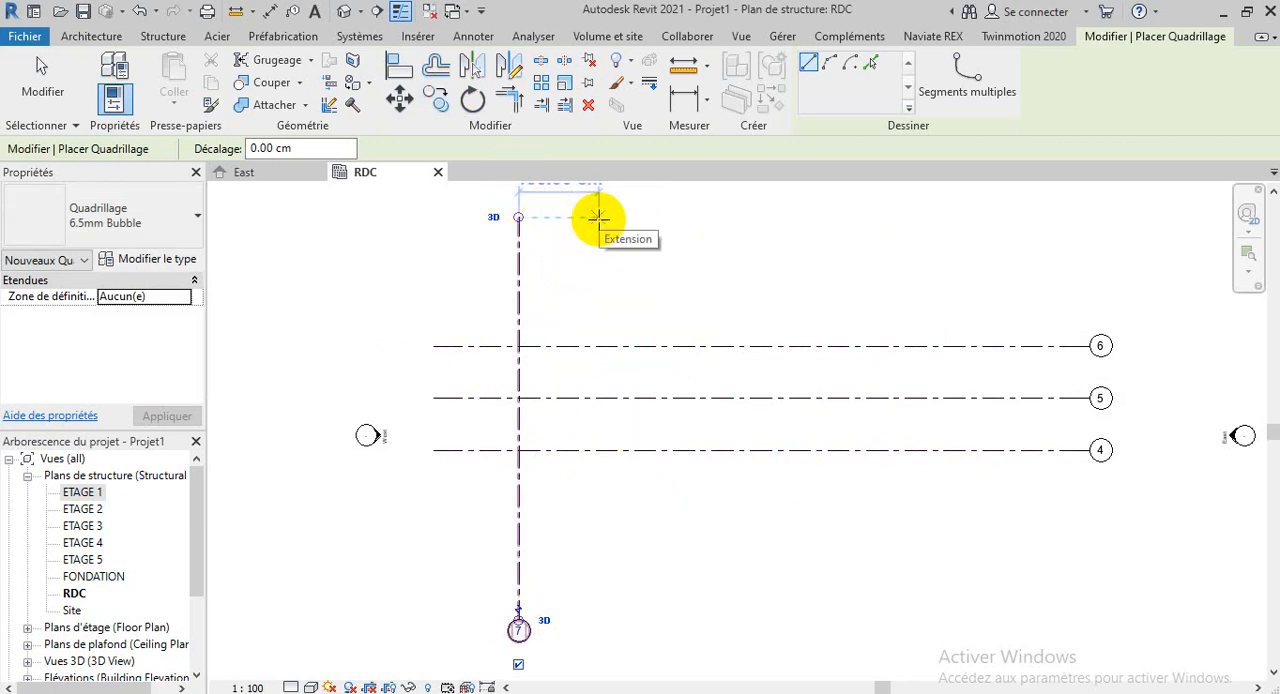
scroll(600, 218, down, 5)
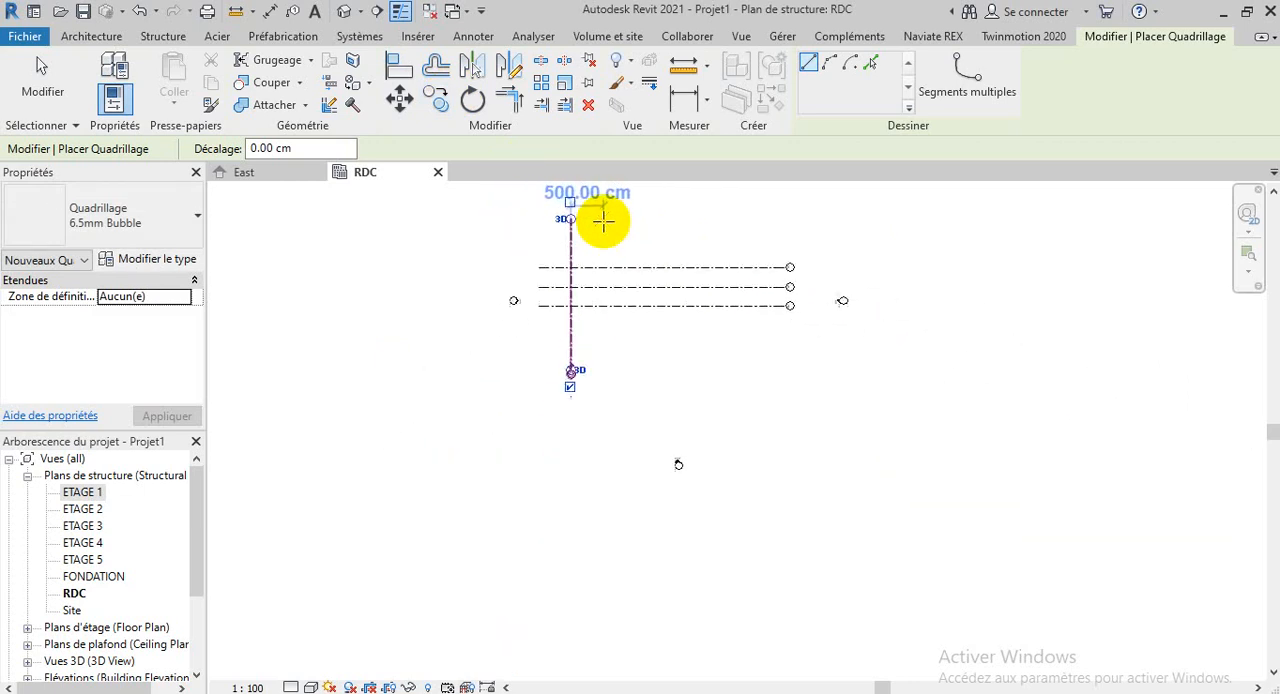
scroll(605, 215, up, 2)
scroll(609, 489, down, 2)
scroll(594, 611, down, 3)
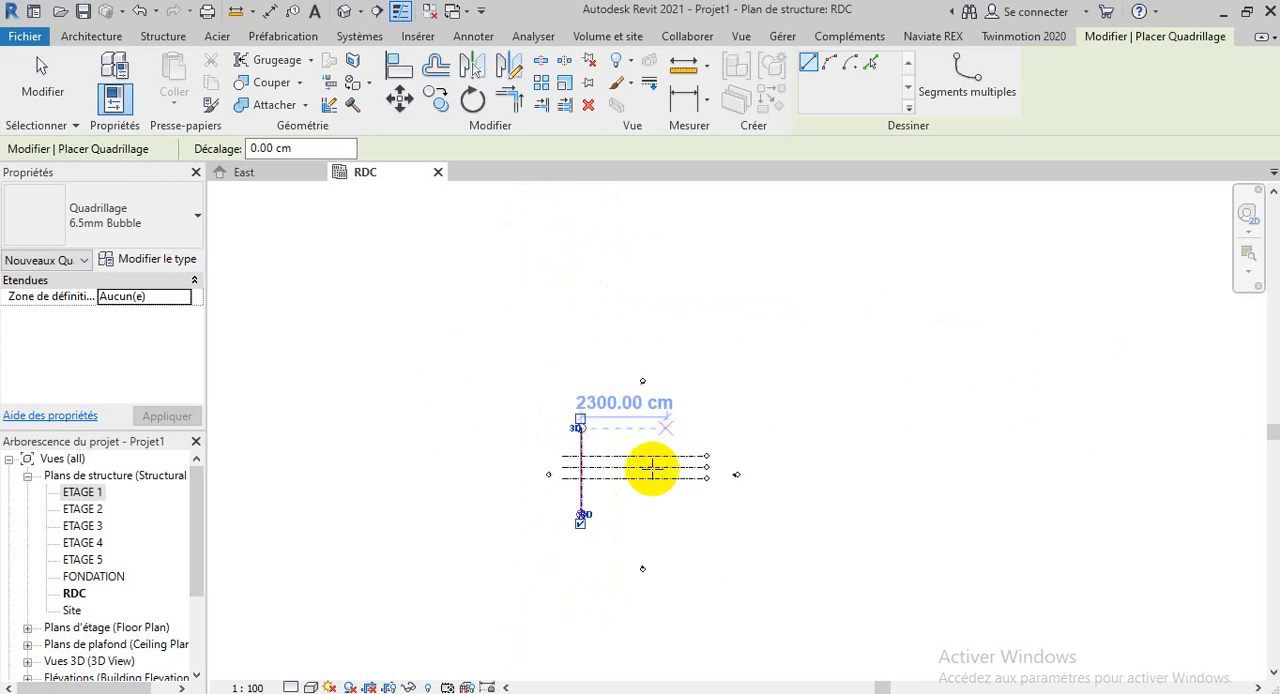
scroll(651, 466, up, 5)
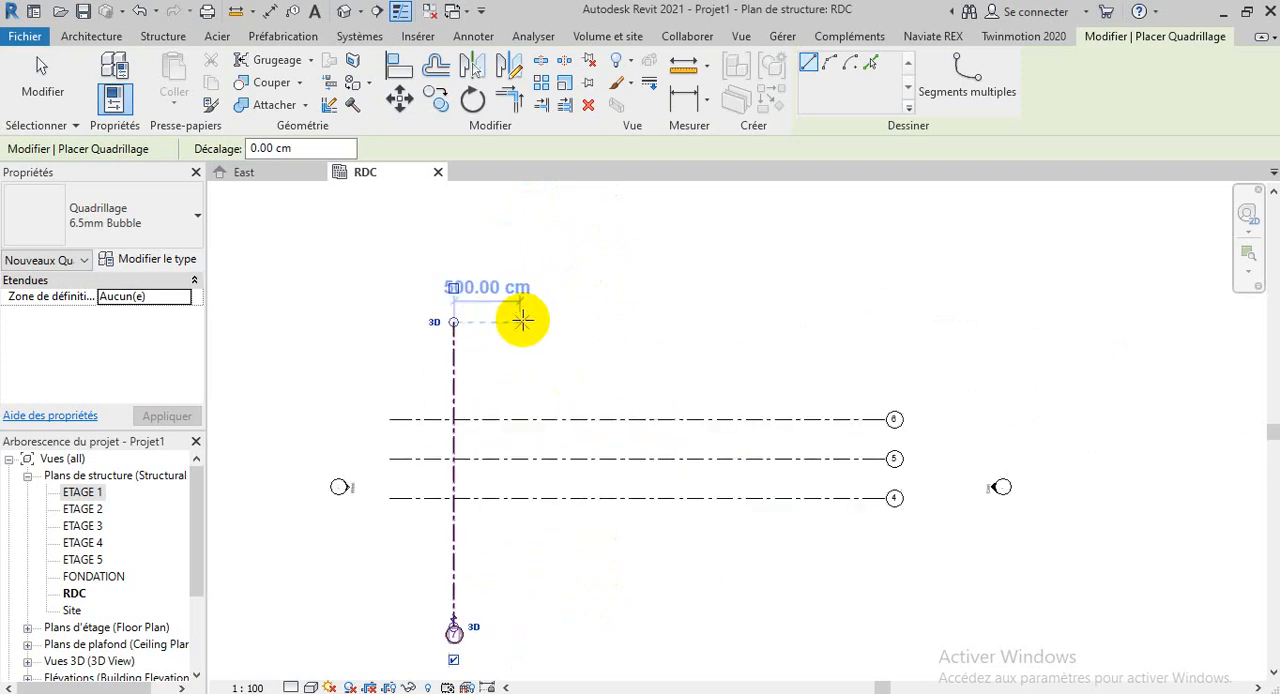
click(519, 321)
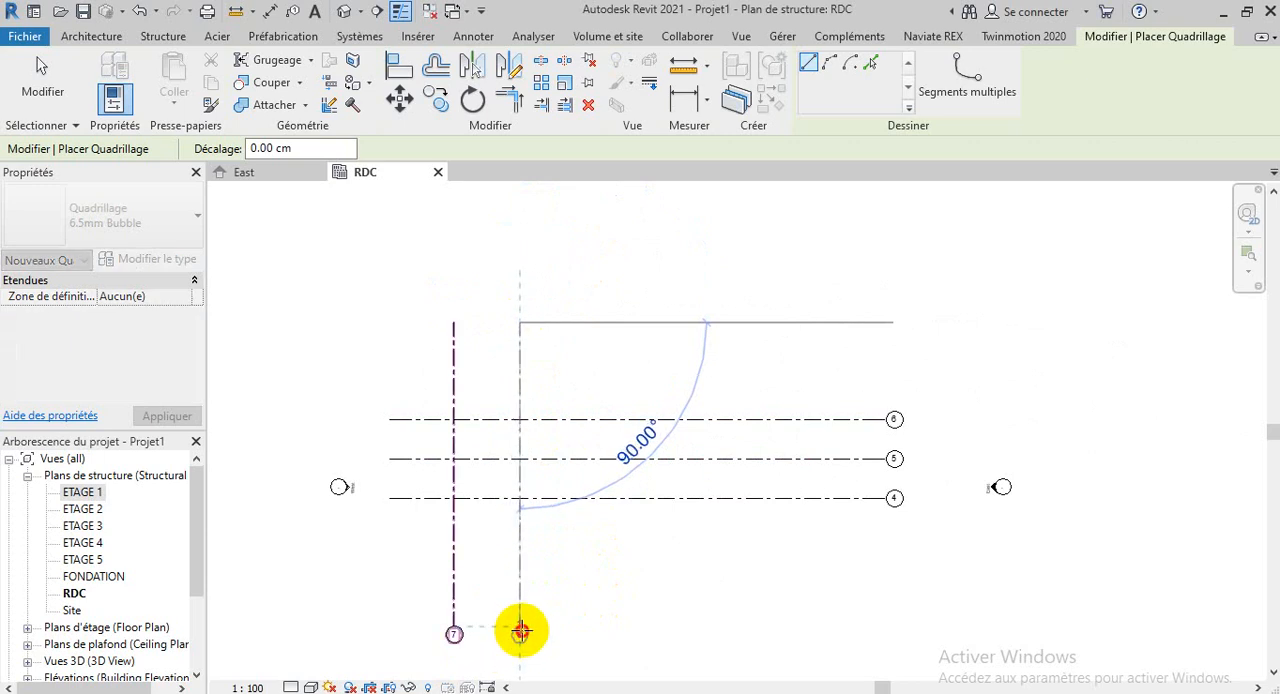
click(521, 631)
Add two more aligned vertical grid lines east of grid 8, spaced 500 cm and 600 cm, and leave the Grid command
click(592, 323)
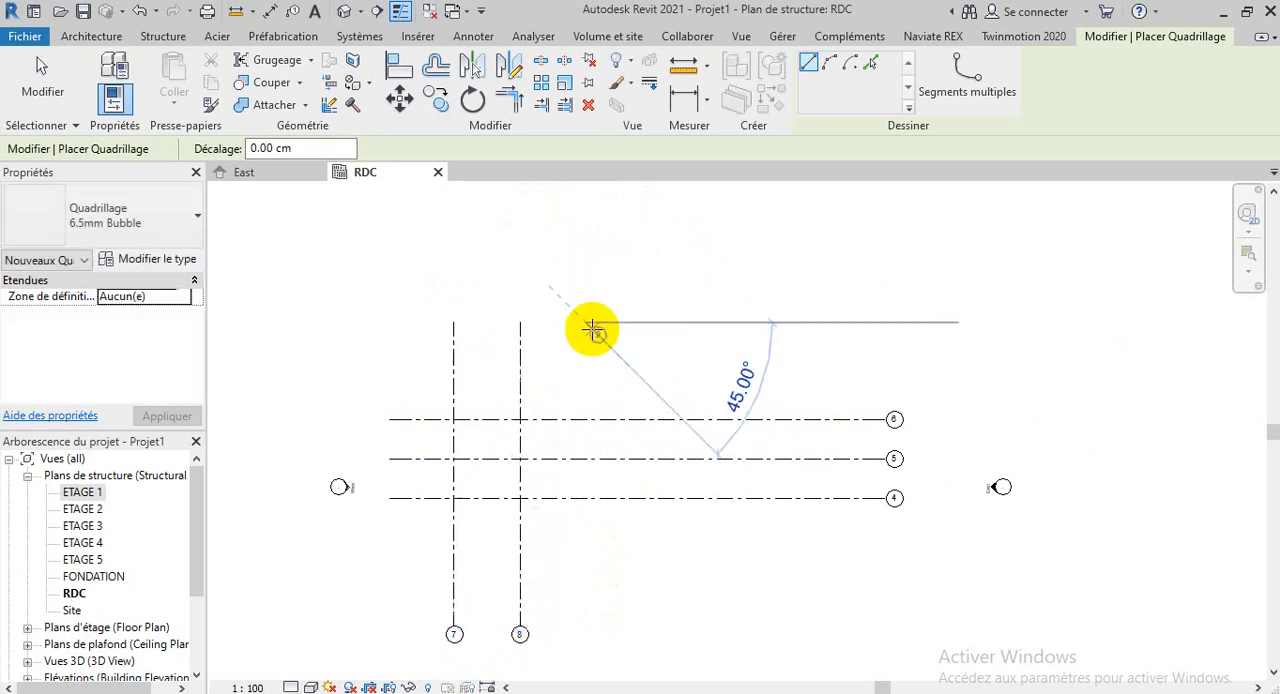
click(586, 622)
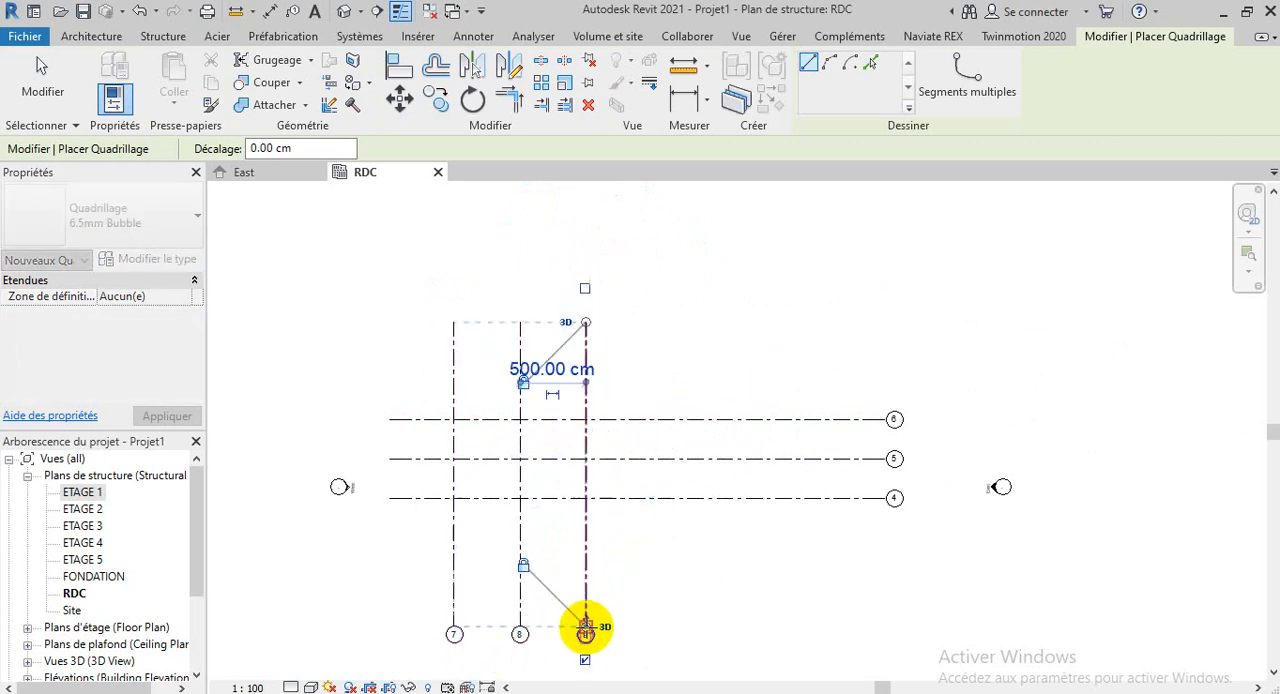
click(666, 321)
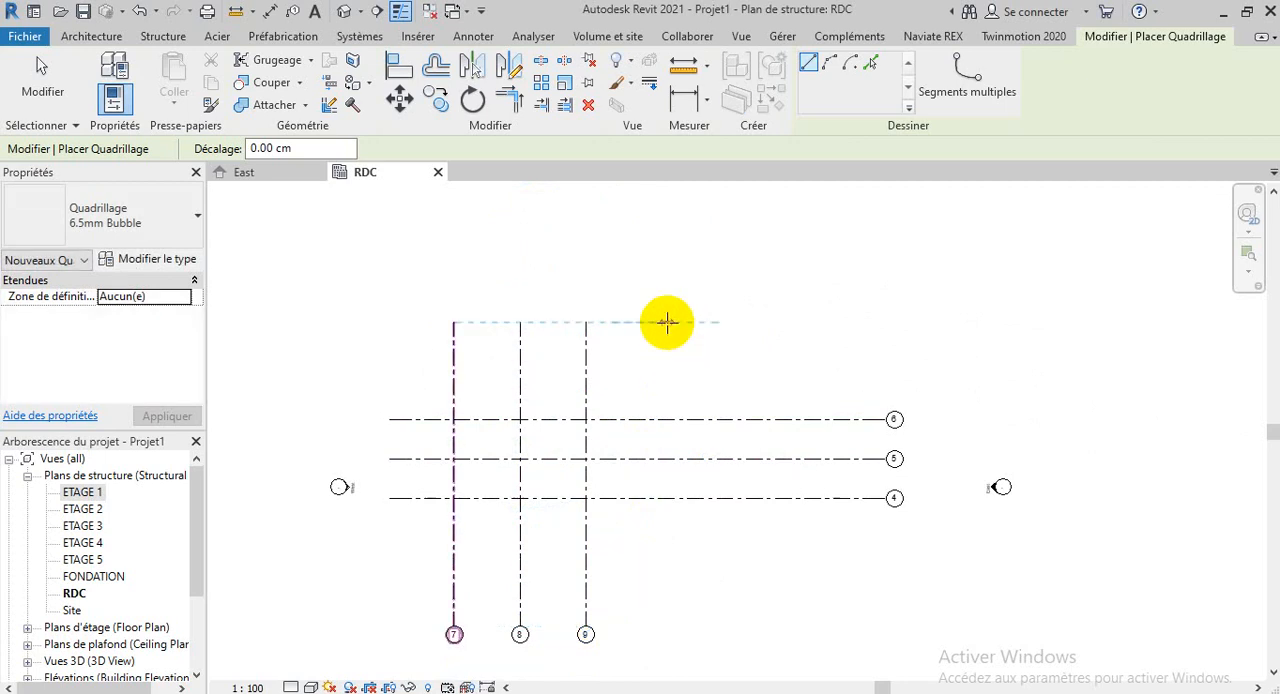
click(663, 630)
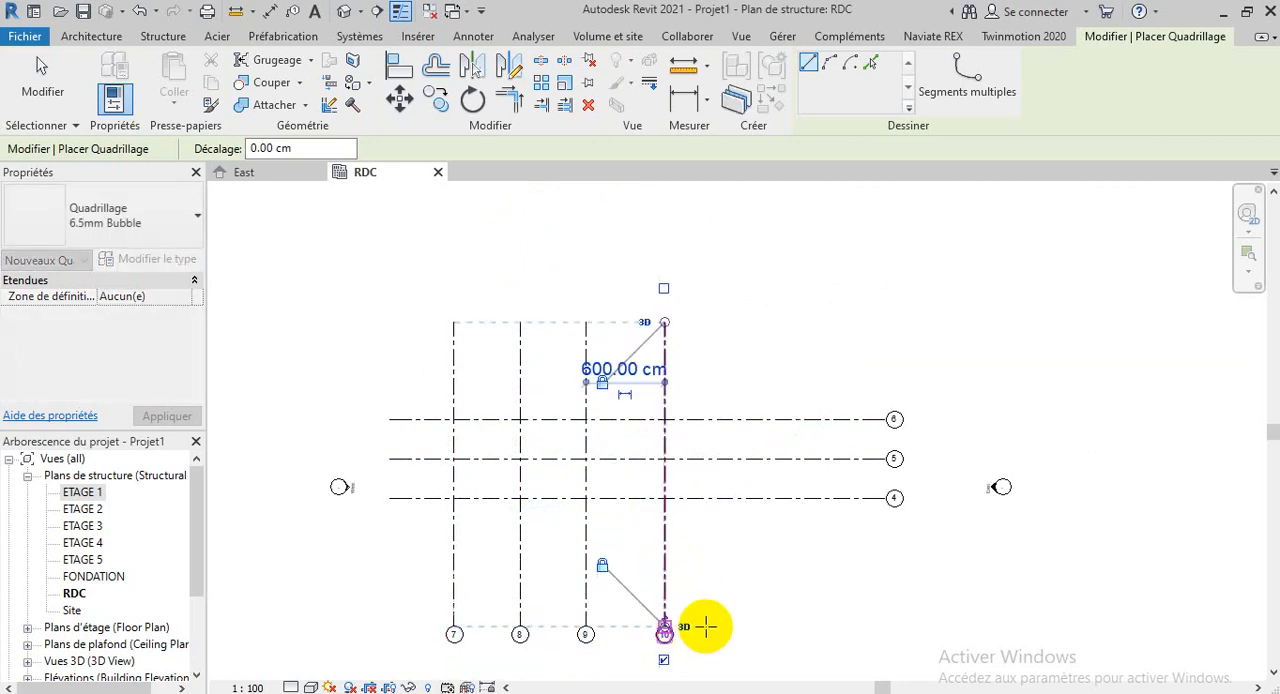
right_click(772, 572)
click(842, 302)
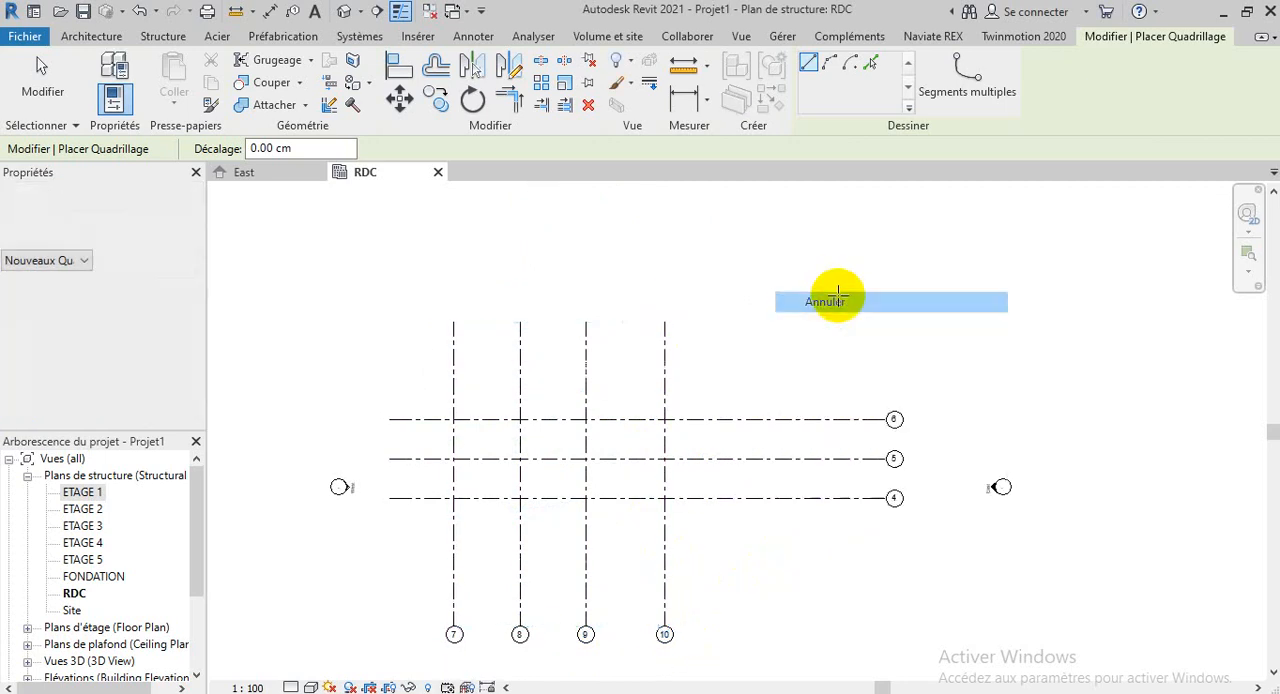
right_click(842, 296)
click(857, 302)
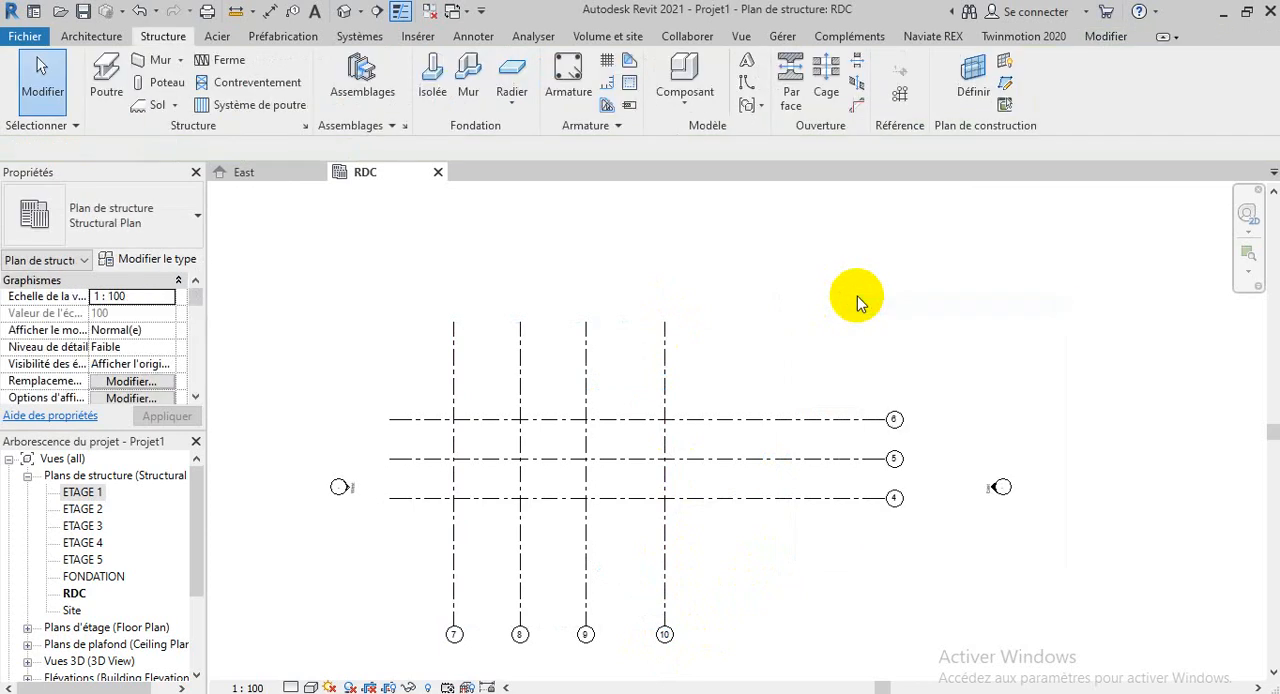
scroll(663, 663, up, 3)
scroll(1105, 535, down, 3)
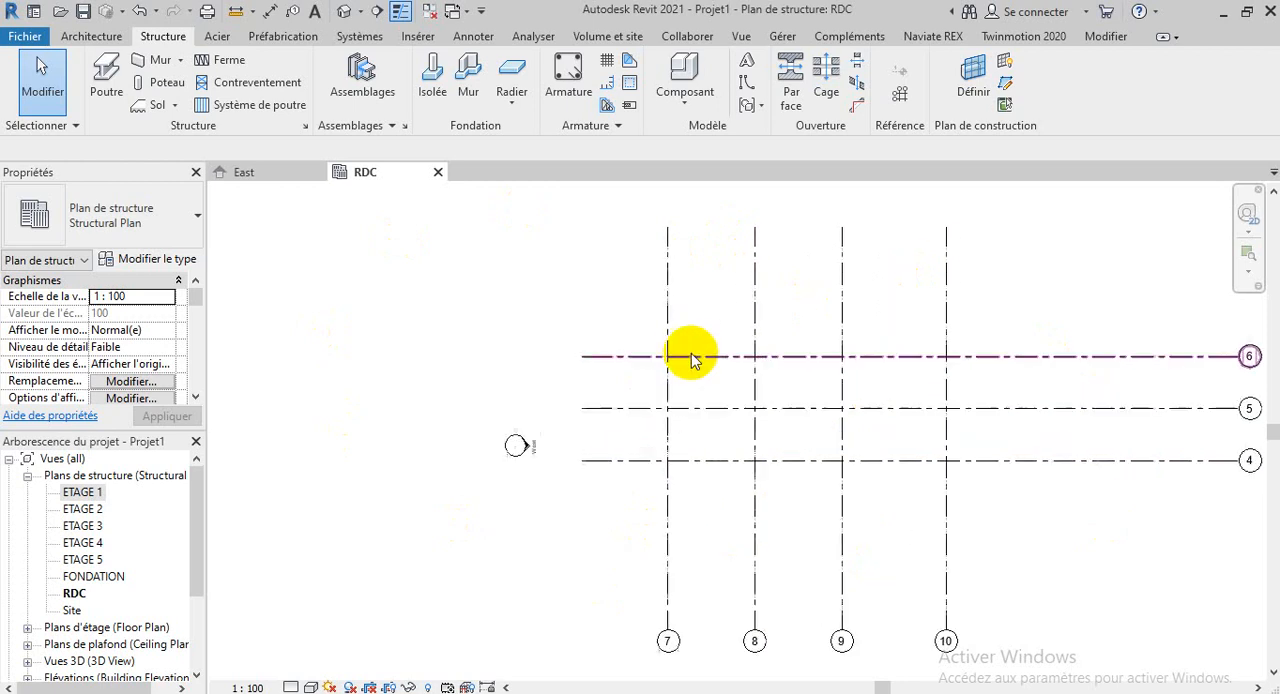
scroll(686, 354, up, 2)
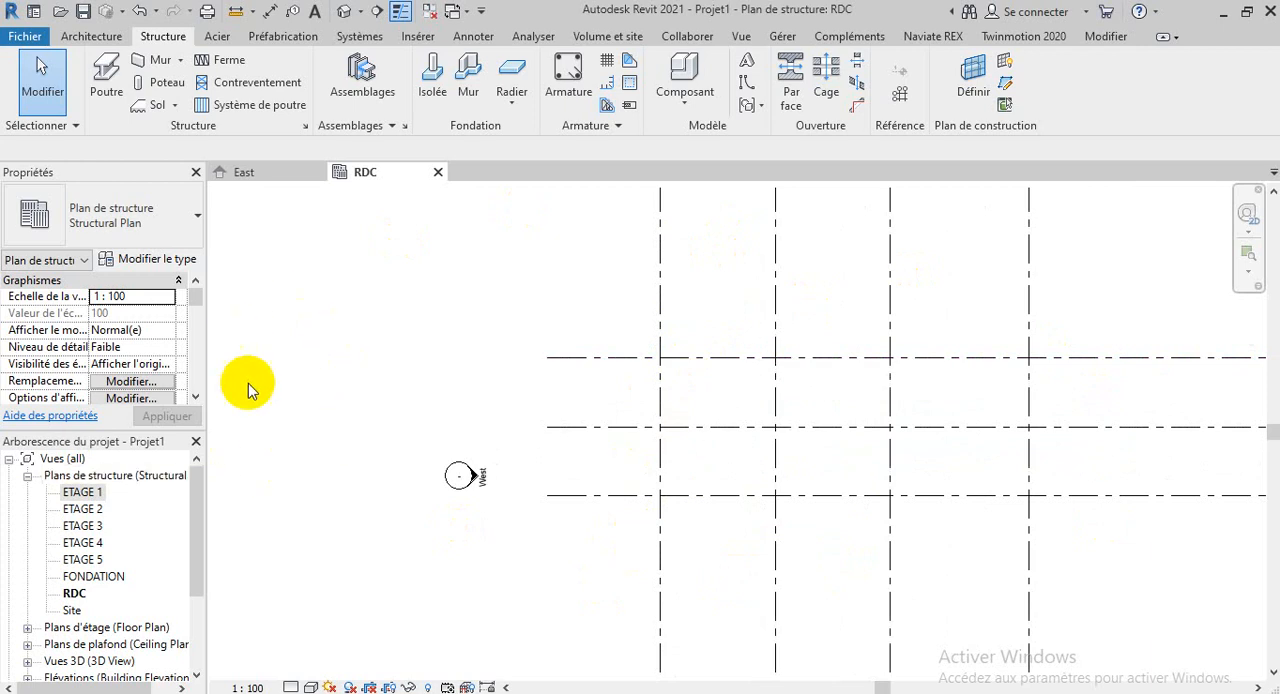
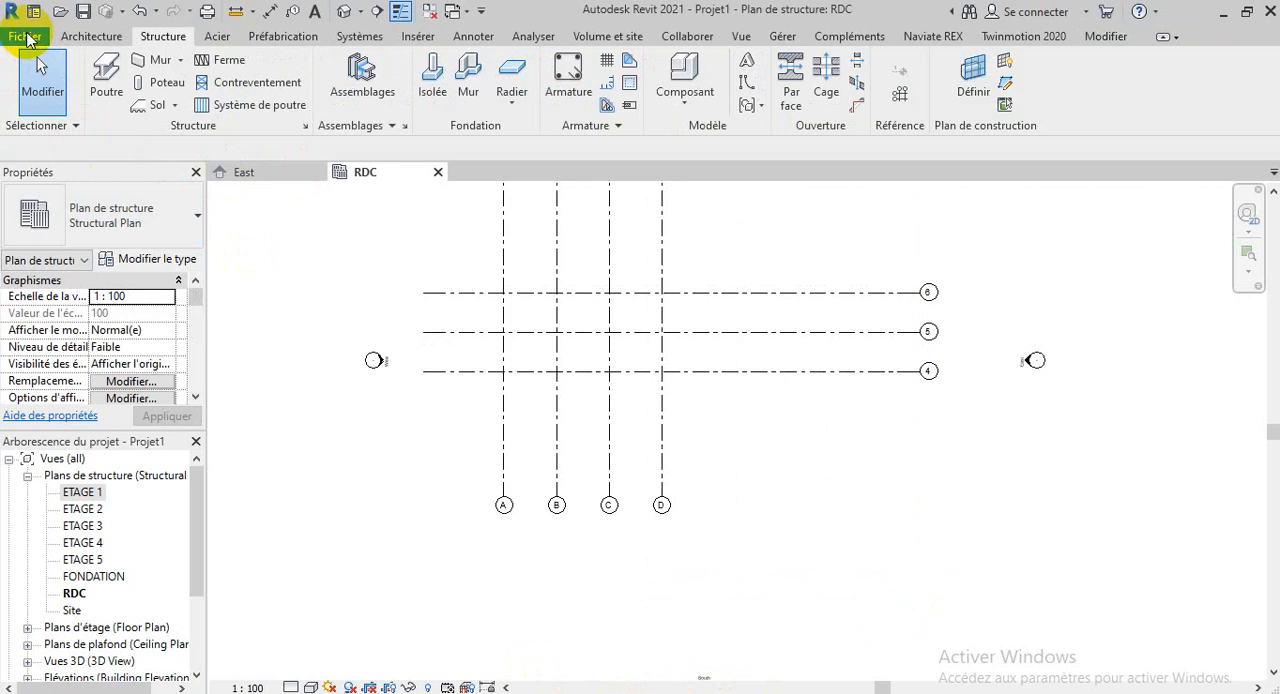
click(27, 37)
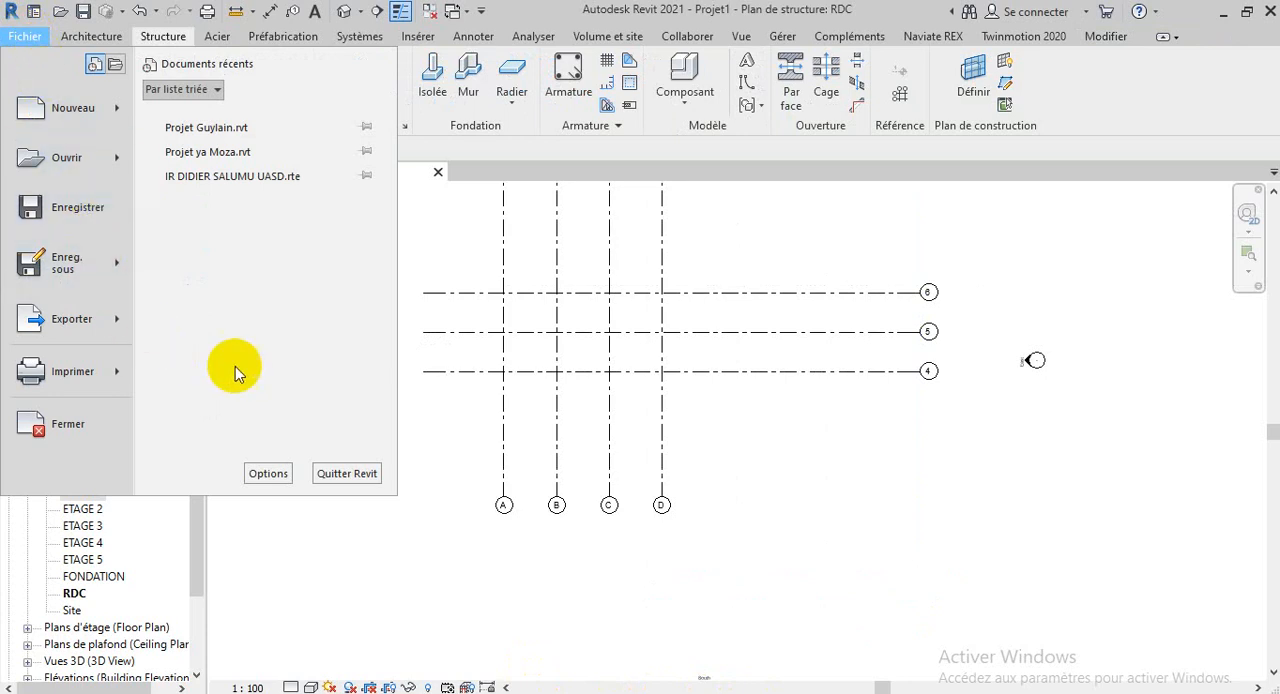
click(262, 474)
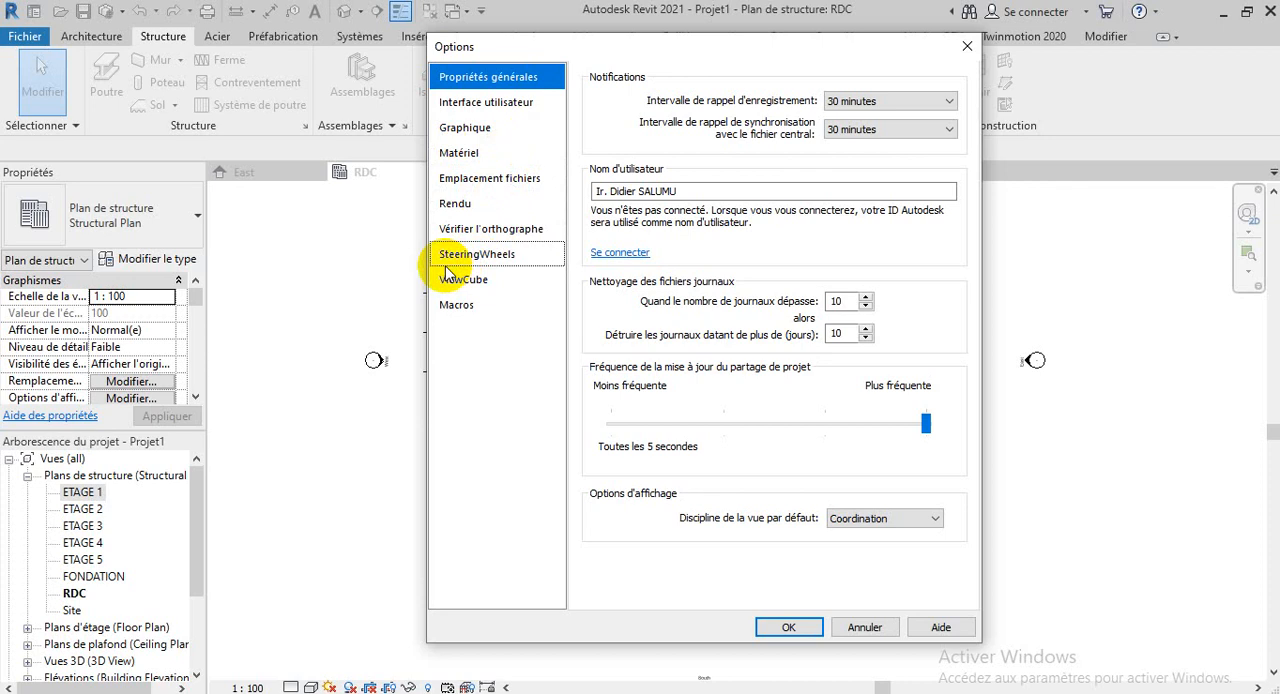
click(481, 180)
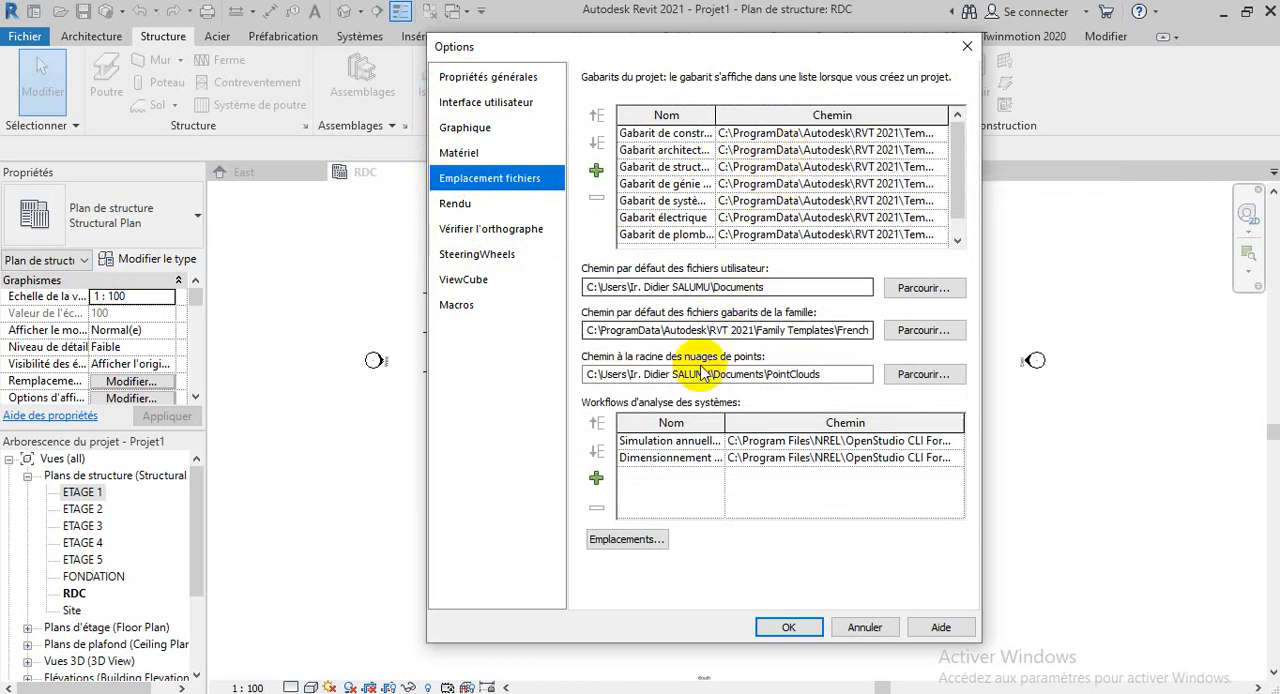
click(626, 543)
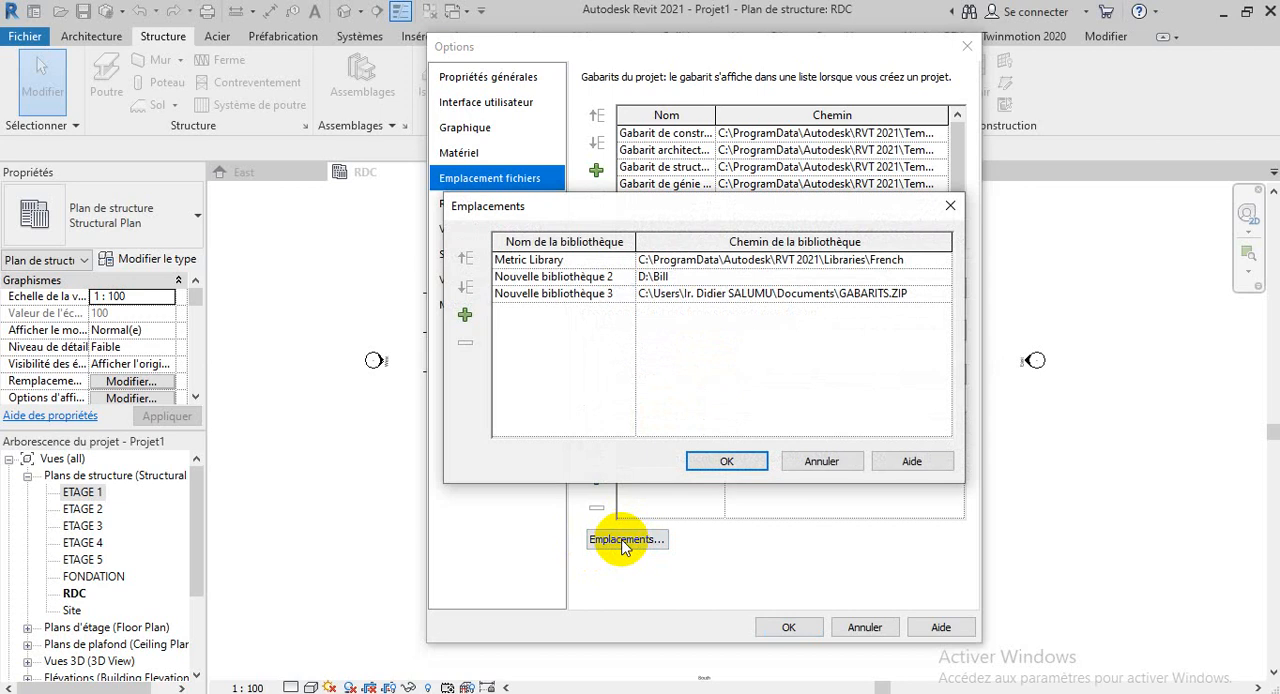
click(464, 318)
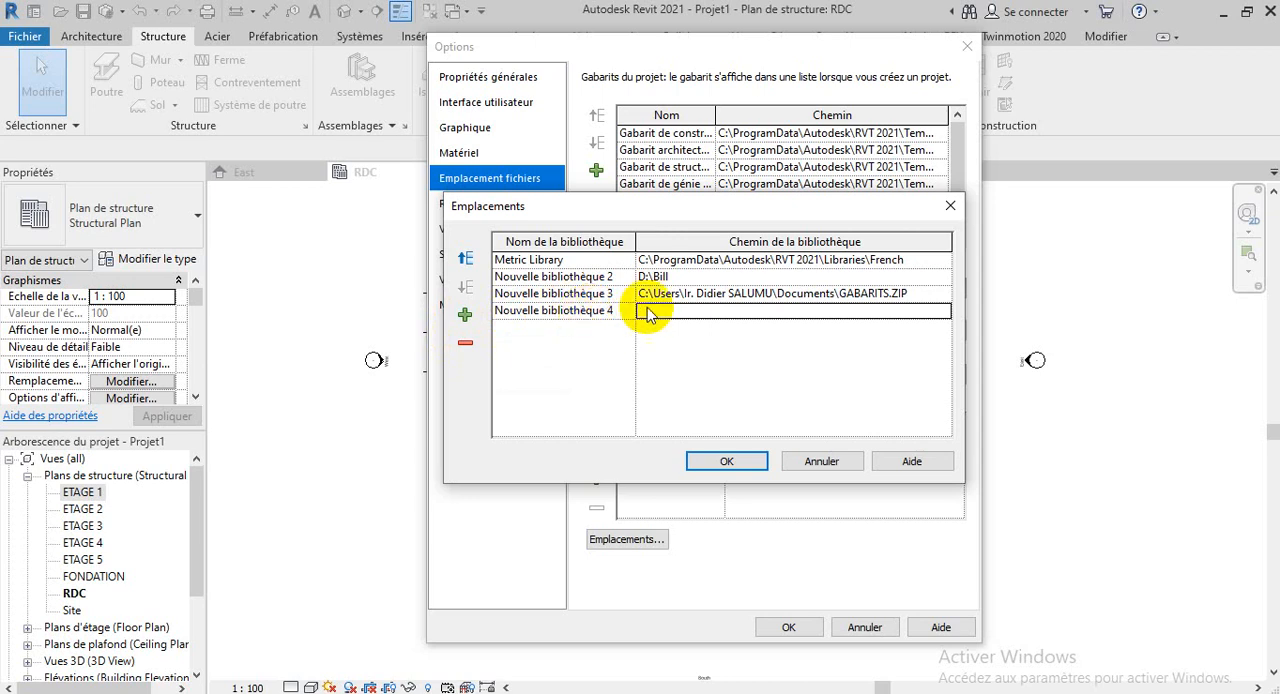
click(942, 316)
click(942, 314)
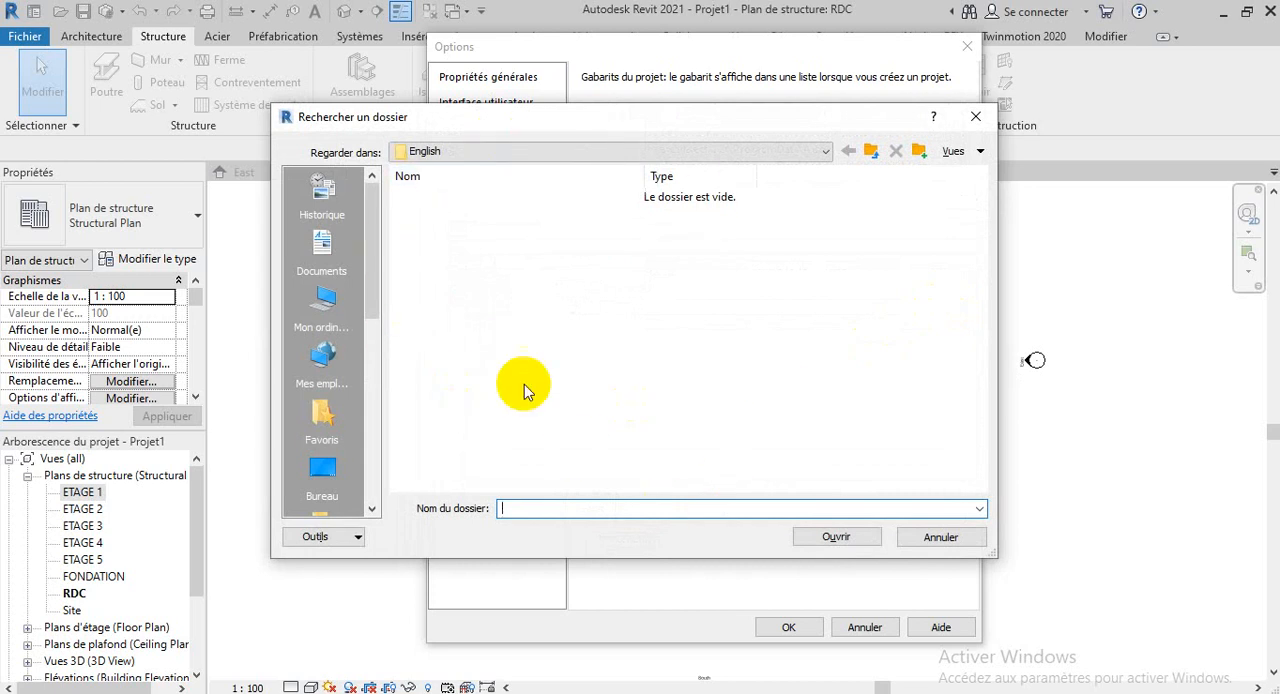
click(974, 117)
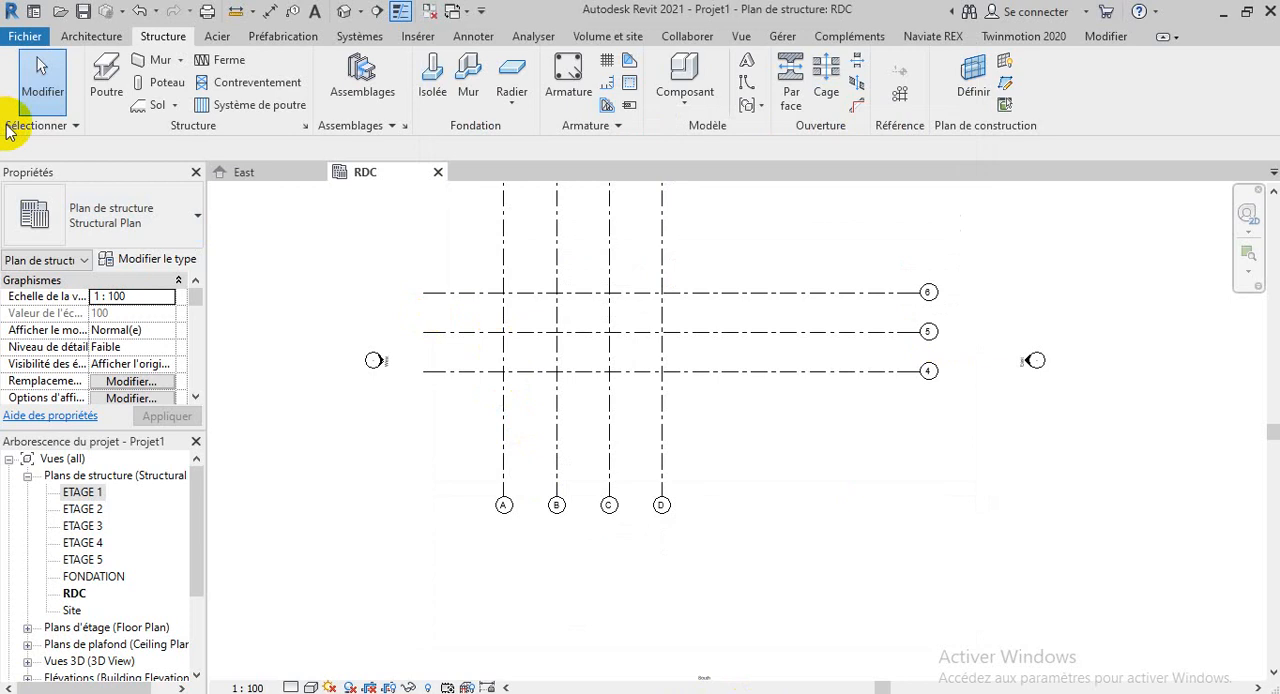
Try adding the folder E:\BIBLIOTEQUE RVT 2021 as a new library location in the file location options, and leave the options without saving
click(15, 37)
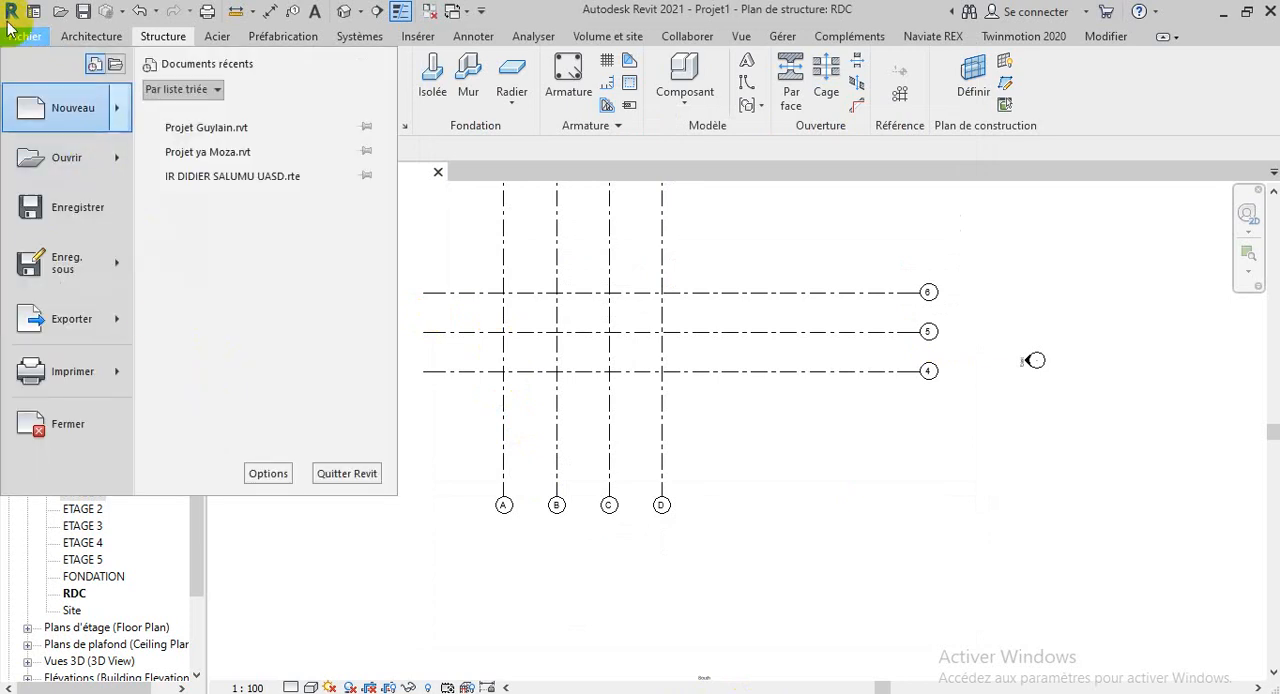
click(279, 476)
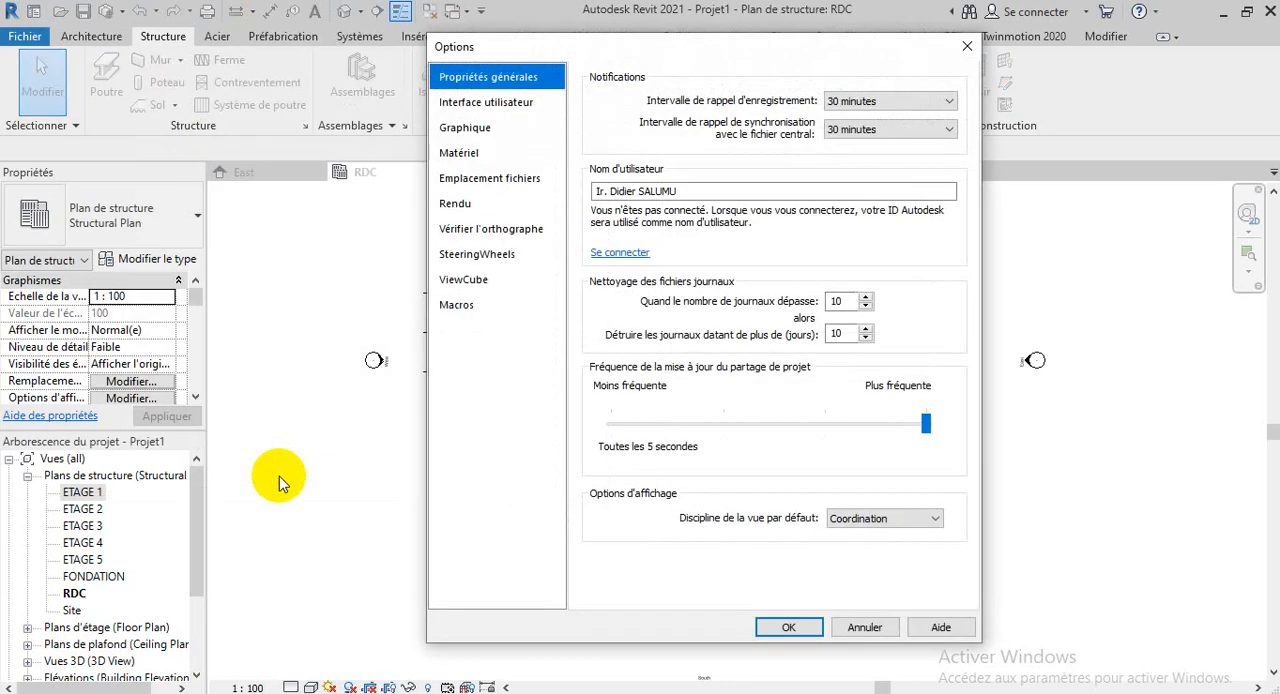
click(470, 188)
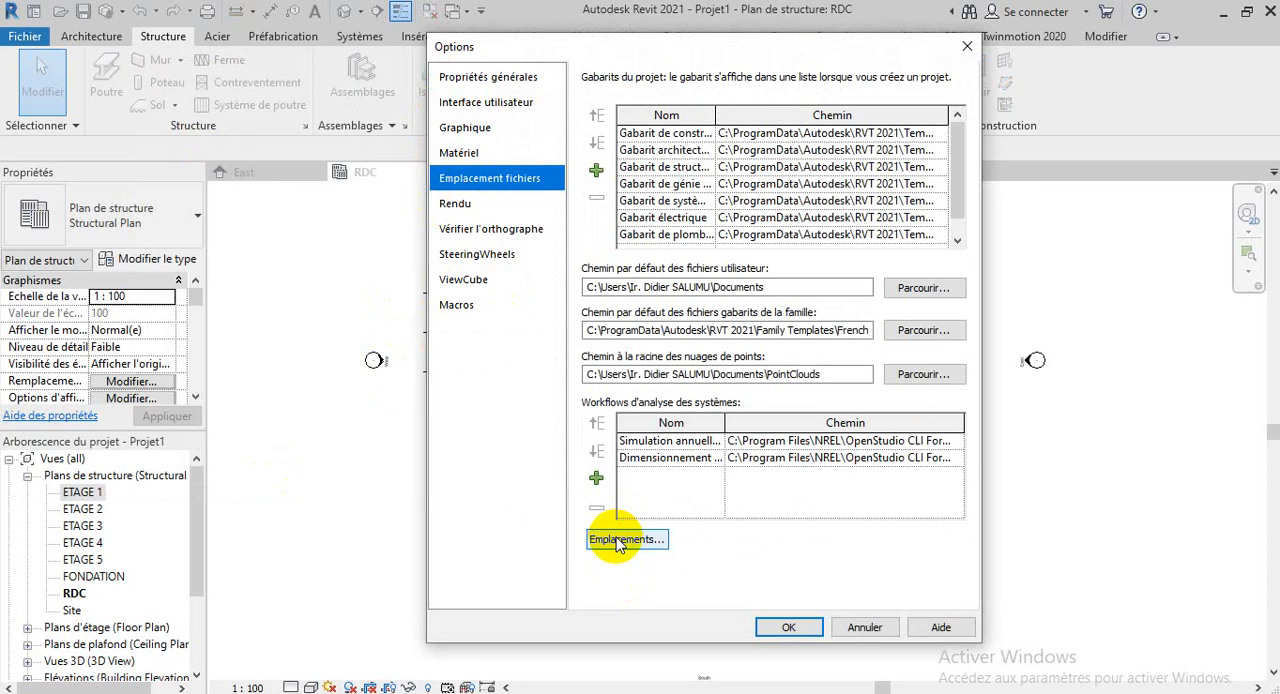
click(617, 541)
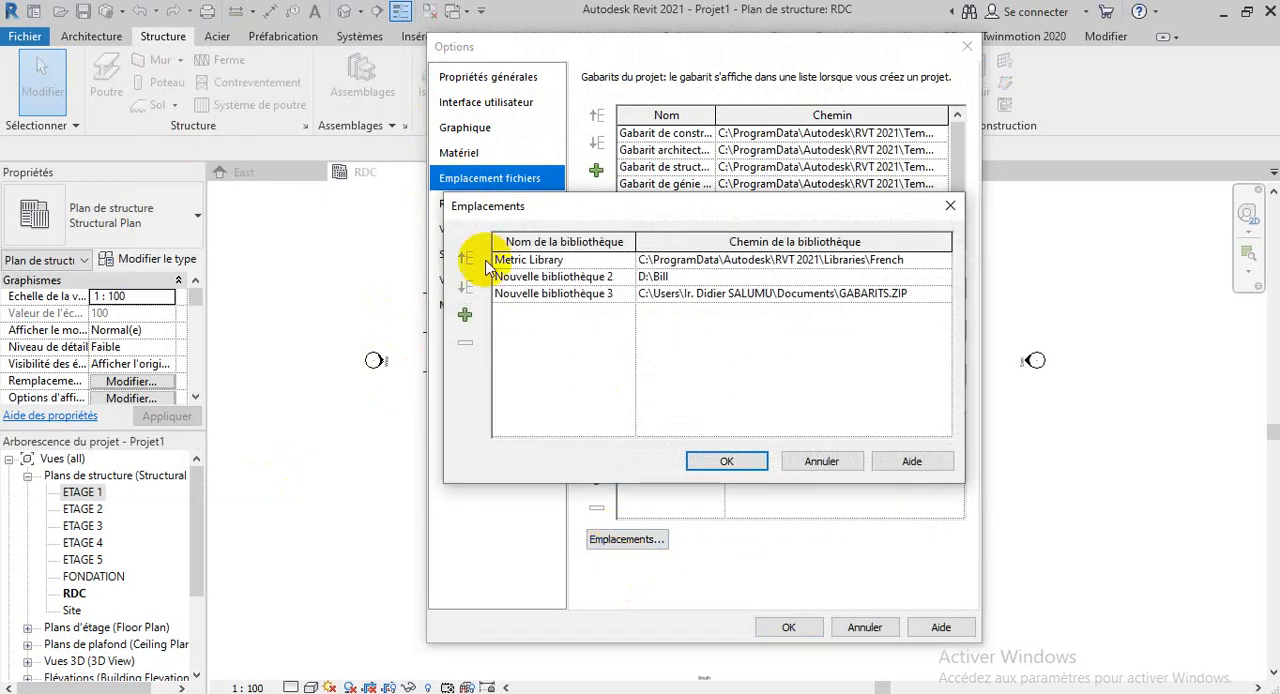
click(467, 318)
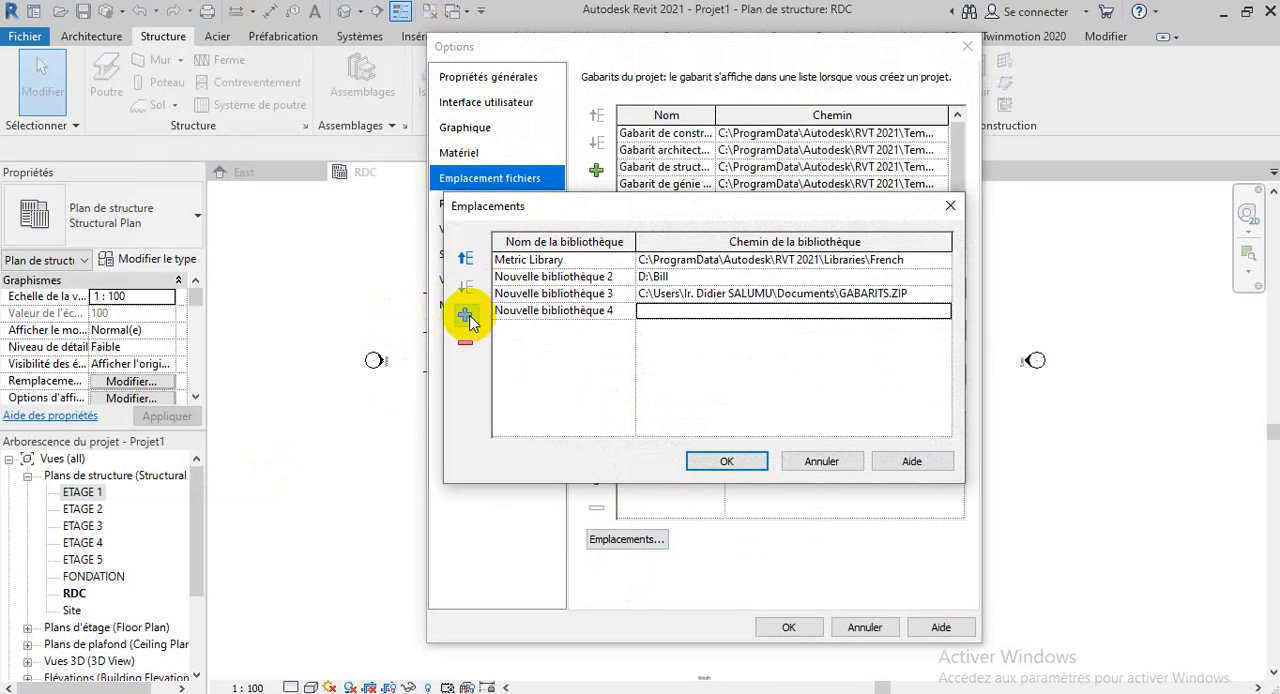
click(944, 312)
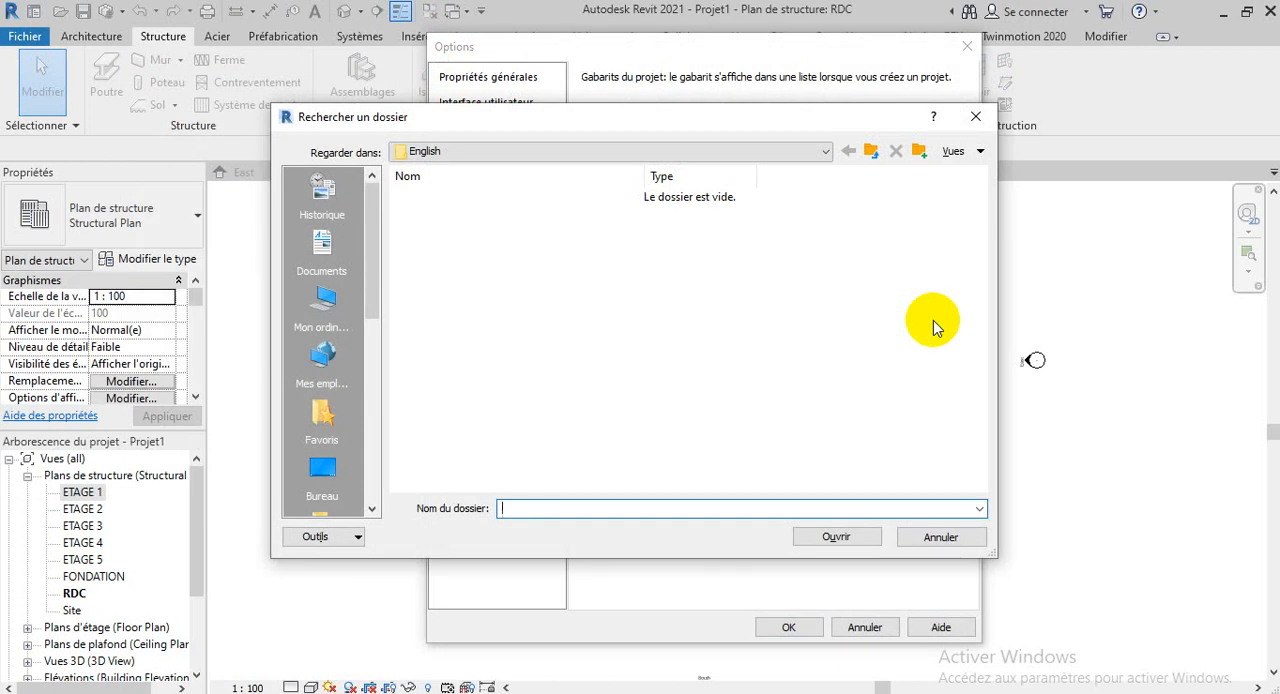
click(323, 302)
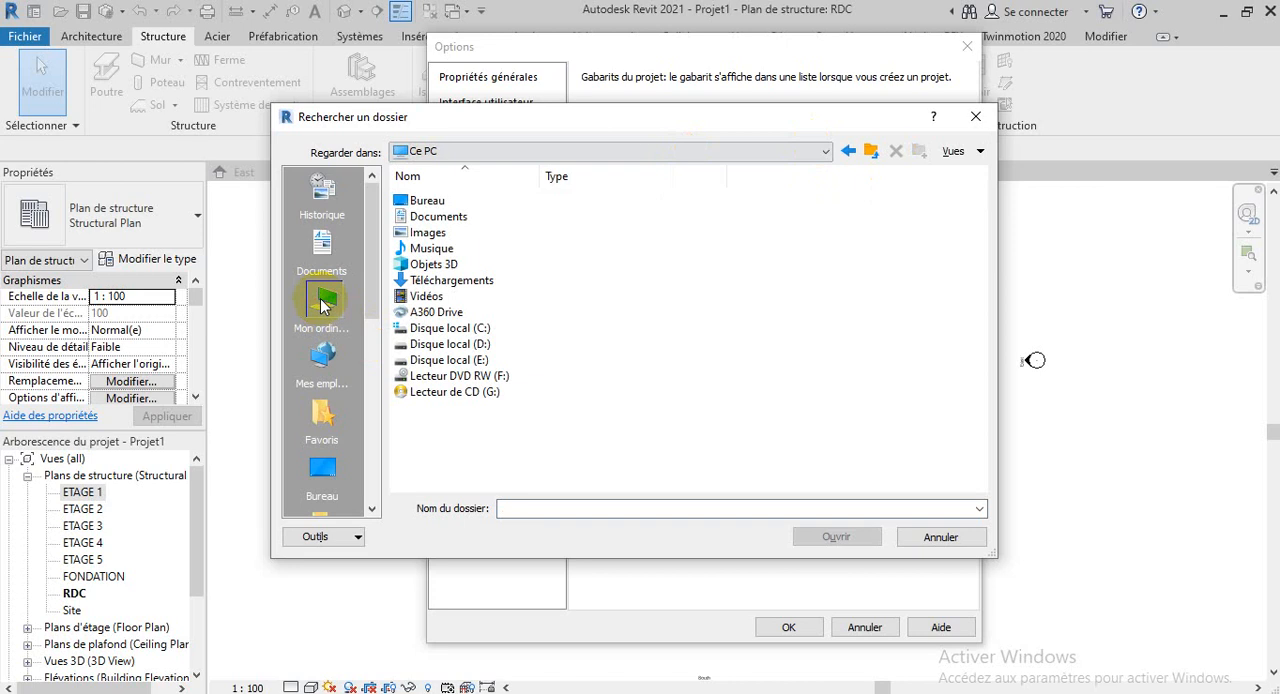
double_click(455, 360)
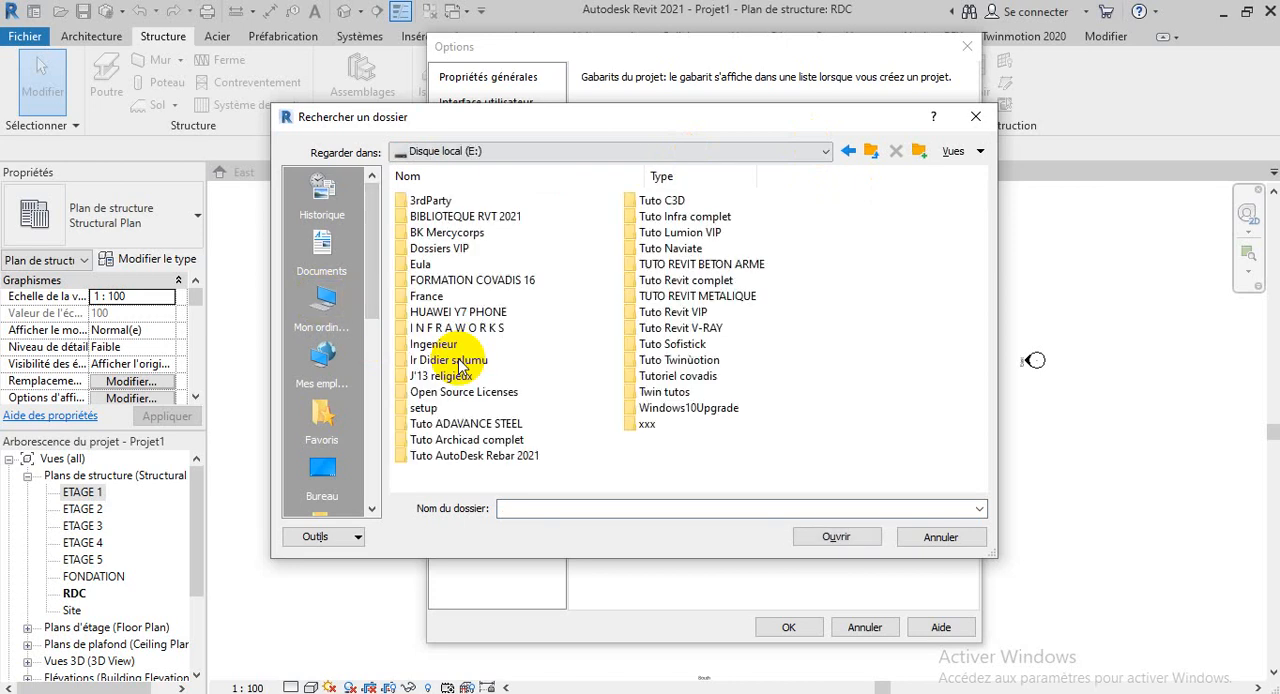
click(486, 218)
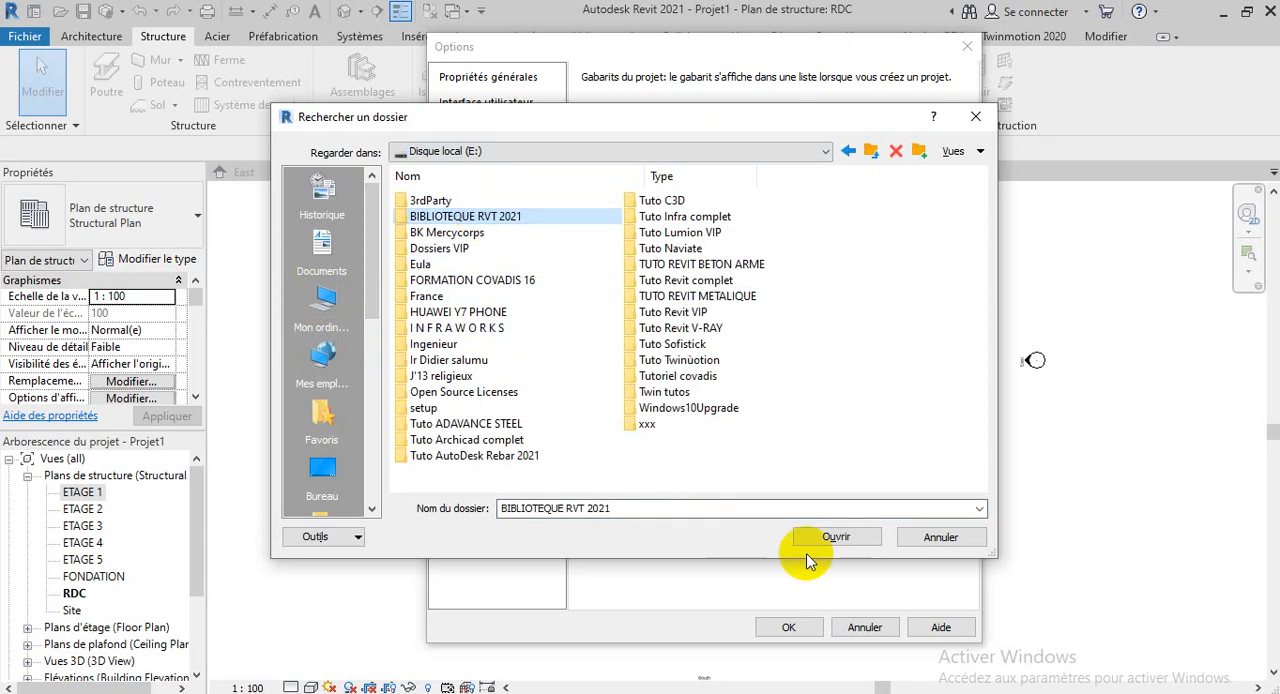
click(837, 540)
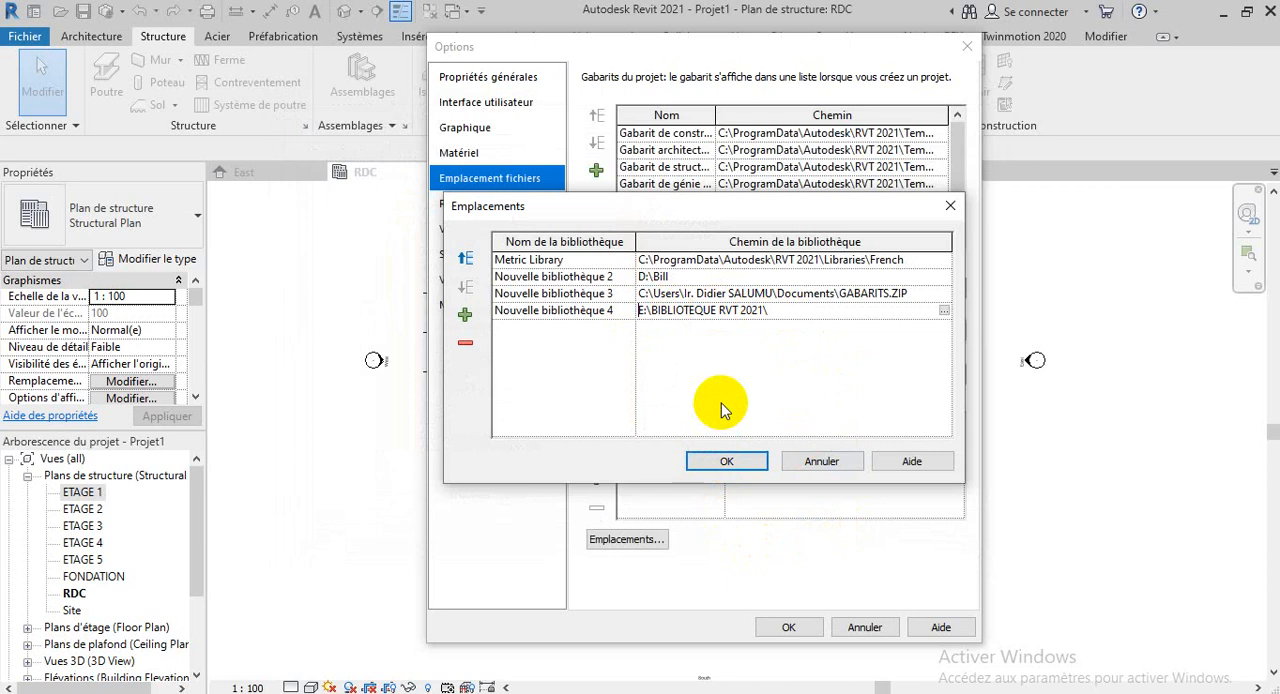
click(950, 205)
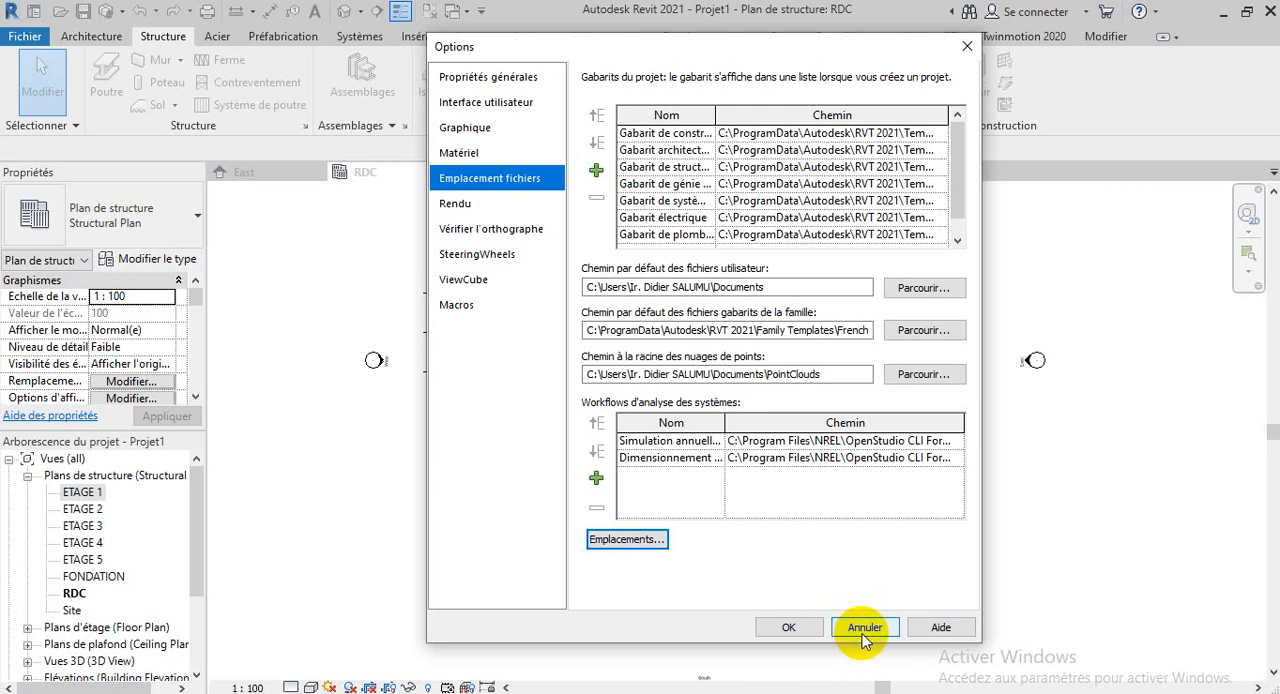
click(864, 628)
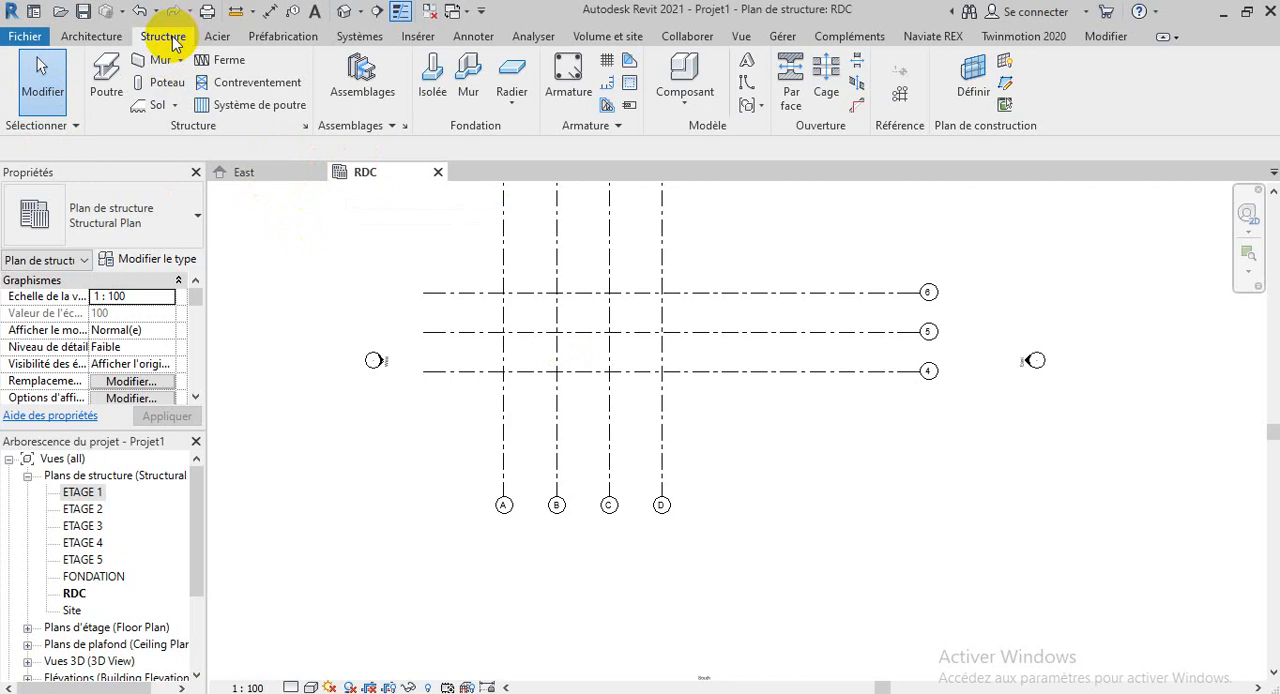
click(106, 44)
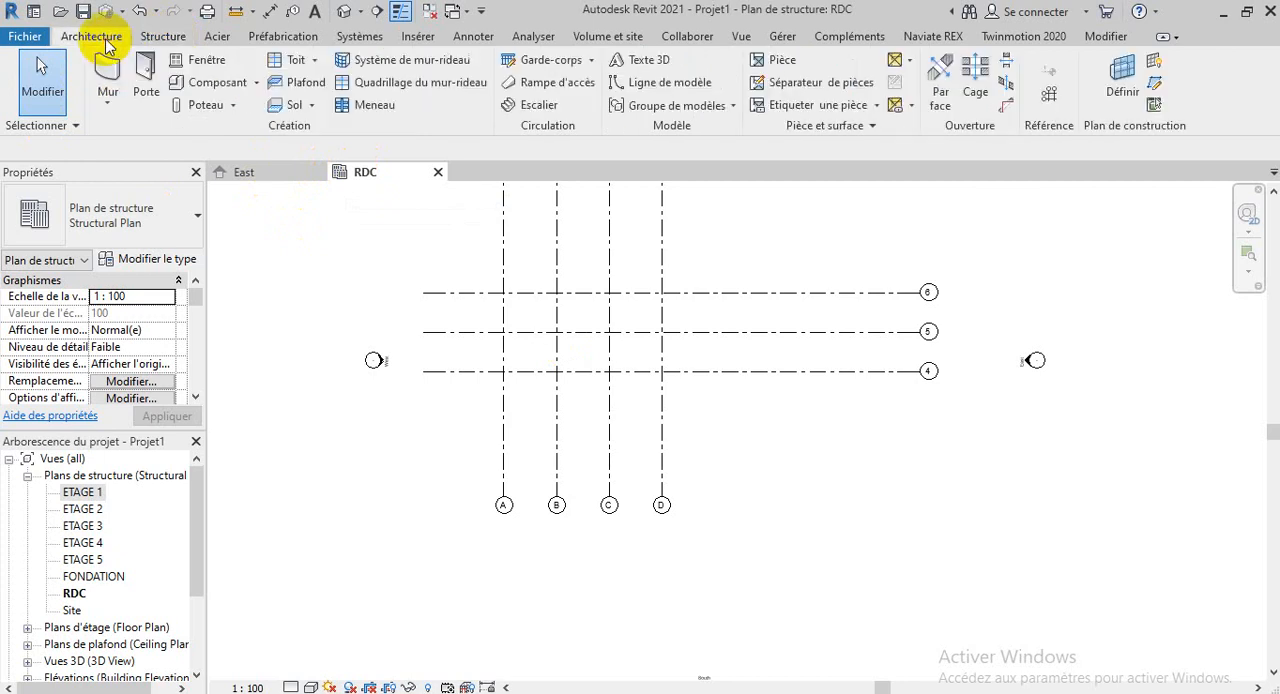
click(231, 106)
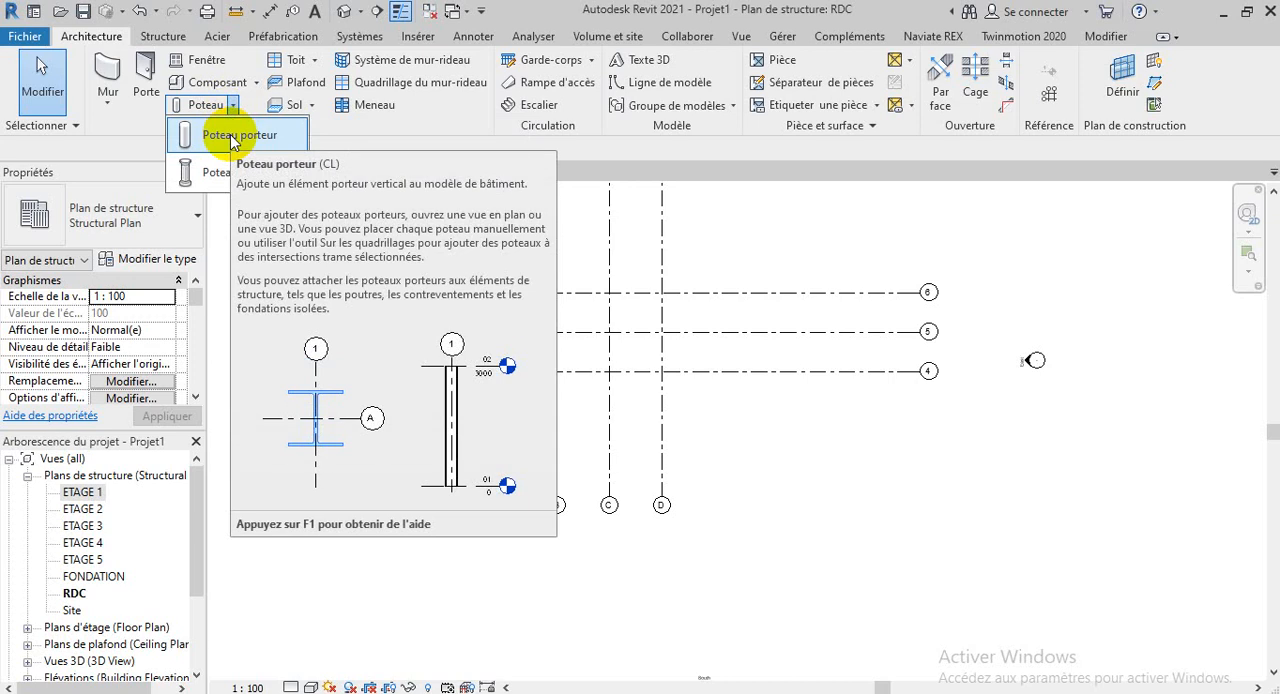
click(353, 129)
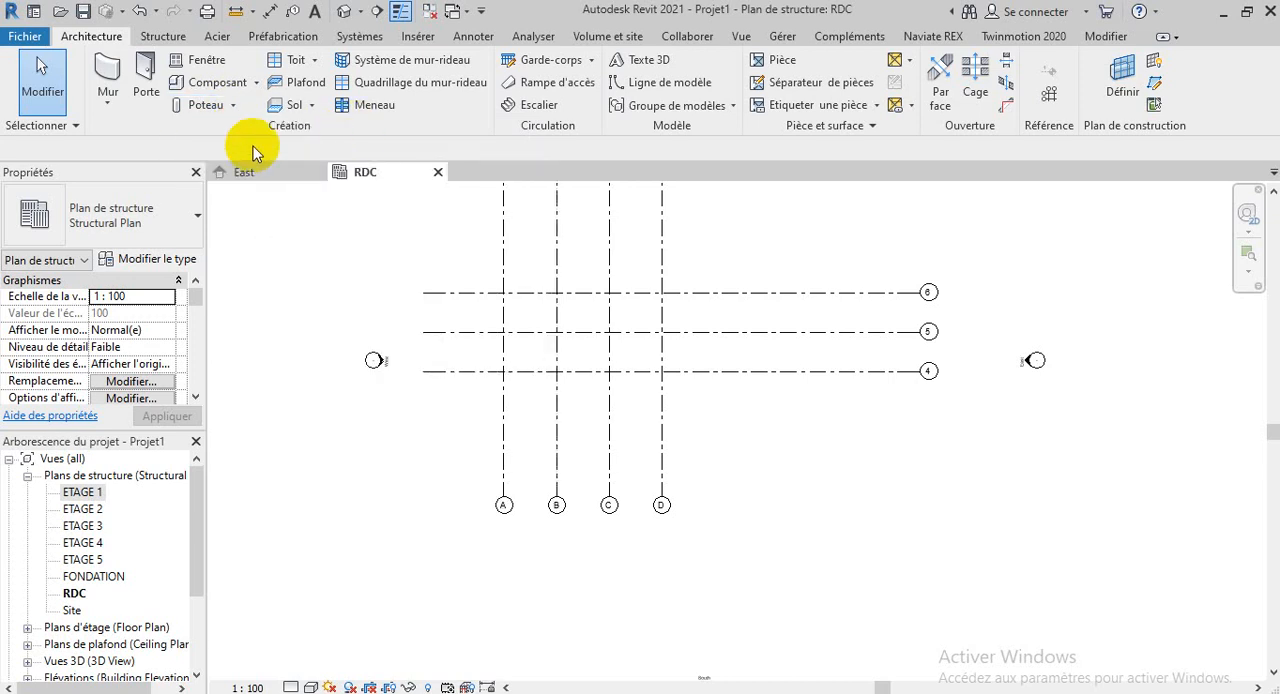
Place a vertical UC305x305x97 structural column about 1000 cm west of grid A and 500 cm south of grid 4, with its depth set to FONDATION
click(160, 37)
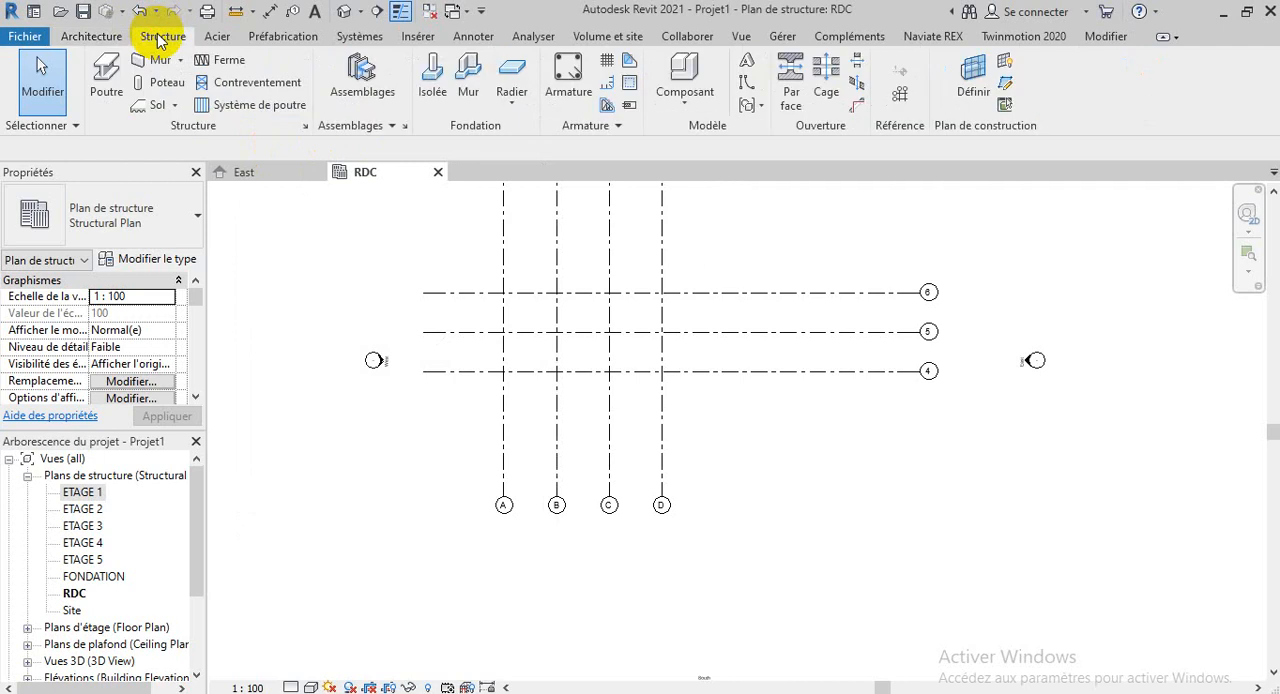
click(172, 86)
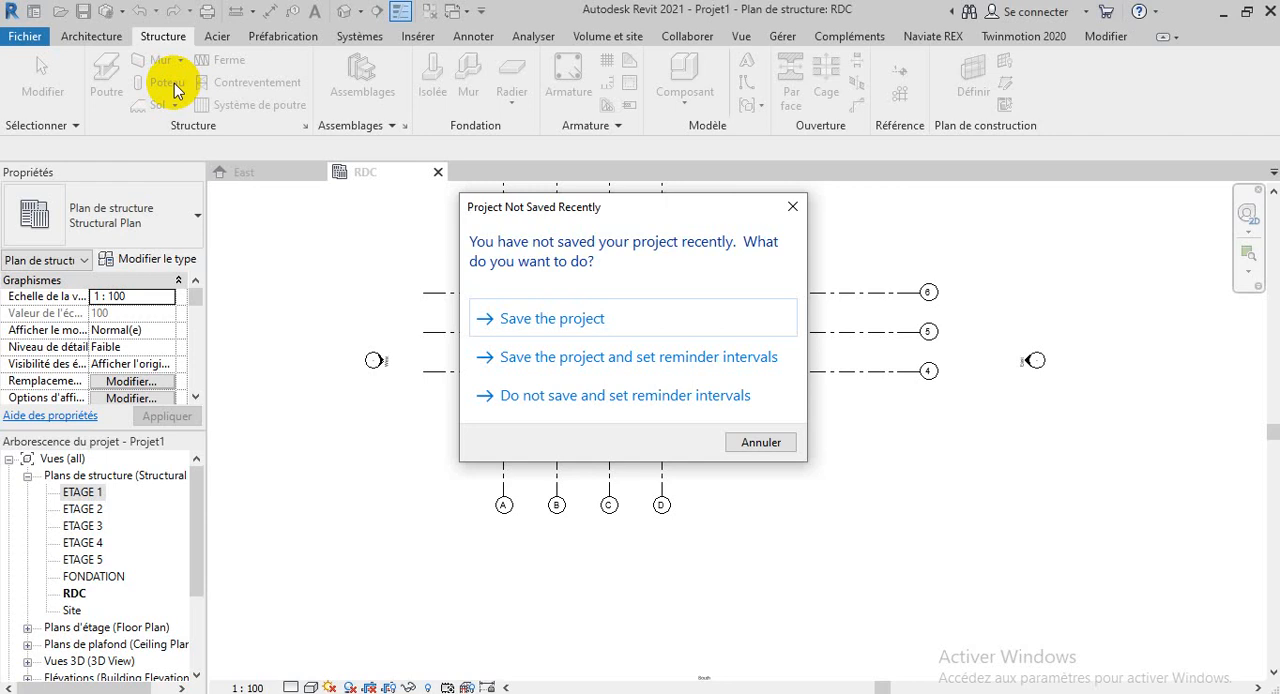
click(788, 207)
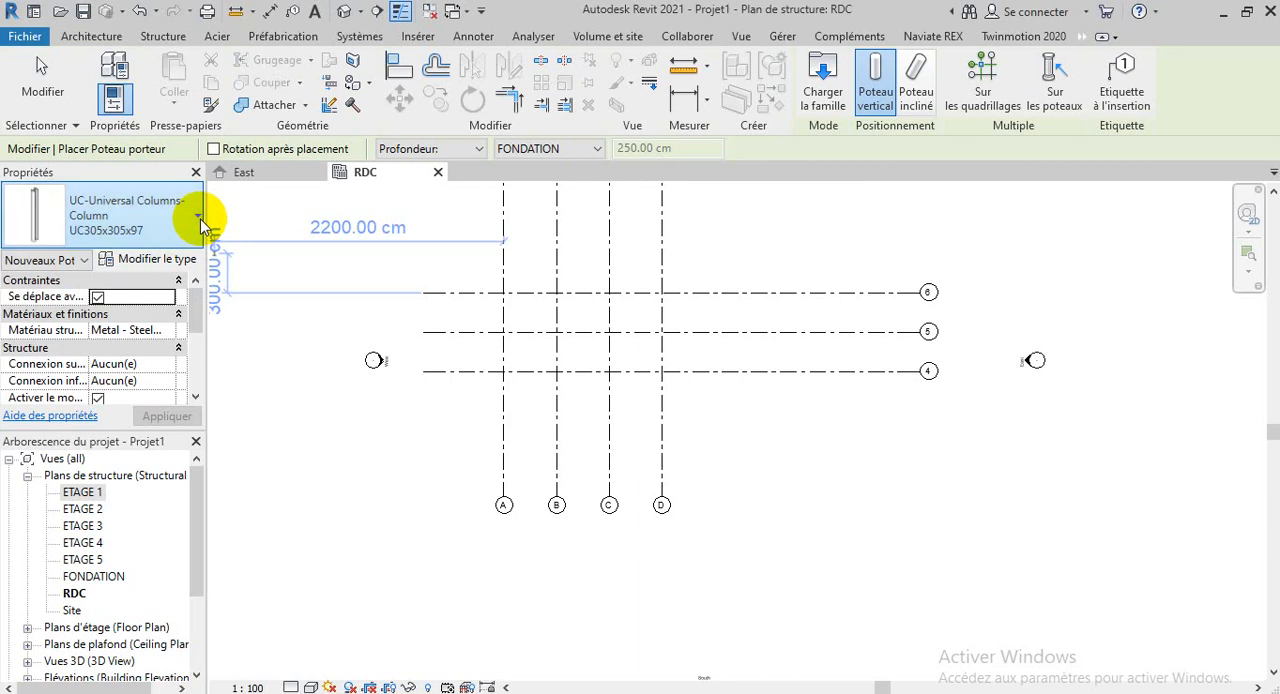
click(199, 219)
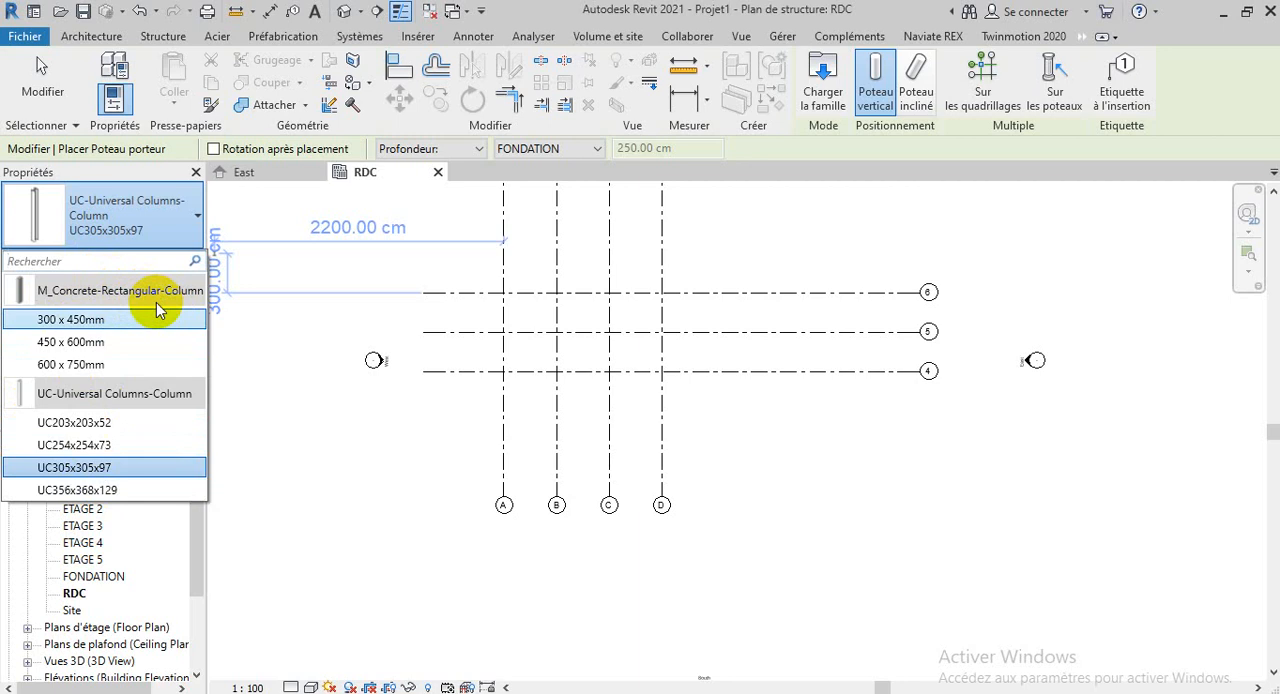
mouse_move(47, 320)
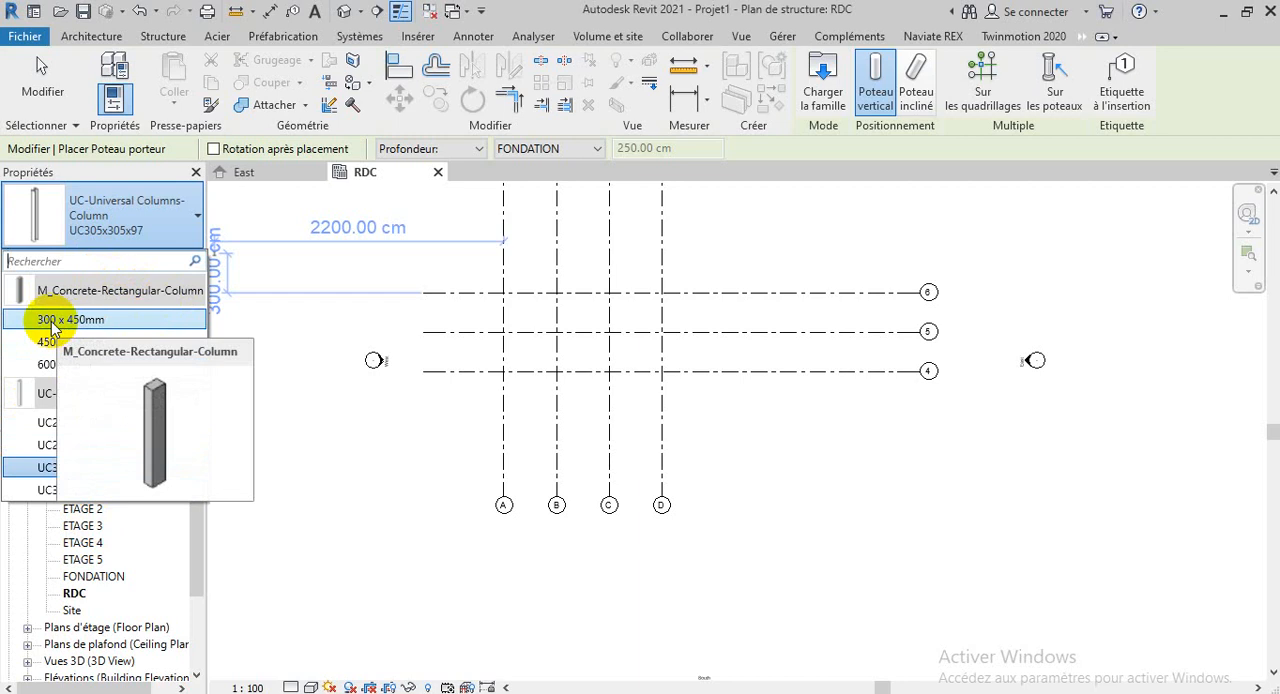
click(372, 437)
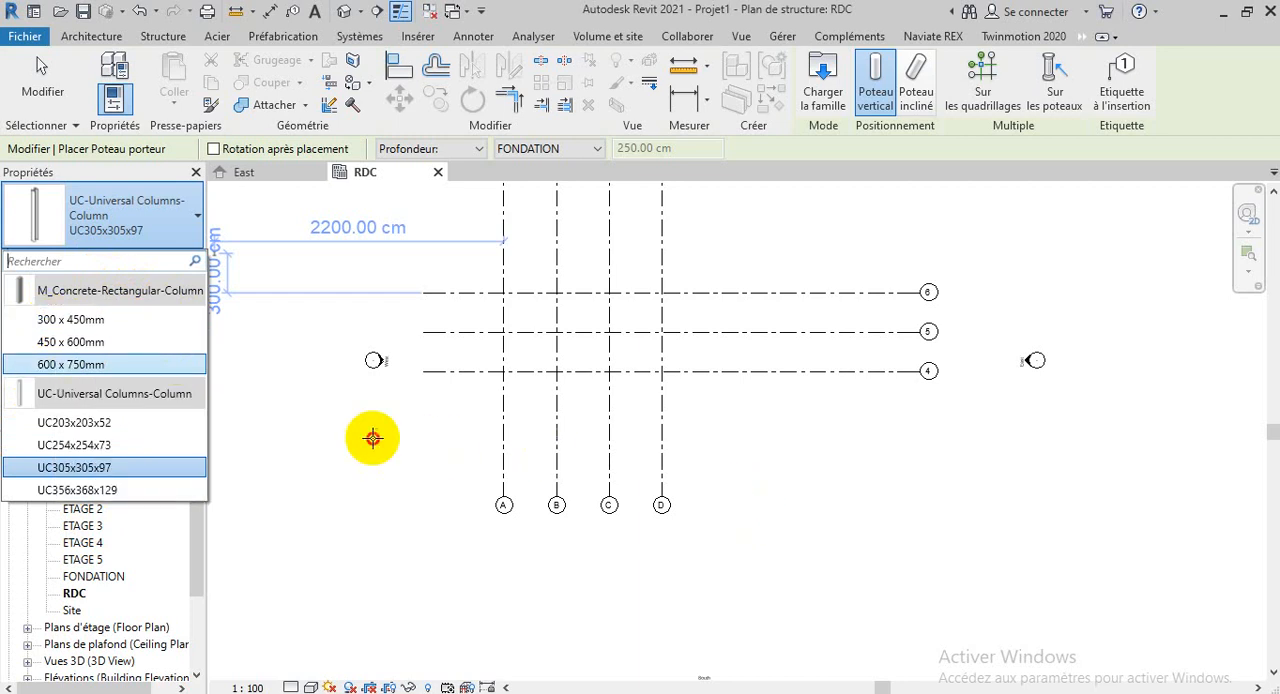
click(372, 437)
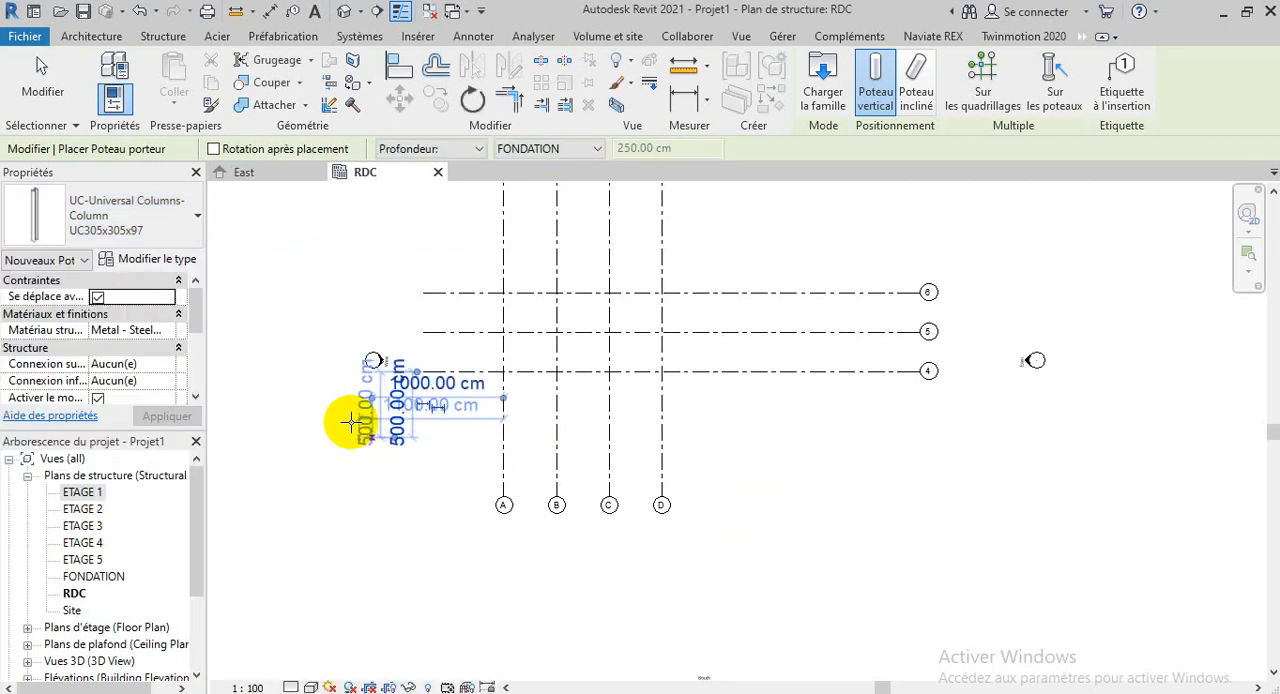
key(Escape)
key(Escape)
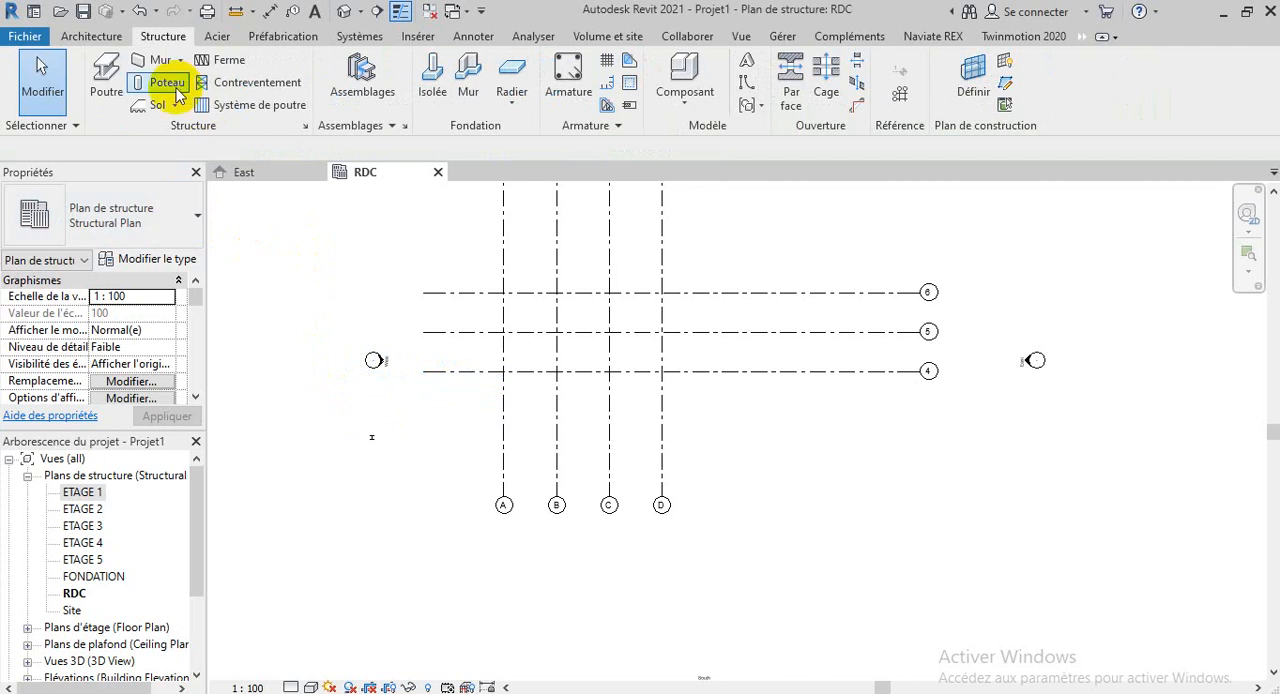
Start a vertical structural column and choose the M_Concrete-Rectangular-Column type 300 x 450mm
click(170, 84)
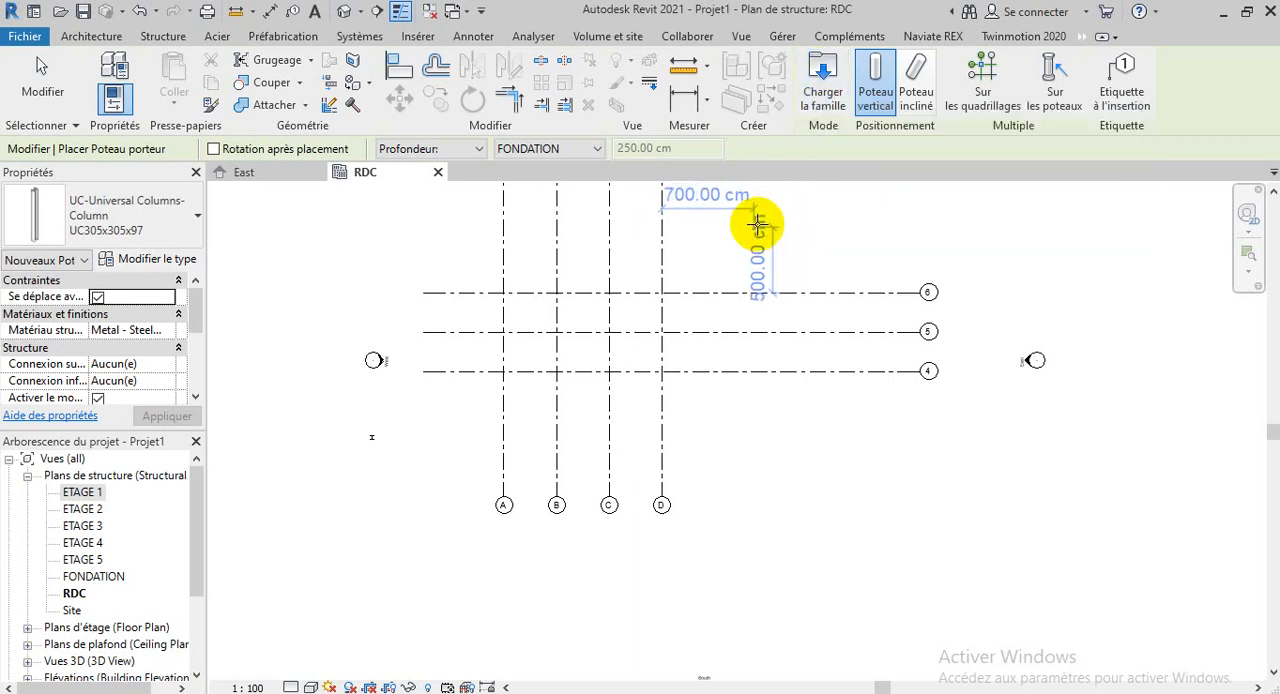
key(Escape)
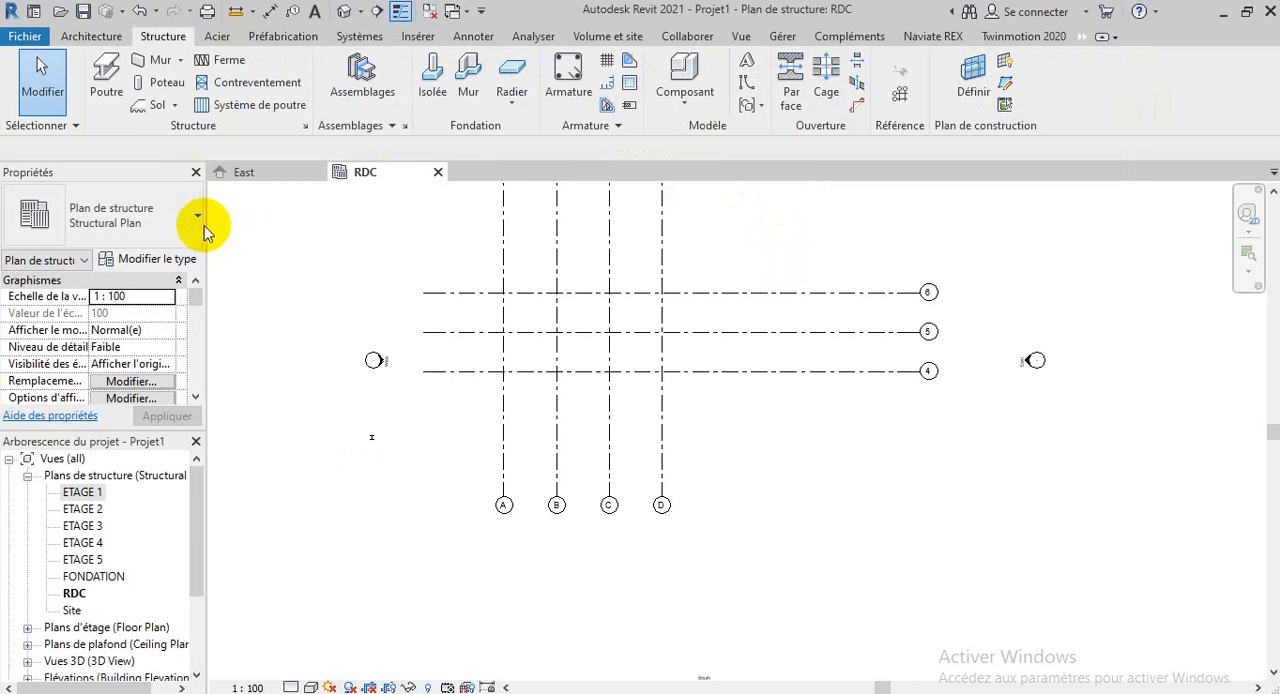
click(157, 84)
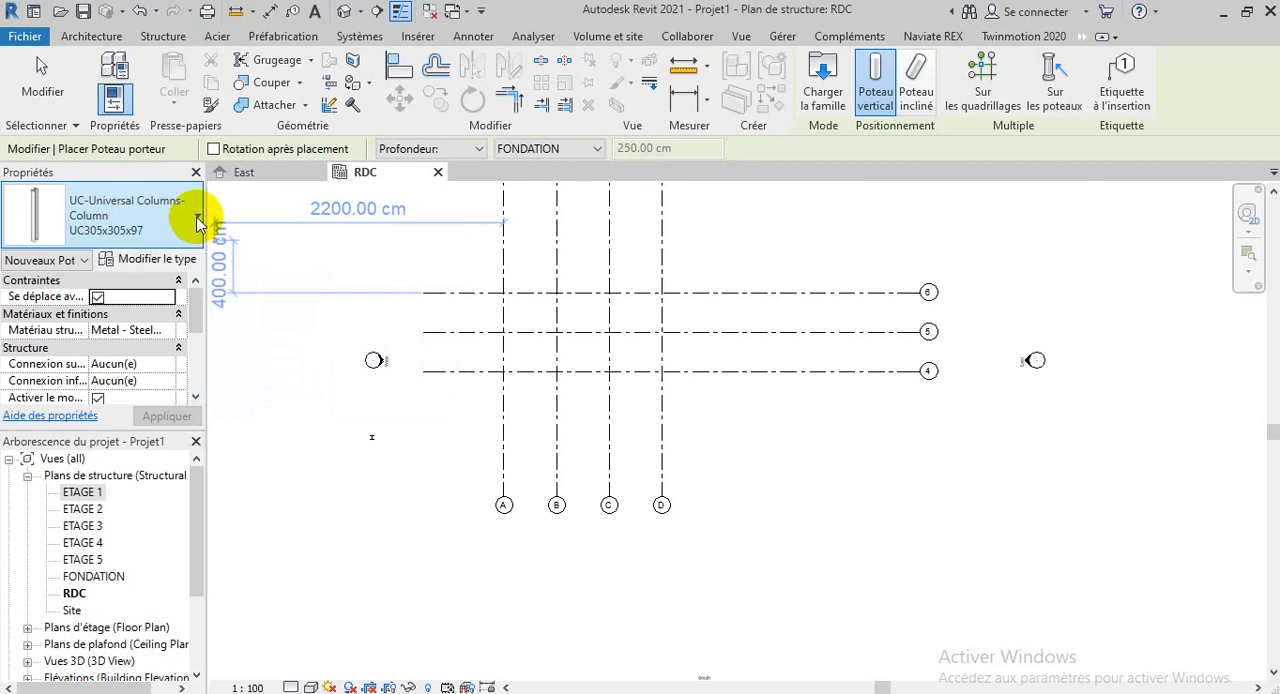
click(190, 215)
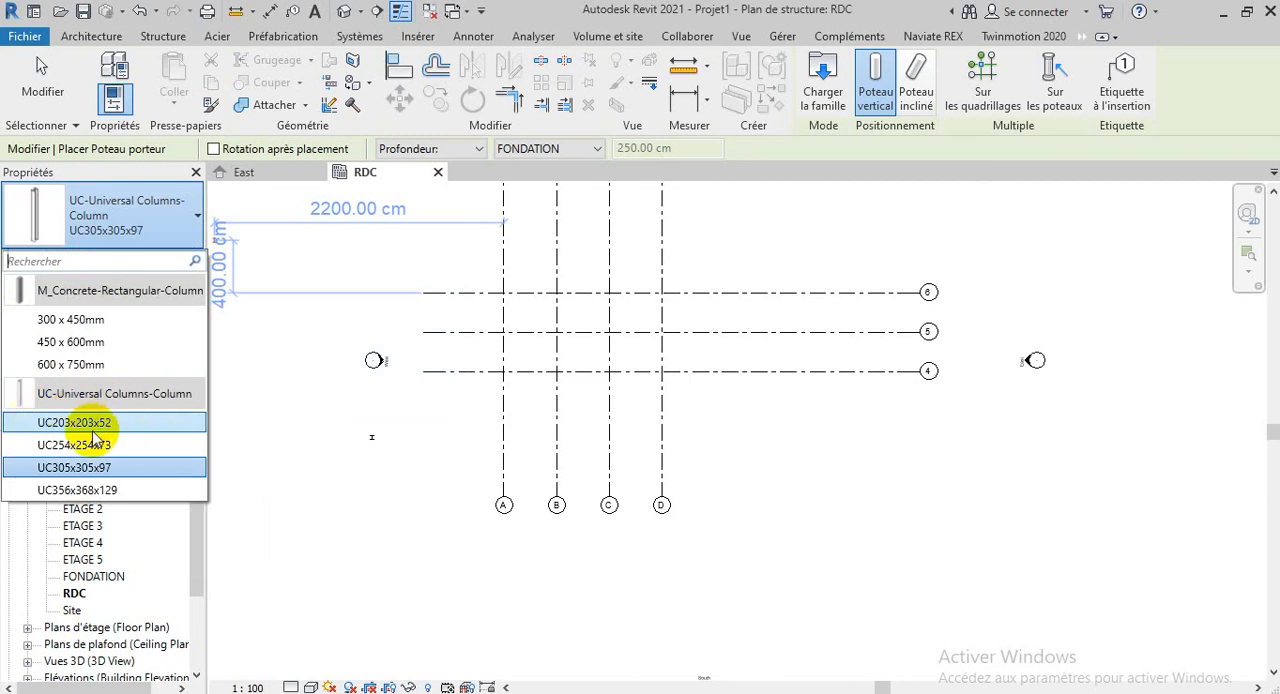
mouse_move(95, 439)
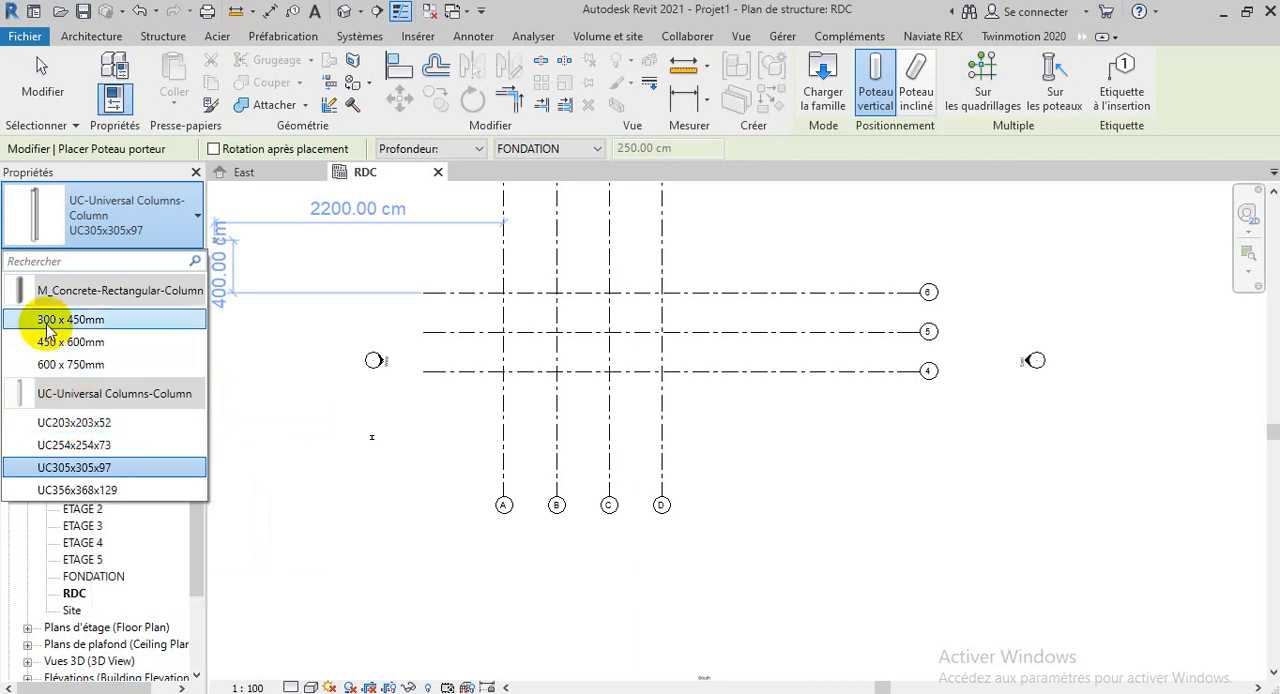
mouse_move(47, 330)
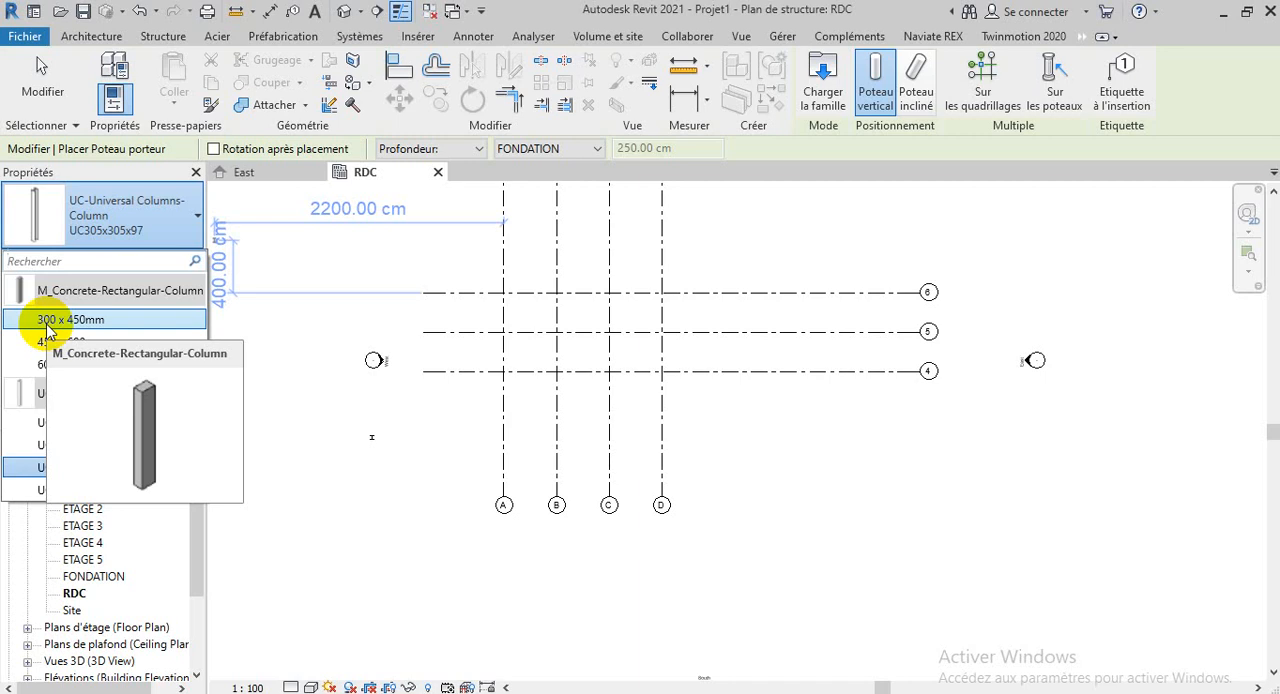
click(47, 322)
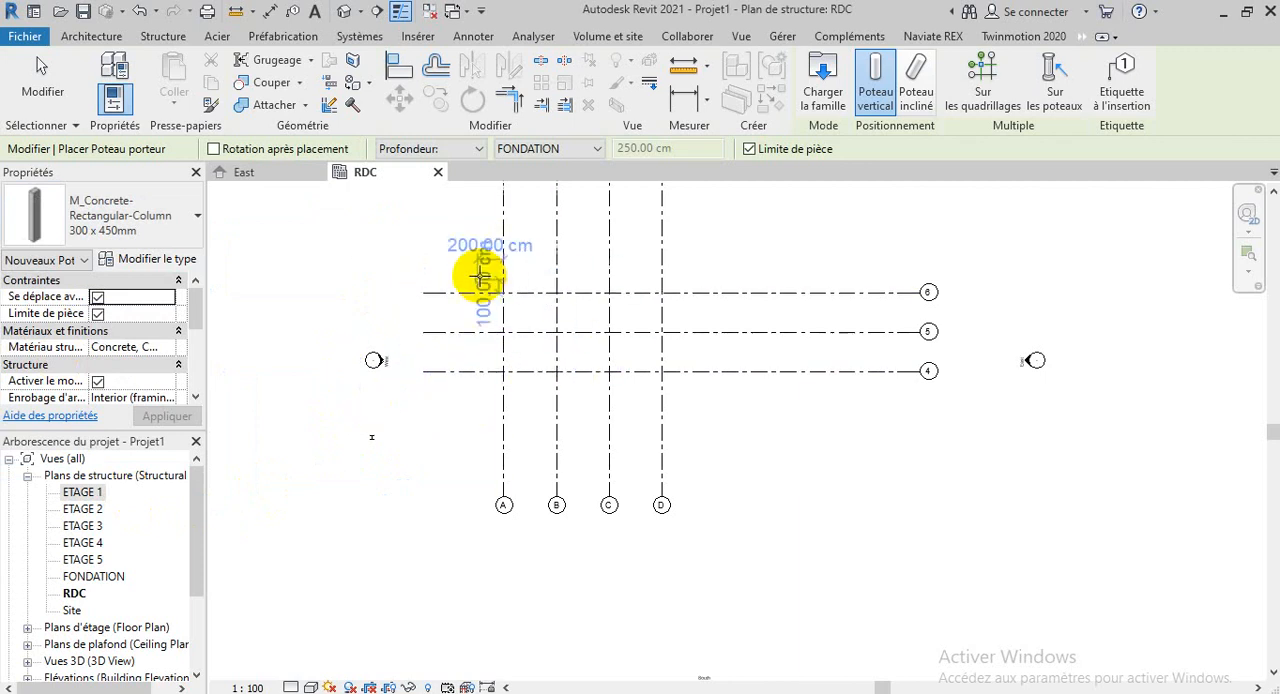
Set the new column to be defined by Hauteur instead of Profondeur, with ETAGE 1 as its upper level
scroll(480, 276, up, 2)
scroll(514, 303, up, 4)
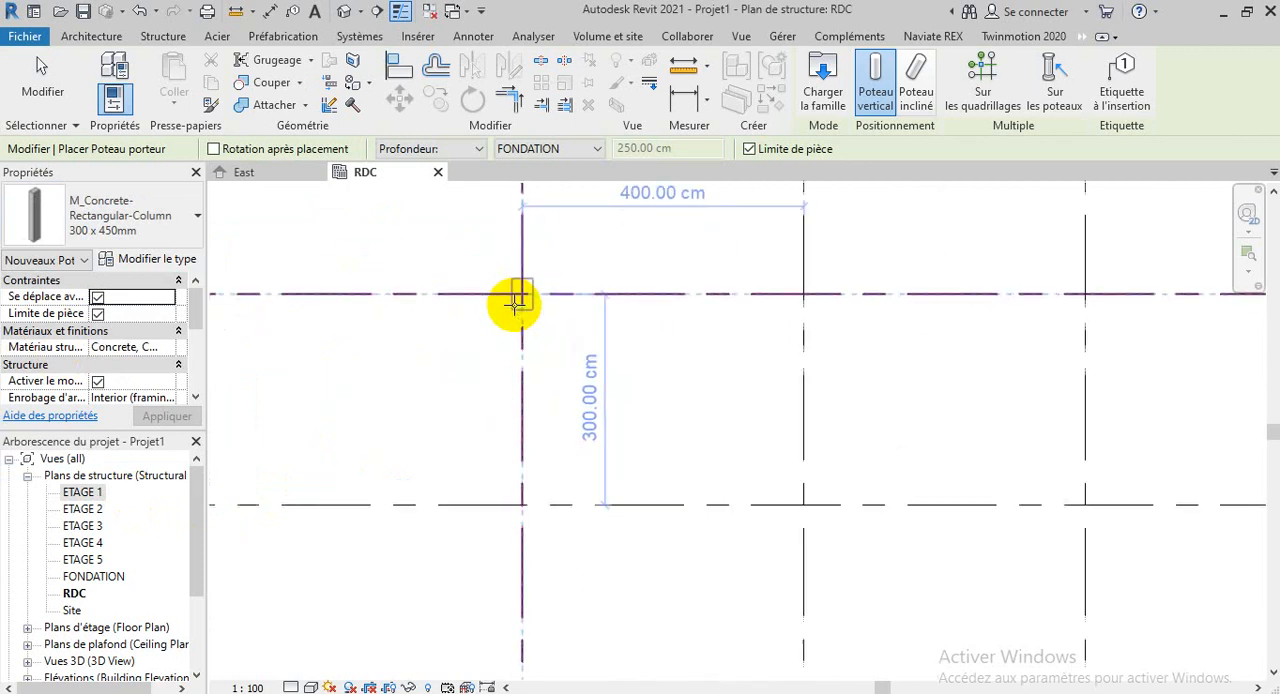
scroll(514, 303, up, 3)
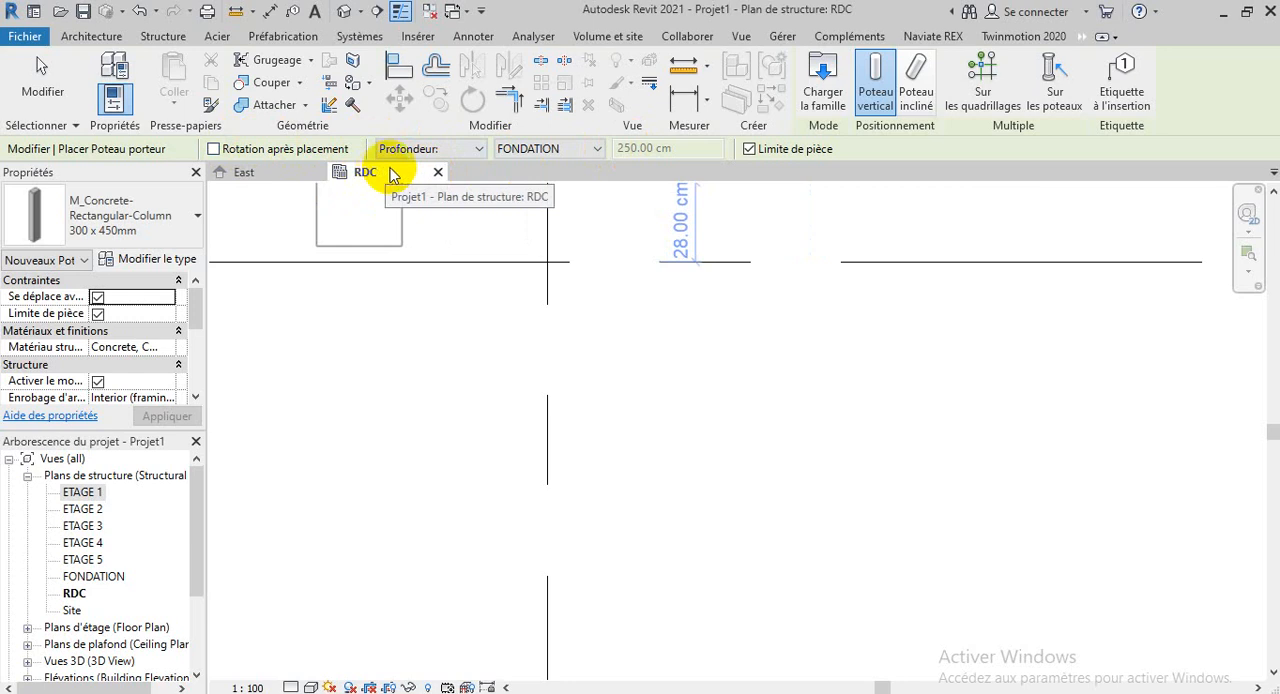
click(470, 150)
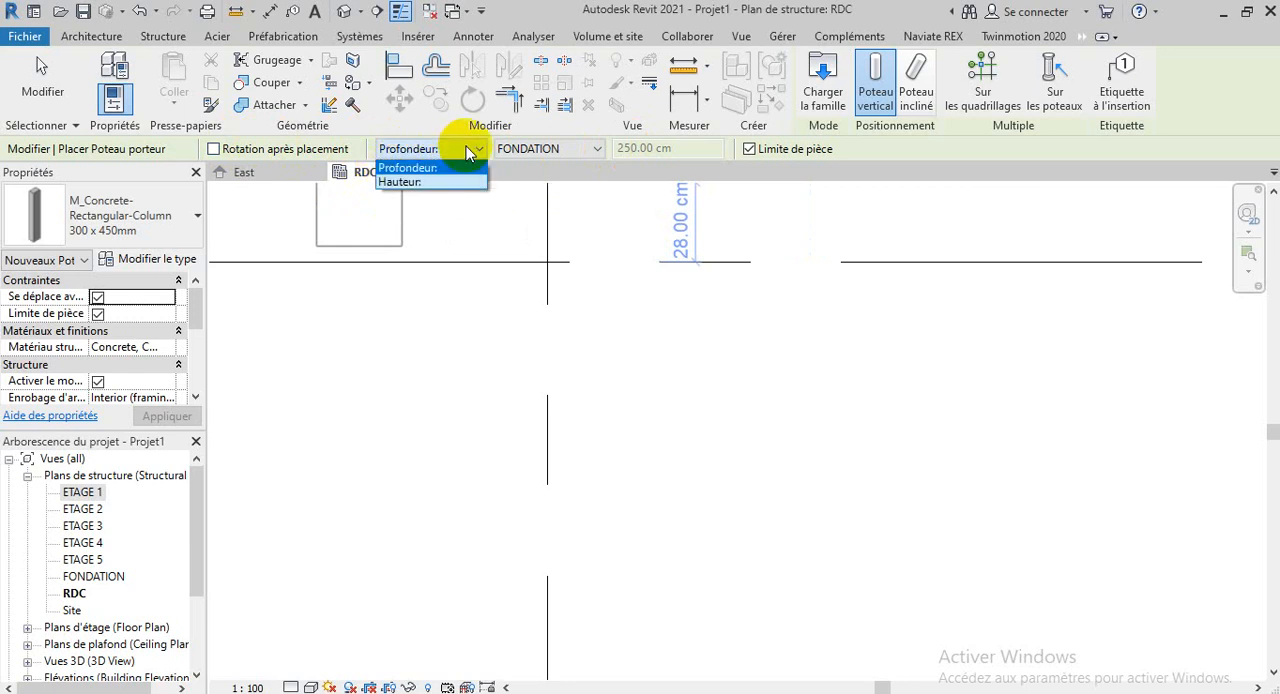
click(410, 182)
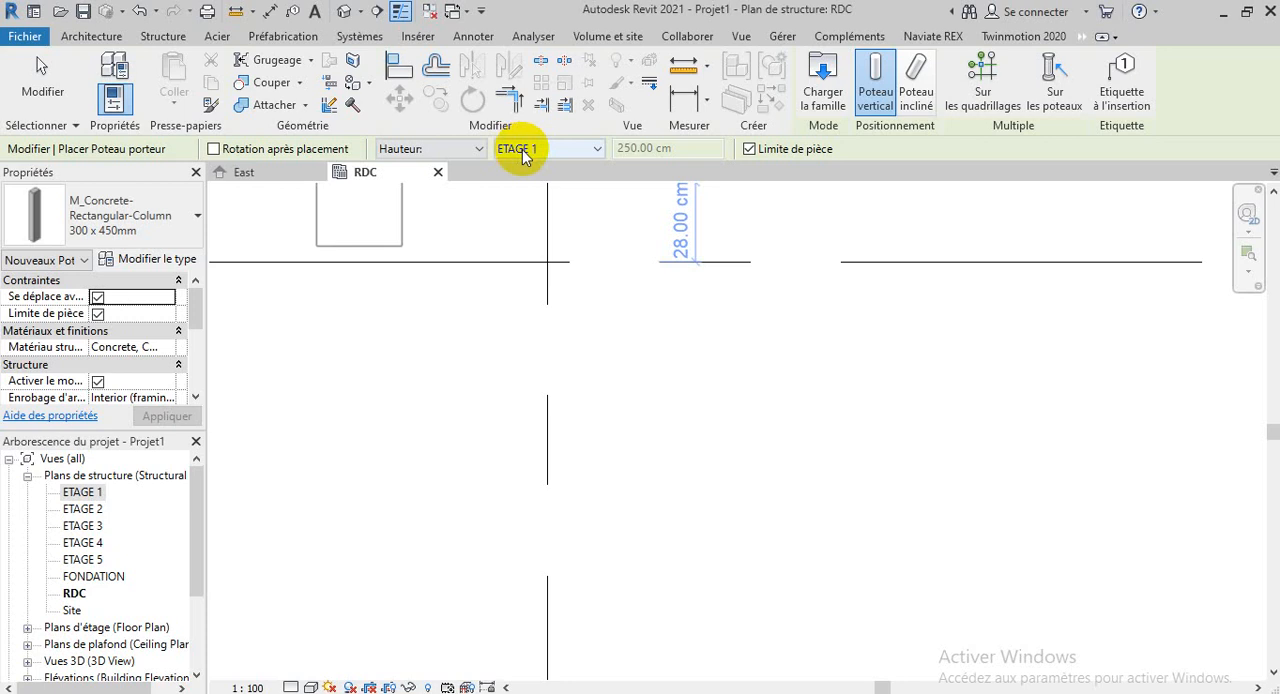
click(568, 150)
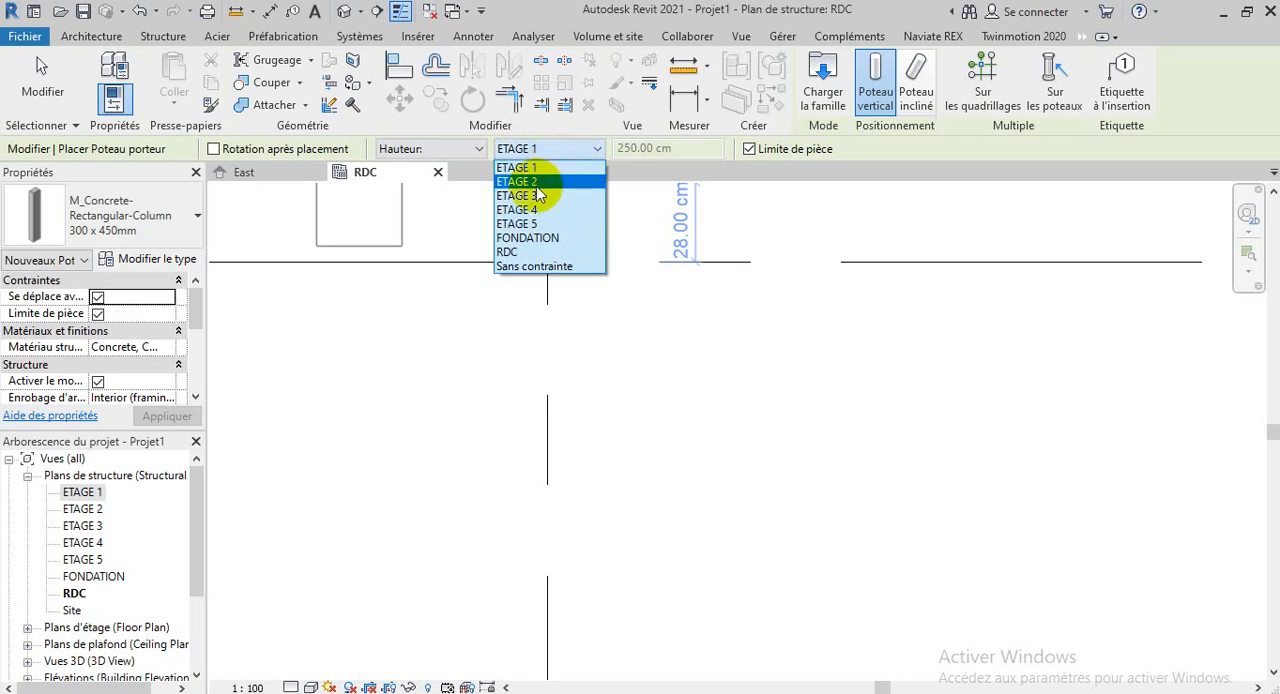
click(540, 182)
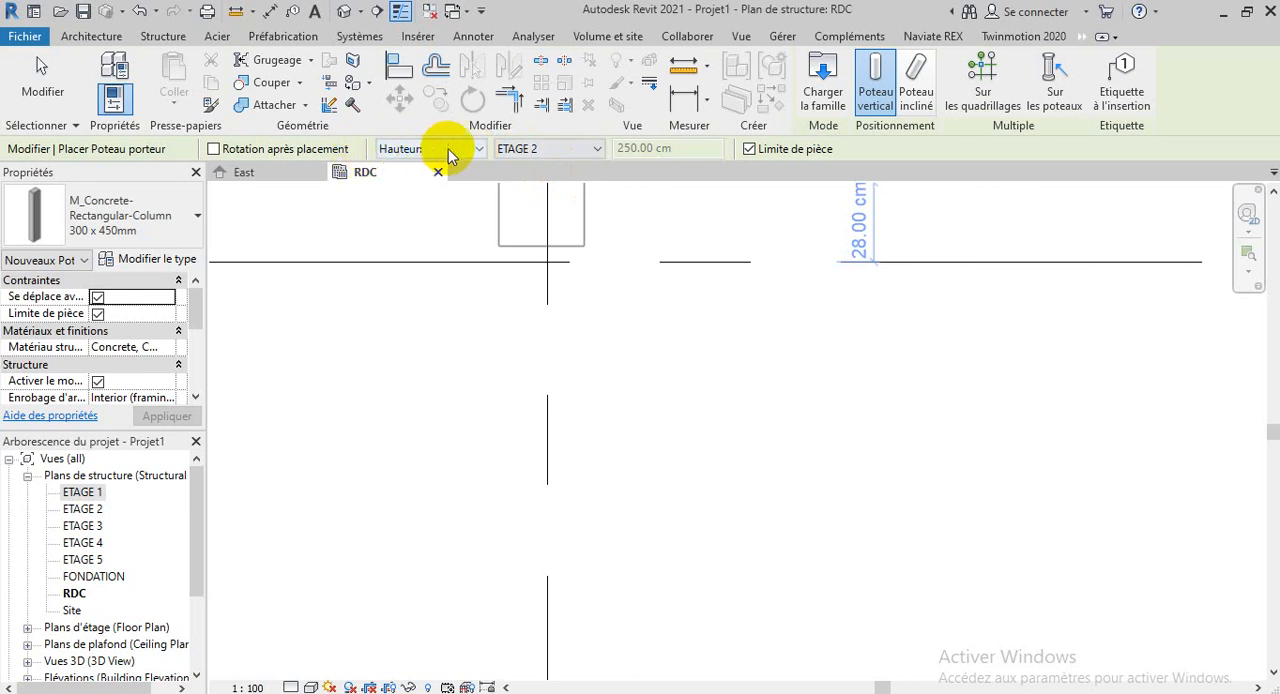
click(598, 149)
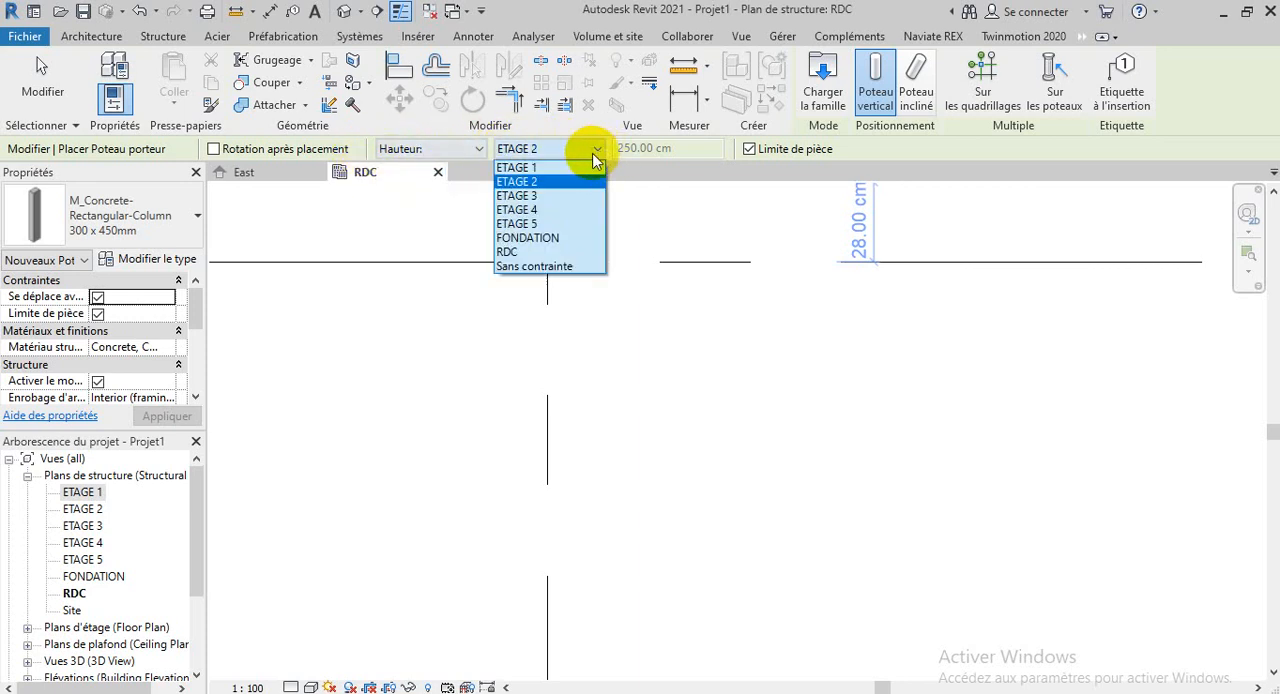
click(533, 168)
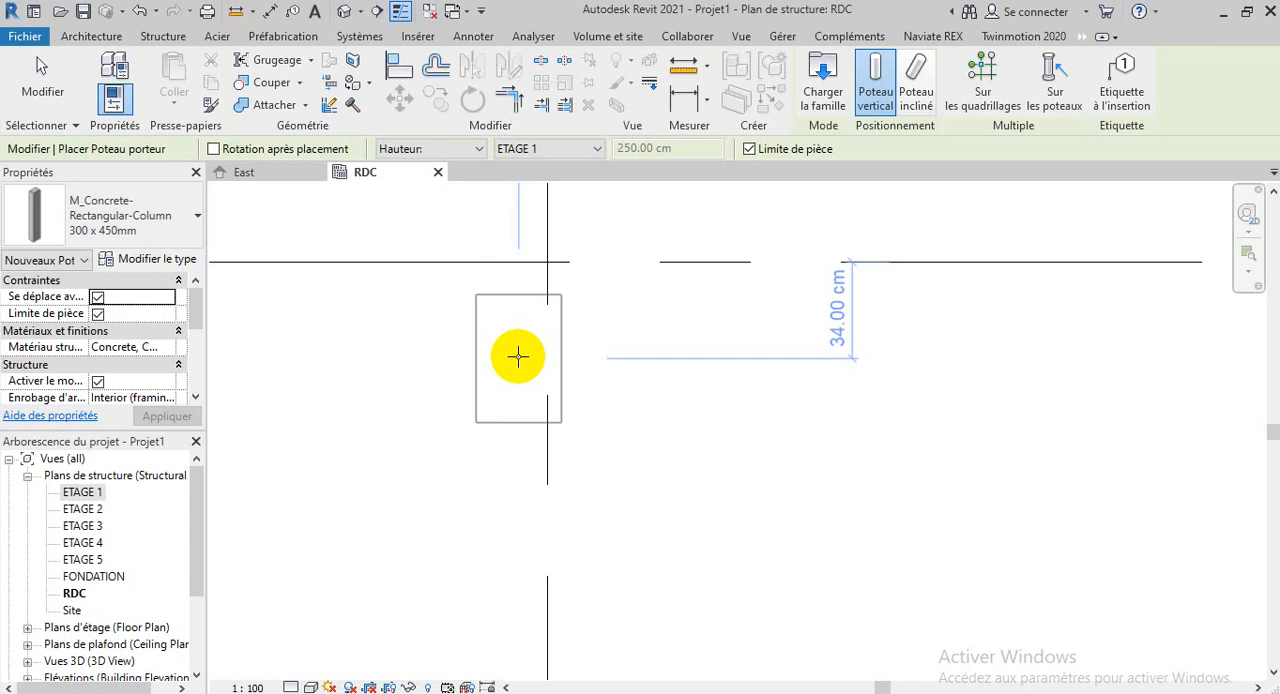
Place the concrete column at the intersection of grids A and 6, and leave the column command
scroll(583, 300, down, 2)
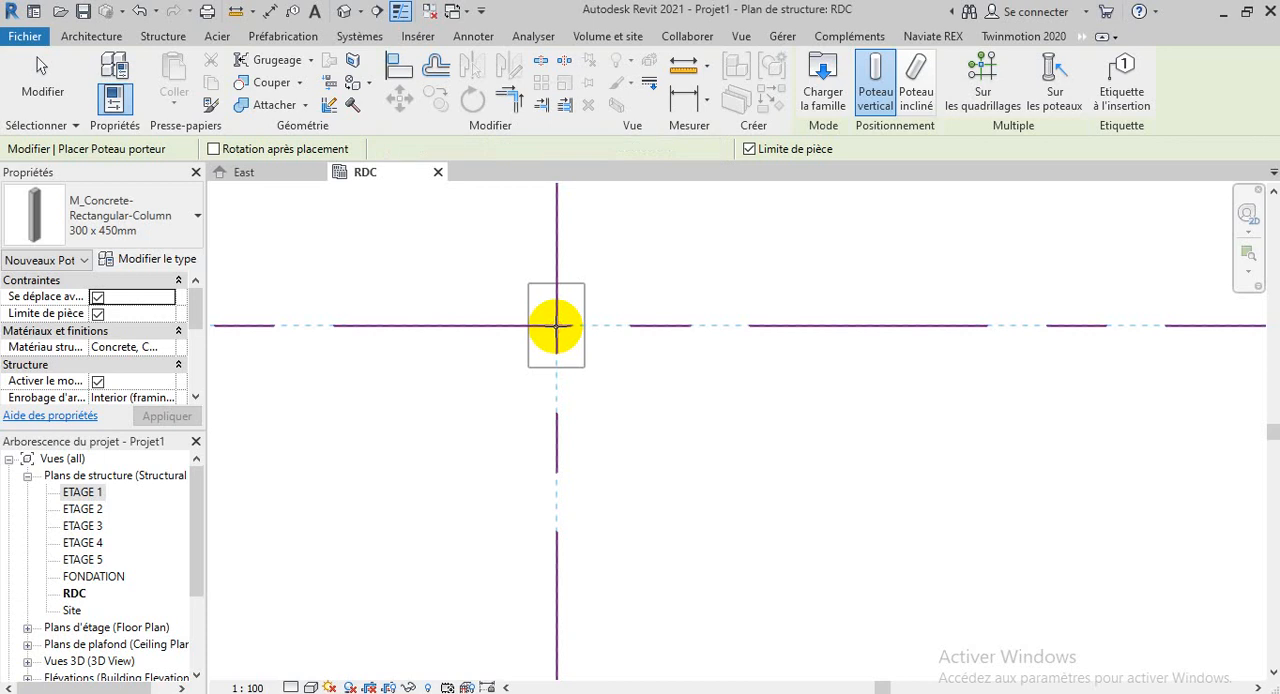
click(556, 325)
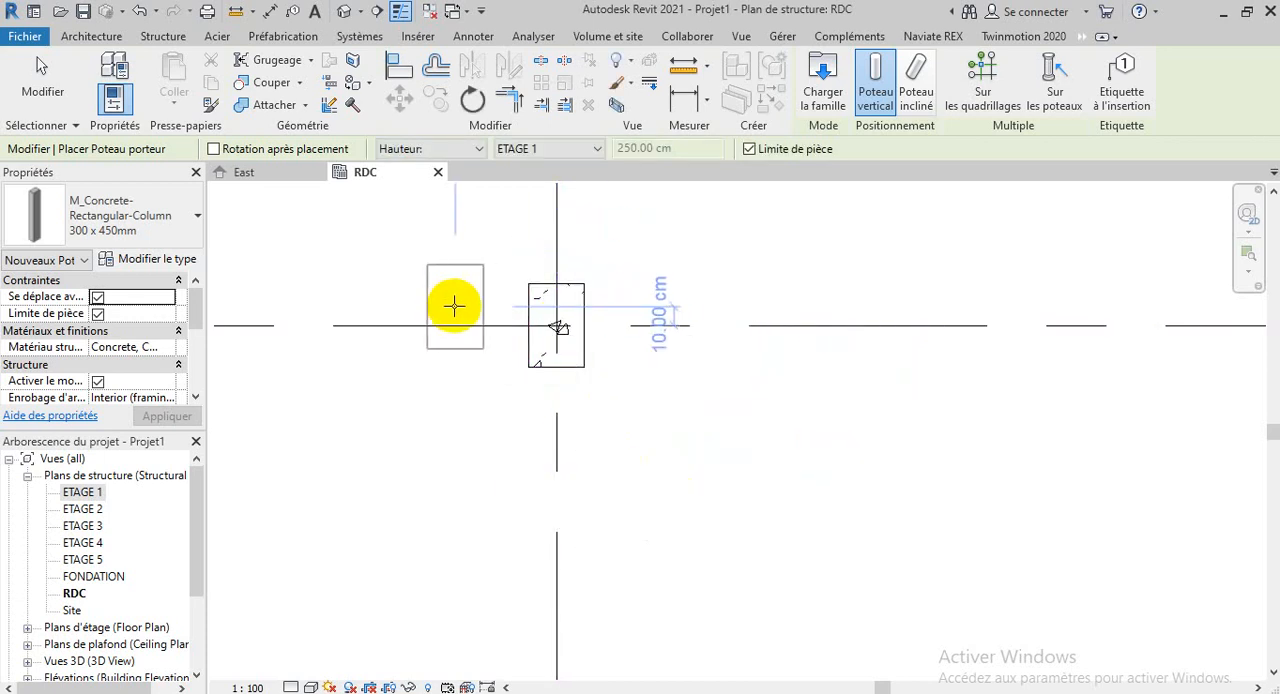
scroll(430, 310, down, 3)
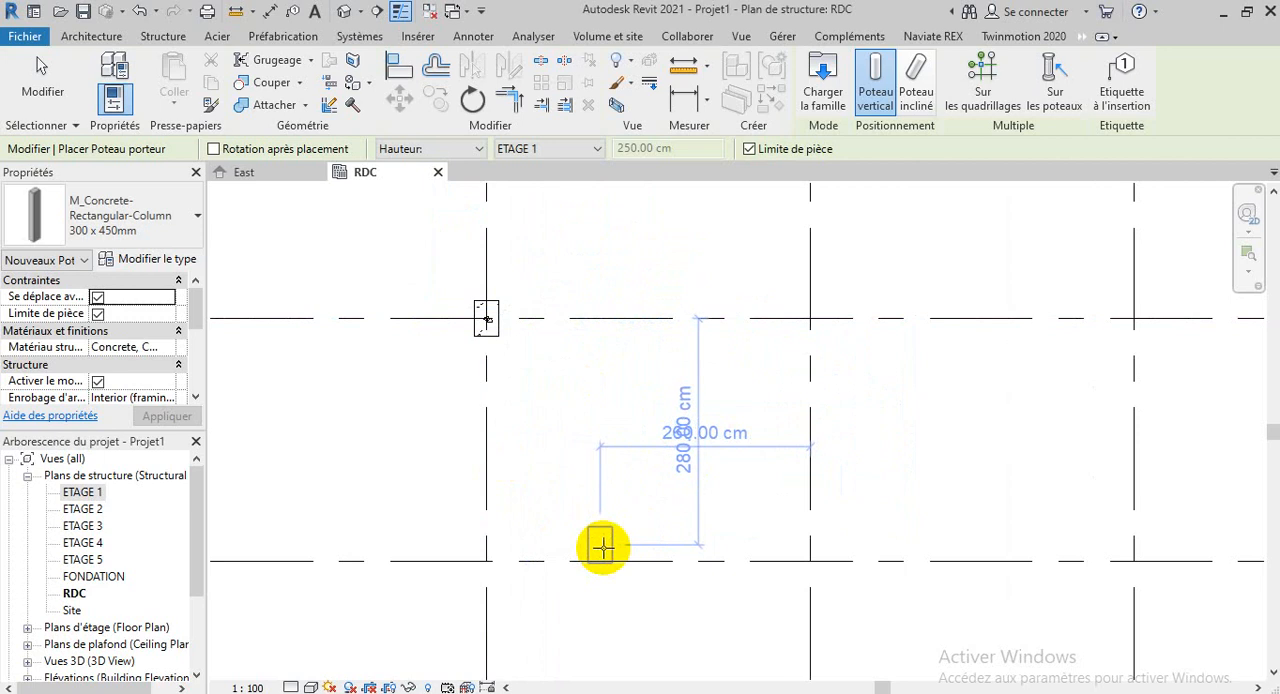
scroll(495, 300, up, 4)
scroll(736, 626, down, 2)
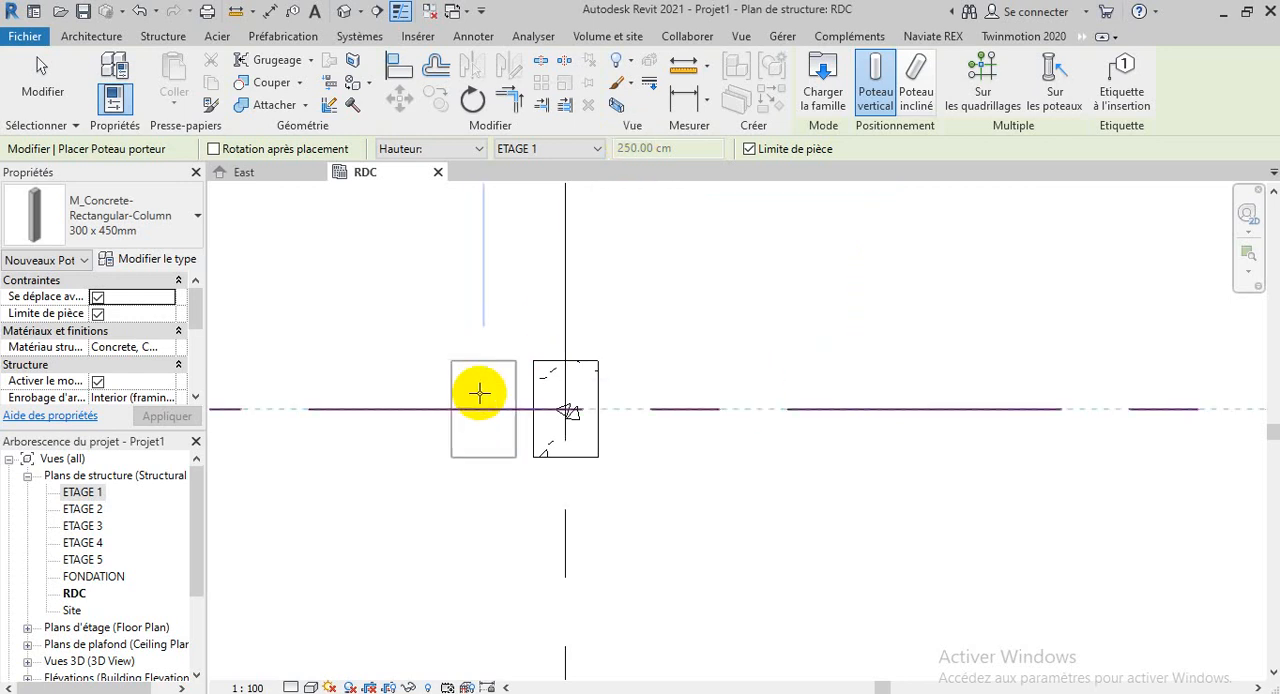
scroll(435, 366, down, 4)
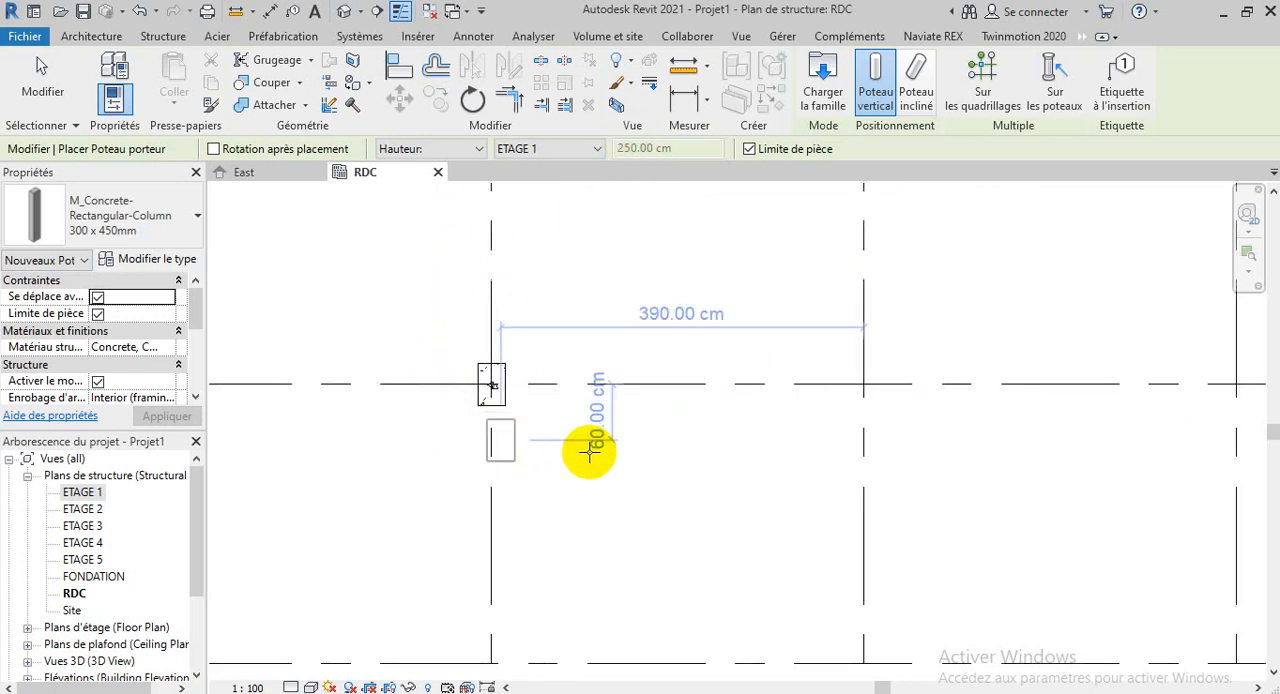
scroll(857, 386, up, 3)
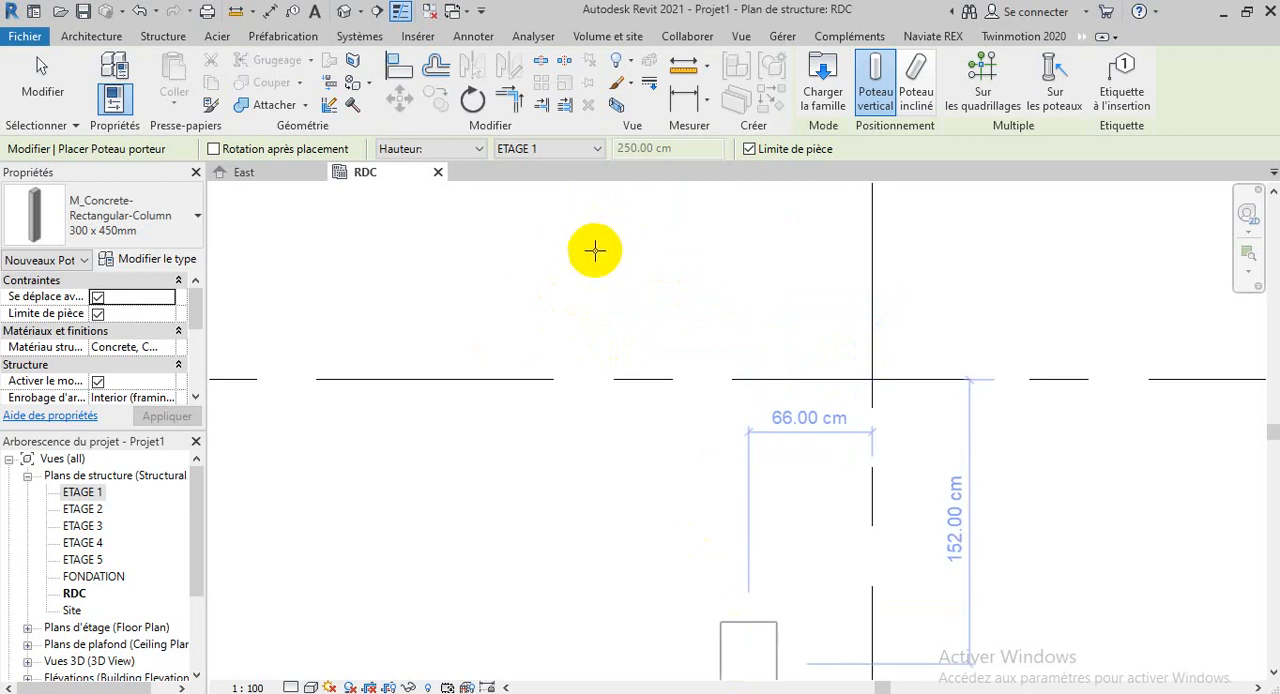
scroll(594, 400, down, 5)
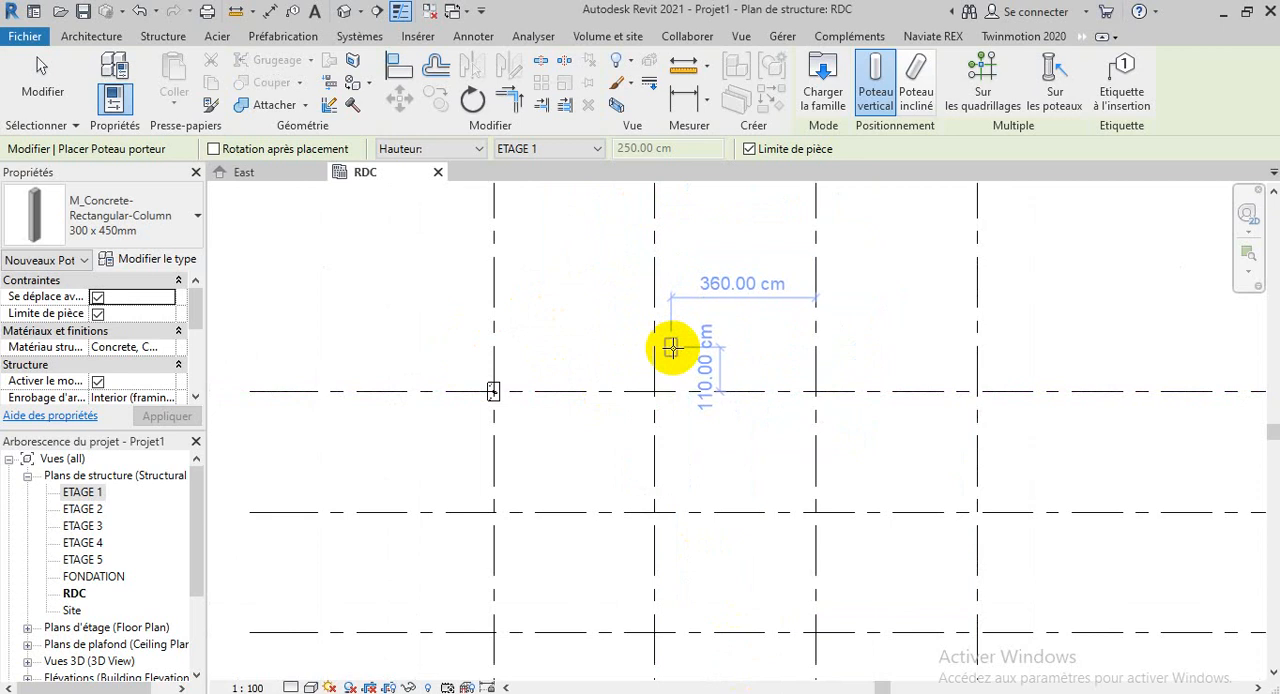
key(Escape)
key(Escape)
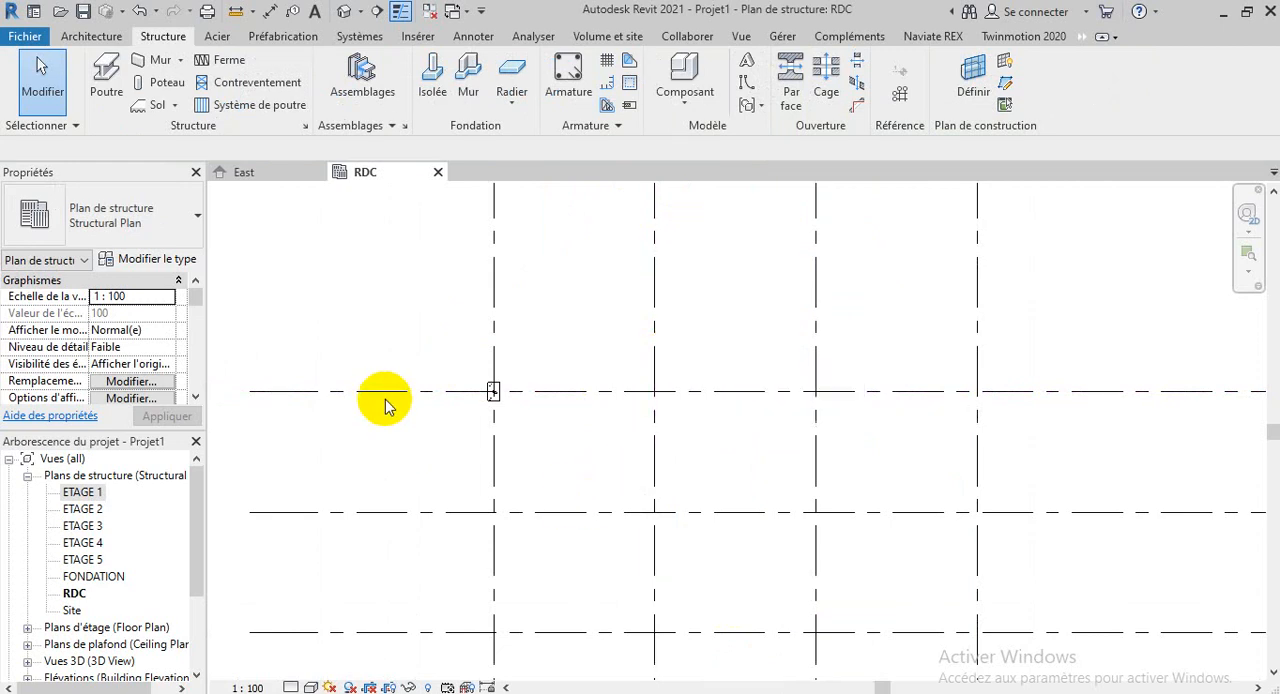
click(170, 85)
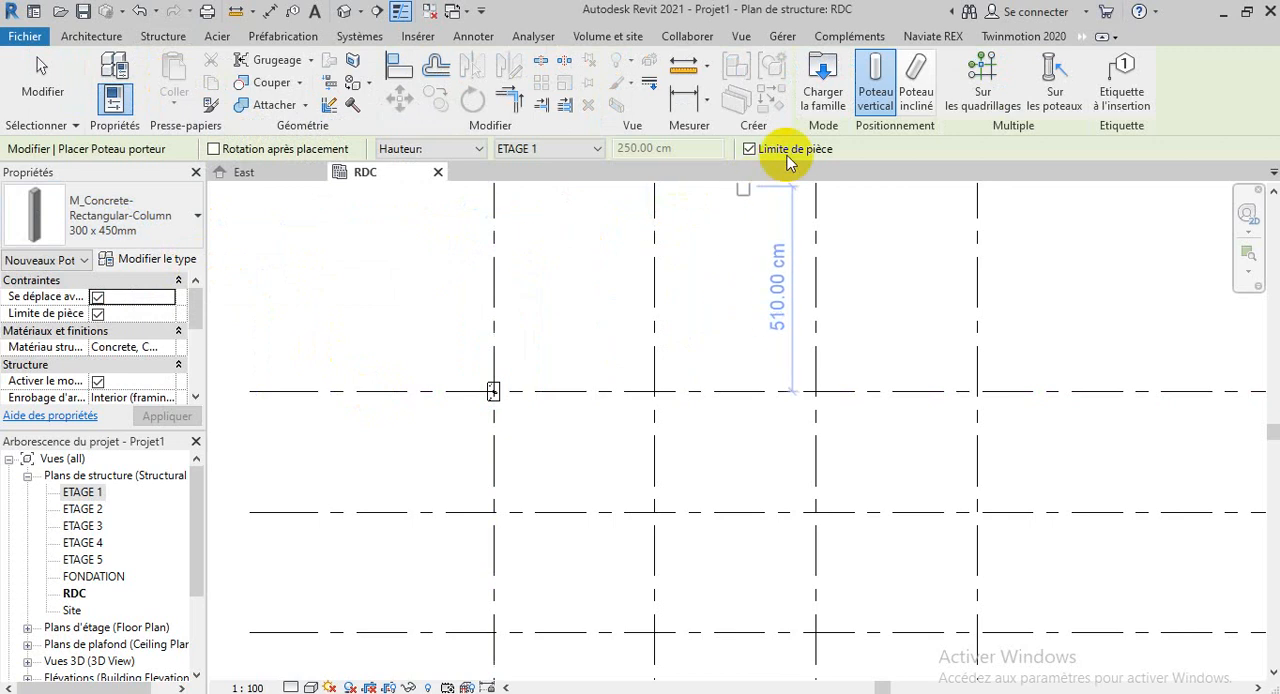
click(815, 105)
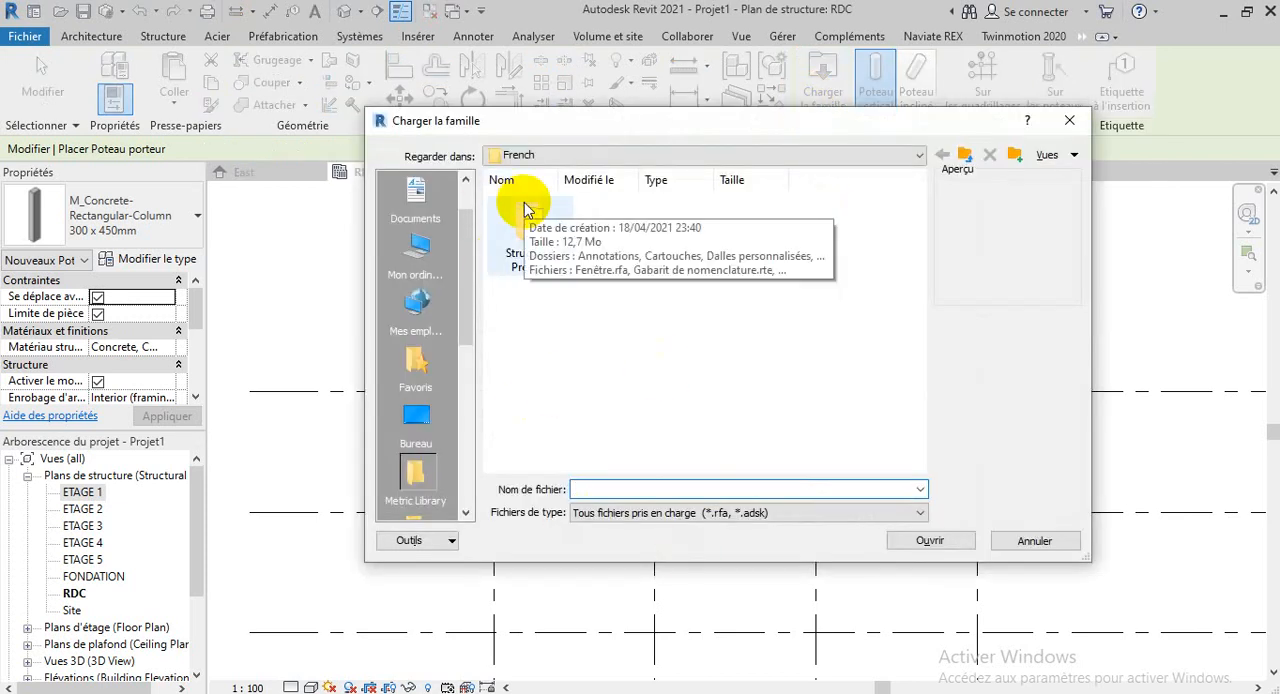
click(1086, 123)
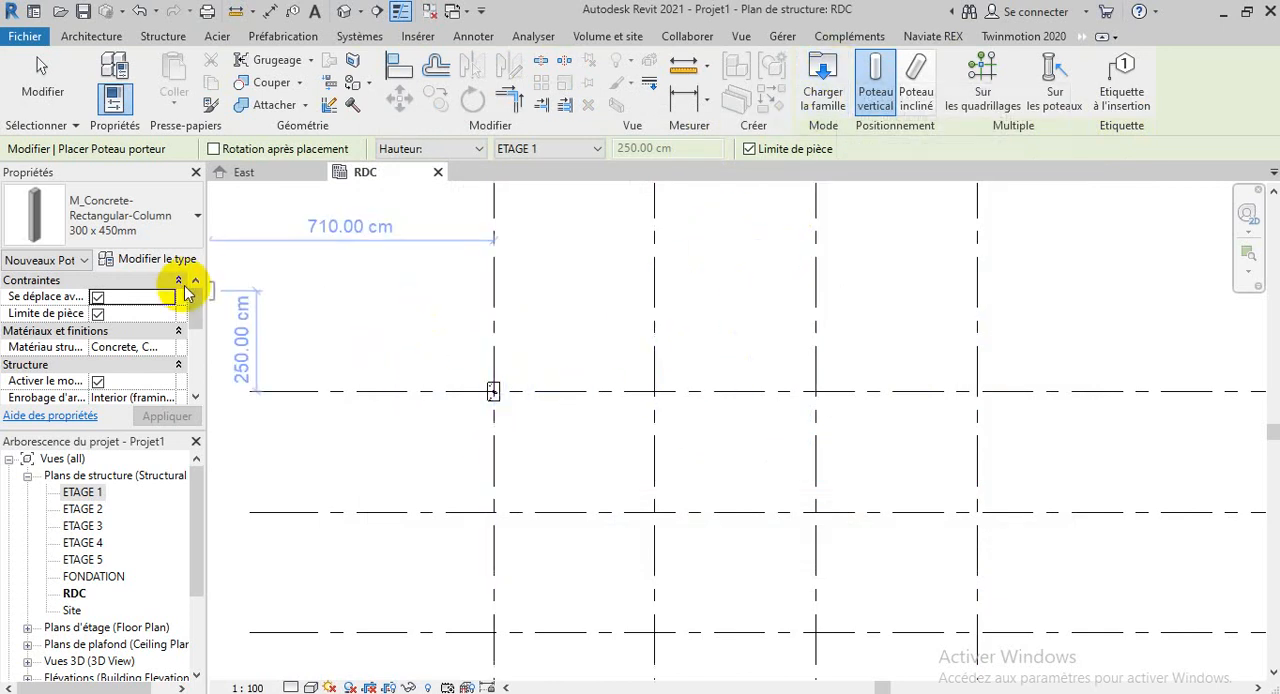
key(Escape)
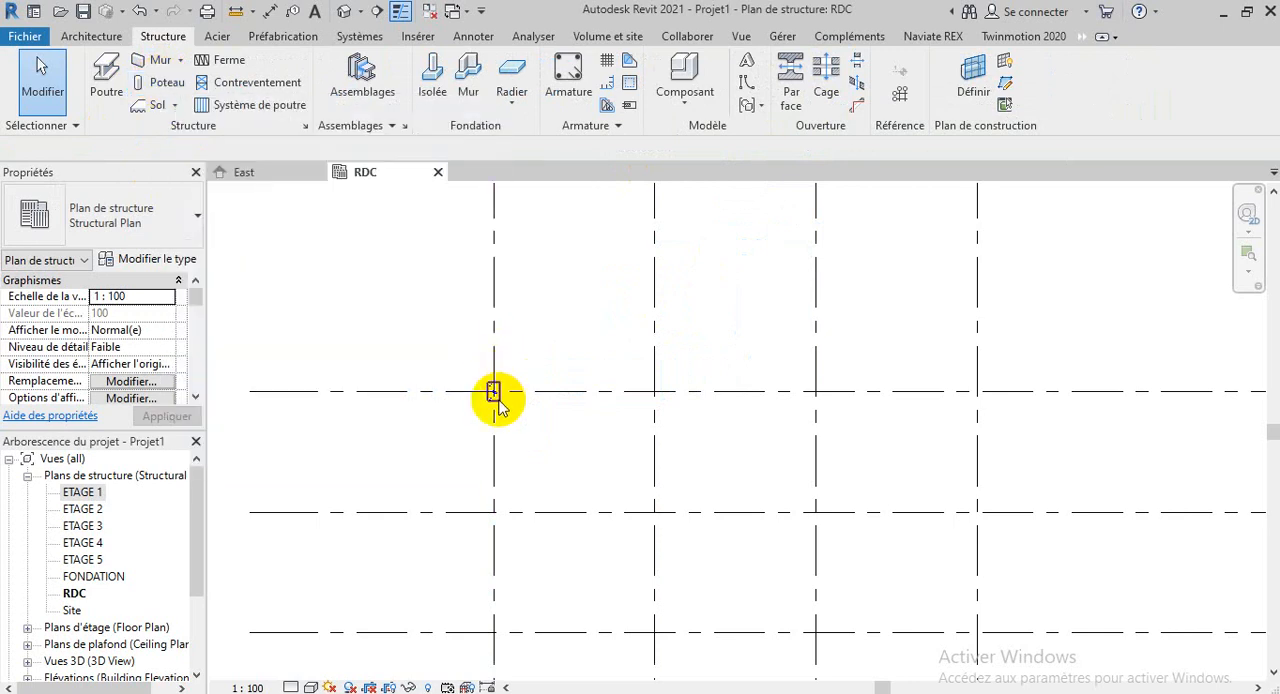
scroll(500, 400, up, 3)
click(498, 402)
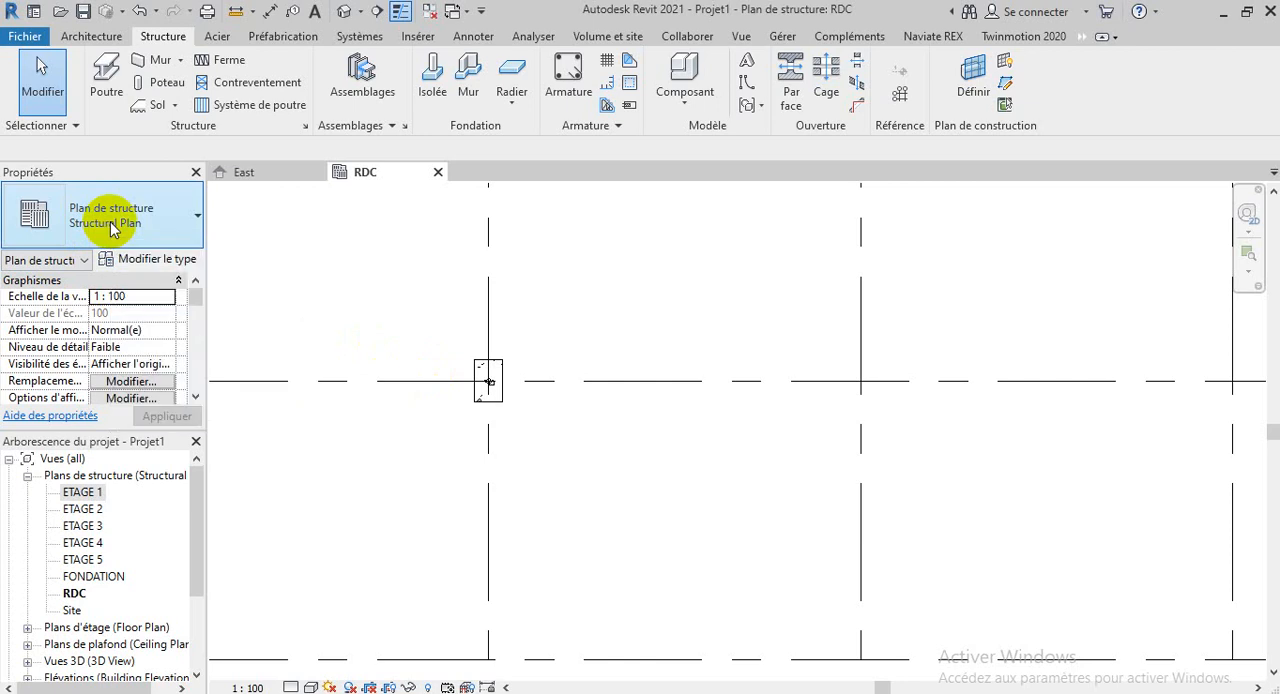
Start another vertical structural column and bring up the saved library locations for loading a family
click(165, 82)
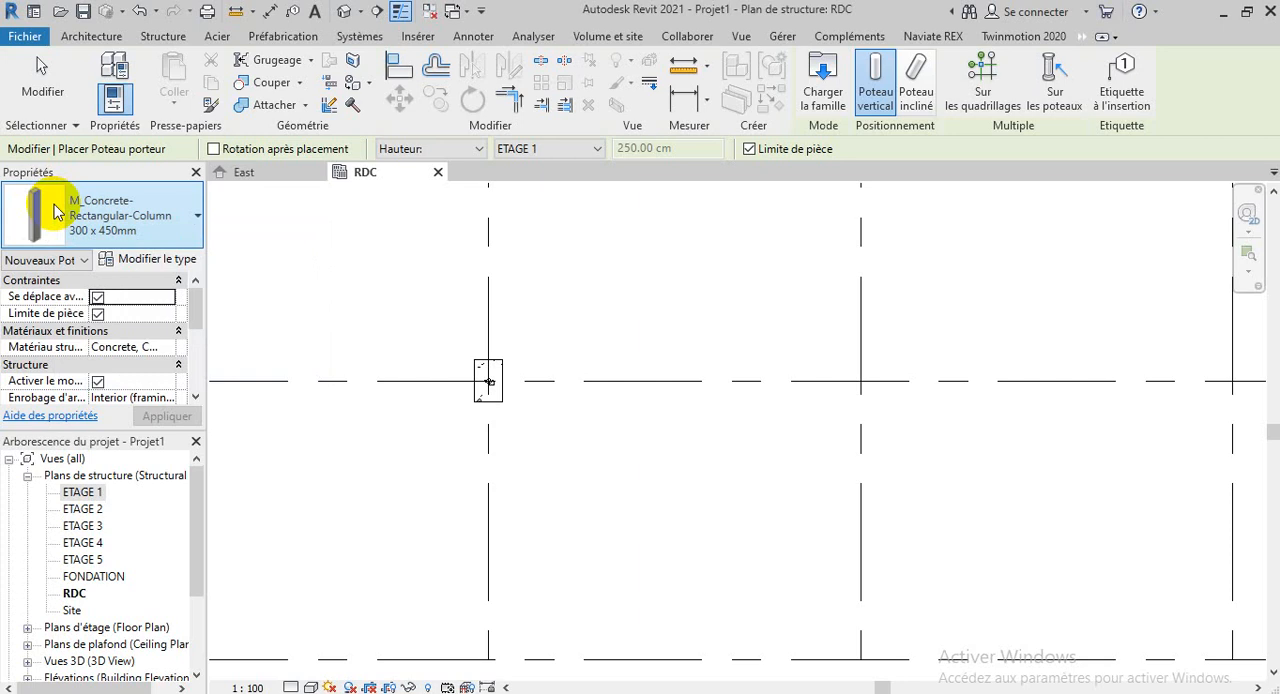
click(820, 80)
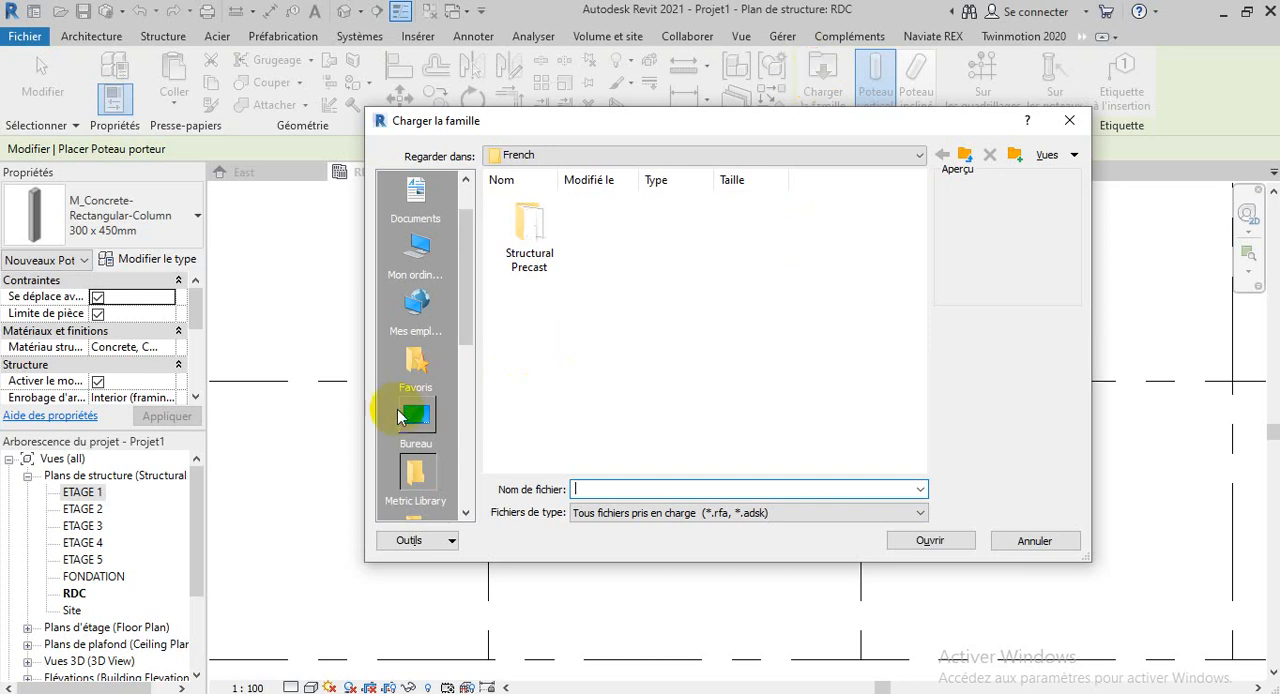
scroll(397, 415, down, 5)
scroll(397, 415, down, 2)
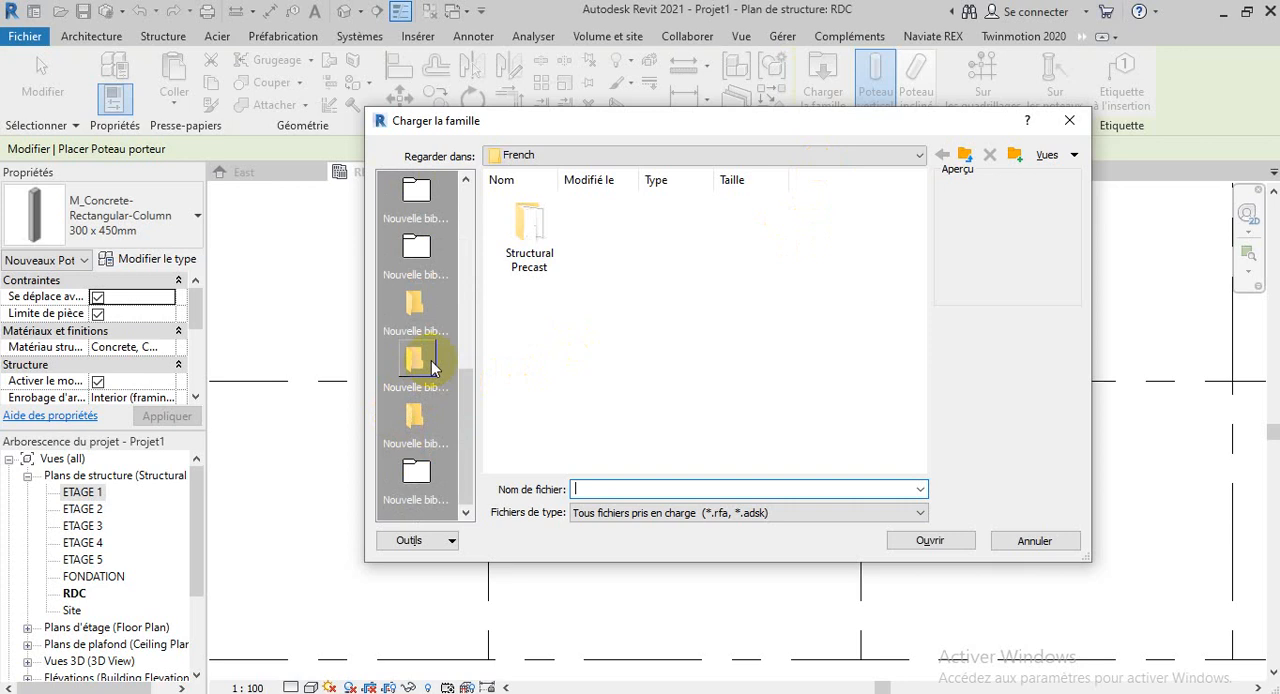
scroll(419, 437, up, 7)
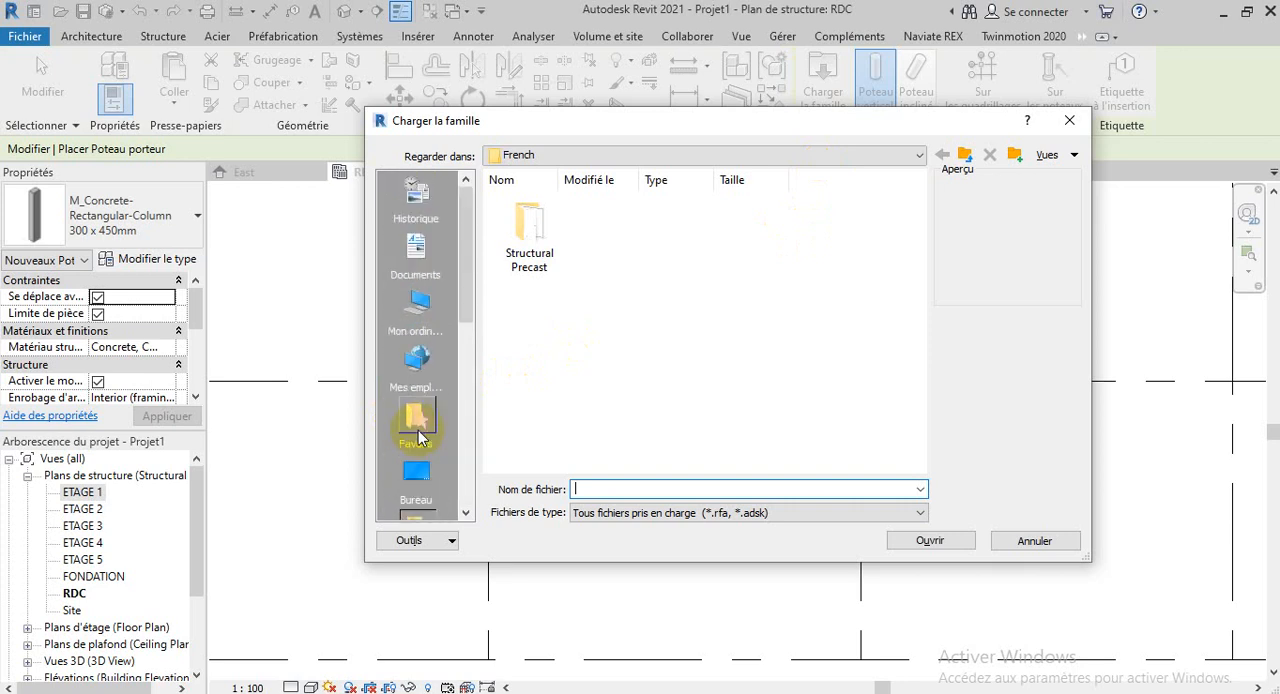
scroll(421, 466, down, 7)
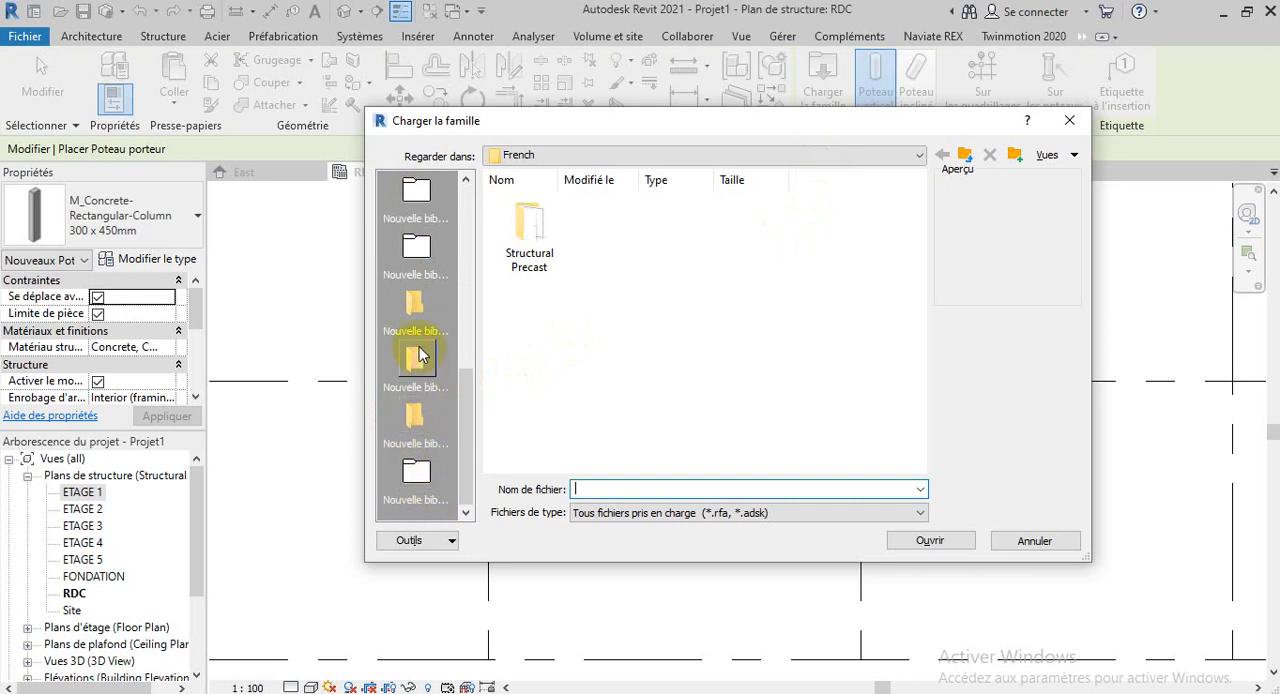
Examine the contents of the Bill, RLT 2021 and RVT 2021 library folders, including the French subfolders of RLT 2021's Templates and Family Templates
click(407, 443)
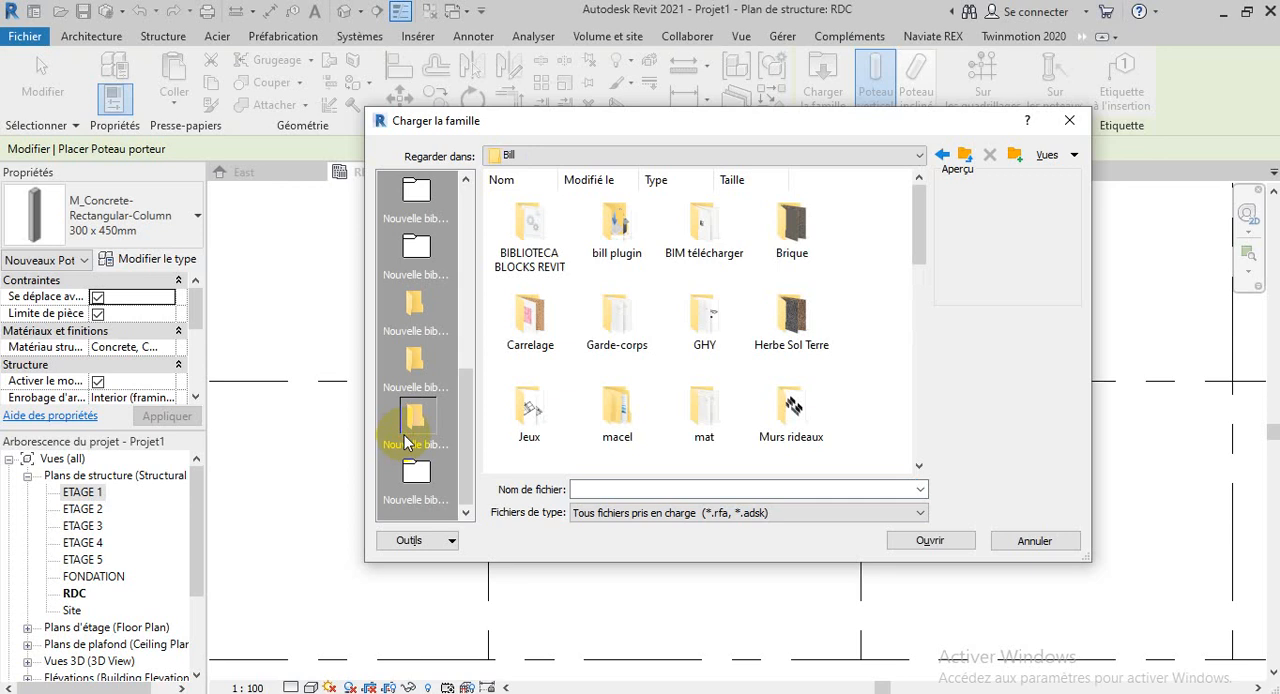
click(436, 360)
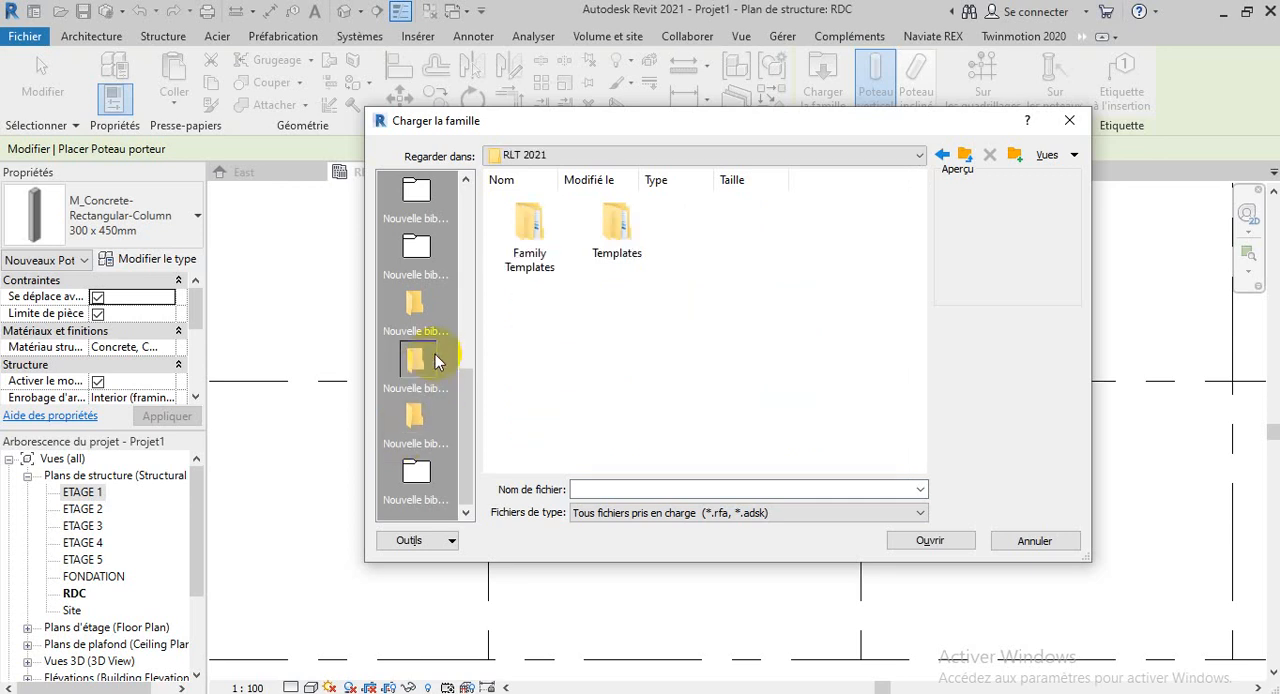
click(418, 325)
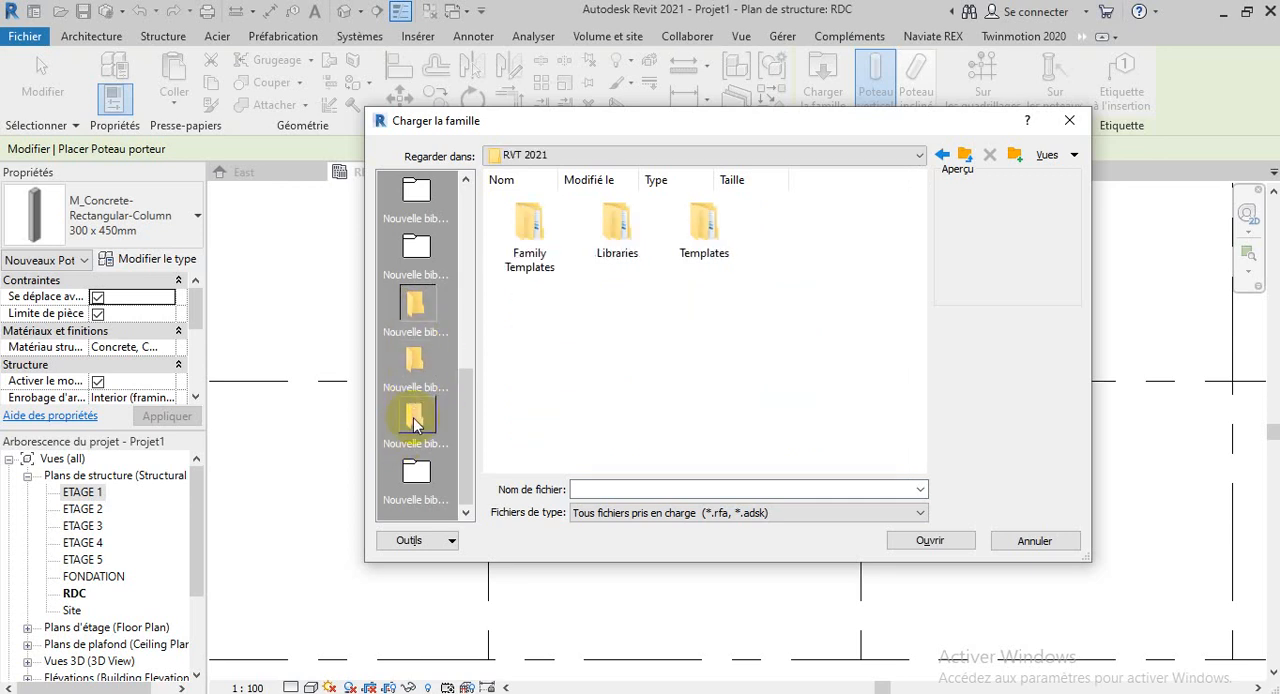
click(416, 420)
click(416, 372)
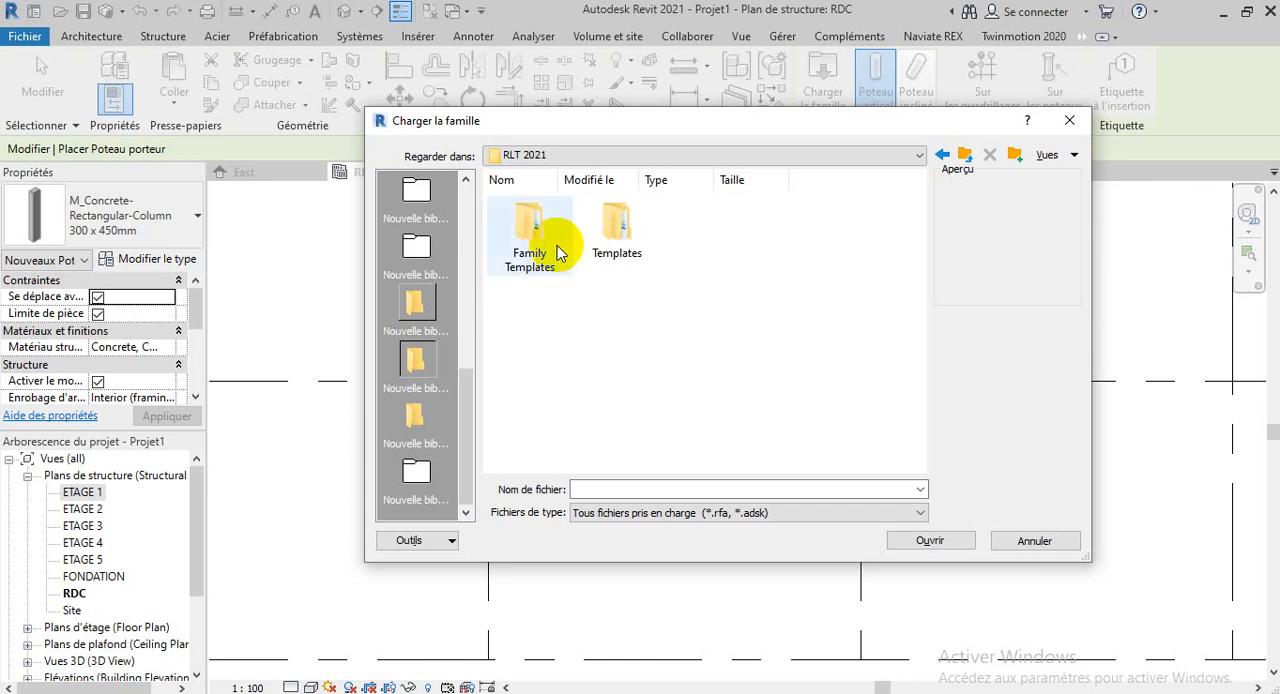
double_click(602, 216)
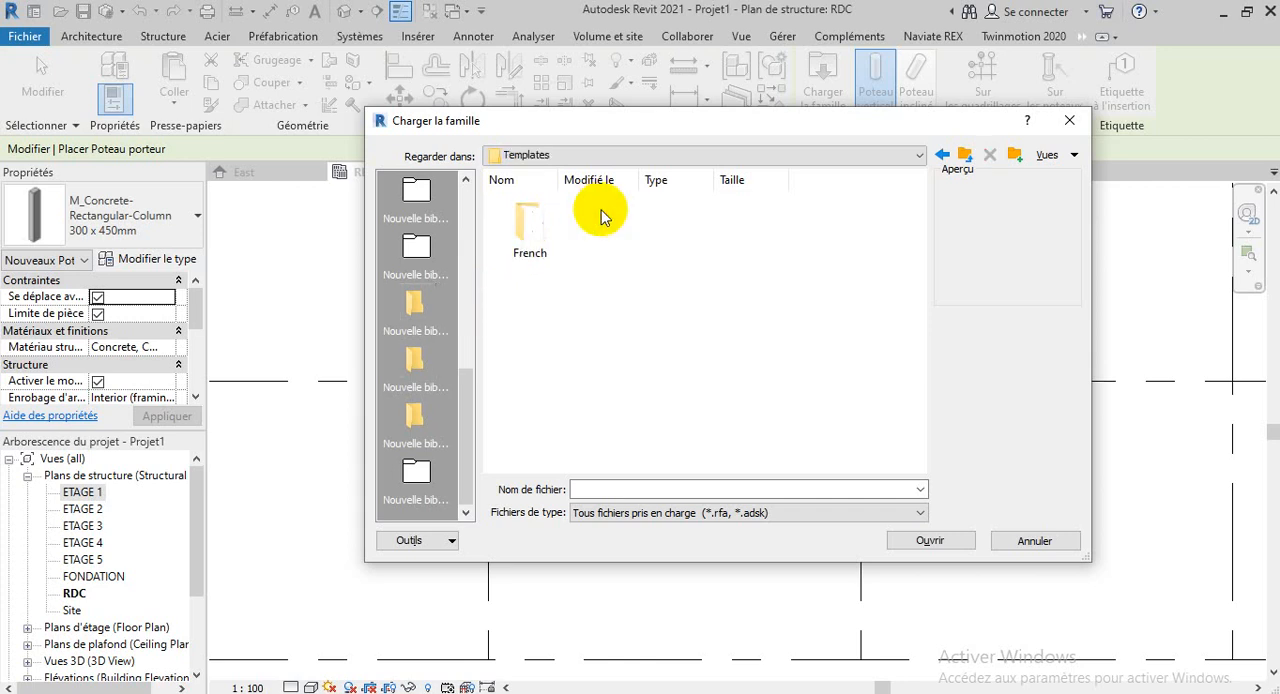
double_click(508, 240)
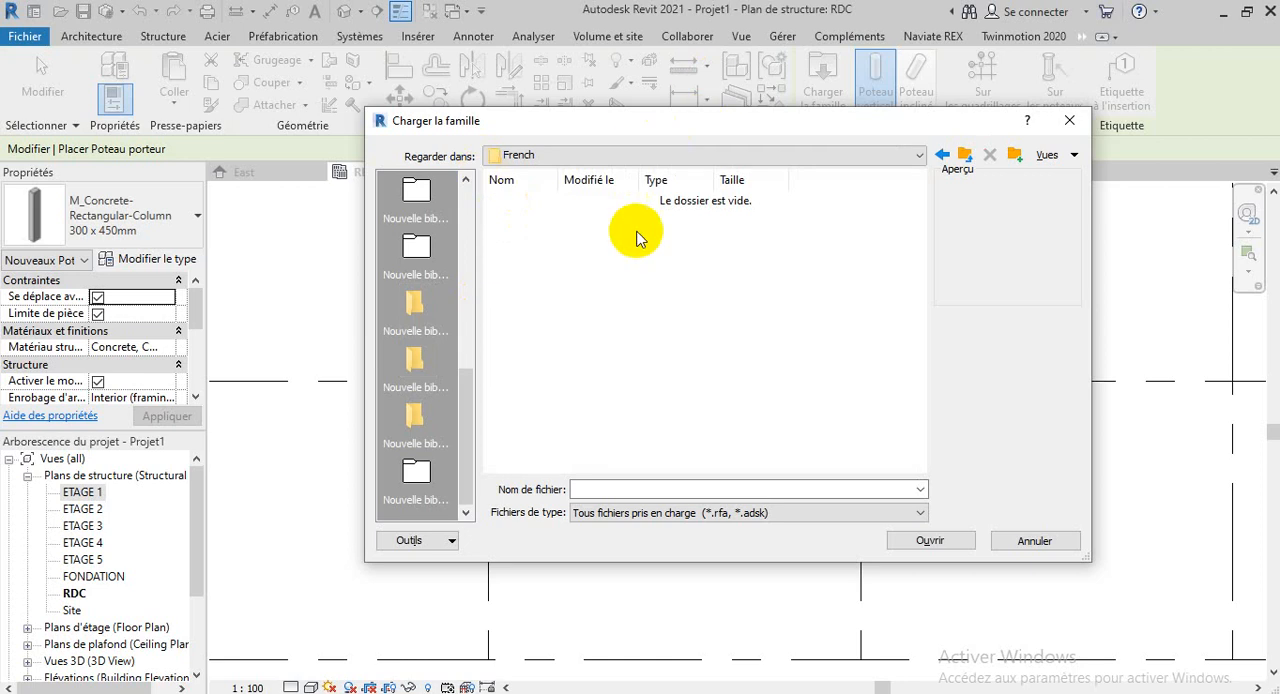
click(964, 156)
click(964, 156)
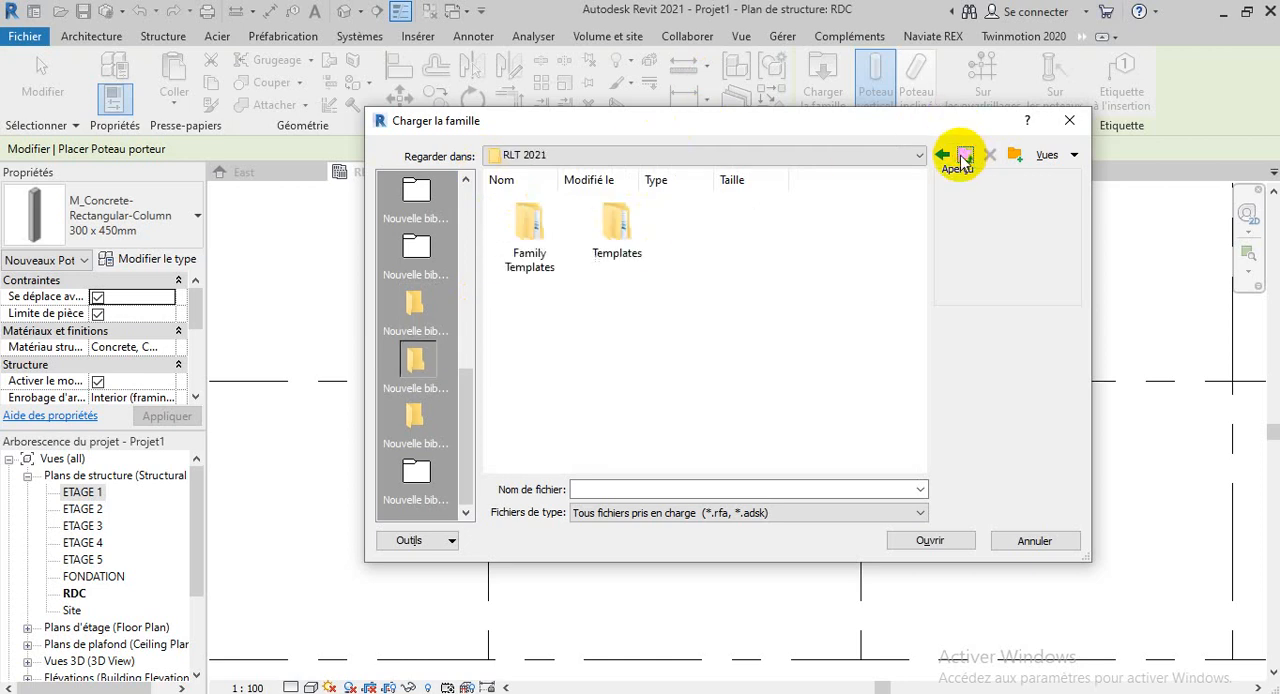
double_click(517, 244)
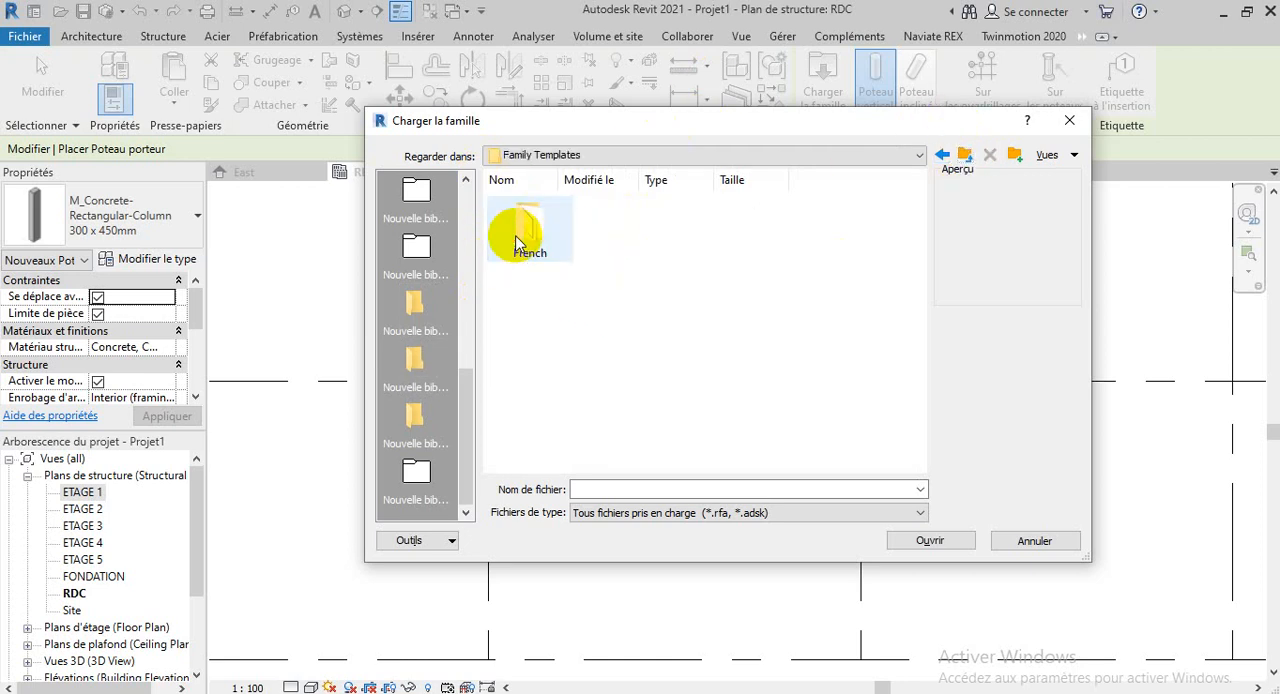
double_click(515, 240)
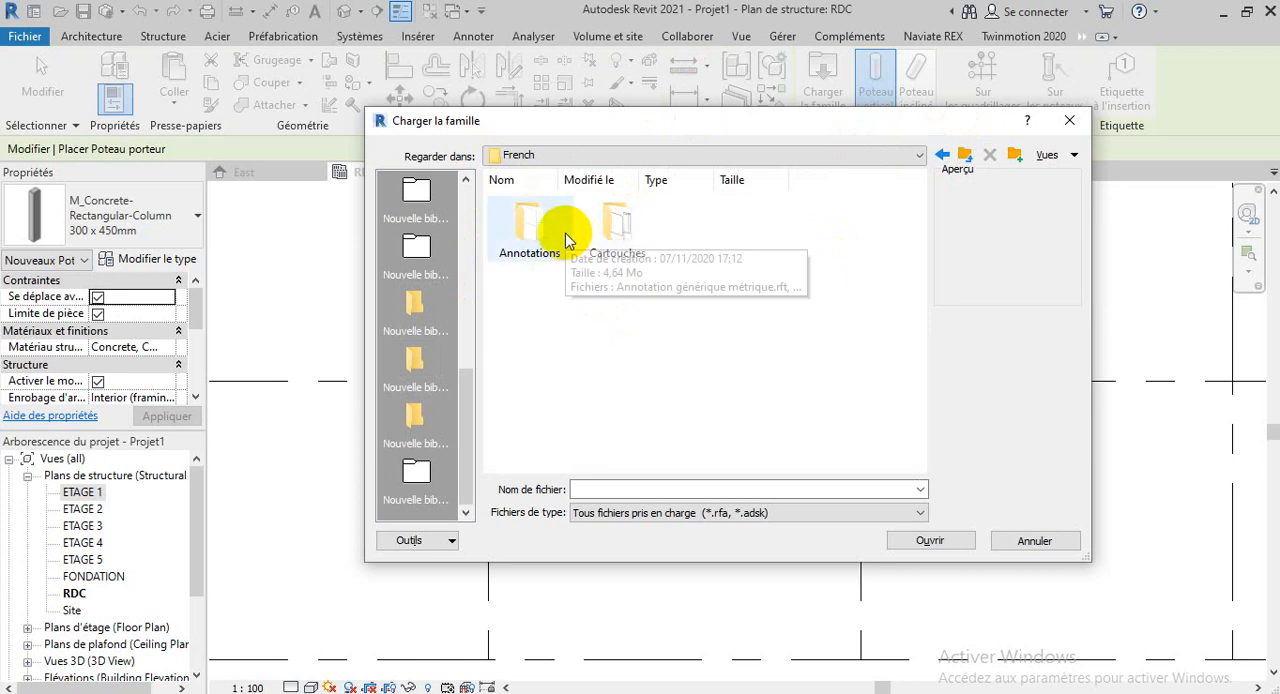
Open the French_INTL family folder inside the Libraries folder of RVT 2021
click(420, 430)
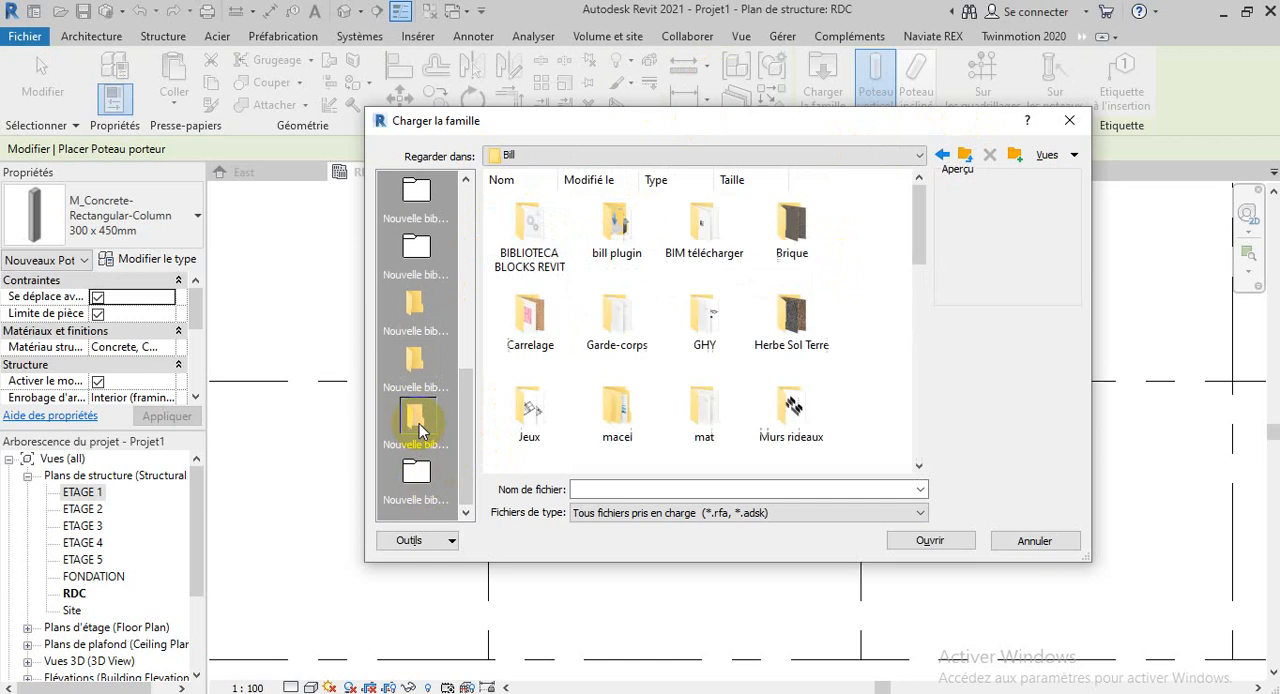
click(413, 363)
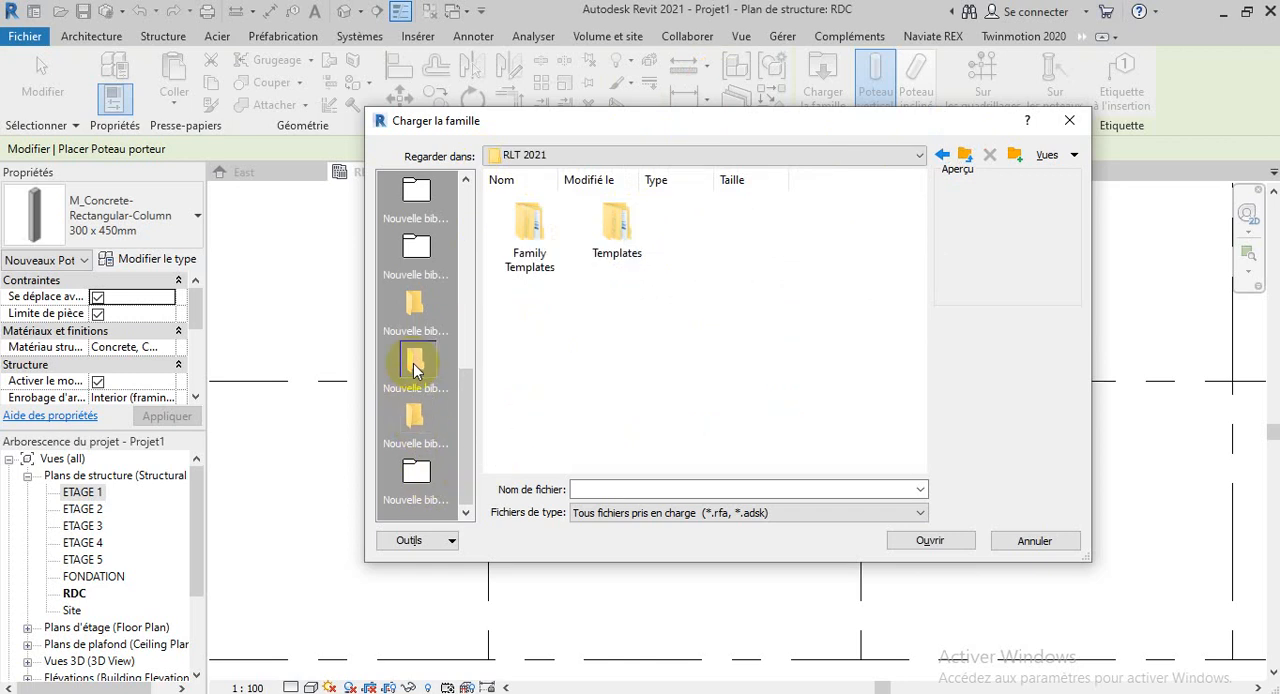
click(418, 303)
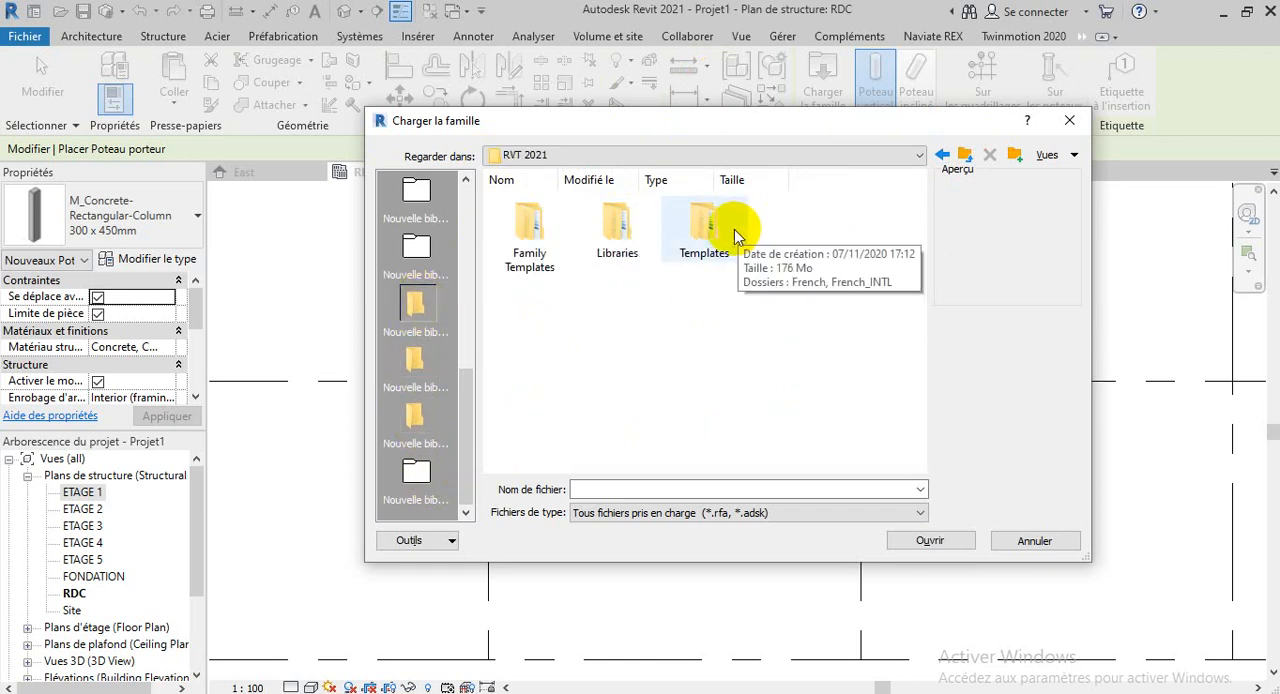
double_click(608, 237)
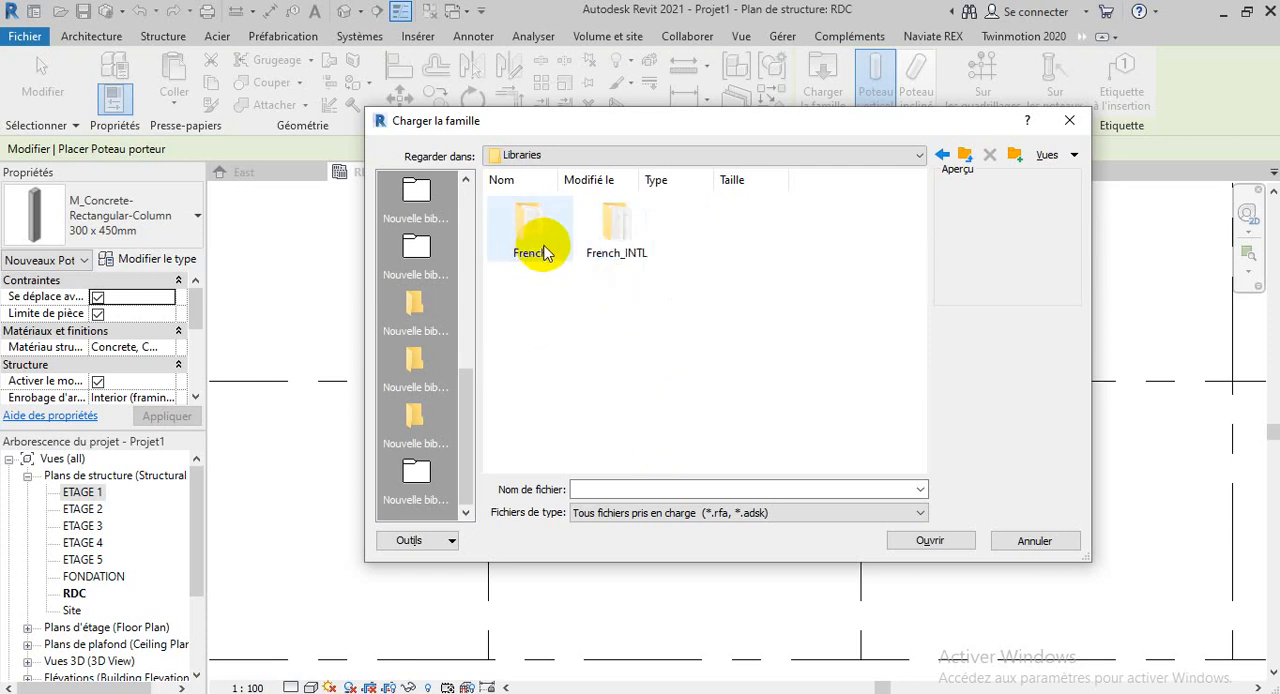
double_click(624, 243)
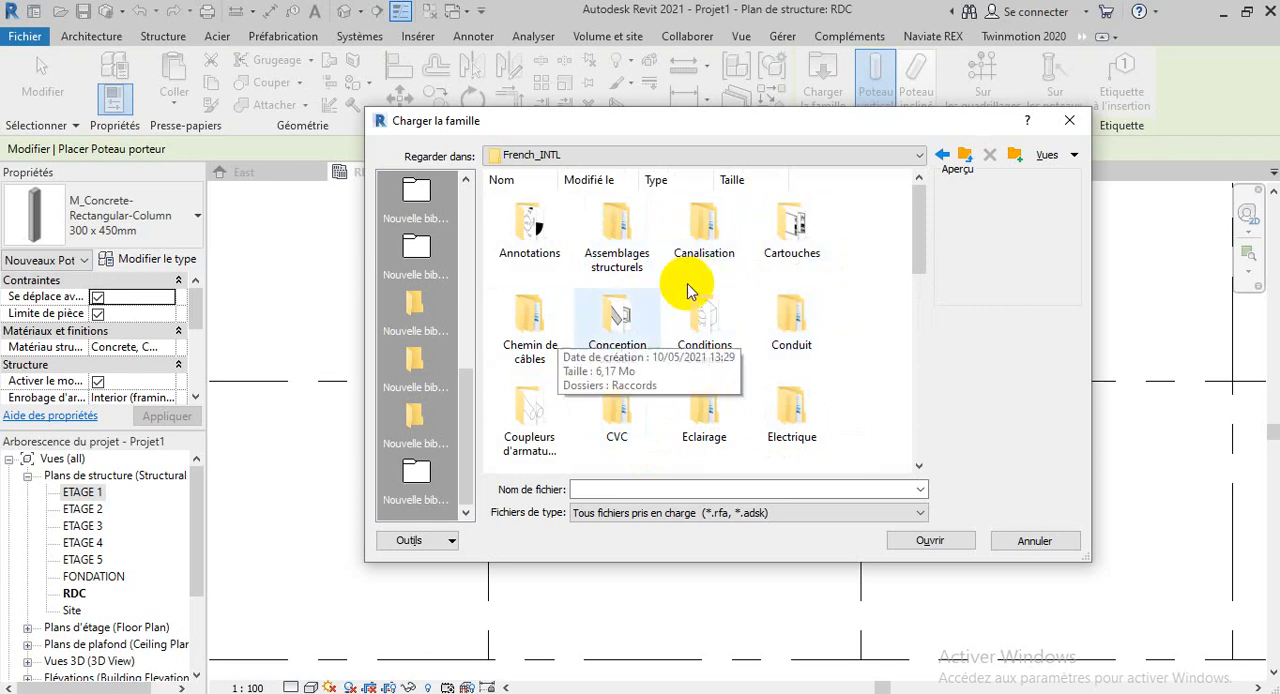
click(1068, 156)
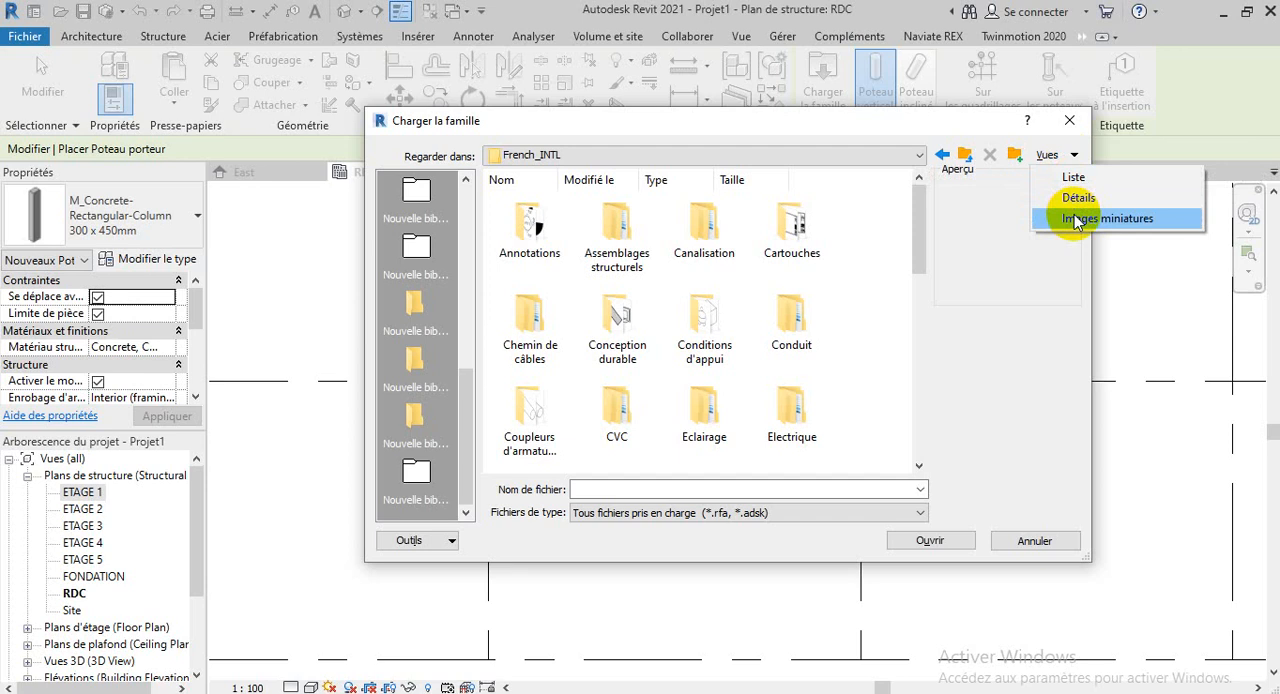
click(964, 230)
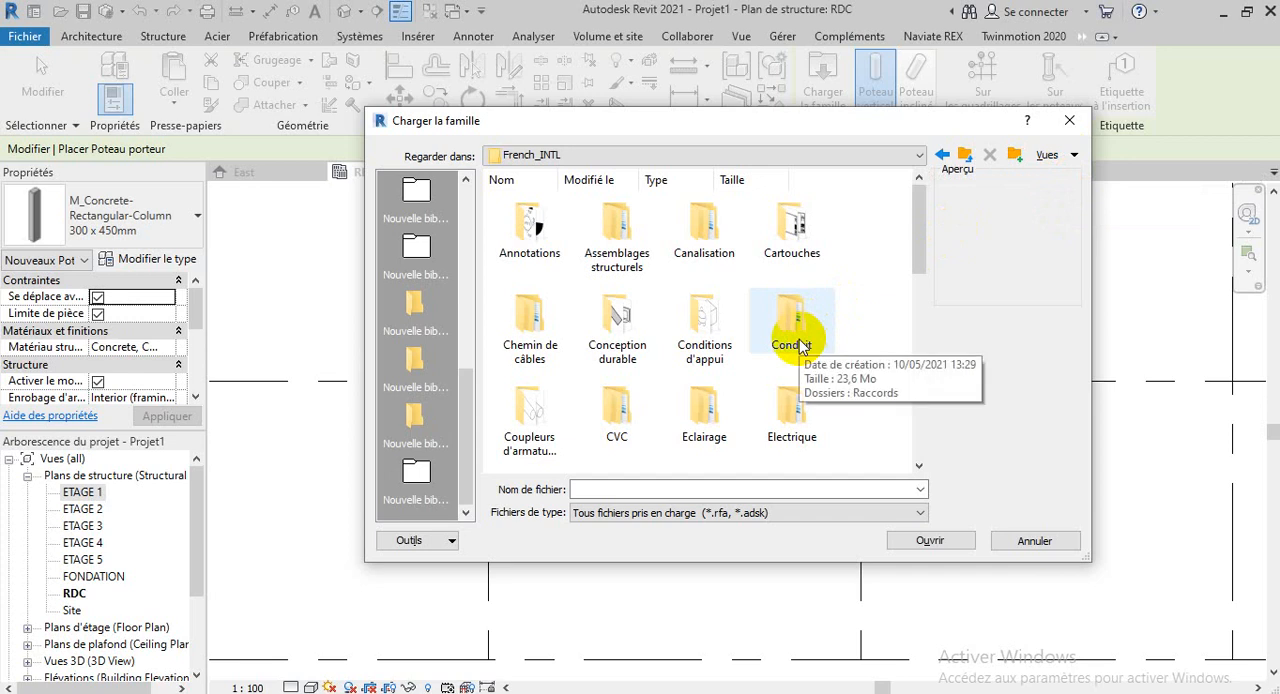
Open the Poteaux porteurs folder and check the steel column families in its Acier subfolder
scroll(800, 345, down, 1)
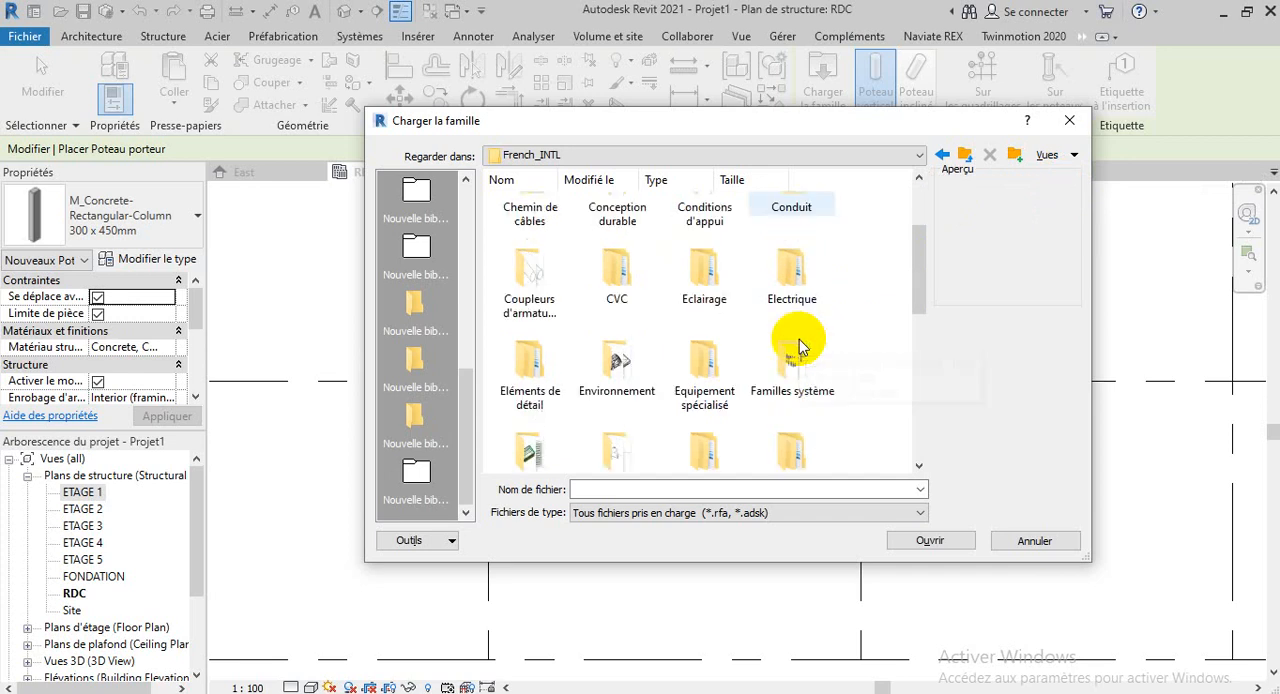
scroll(738, 300, down, 2)
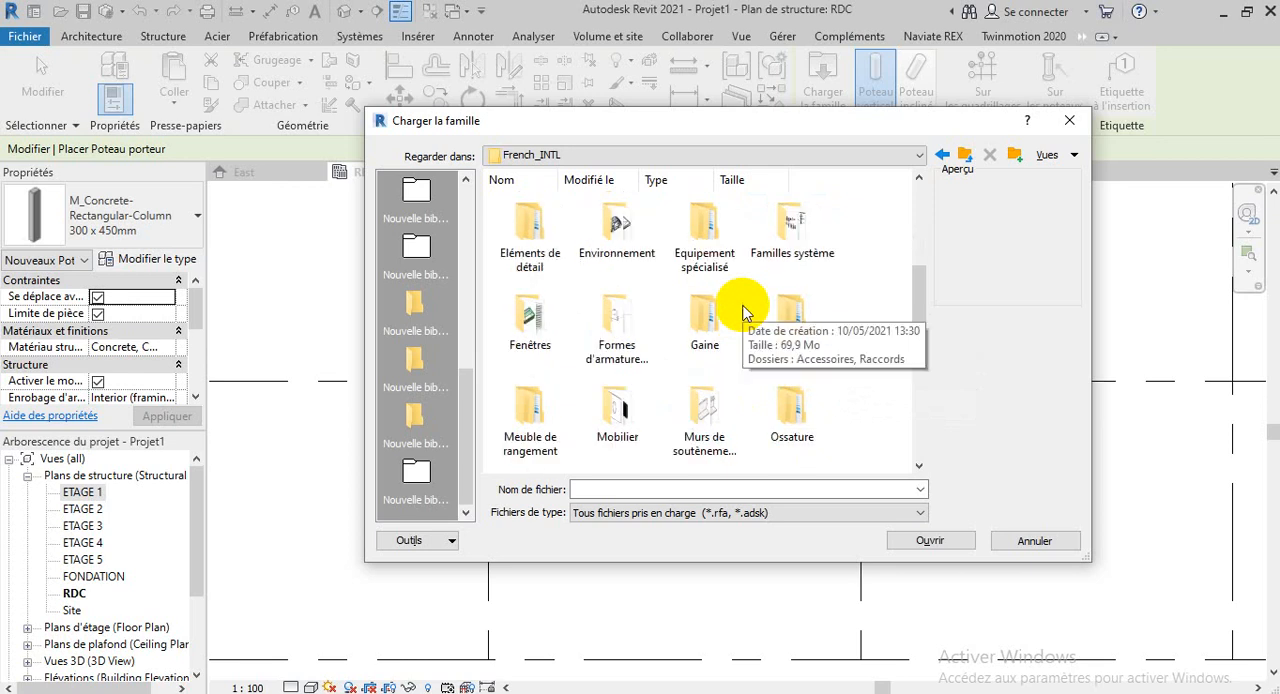
scroll(743, 313, down, 2)
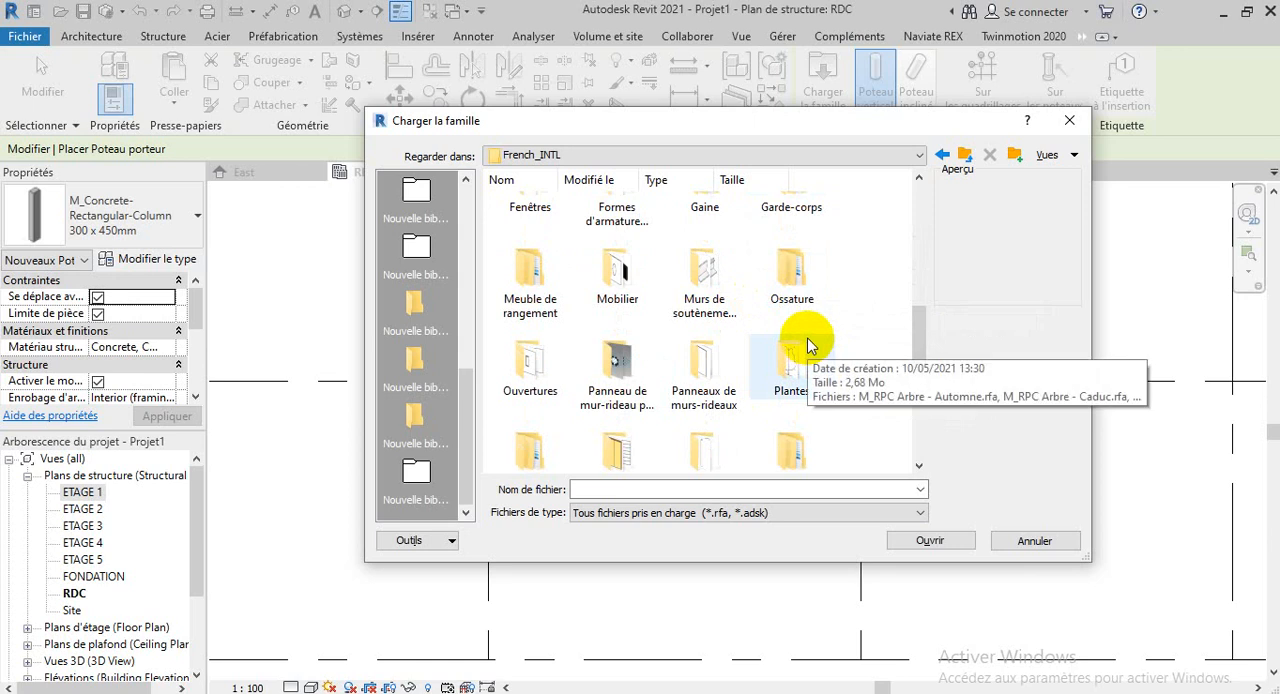
scroll(808, 345, down, 2)
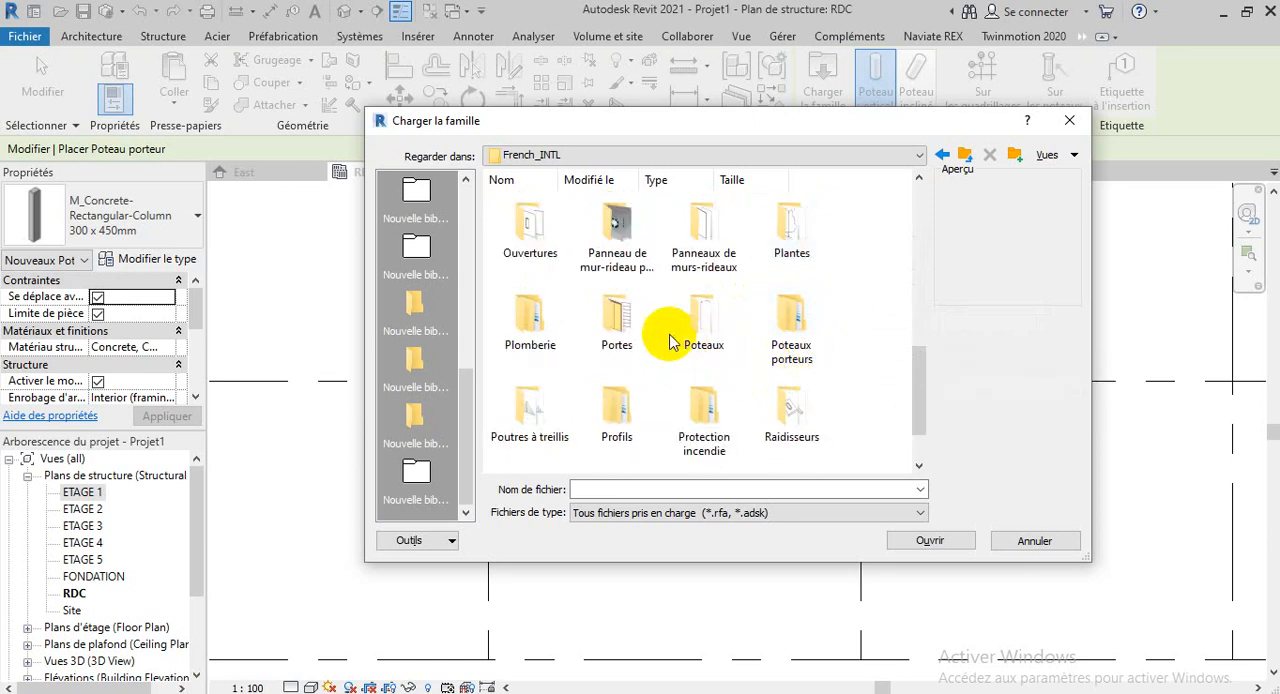
double_click(795, 338)
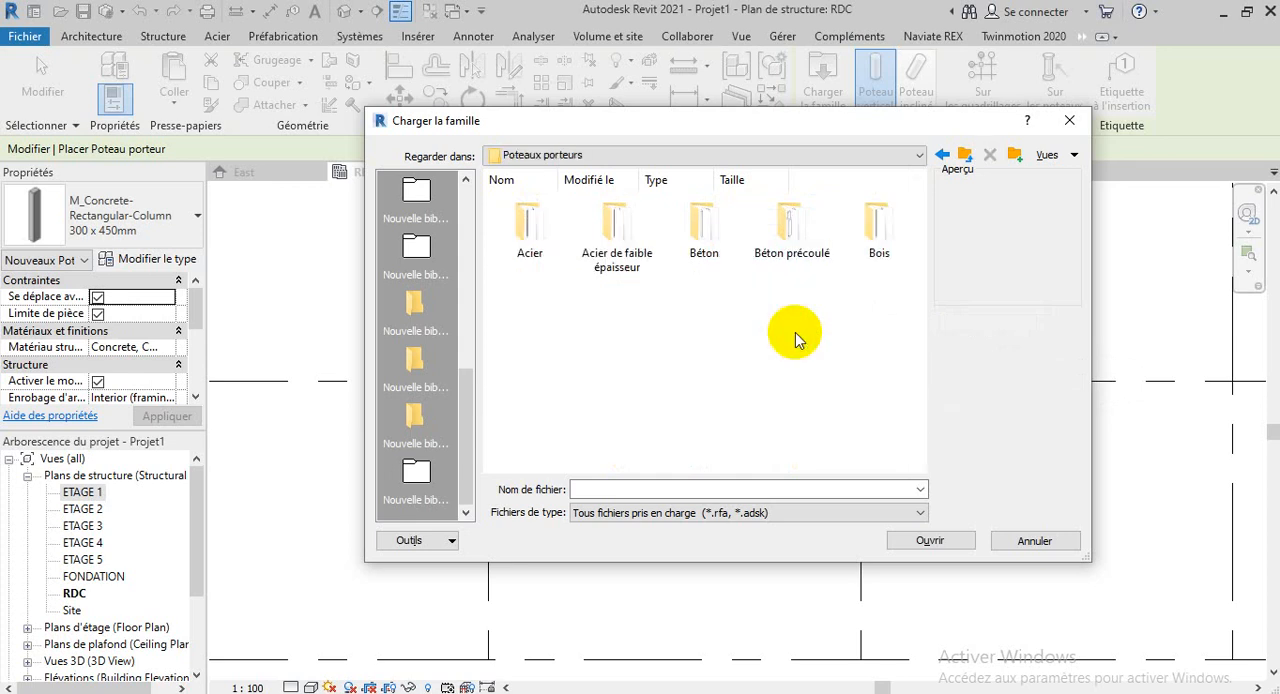
double_click(538, 255)
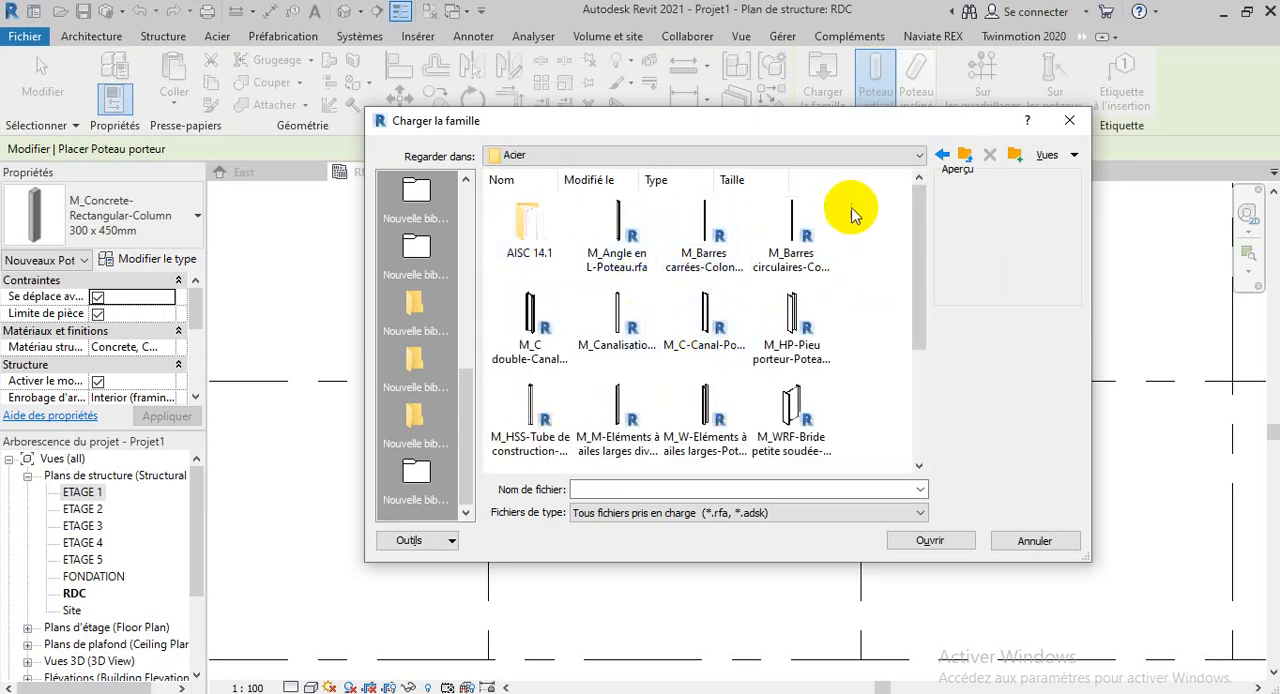
click(965, 156)
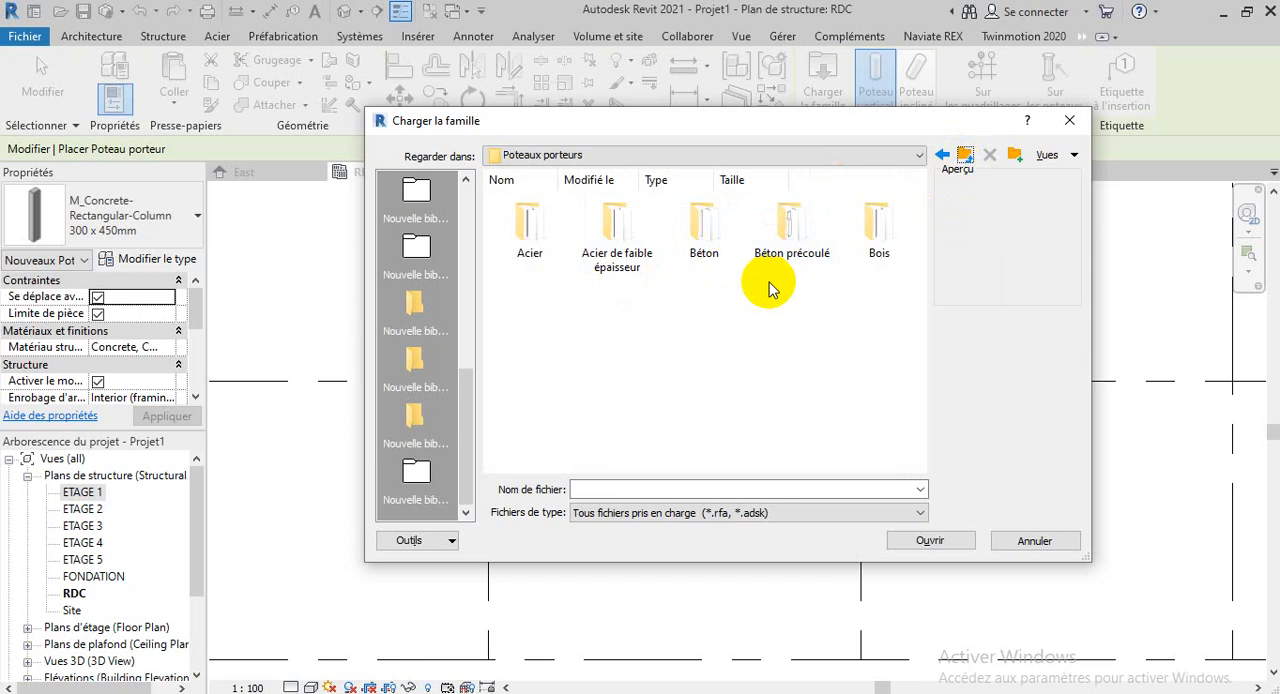
Load the M_Béton-Rectangulaire-Poteau.rfa column family from the Béton folder
double_click(712, 232)
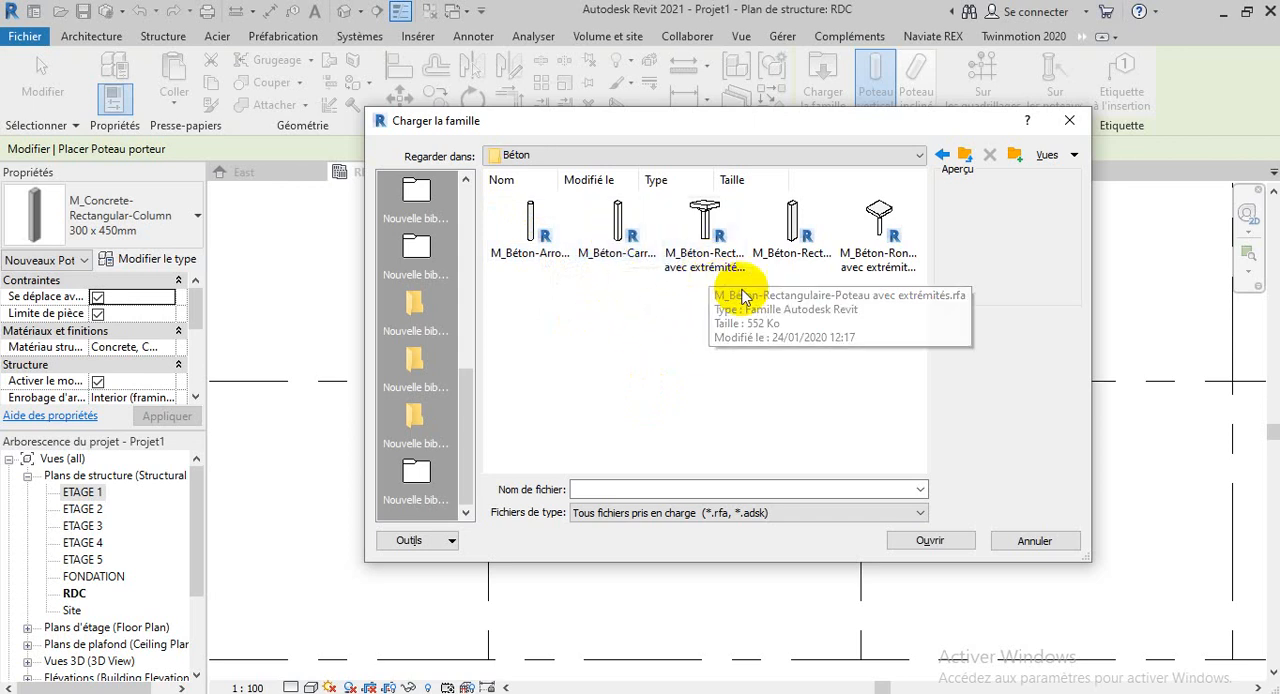
click(794, 240)
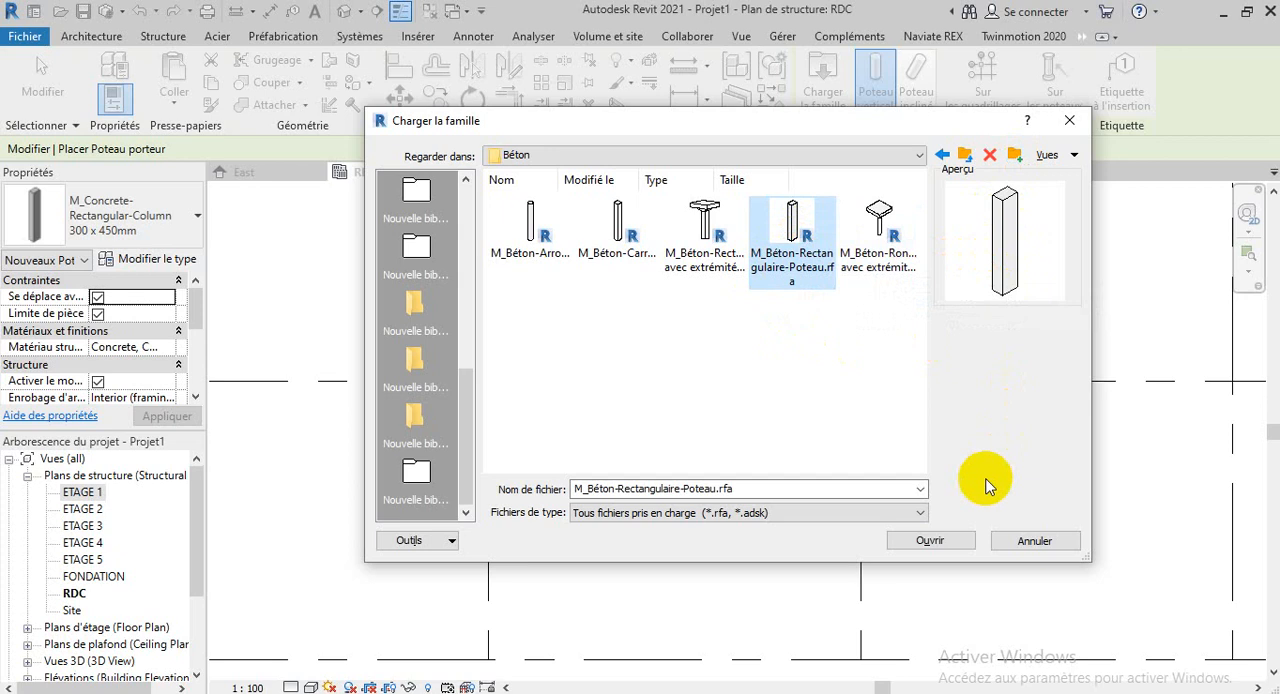
click(953, 542)
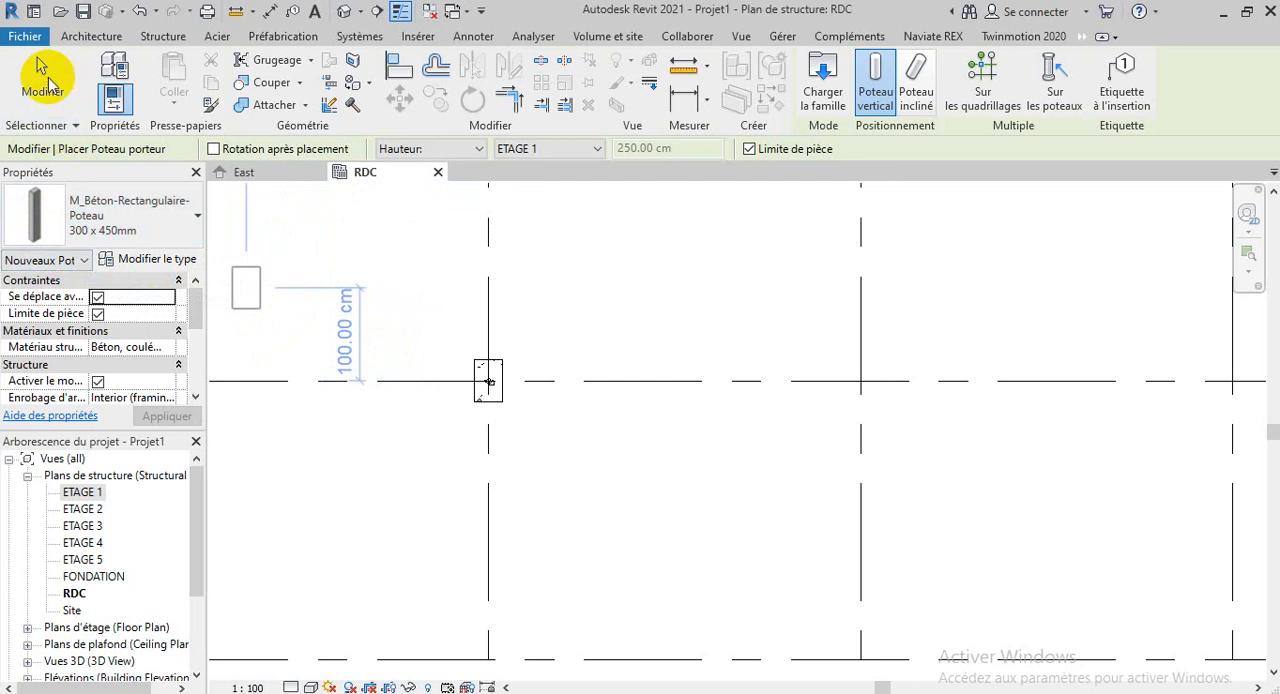
Duplicate the 300 x 450mm type of the M_Béton-Rectangulaire-Poteau column family under the name PT 25X30
click(160, 262)
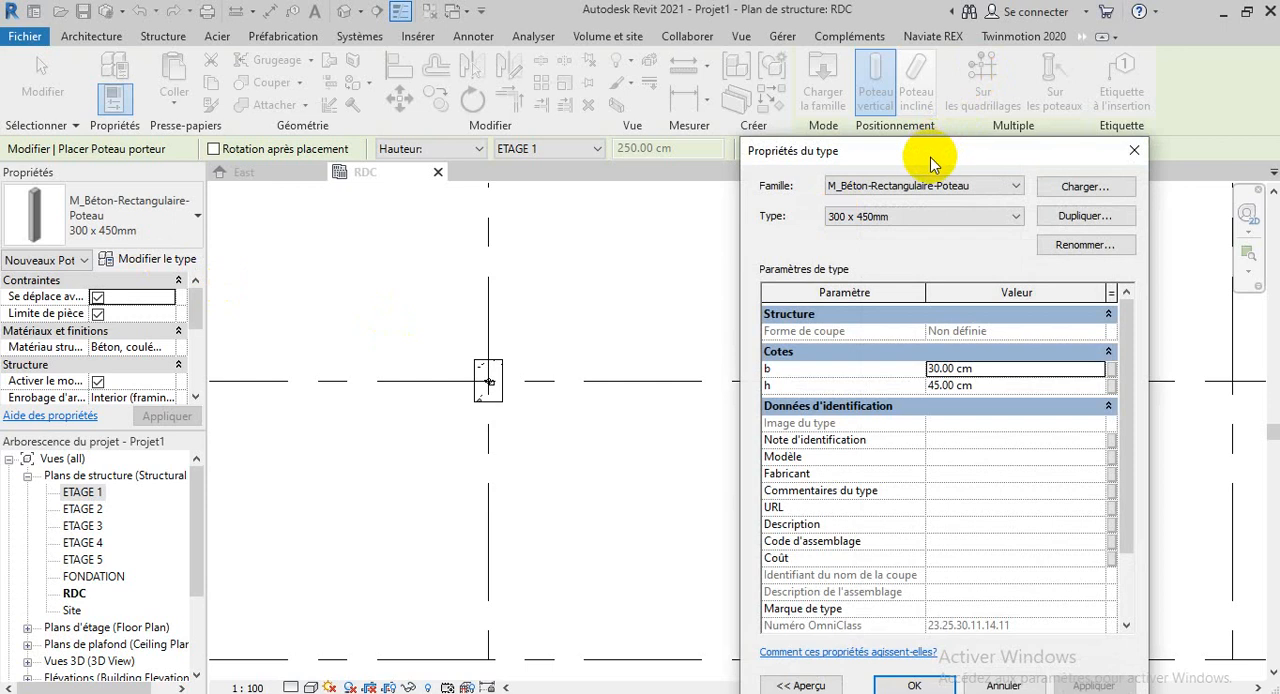
drag(930, 157, 758, 131)
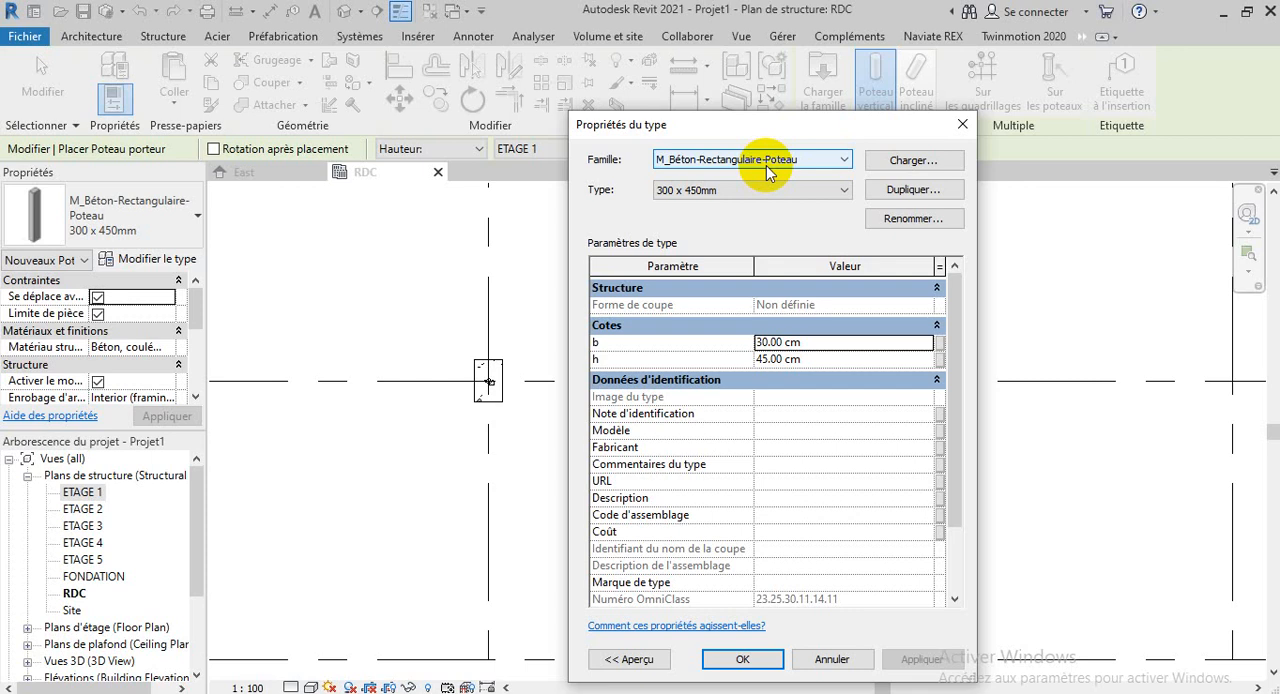
click(905, 190)
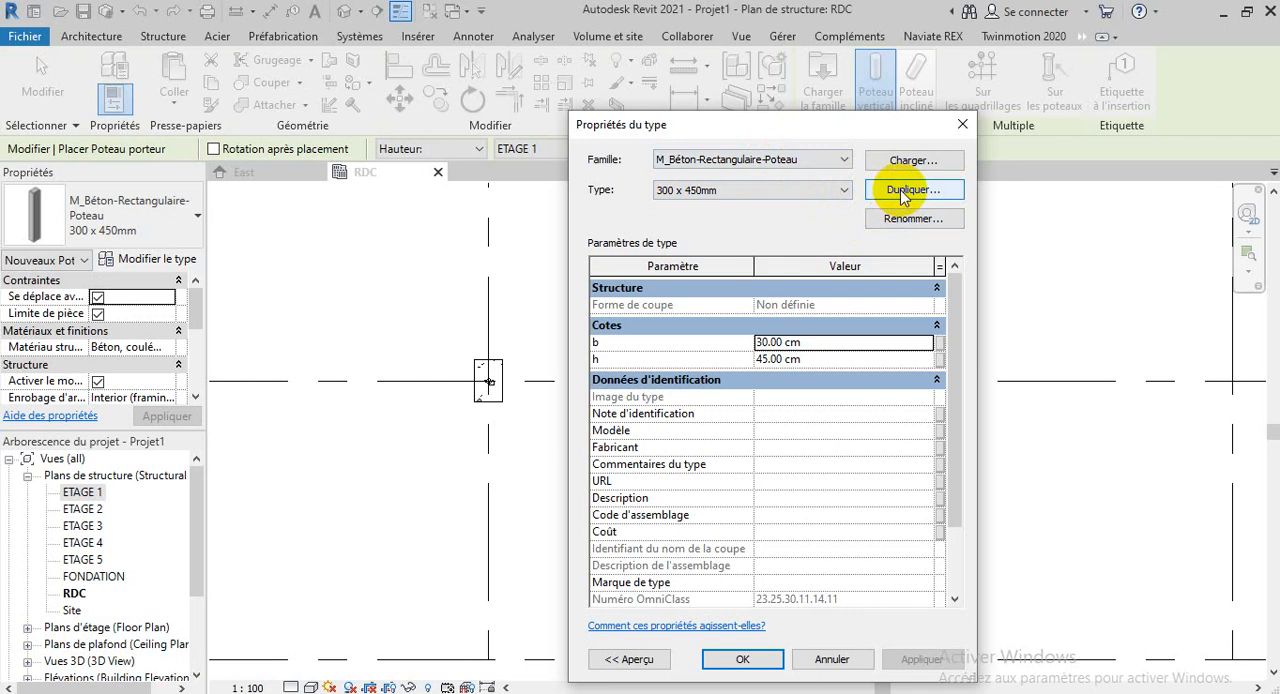
click(903, 192)
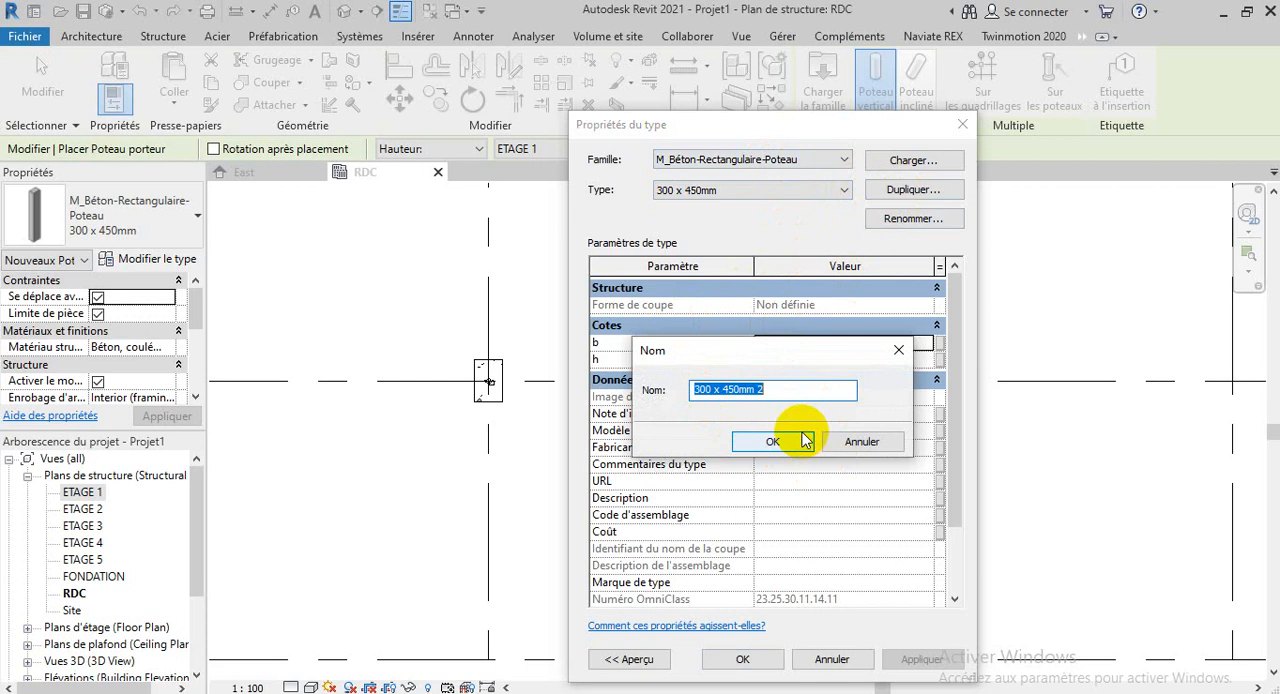
key(BackSpace)
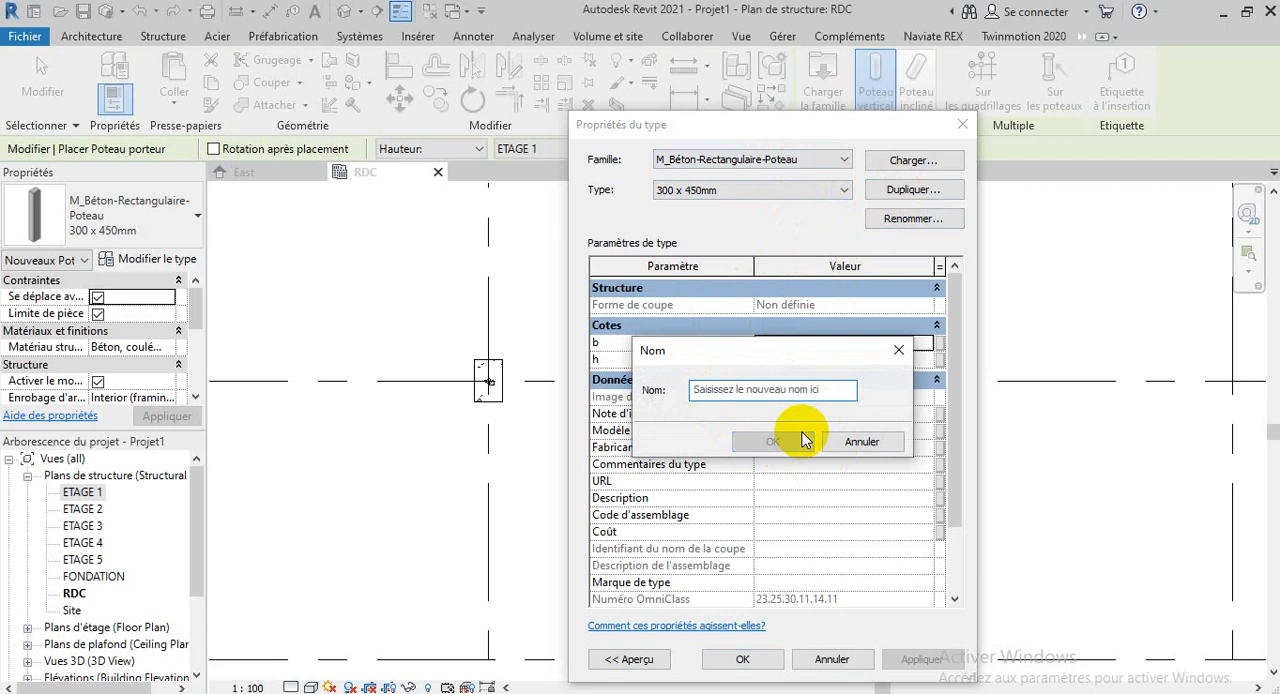
text(PT)
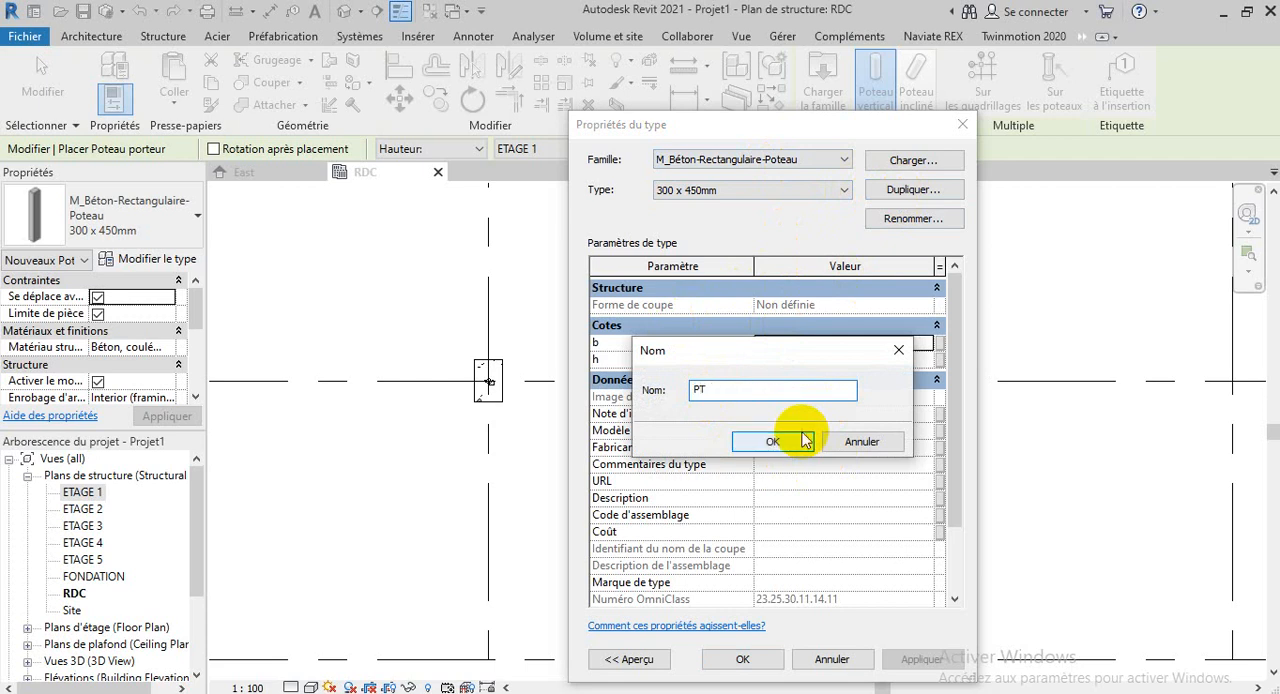
text( 25X30)
click(806, 440)
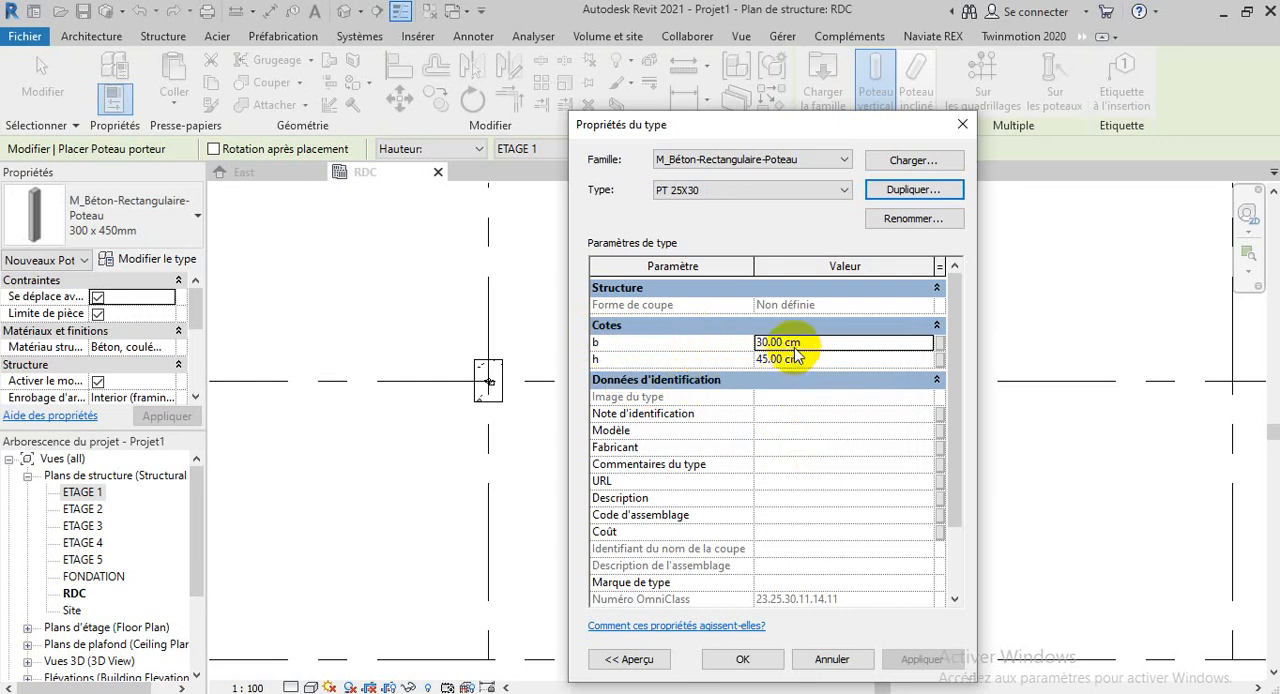
Set the PT 25X30 column type's dimension b to 25 cm and h to 30 cm, and apply the type properties
drag(800, 346, 742, 350)
text(25)
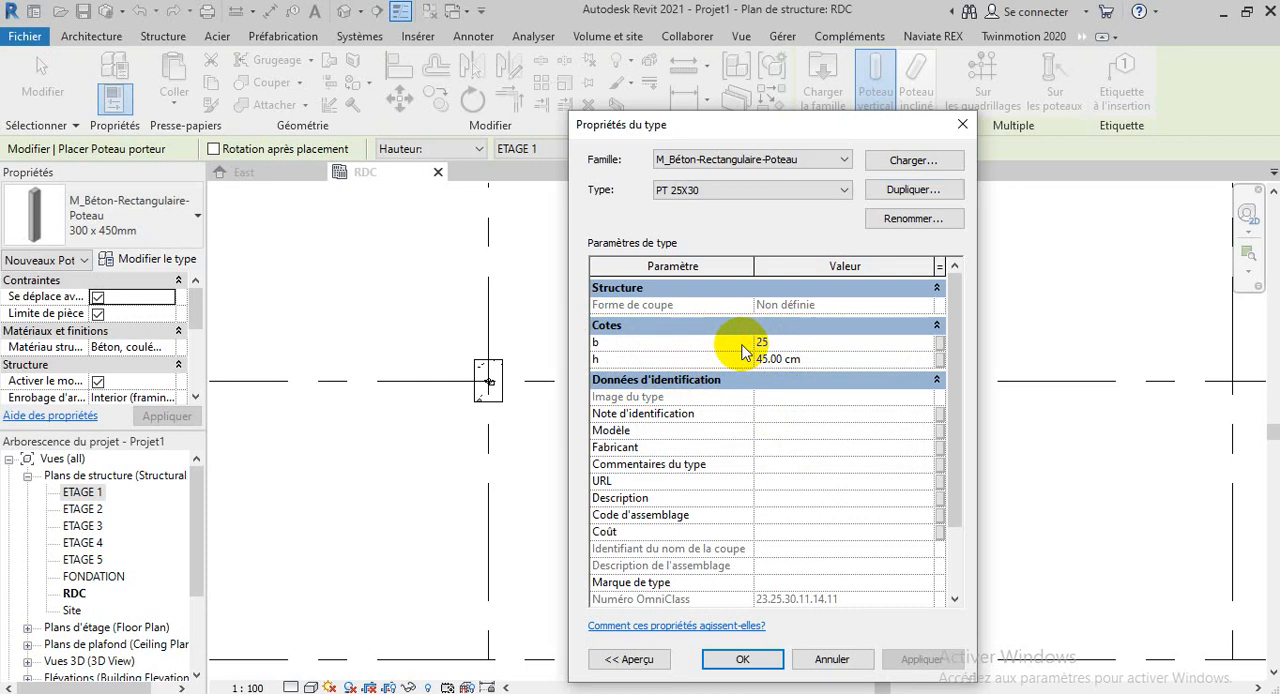
click(823, 357)
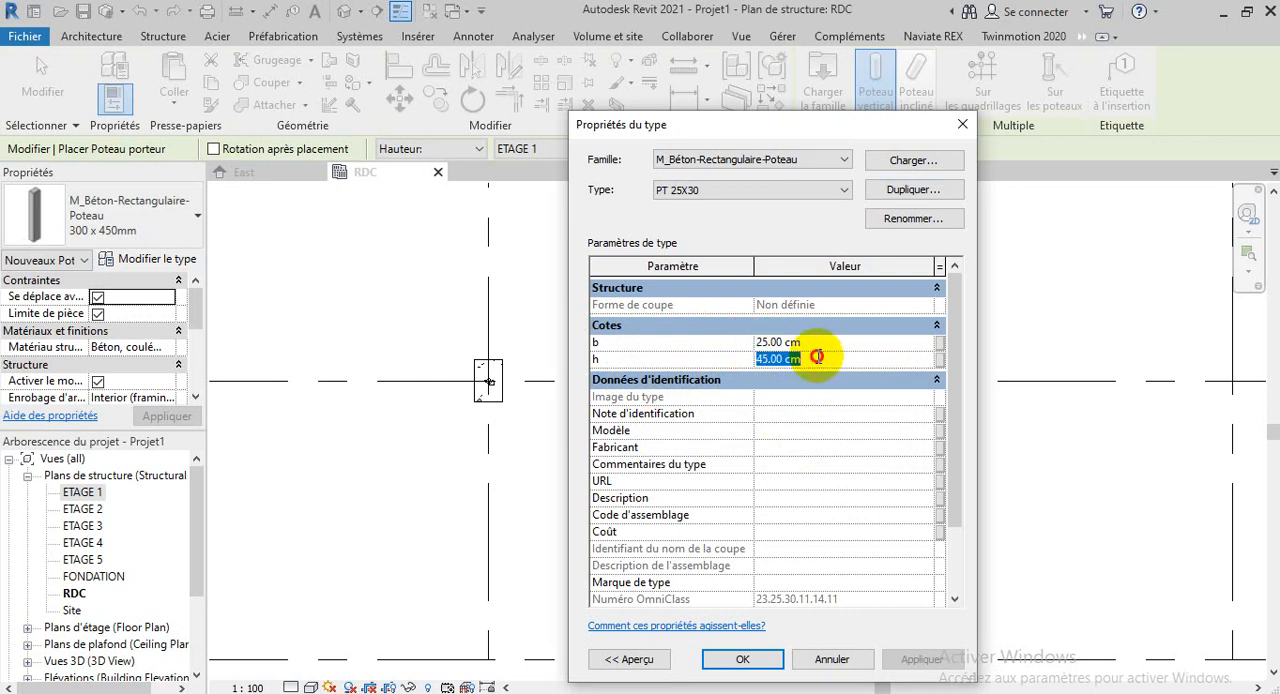
text(30)
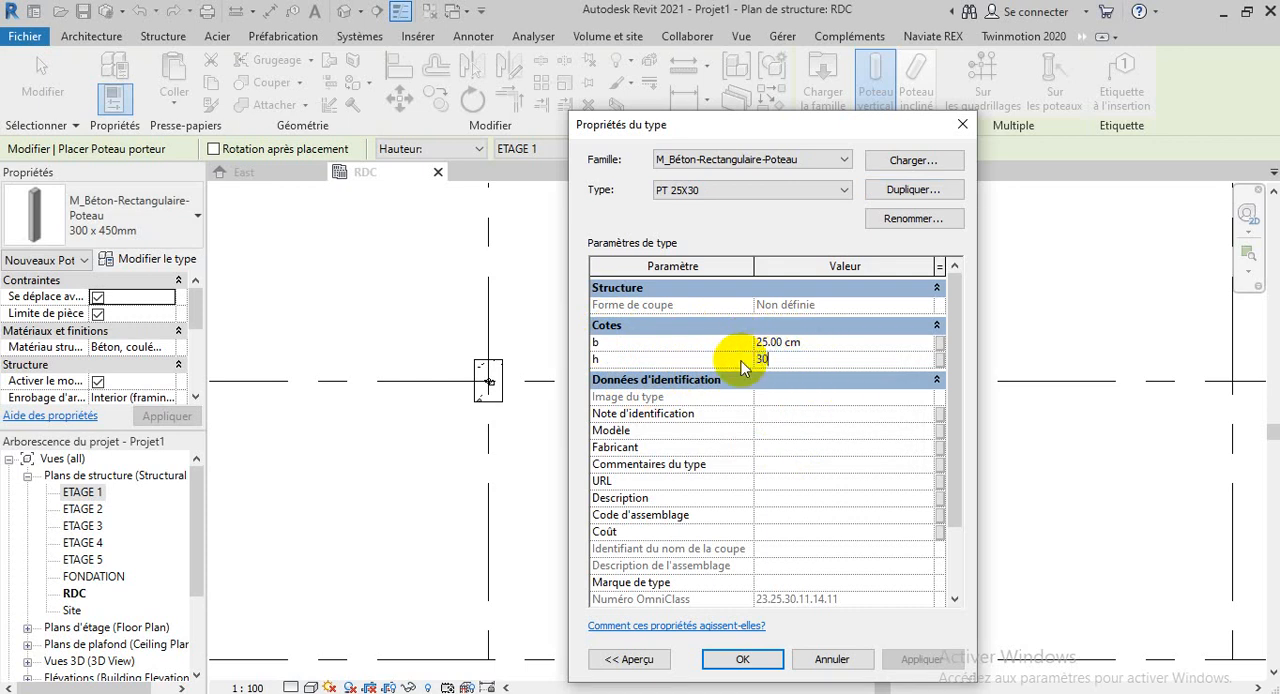
click(742, 660)
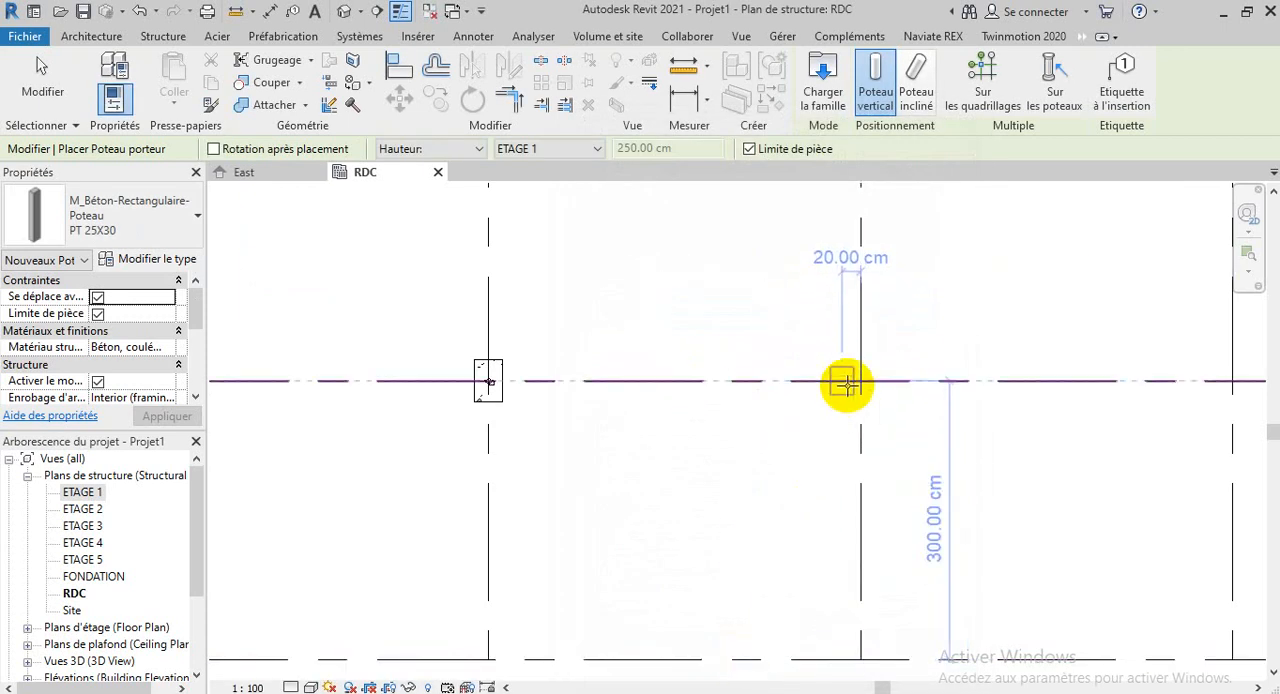
Place PT 25X30 columns on the three free intersections of the uppermost horizontal grid line in the RDC plan
scroll(850, 385, up, 2)
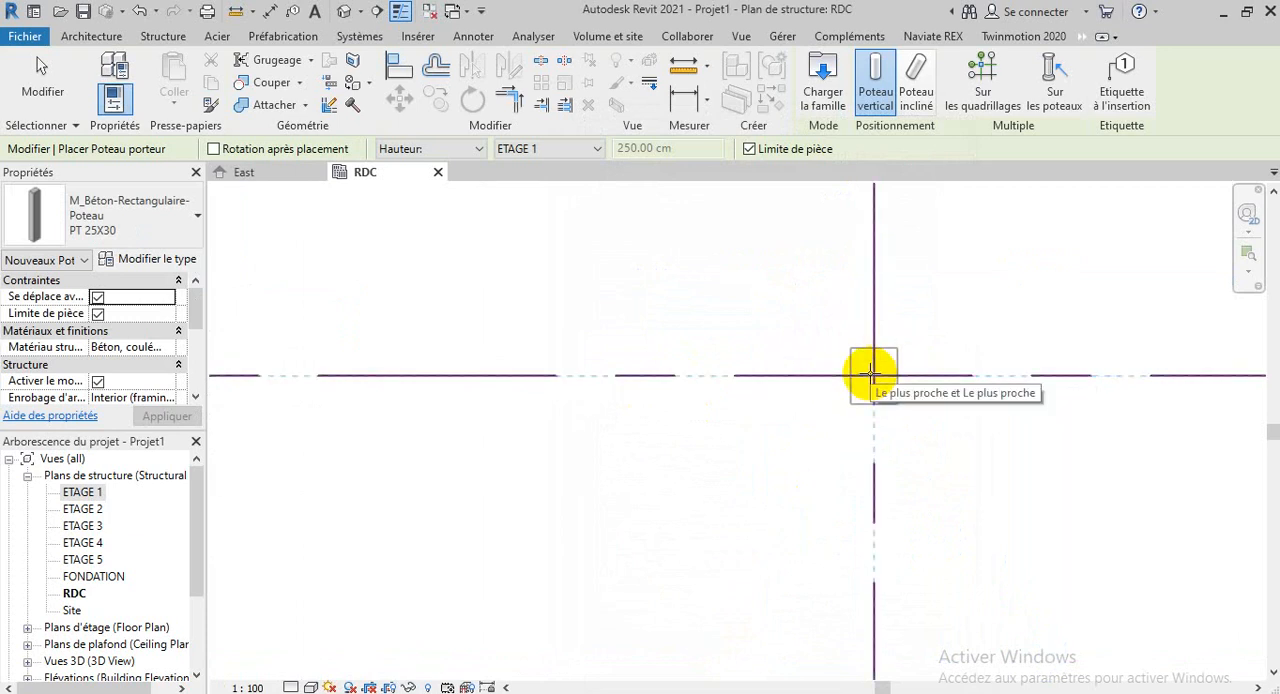
click(871, 373)
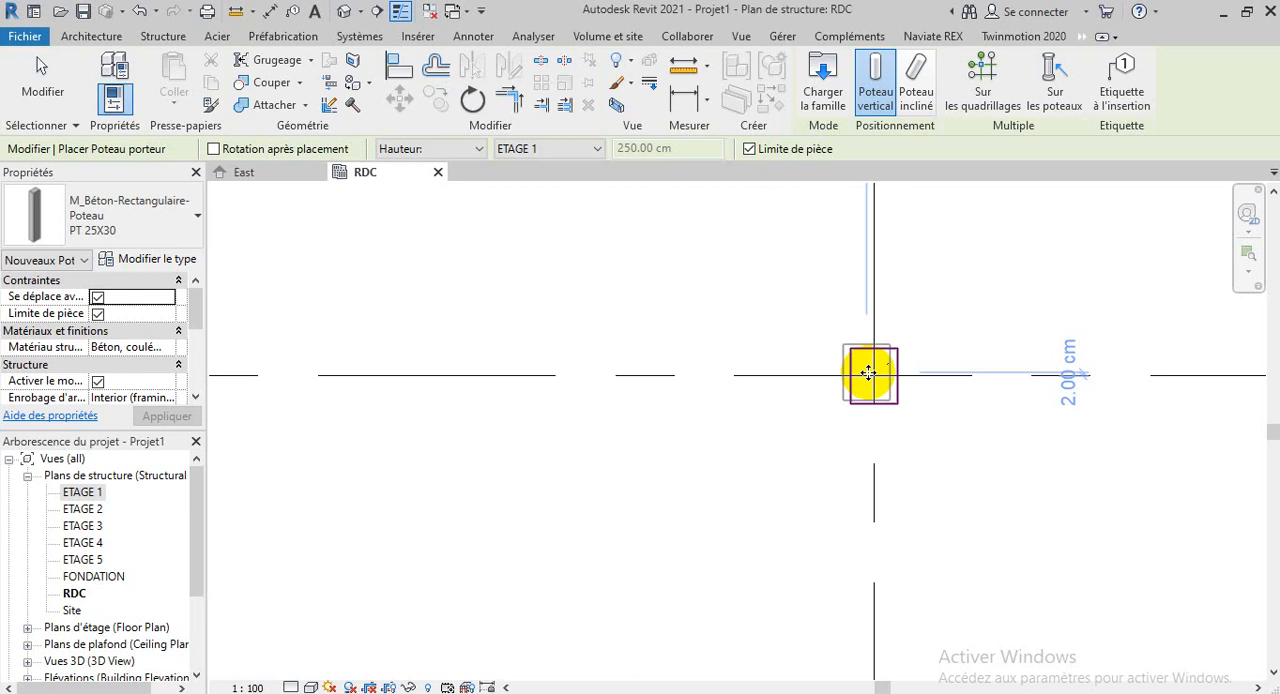
click(868, 373)
scroll(634, 397, down, 3)
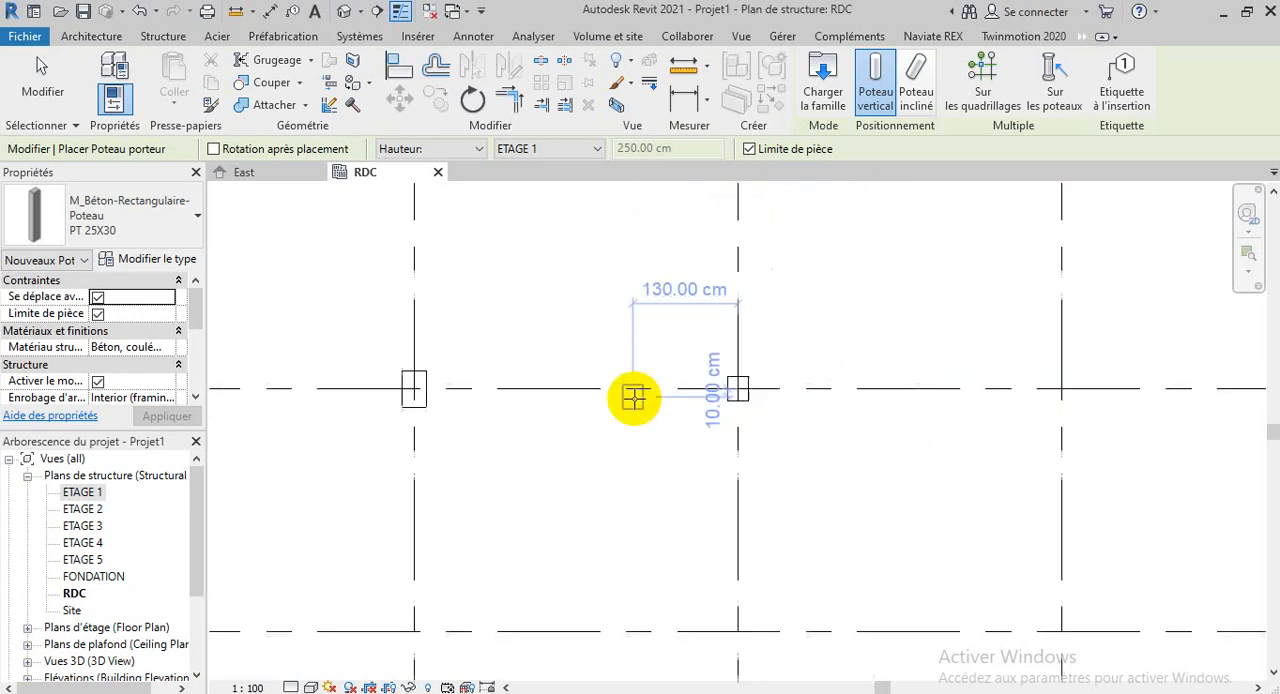
scroll(826, 410, down, 1)
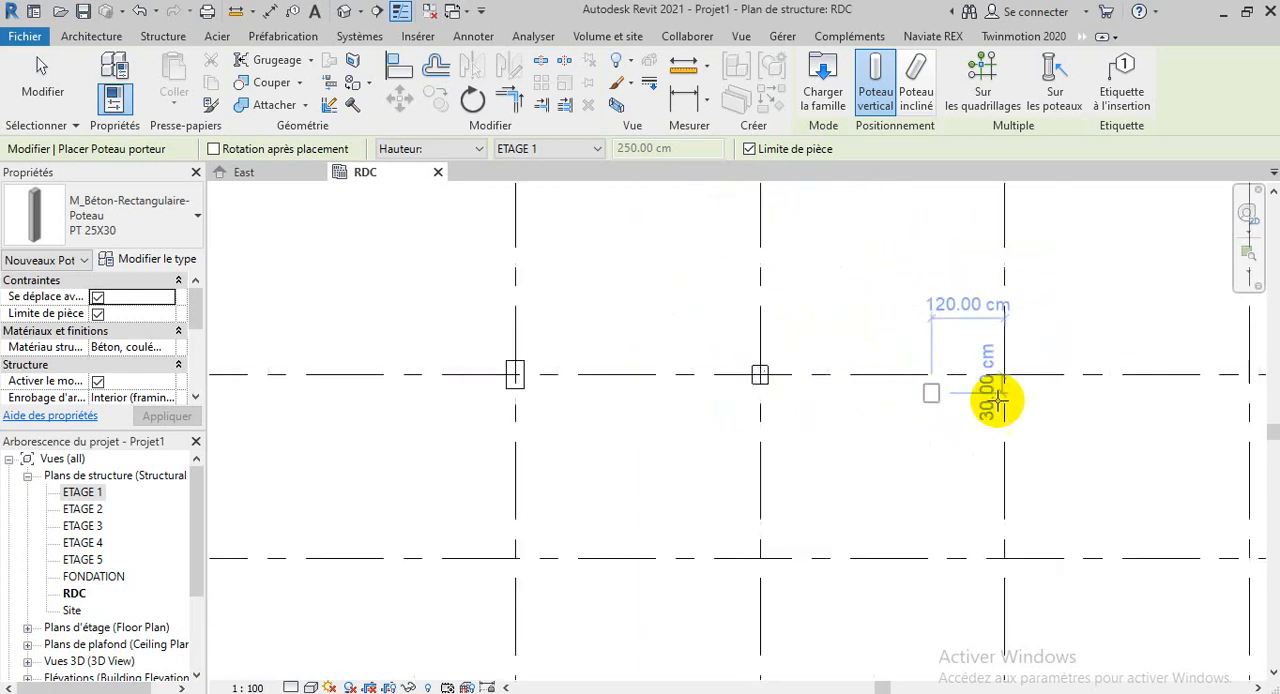
scroll(1000, 405, up, 3)
click(996, 339)
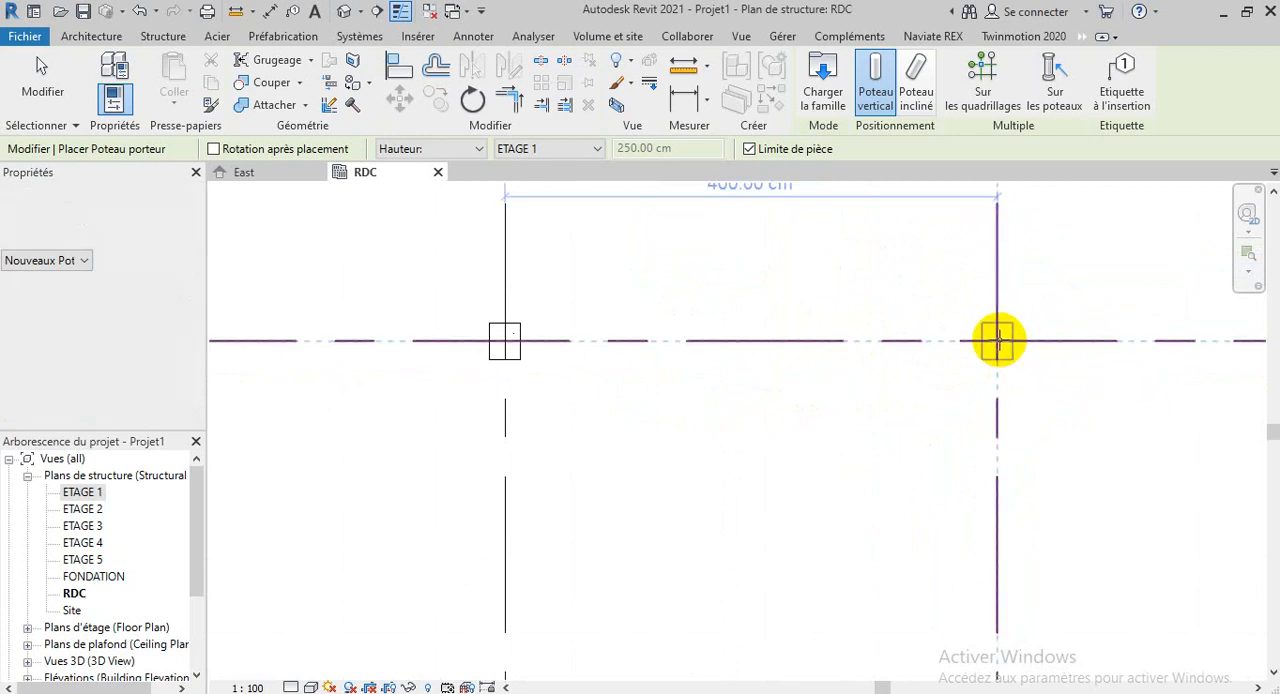
scroll(700, 428, down, 3)
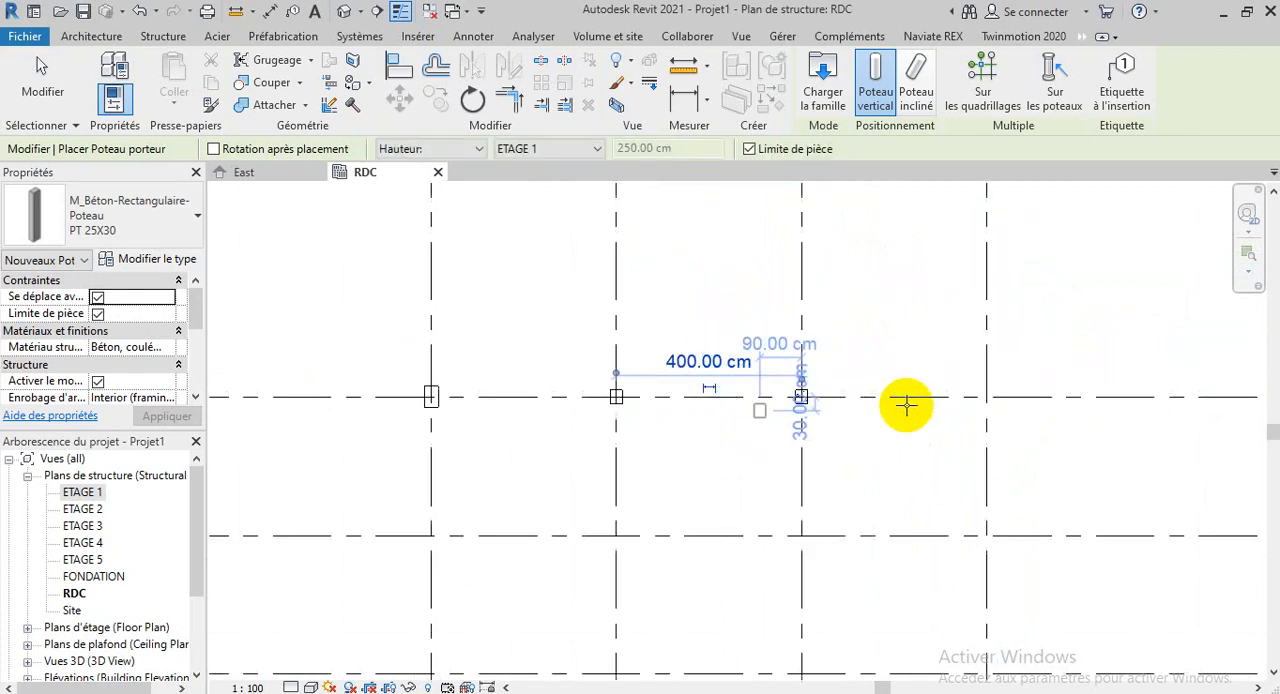
click(983, 395)
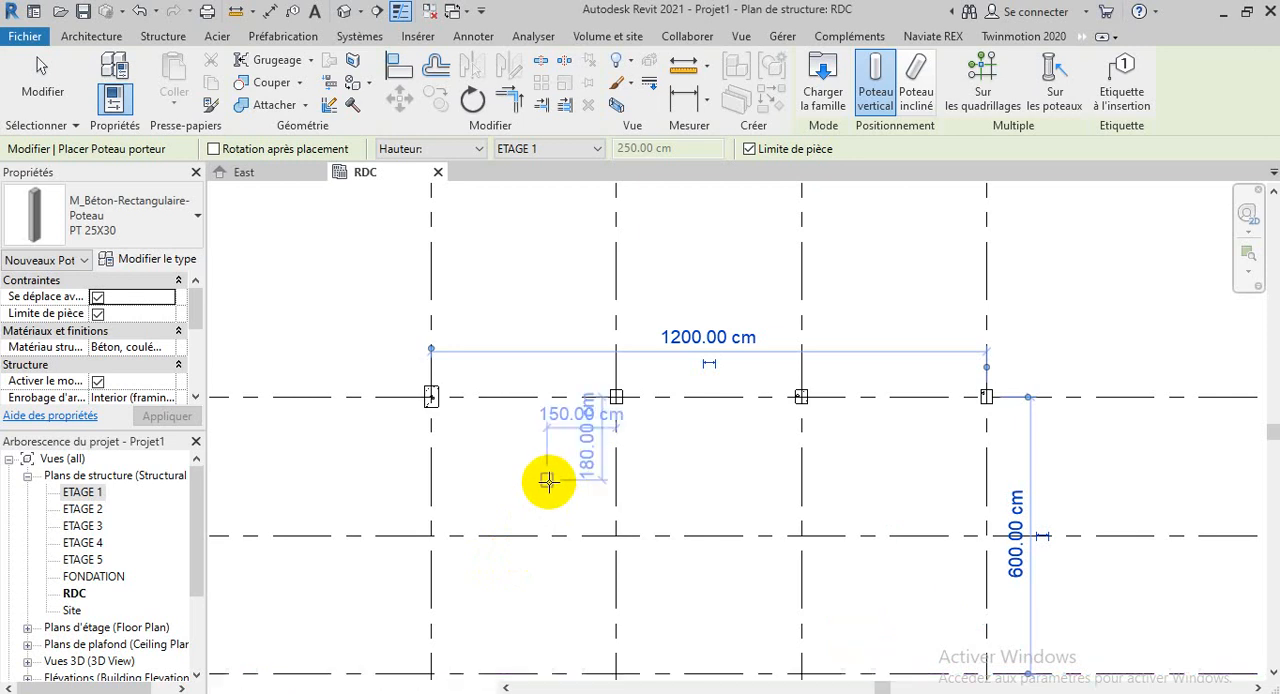
Place PT 25X30 columns on all four intersections of the middle horizontal grid line
scroll(560, 417, down, 4)
scroll(763, 571, up, 5)
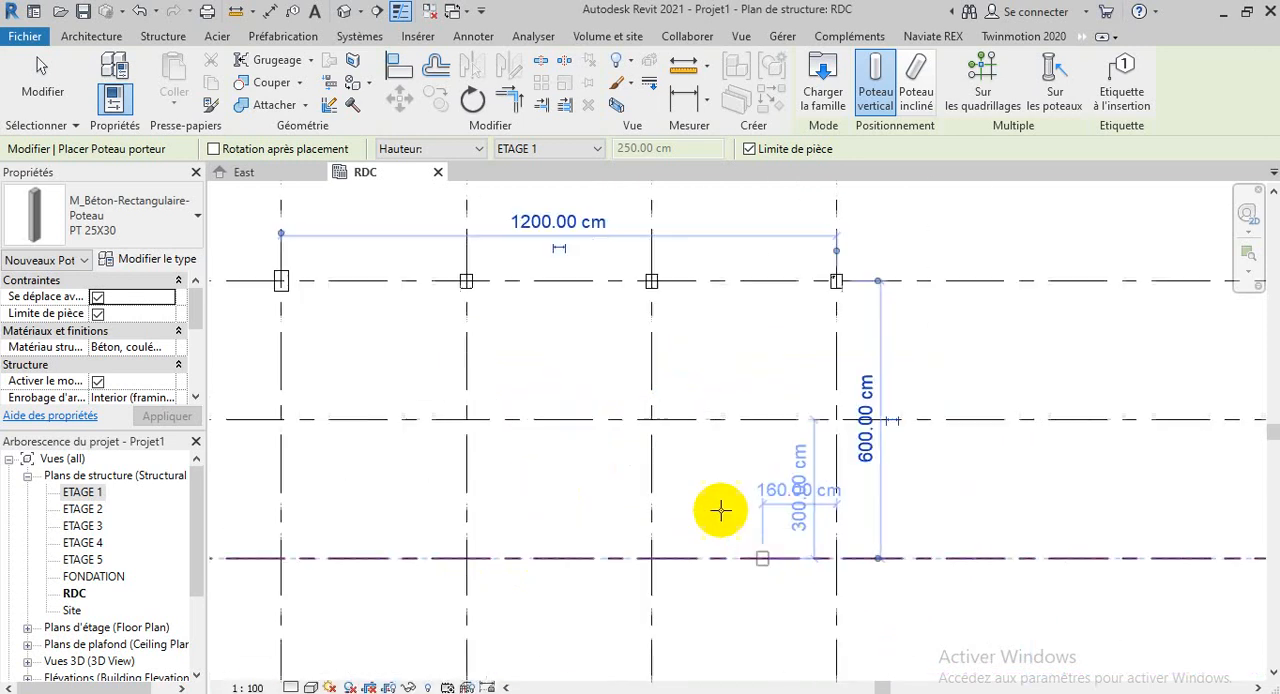
scroll(645, 396, up, 3)
click(631, 397)
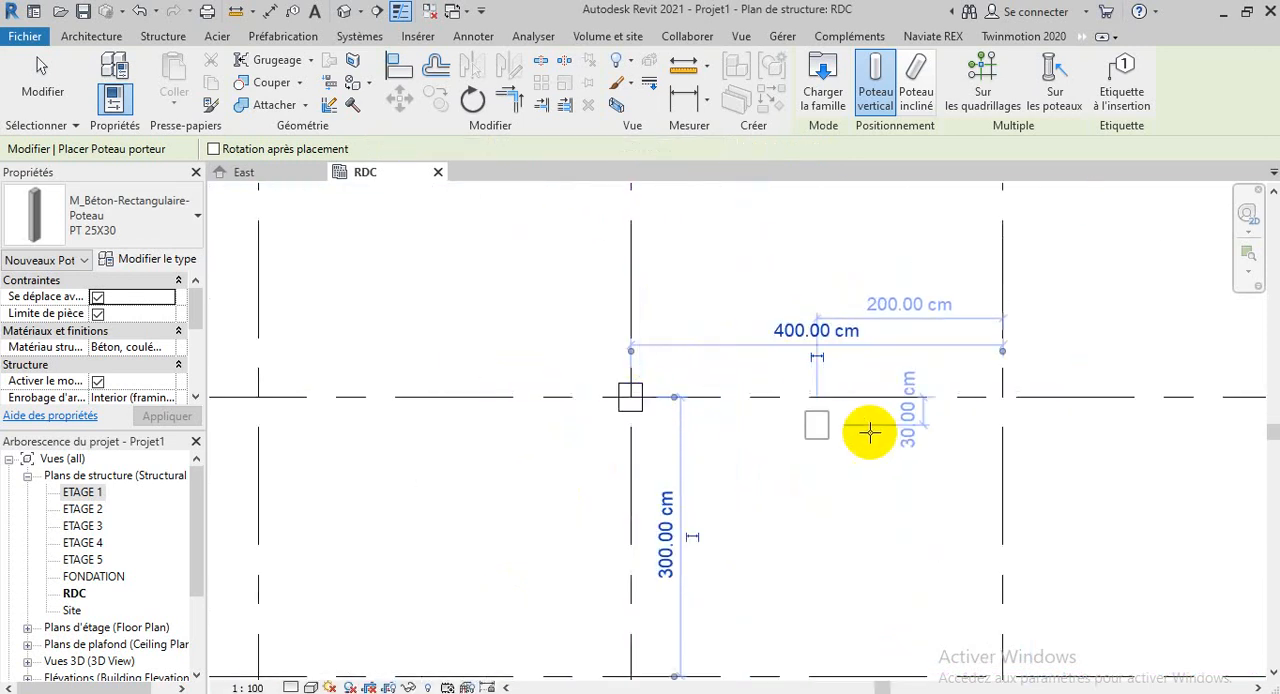
scroll(869, 431, down, 2)
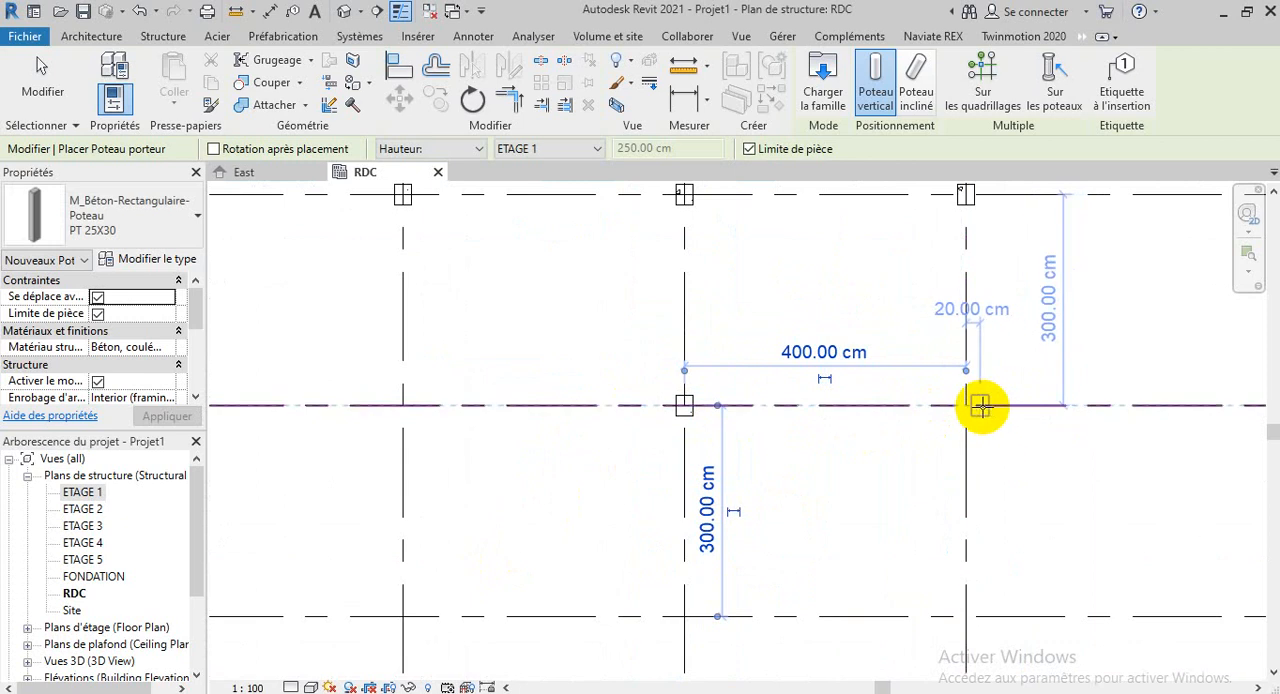
scroll(968, 401, up, 2)
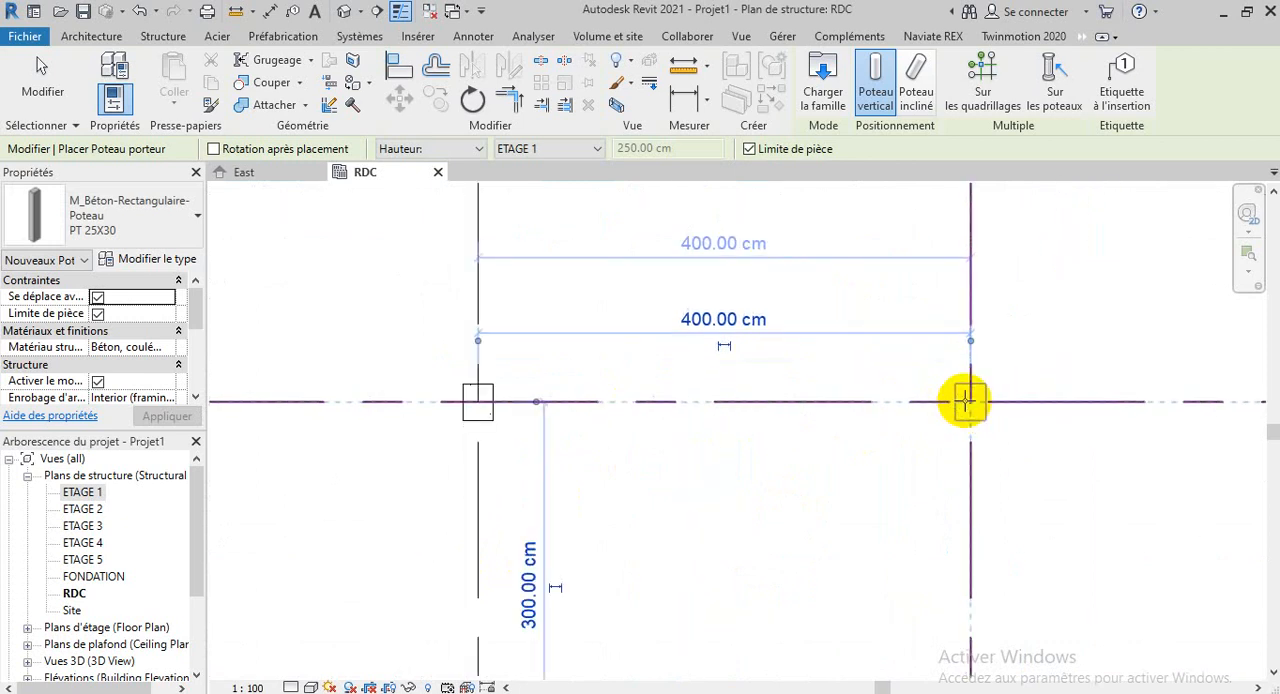
click(968, 401)
scroll(1035, 466, down, 3)
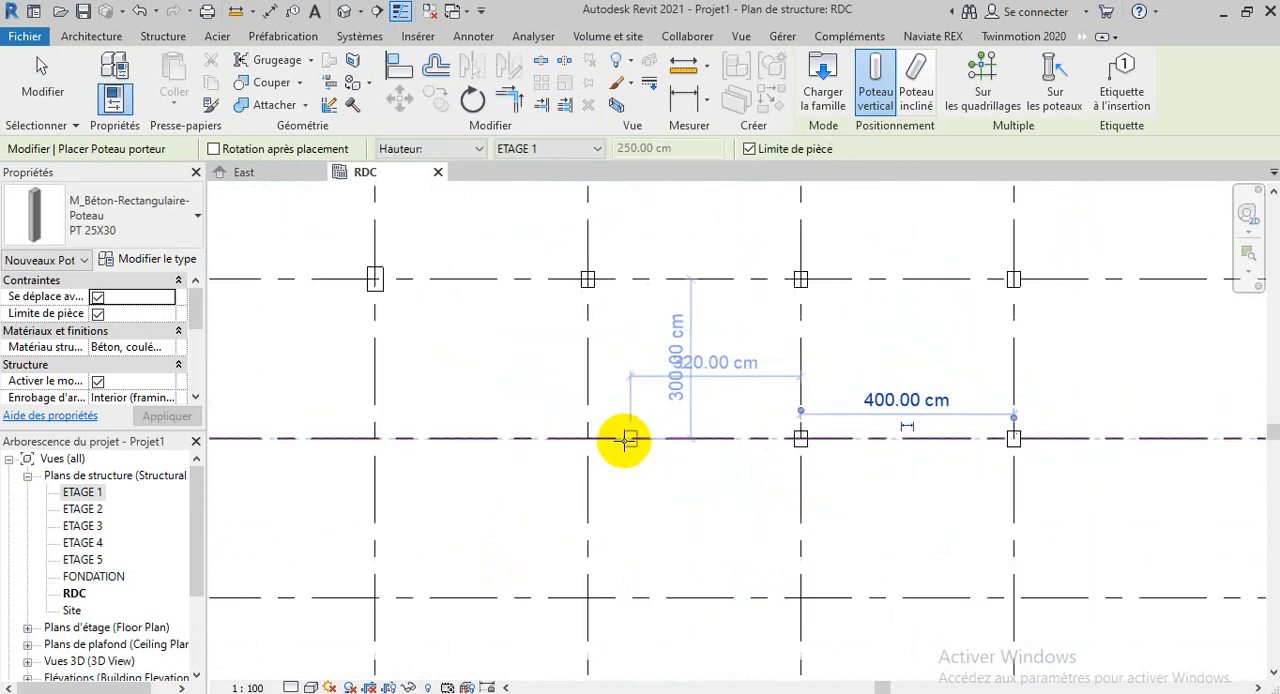
scroll(594, 440, up, 4)
click(587, 440)
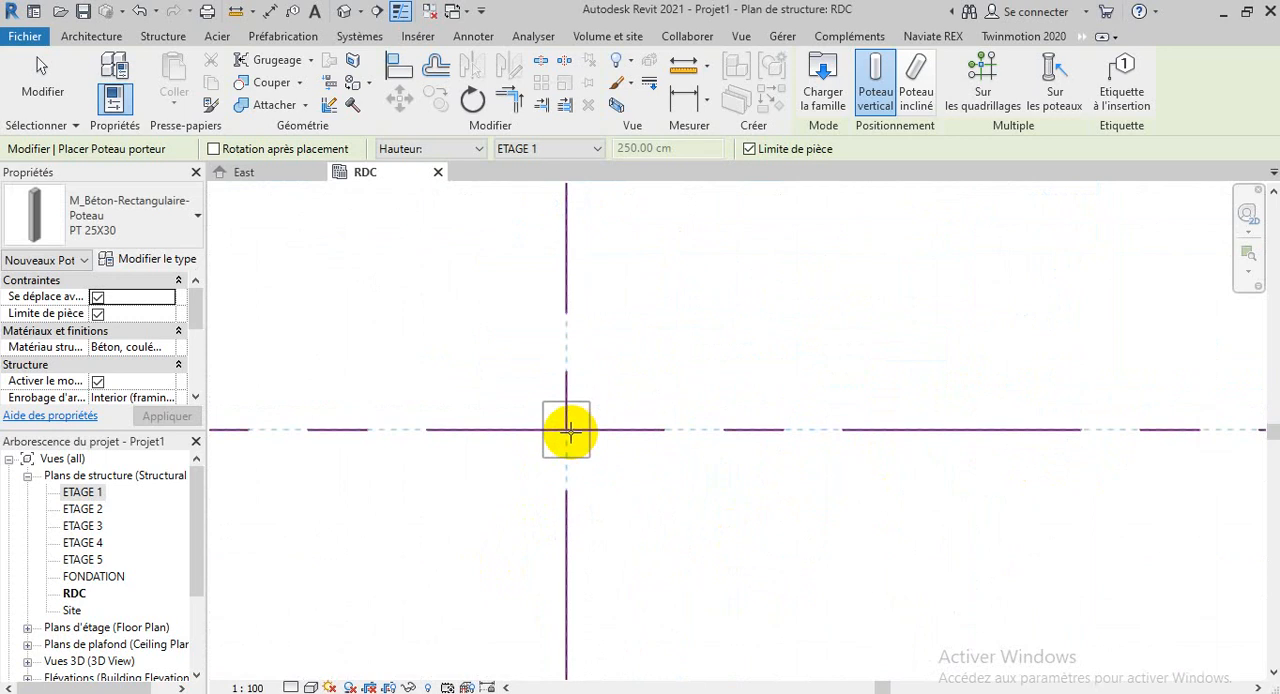
scroll(709, 437, down, 3)
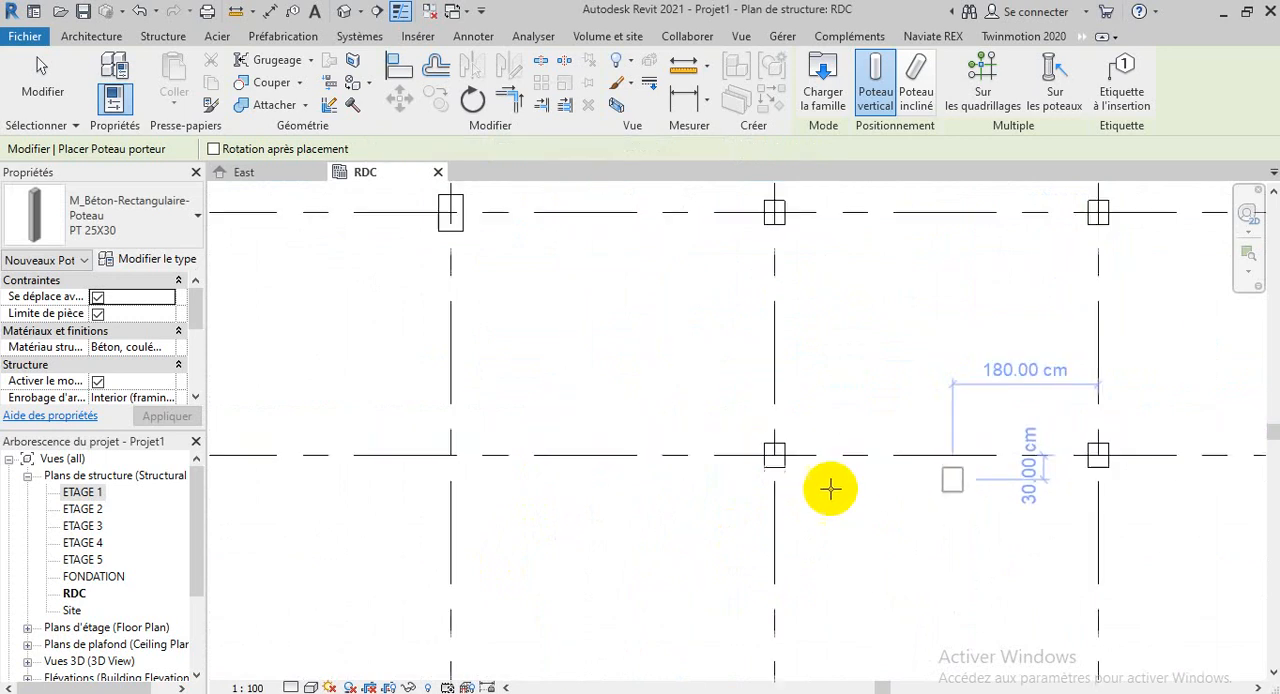
click(450, 455)
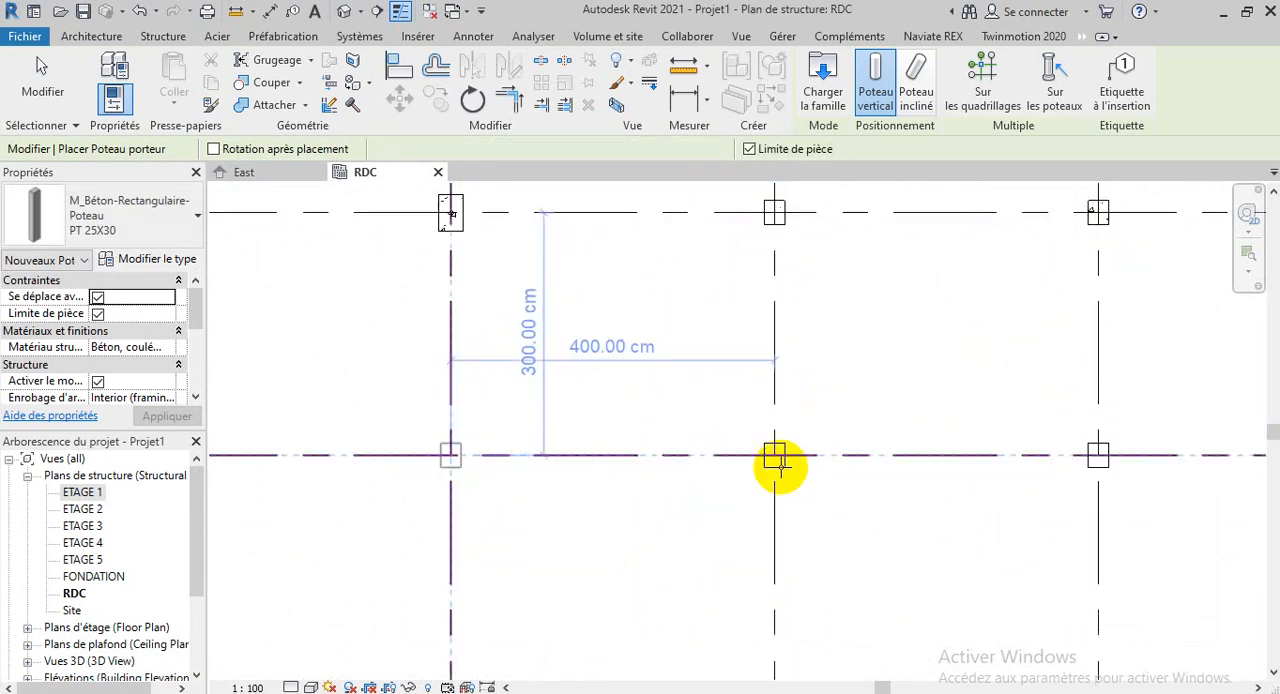
Place PT 25X30 columns on all four intersections of the lowest horizontal grid line
scroll(777, 463, down, 3)
scroll(703, 577, down, 1)
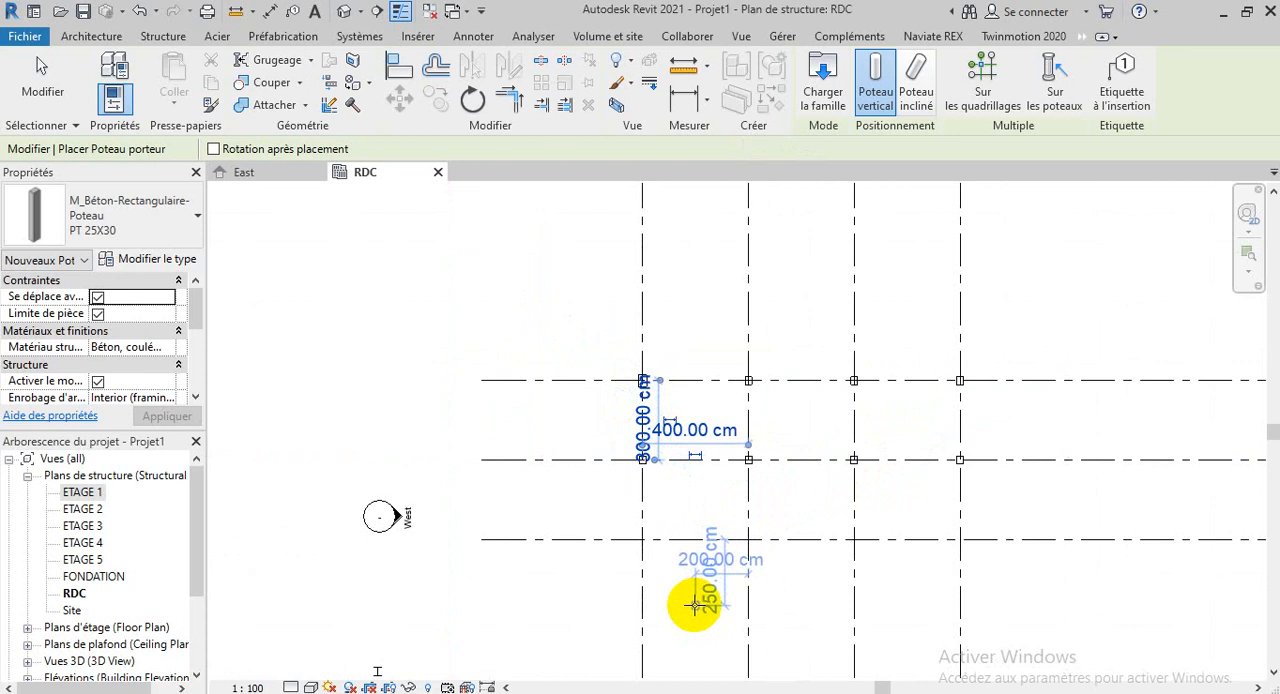
scroll(694, 600, up, 5)
click(620, 457)
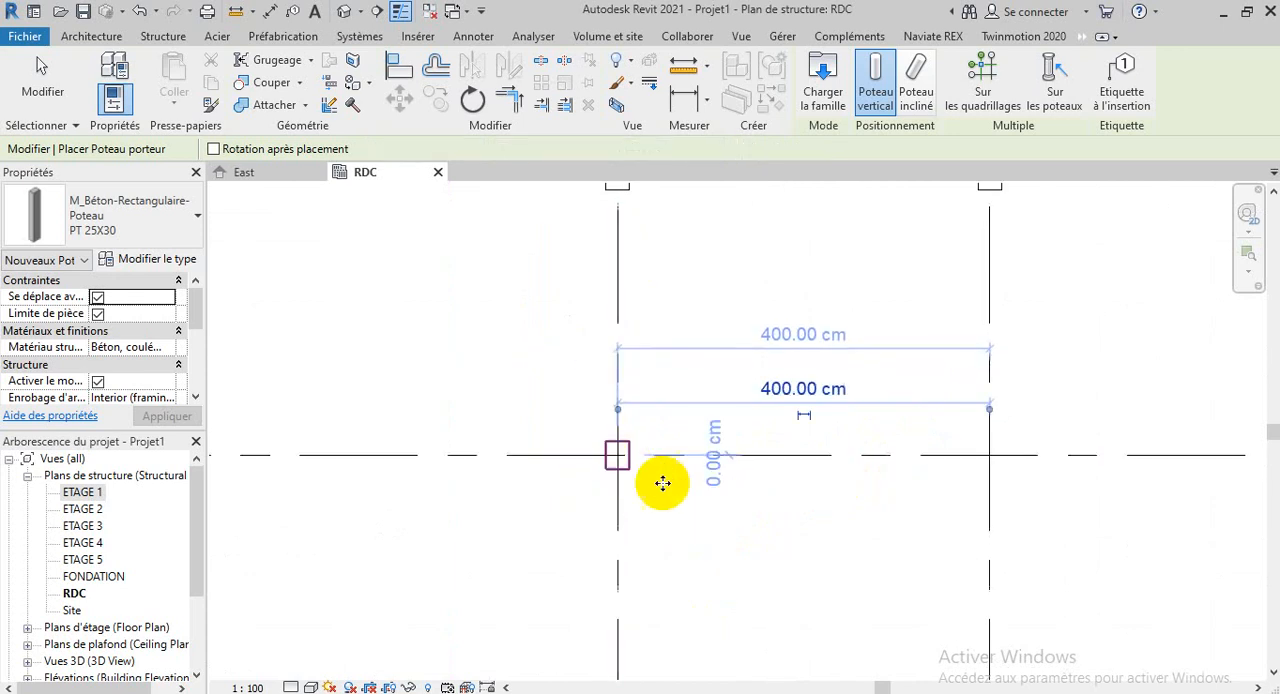
click(988, 455)
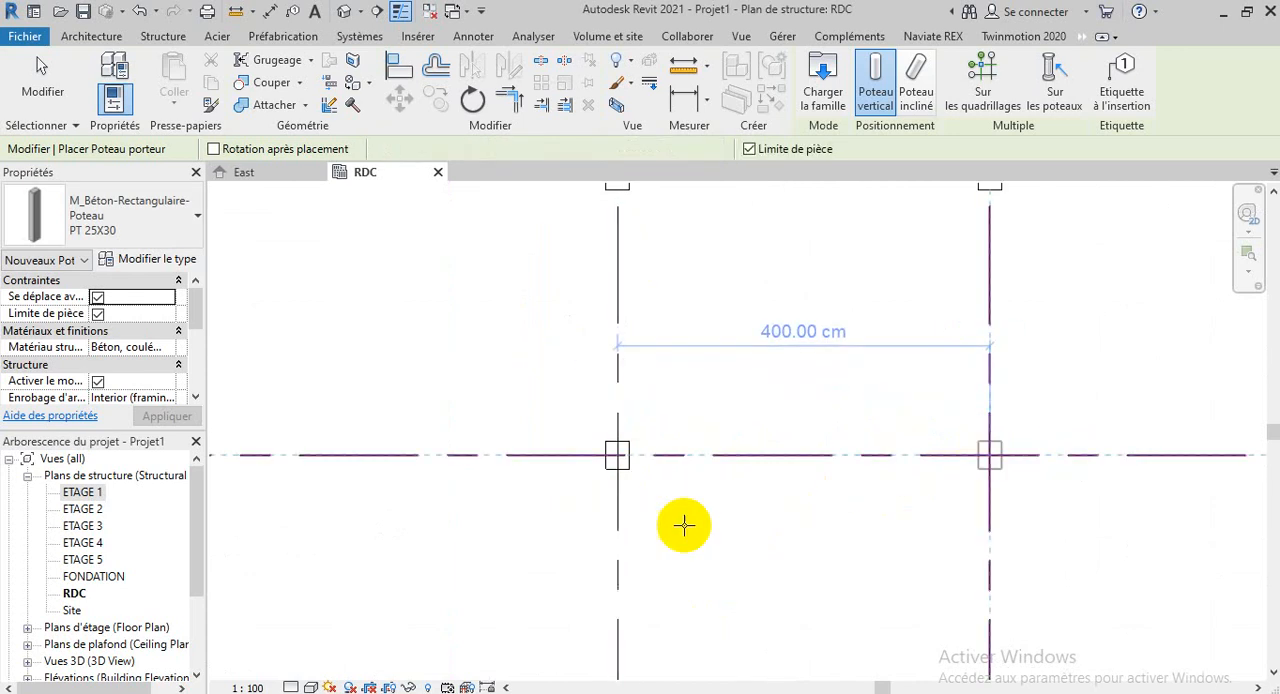
scroll(470, 537, down, 3)
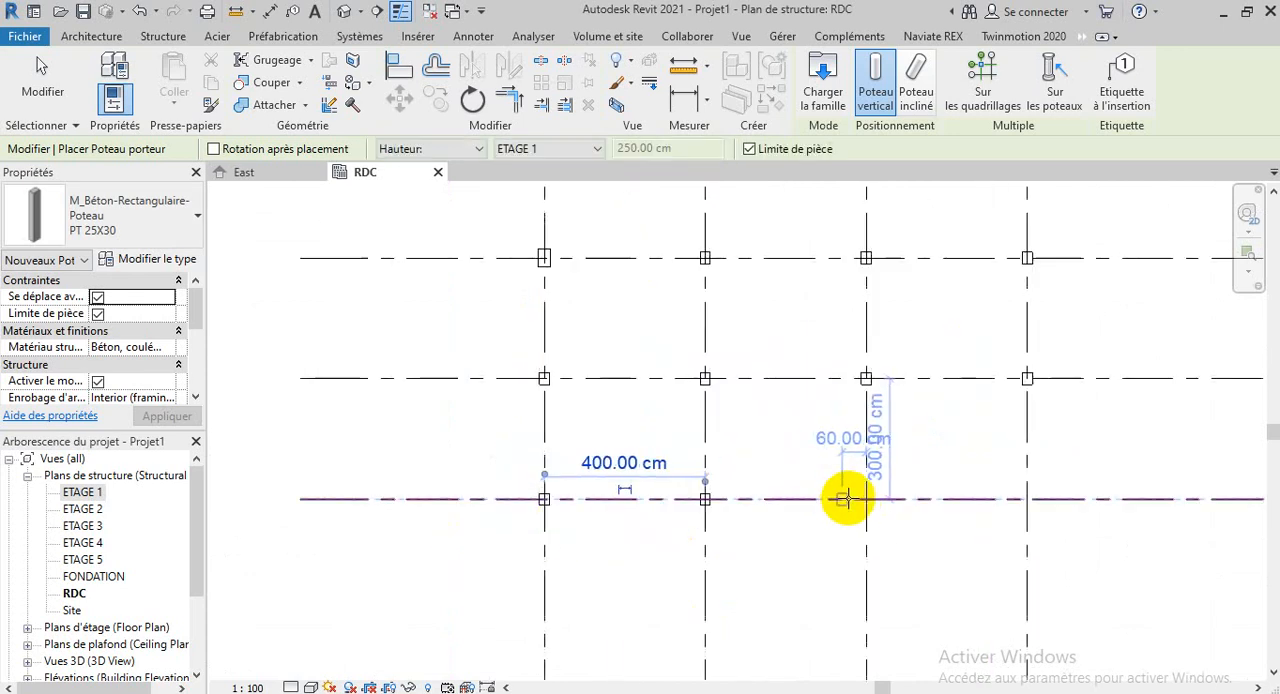
scroll(860, 500, up, 5)
click(889, 484)
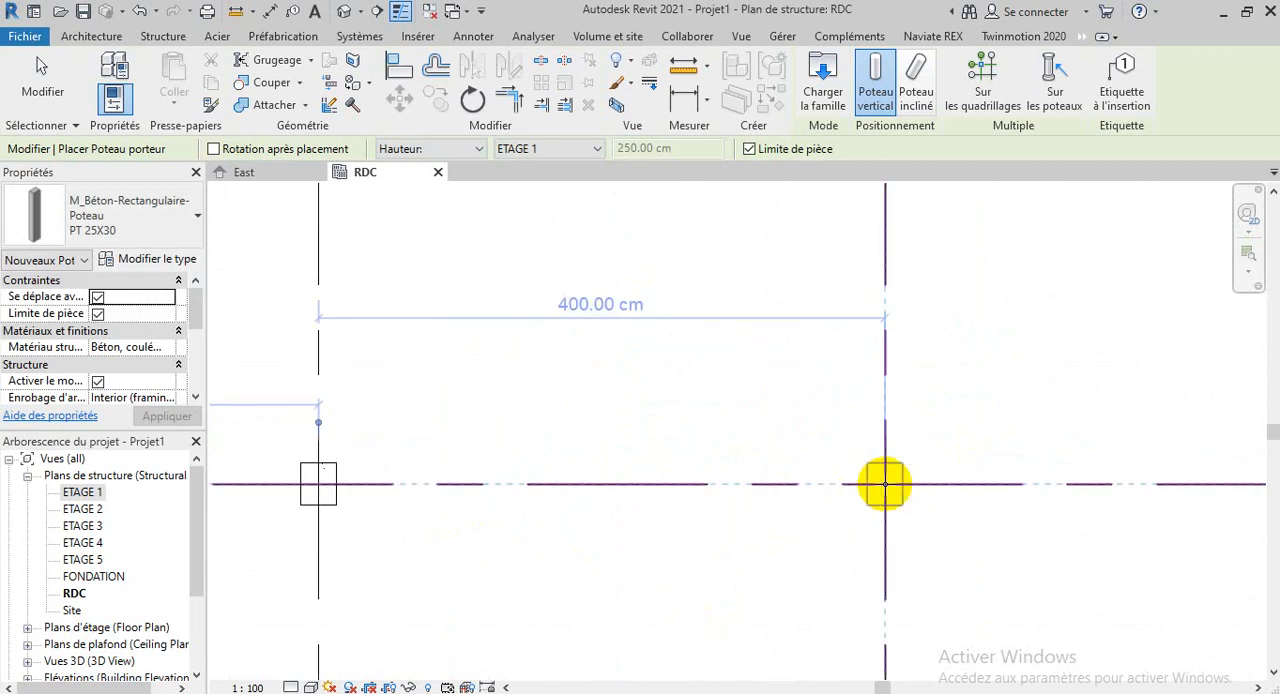
scroll(451, 550, down, 3)
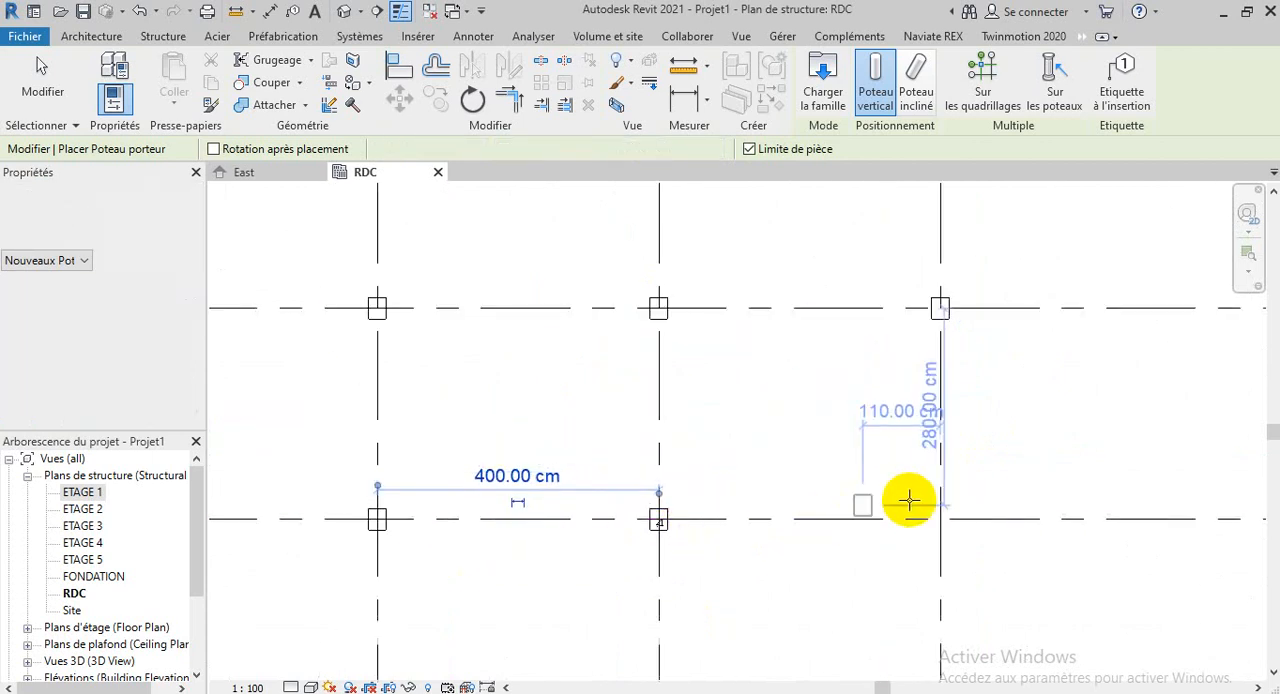
scroll(946, 519, up, 3)
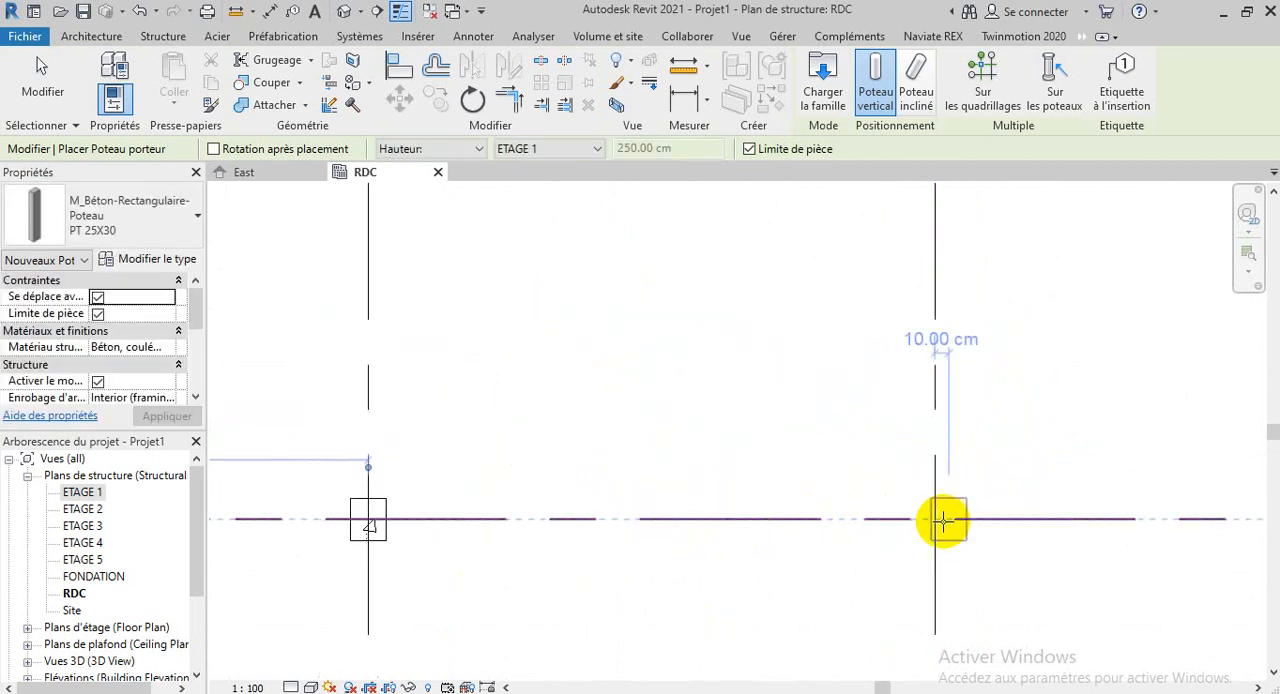
click(940, 522)
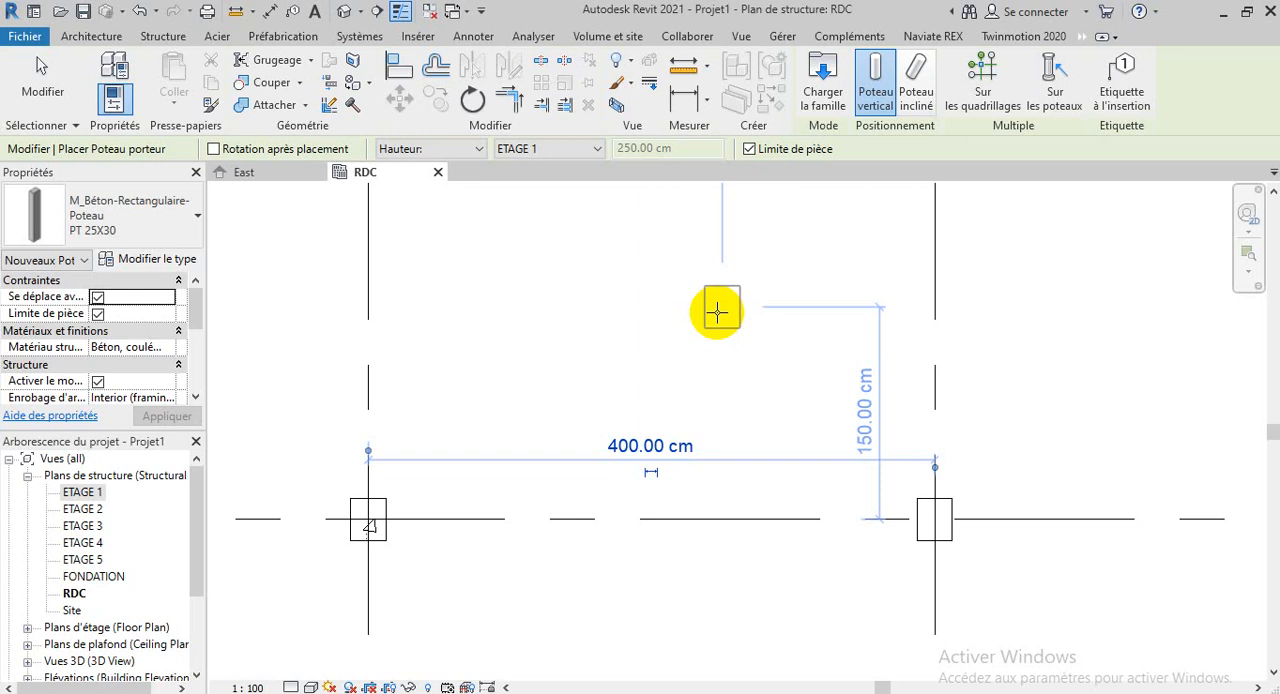
scroll(733, 283, down, 4)
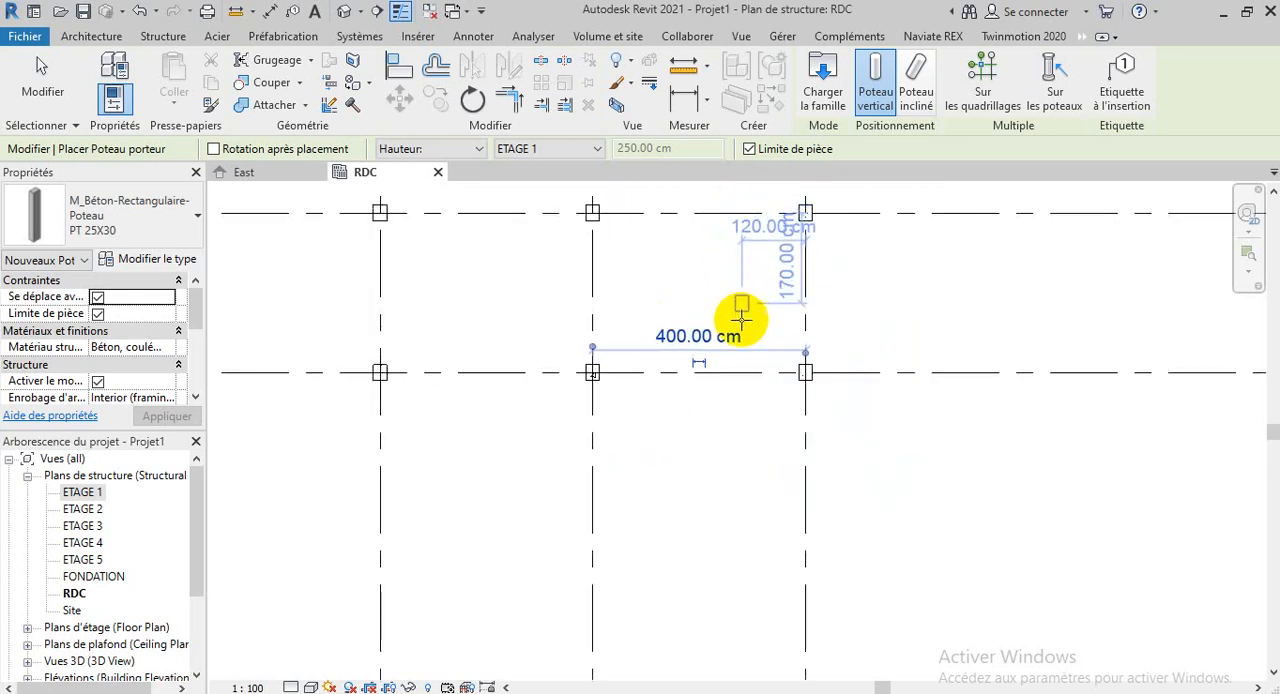
End column placement and inspect the PT 25X30 column at grid intersection D-6 in the RDC plan
scroll(745, 497, down, 4)
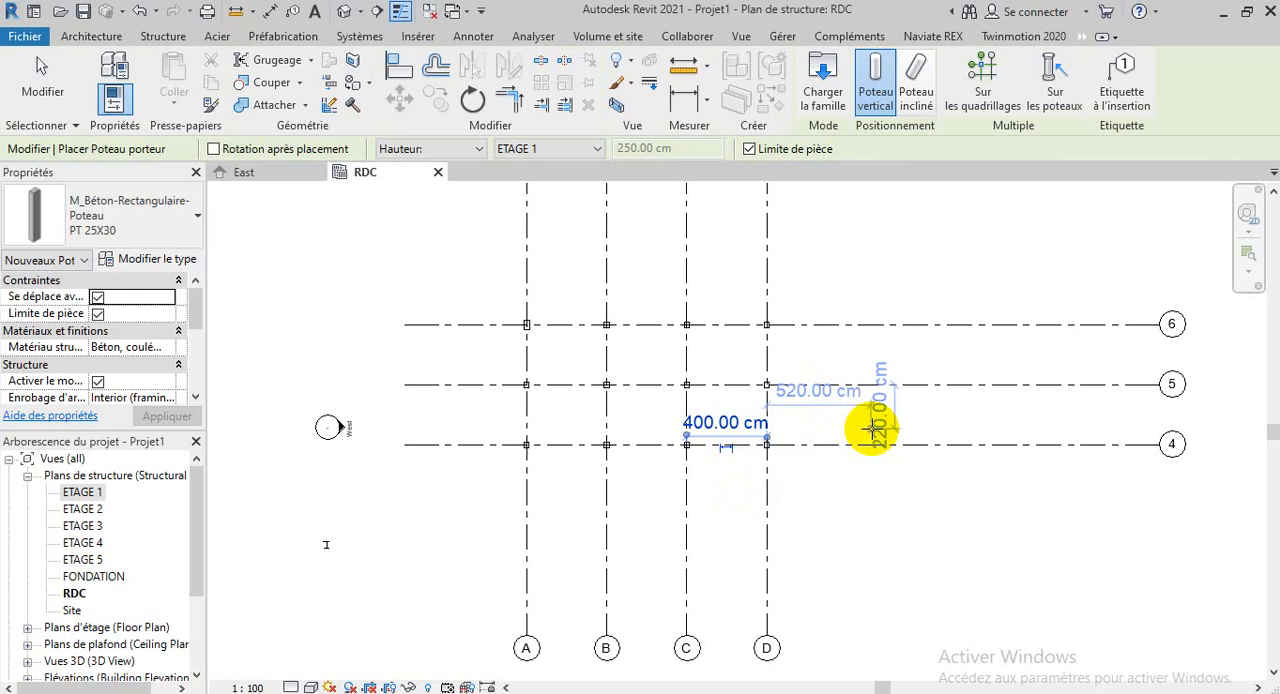
key(Escape)
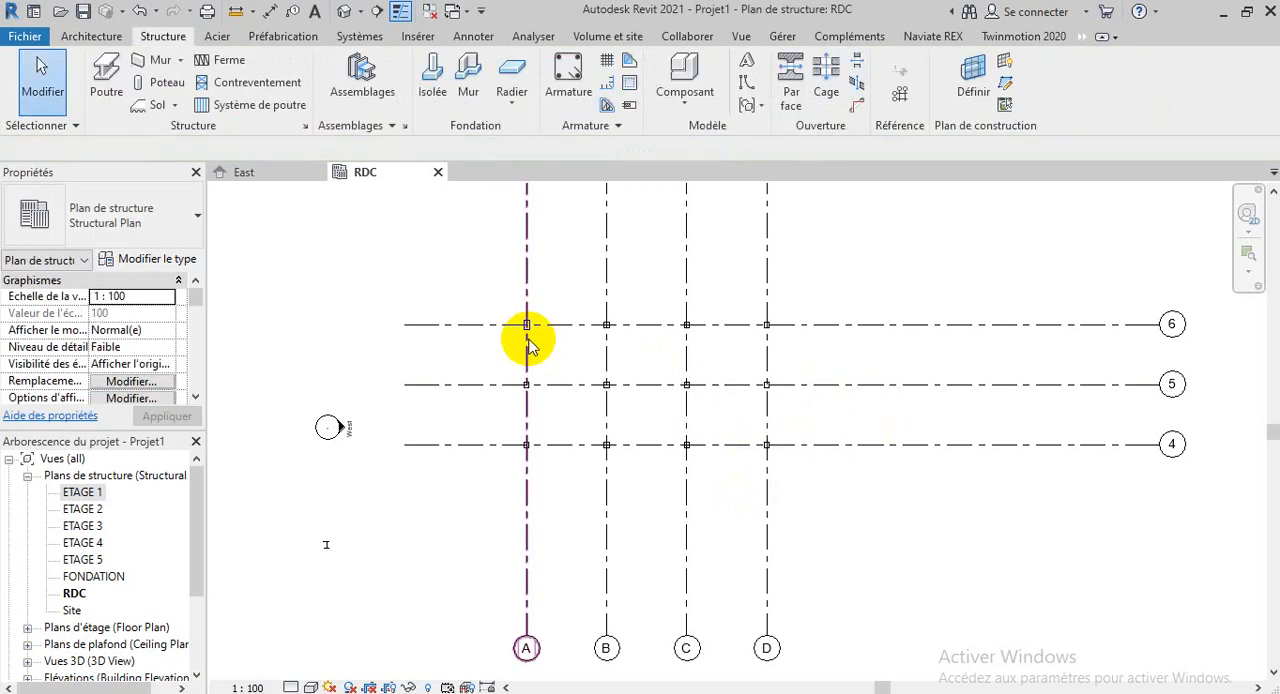
scroll(526, 337, up, 3)
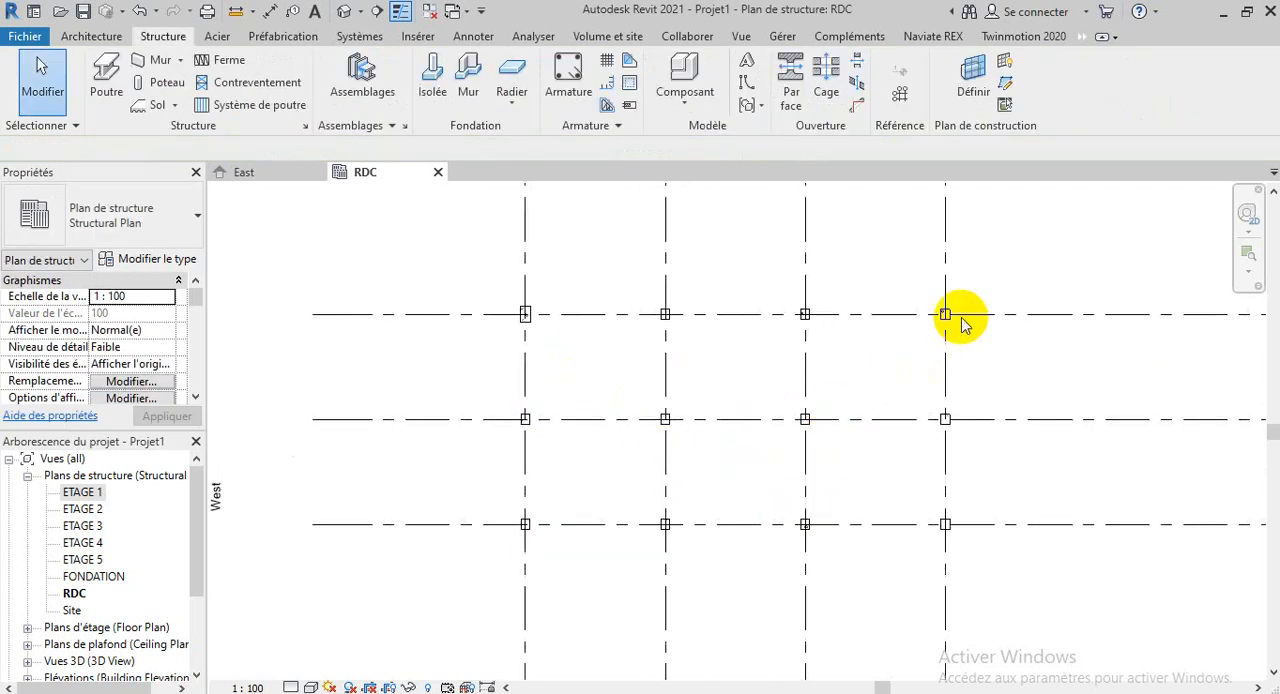
scroll(950, 316, up, 5)
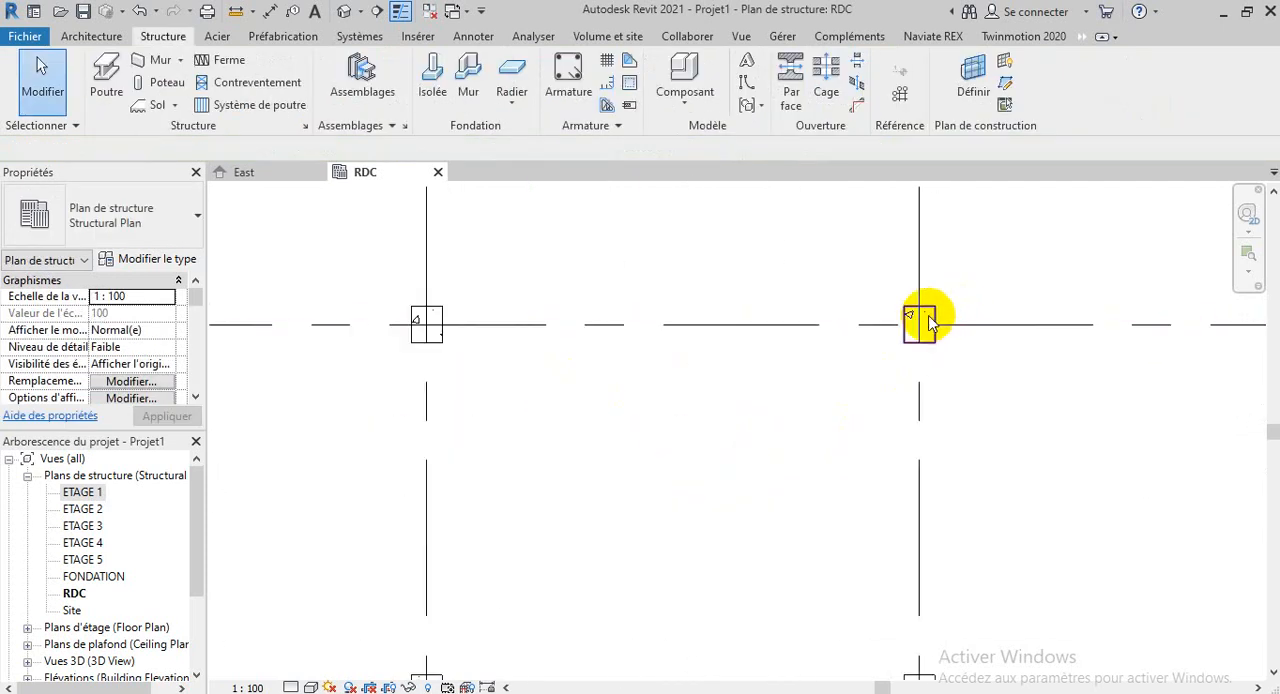
click(929, 318)
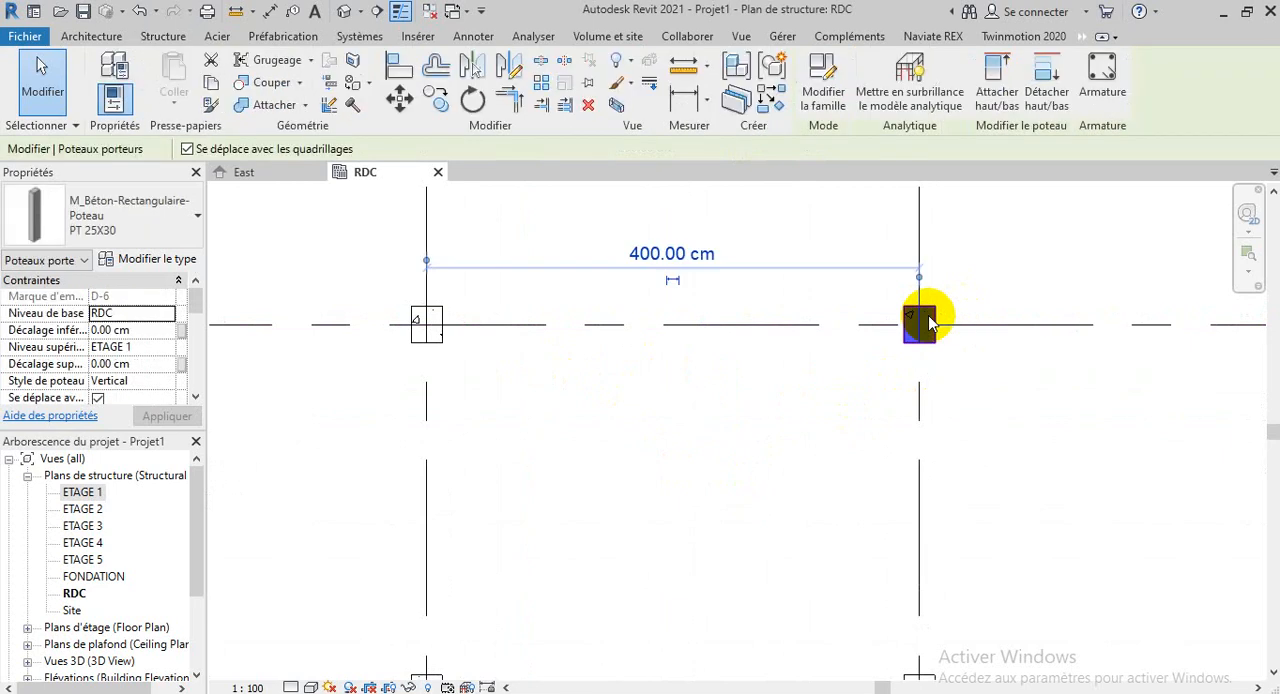
click(985, 477)
scroll(903, 371, down, 3)
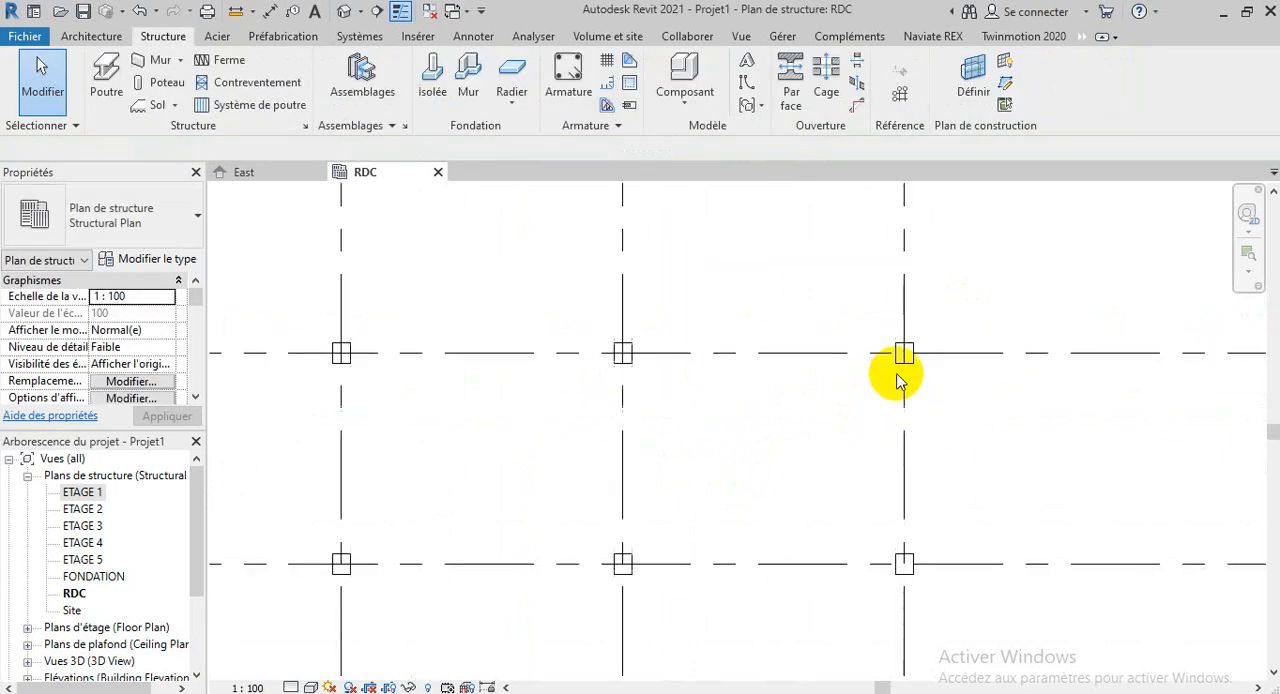
Delete the PT 25X30 column at grid intersection D-6
scroll(903, 354, up, 3)
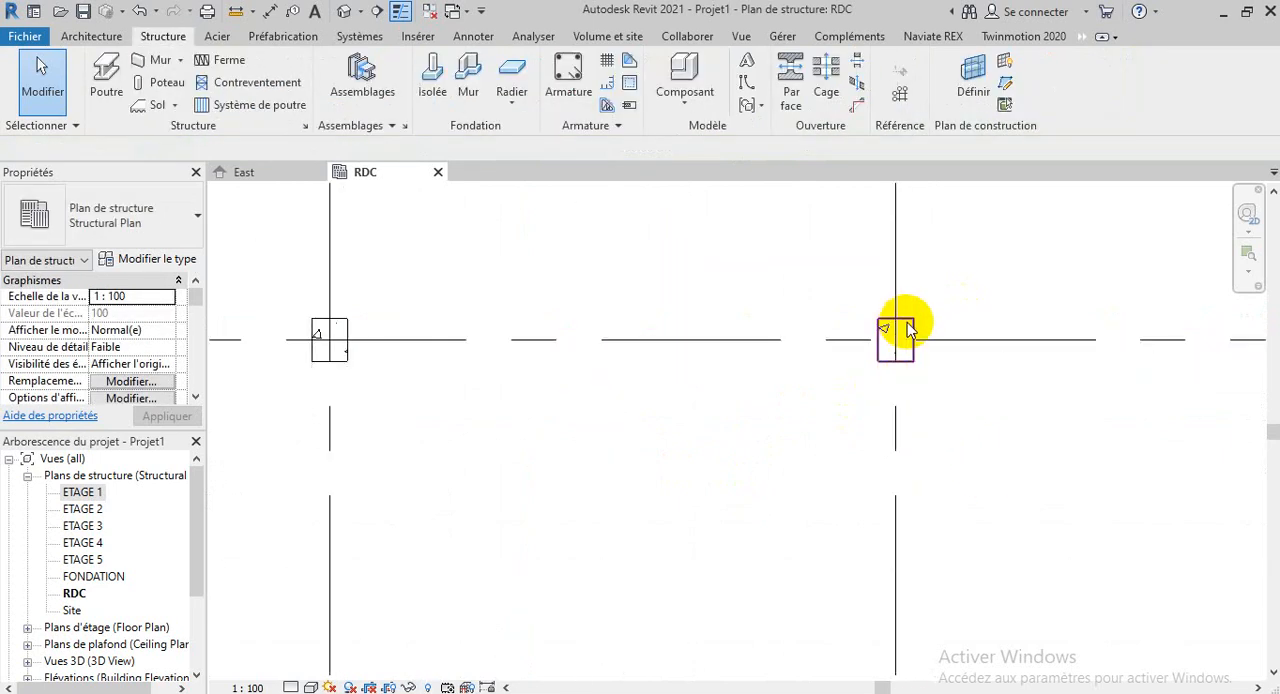
click(906, 328)
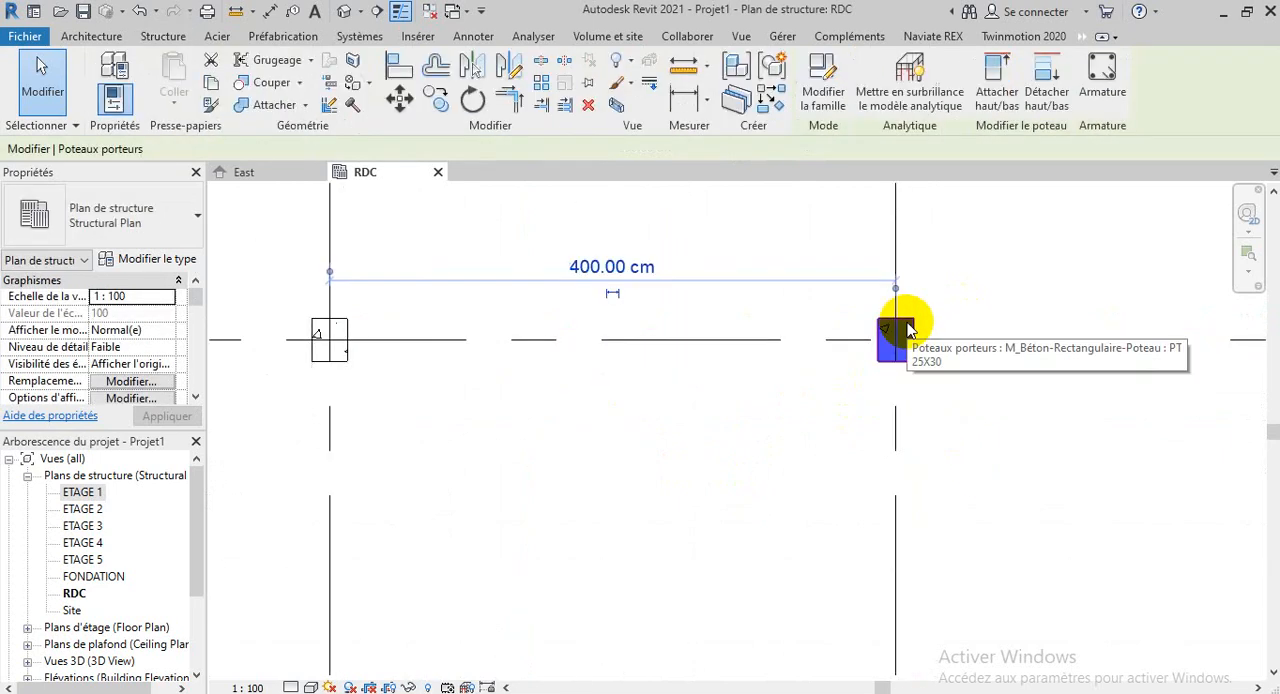
click(587, 106)
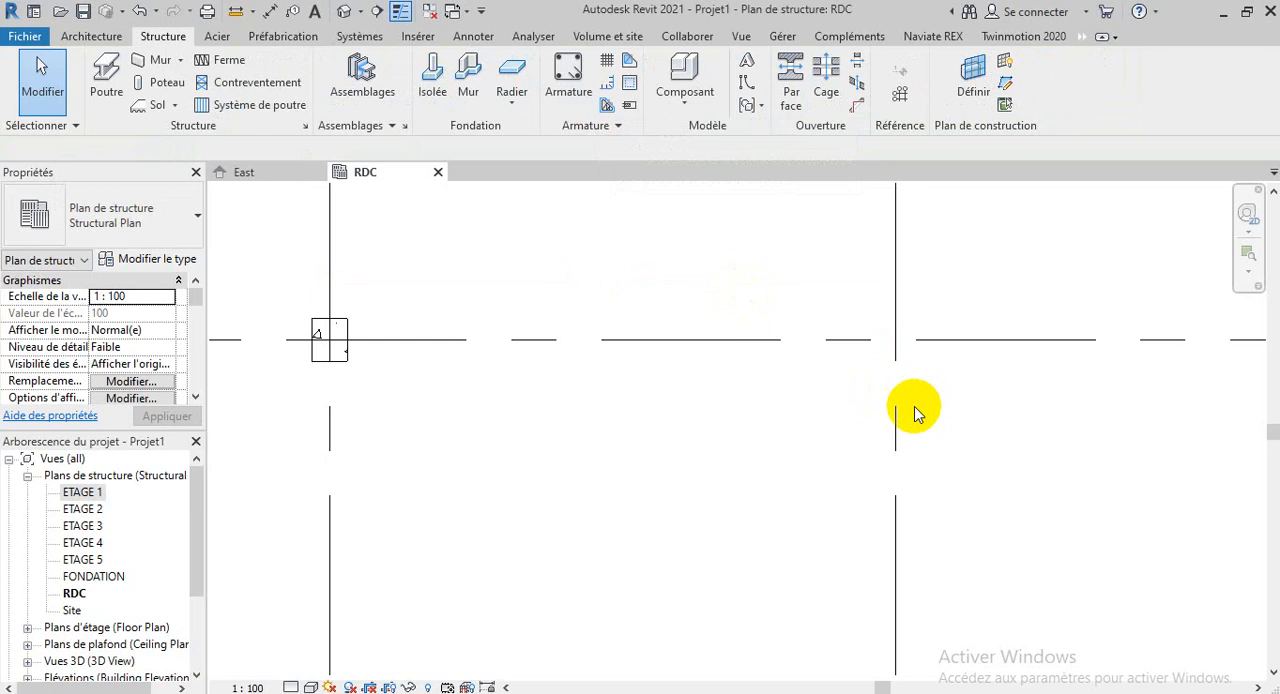
Place a new vertical PT 25X30 column with its height up to ETAGE 1 at grid intersection D-6, and end the column command
click(160, 83)
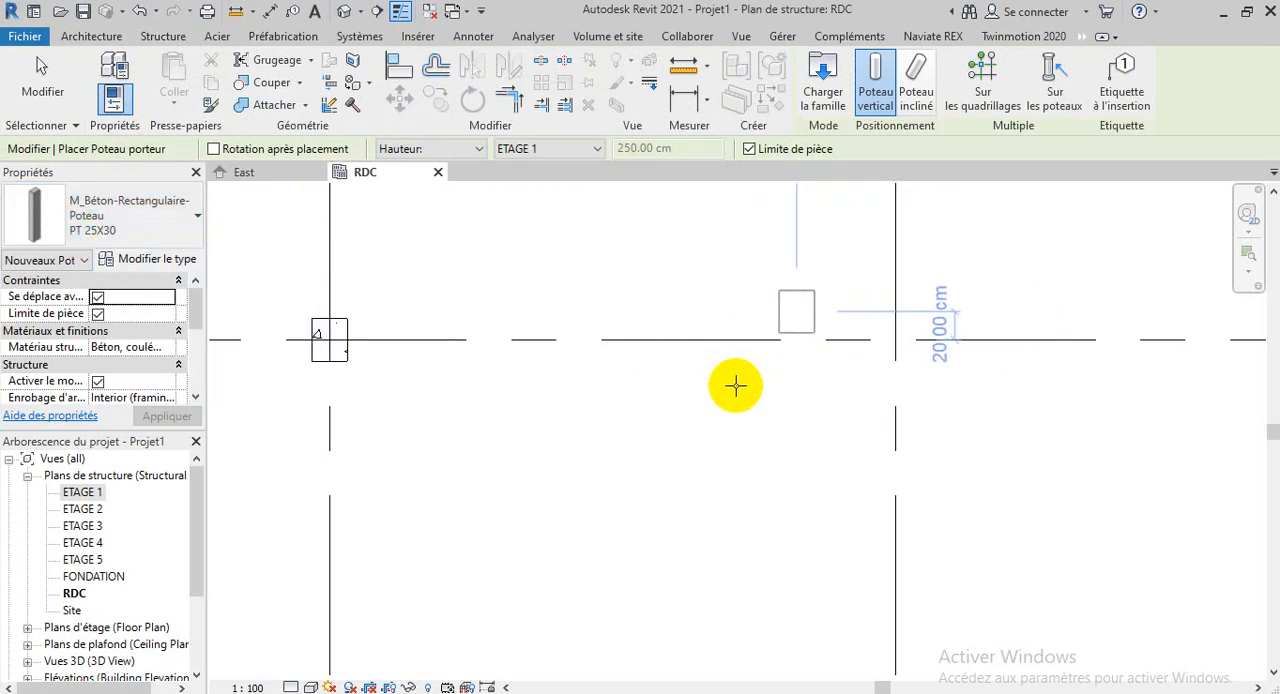
scroll(568, 362, down, 3)
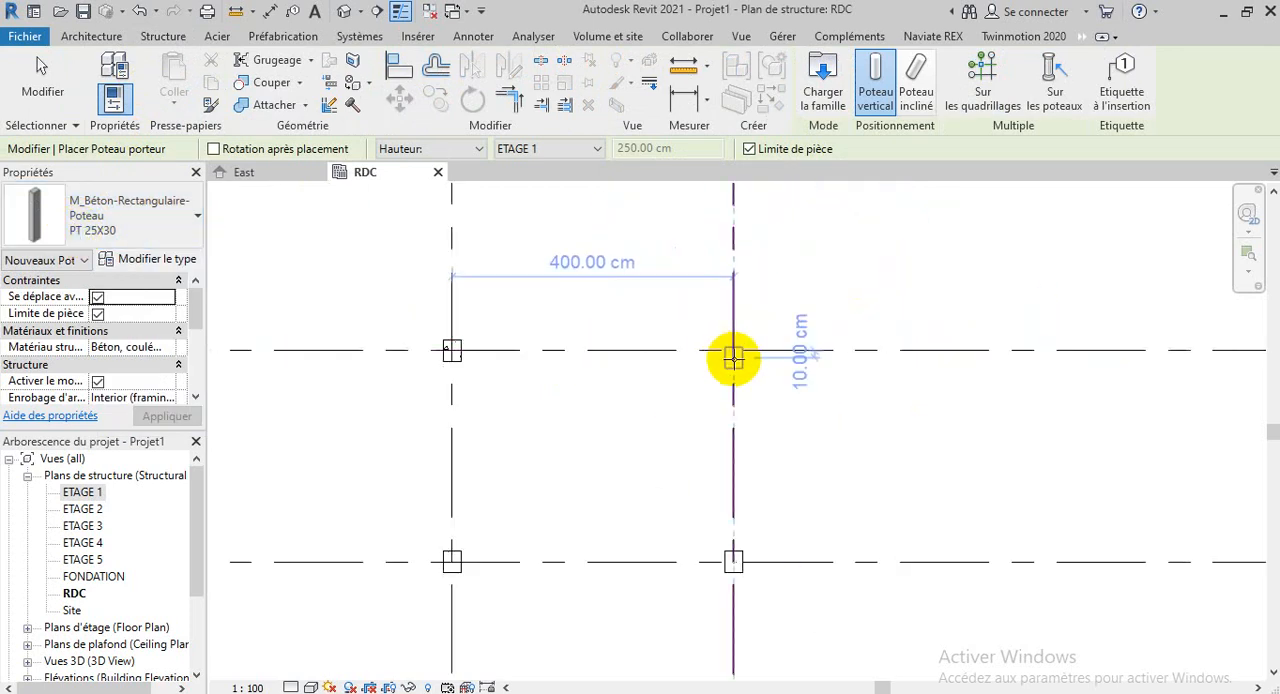
scroll(729, 357, up, 4)
click(735, 342)
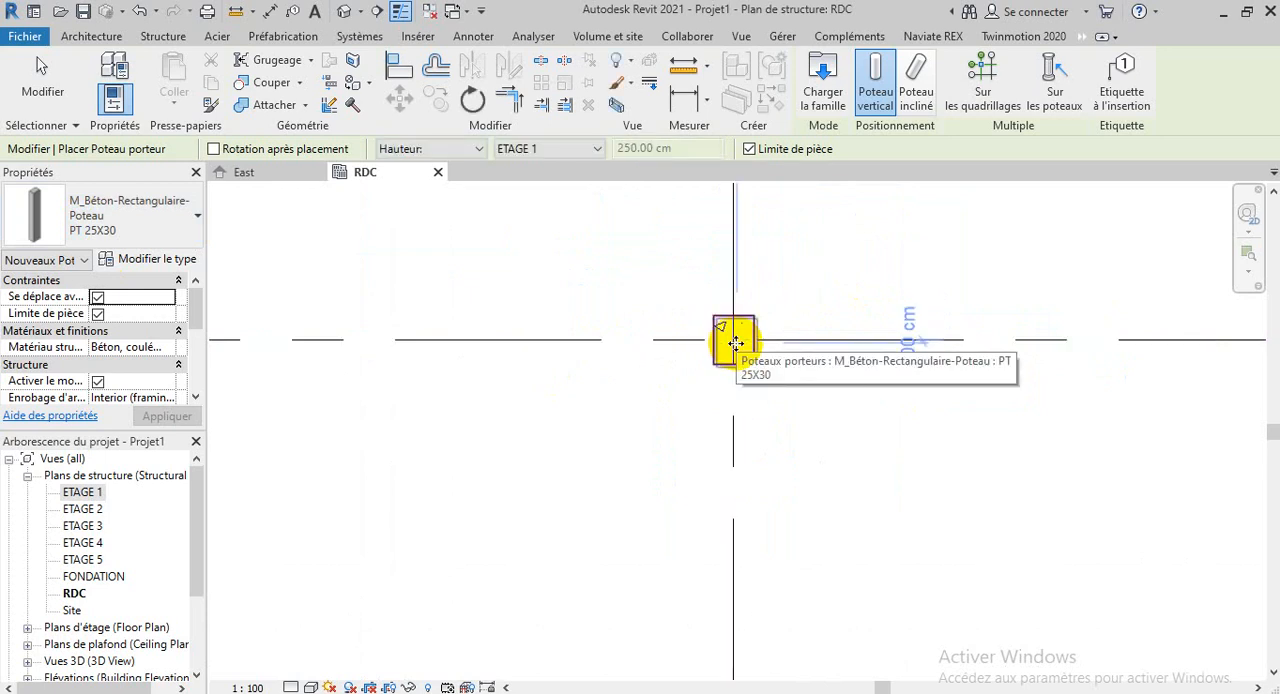
right_click(860, 289)
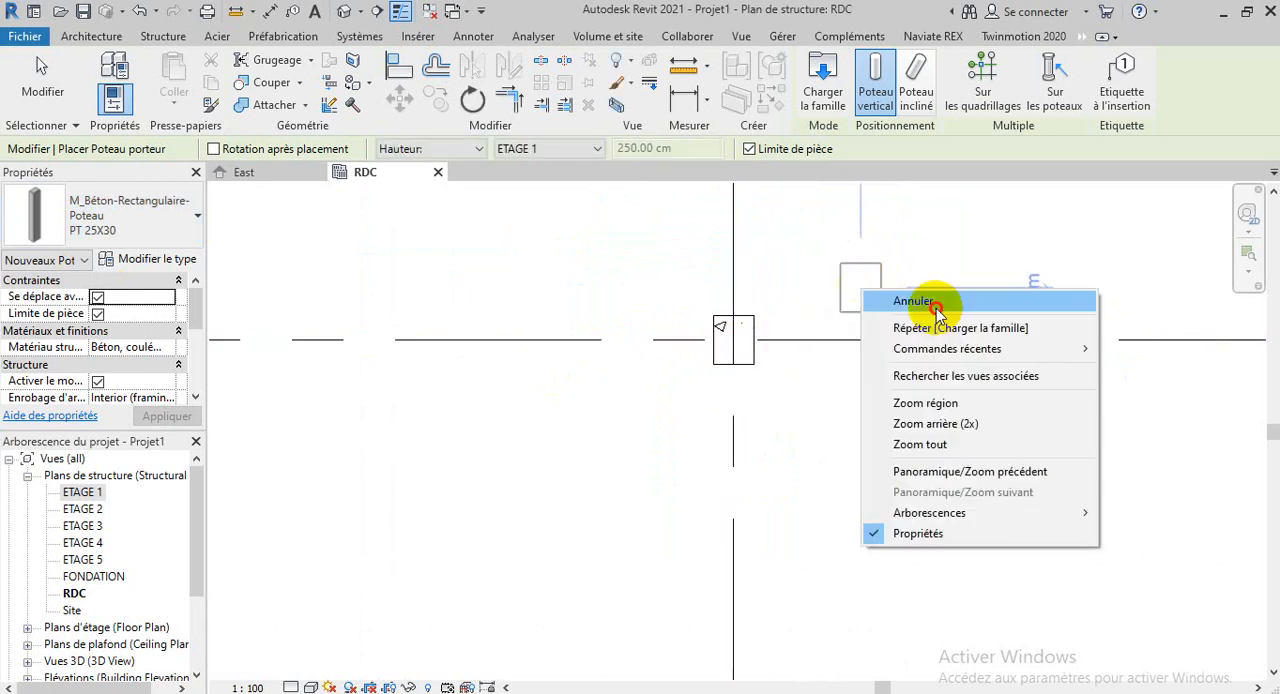
click(936, 308)
right_click(884, 288)
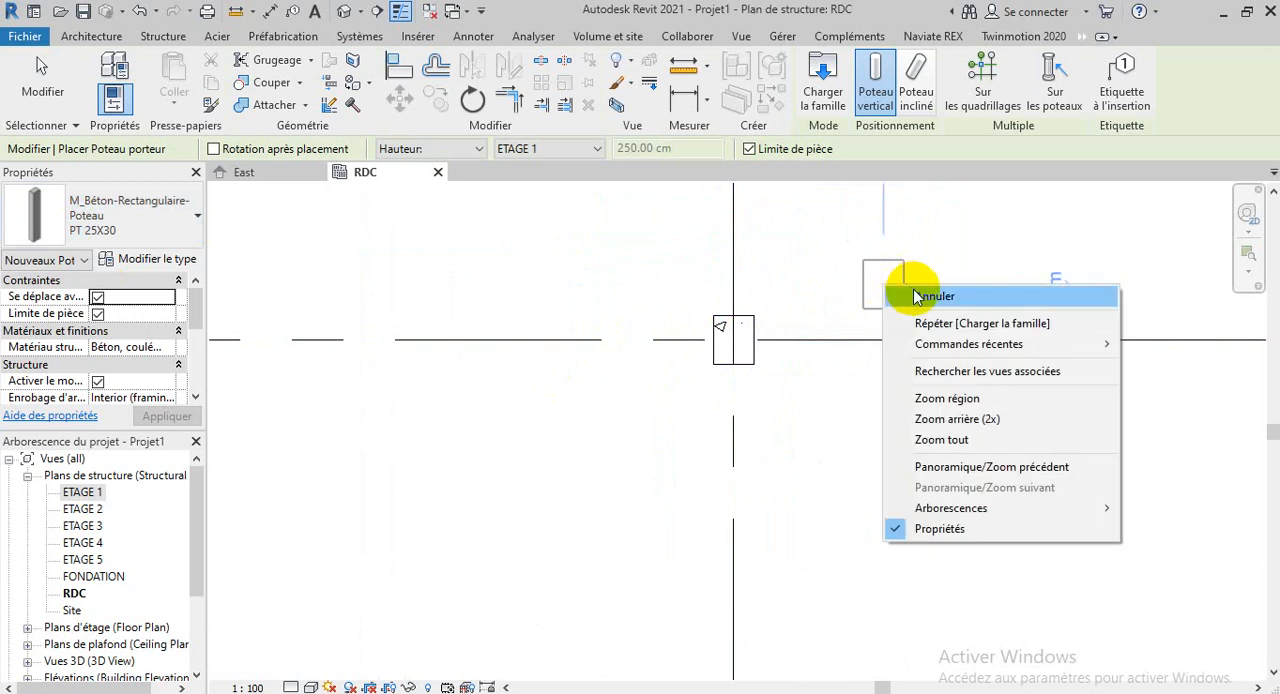
click(917, 297)
key(Escape)
Select the PT 25X30 columns at B-6, C-6, C-5 and B-5 one by one, and clear the selection
scroll(929, 329, down, 3)
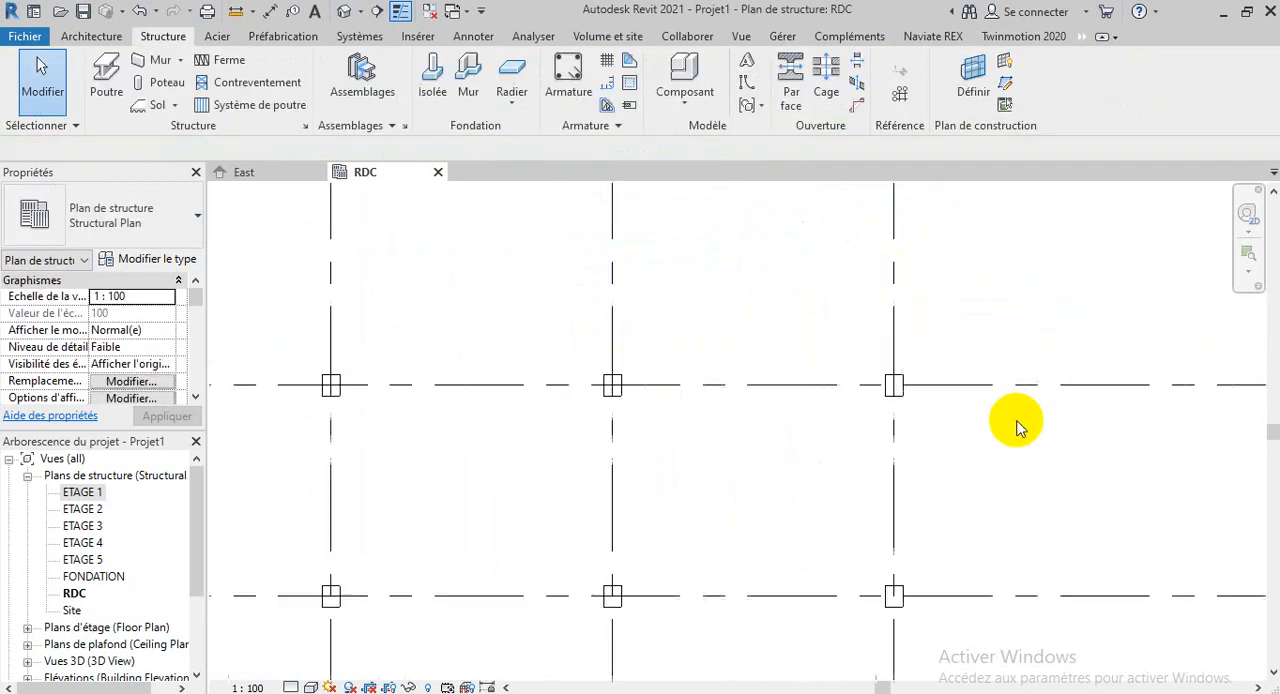
scroll(1014, 423, down, 2)
scroll(594, 420, down, 2)
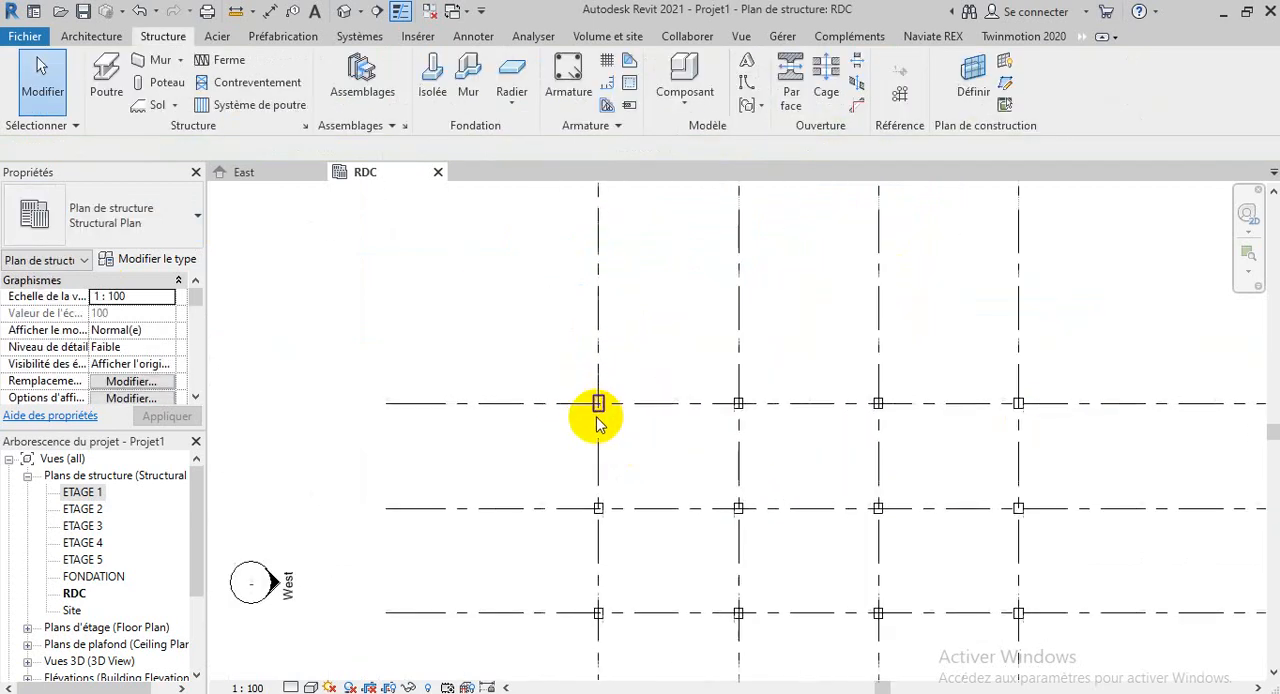
scroll(597, 420, up, 3)
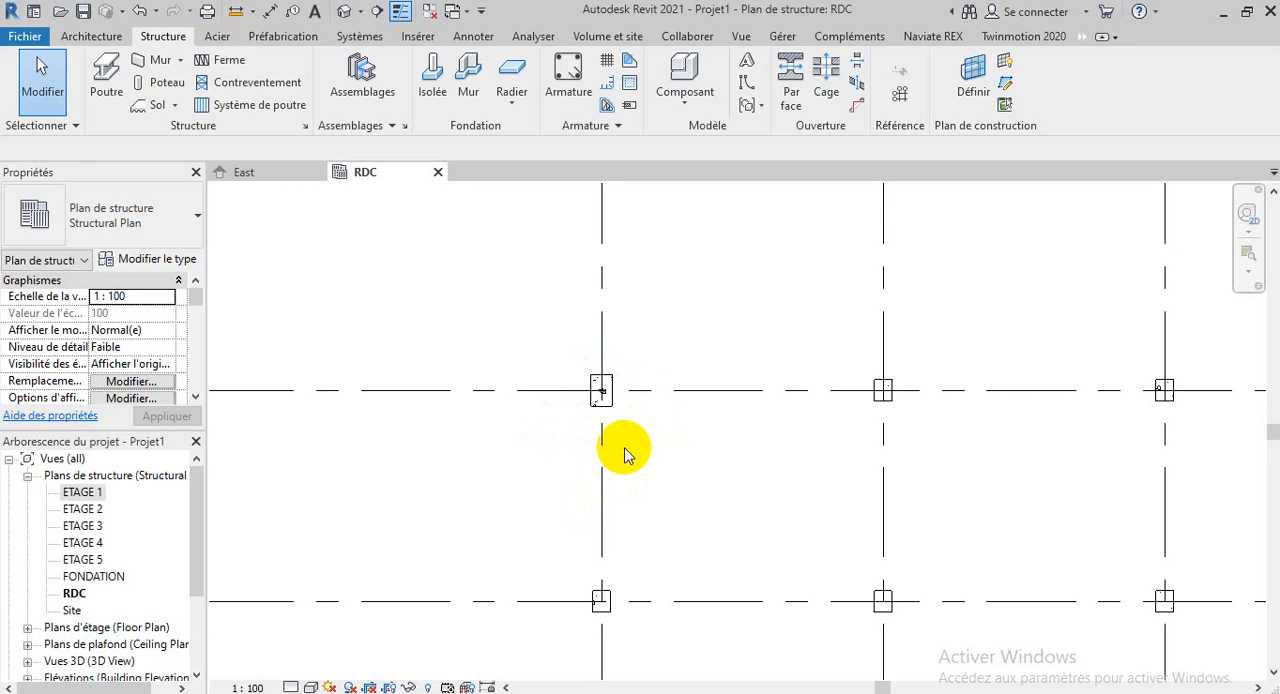
scroll(903, 434, up, 4)
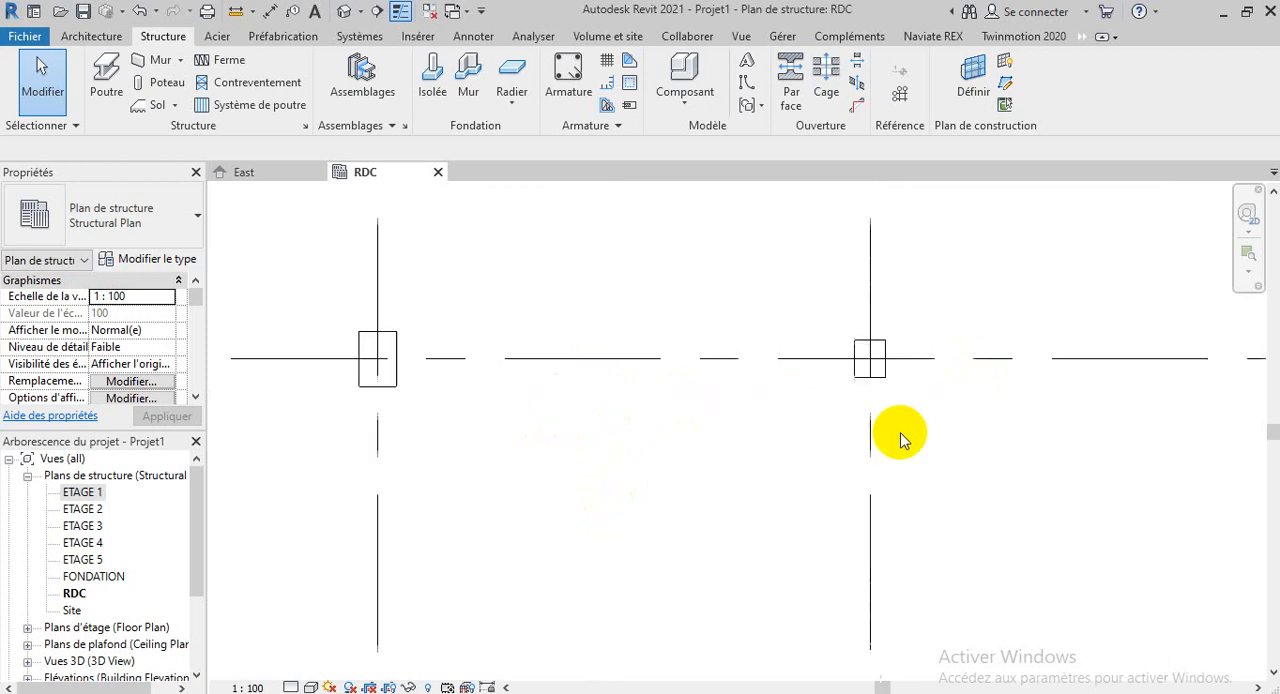
click(867, 340)
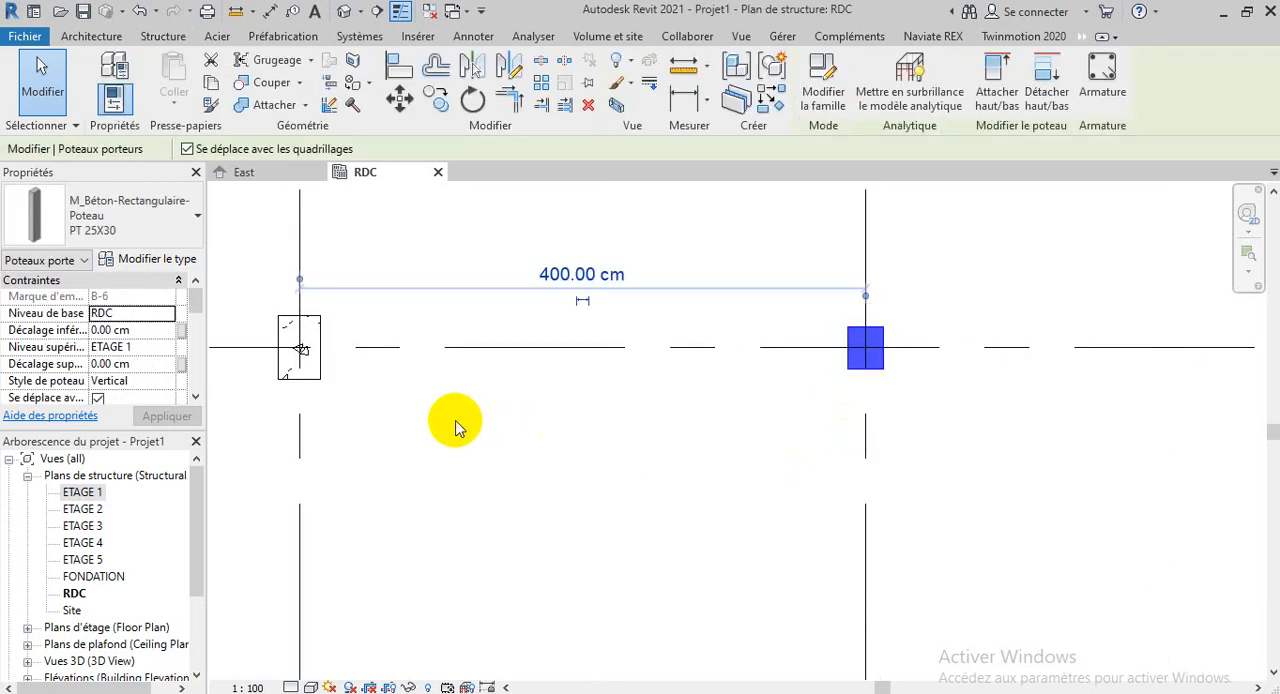
scroll(455, 427, down, 3)
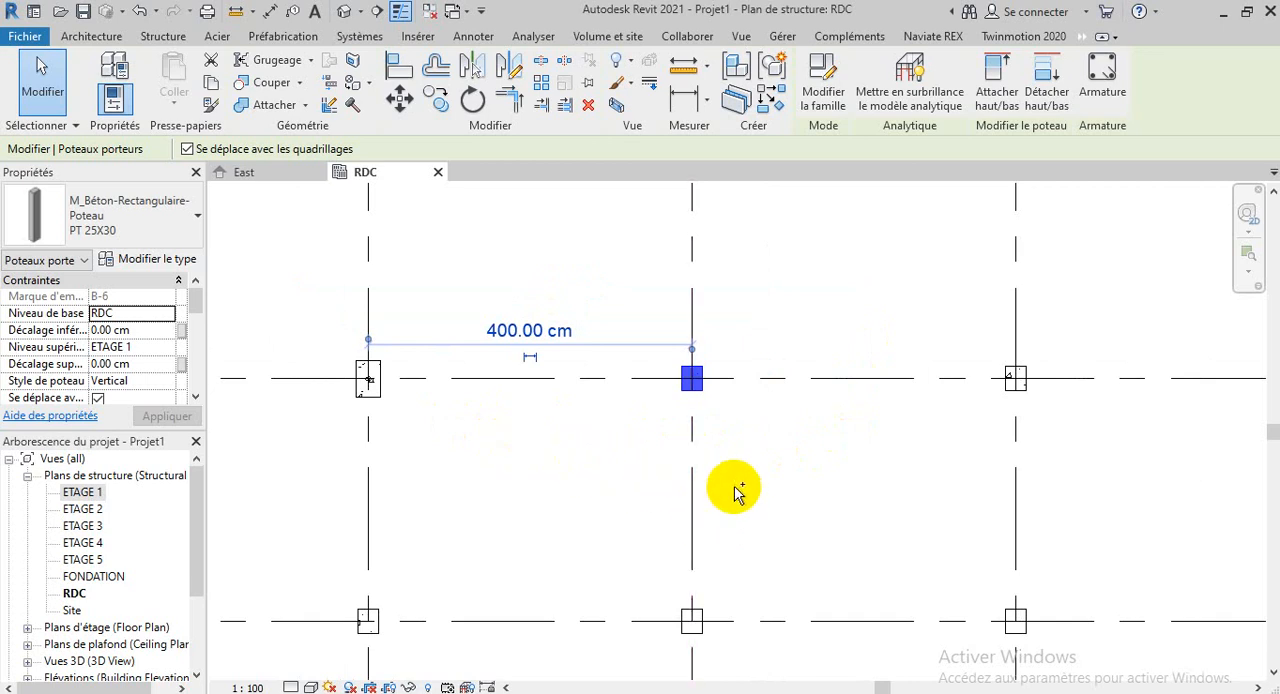
ctrl+click(1018, 376)
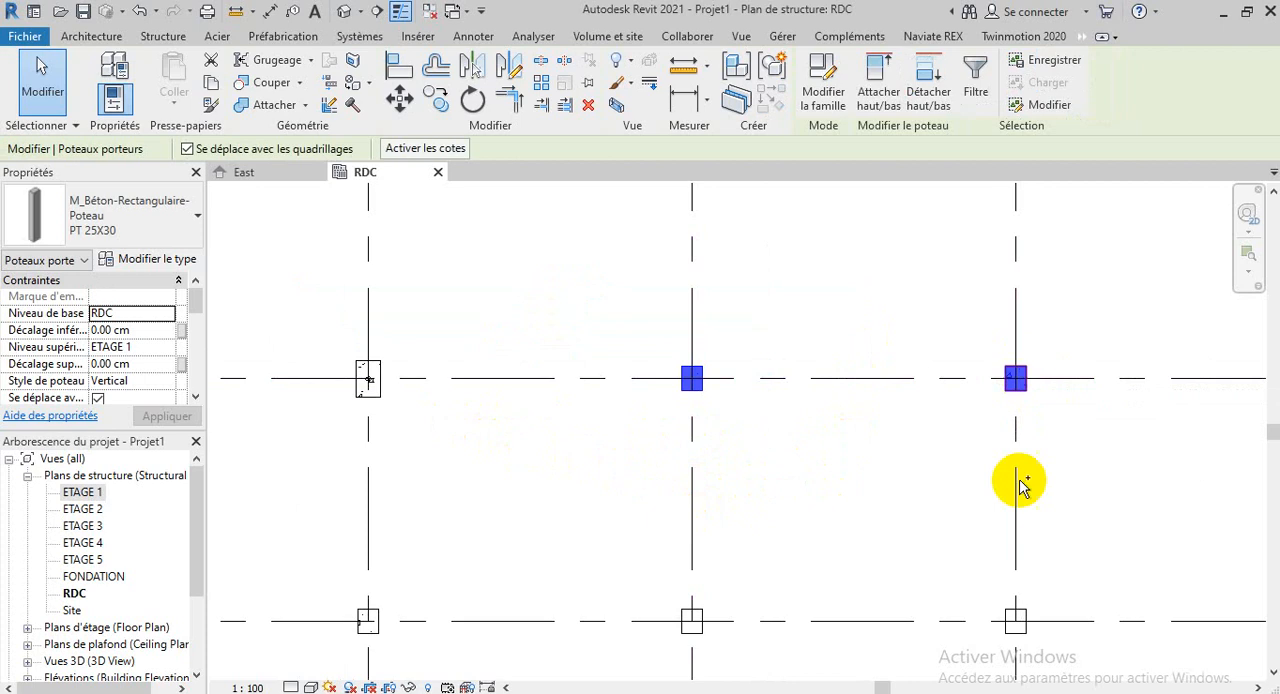
ctrl+click(1016, 621)
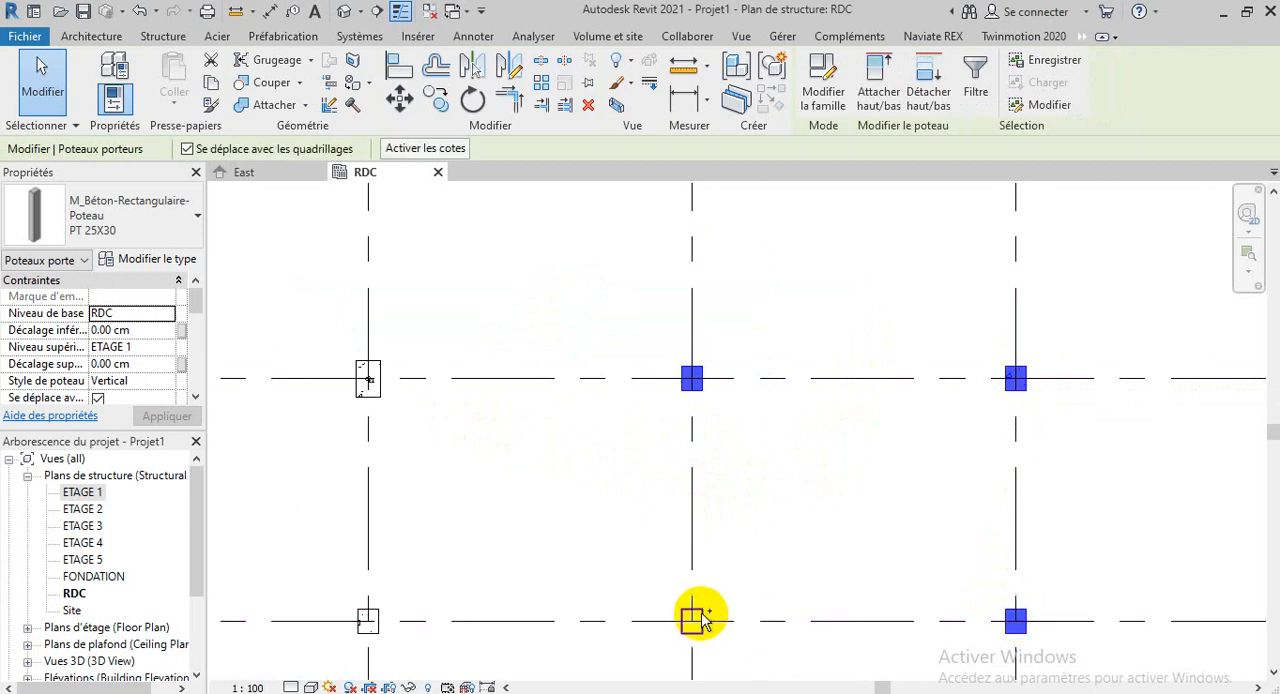
ctrl+click(699, 621)
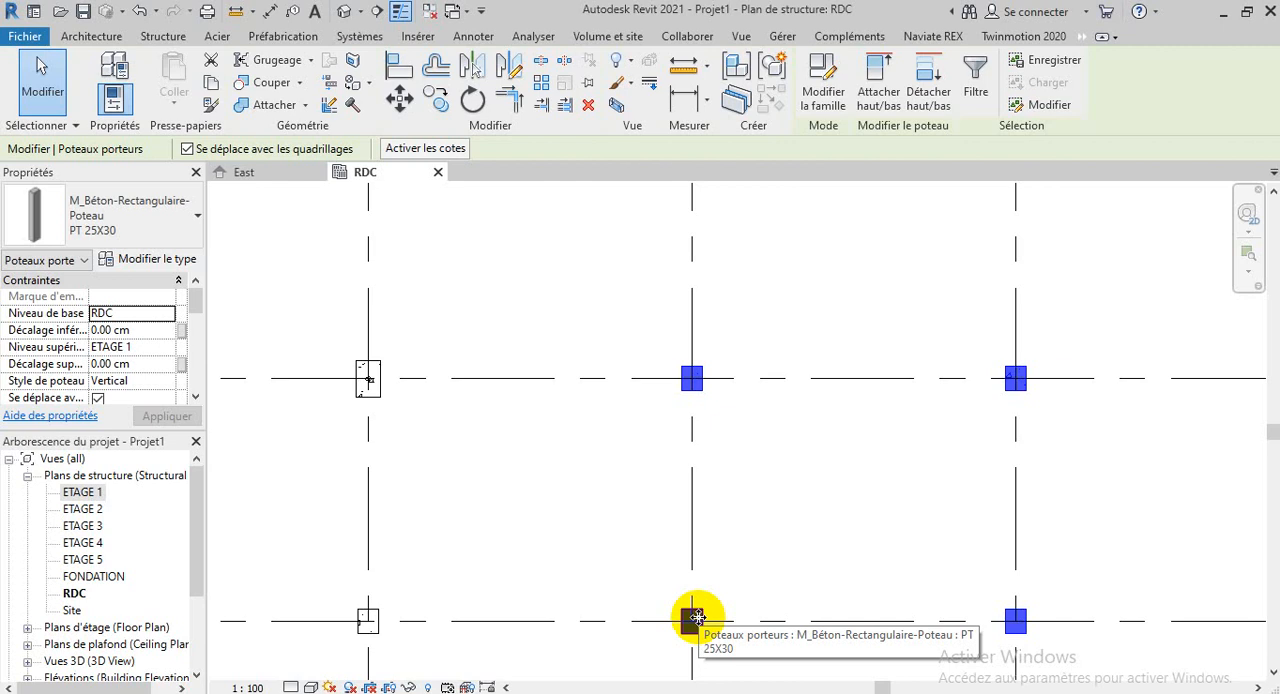
click(750, 547)
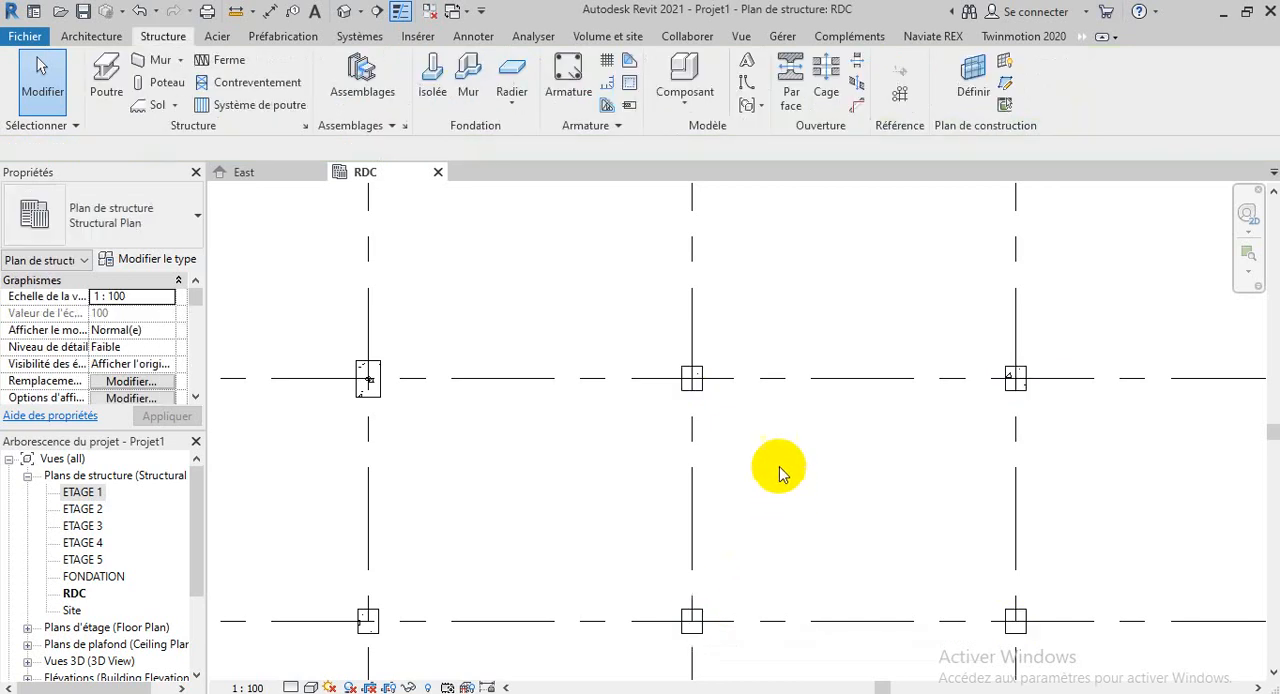
Select all instances of the PT 25X30 column type visible in the view, starting from the column at B-6
click(692, 379)
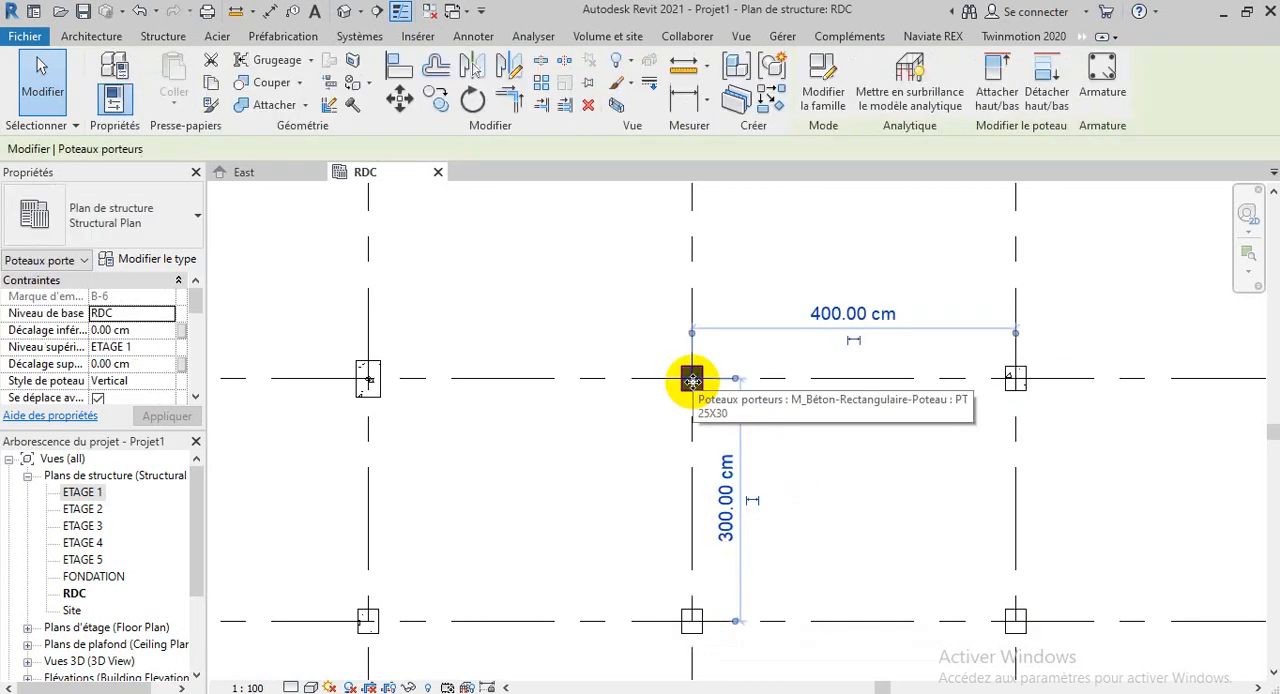
right_click(692, 381)
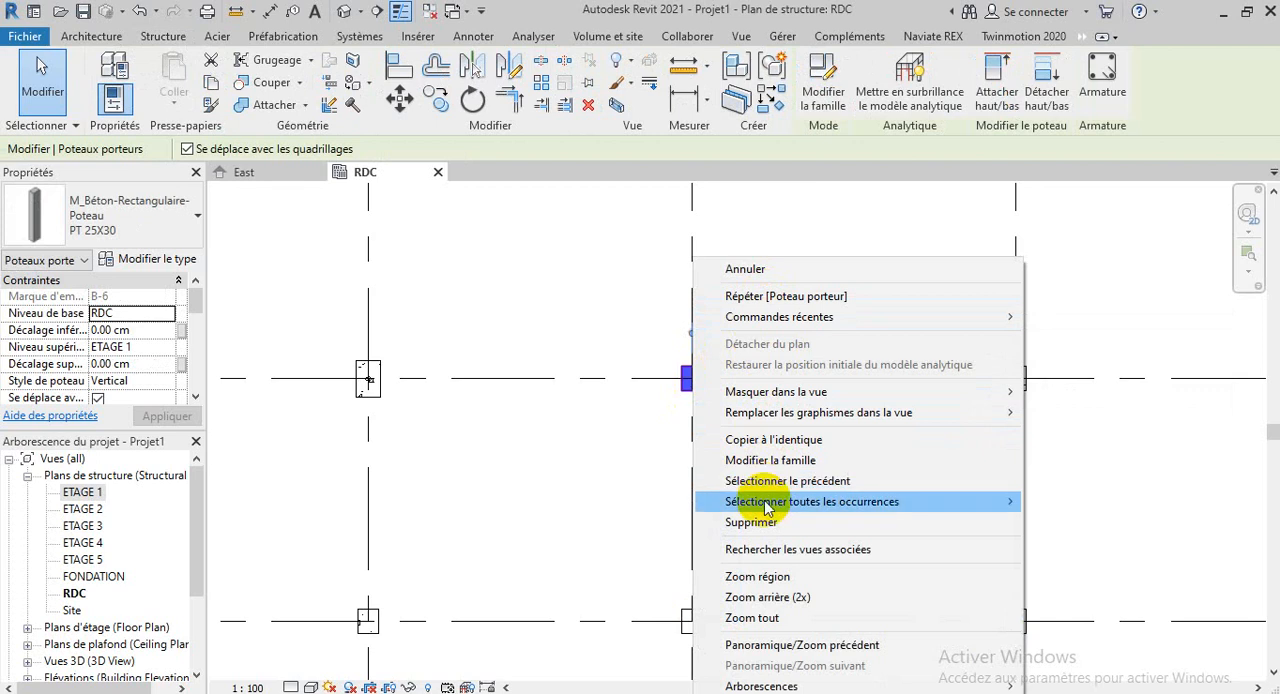
mouse_move(765, 503)
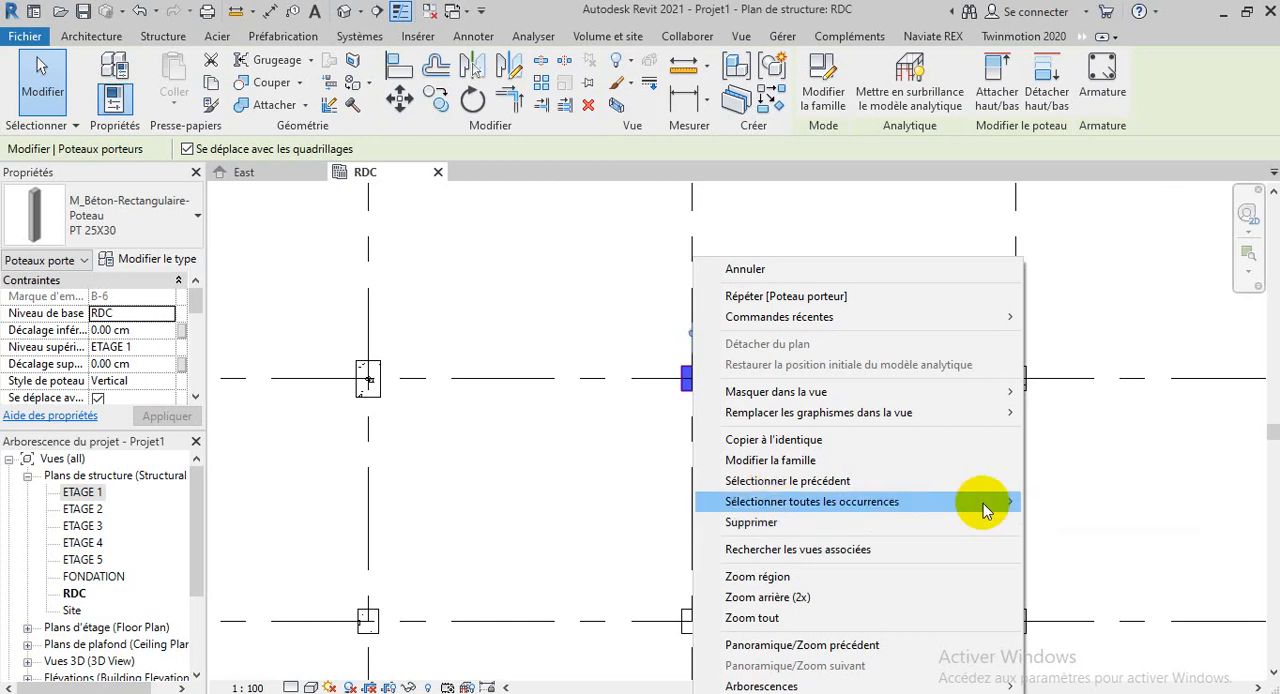
click(1087, 505)
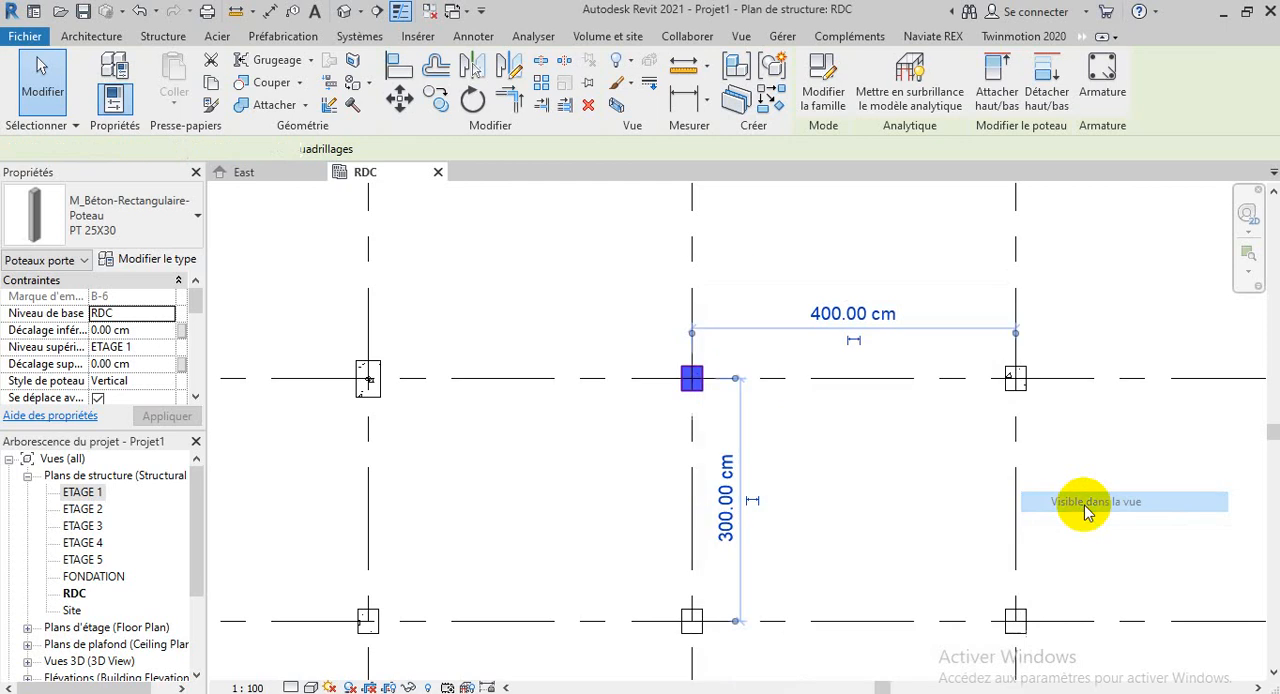
scroll(714, 400, down, 5)
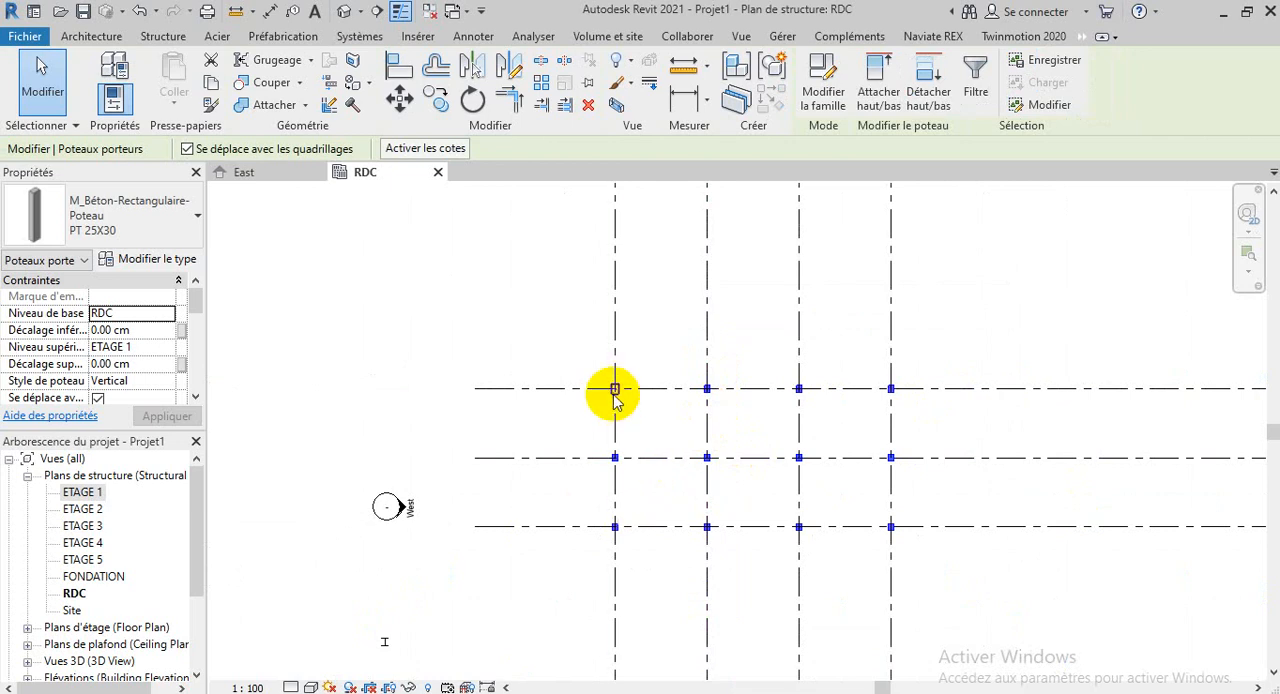
scroll(615, 388, up, 3)
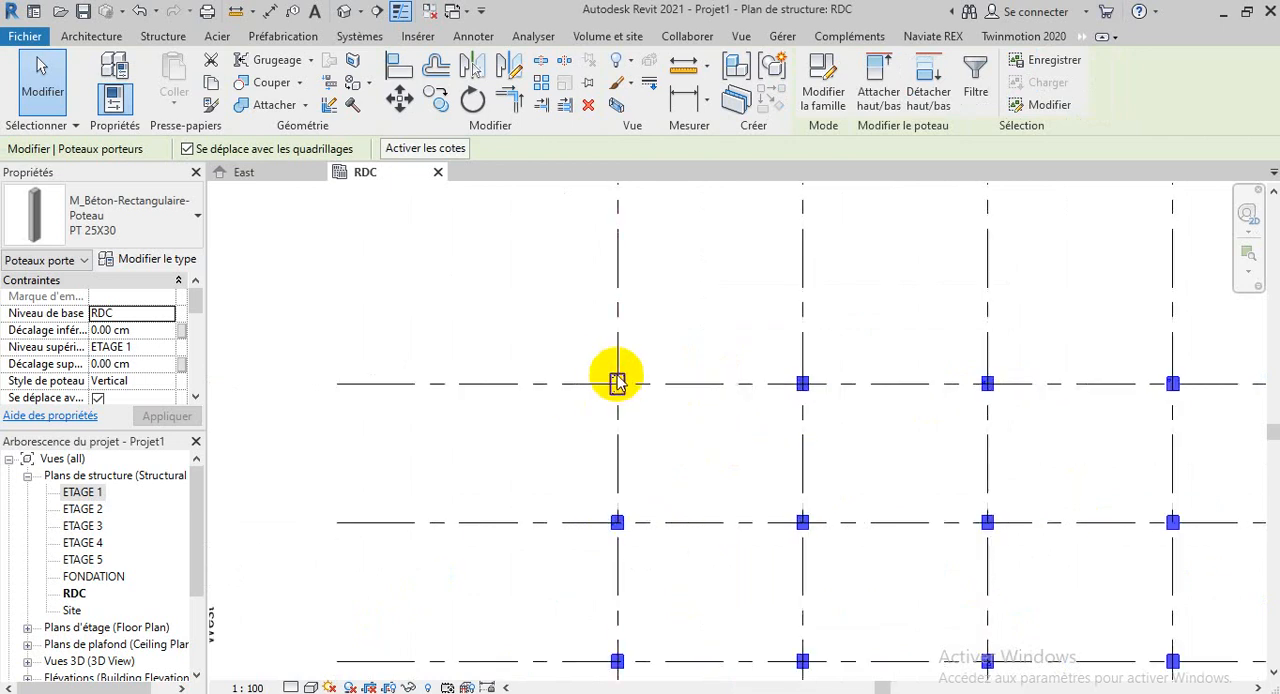
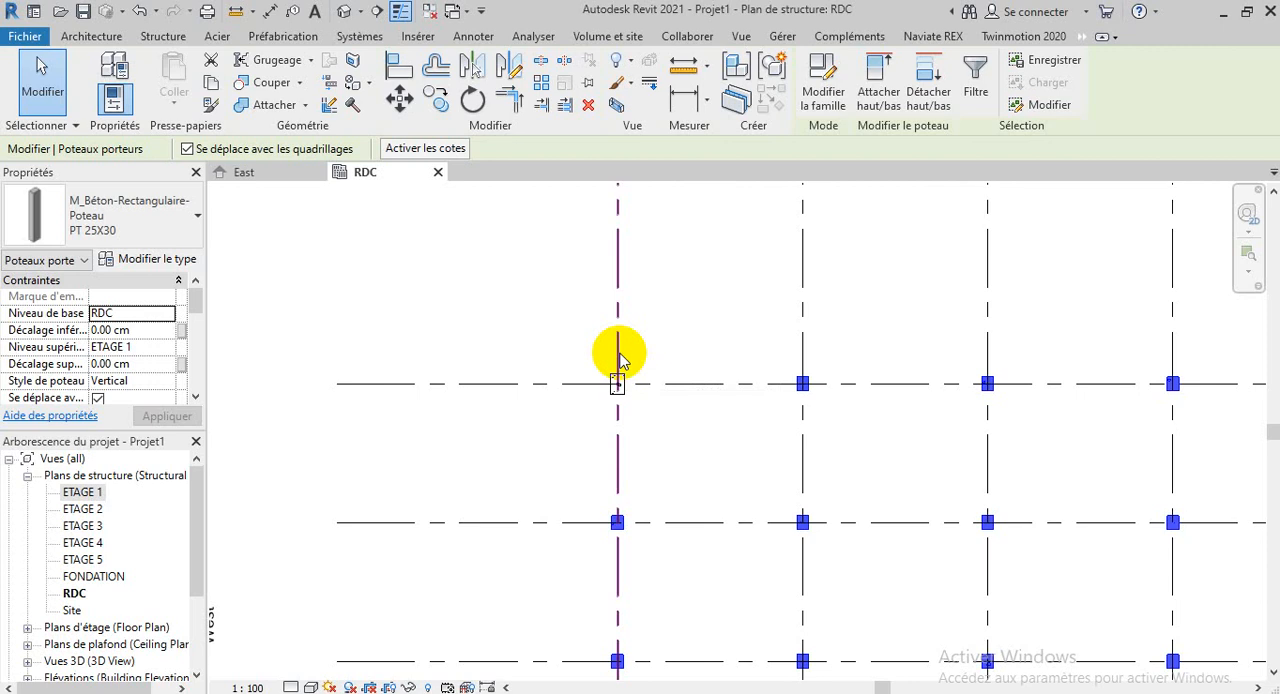
Delete all the selected PT 25X30 columns, keeping the larger column at grid intersection A-6
click(589, 104)
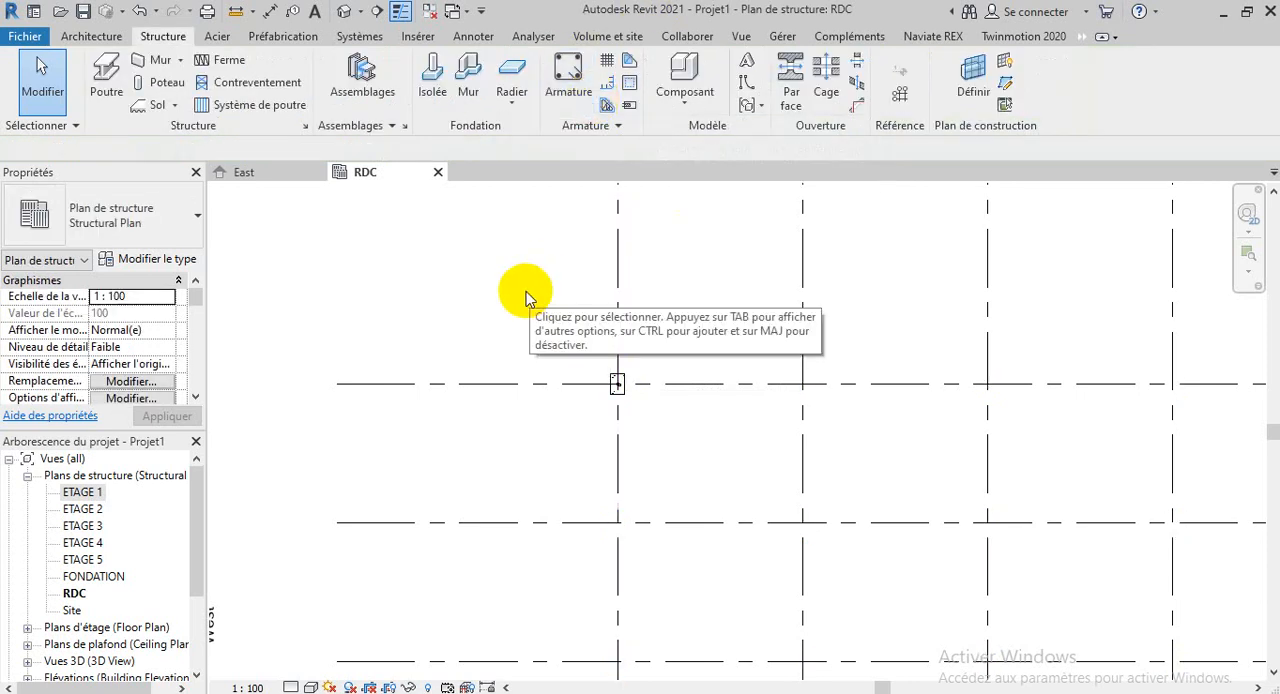
scroll(400, 275, down, 2)
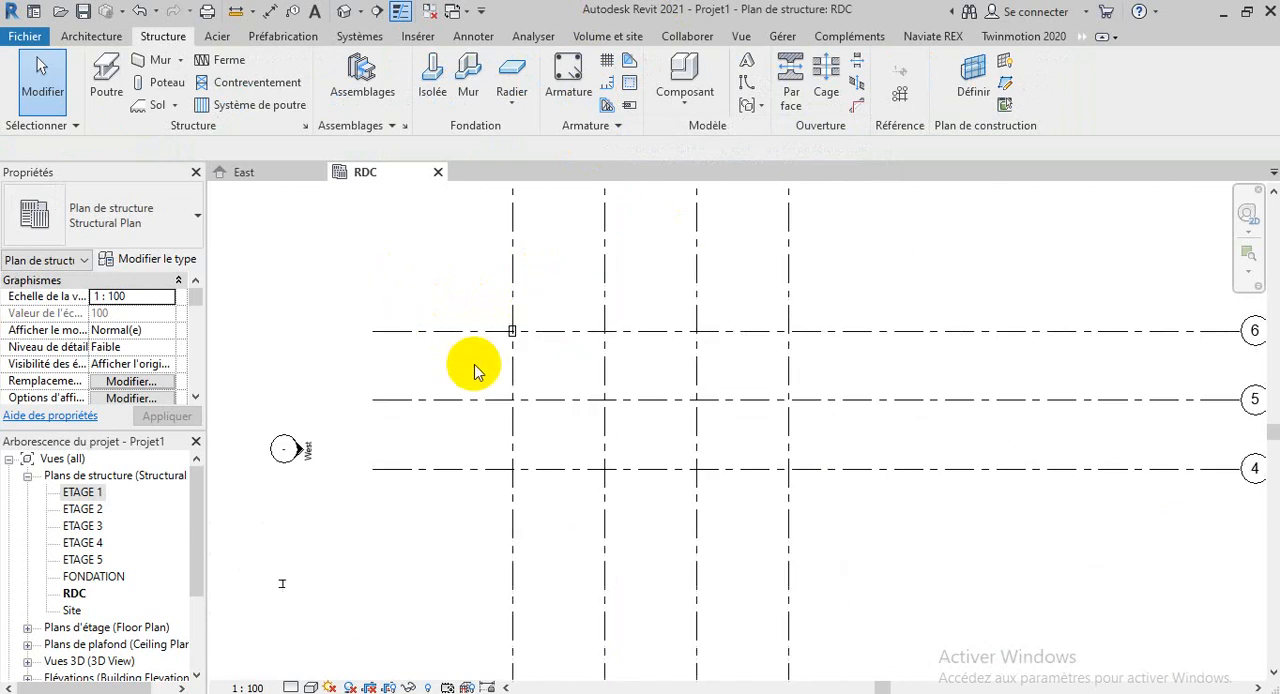
scroll(477, 366, up, 1)
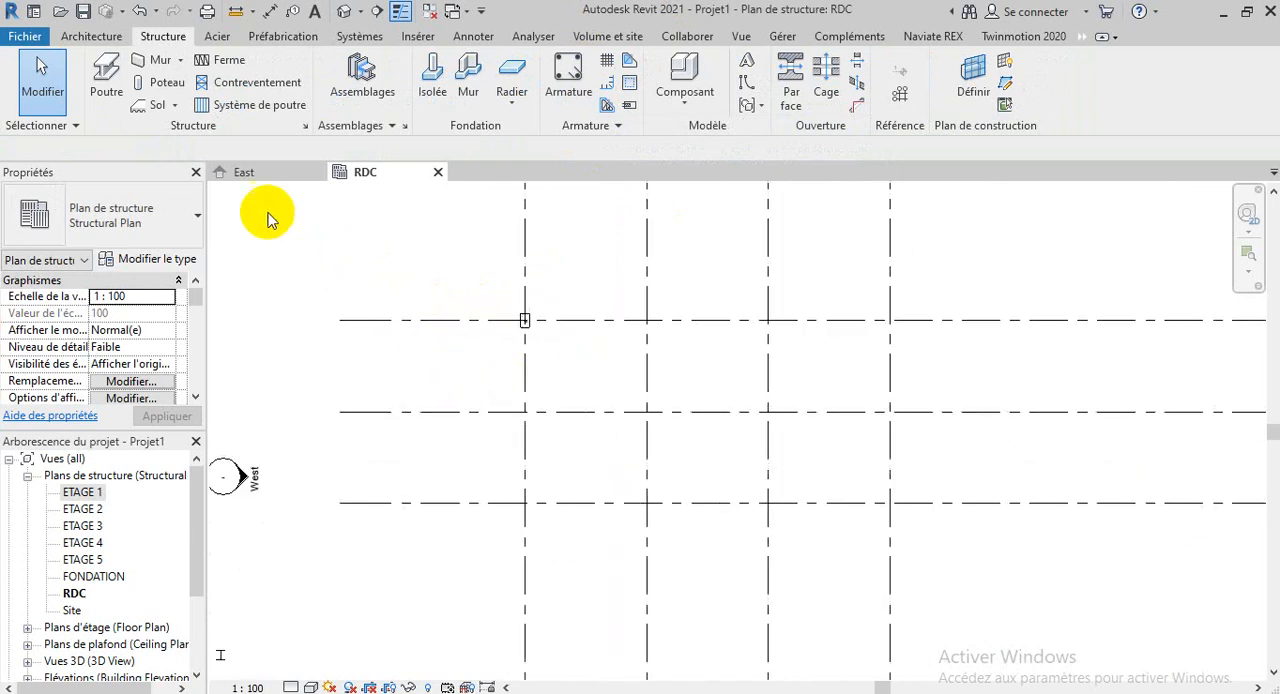
Place vertical PT 25X30 columns up to ETAGE 1 at all intersections of grids B to D with 4 to 6, and end the command
click(150, 83)
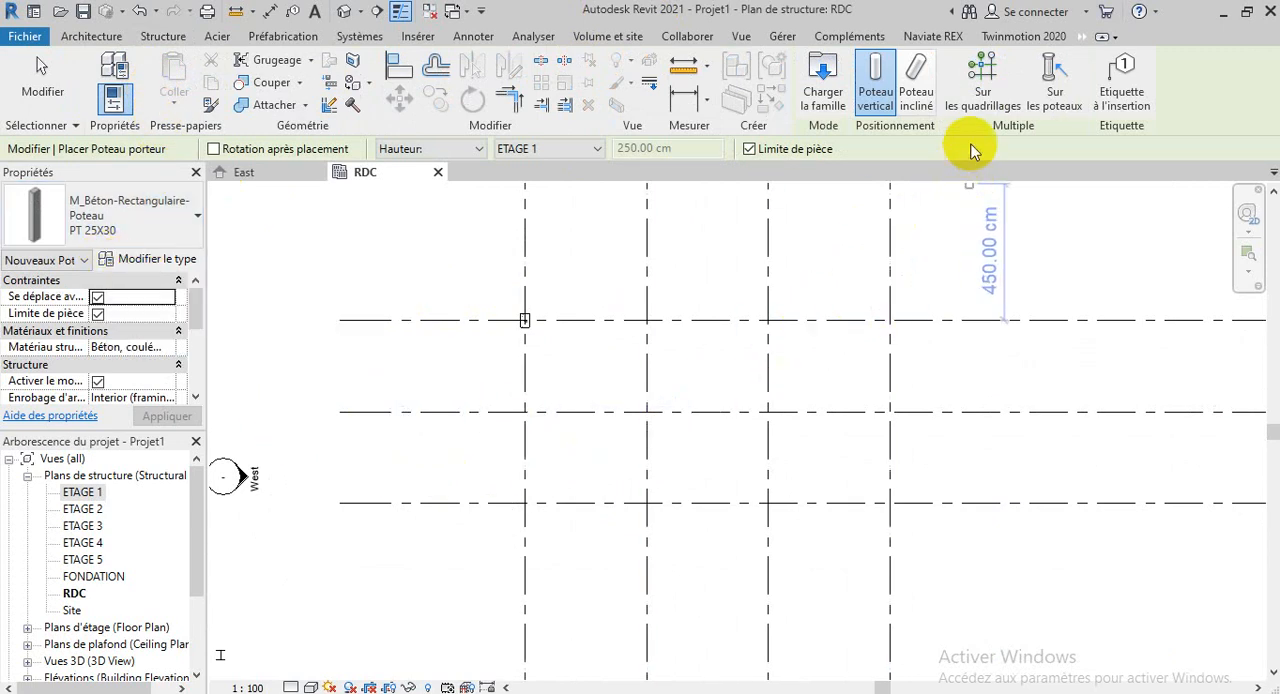
click(985, 72)
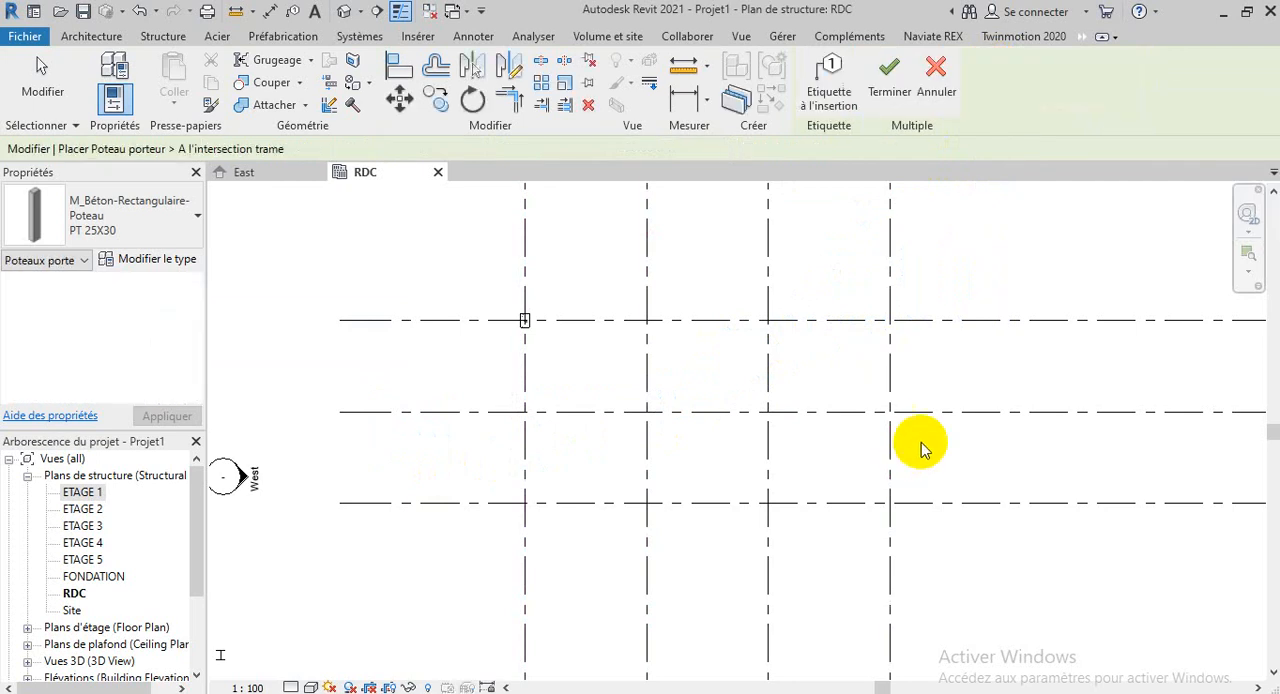
drag(940, 293, 615, 605)
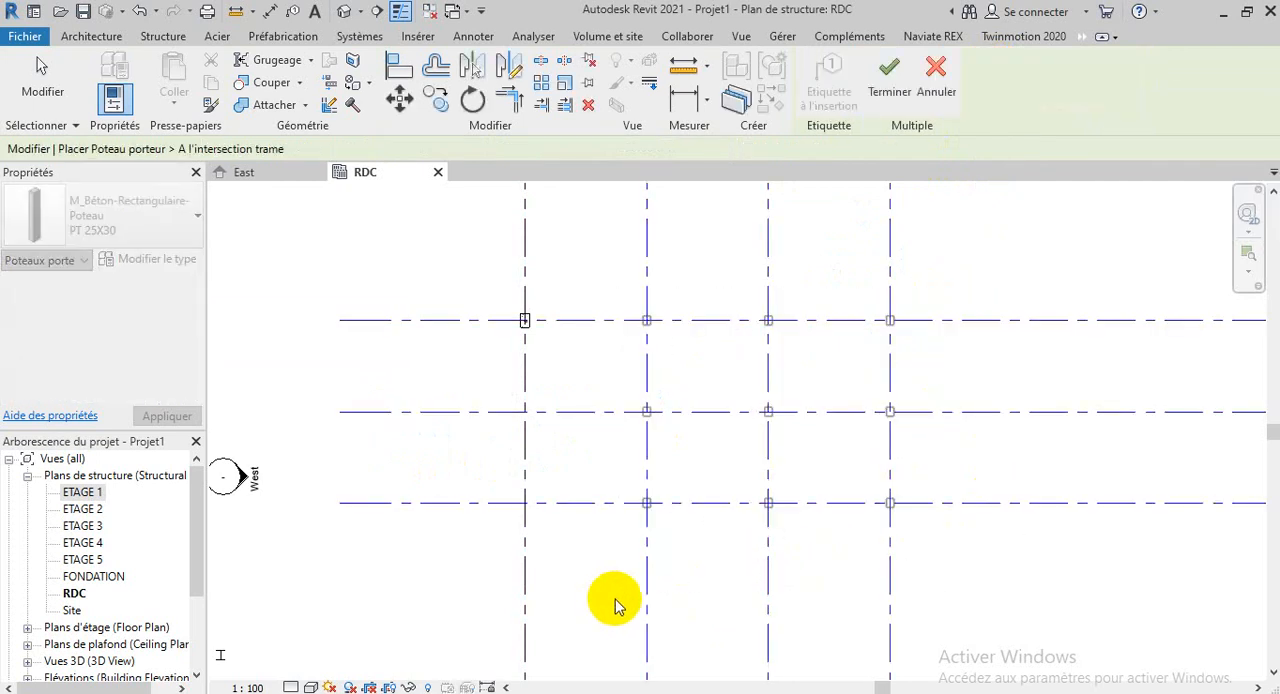
scroll(770, 322, up, 4)
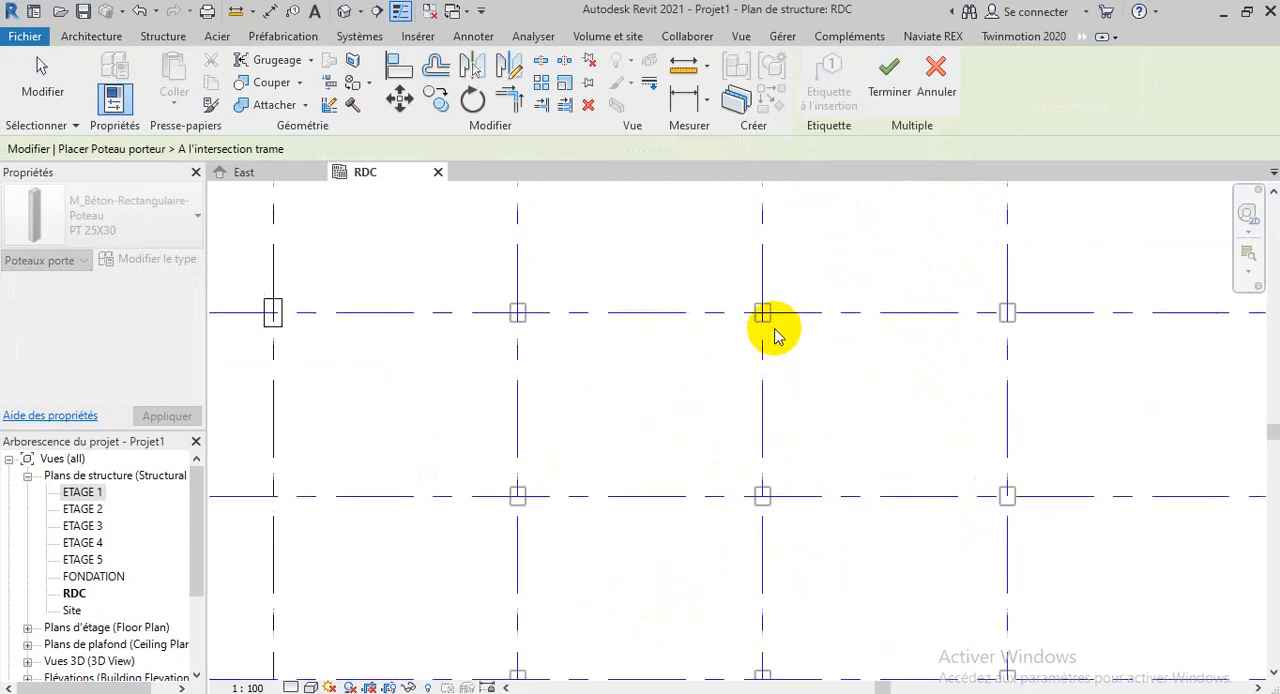
scroll(778, 337, up, 1)
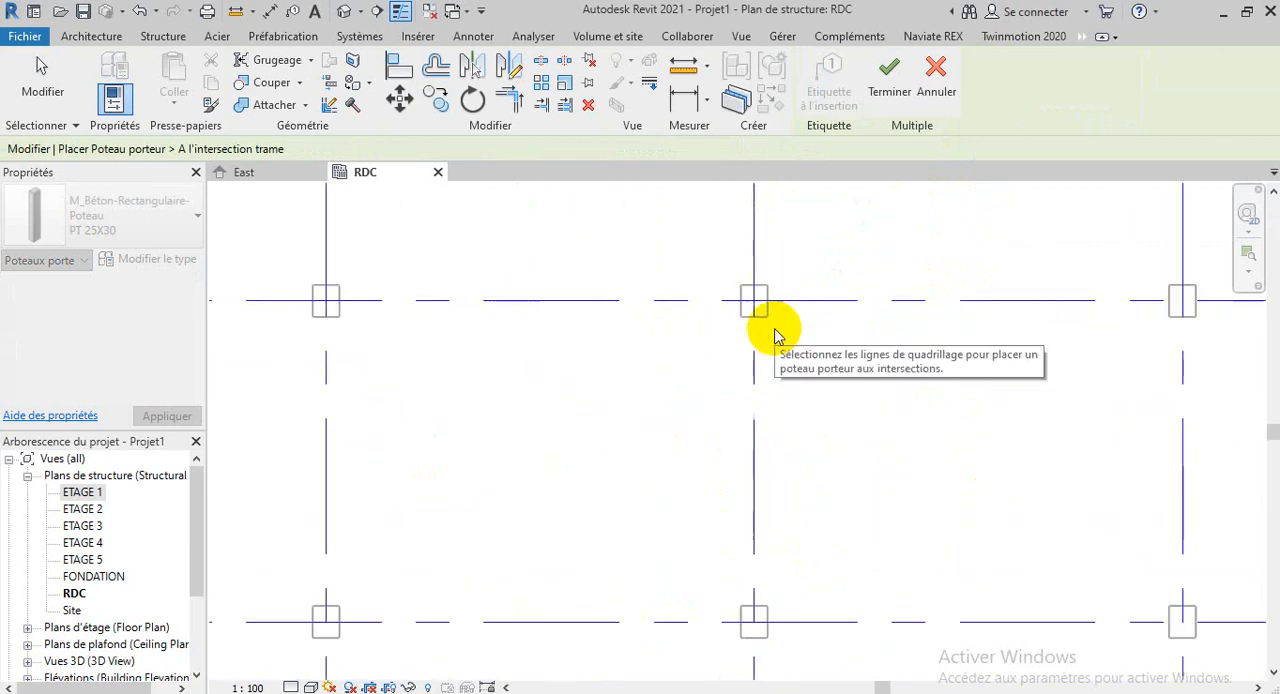
click(882, 73)
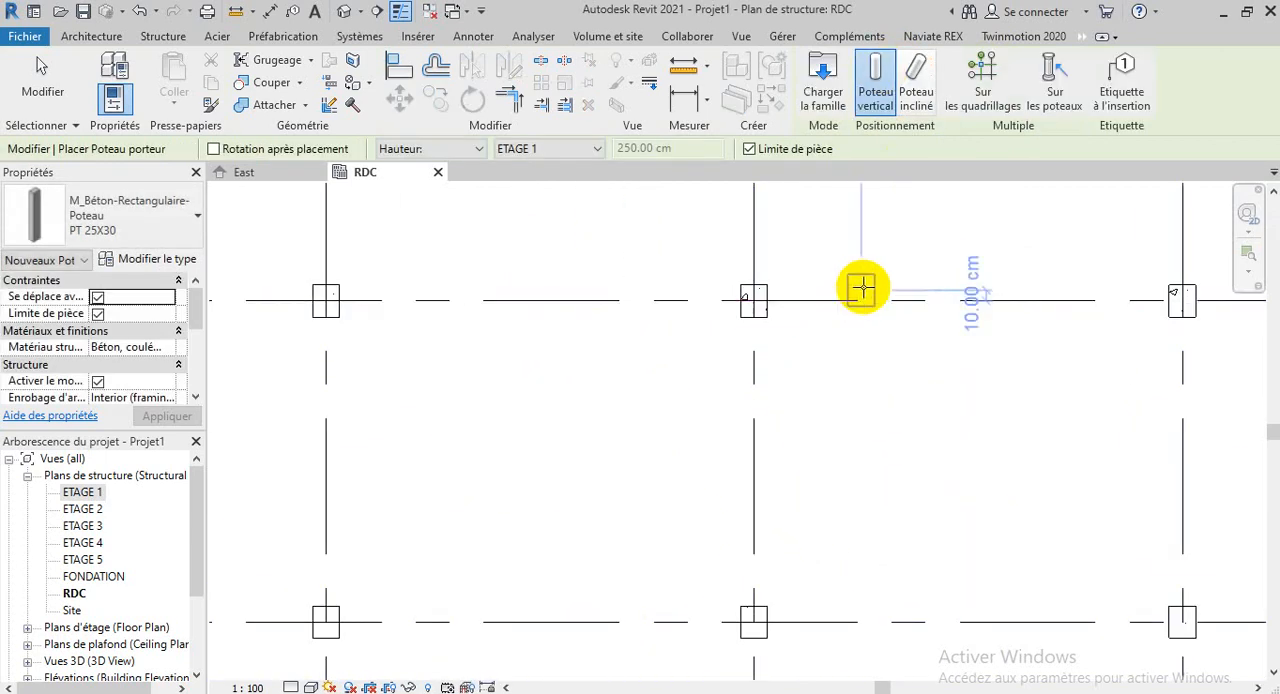
scroll(862, 290, down, 2)
scroll(863, 291, down, 2)
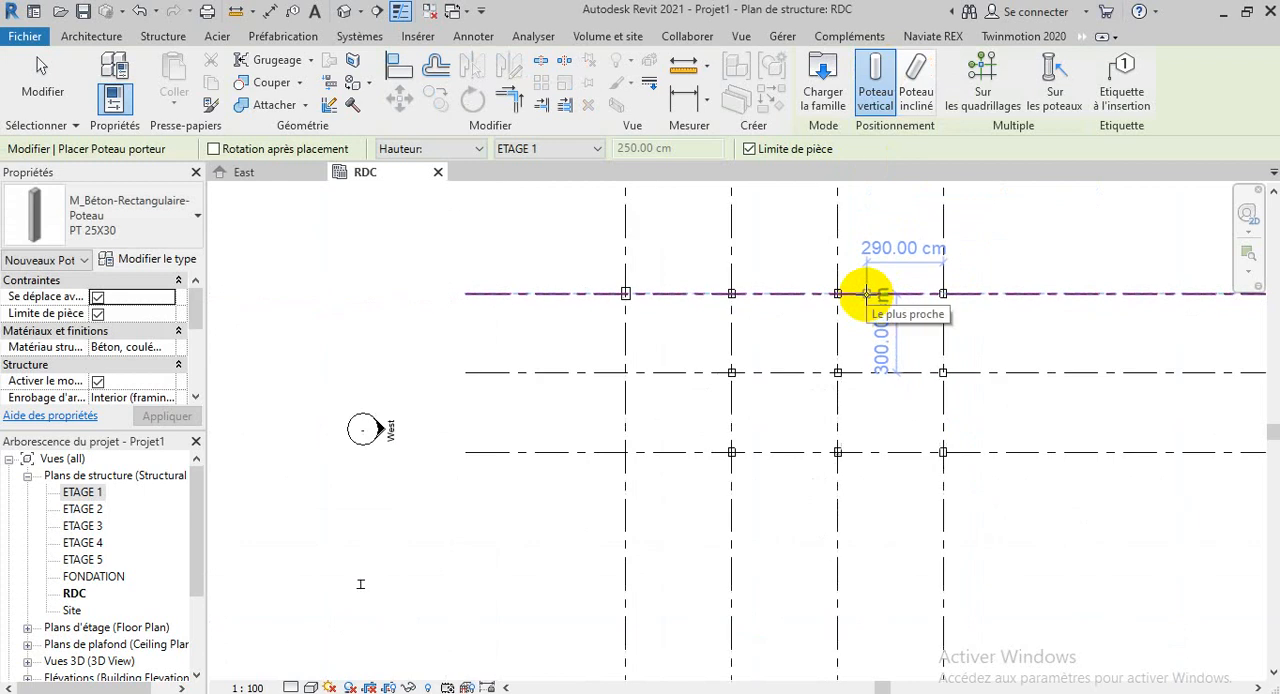
key(Escape)
key(Escape)
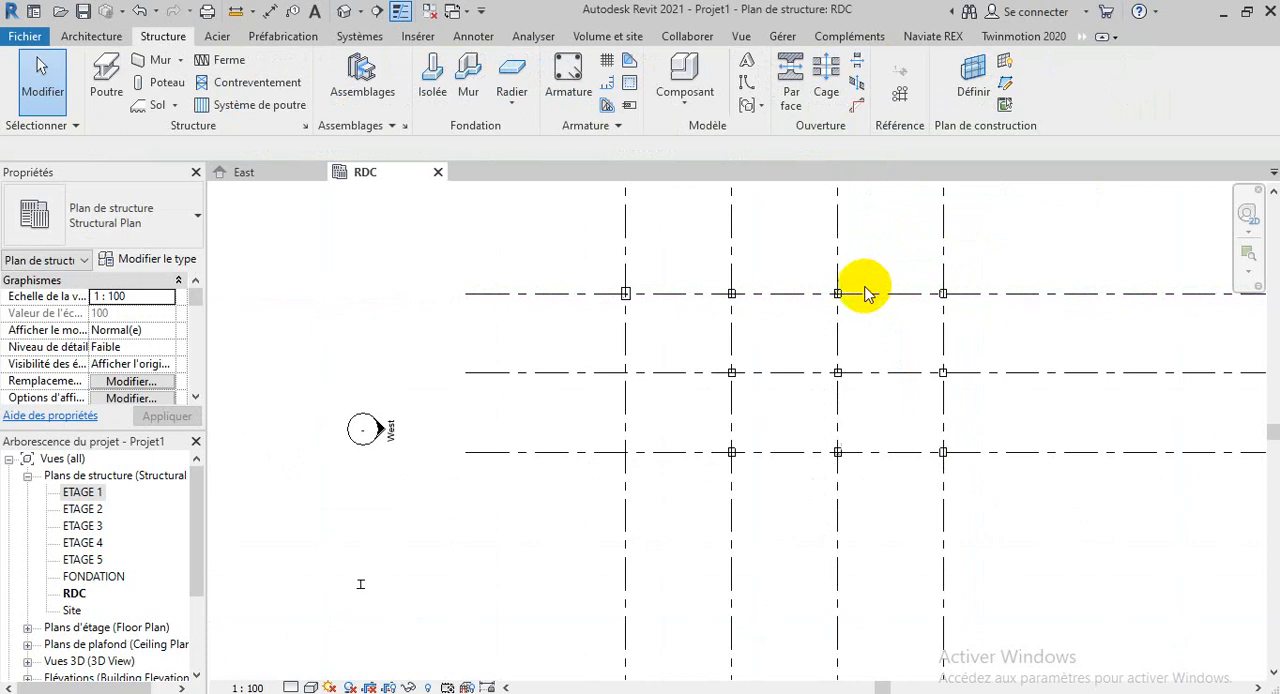
Undo the placement at grid intersections and the earlier column deletion, and redo the deletion
click(140, 9)
click(140, 9)
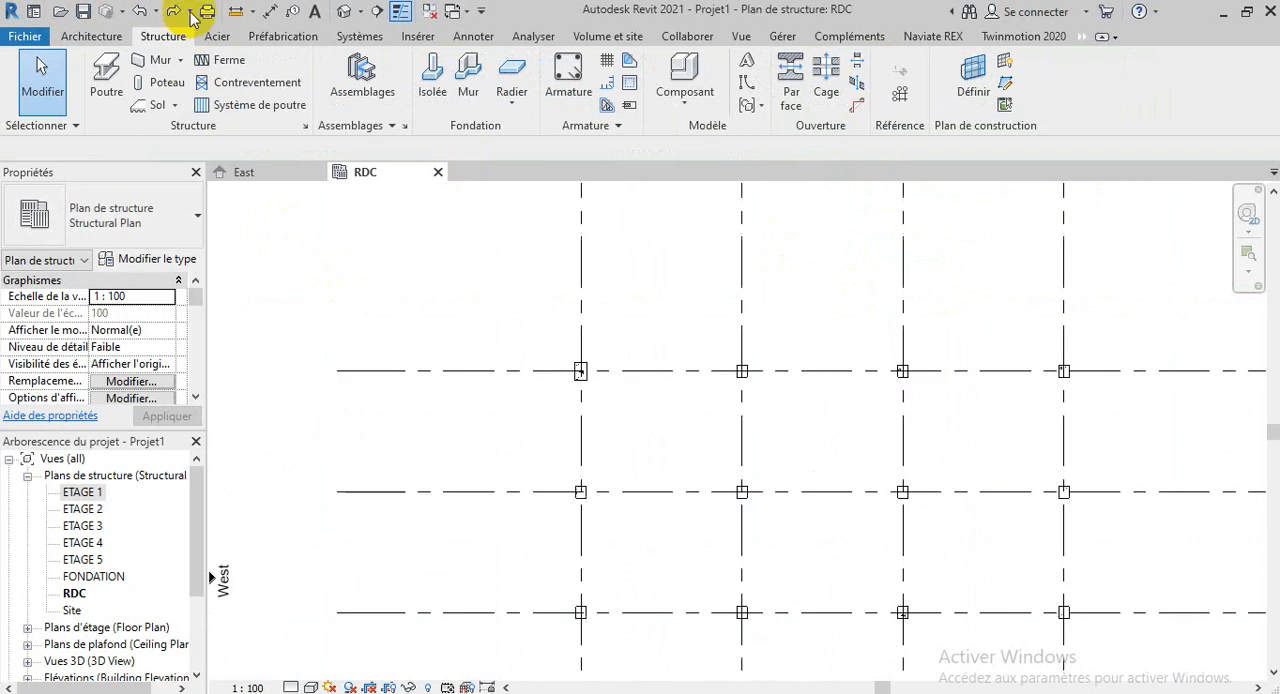
click(172, 11)
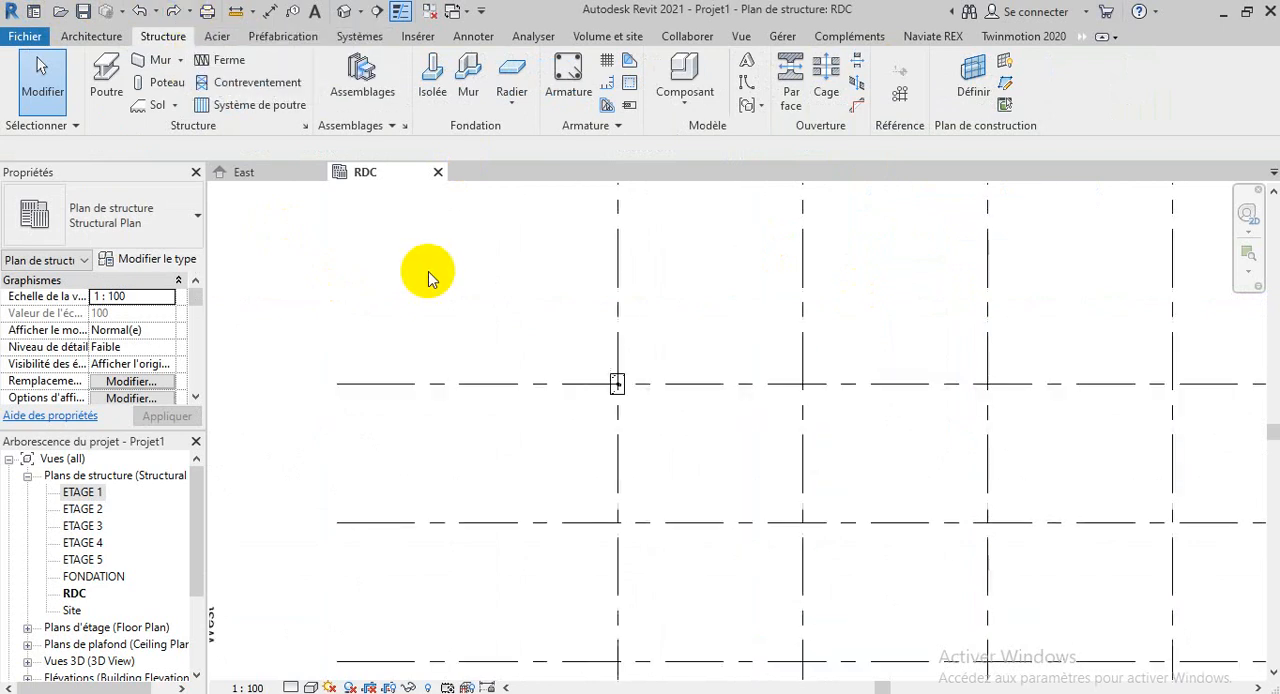
Use placement at grids to add vertical PT 25X30 columns up to ETAGE 1 where grids B, C and D cross 4, 5 and 6
scroll(428, 271, down, 3)
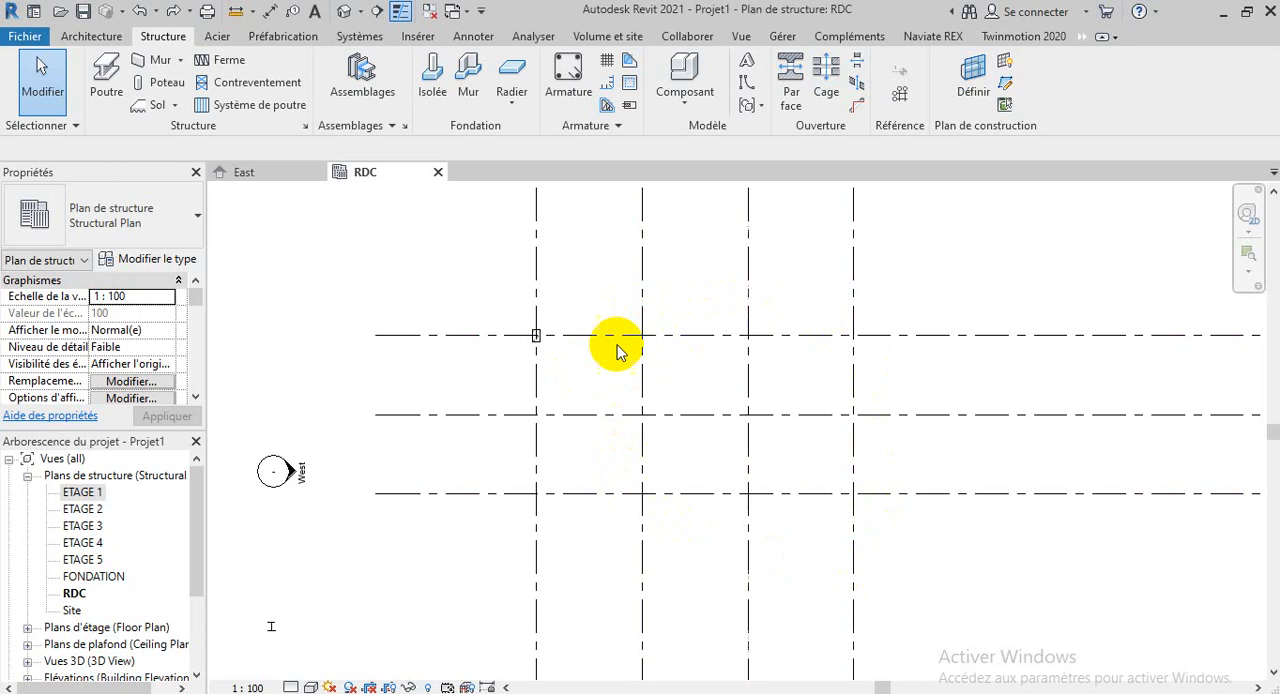
click(160, 82)
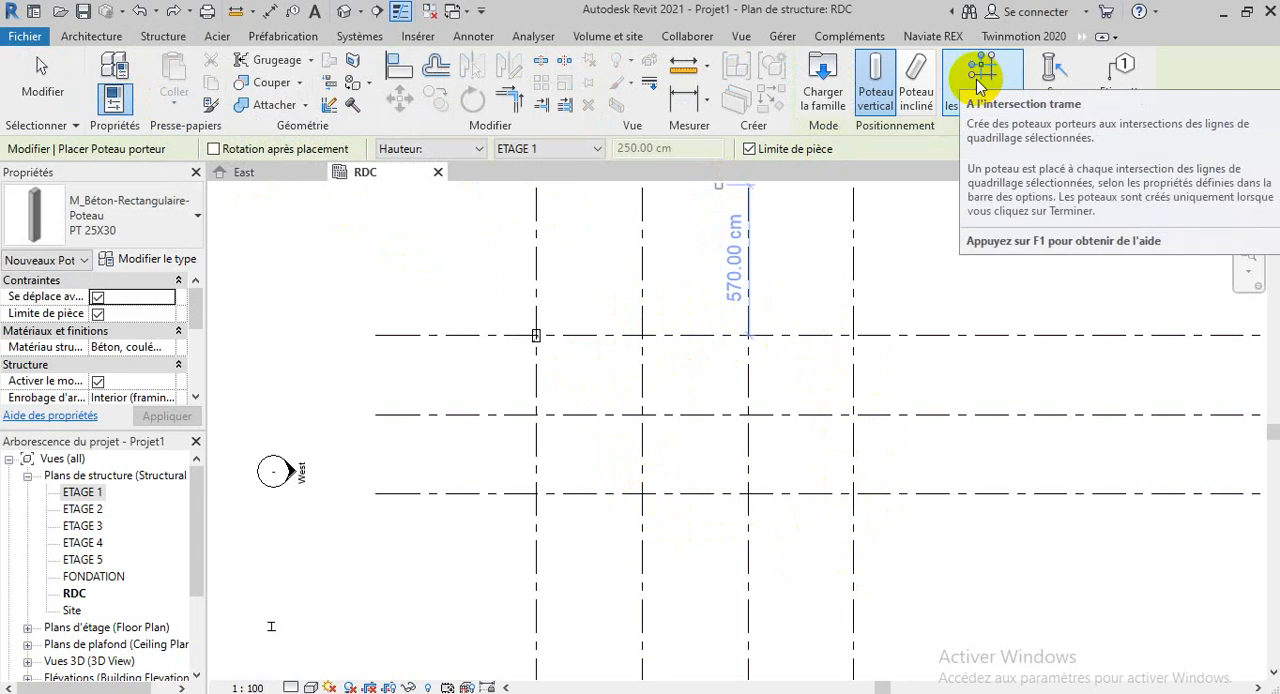
click(978, 82)
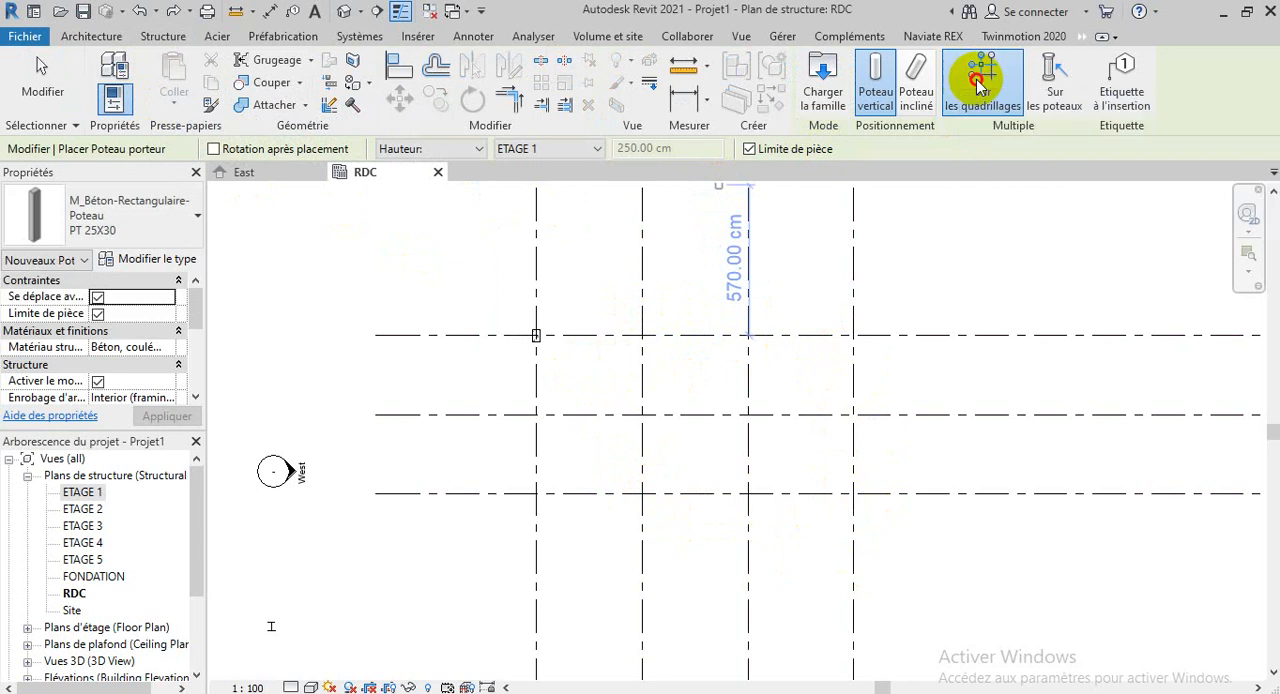
drag(907, 296, 600, 563)
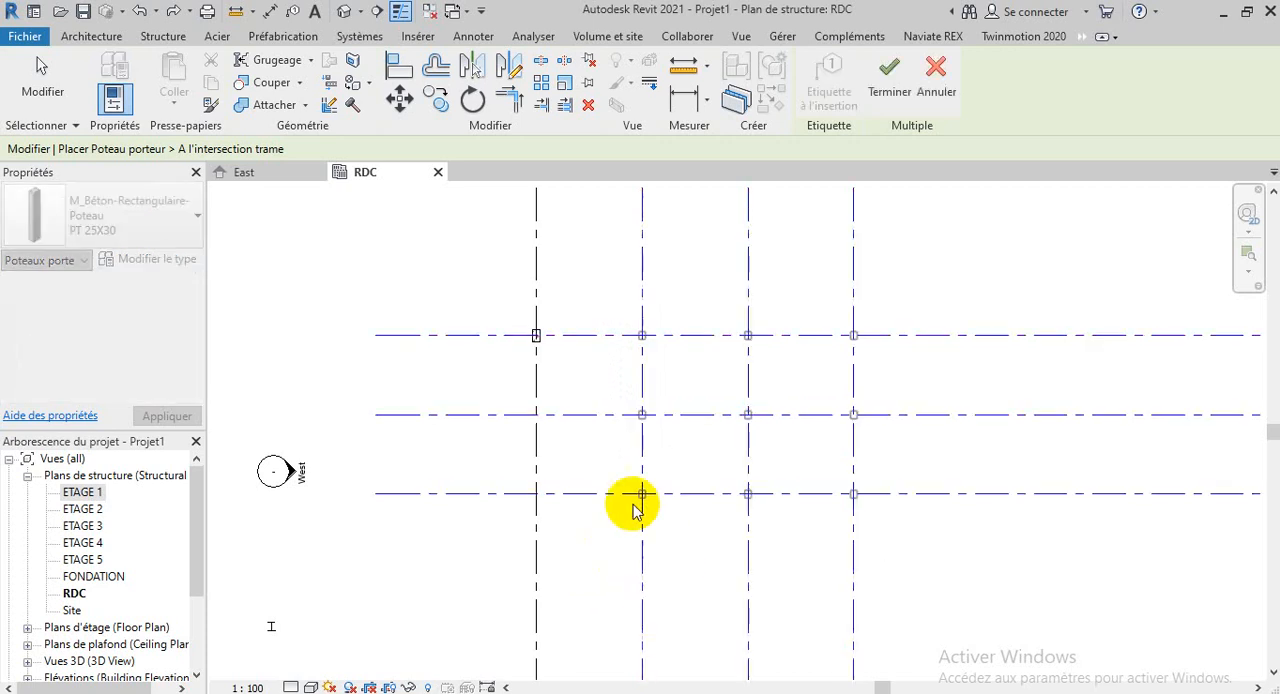
scroll(660, 580, up, 3)
scroll(677, 594, up, 3)
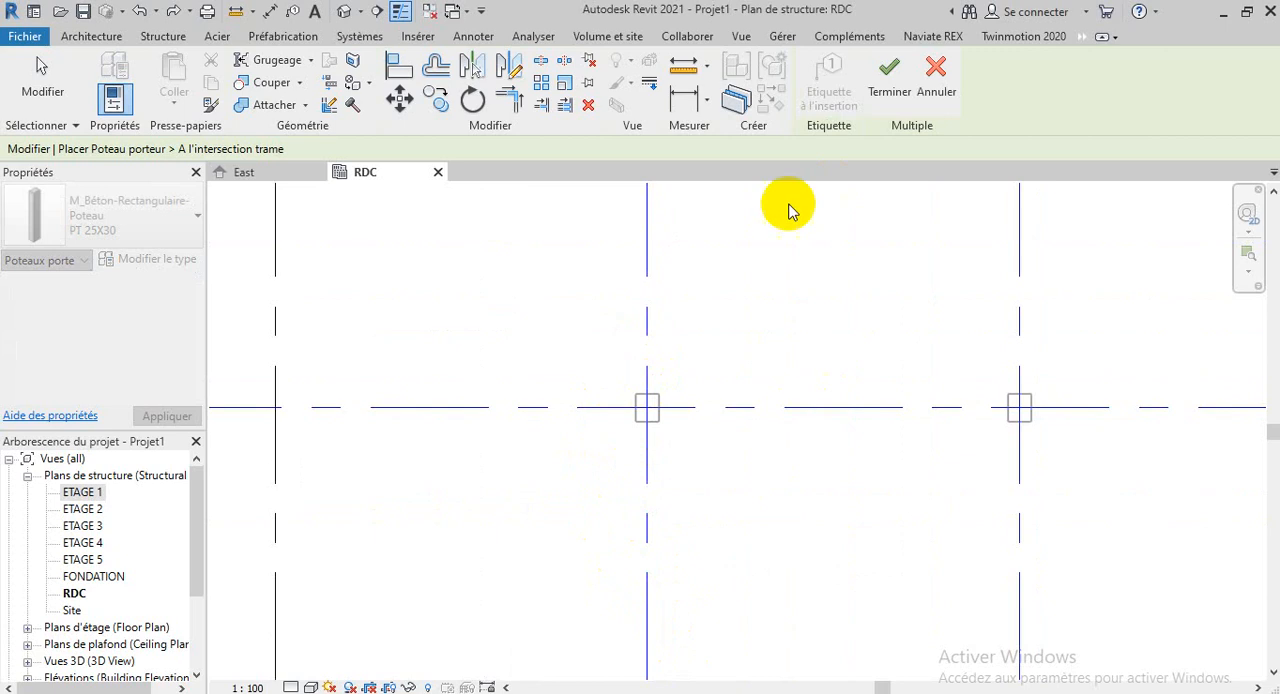
click(900, 85)
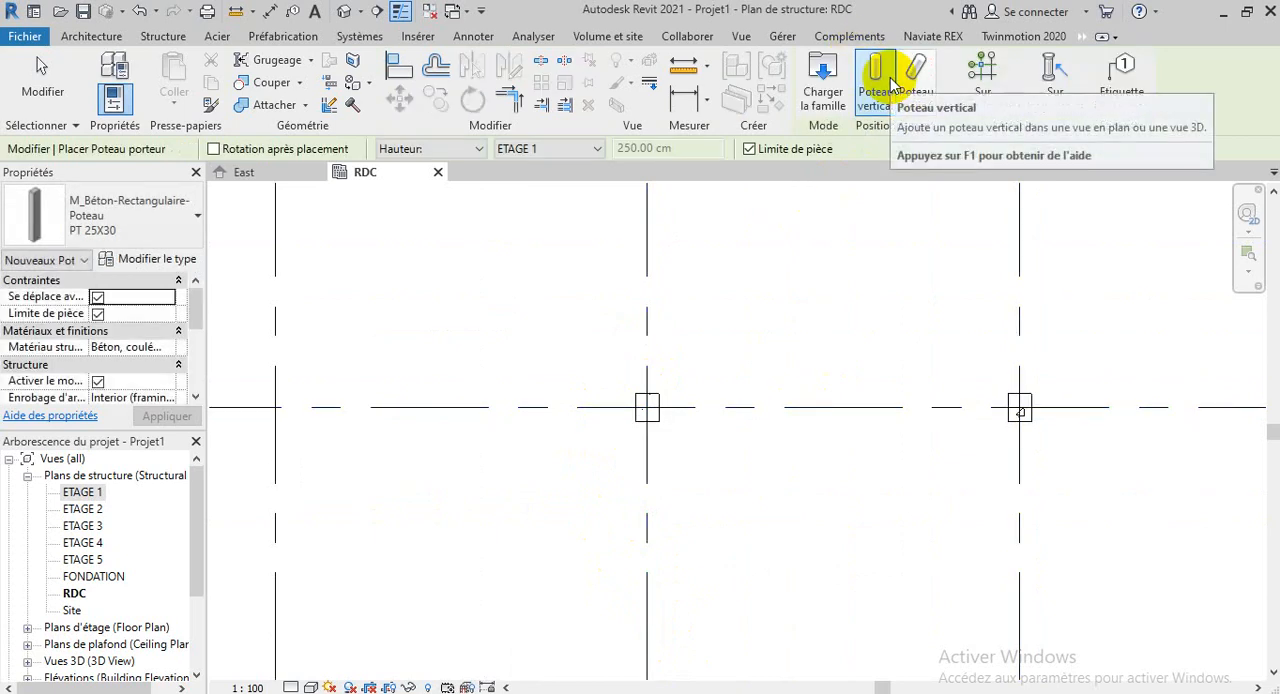
scroll(866, 457, down, 5)
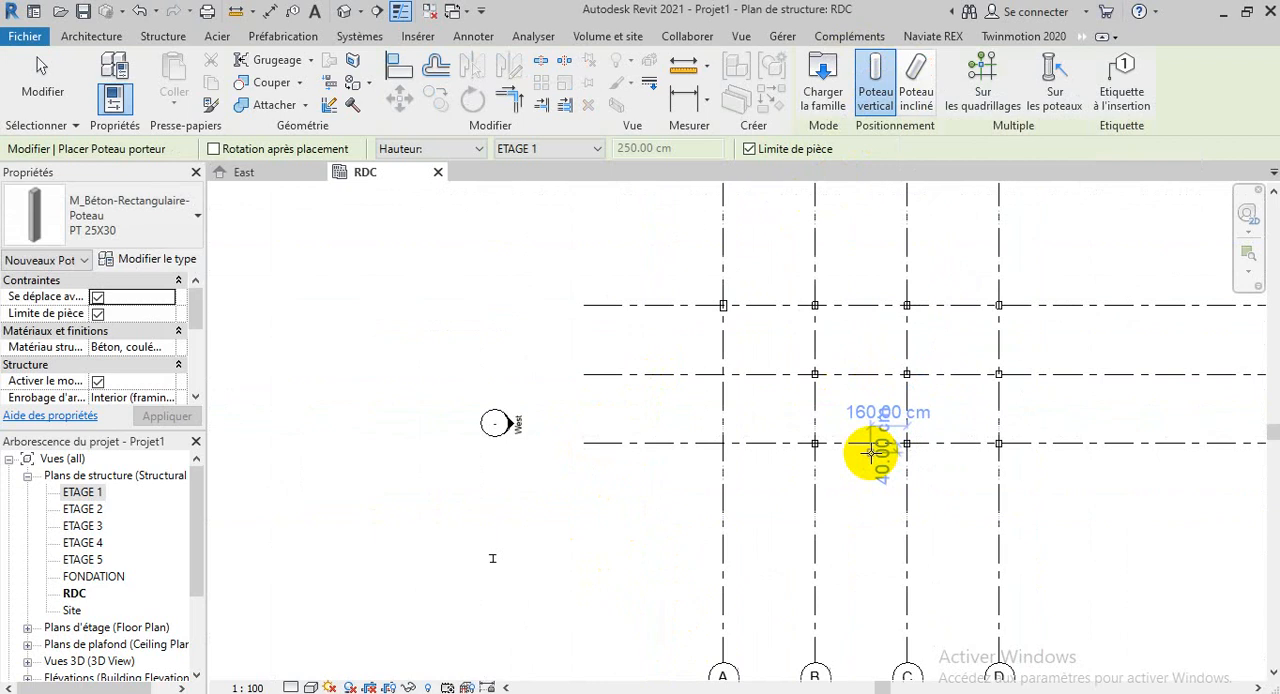
scroll(957, 447, up, 3)
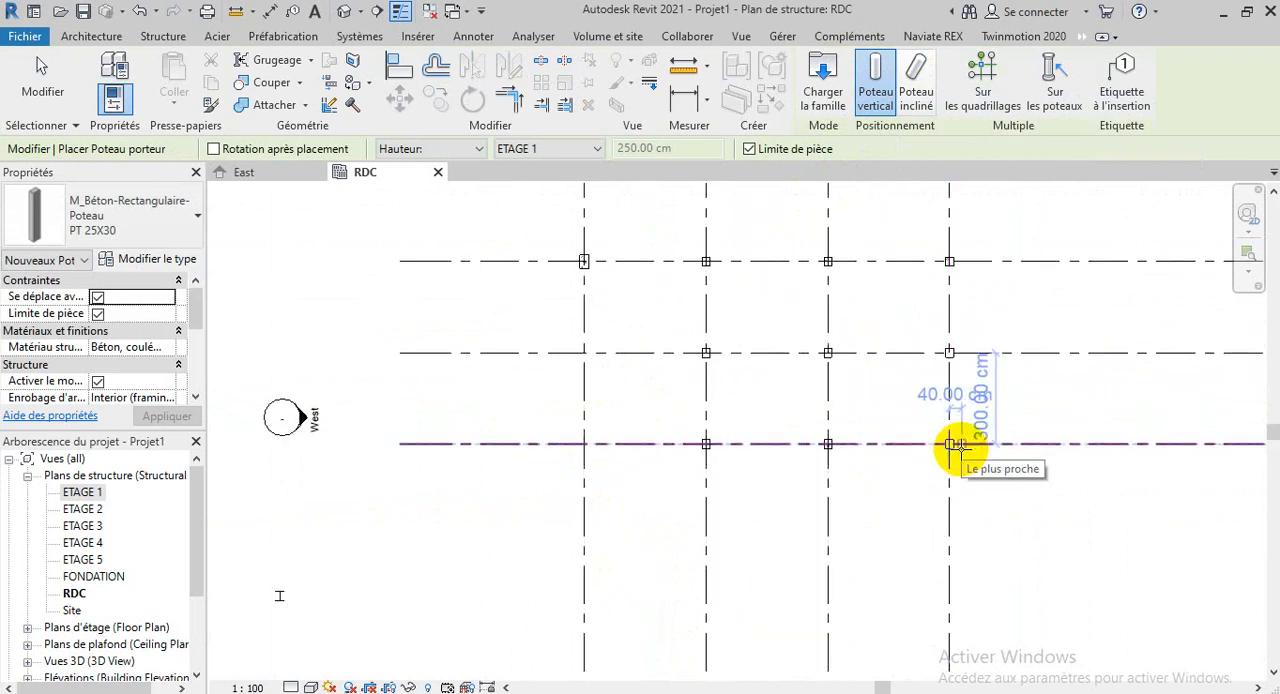
key(Escape)
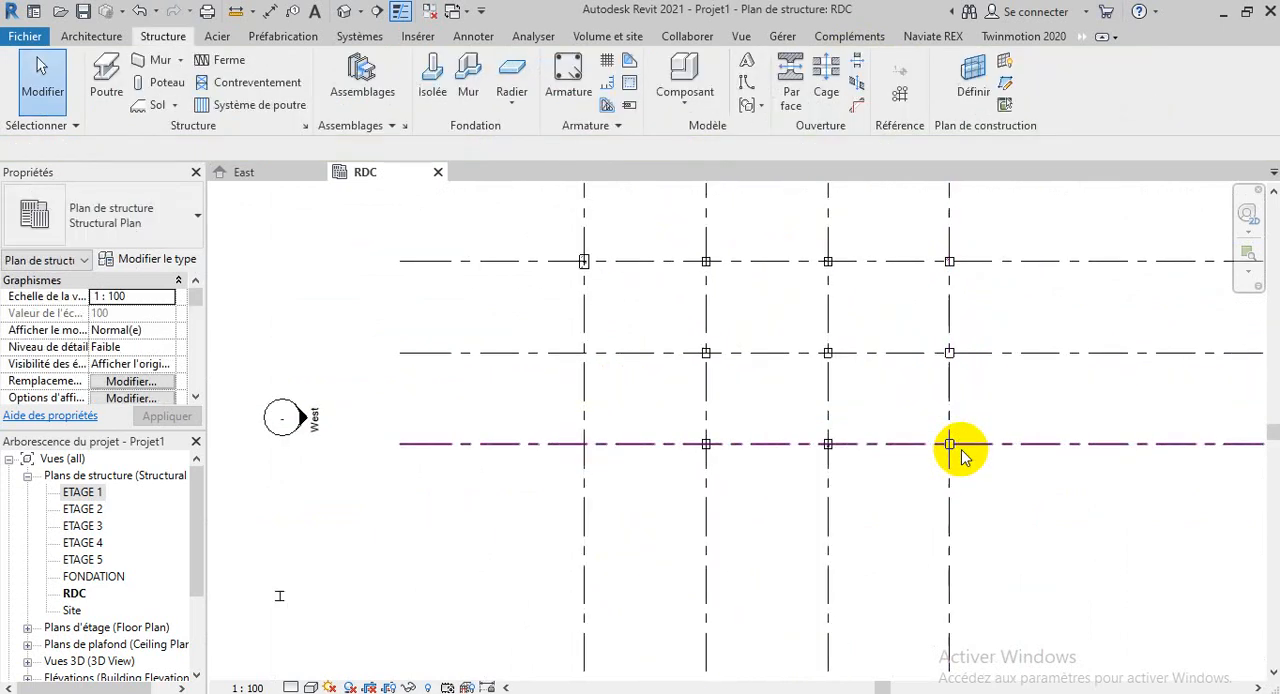
Select all instances visible in the view of the column type at D-4, check which columns are included, and clear the selection
scroll(961, 449, up, 6)
click(940, 436)
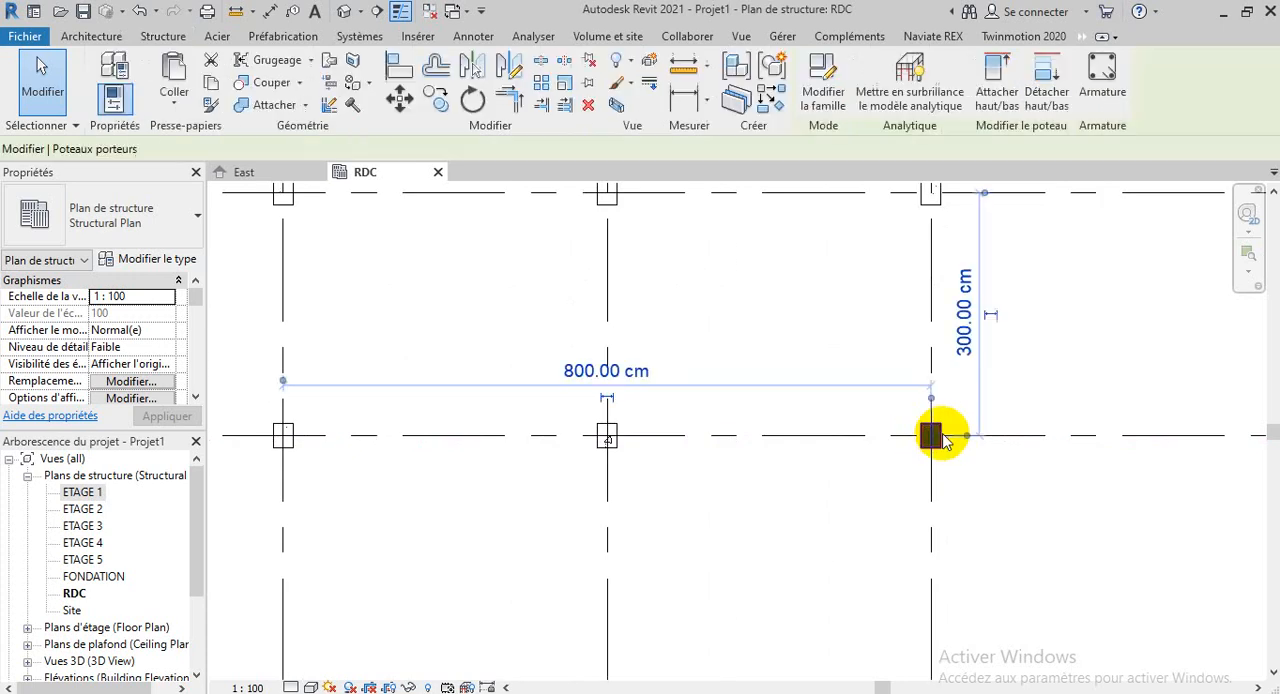
right_click(933, 433)
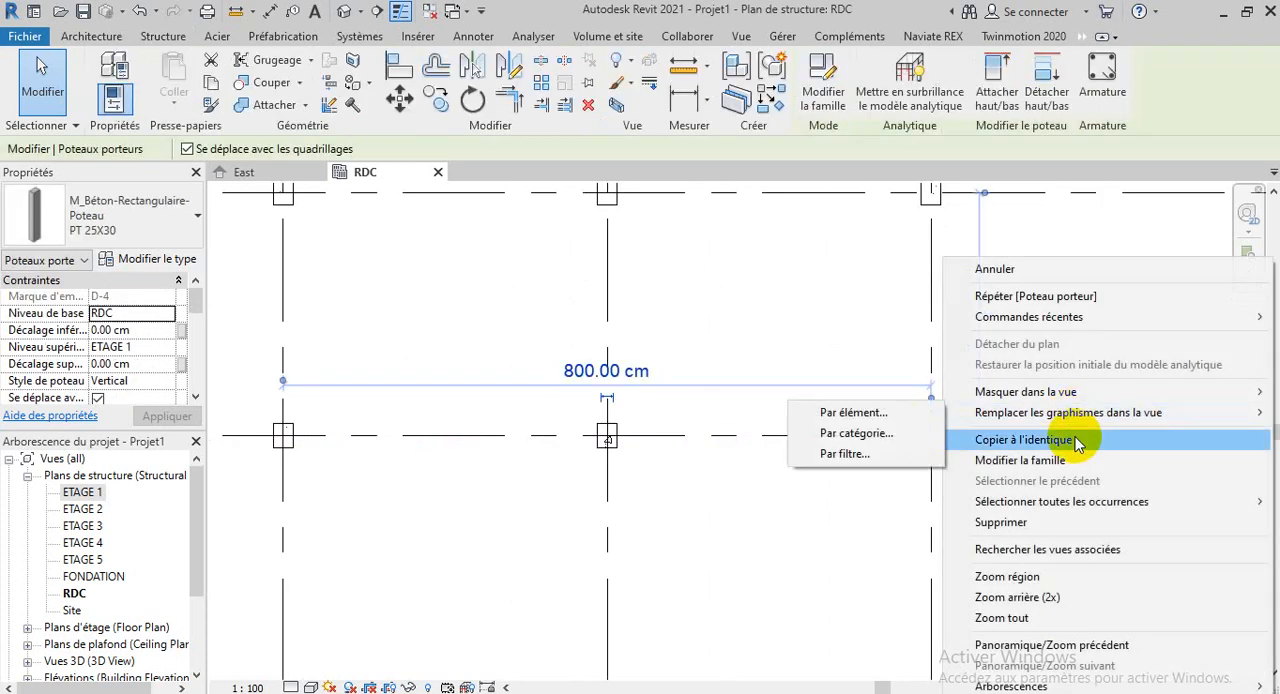
mouse_move(1073, 505)
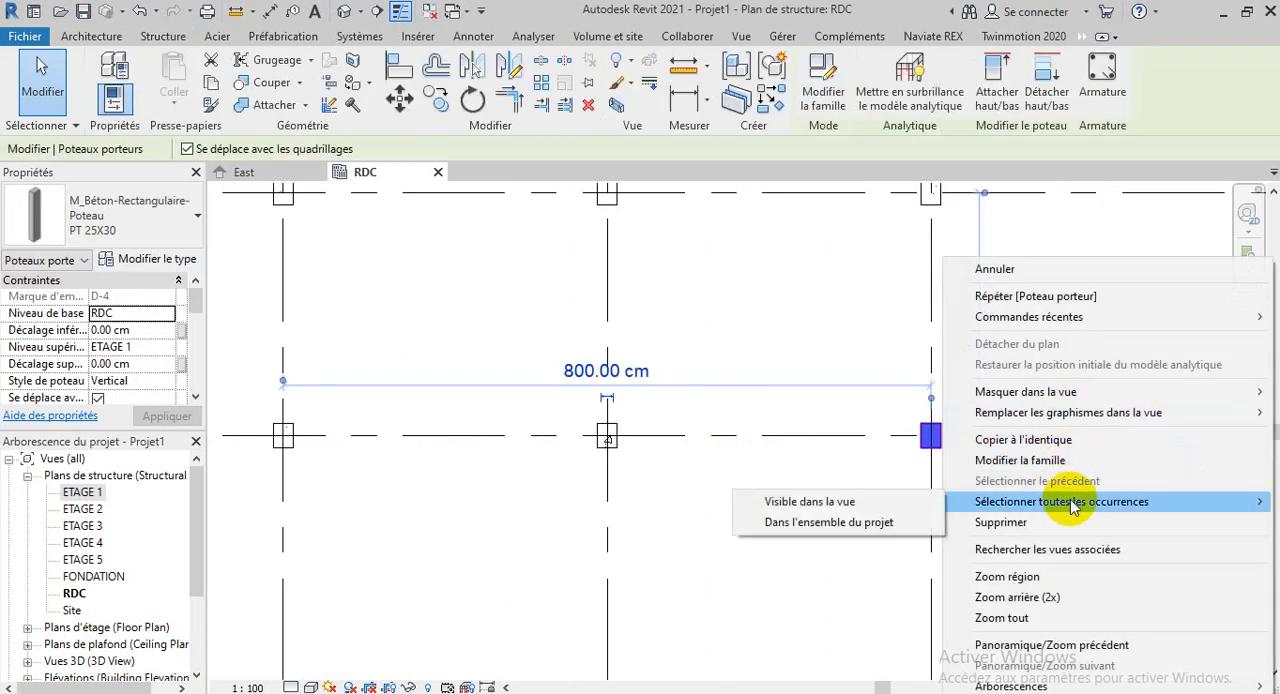
click(838, 508)
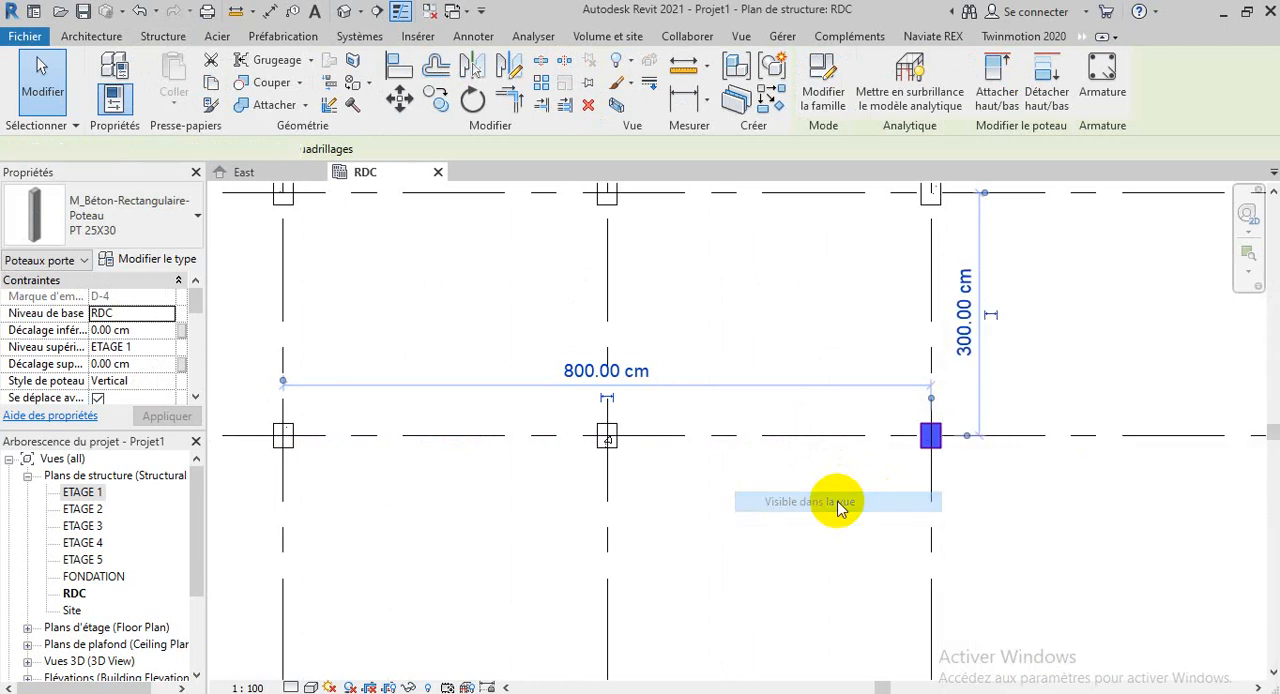
scroll(1150, 580, down, 4)
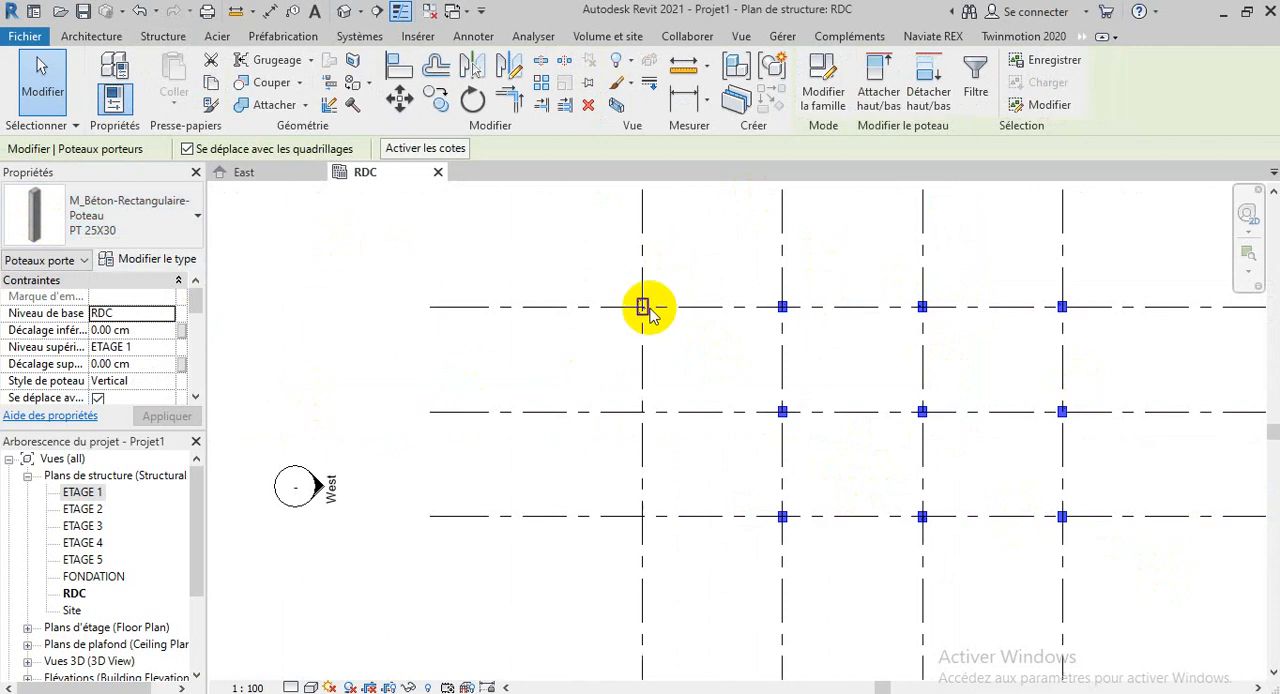
scroll(648, 306, up, 3)
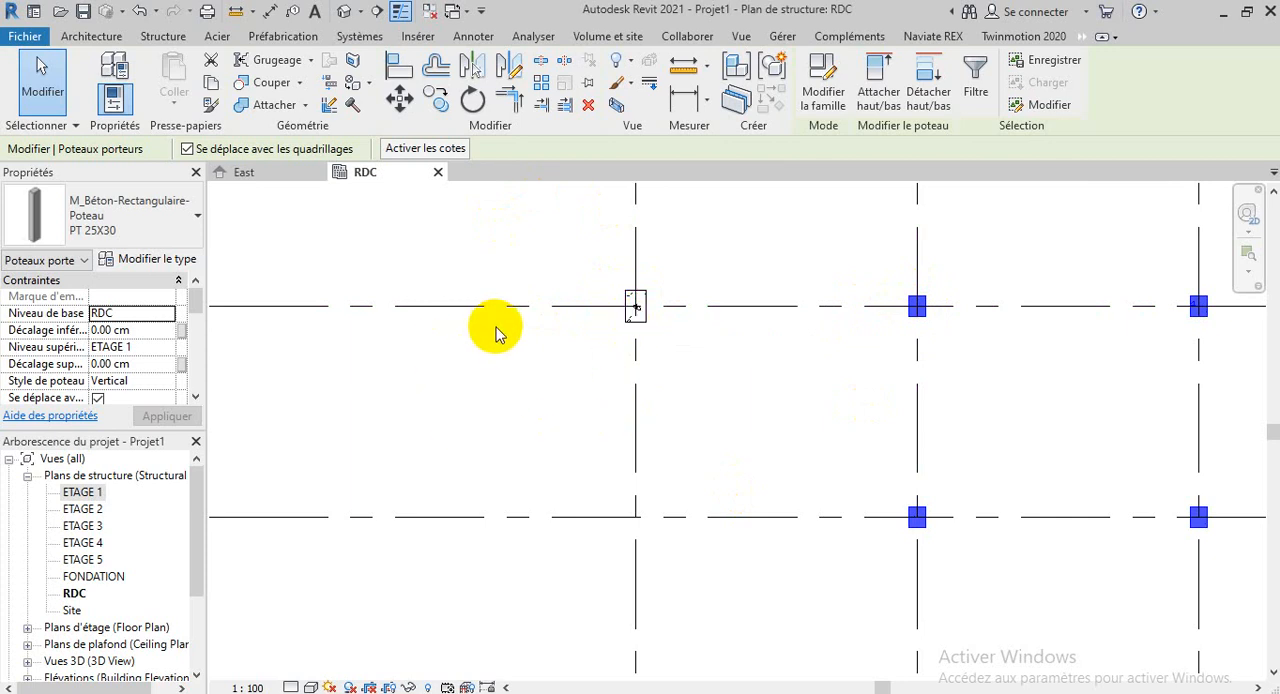
click(514, 406)
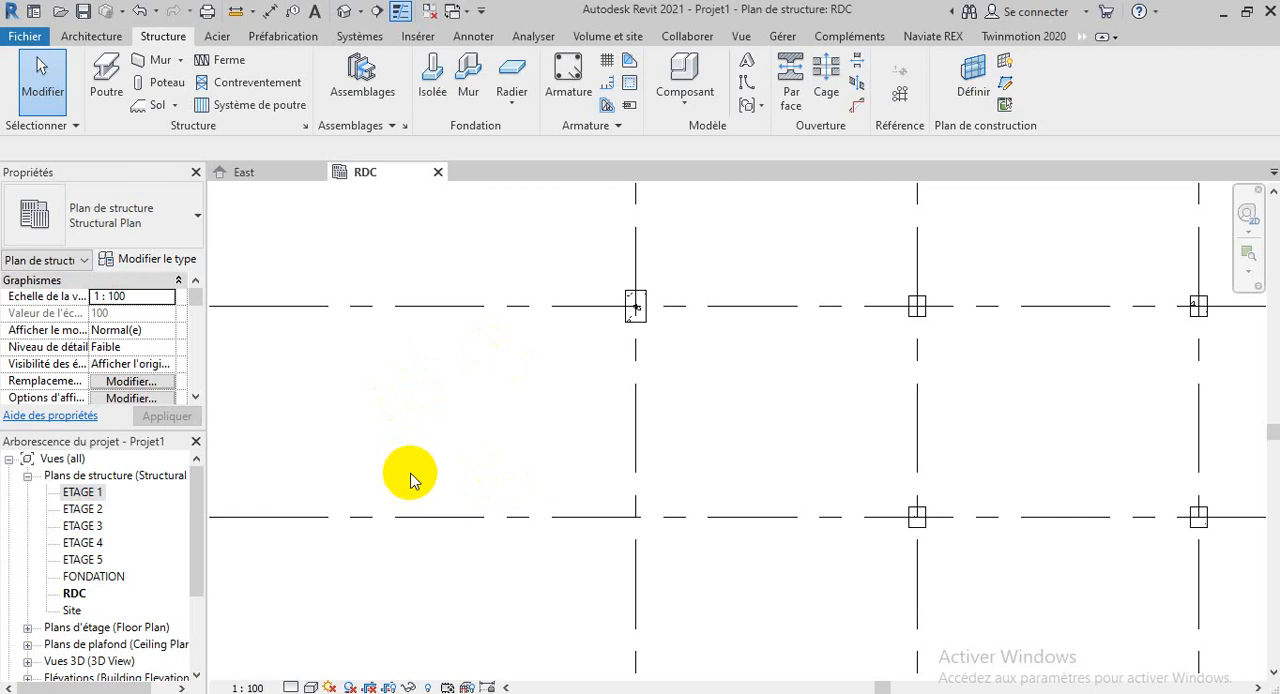
Open the default 3D view of the model
click(742, 37)
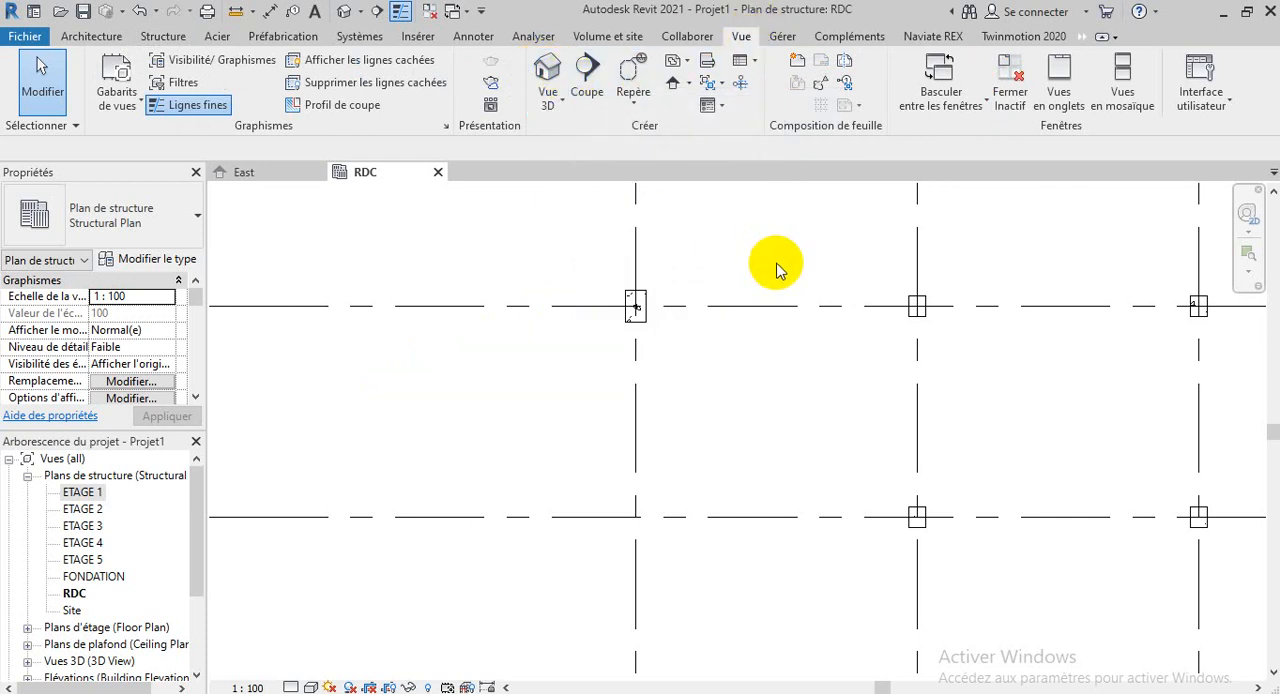
click(160, 36)
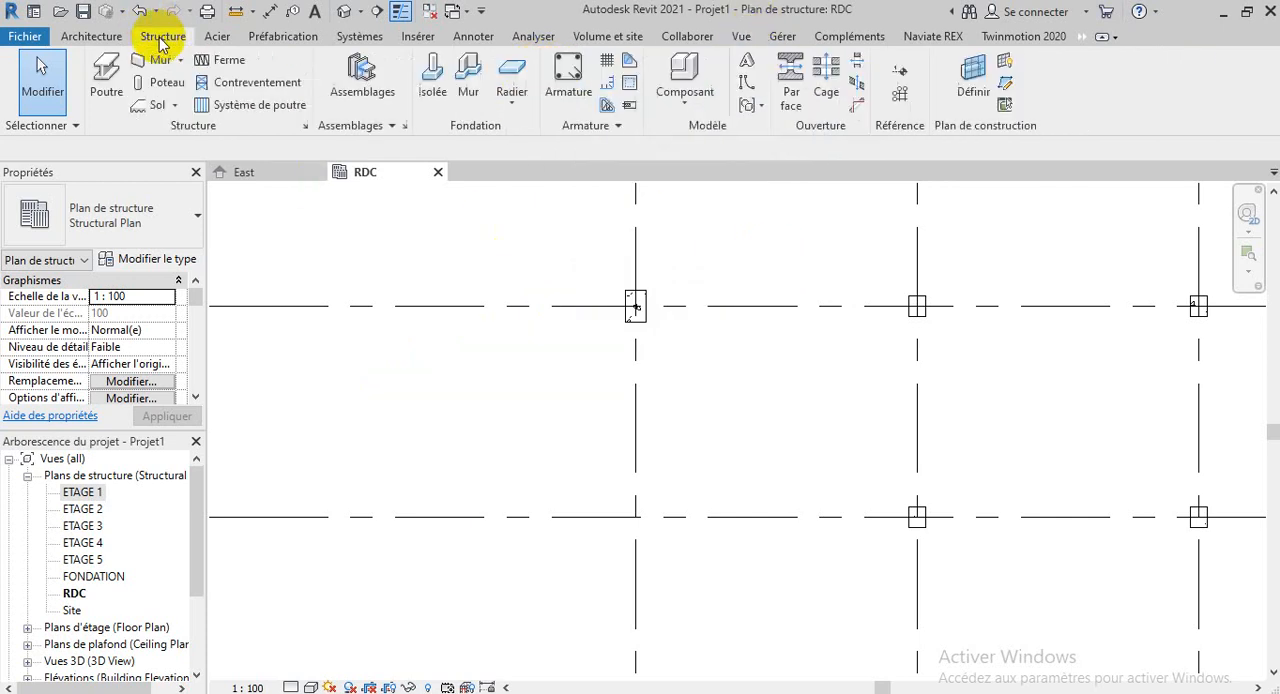
click(344, 12)
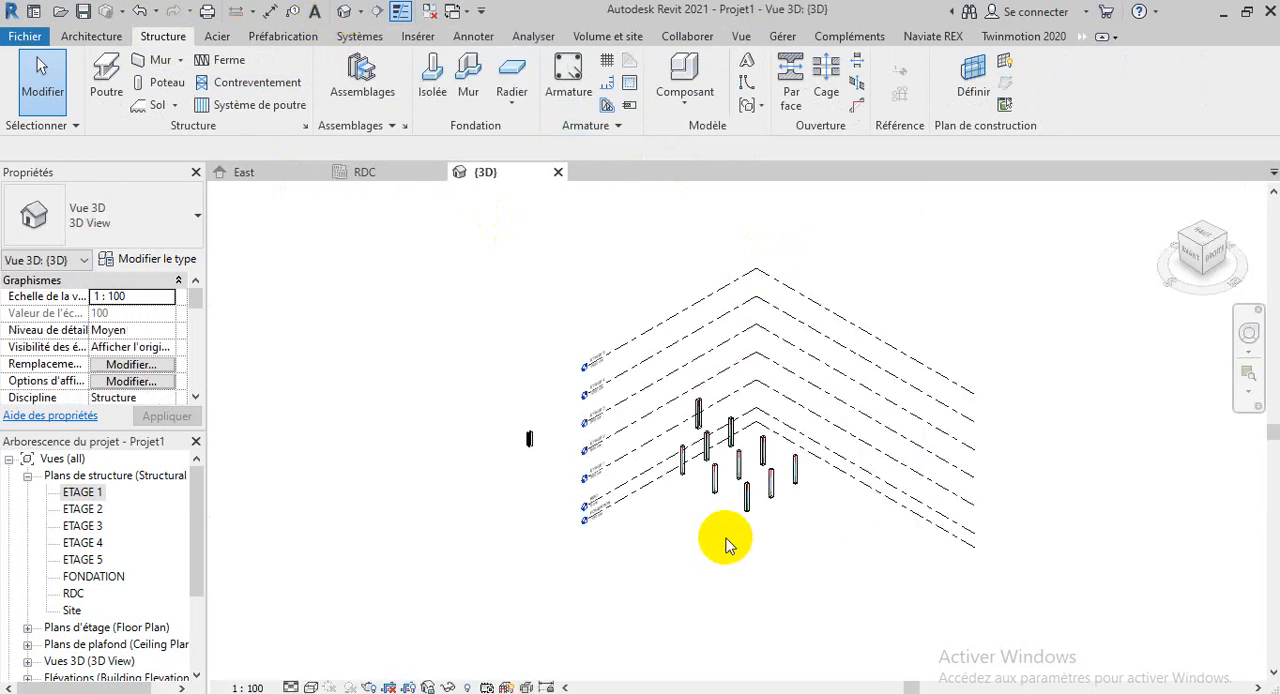
Set the 3D view's visual style to Ombré
scroll(789, 380, up, 8)
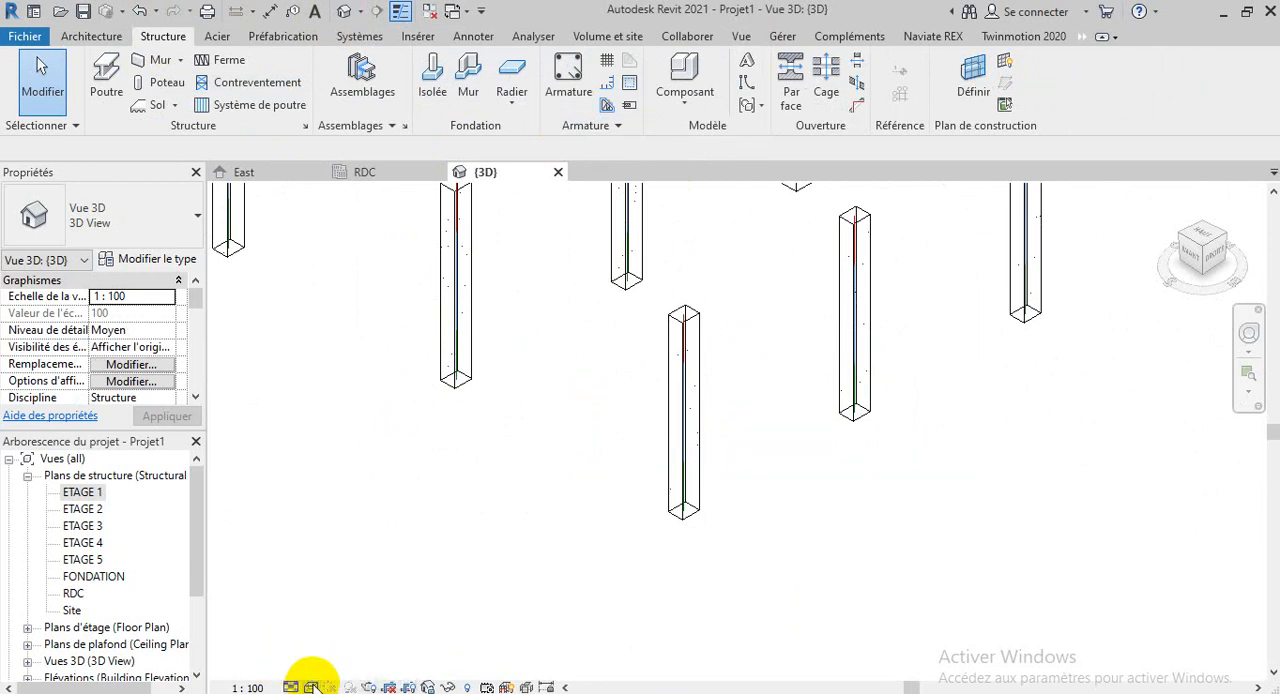
scroll(340, 516, down, 2)
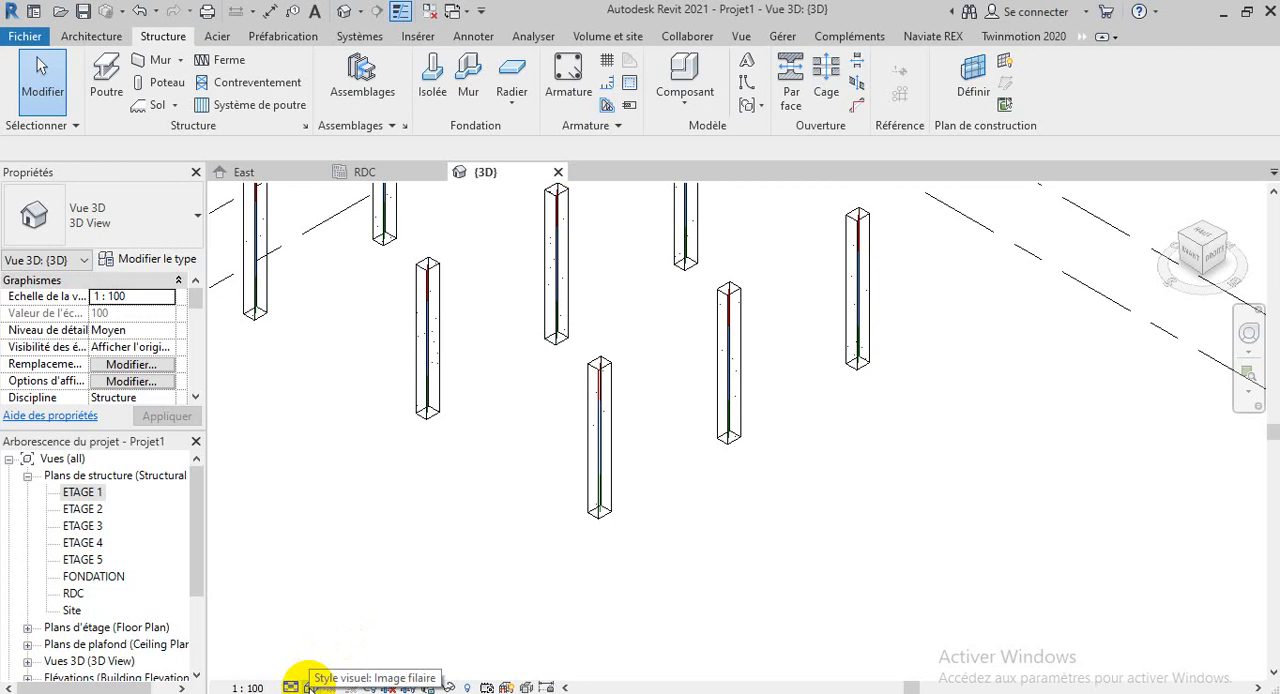
click(312, 686)
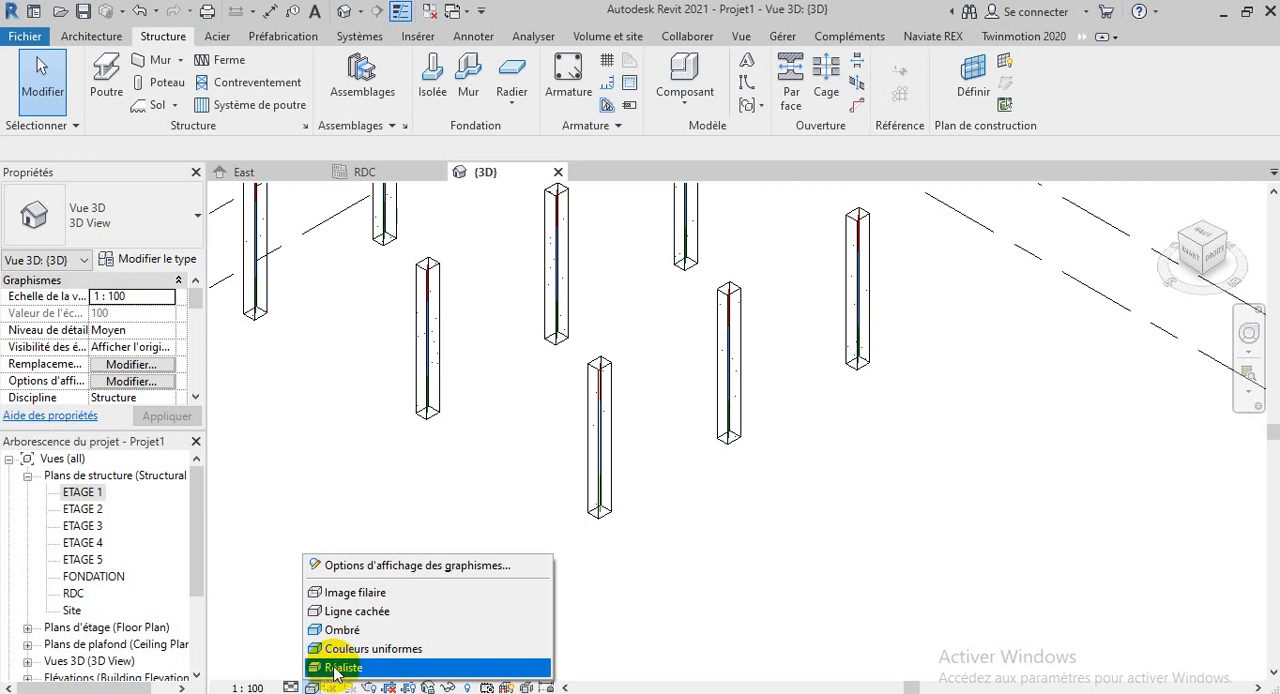
click(330, 629)
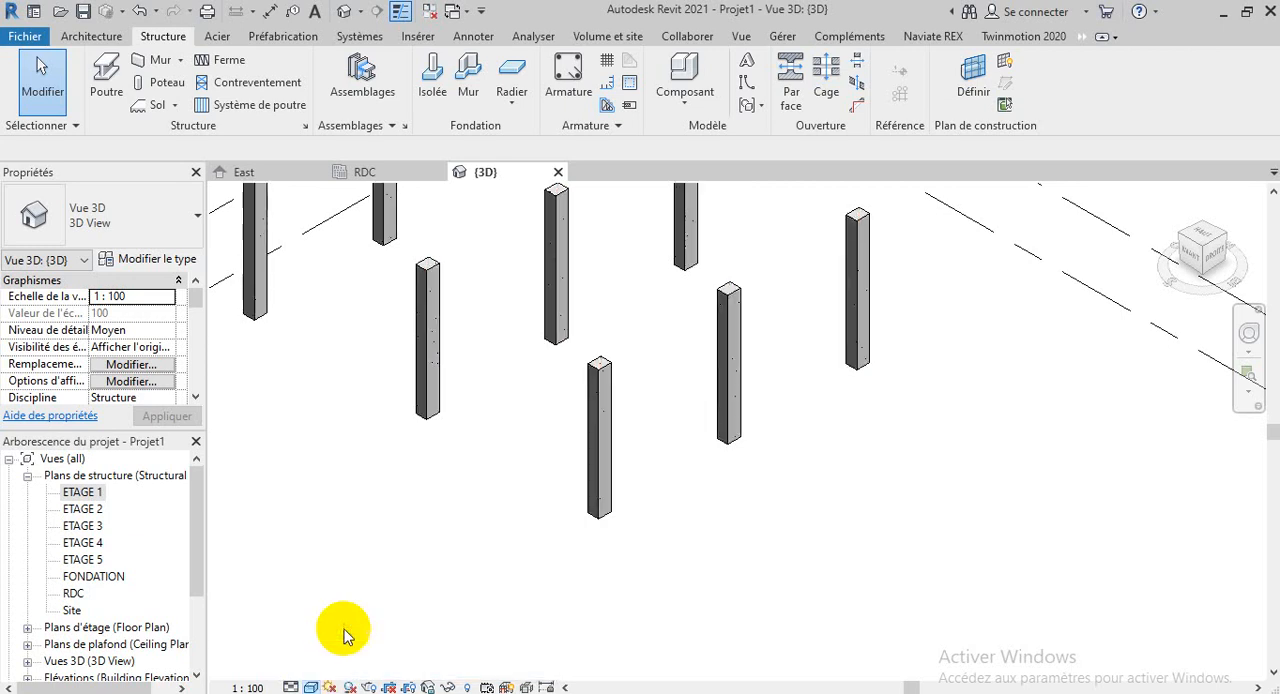
Set the 3D view's visual style to Réaliste and examine the column's surface texture up close
scroll(576, 570, up, 5)
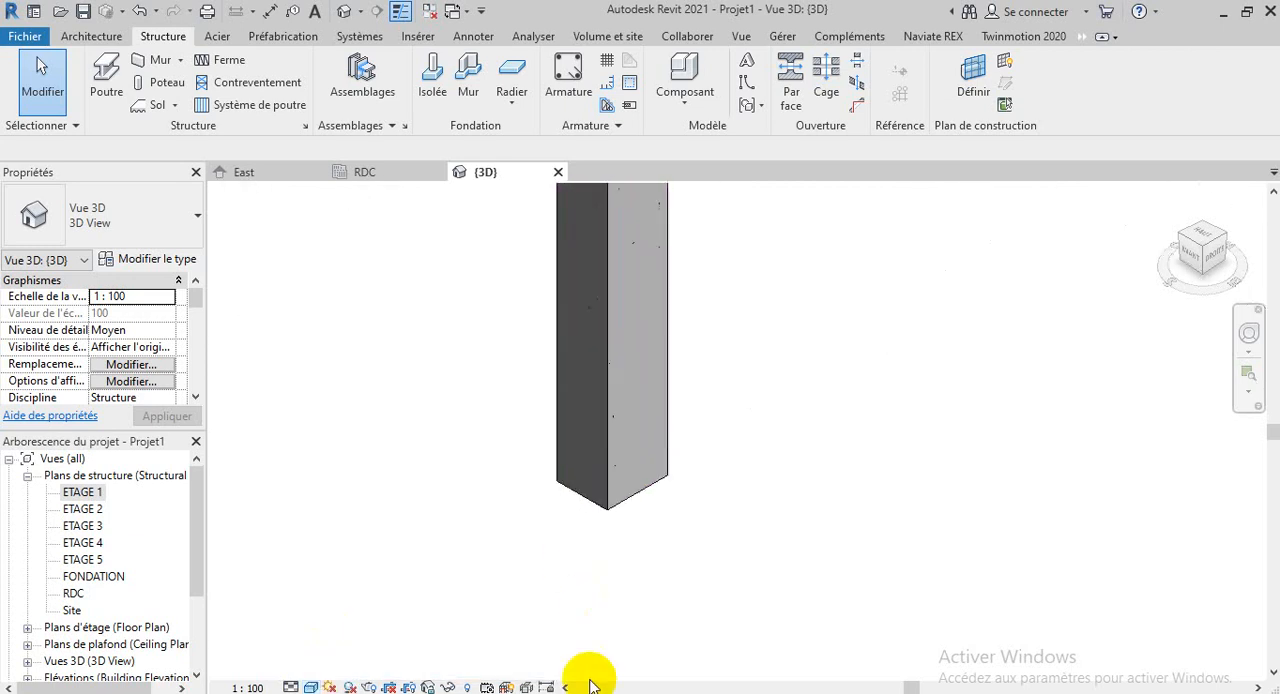
scroll(580, 562, down, 2)
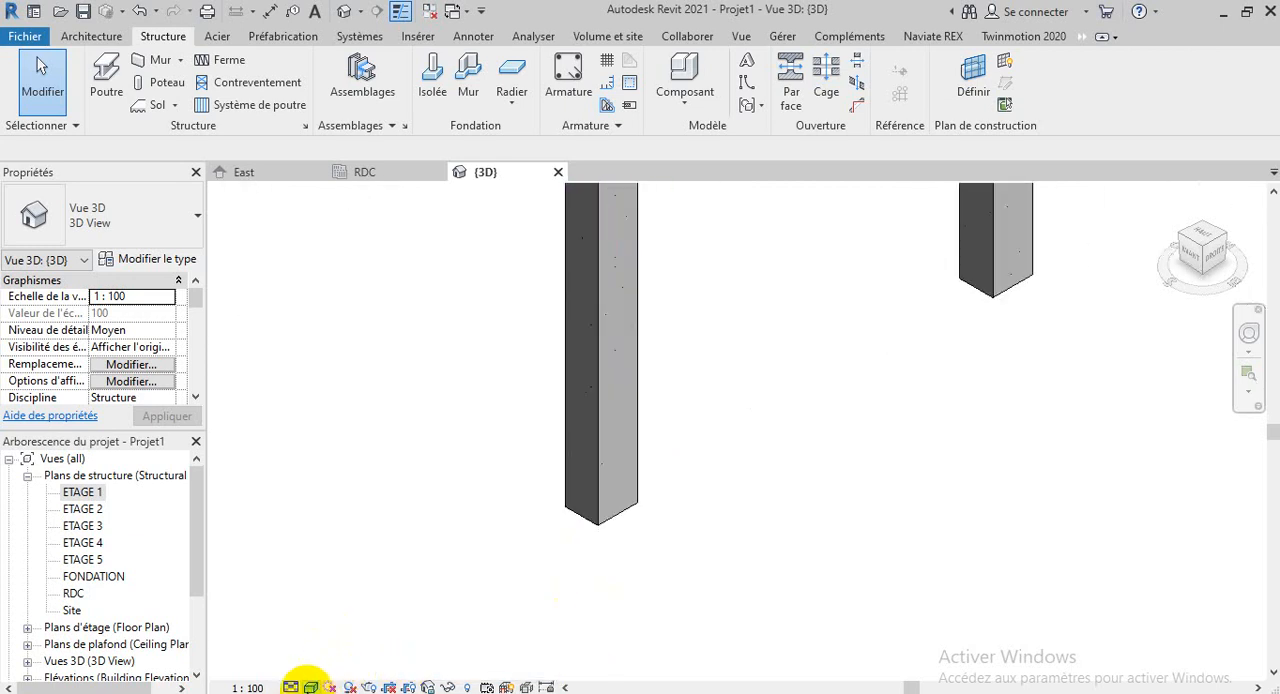
click(311, 686)
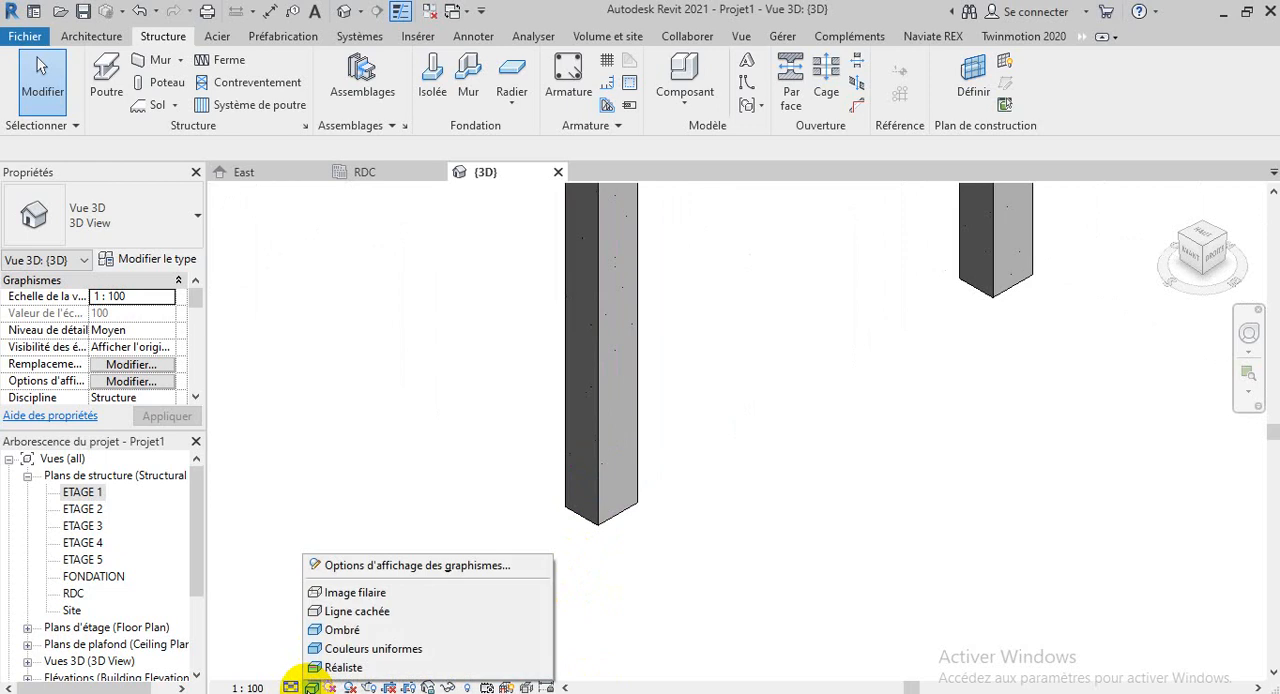
click(319, 669)
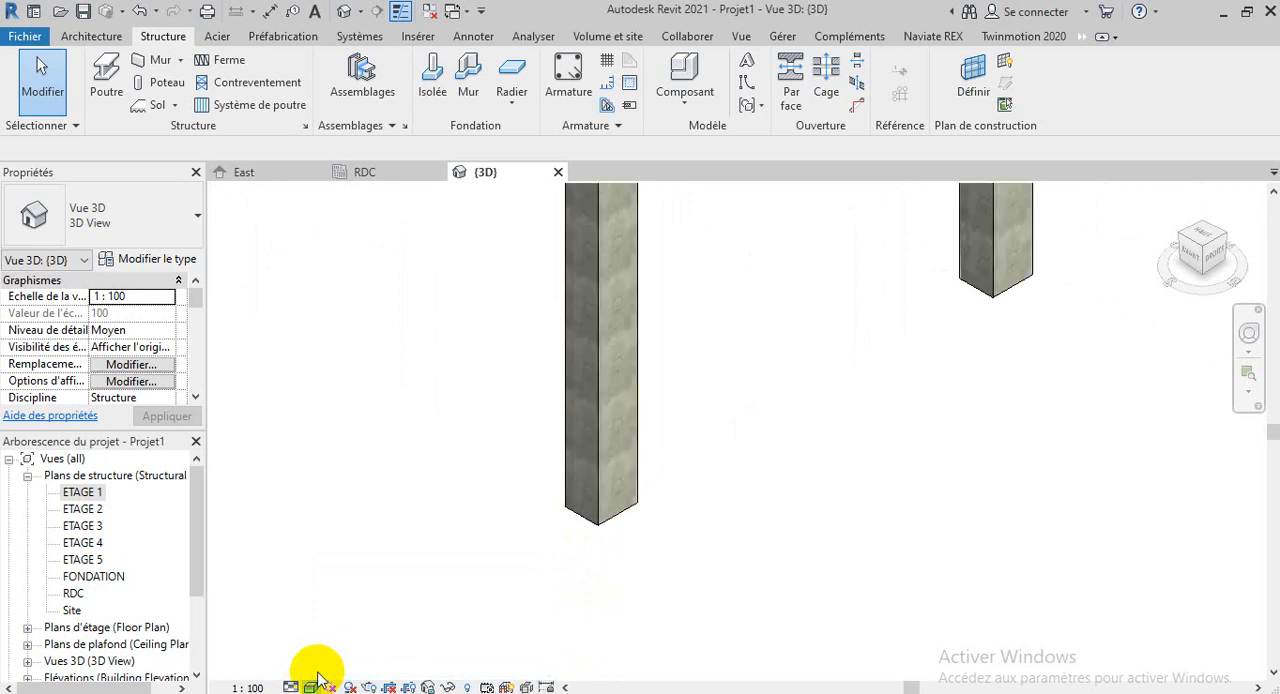
scroll(629, 400, up, 6)
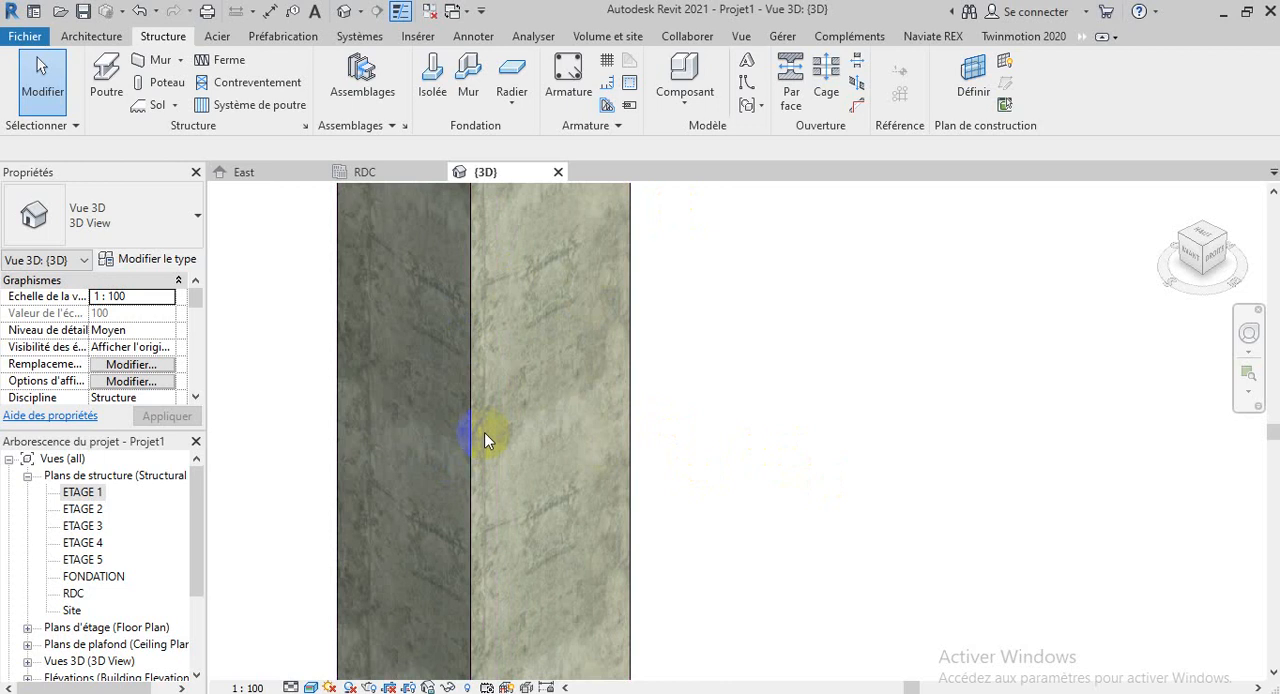
scroll(484, 432, down, 6)
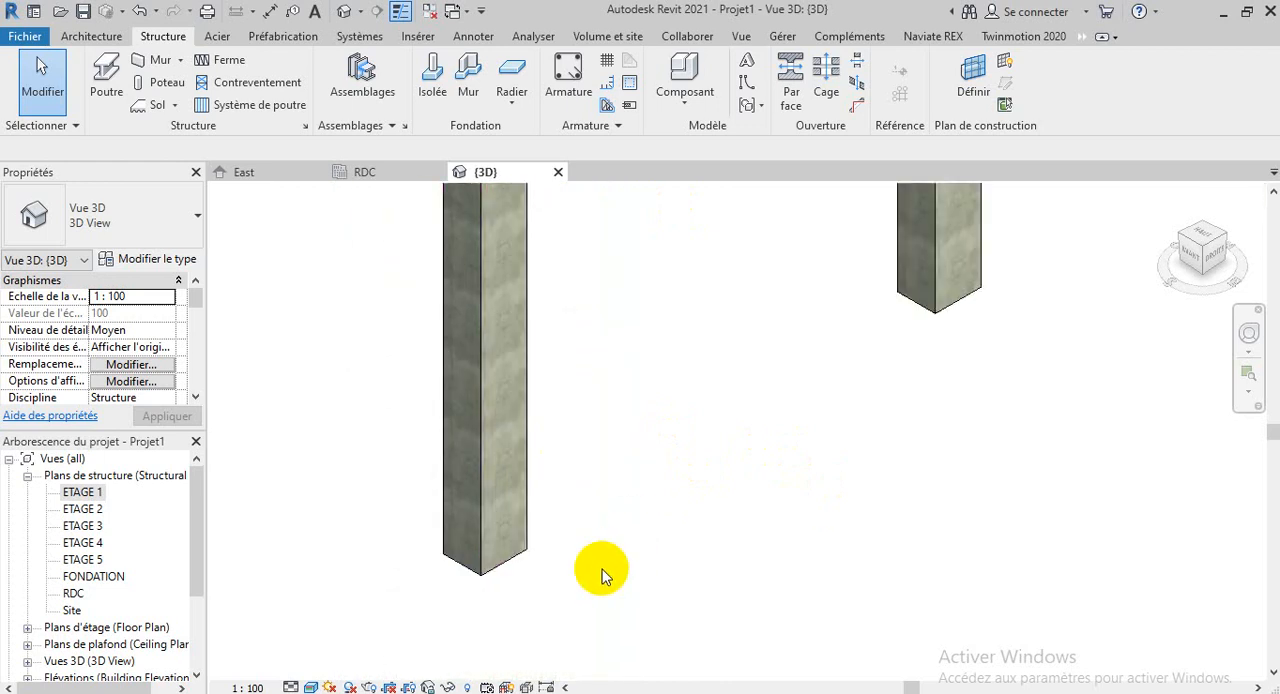
Compare the columns in the RDC structural plan and the 3D view, and return to the RDC plan
click(366, 176)
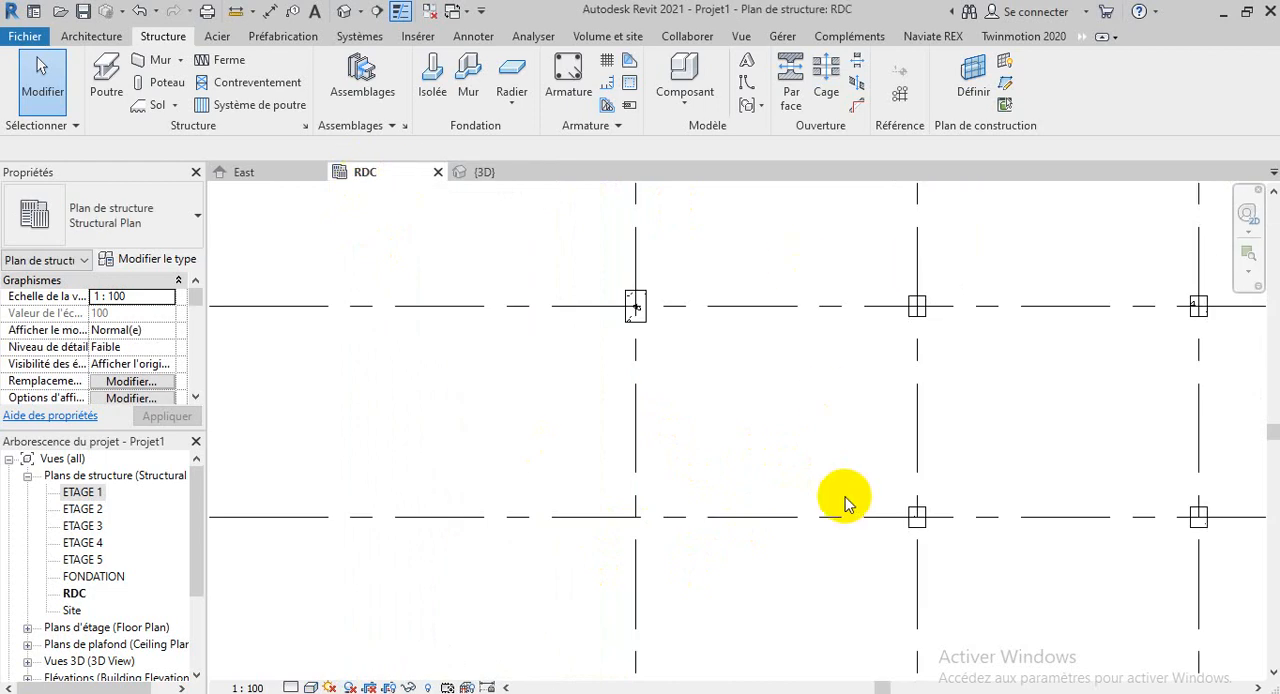
scroll(690, 522, down, 1)
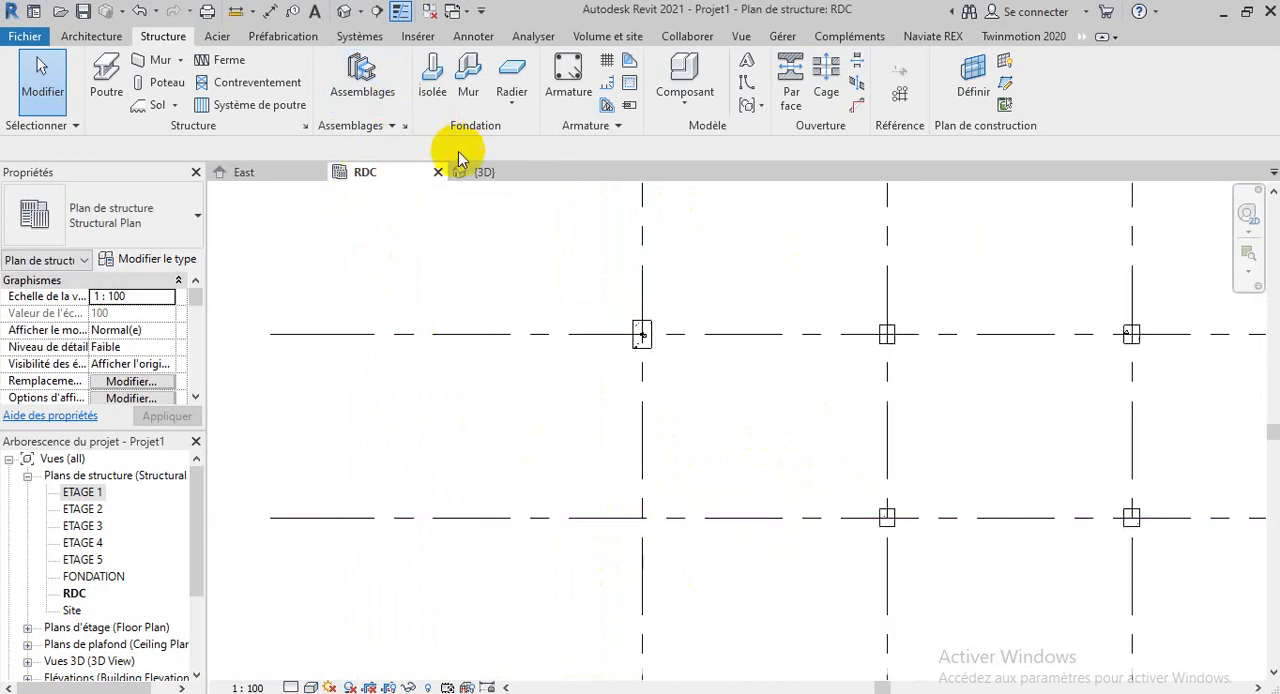
click(480, 174)
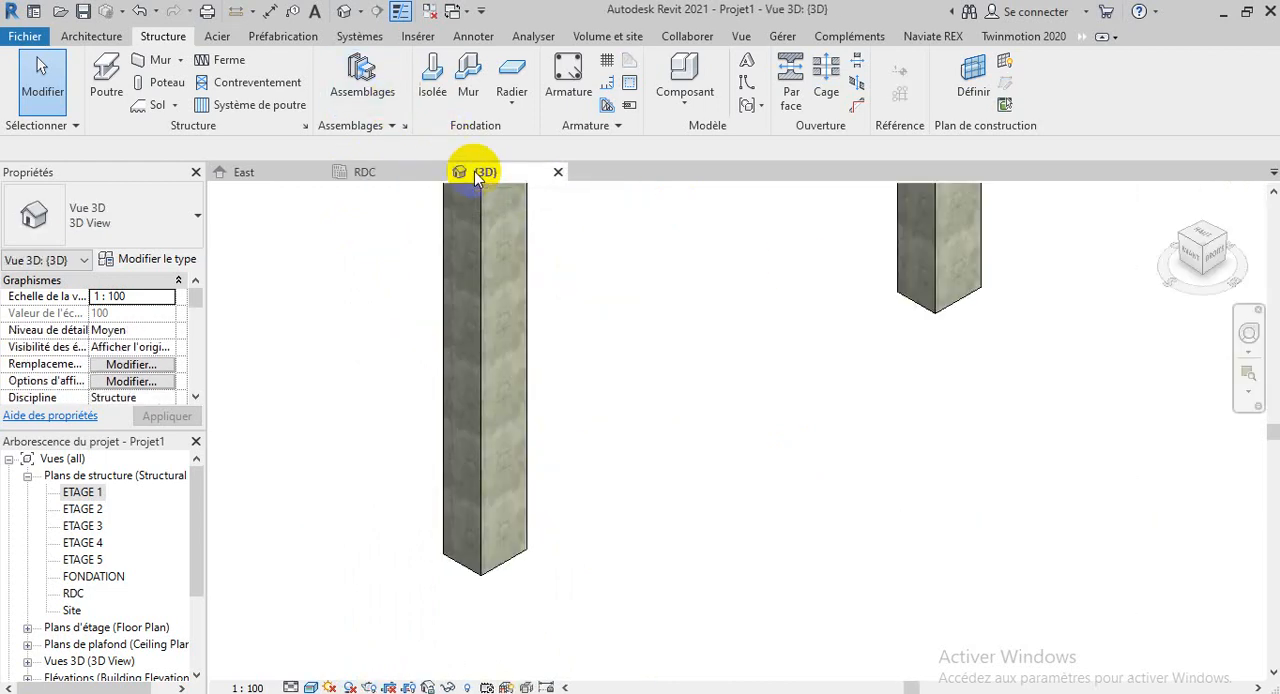
click(364, 174)
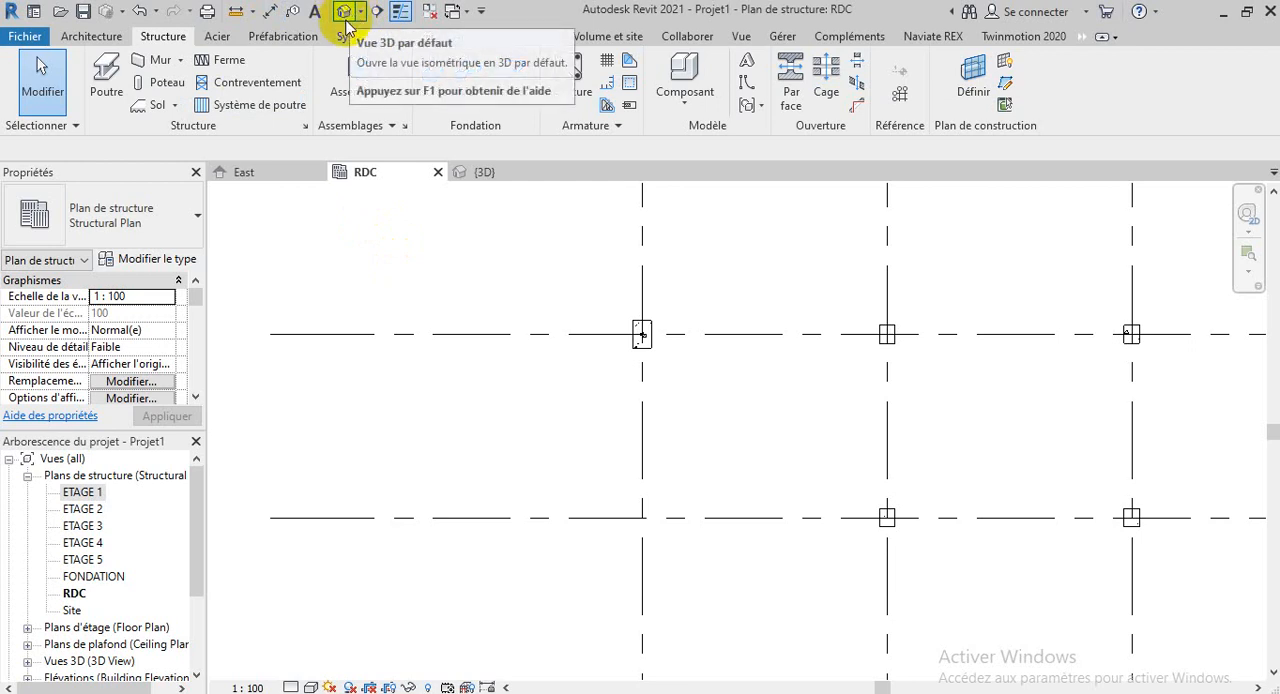
click(741, 35)
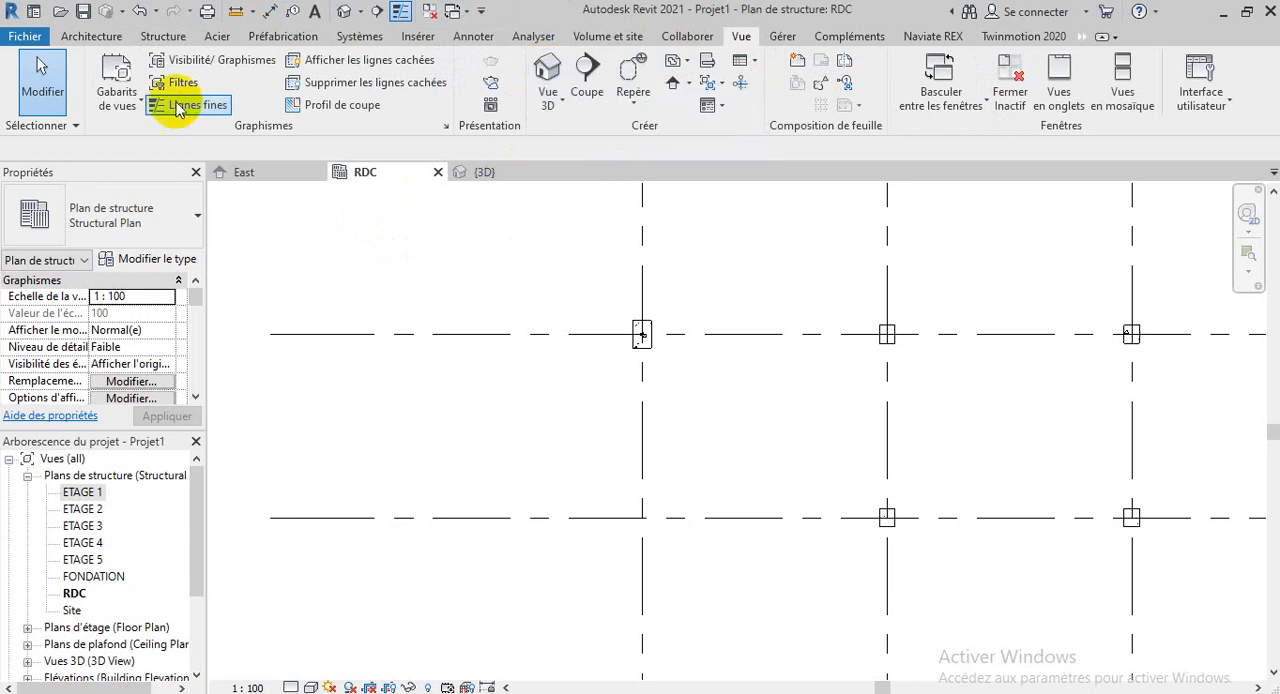
click(168, 36)
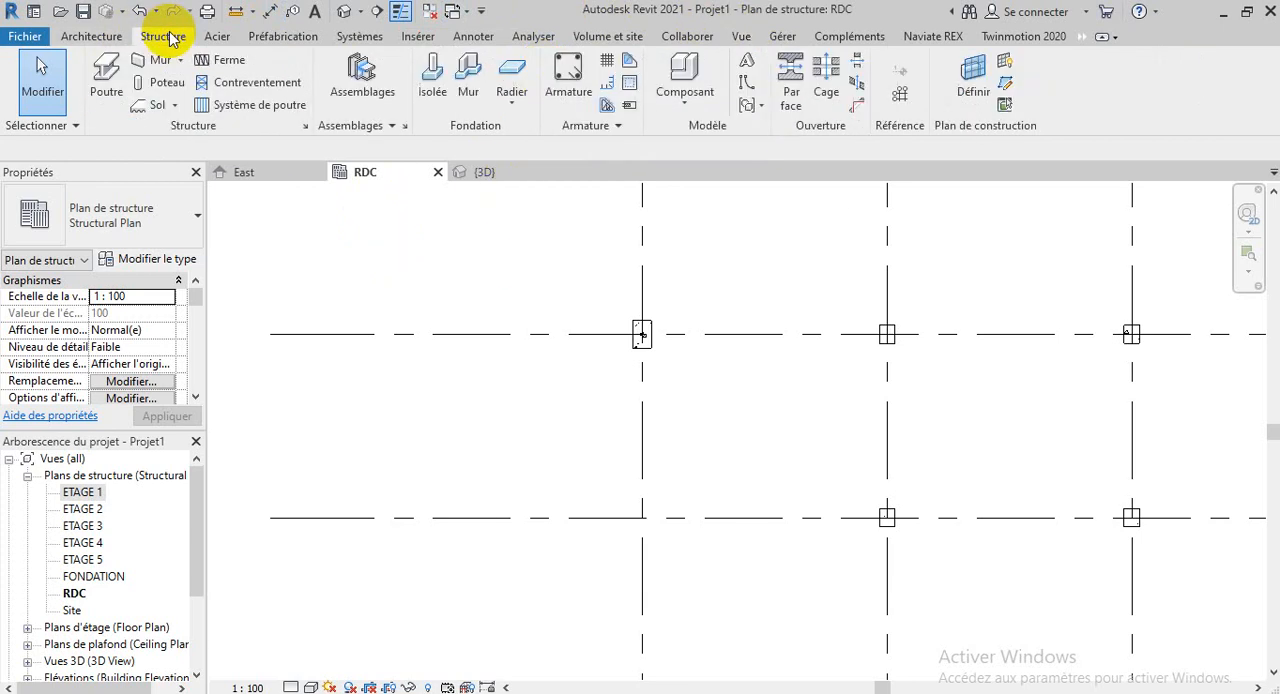
click(343, 11)
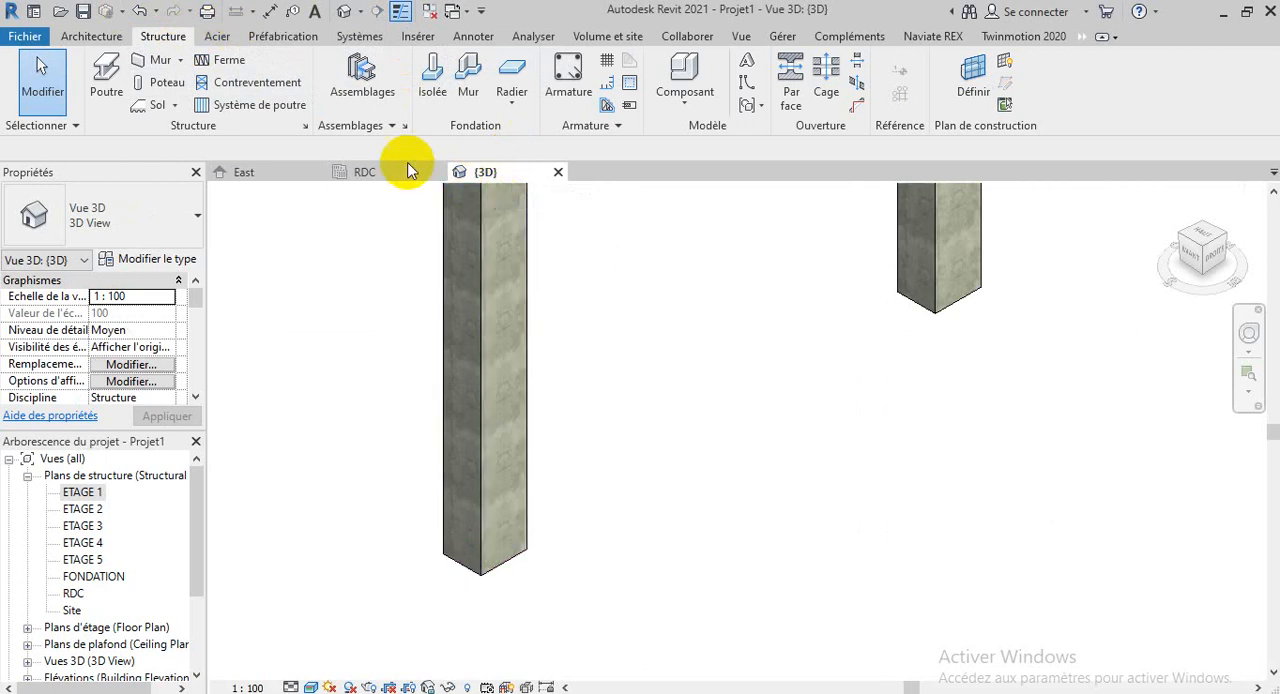
click(361, 176)
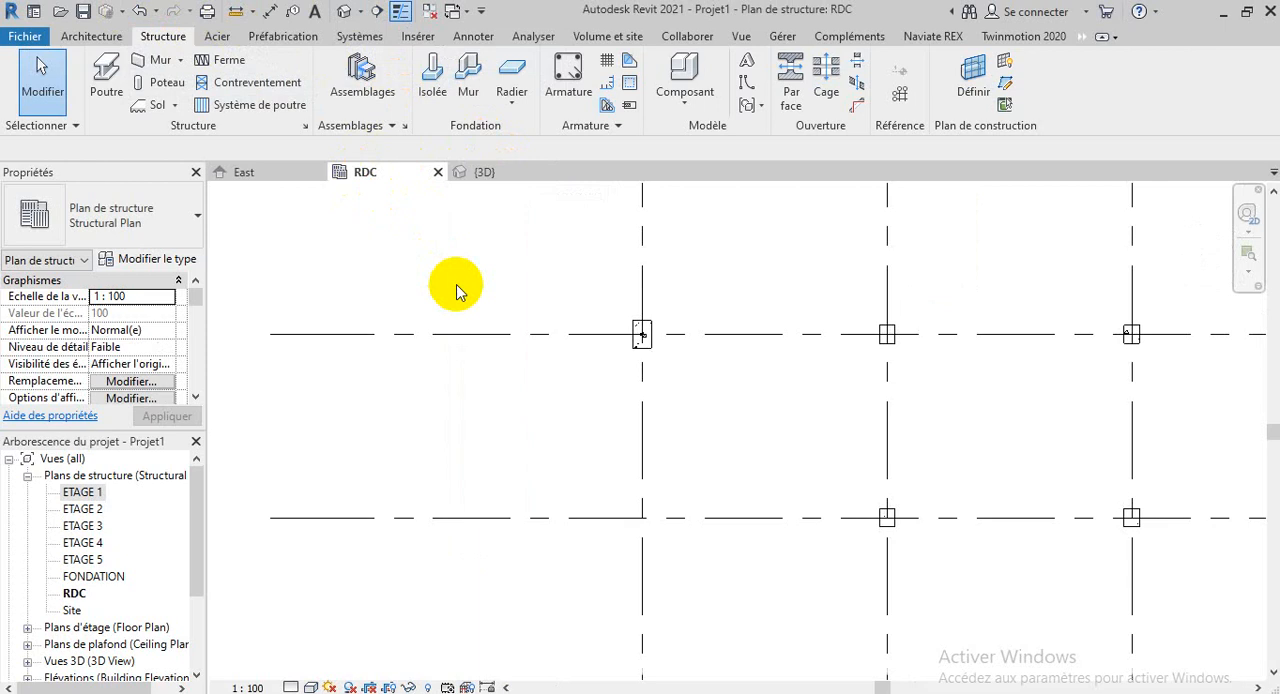
Start saving the file as a template, choosing to save the project first, and browse to the Documents folder
click(27, 38)
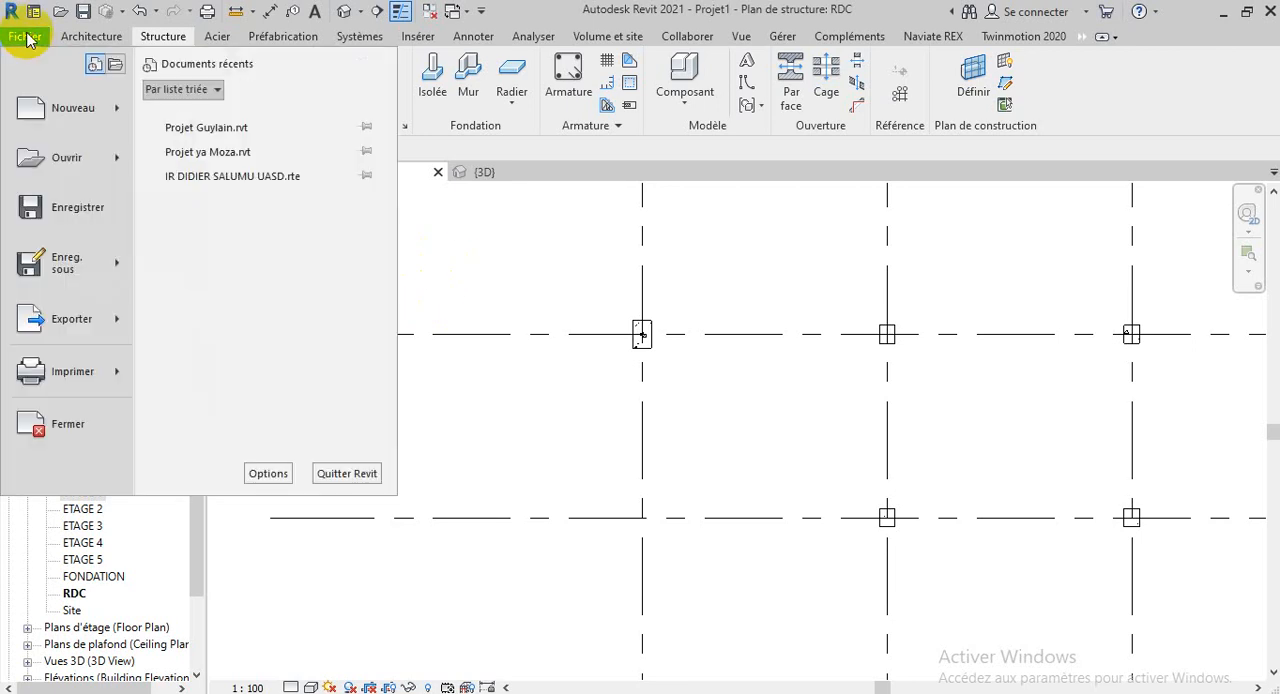
mouse_move(81, 272)
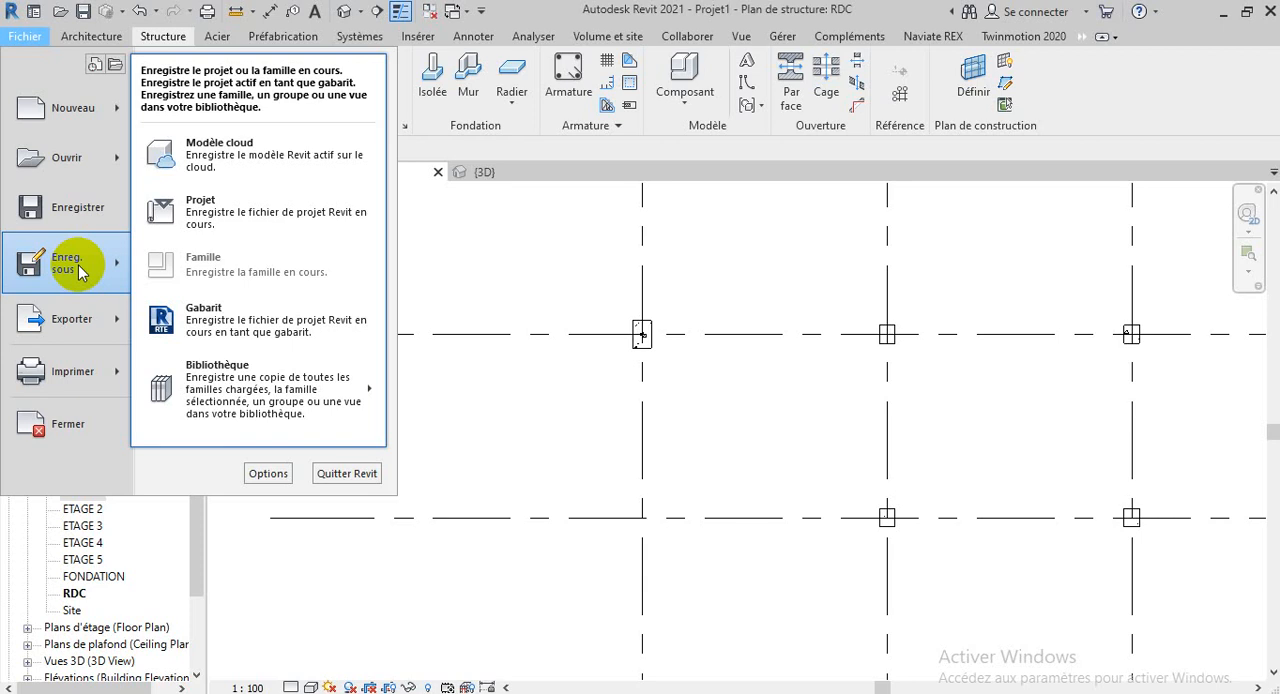
click(211, 314)
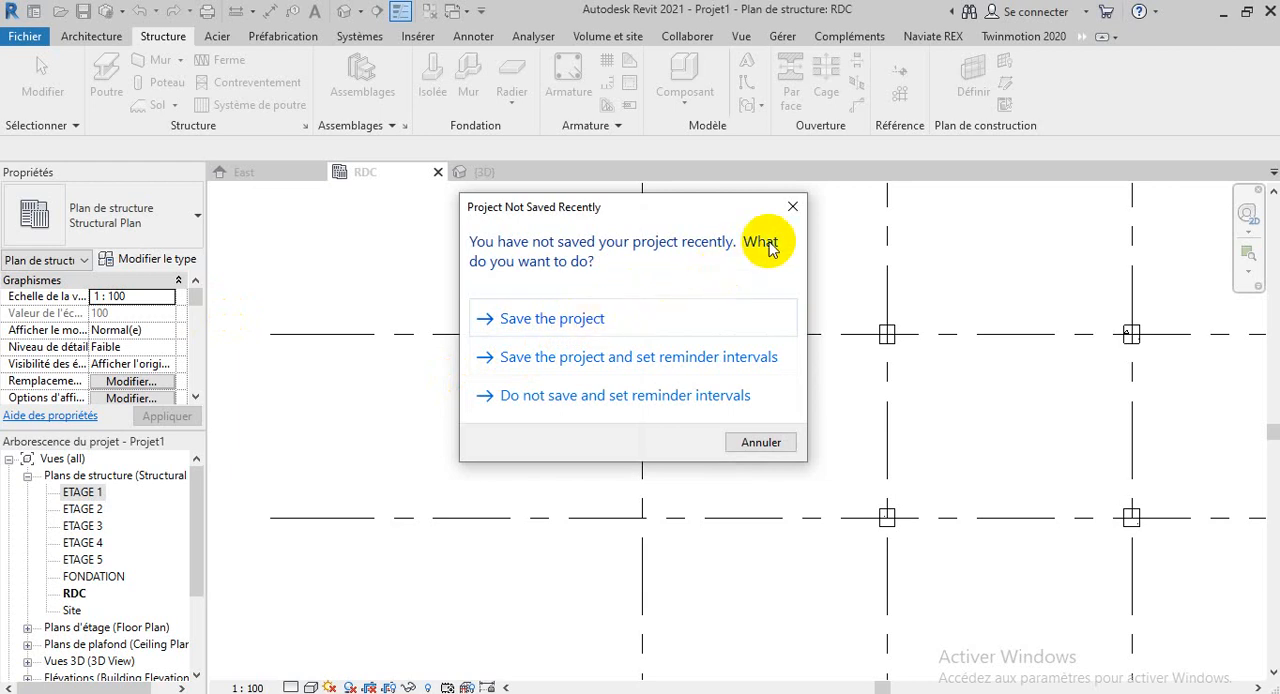
click(633, 318)
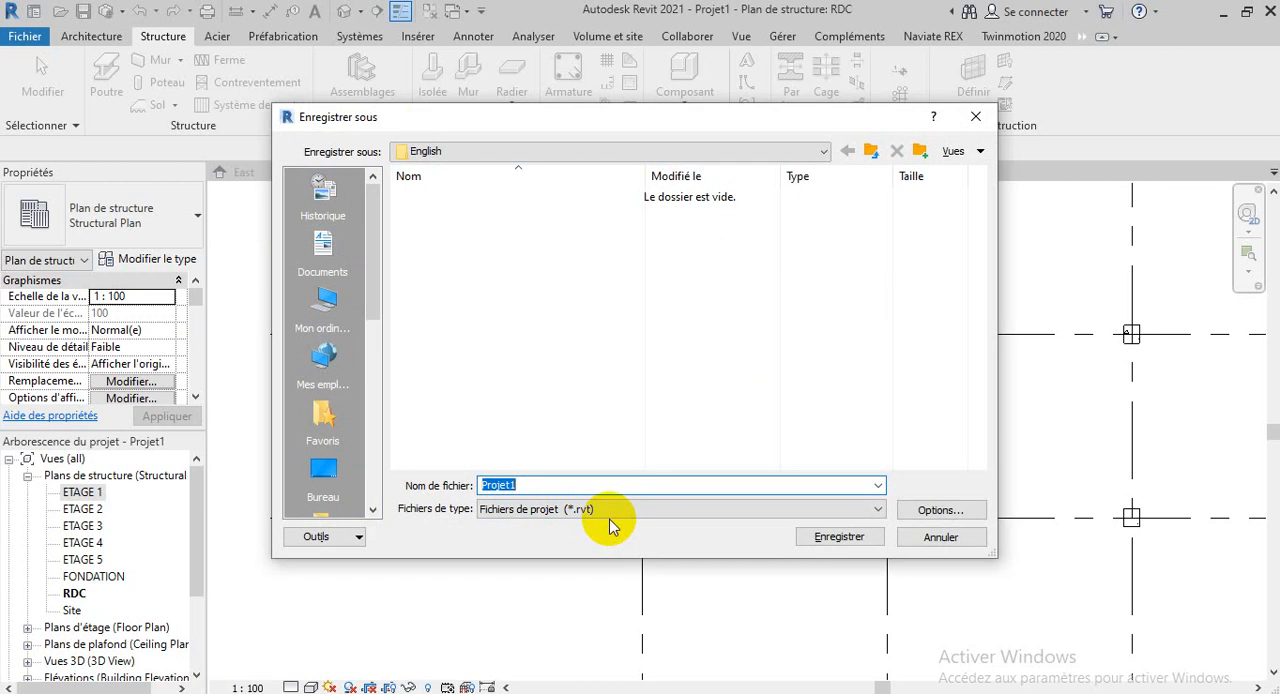
click(314, 302)
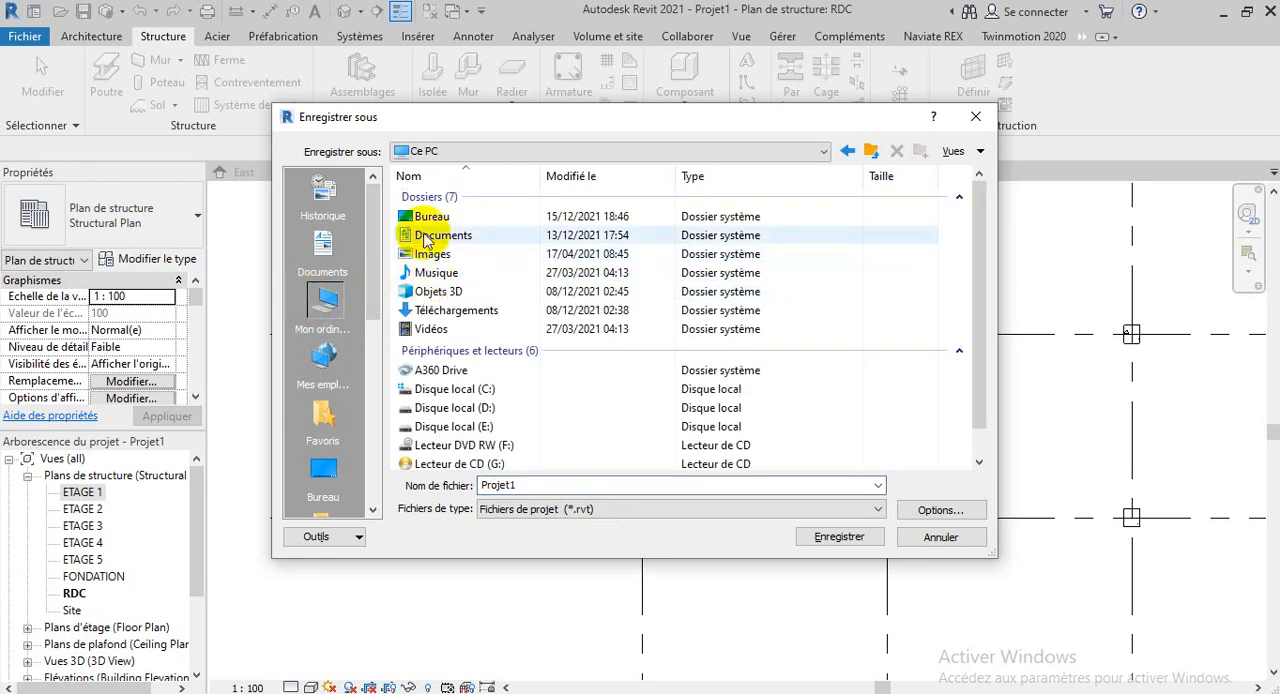
click(446, 238)
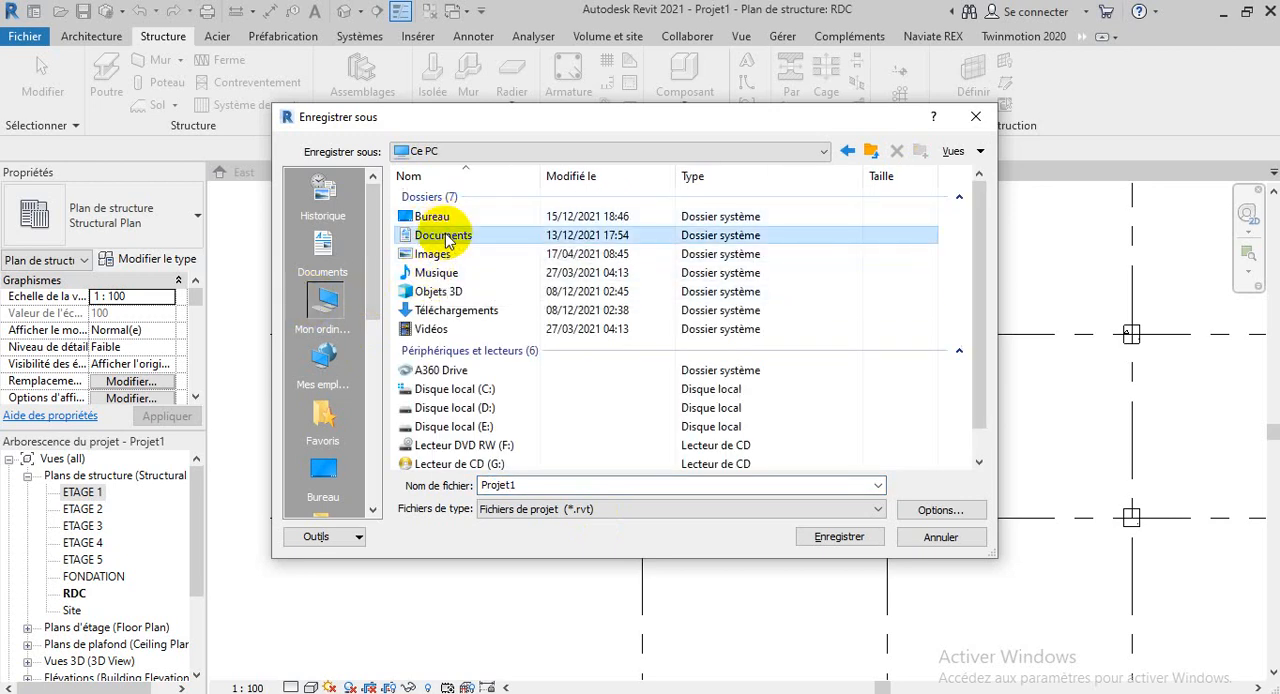
double_click(446, 238)
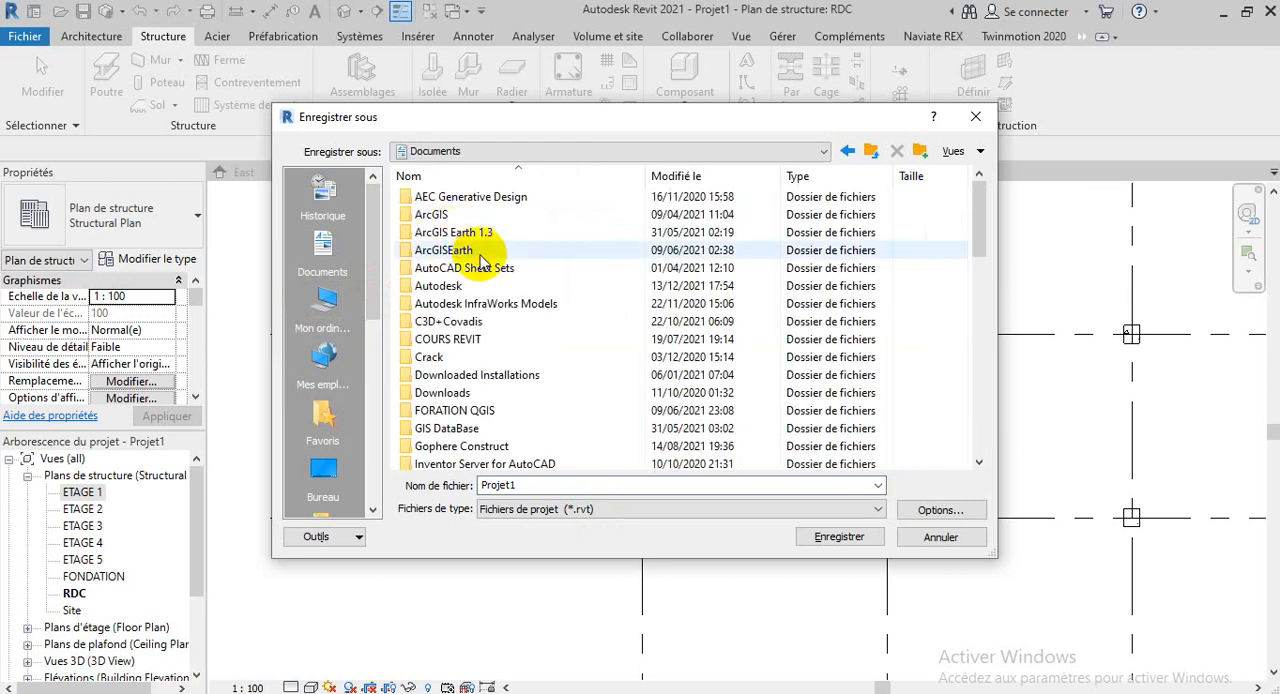
Create a folder named RVT FORMATION inside Documents
scroll(485, 300, down, 3)
scroll(509, 303, down, 5)
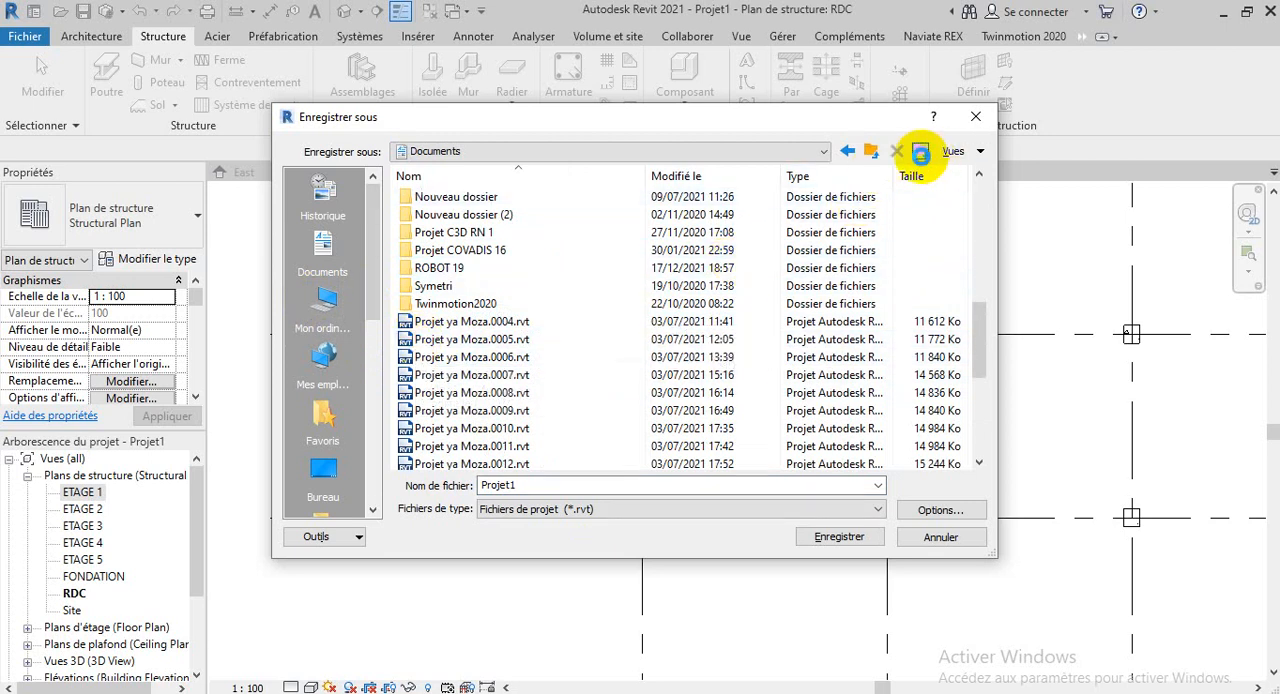
click(920, 152)
text(R)
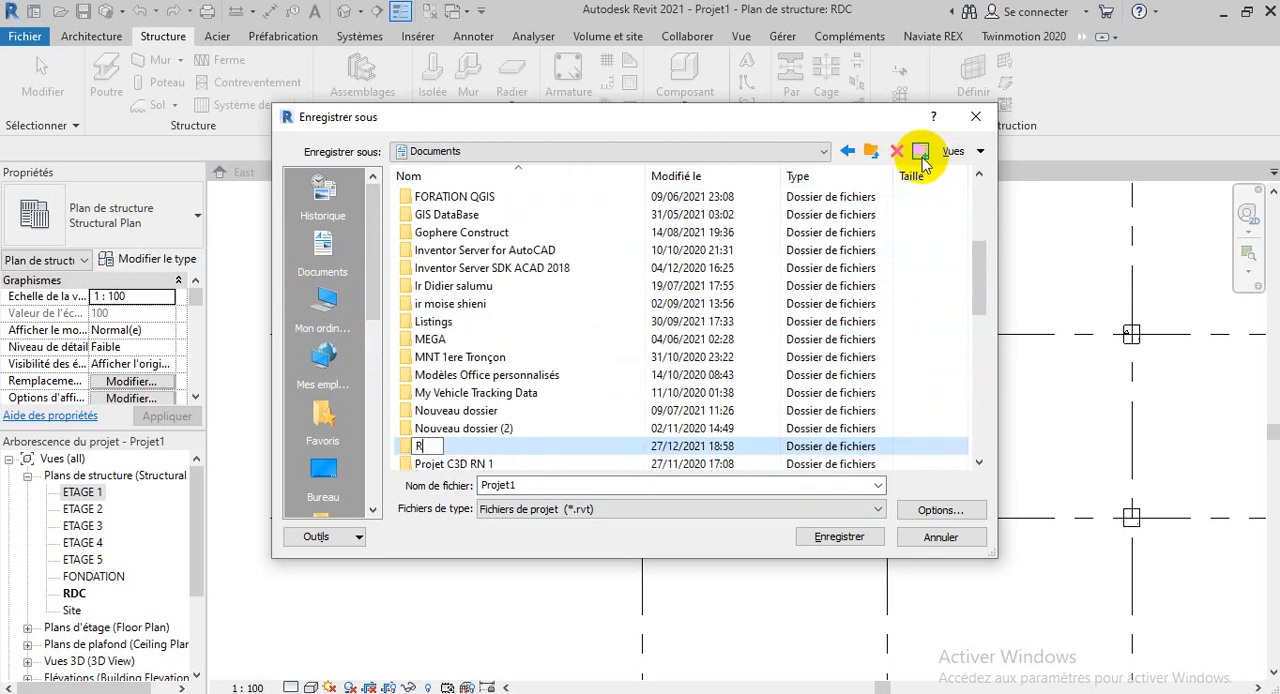
text(VT FORMATION)
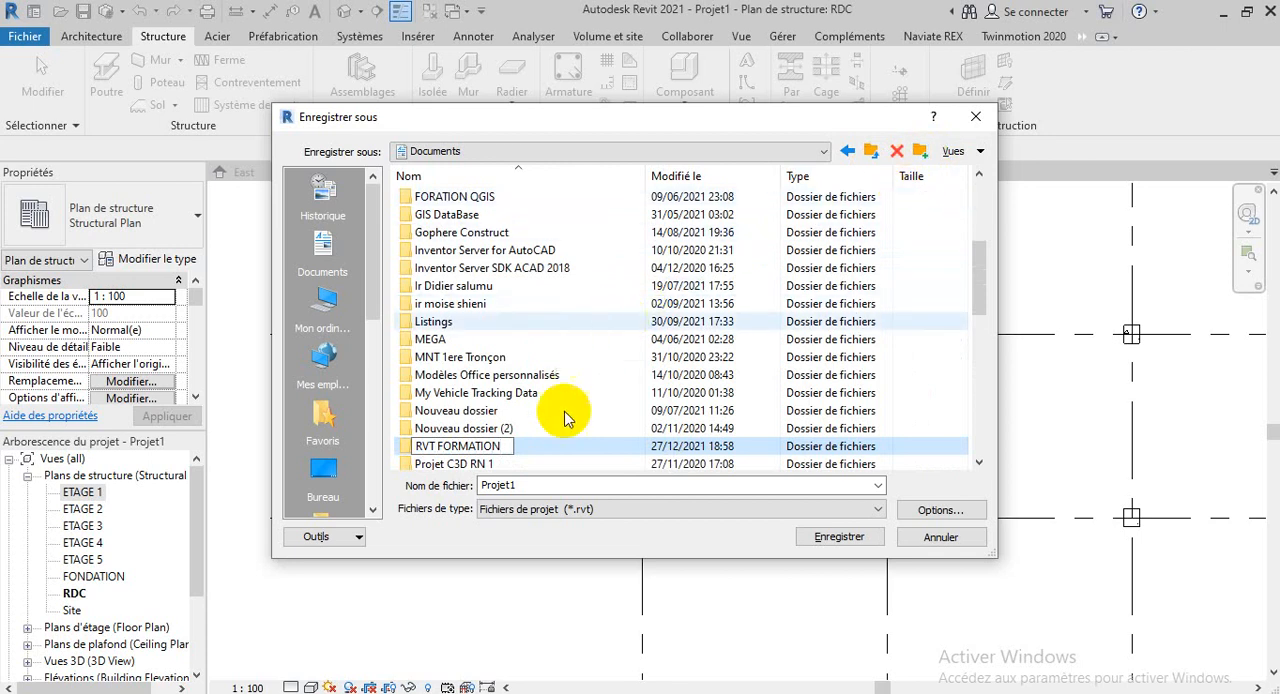
Save the project as Projet1 (*.rvt) in the RVT FORMATION folder and cancel the template save
click(540, 446)
double_click(538, 447)
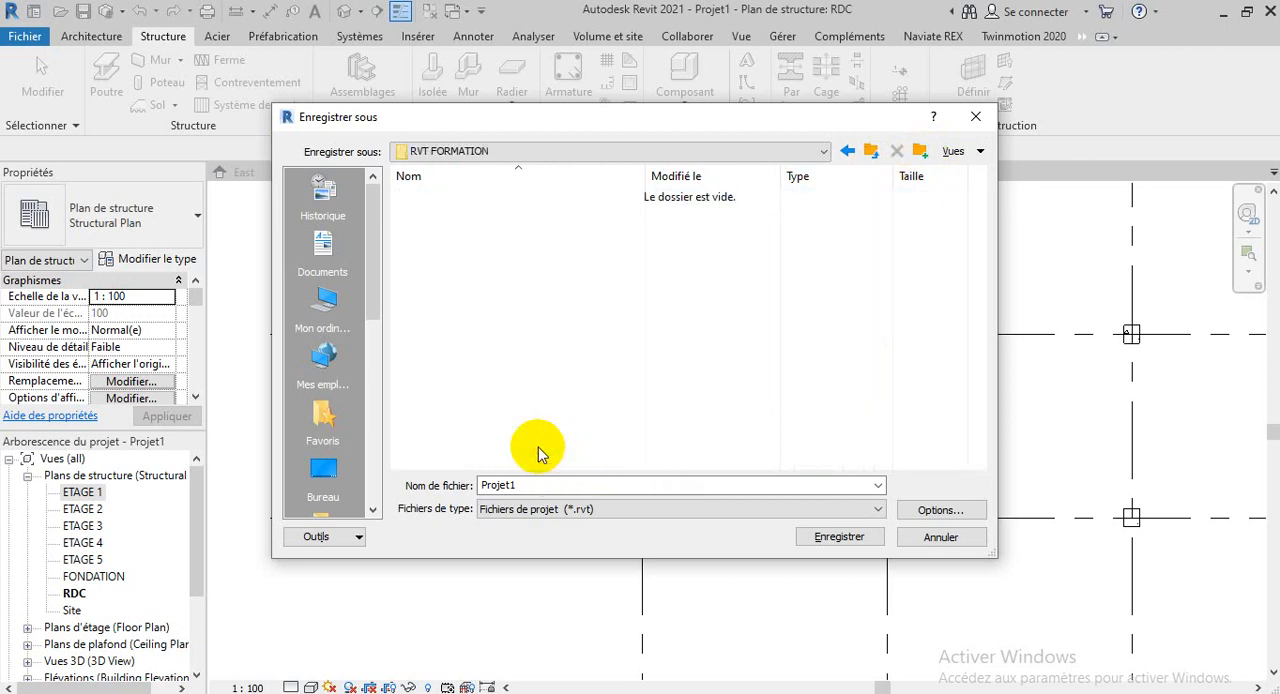
click(830, 537)
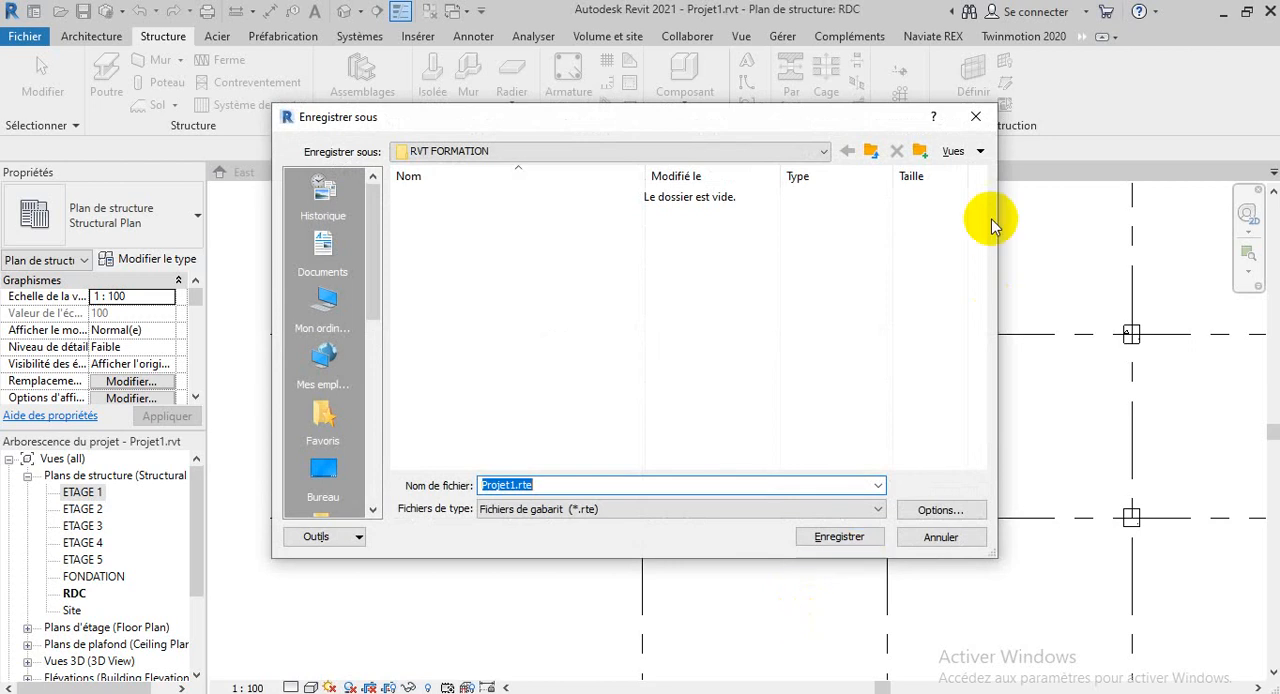
click(976, 119)
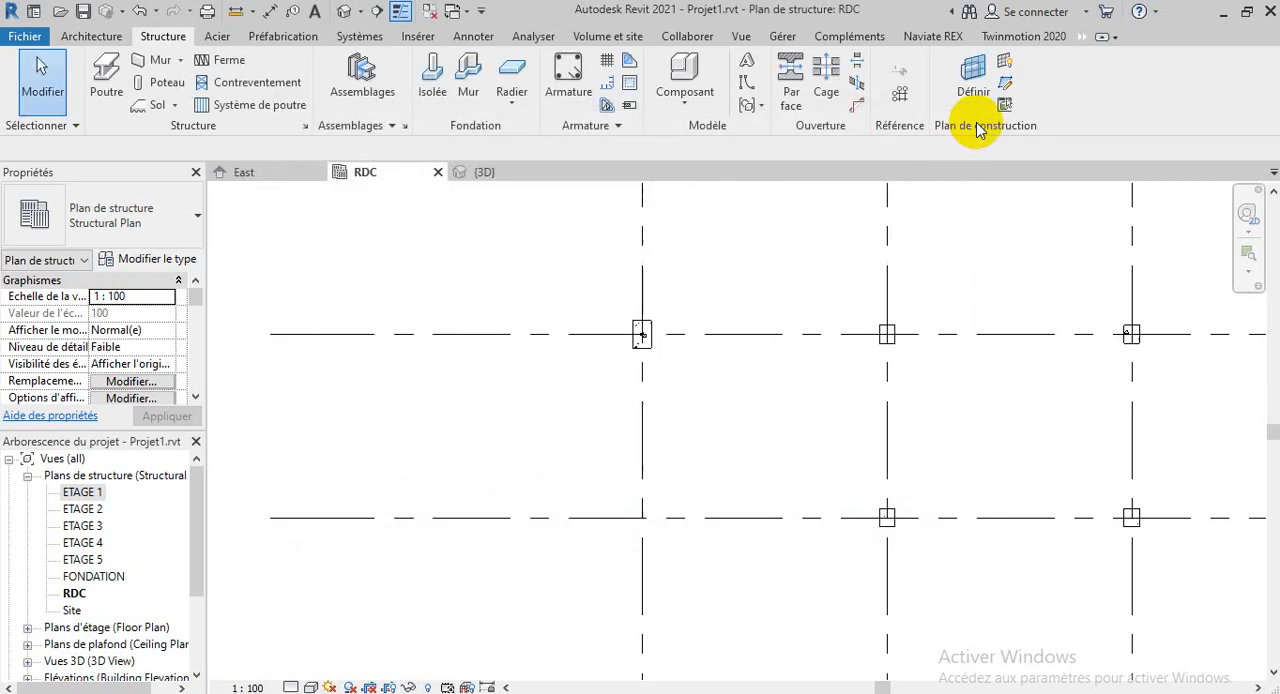